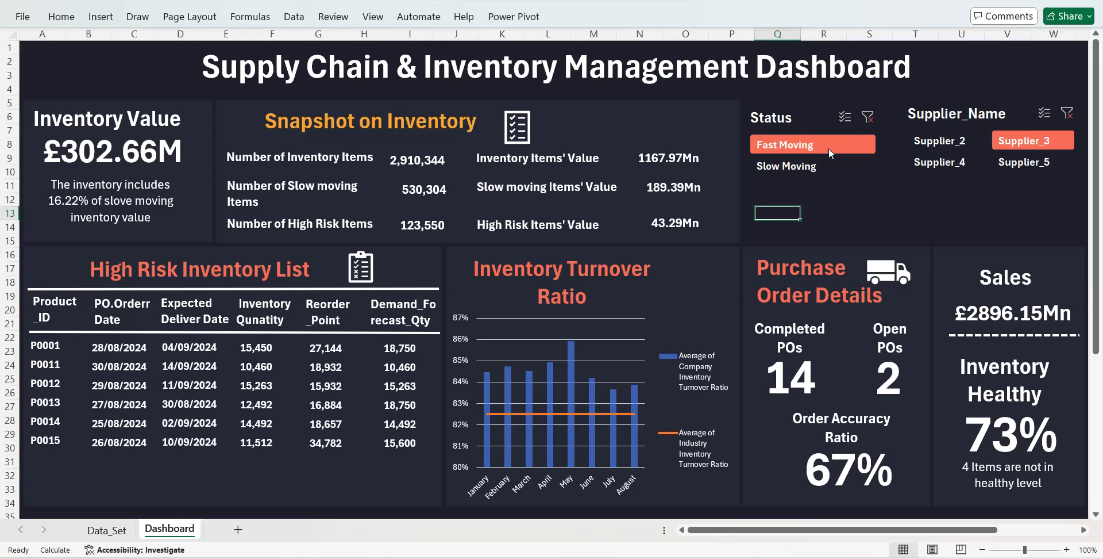
- Filter the dashboard to Supplier_2 and to Supplier_4, and clear both the Status and Supplier_Name filters
left_click(915, 143)
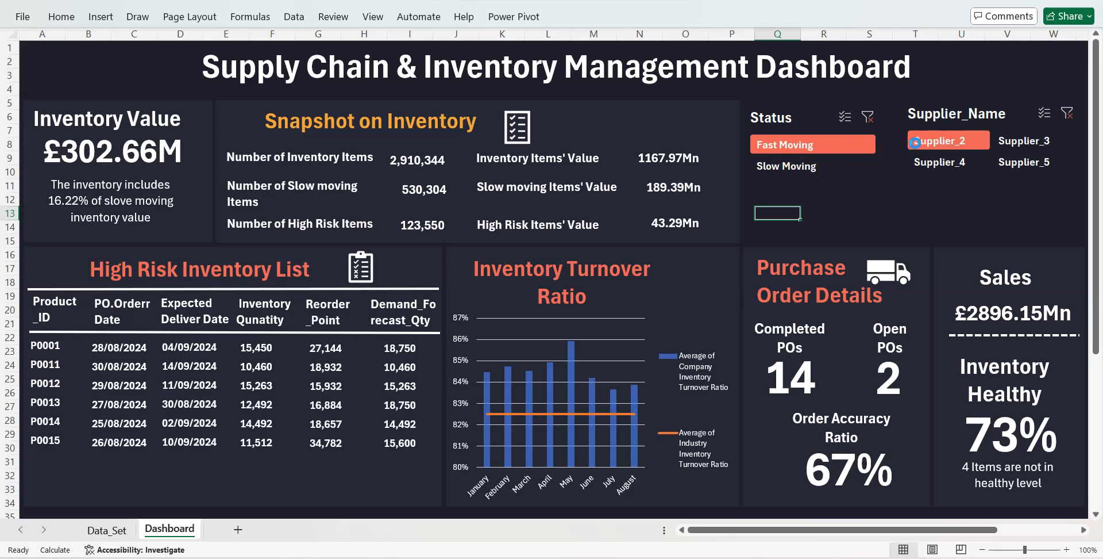
left_click(925, 159)
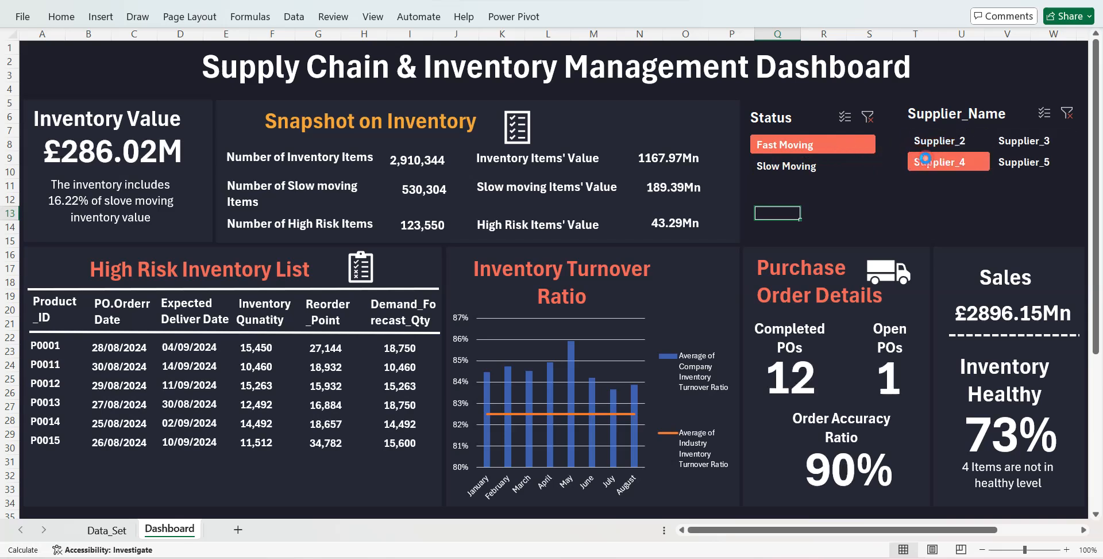
left_click(869, 117)
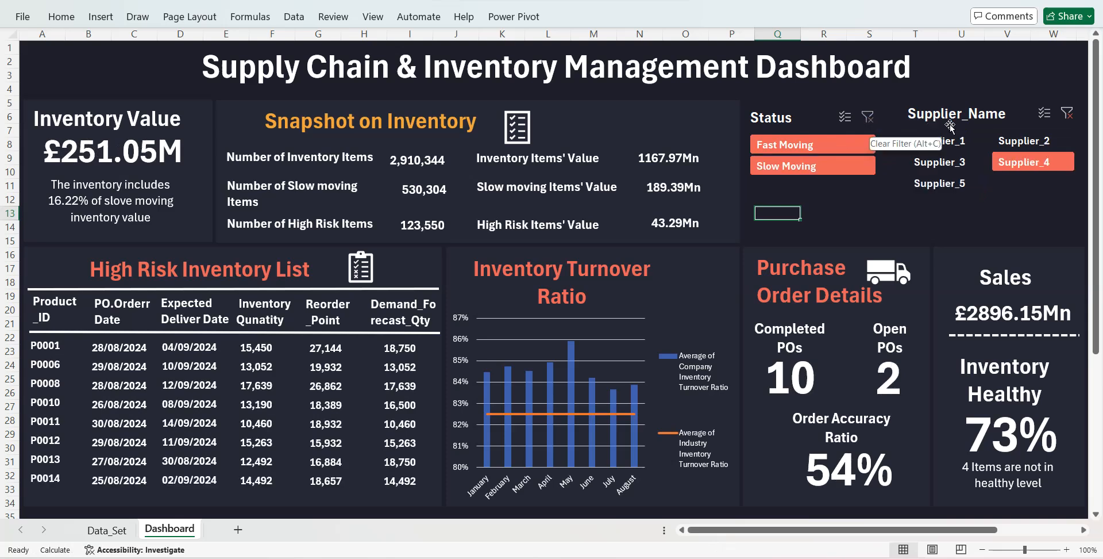
left_click(1065, 112)
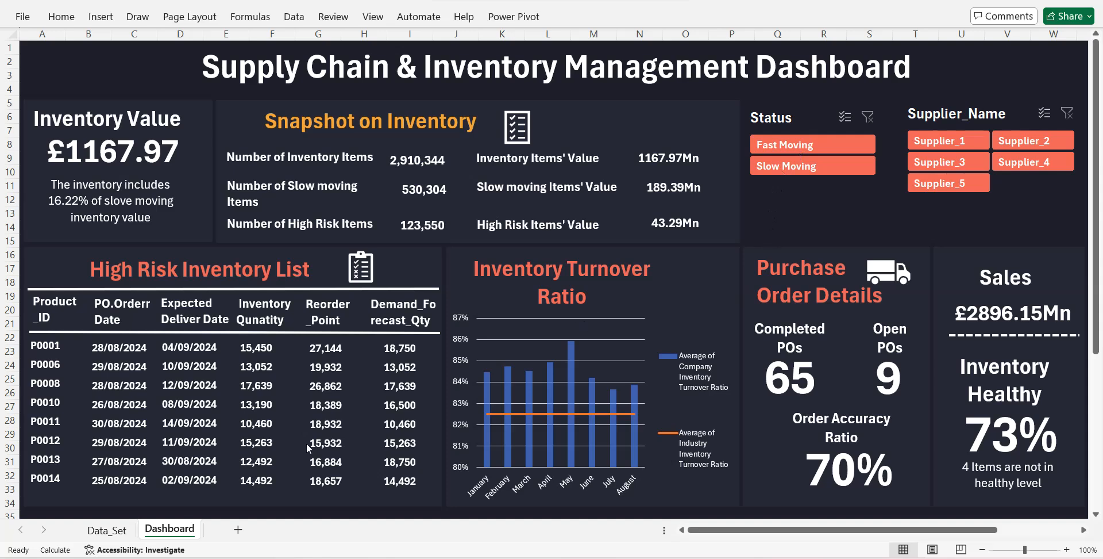
- Switch to the Data_Set sheet and go to the purchase and stock details table
left_click(112, 531)
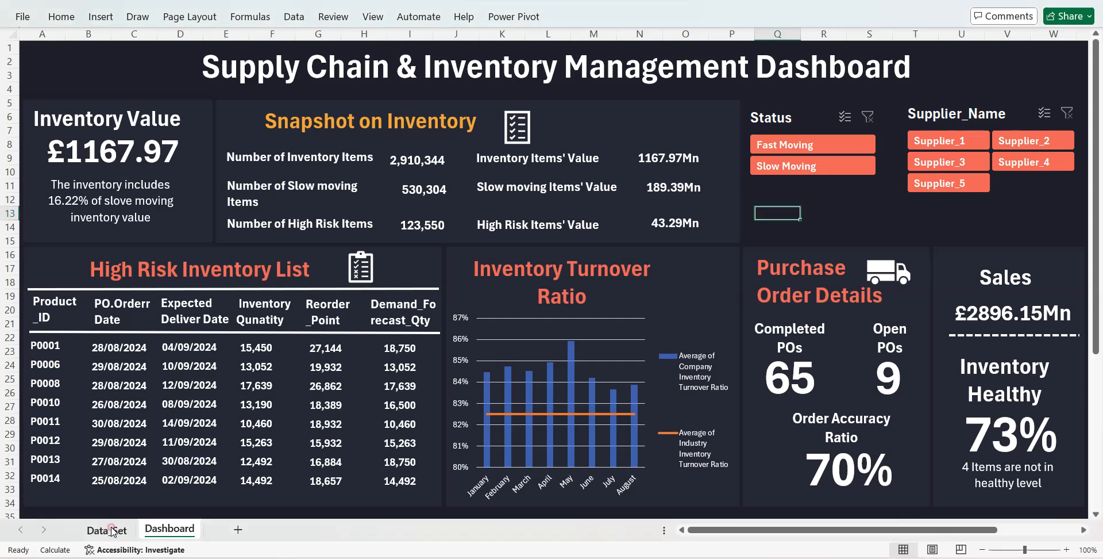
left_click(112, 531)
scroll(207, 303, "left", 15)
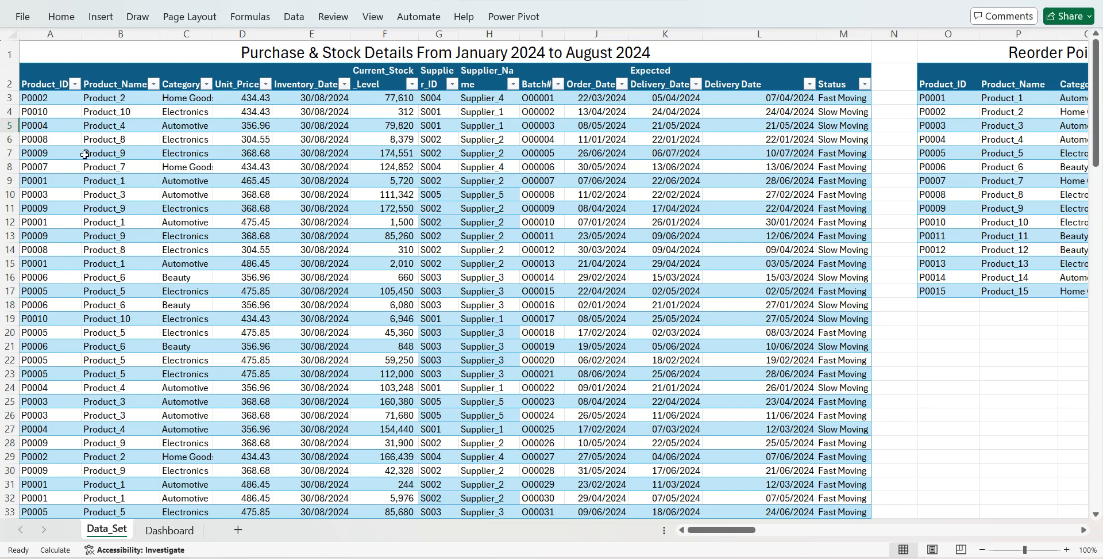
- Filter the Product_ID column of the purchase and stock details table to show only P0001
left_click(75, 84)
left_click(39, 270)
left_click(38, 282)
left_click(129, 403)
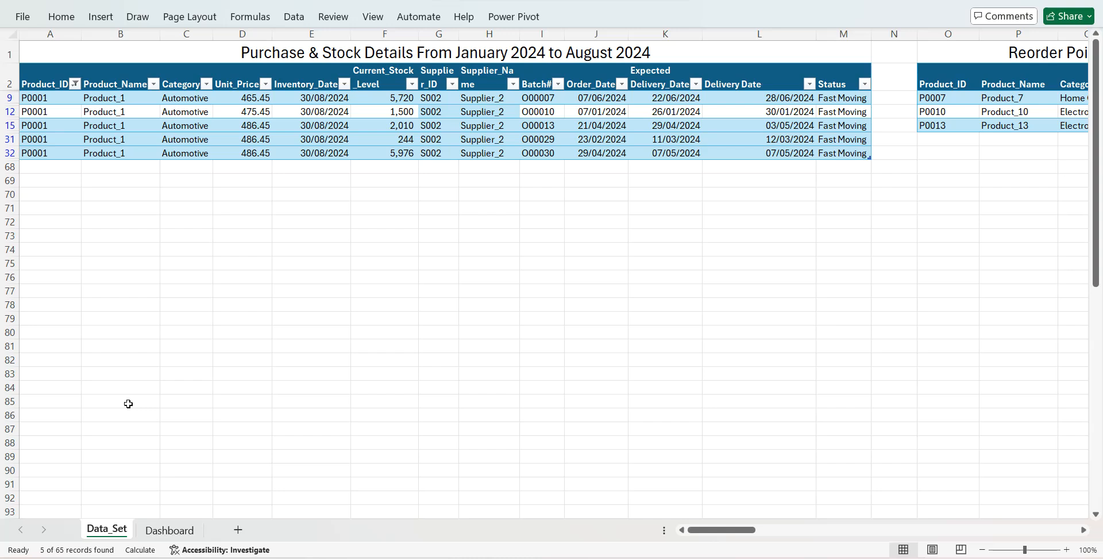
- Show all products again in the Product_ID column of the purchase and stock details table
left_click(75, 84)
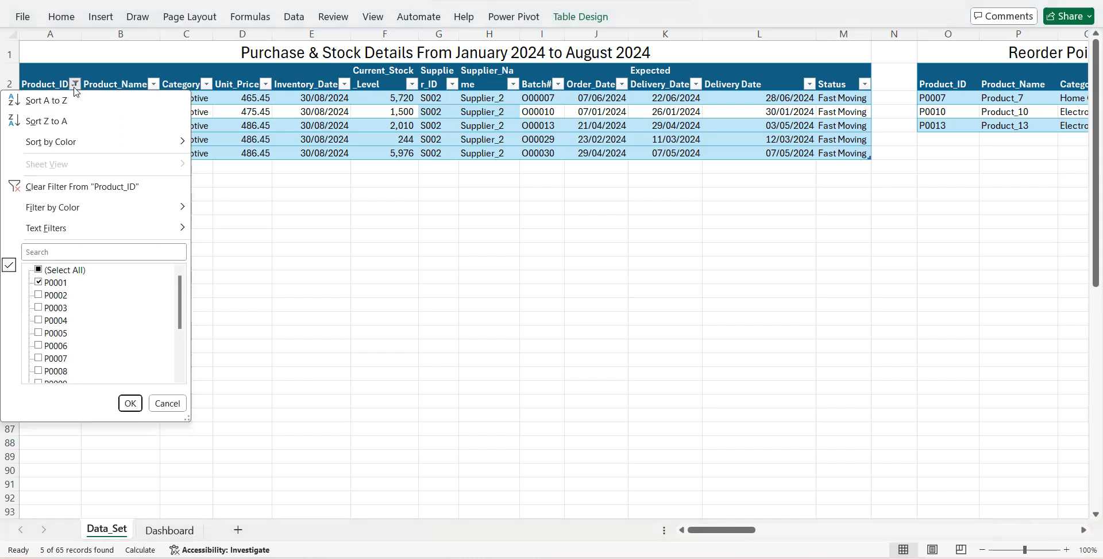
left_click(39, 269)
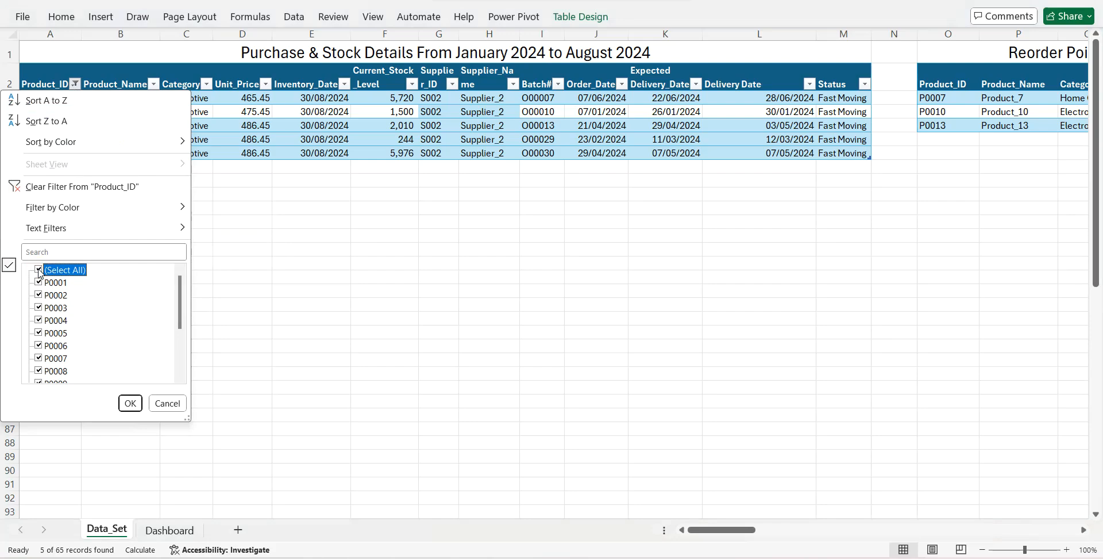
key("Return")
- Examine the purchase and stock, Reorder Point, Open Purchase Orders, Future Demand, Inventory Turnover Ratio and Sales Amount tables
scroll(38, 268, "right", 7)
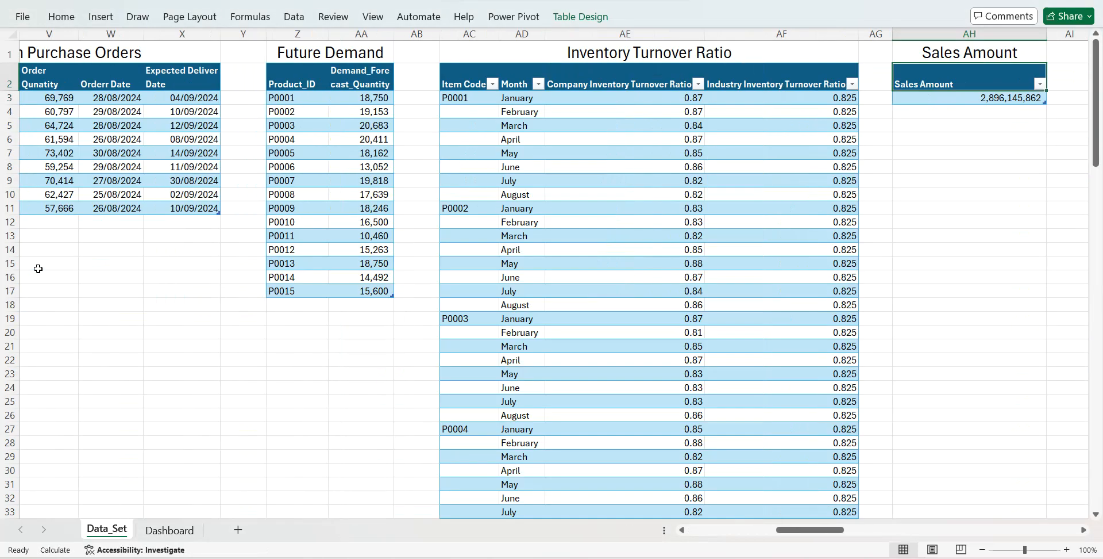
scroll(127, 155, "left", 7)
left_click(307, 163)
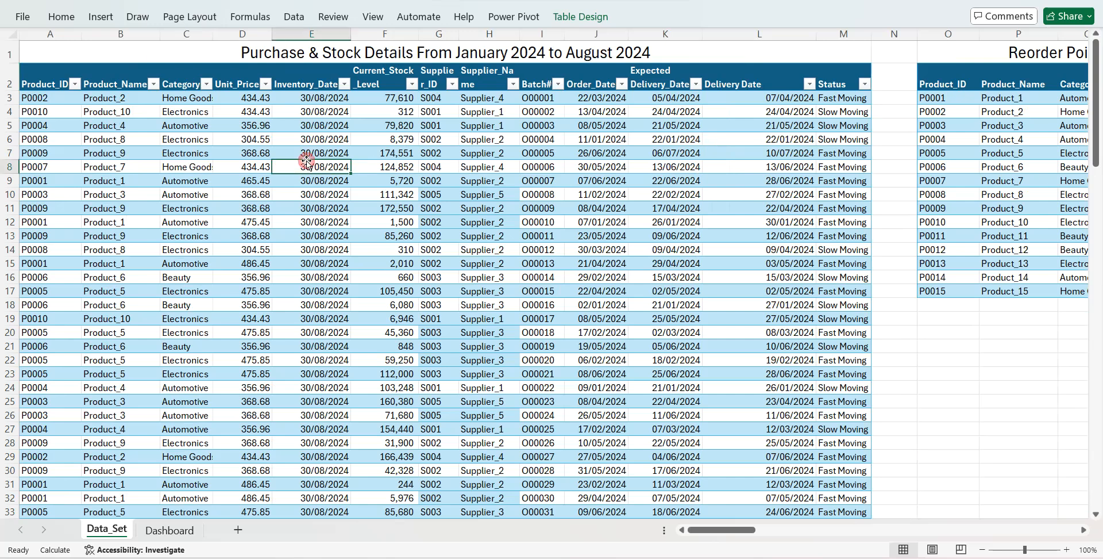
left_click(1027, 140)
scroll(686, 146, "right", 5)
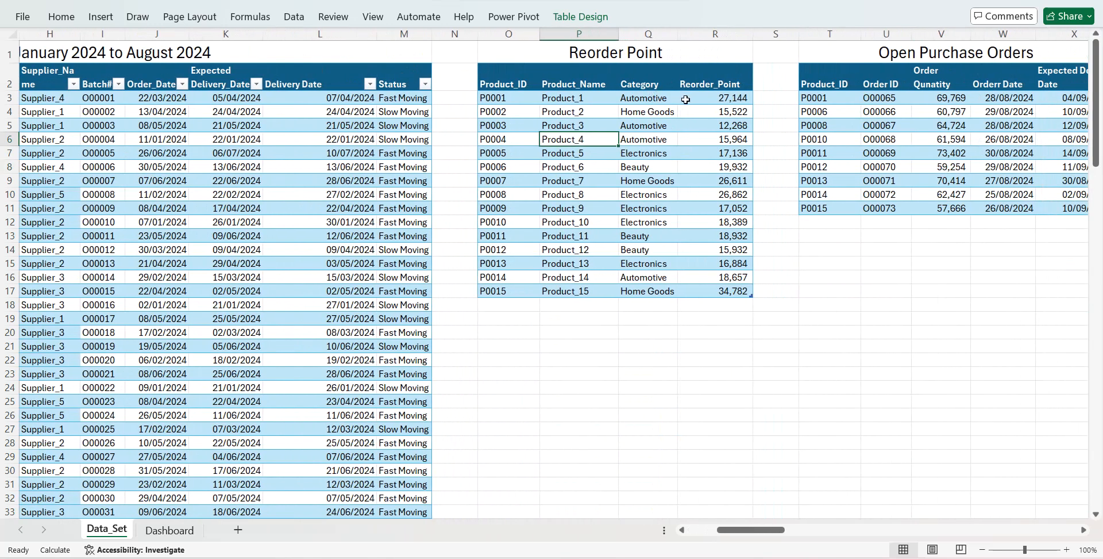
left_click_drag(693, 99, 696, 204)
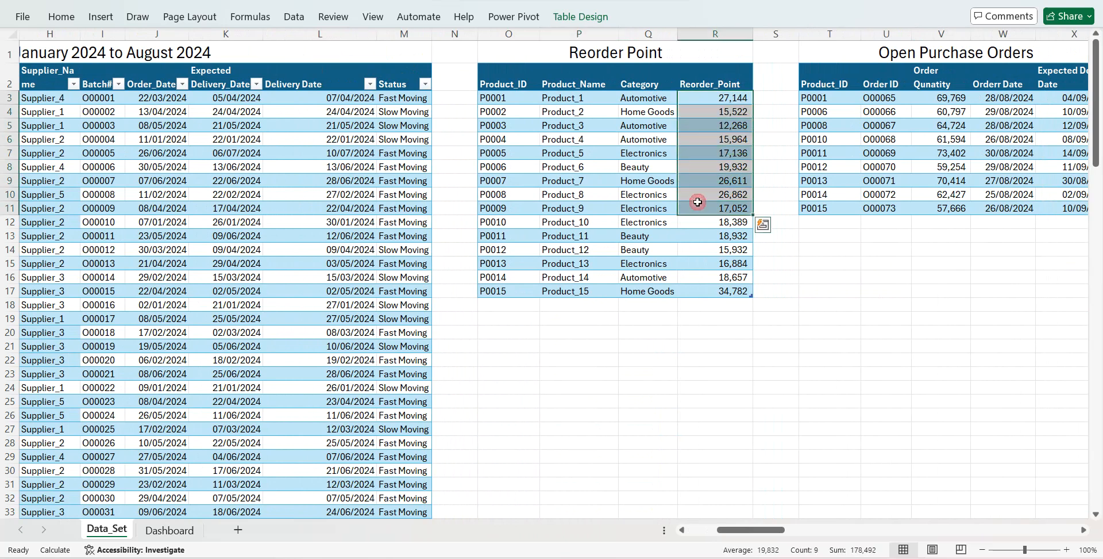
left_click(827, 164)
scroll(827, 163, "right", 5)
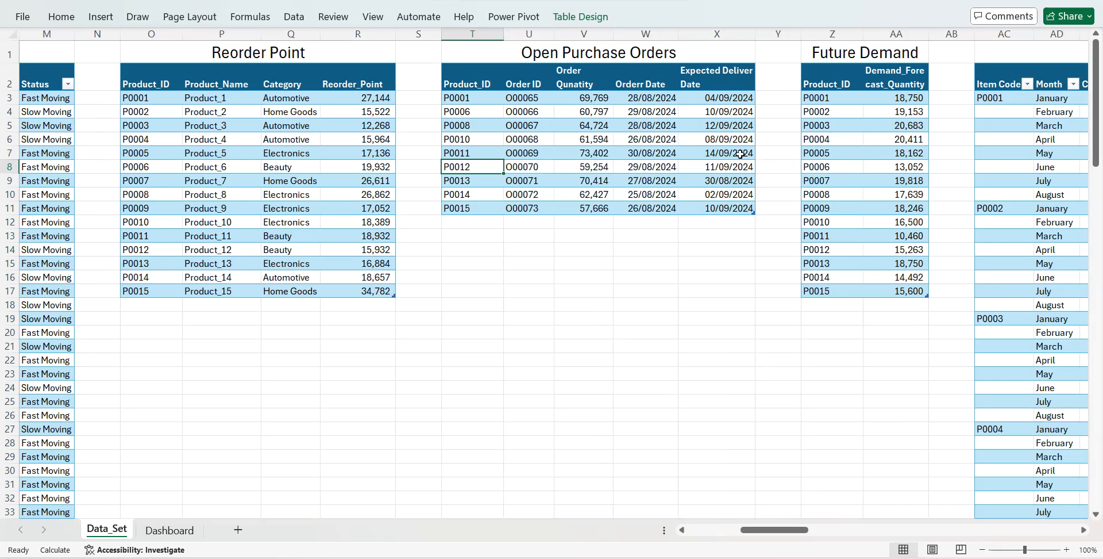
left_click_drag(720, 98, 722, 154)
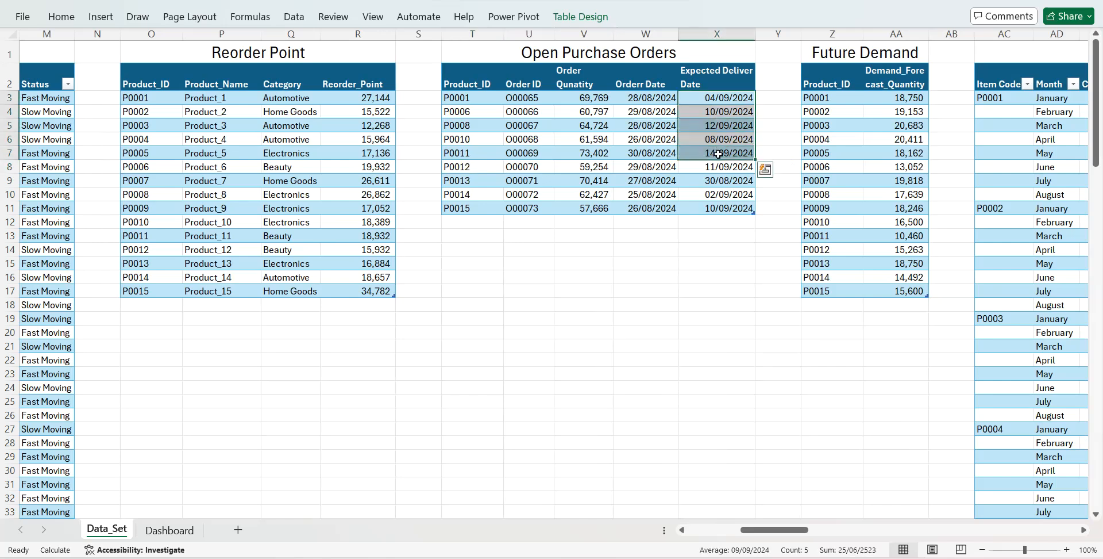
left_click(826, 57)
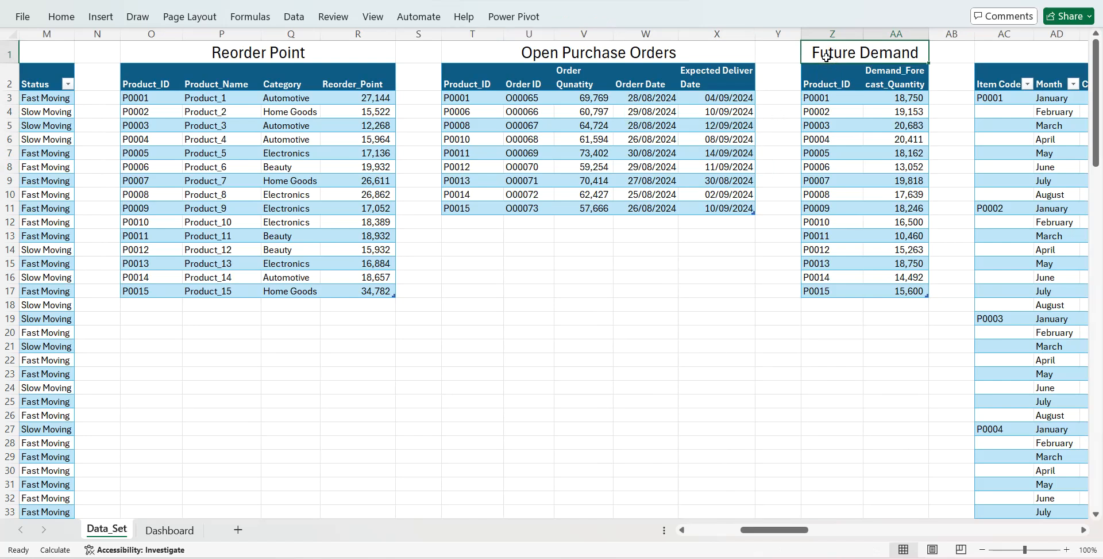
scroll(845, 76, "right", 4)
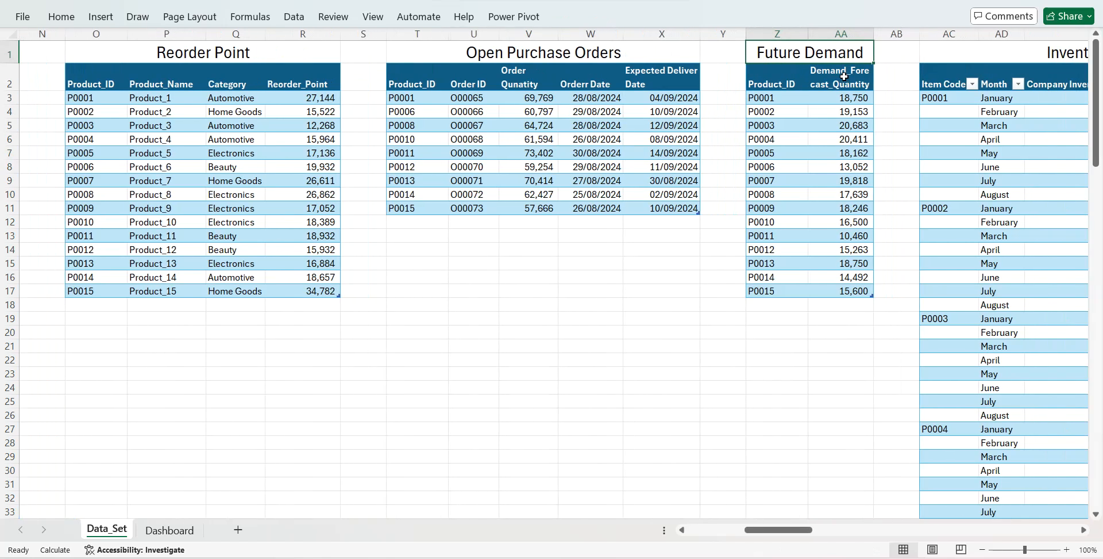
left_click(854, 55)
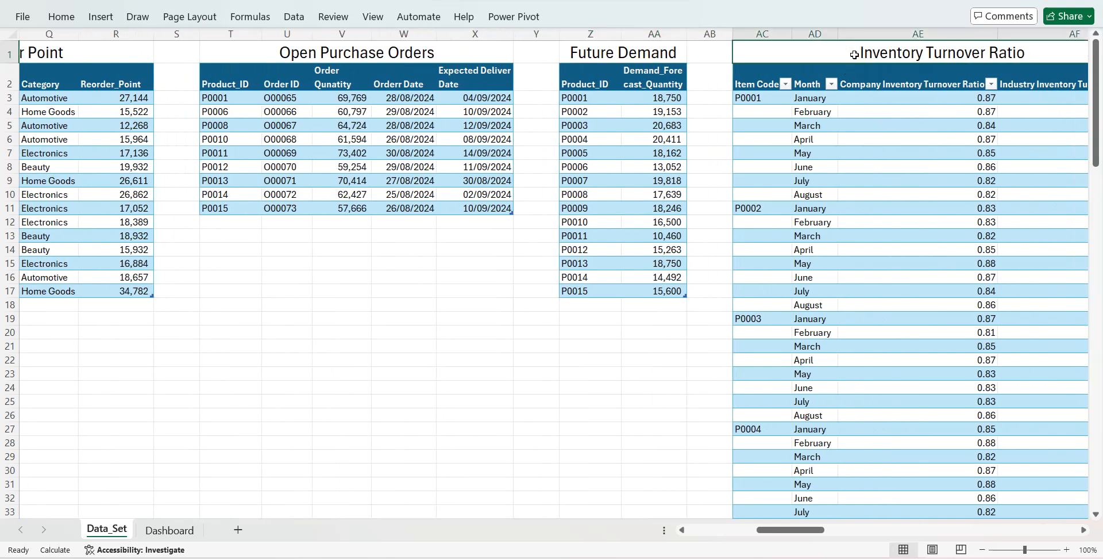
key("Right")
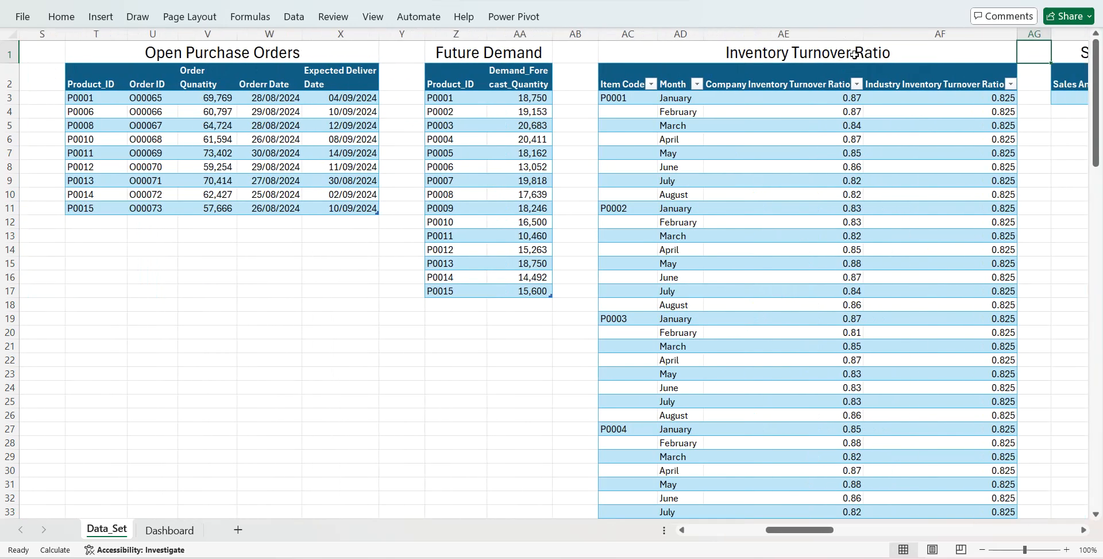
key("Right")
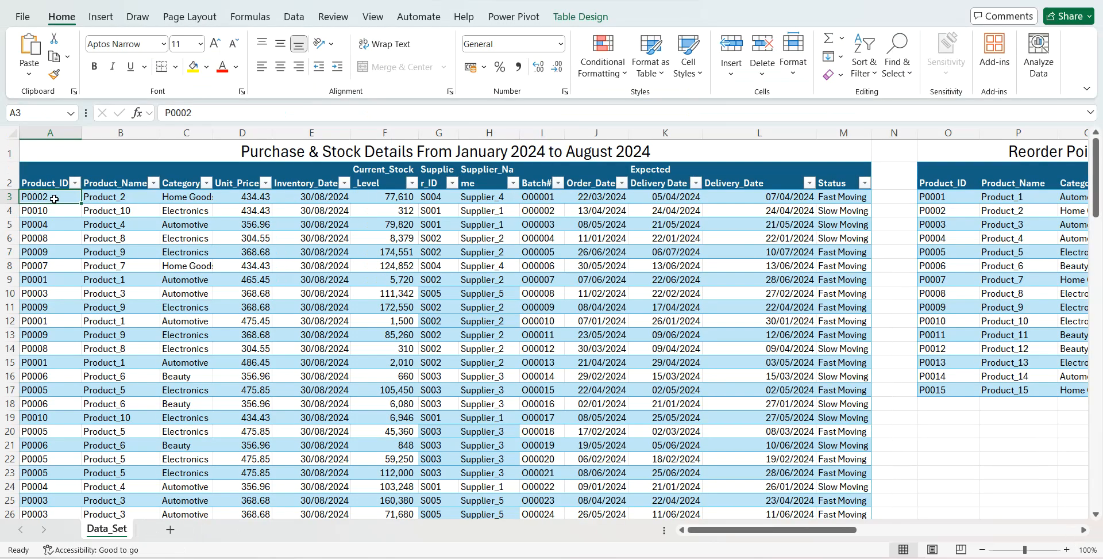
- Name the purchase and stock details table Purchase_Details
left_click(566, 17)
left_click(51, 55)
type("Purchase_Details")
key("Return")
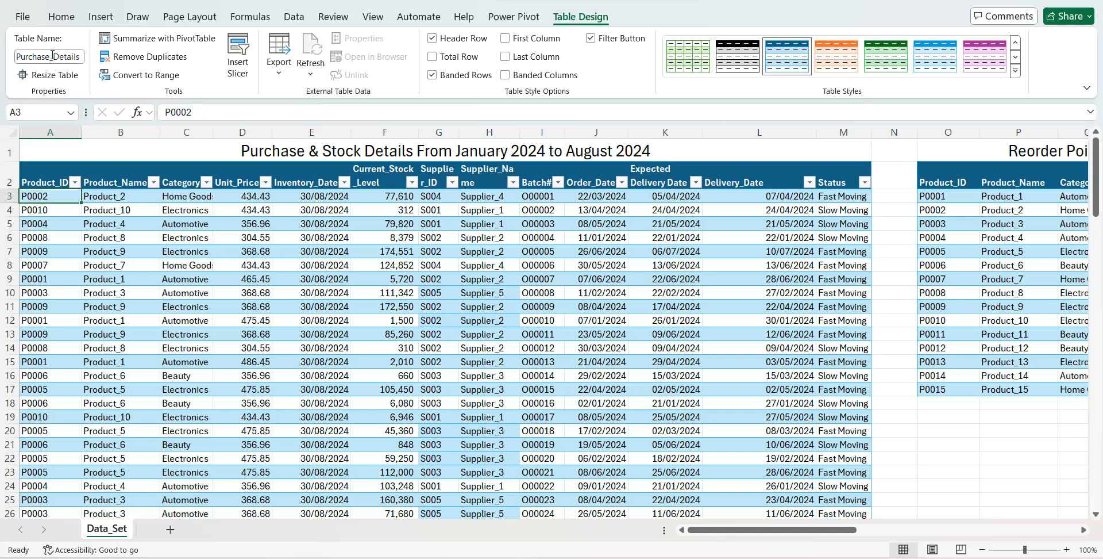
- Name the table under the Reorder Point heading reorder_Point
left_click(946, 225)
scroll(946, 227, "right", 5)
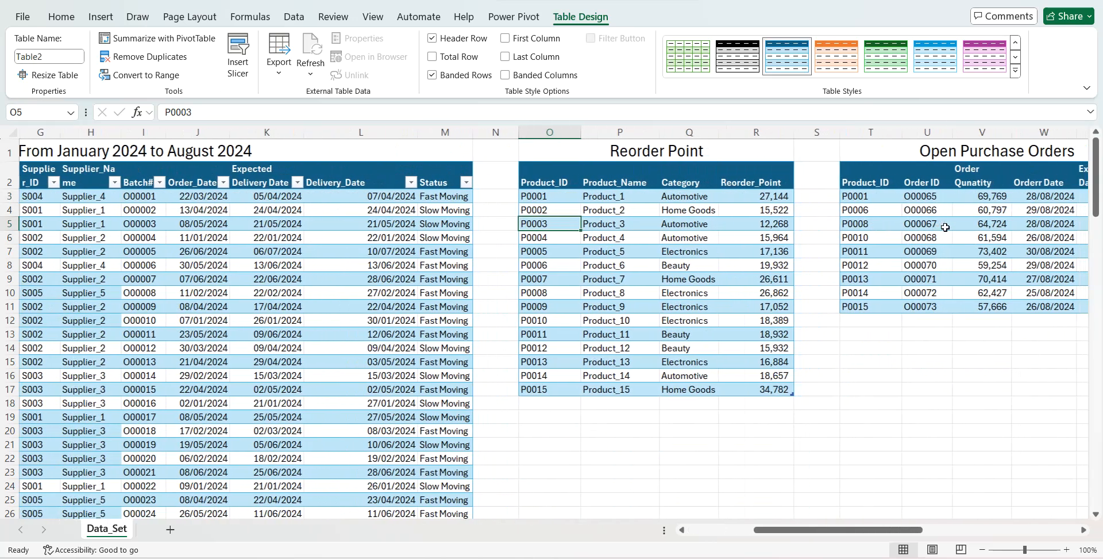
scroll(945, 227, "right", 3)
left_click(64, 57)
type("reorder_Point")
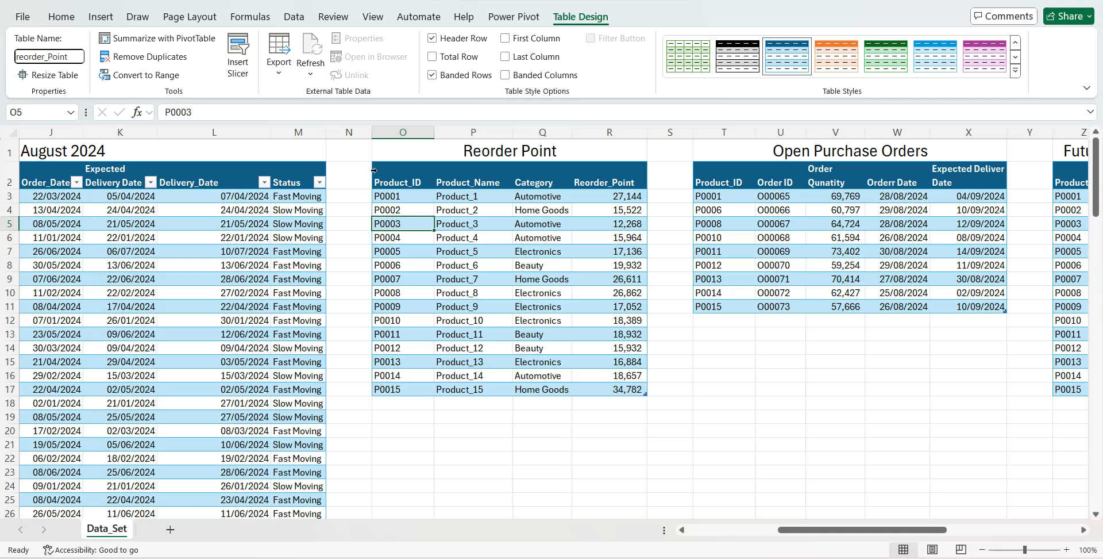
- Name the table under the Open Purchase Orders heading Open_PO
left_click(766, 226)
left_click(64, 57)
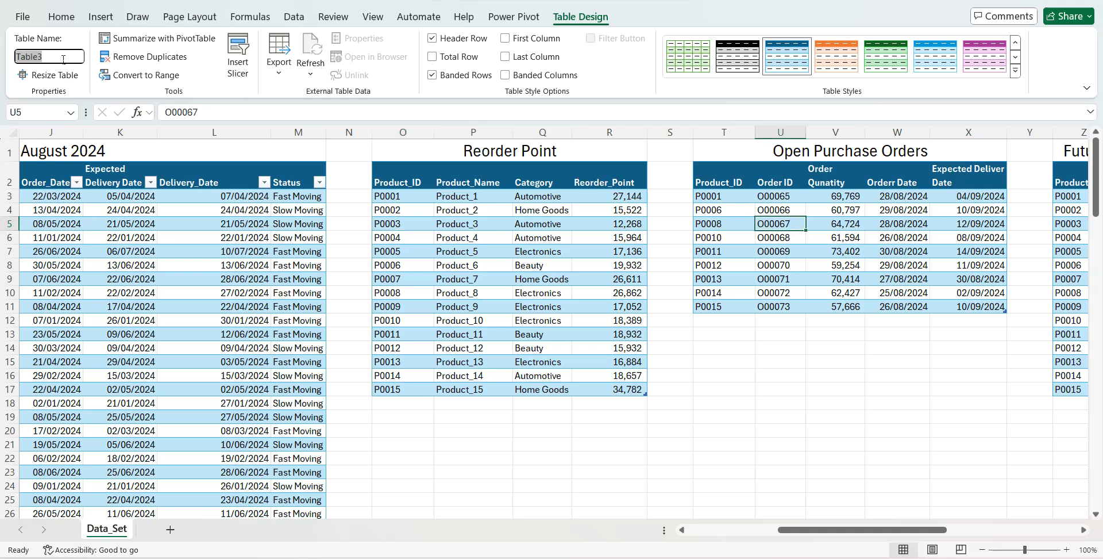
type("Open_PO")
key("Return")
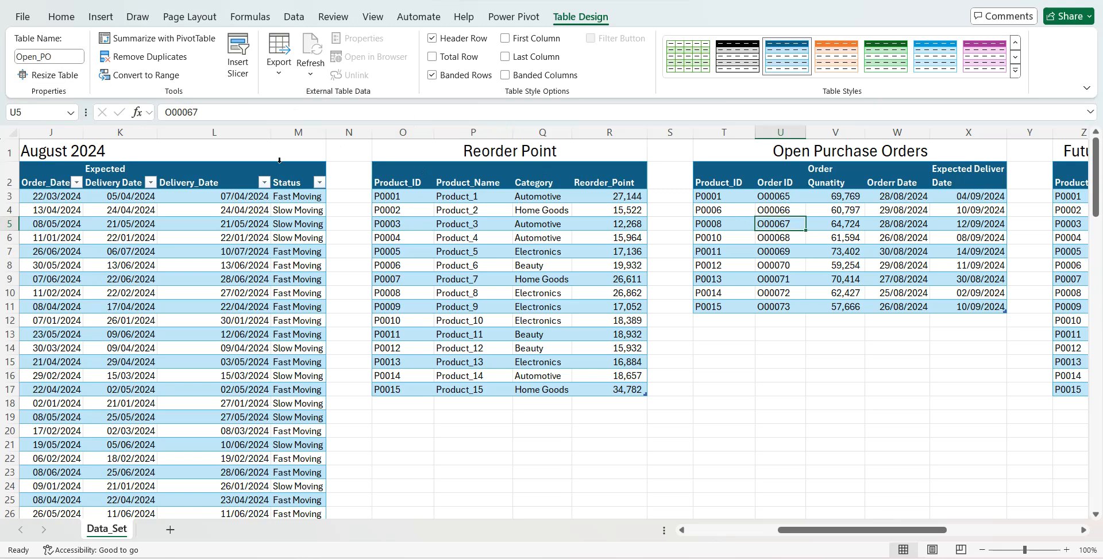
- Name the table under the Future Demand heading Future_Demand
scroll(540, 216, "right", 6)
left_click(525, 219)
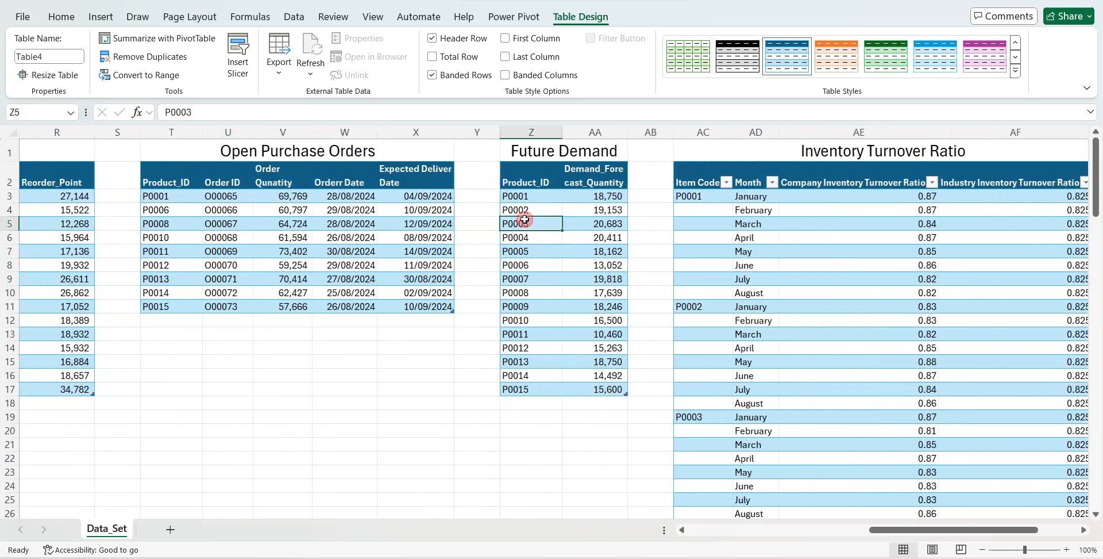
left_click(51, 56)
type("Future_Demand")
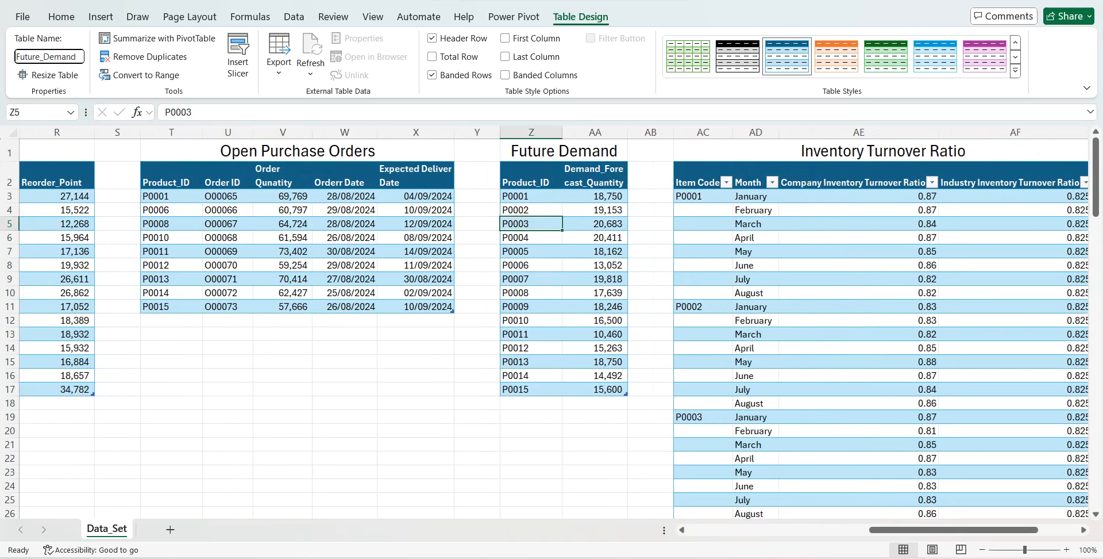
- Name the table under the Inventory Turnover Ratio heading Inventory_TR
left_click(857, 307)
scroll(857, 307, "right", 5)
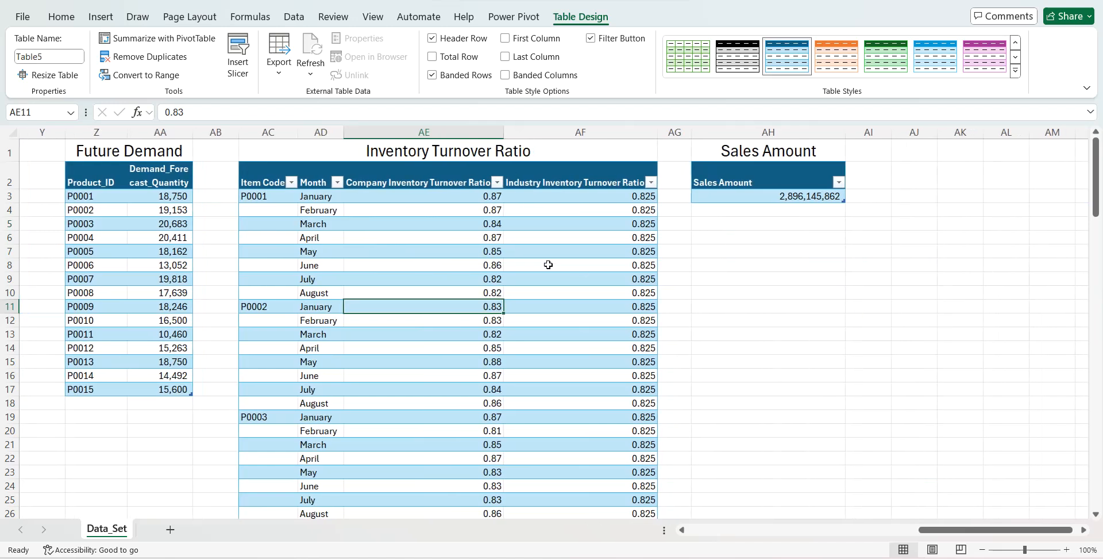
left_click(63, 57)
type("Inventory_TR")
left_click(390, 249)
- Name the table under the Sales Amount heading Sales
left_click(735, 196)
left_click(51, 56)
type("Sales")
key("Return")
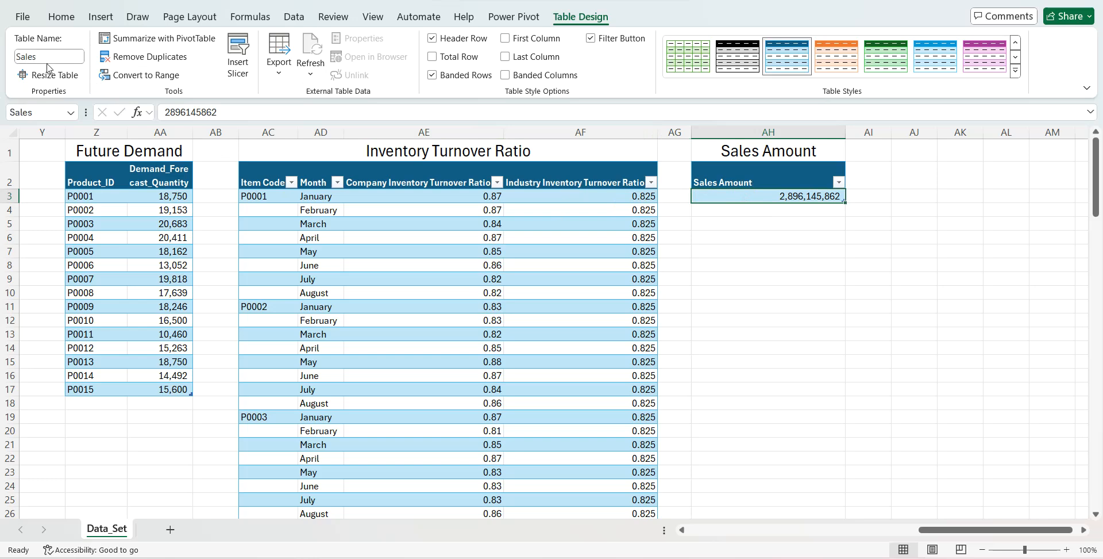
- Create a new blank query in the Power Query Editor
left_click(294, 17)
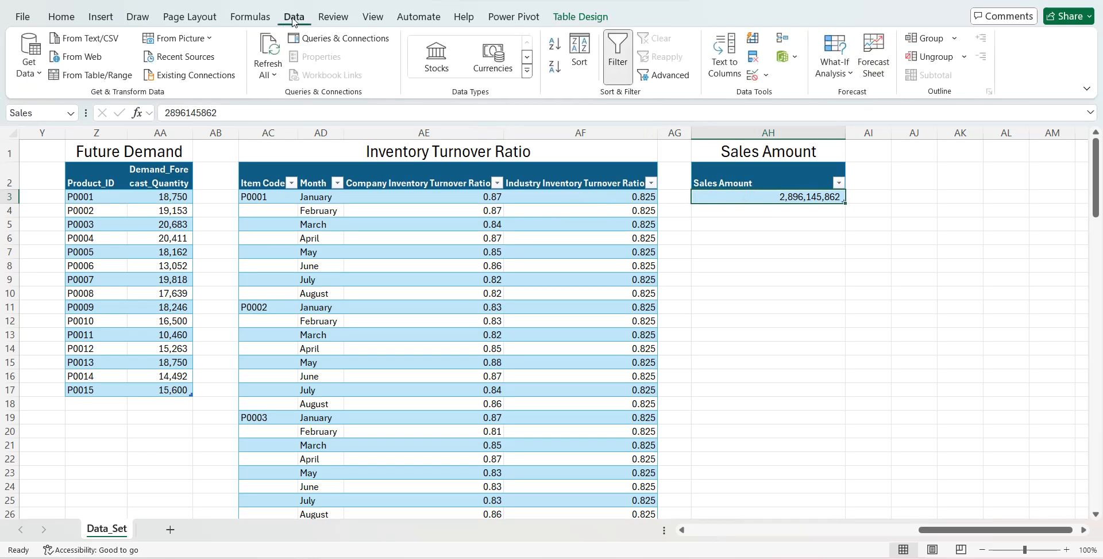
left_click(30, 63)
mouse_move(113, 240)
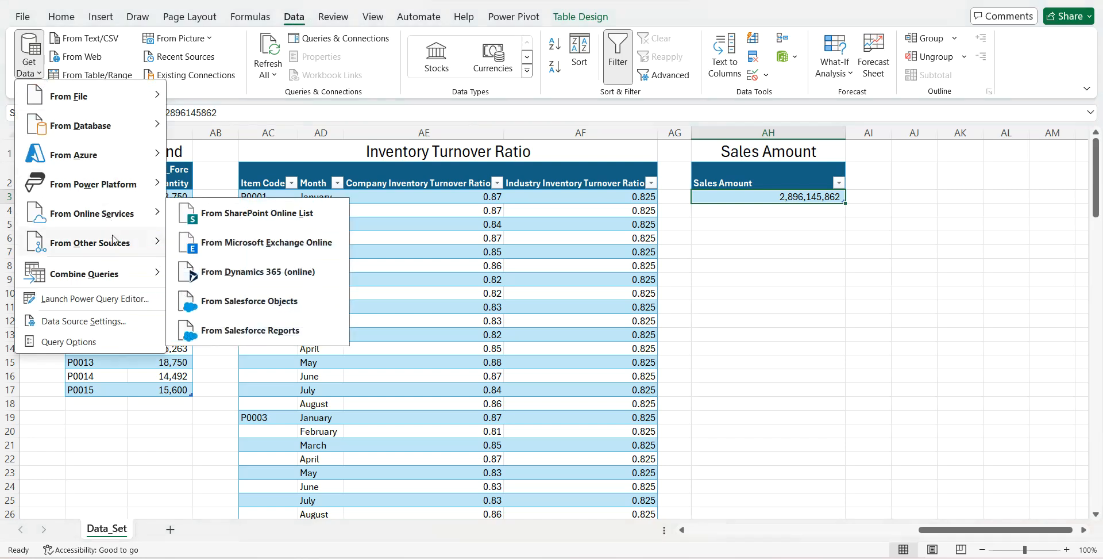
left_click(227, 532)
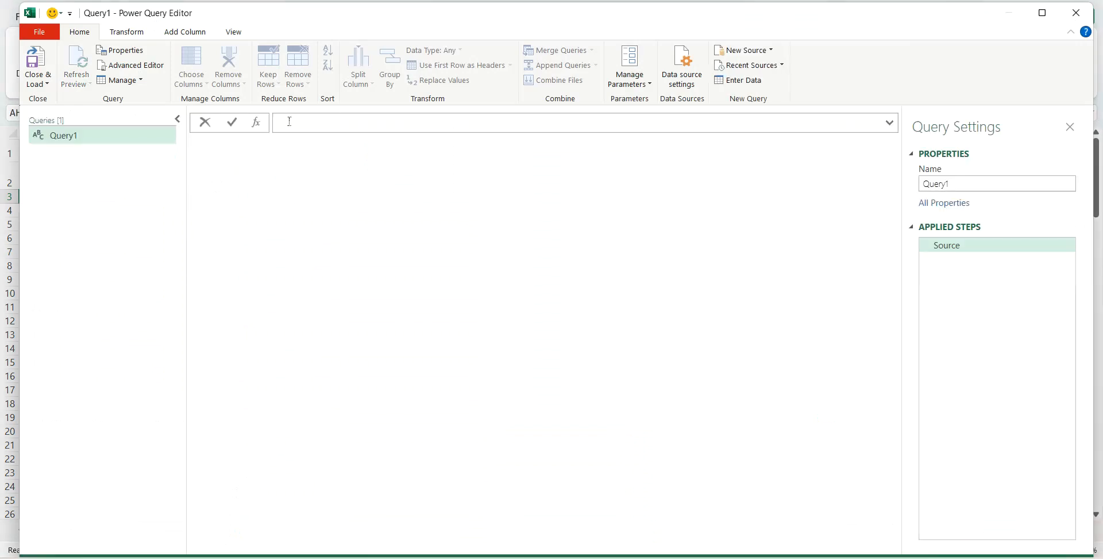
- Set the blank query's formula to = Excel.CurrentWorkbook() to list all tables of the workbook
type("exce")
key("Tab")
type("()")
key("Tab")
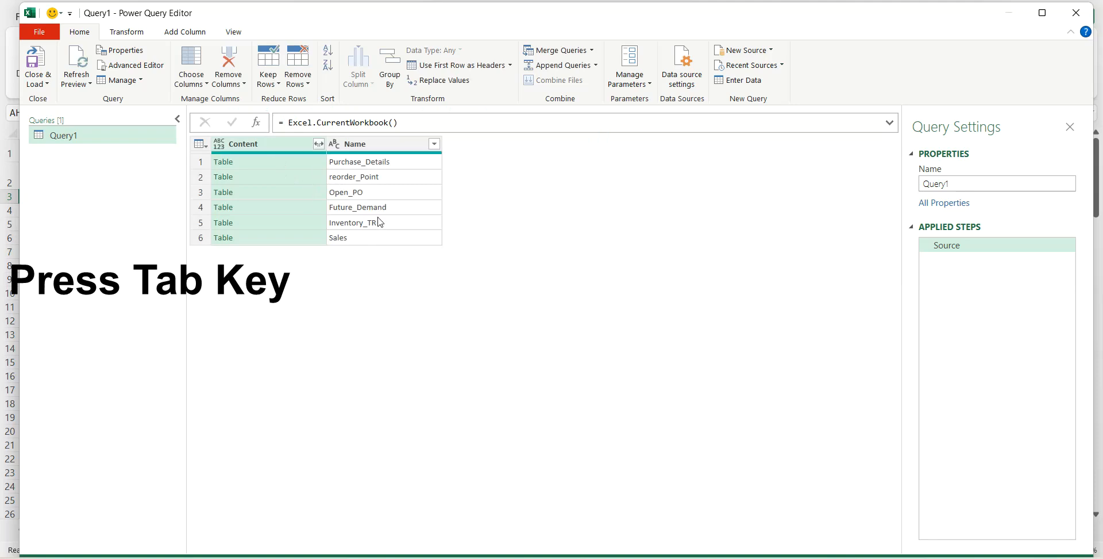
- Add the Sales table from the workbook table list as a new separate query
left_click(285, 240)
right_click(285, 240)
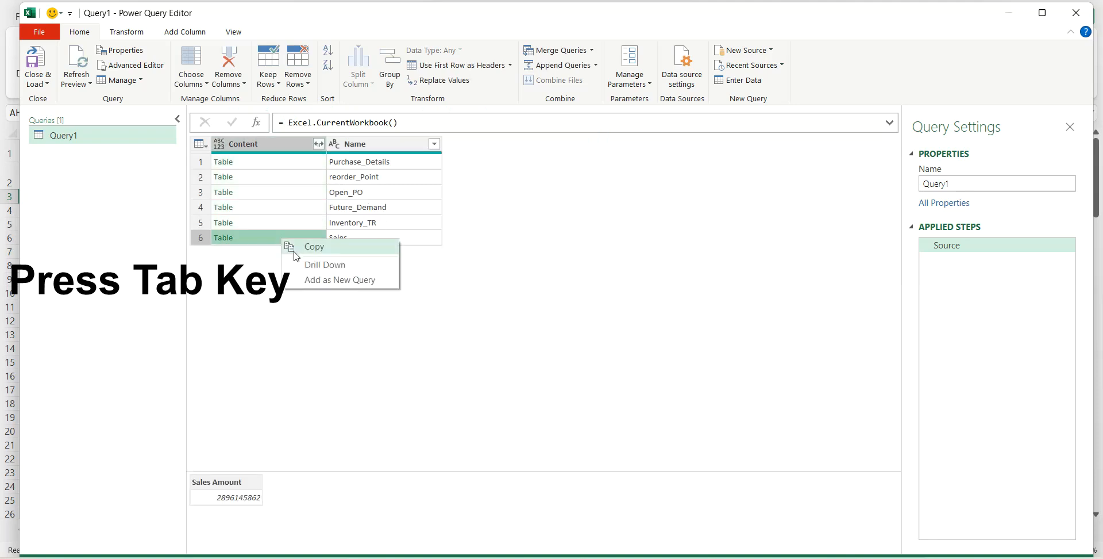
left_click(307, 280)
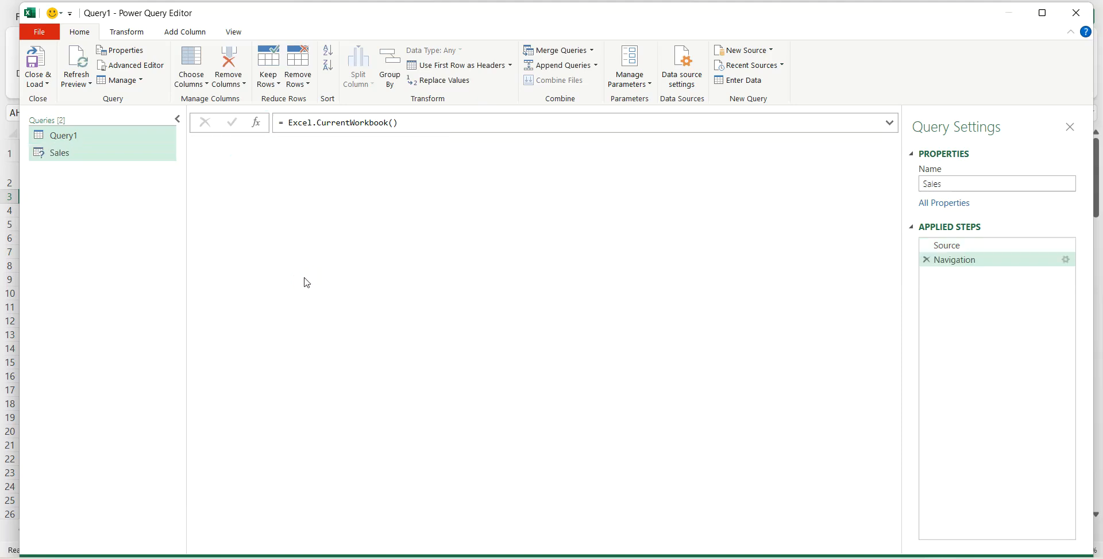
- Add the Inventory_TR and Future_Demand tables from Query1's workbook table list as two separate new queries
left_click(122, 144)
left_click(256, 225)
right_click(256, 225)
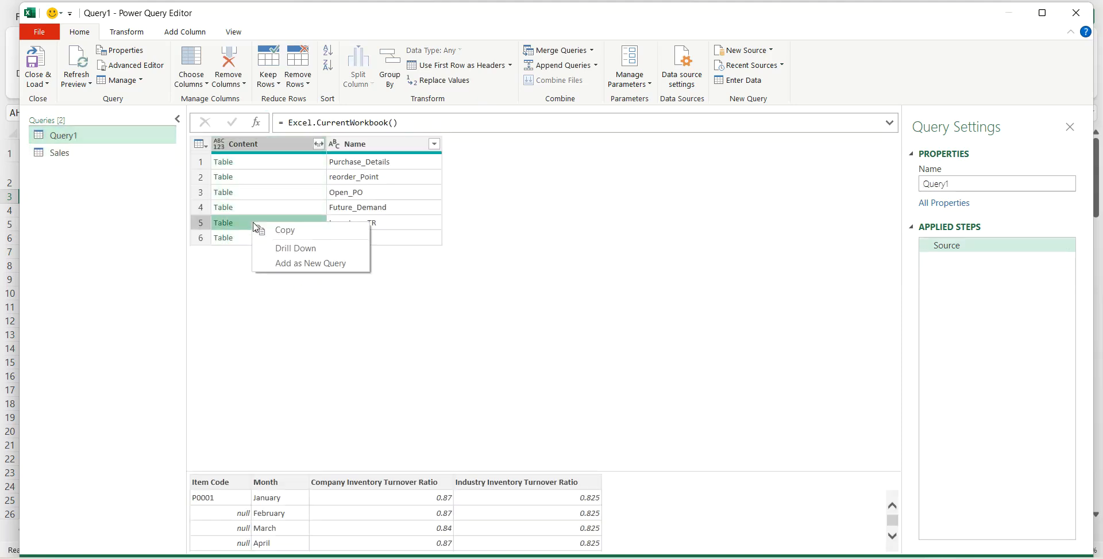
left_click(278, 262)
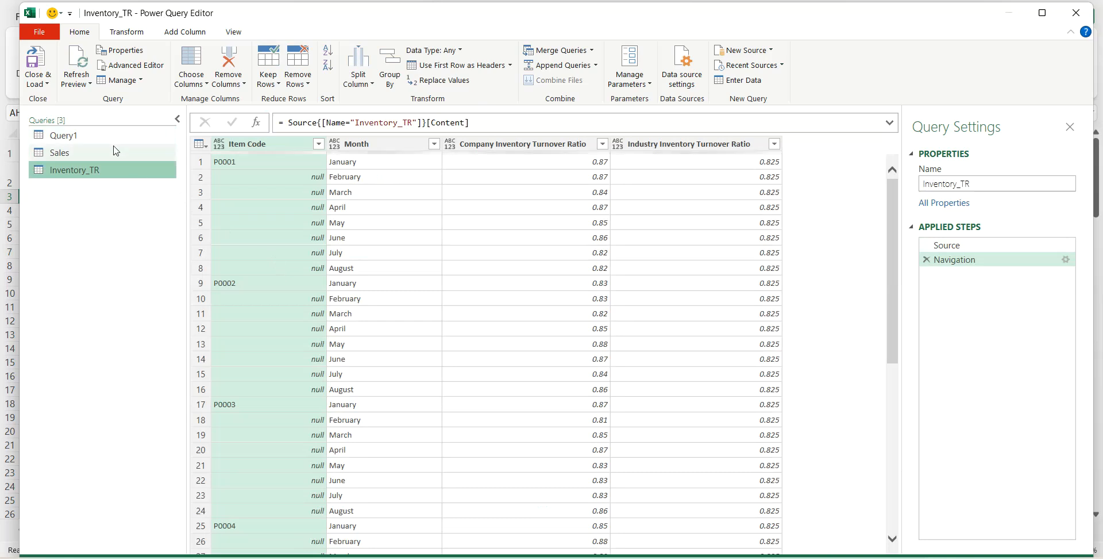
left_click(108, 135)
left_click(270, 212)
right_click(270, 212)
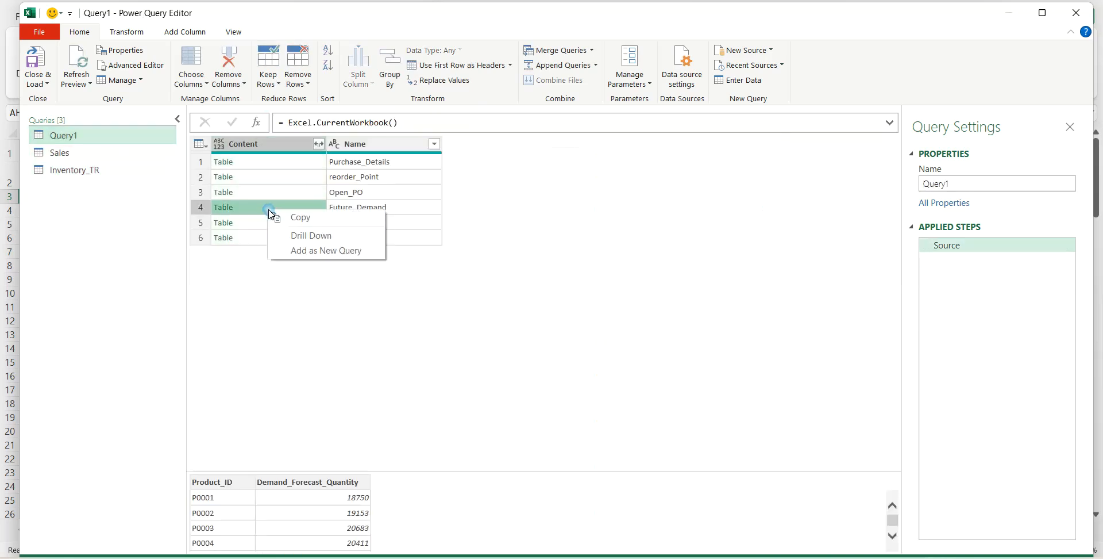
left_click(310, 251)
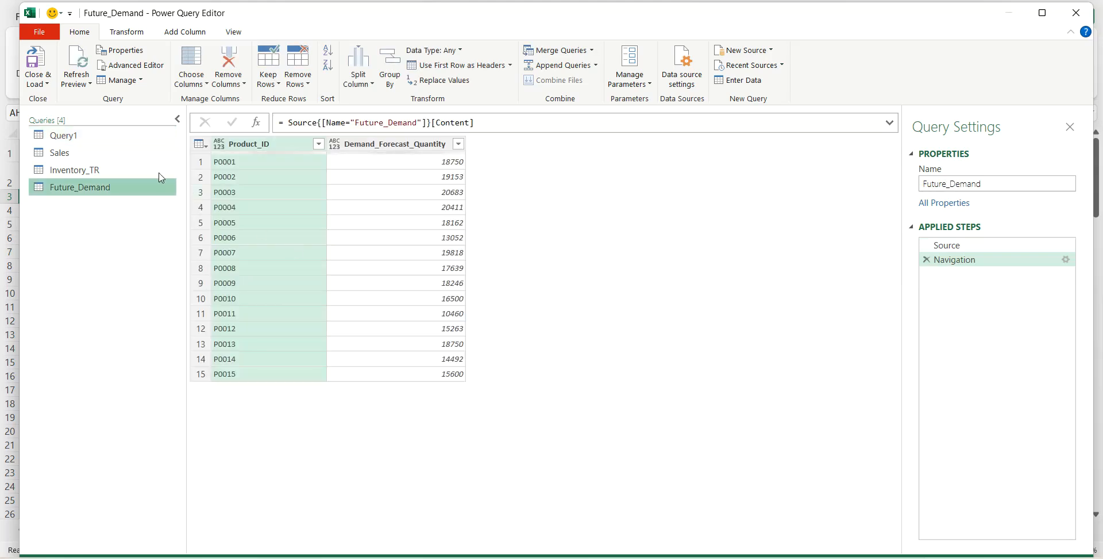
- Add the Open_PO and reorder_Point tables from Query1's workbook table list as two separate new queries
left_click(126, 138)
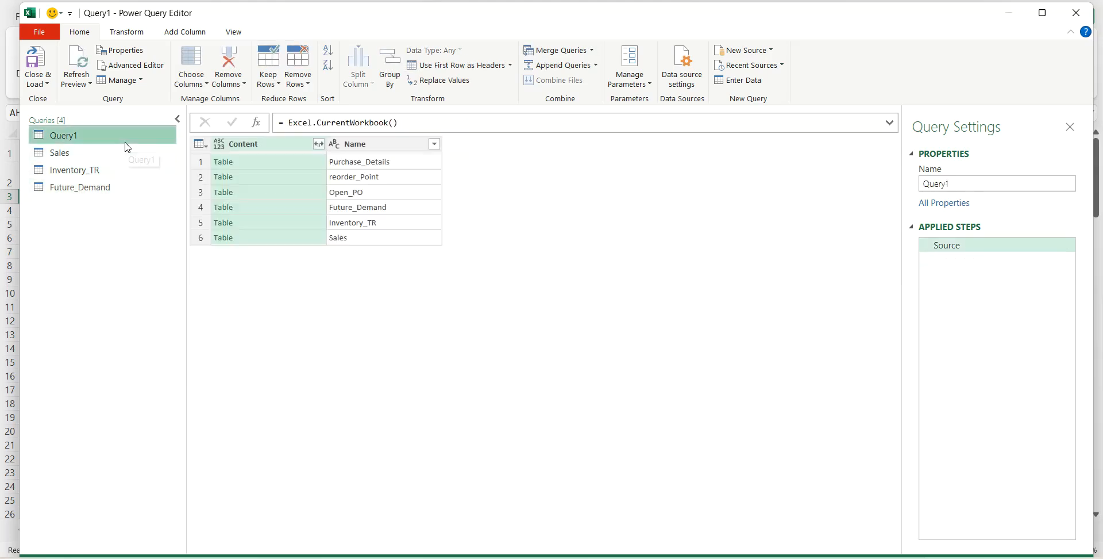
left_click(261, 195)
right_click(260, 193)
left_click(281, 230)
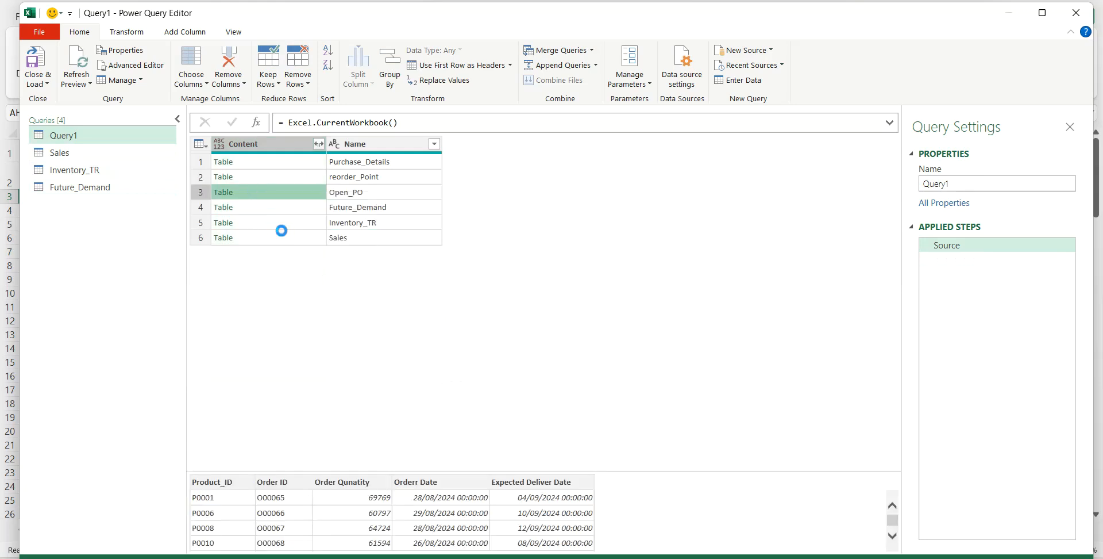
left_click(85, 137)
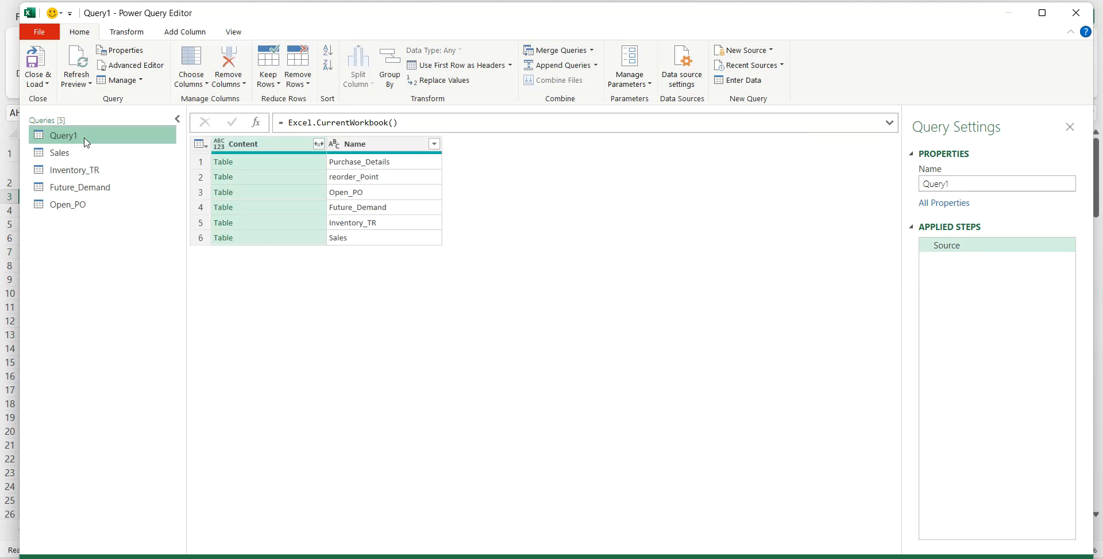
left_click(253, 176)
right_click(256, 177)
left_click(291, 219)
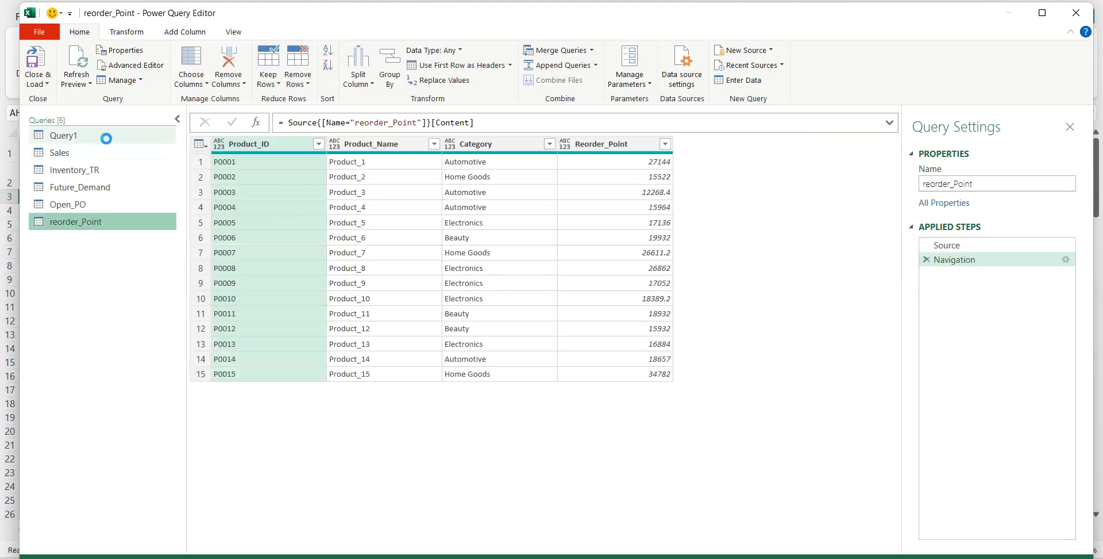
- Add the Purchase_Details table from Query1's workbook table list as a separate new query
left_click(242, 164)
right_click(243, 168)
left_click(274, 206)
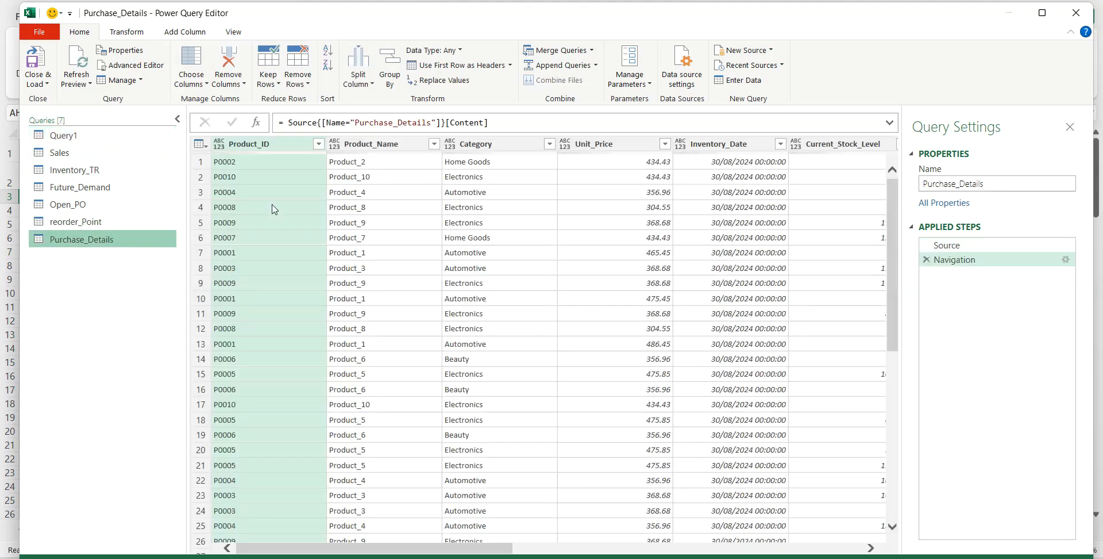
- Delete the helper query Query1 that lists the workbook's tables
left_click(92, 138)
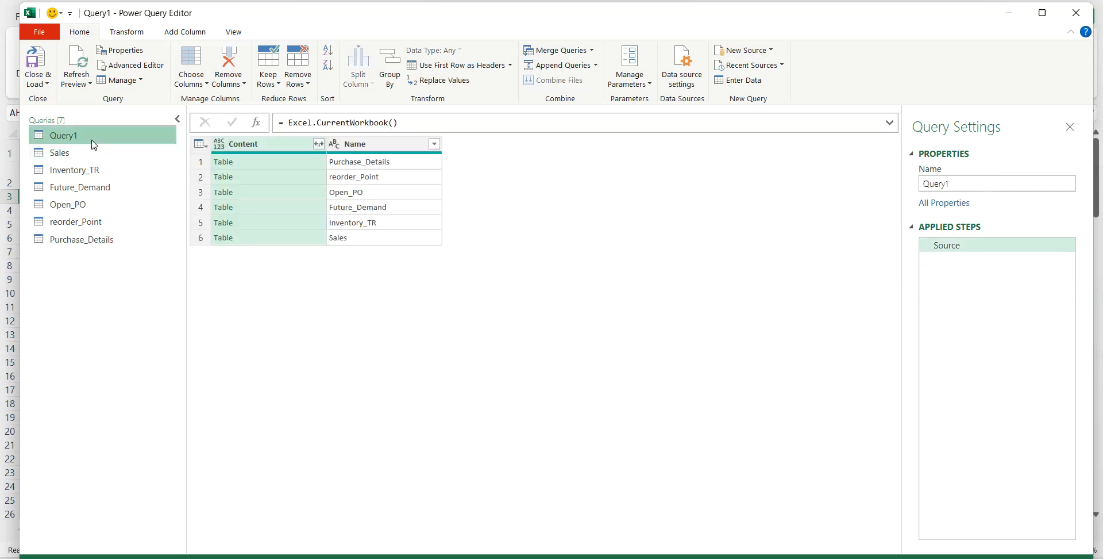
right_click(95, 145)
left_click(140, 182)
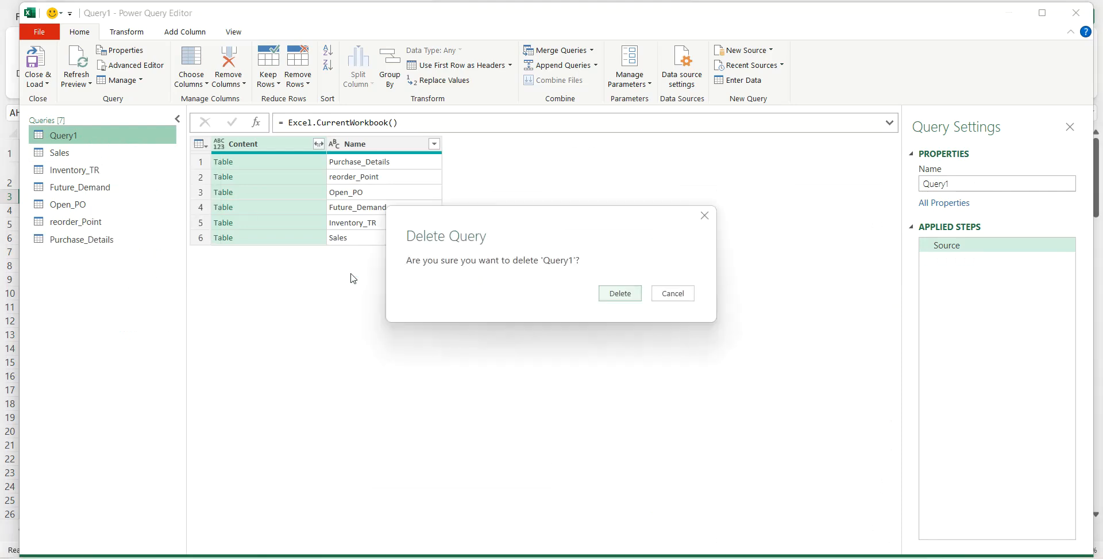
left_click(613, 295)
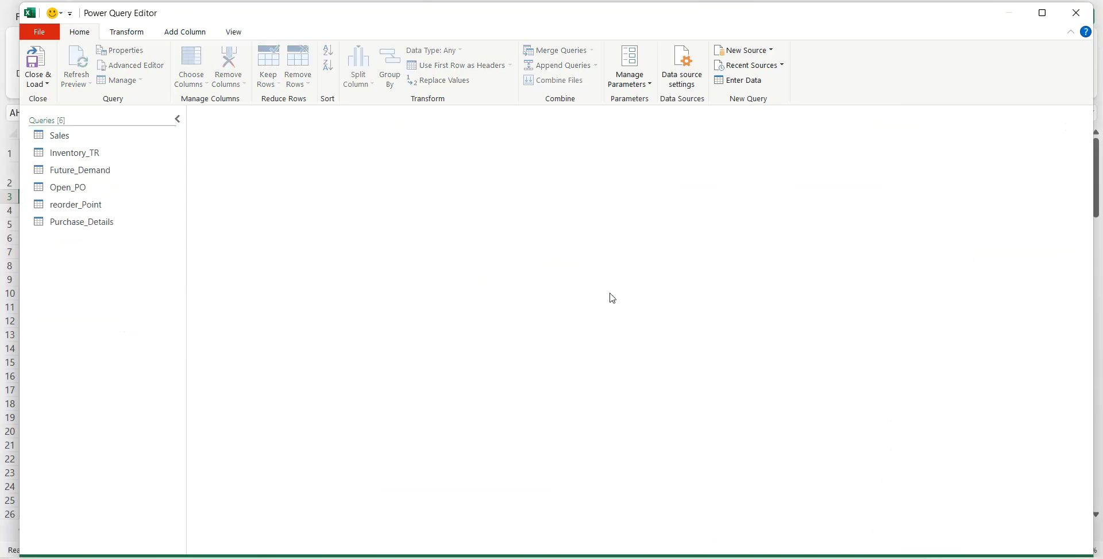
- Start a custom column in the Purchase_Details query and name it Inventory_Value
left_click(91, 226)
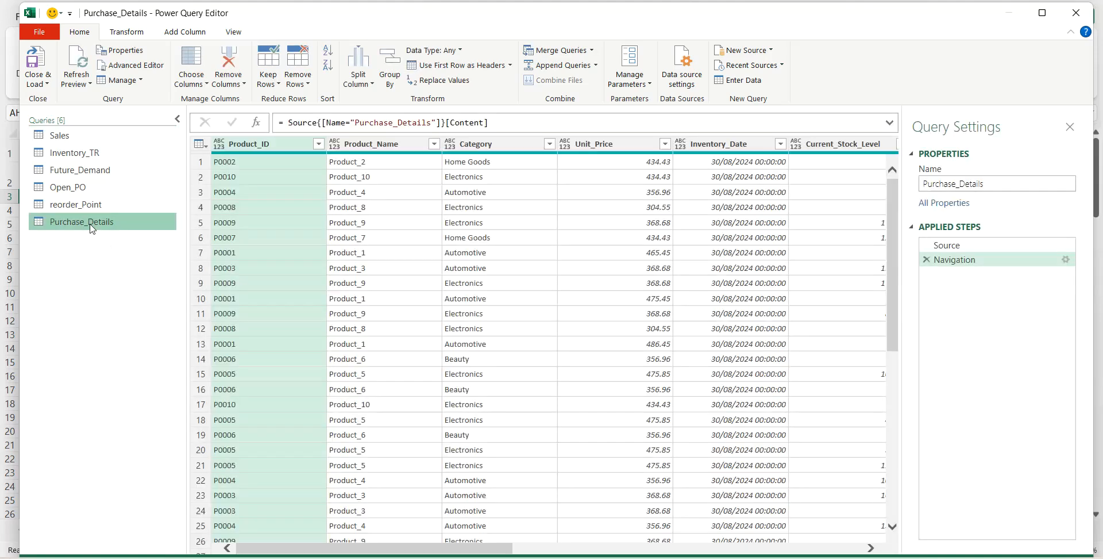
left_click(177, 33)
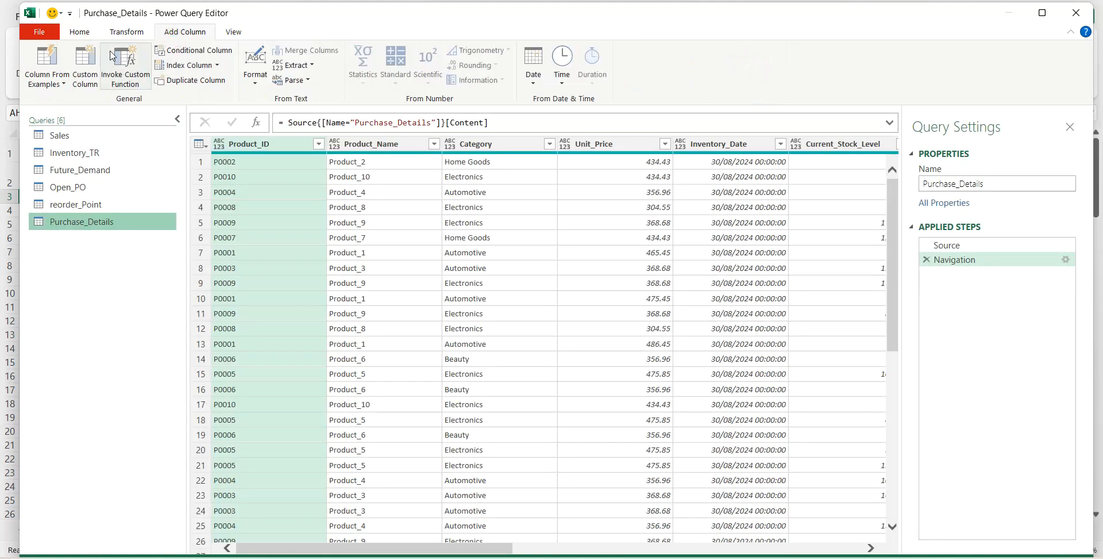
left_click(89, 60)
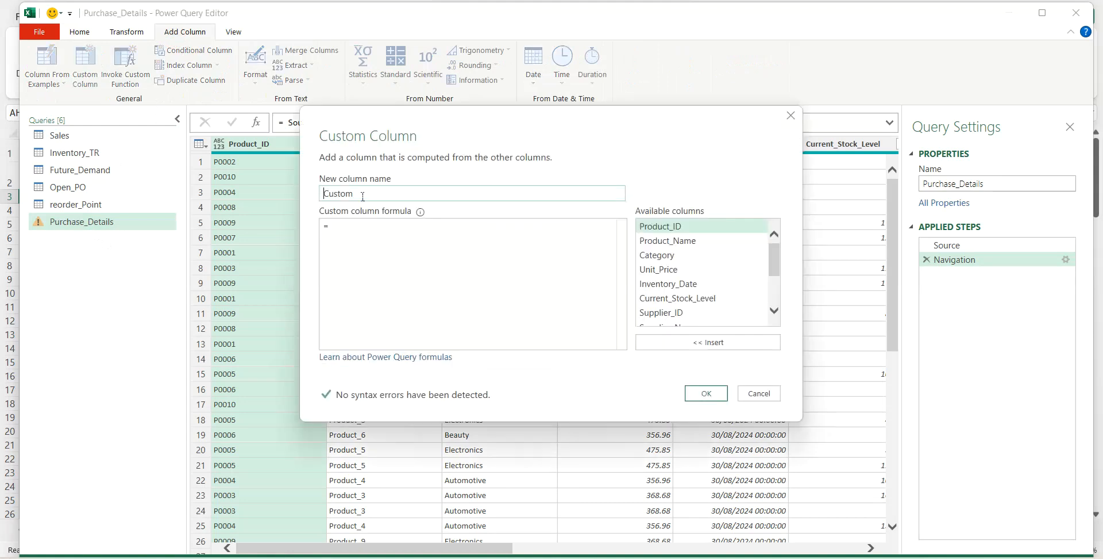
key("BackSpace")
type("Inventory_Value")
- Set the Inventory_Value column's formula to [Unit_Price]*[Current_Stock_Level] and add the column
left_click(340, 221)
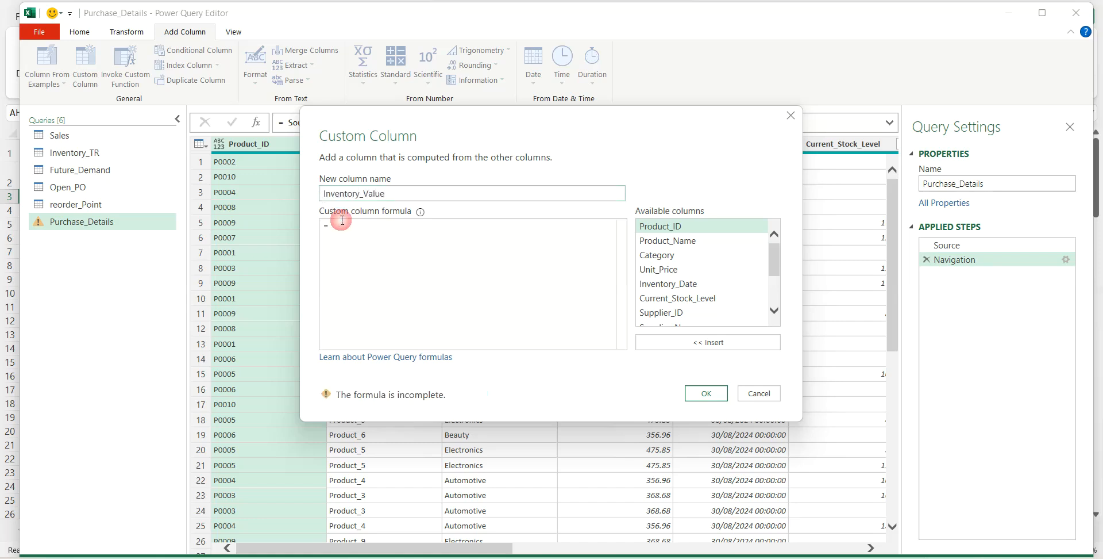
left_click(342, 229)
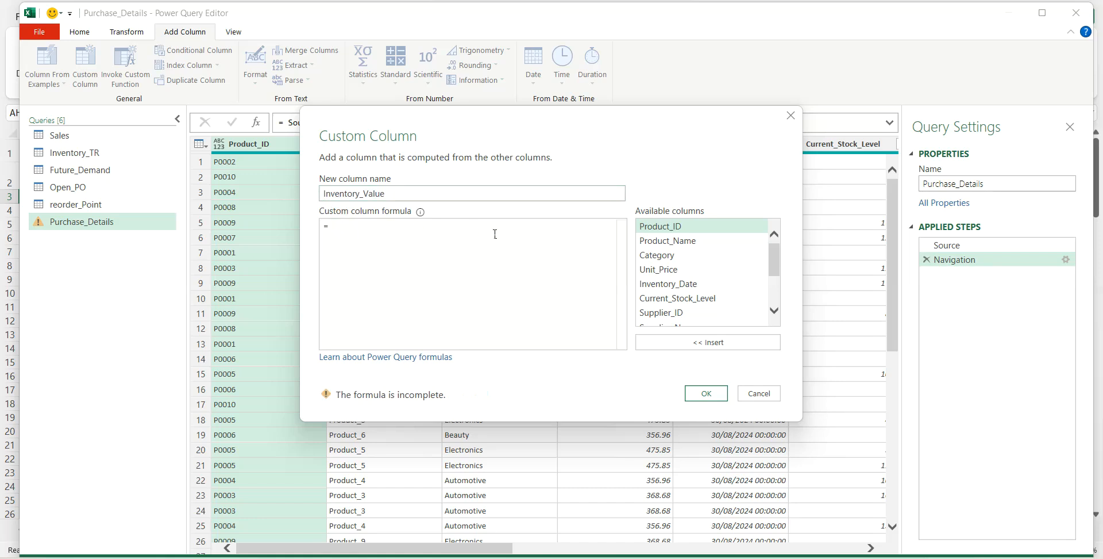
left_click(658, 269)
left_click(676, 343)
type("*")
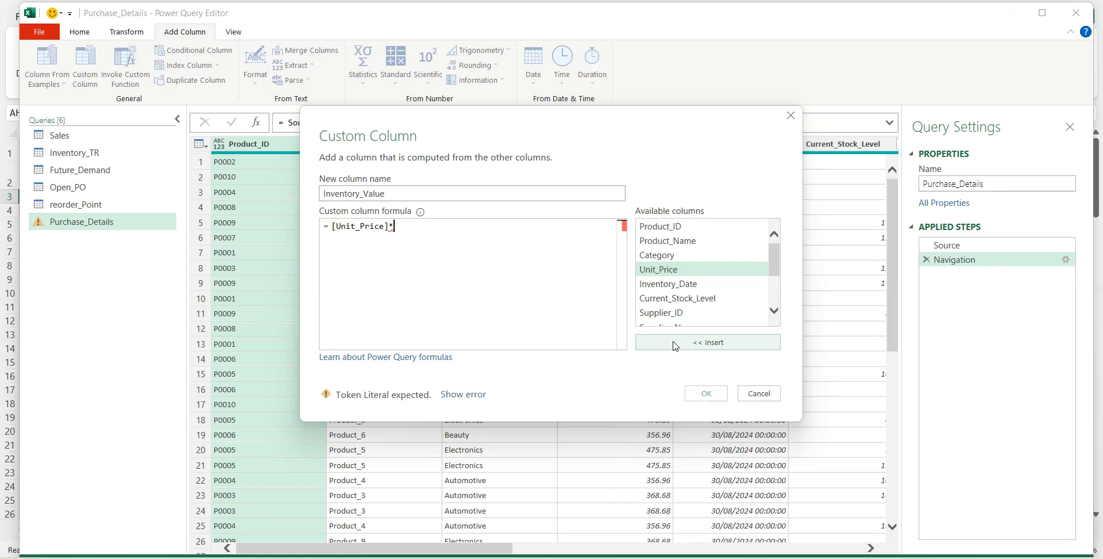
left_click(675, 298)
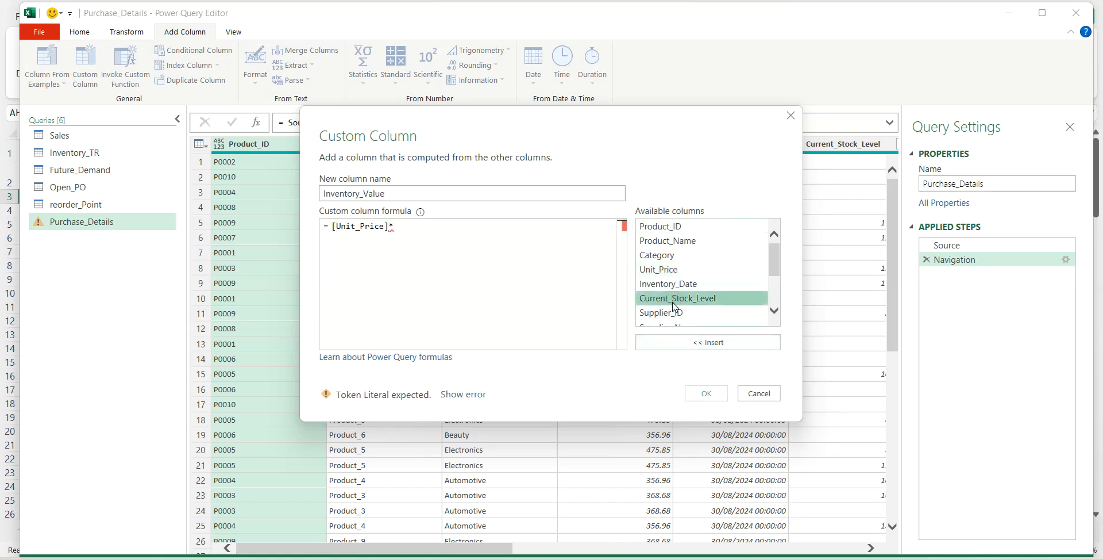
left_click(675, 344)
left_click(706, 393)
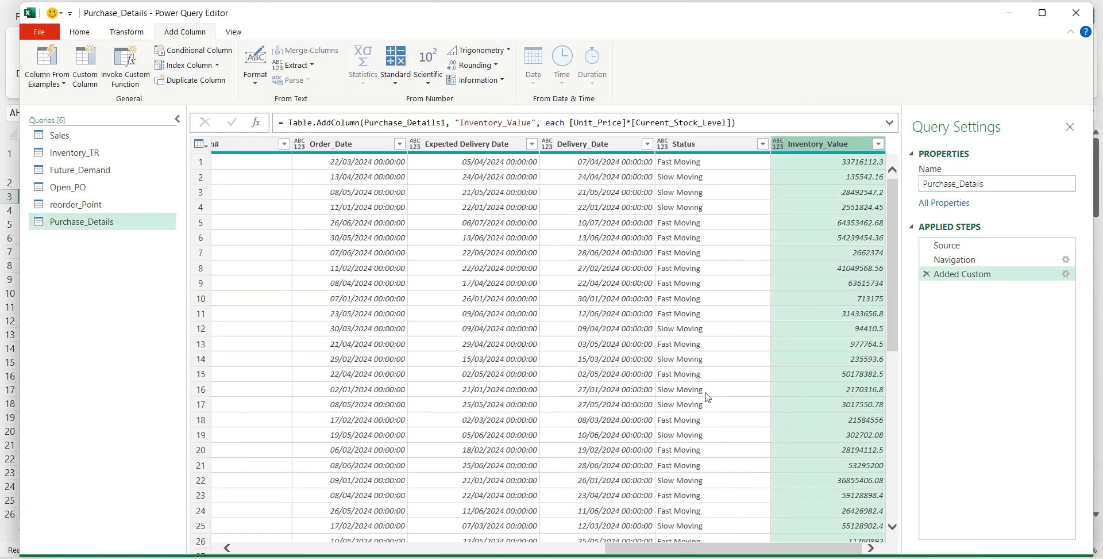
- Create a reference of the Purchase_Details query and rename it Master Database
scroll(848, 262, "up", 1)
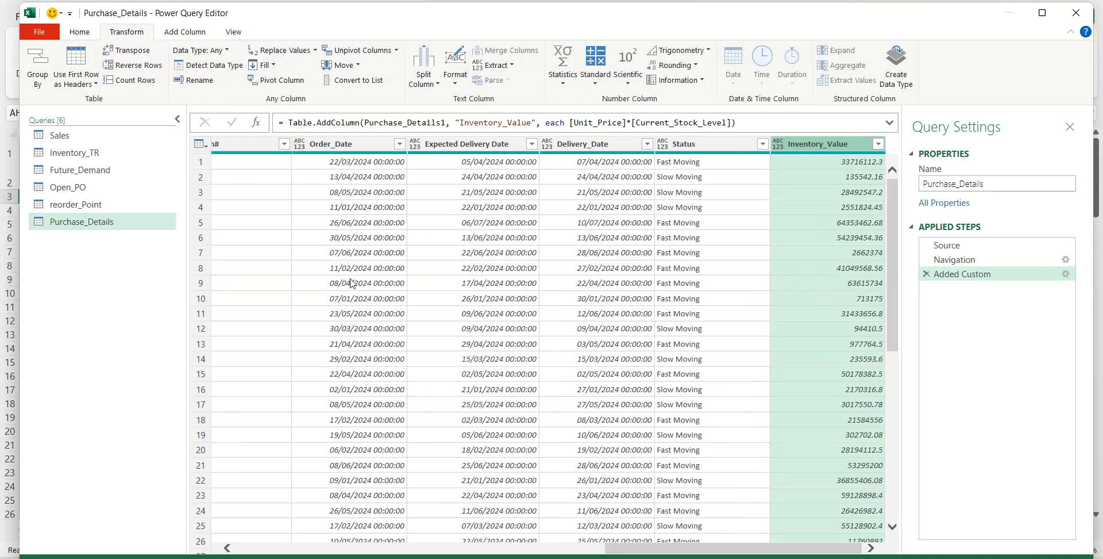
right_click(80, 224)
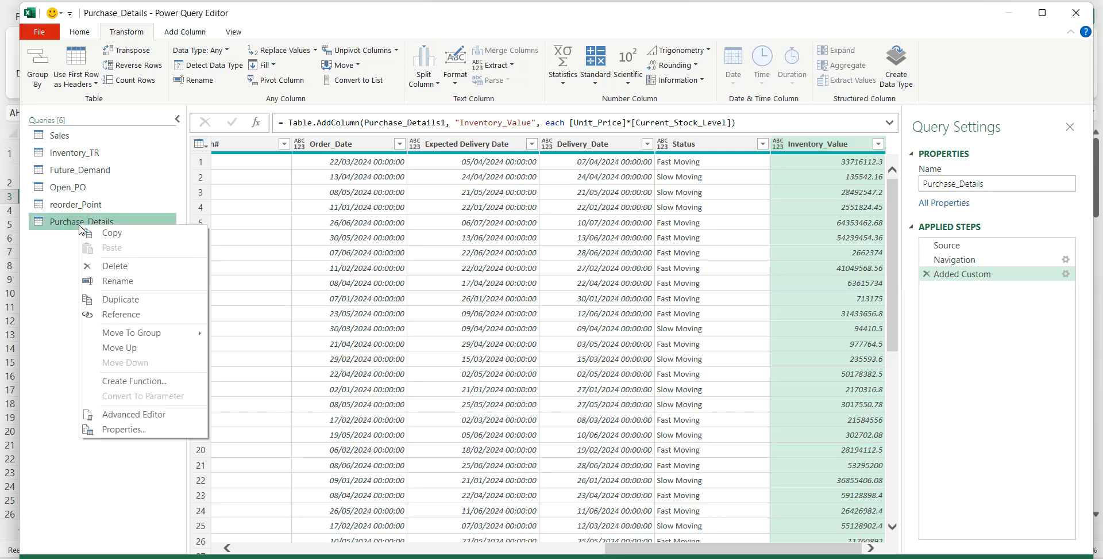
left_click(113, 315)
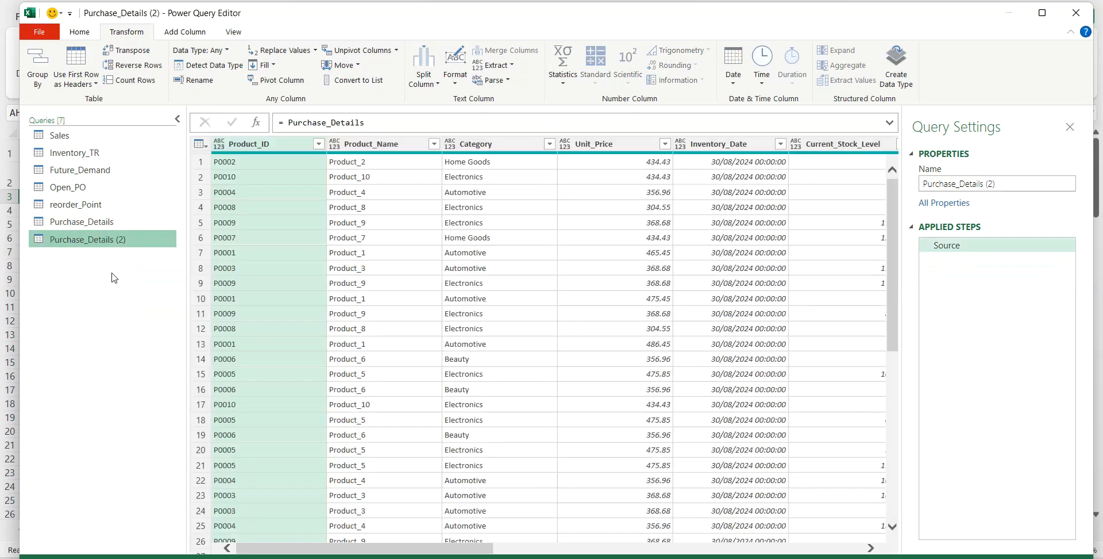
double_click(127, 241)
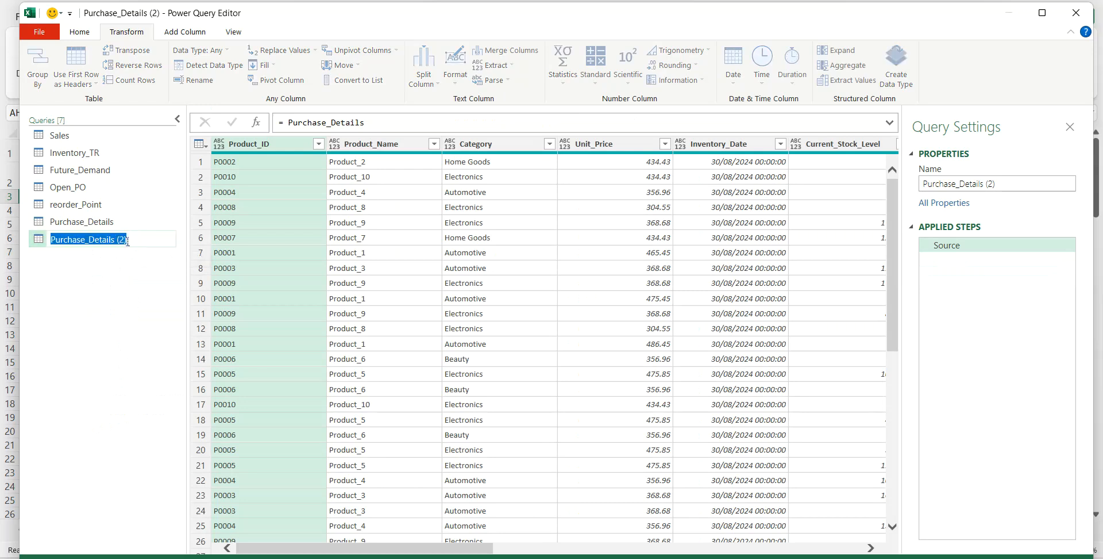
type("Master Database")
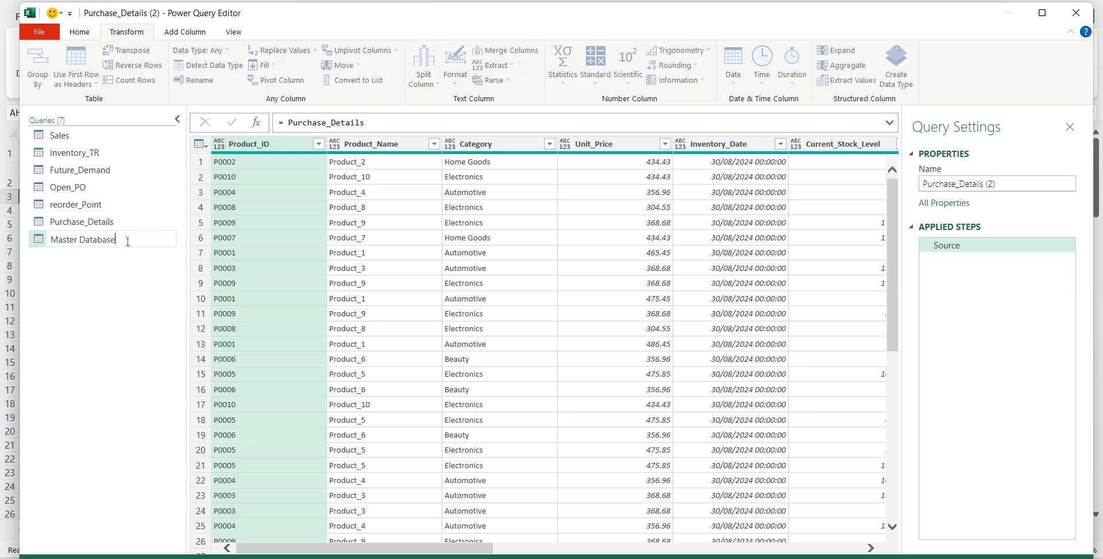
key("Return")
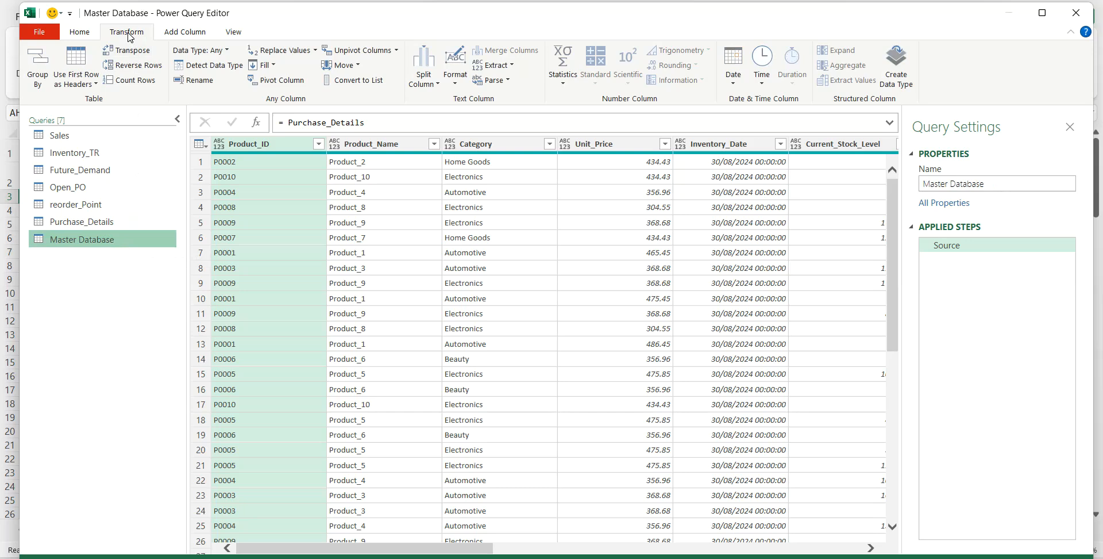
- Set up an advanced Group By on the Master Database query with the groupings Product_ID, Supplier_Name and Status
left_click(38, 64)
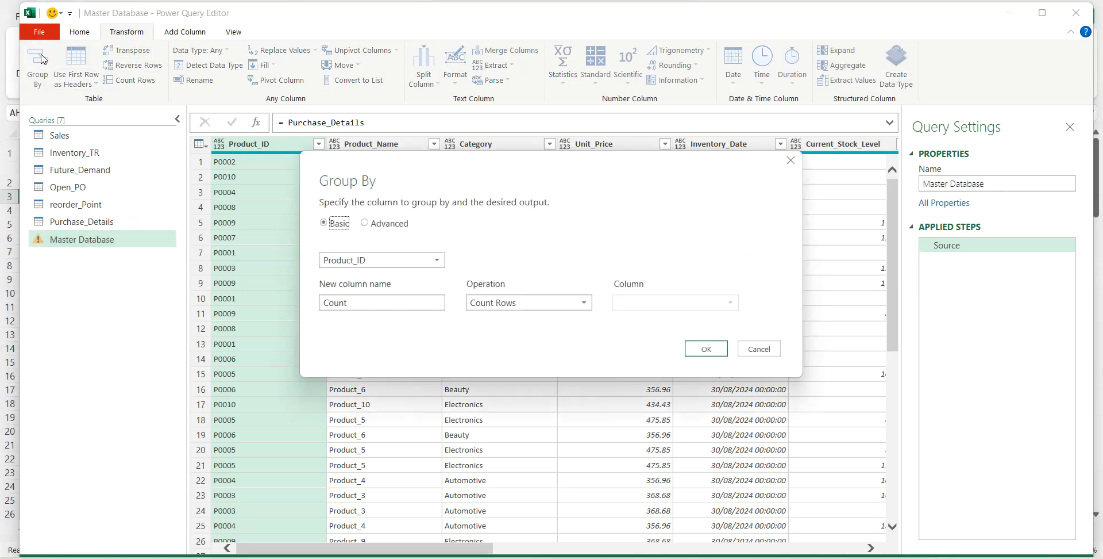
left_click(365, 224)
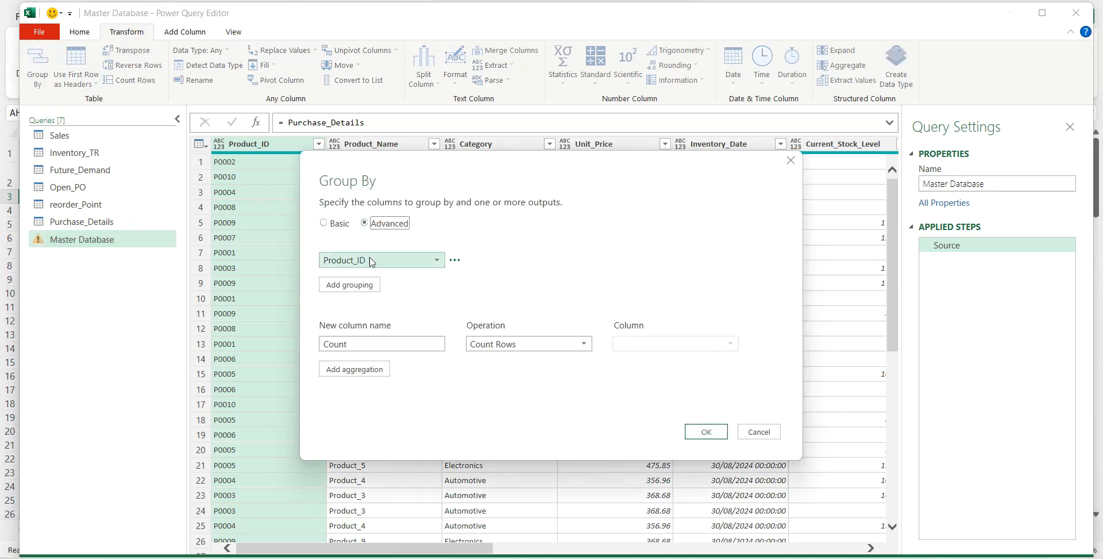
left_click(357, 284)
left_click(356, 284)
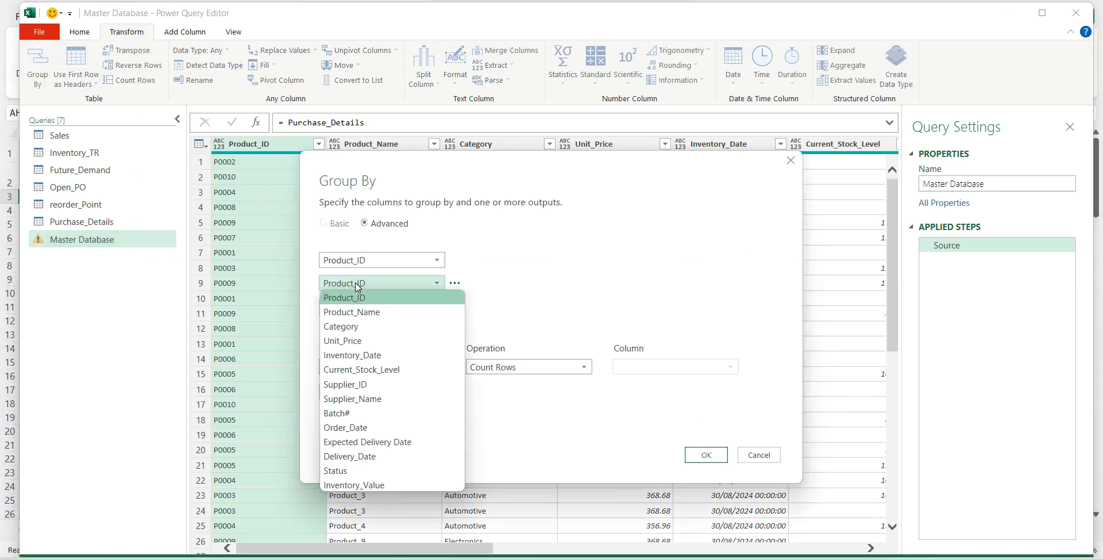
left_click(366, 398)
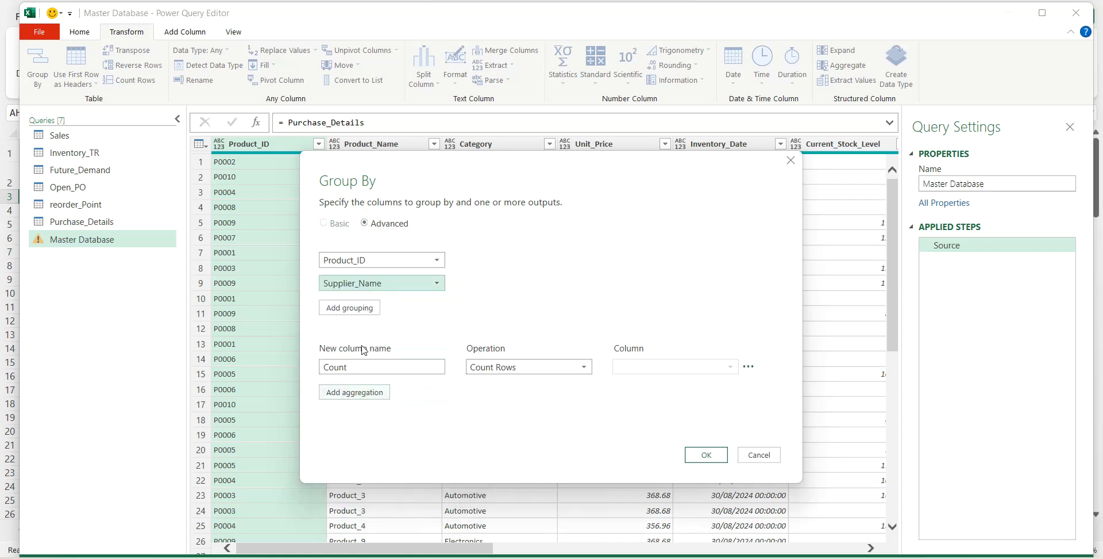
left_click(354, 315)
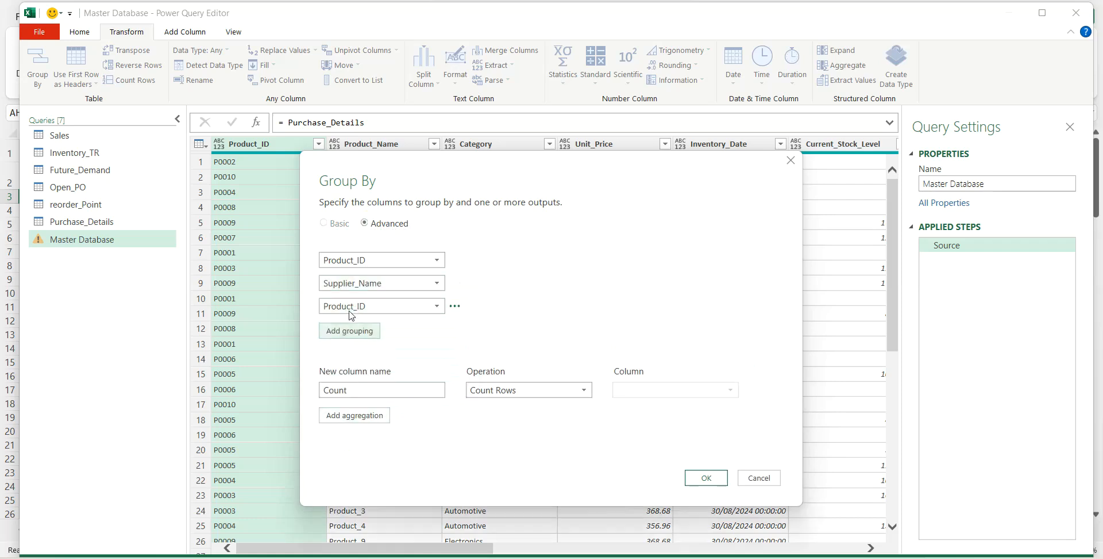
left_click(354, 307)
left_click(343, 491)
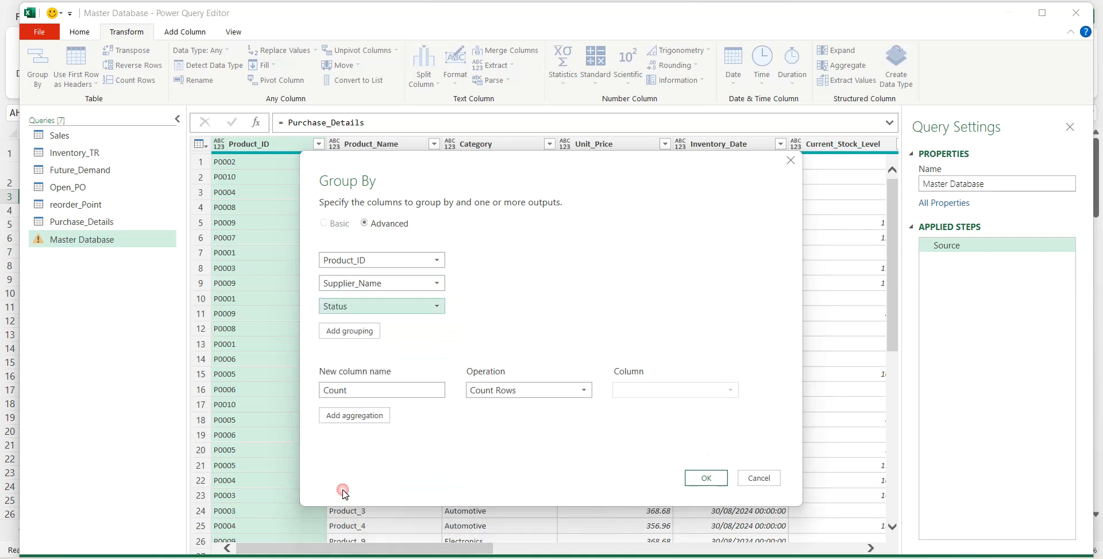
- Name the grouping's aggregation Inventory Value, make it the Sum of Inventory_Value, and apply the grouping
double_click(324, 390)
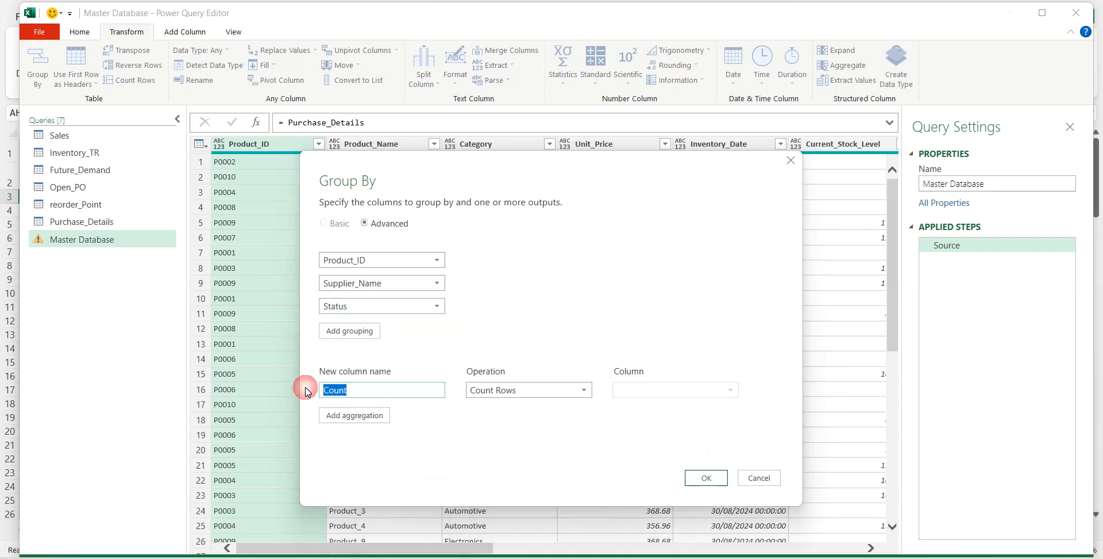
type("Inventory Value")
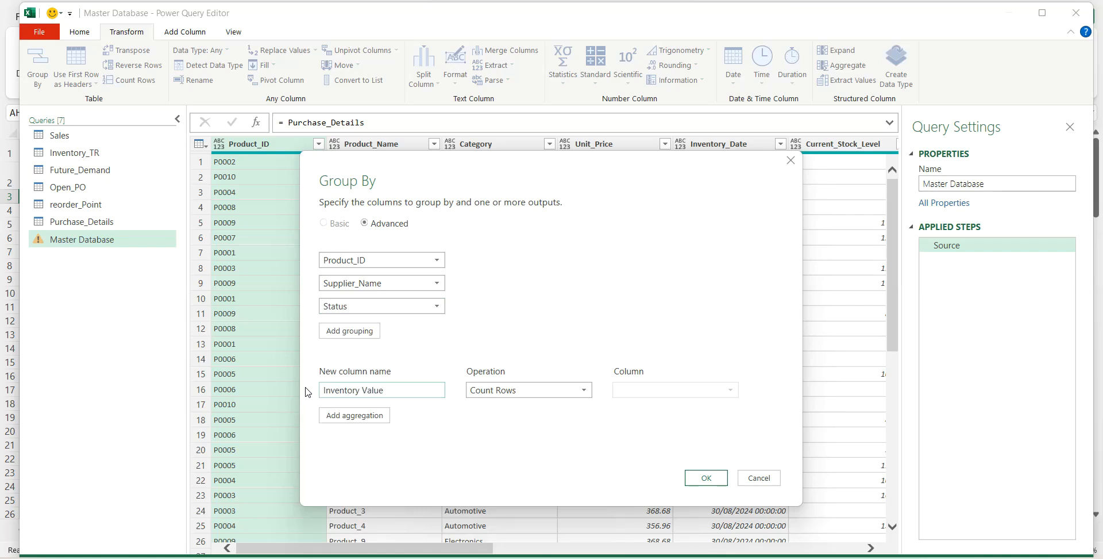
left_click(500, 390)
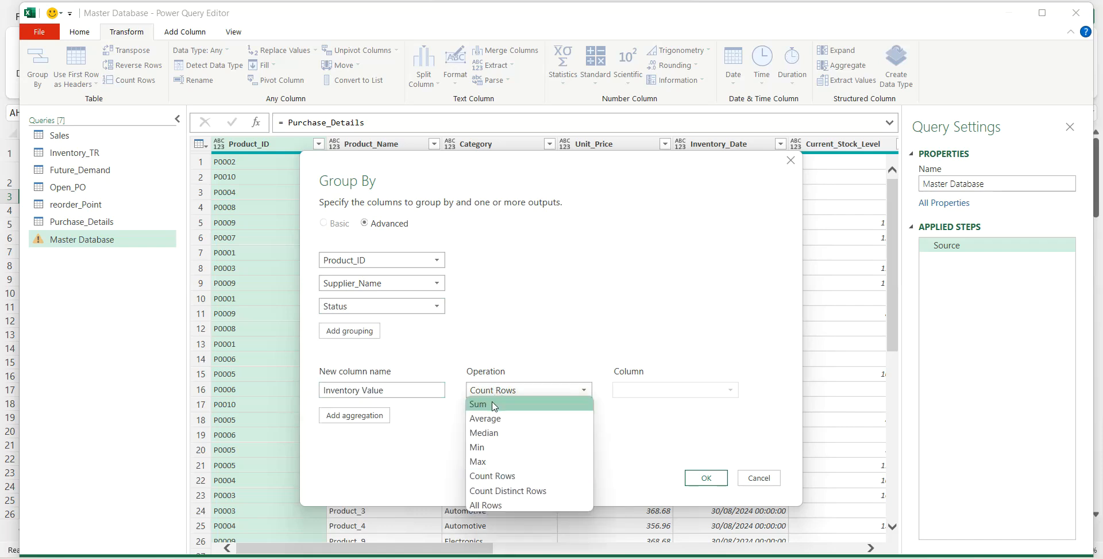
left_click(494, 406)
left_click(631, 390)
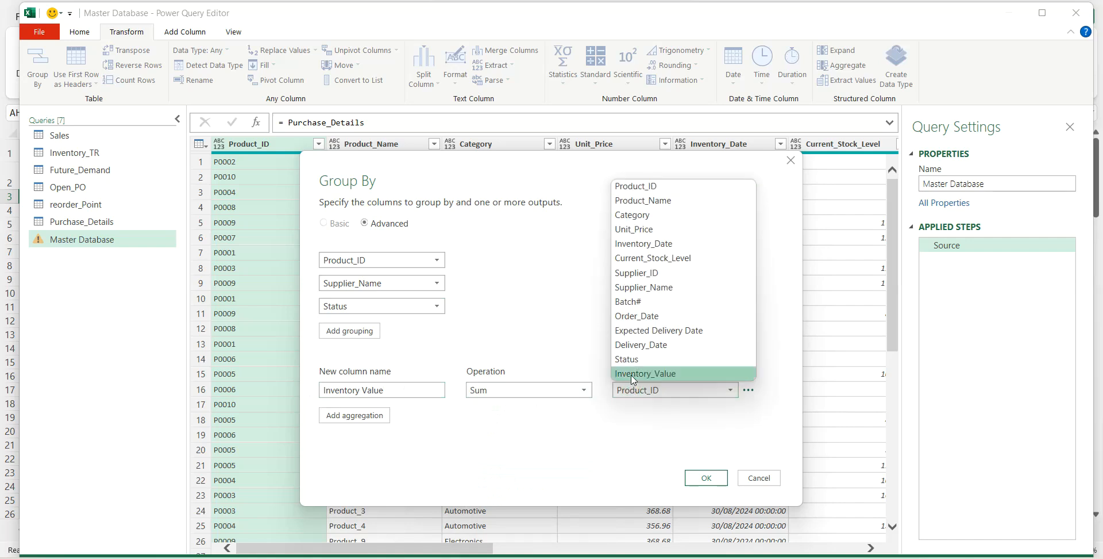
left_click(629, 372)
left_click(707, 478)
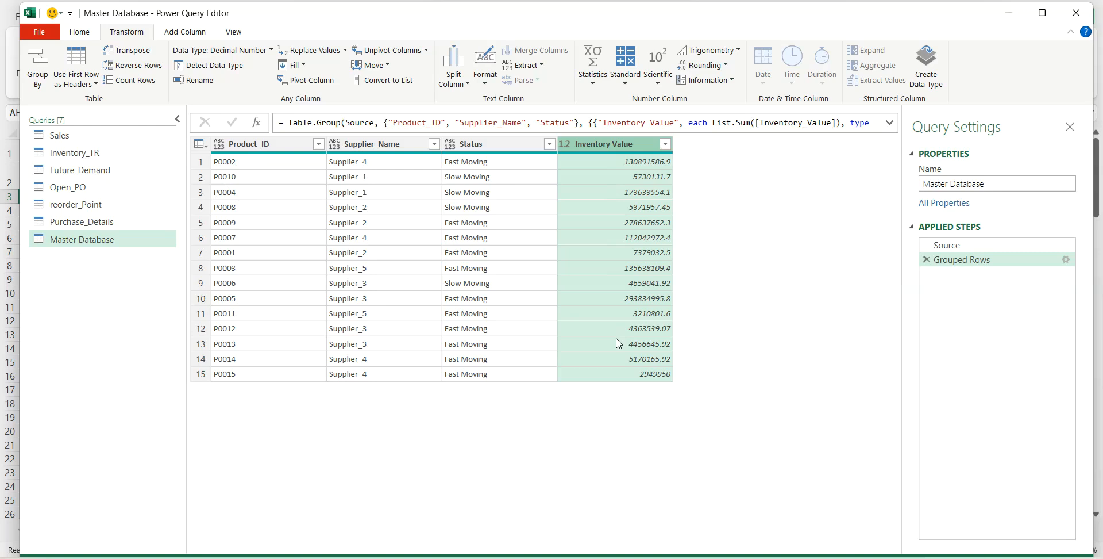
- Edit the Grouped Rows step to add an Inventory Quantity aggregation that sums Current_Stock_Level
scroll(620, 343, "up", 1)
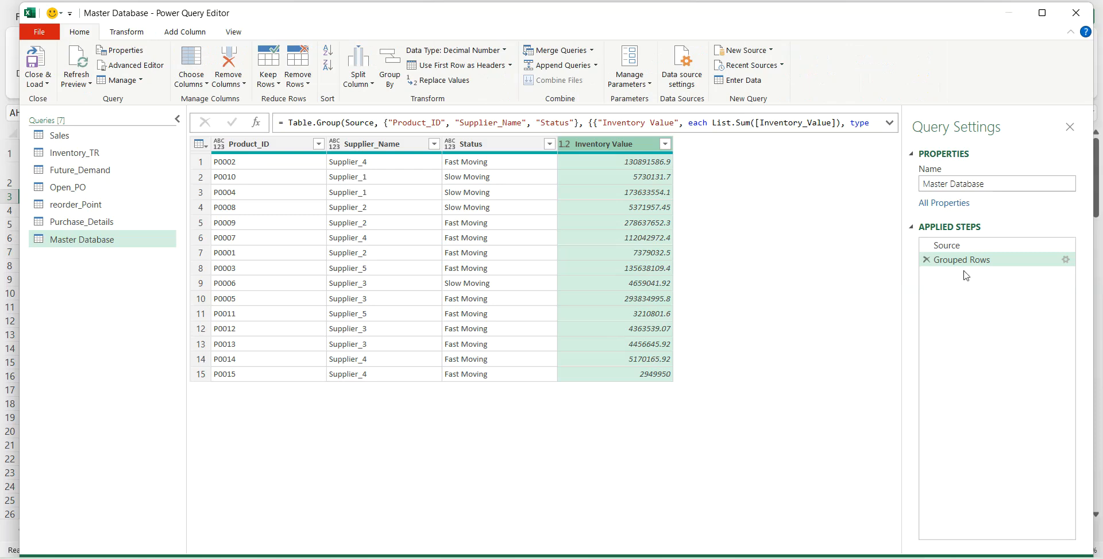
left_click(1066, 261)
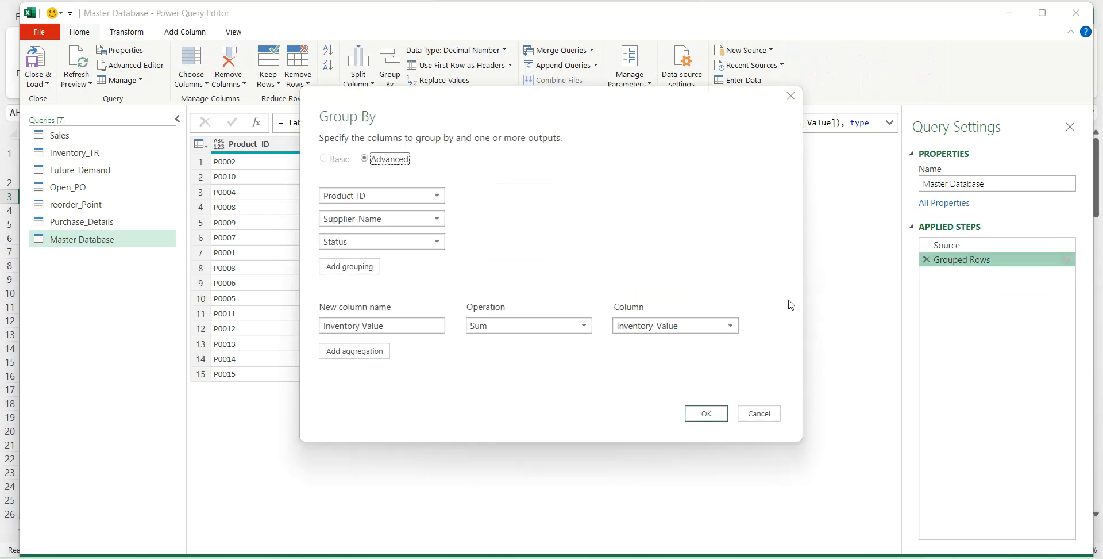
left_click(374, 351)
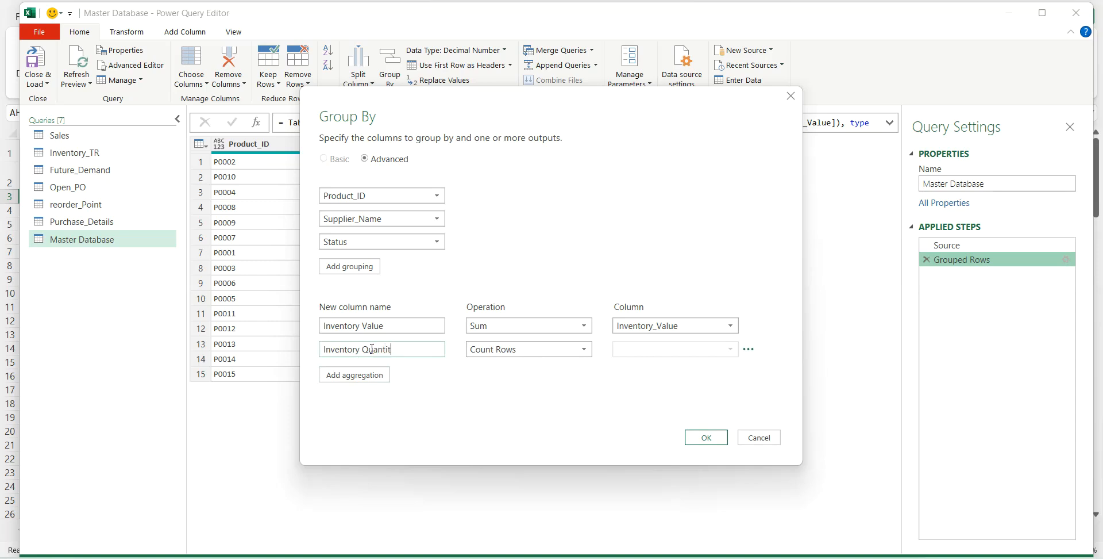
left_click(468, 351)
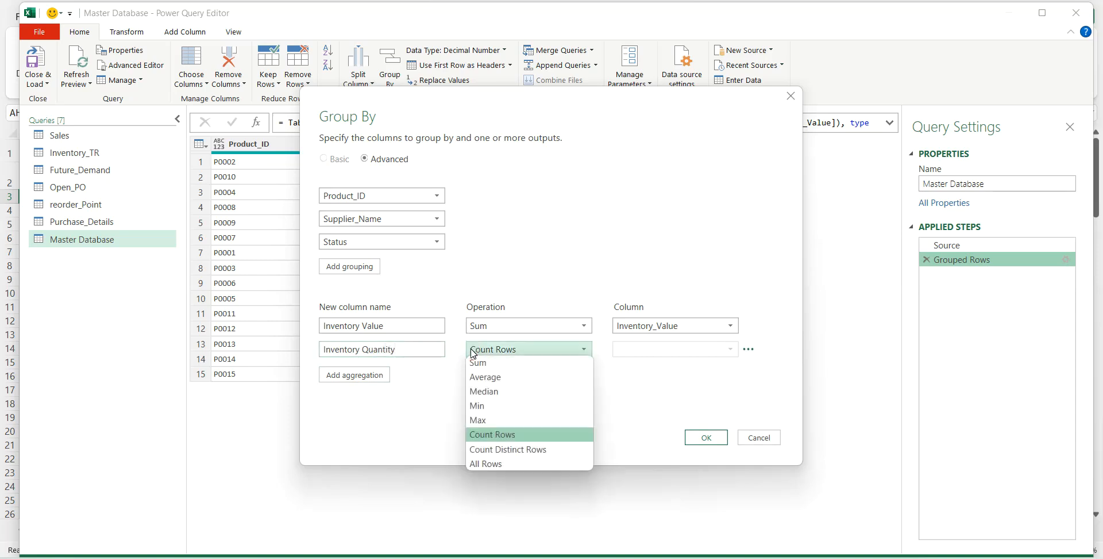
left_click(480, 361)
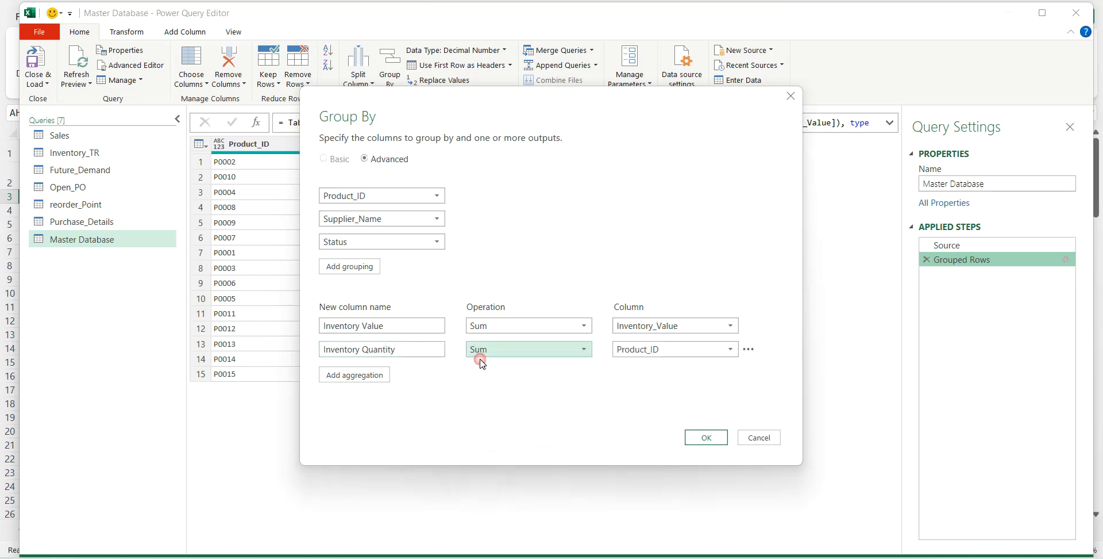
left_click(641, 349)
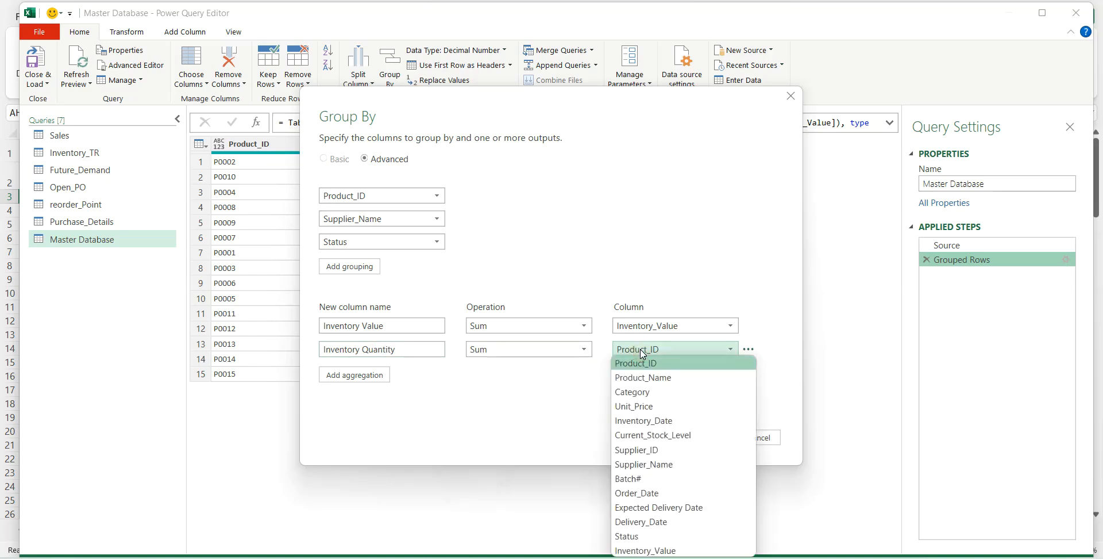
left_click(651, 435)
left_click(701, 438)
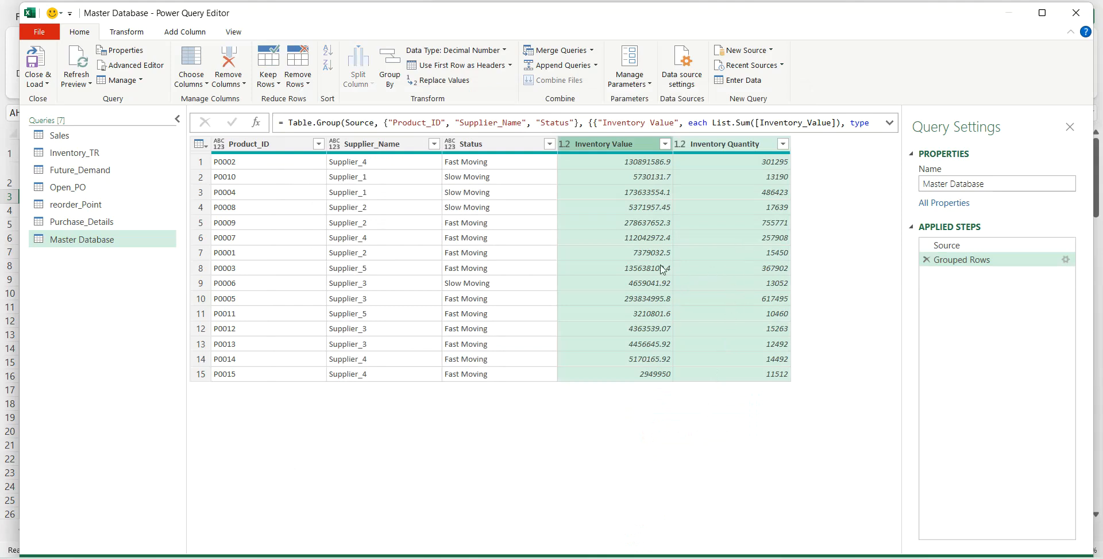
- Merge the Master Database query with reorder_Point on Product_ID using a Left Outer join
left_click(87, 244)
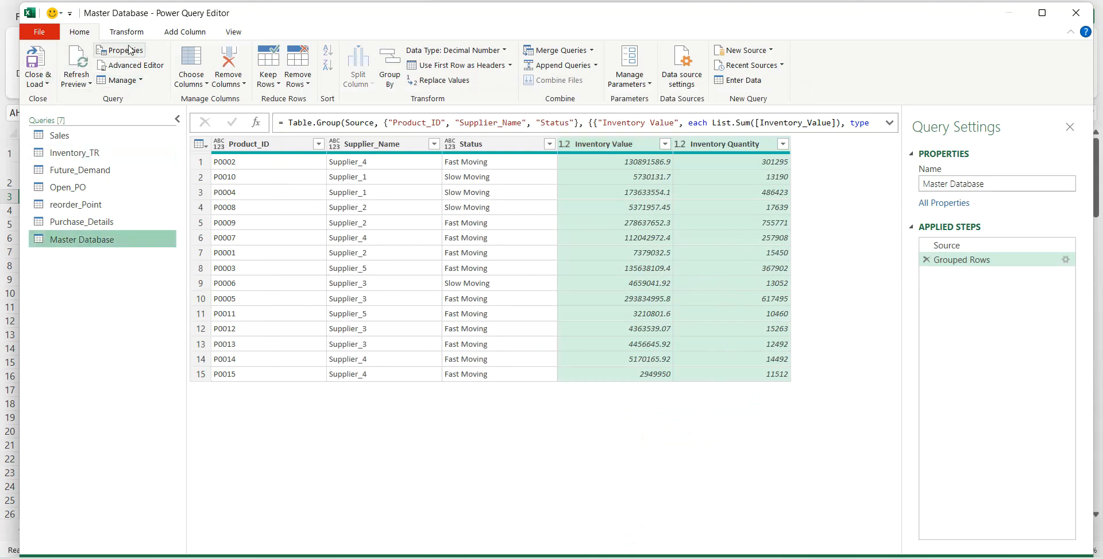
left_click(543, 50)
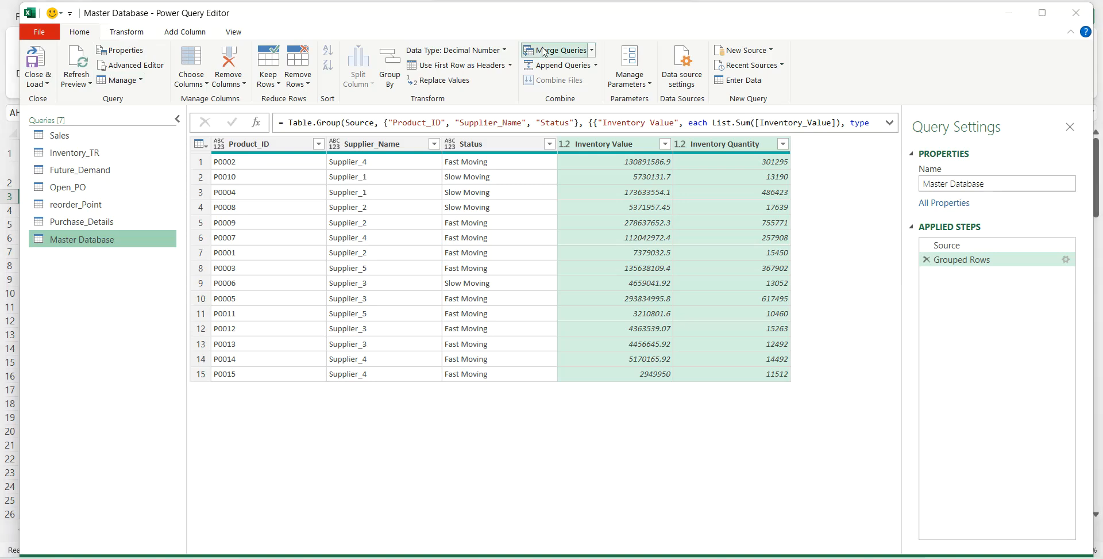
left_click(367, 250)
left_click(350, 351)
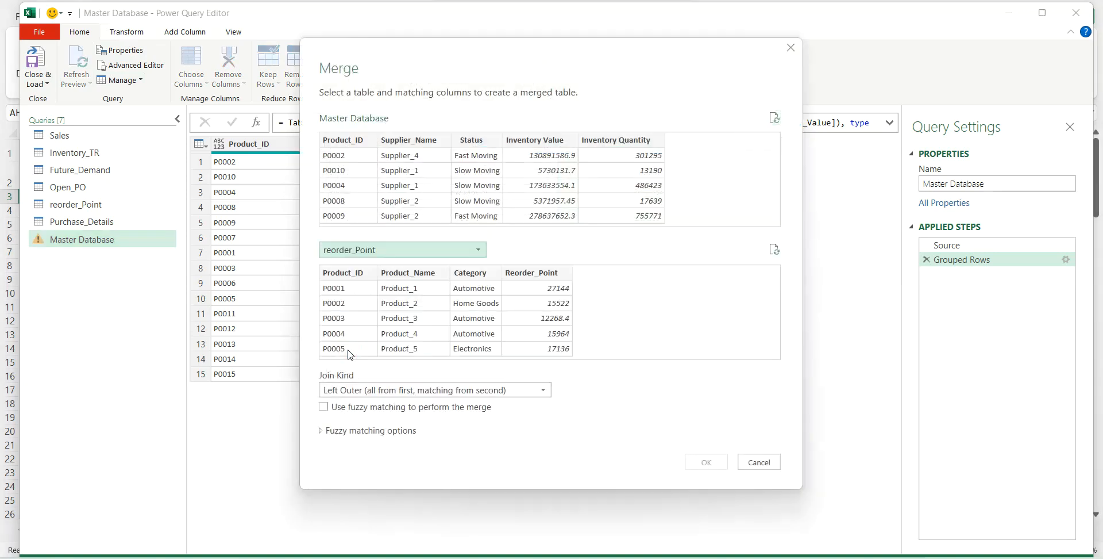
left_click(353, 273)
left_click(353, 141)
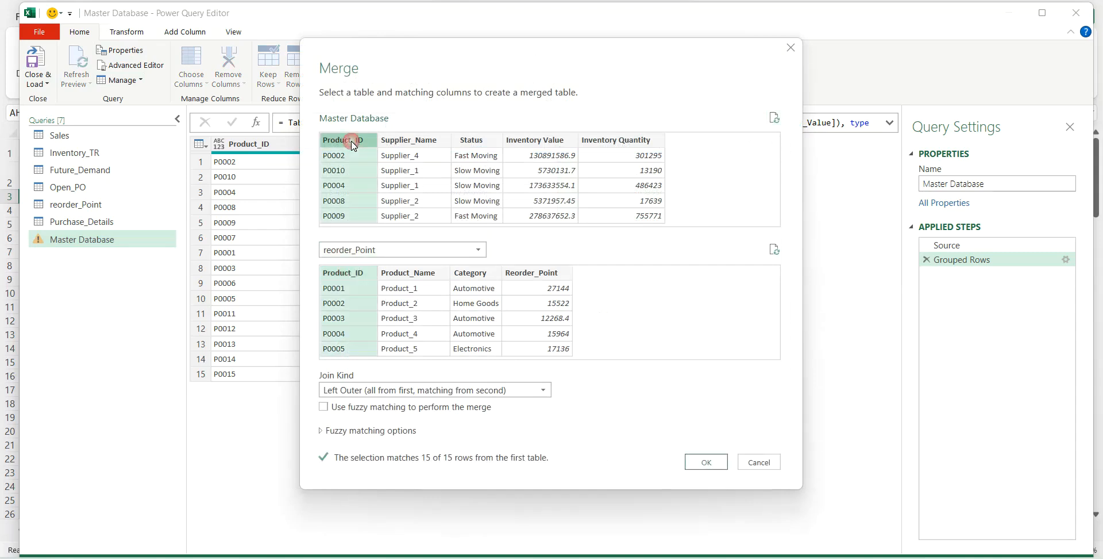
left_click(694, 463)
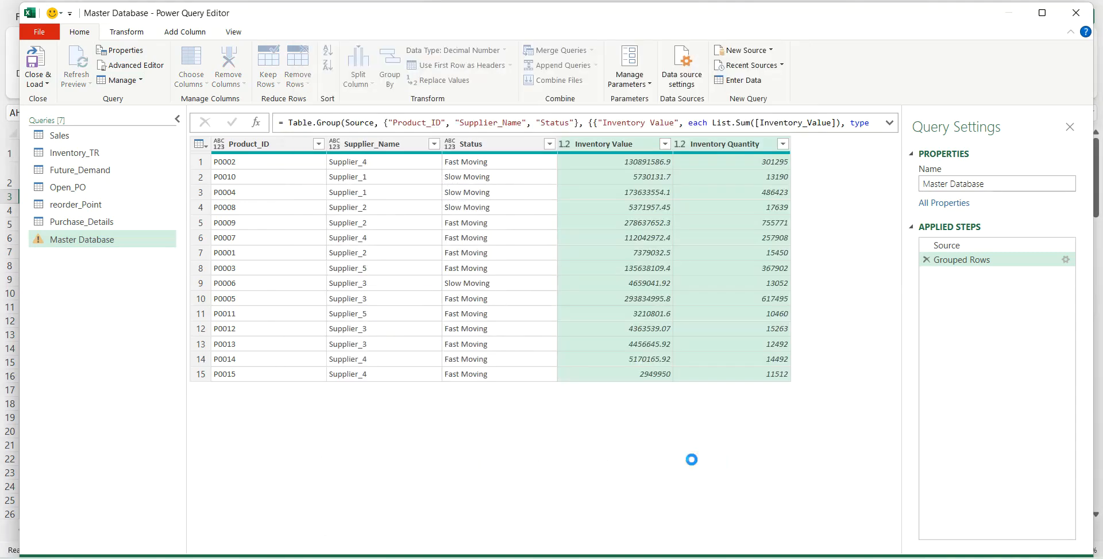
- Expand the merged reorder_Point column to include only the Reorder_Point field, keeping the original column name as prefix
left_click(890, 144)
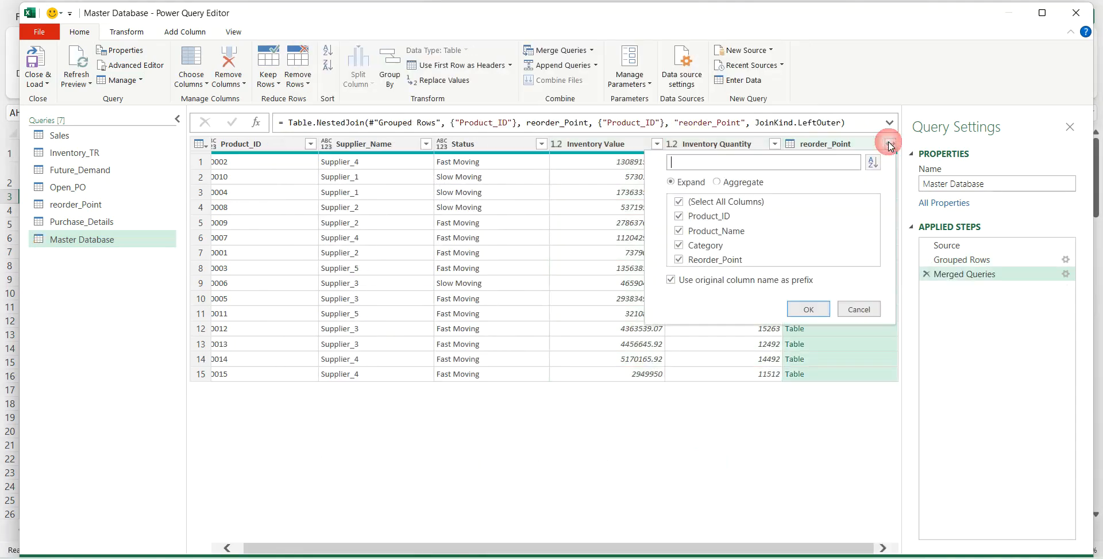
left_click(679, 201)
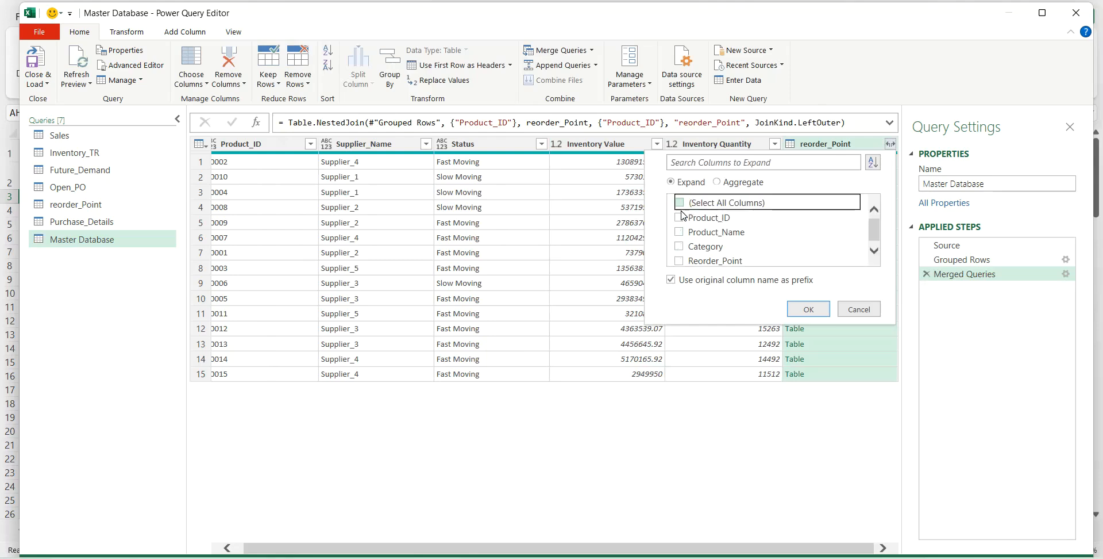
left_click(679, 261)
left_click(808, 309)
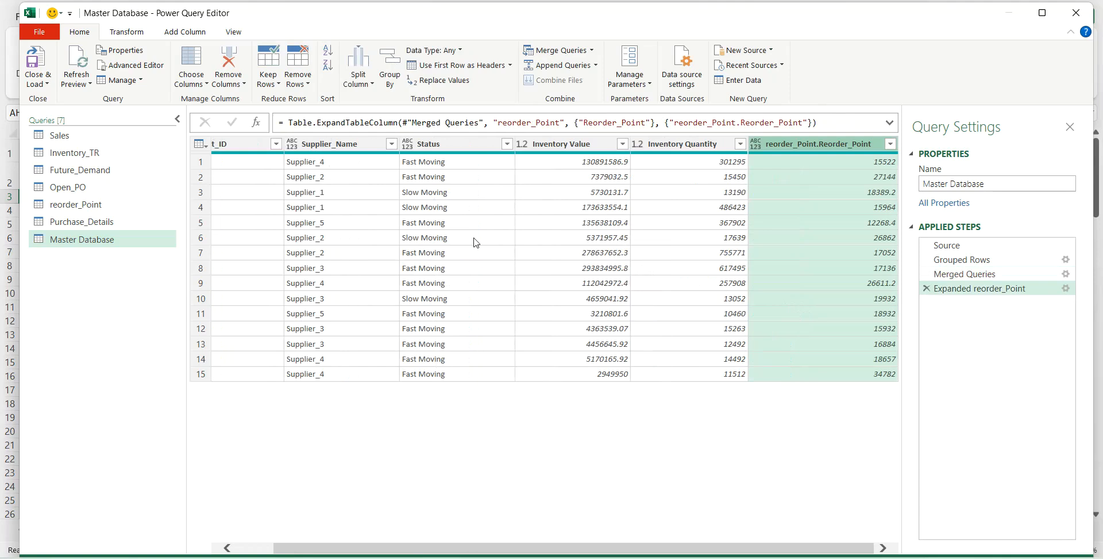
- Start a custom column in the Master Database query and name it Difference
left_click(184, 32)
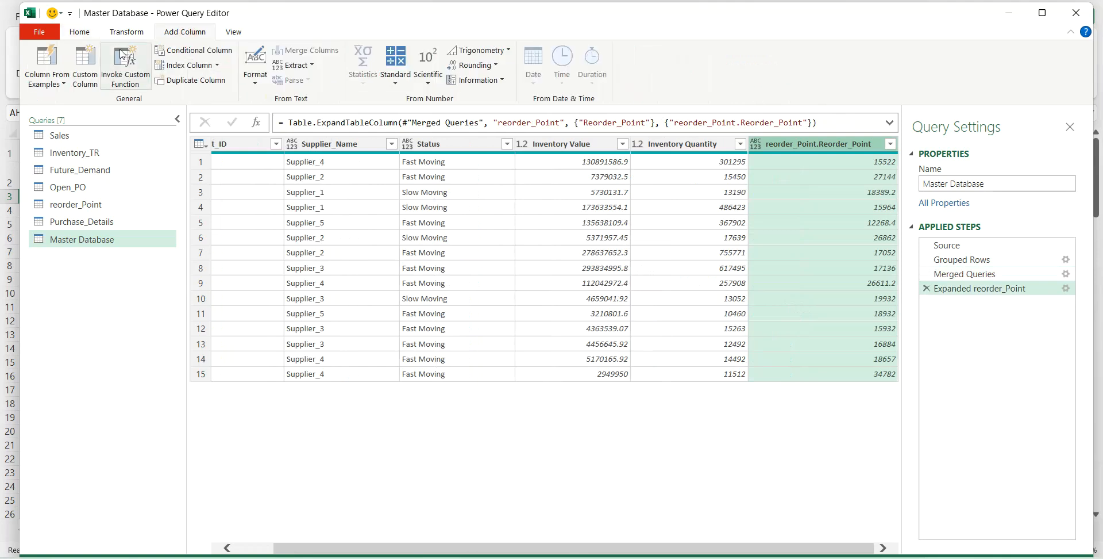
left_click(85, 59)
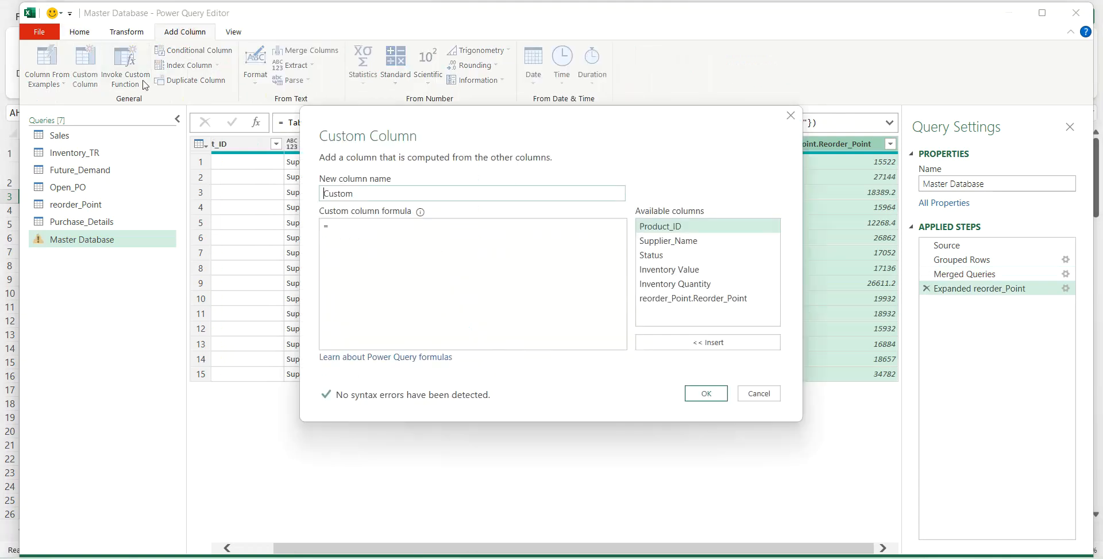
left_click_drag(366, 194, 296, 190)
type("Difference")
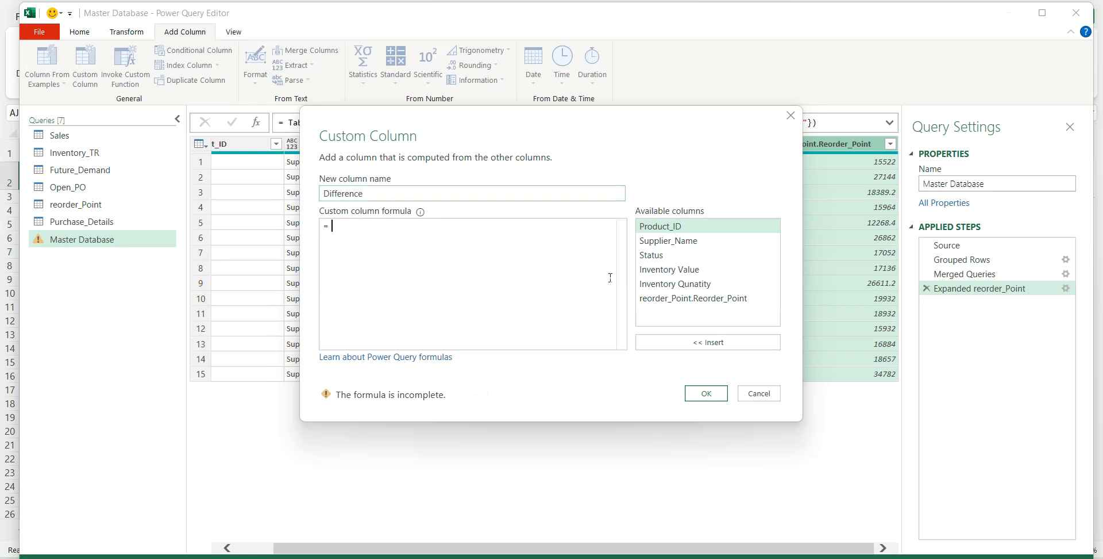
- Set the Difference column's formula to [Inventory Qunatity]-[reorder_Point.Reorder_Point] and add the column
left_click(647, 285)
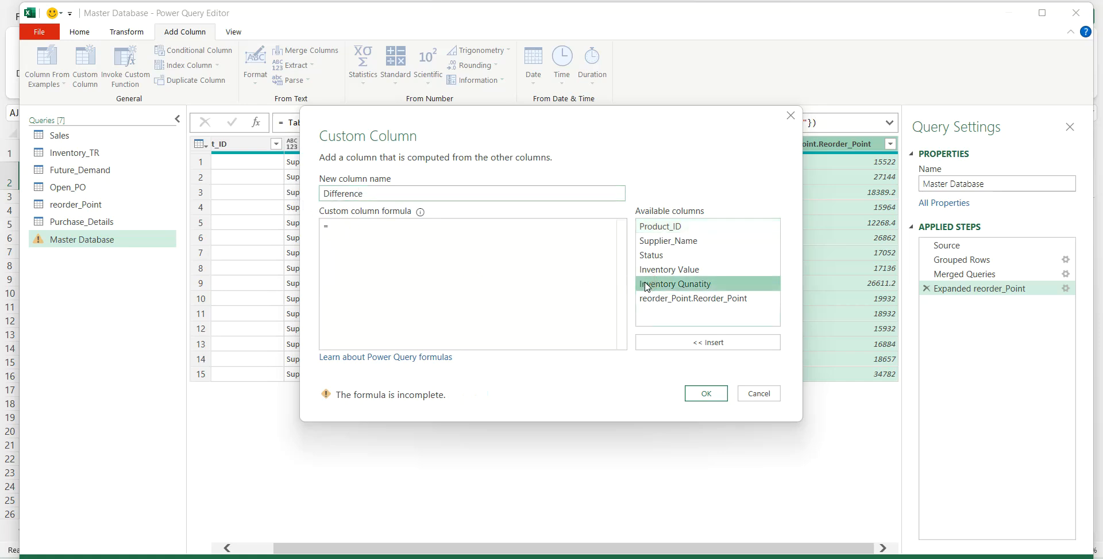
left_click(660, 347)
type("-")
left_click(669, 300)
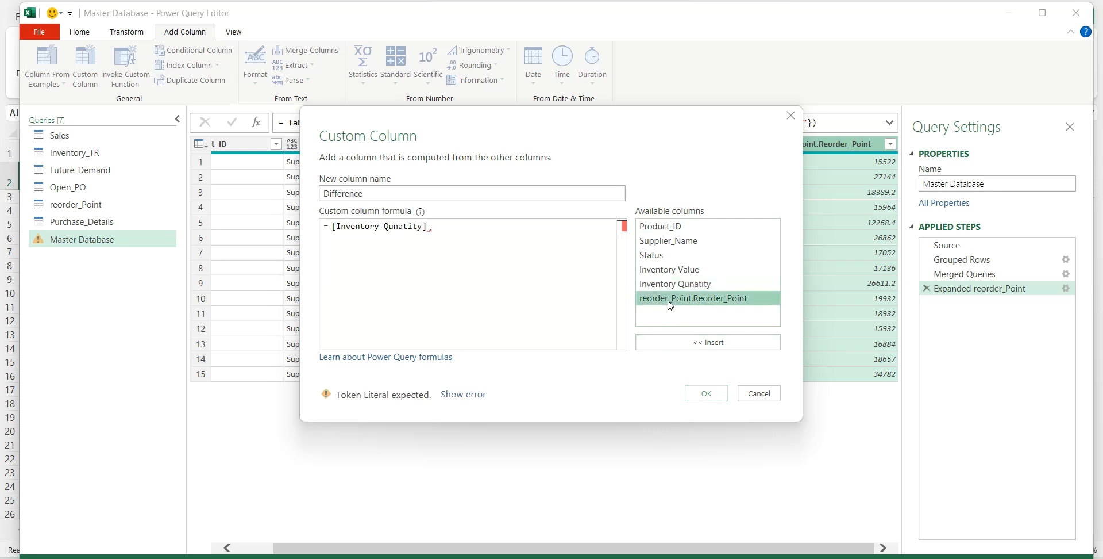
left_click(674, 343)
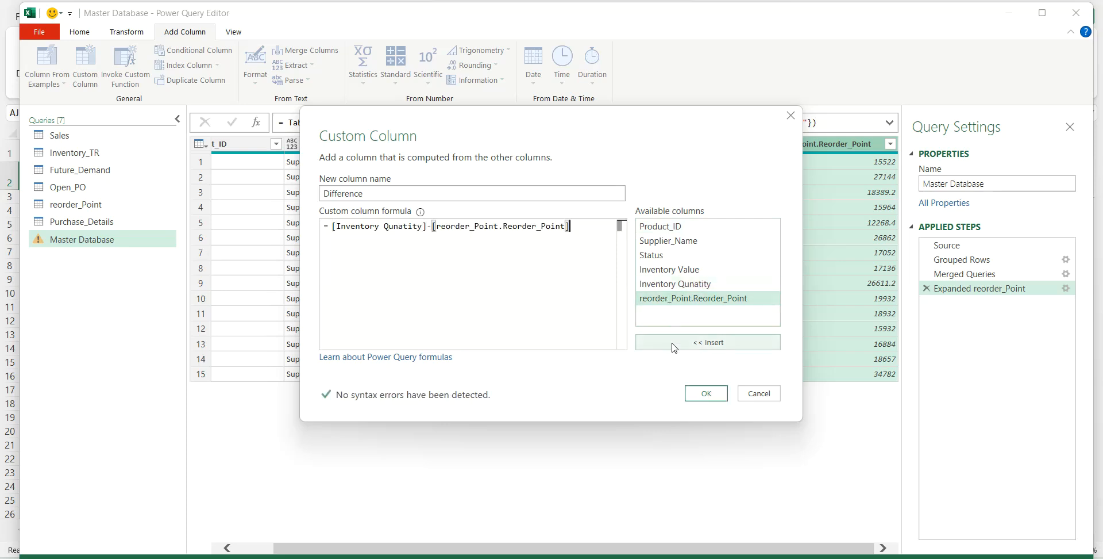
left_click(698, 394)
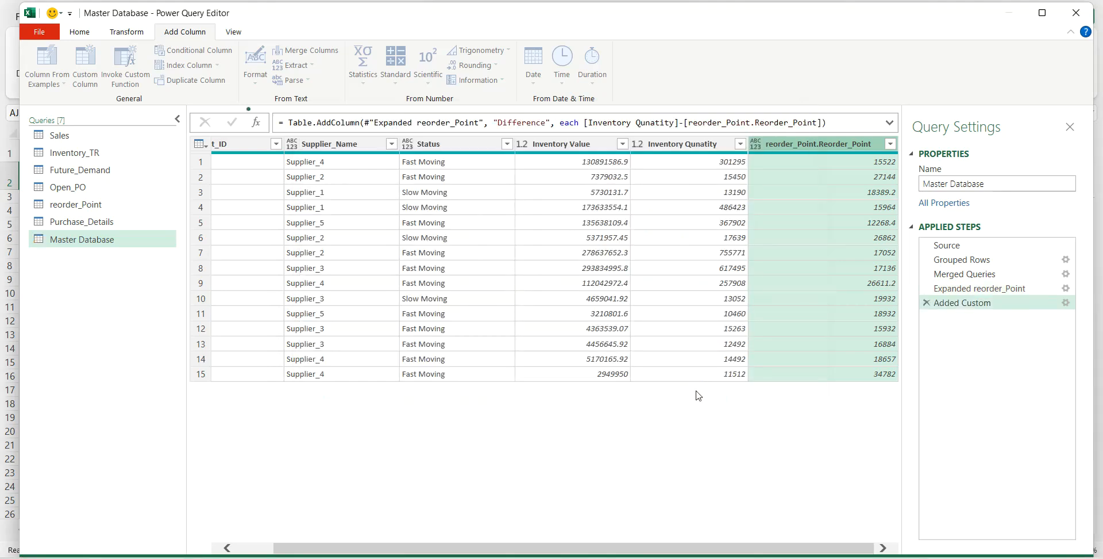
left_click(798, 182)
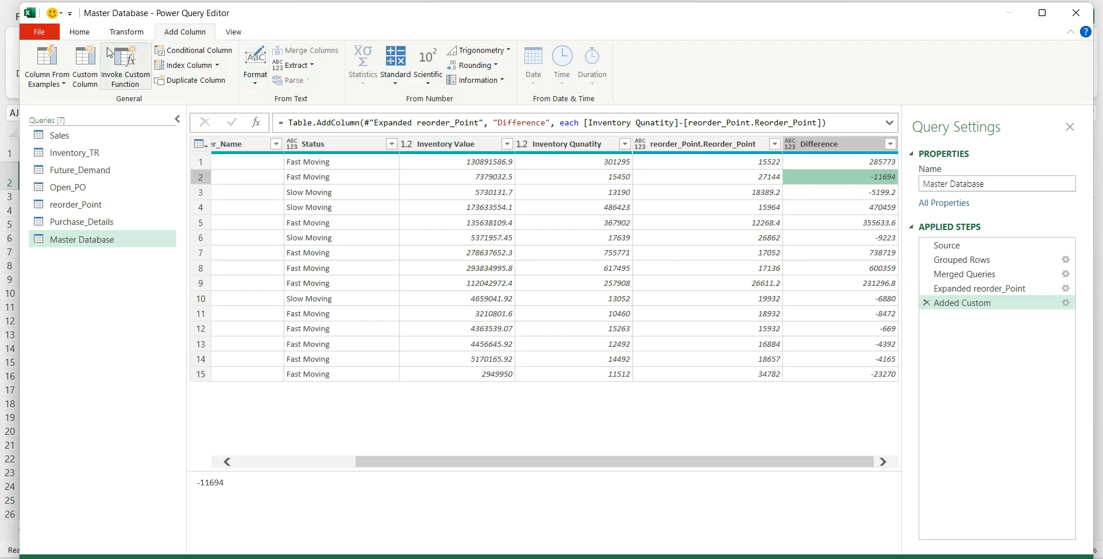
- Close the query editor and load all queries to the workbook as connections only
left_click(80, 33)
left_click(47, 84)
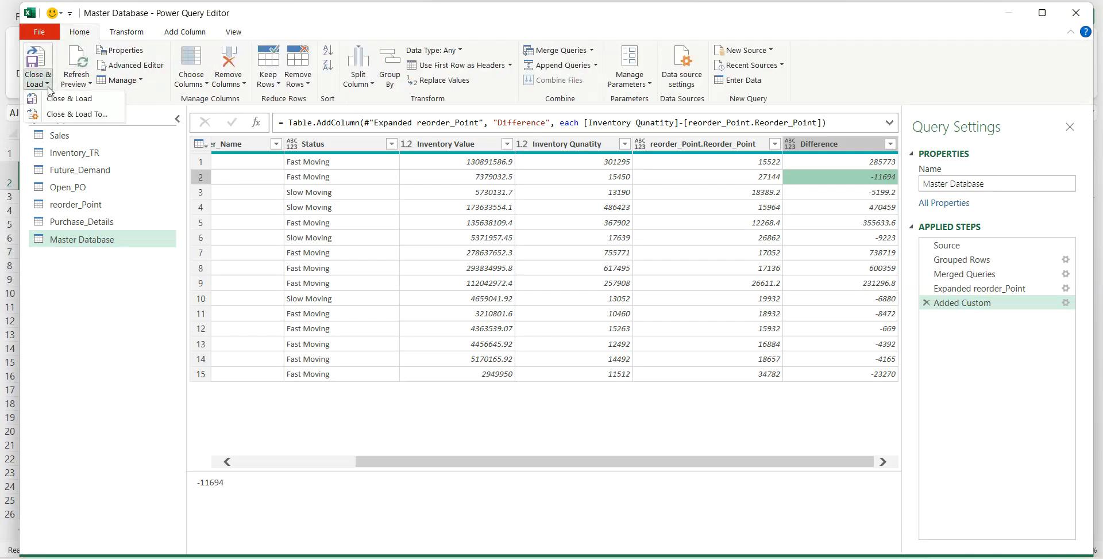
left_click(60, 114)
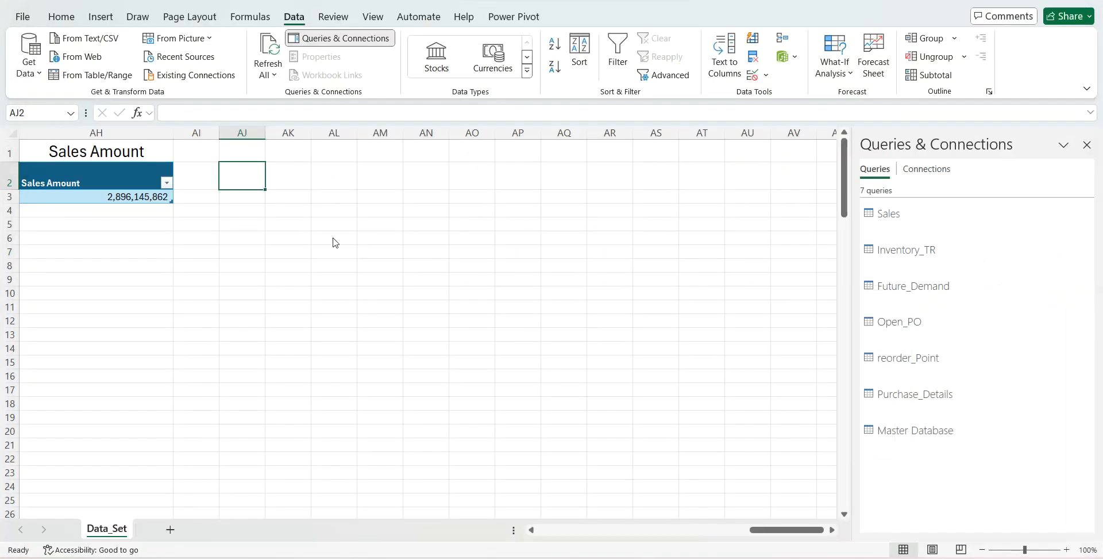
left_click(605, 285)
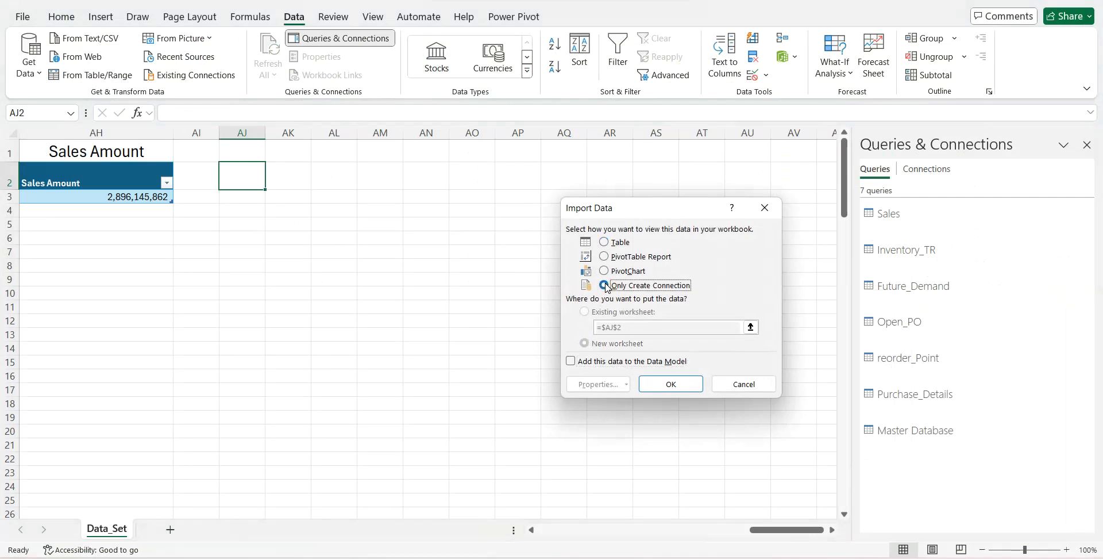
left_click(652, 383)
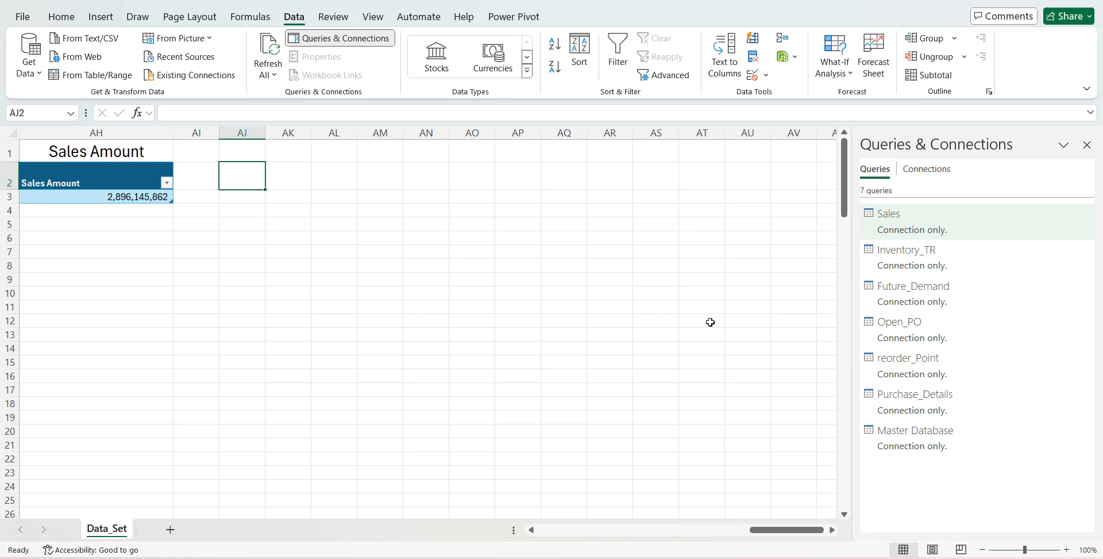
- Load the Master Database query as a PivotTable report in the existing worksheet at cell AJ2
left_click(904, 436)
right_click(904, 437)
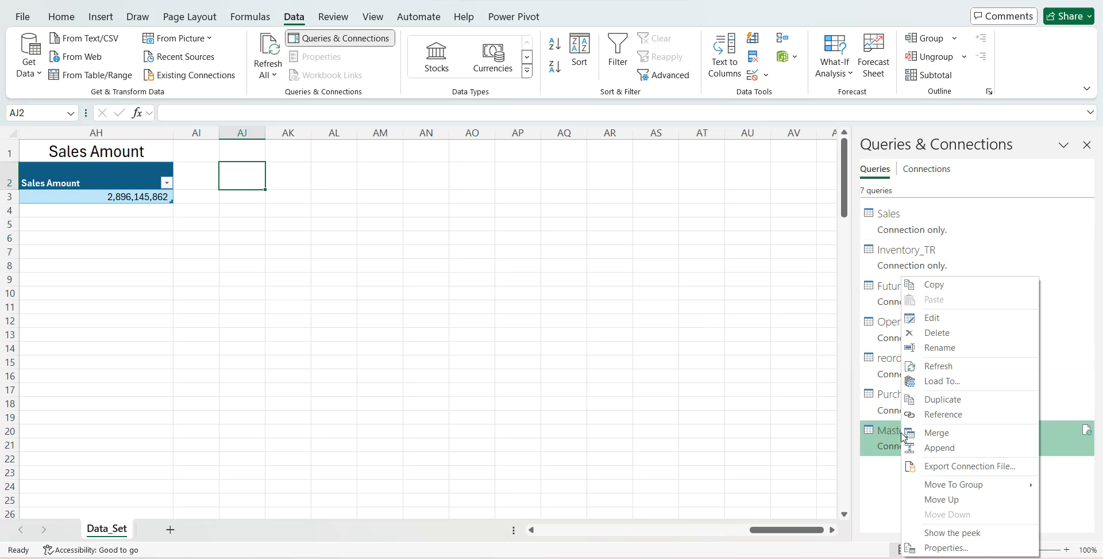
left_click(920, 382)
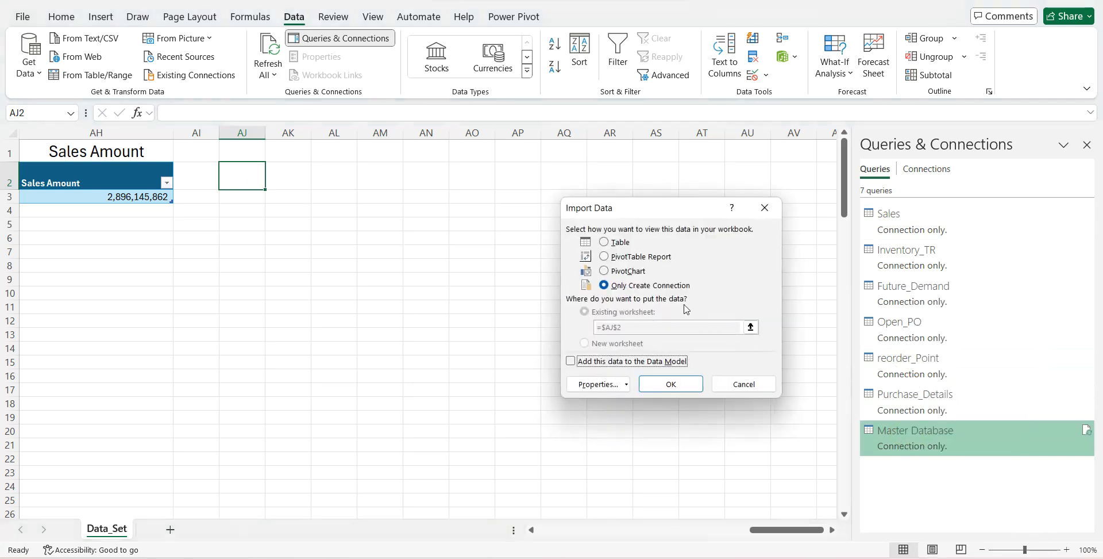
left_click(611, 258)
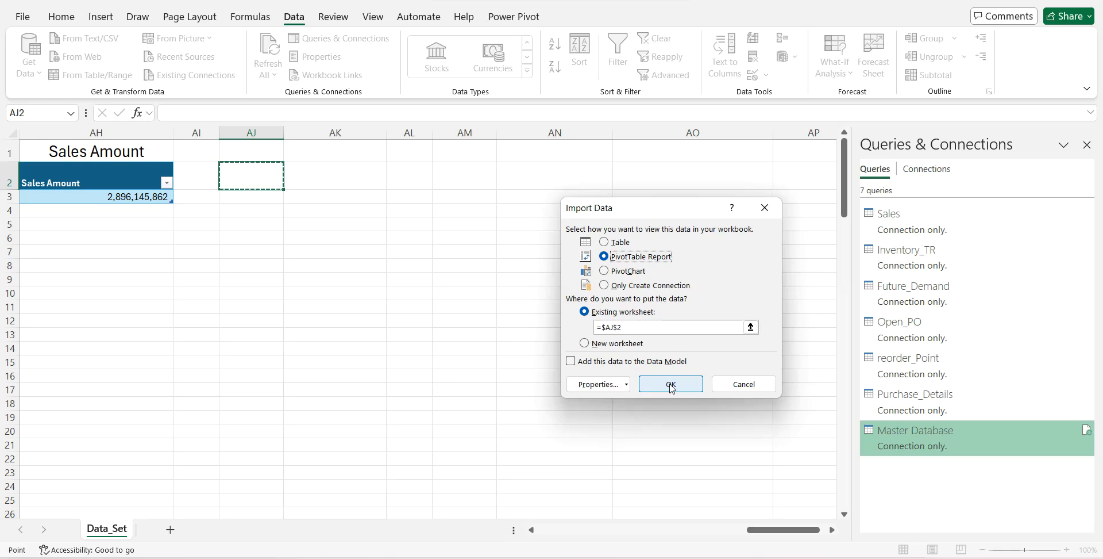
left_click(671, 384)
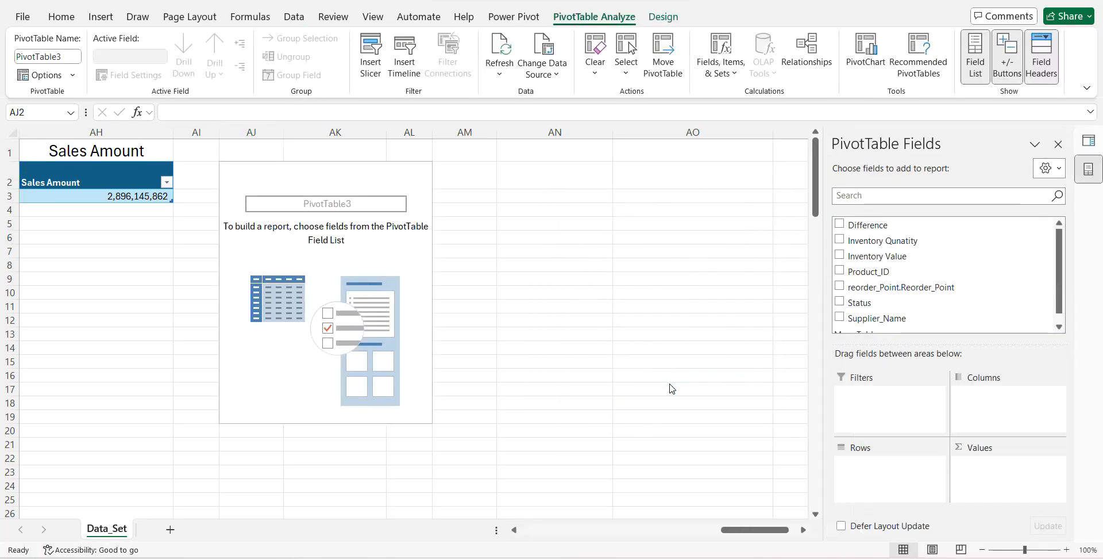
- Put Product_ID in the PivotTable's rows and sum Inventory Qunatity, reorder_Point.Reorder_Point and Difference as its values
left_click(855, 274)
left_click_drag(855, 274, 883, 481)
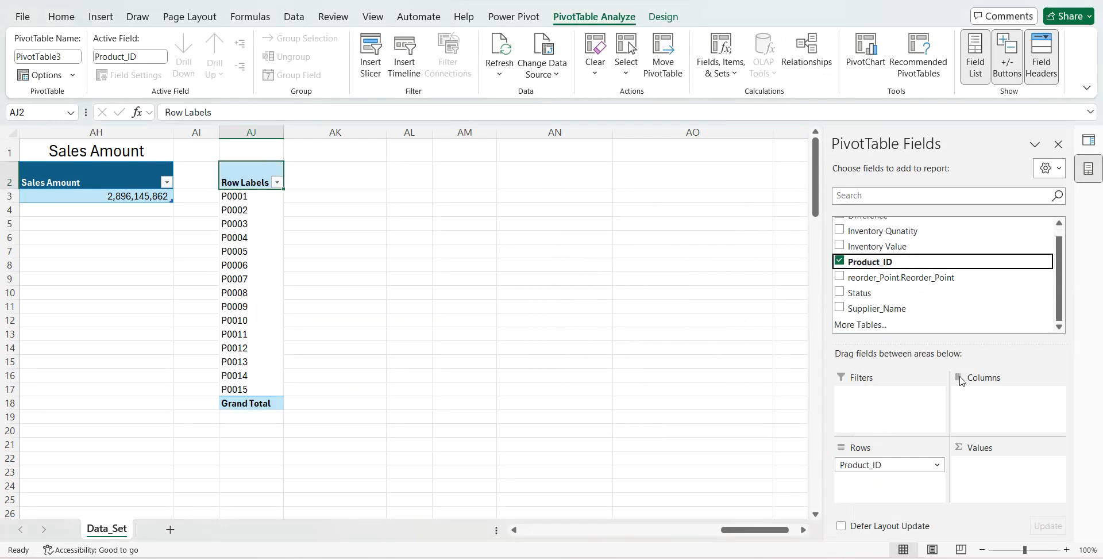
scroll(1062, 270, "up", 1)
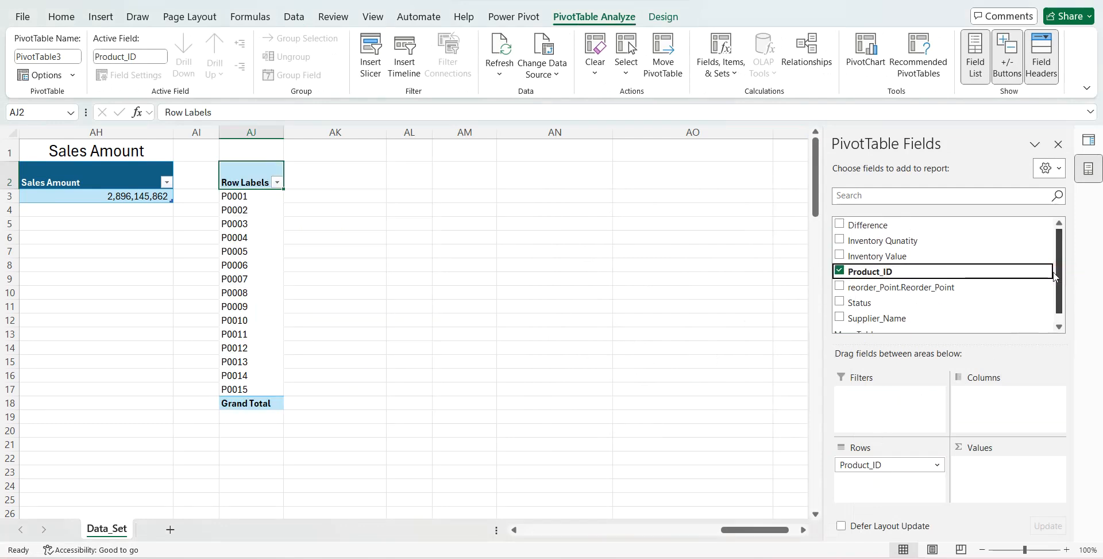
left_click_drag(912, 241, 980, 474)
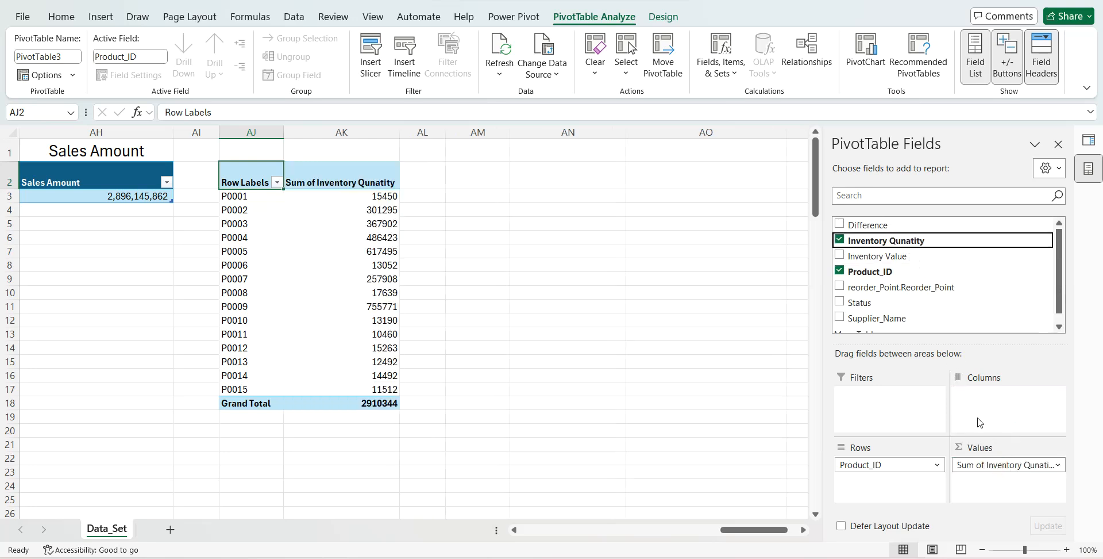
left_click_drag(914, 287, 989, 482)
left_click_drag(874, 232, 988, 494)
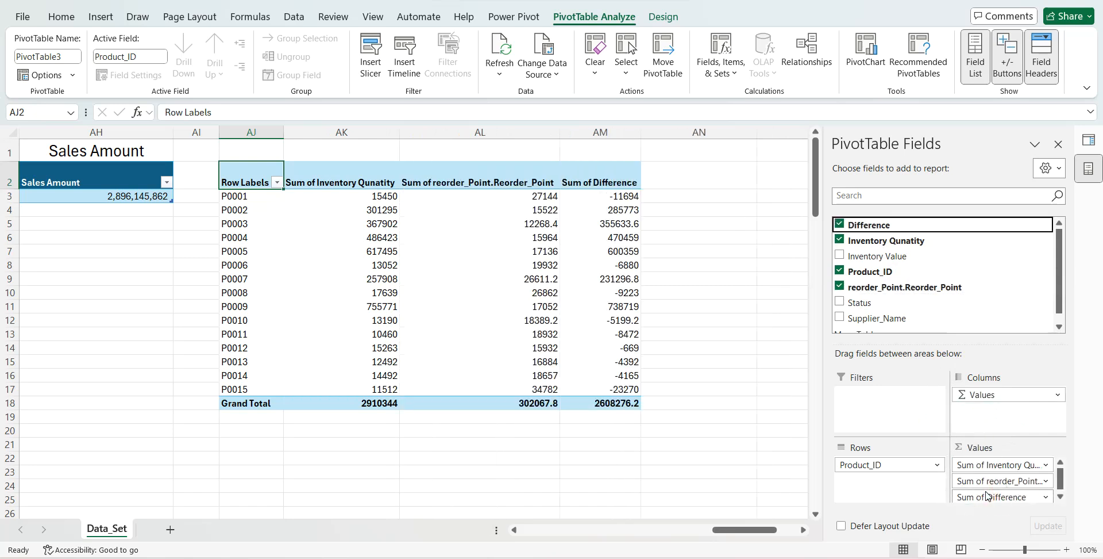
- Reopen the Master Database query for editing in Power Query
right_click(600, 237)
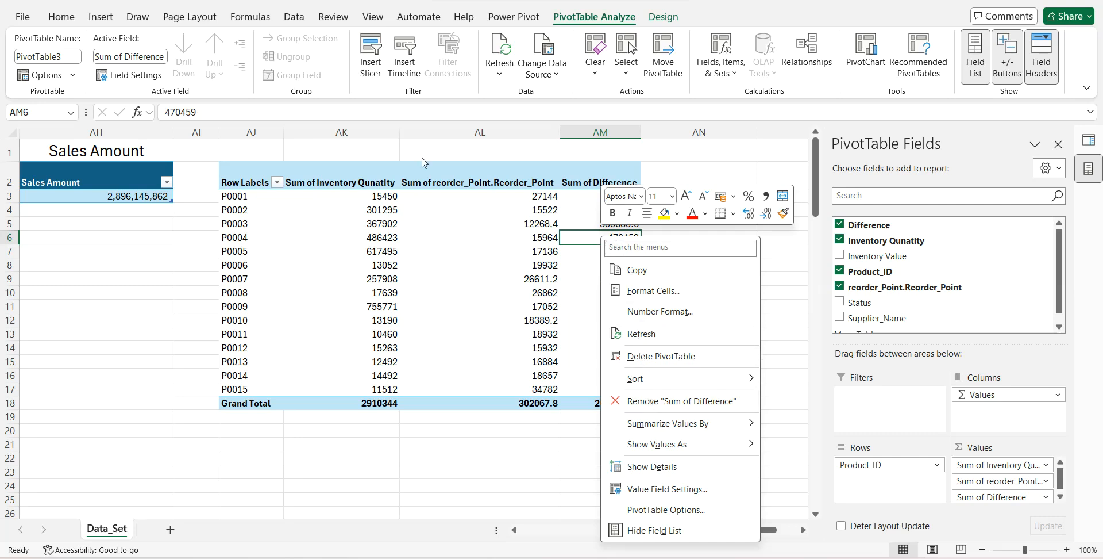
left_click(296, 17)
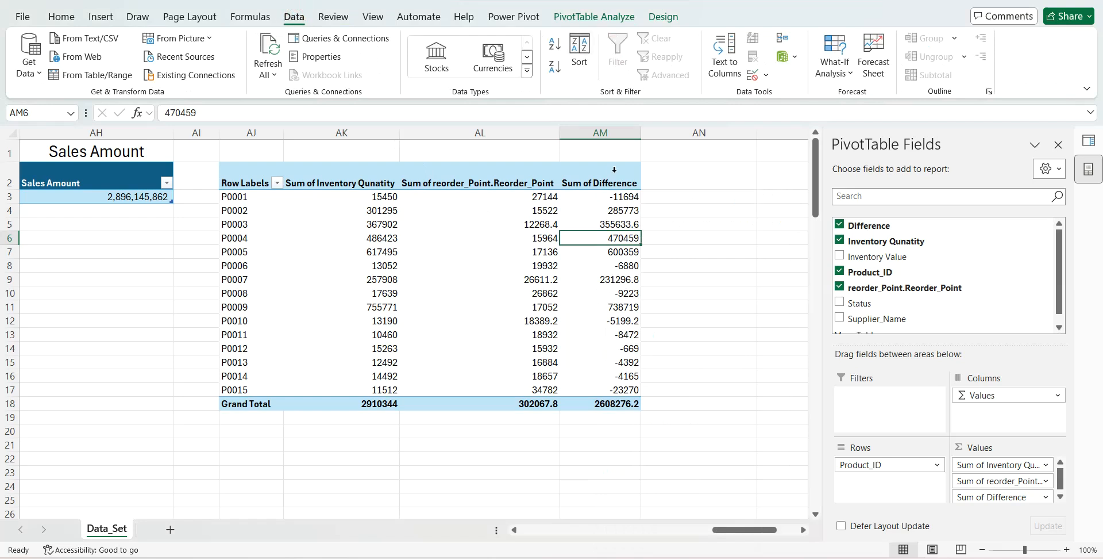
left_click(1058, 145)
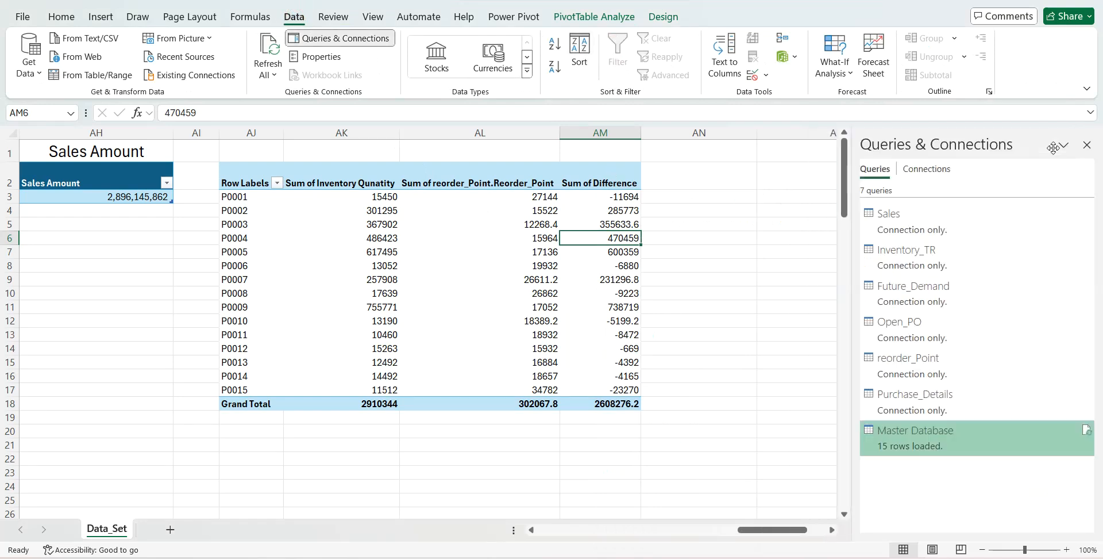
right_click(919, 437)
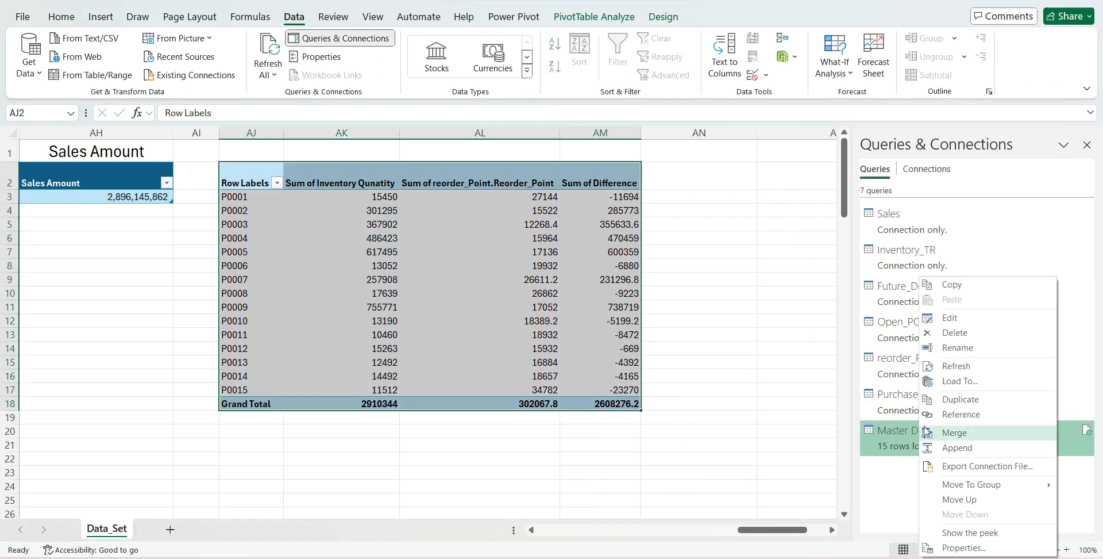
left_click(950, 320)
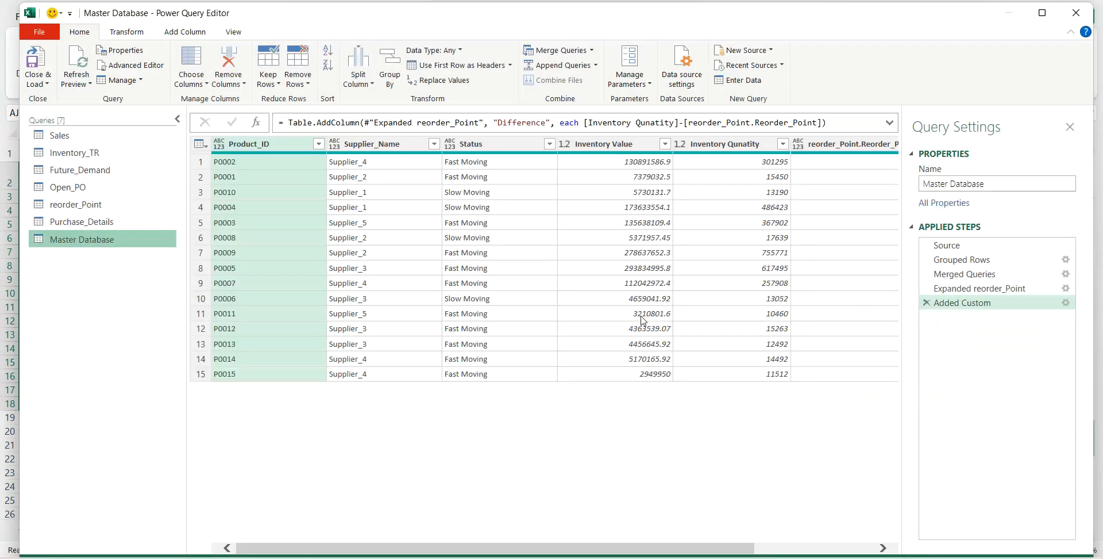
- Start a conditional column named helper01 in the Master Database query, with its condition testing the Difference column
left_click(184, 34)
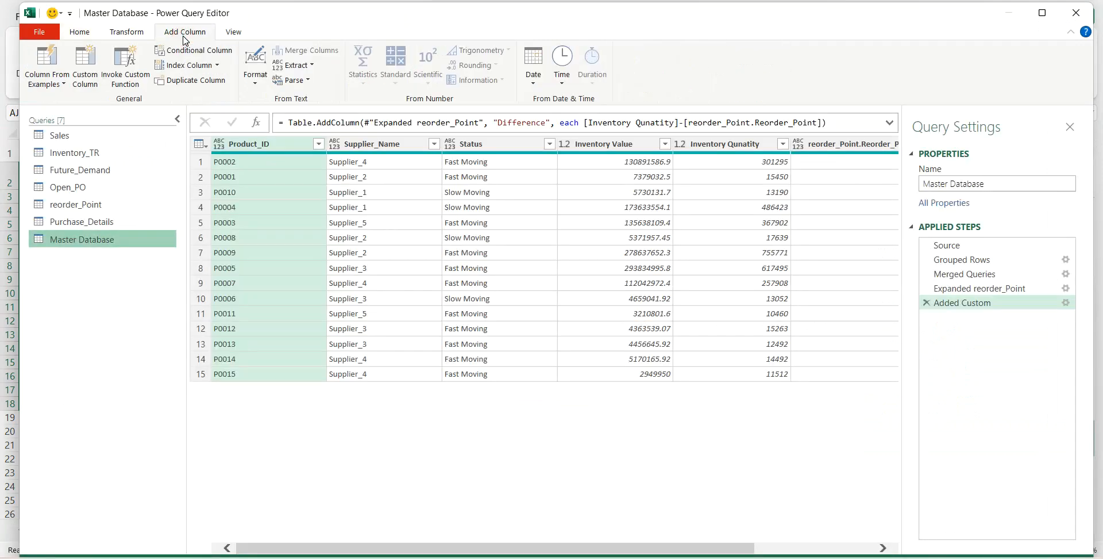
left_click(187, 51)
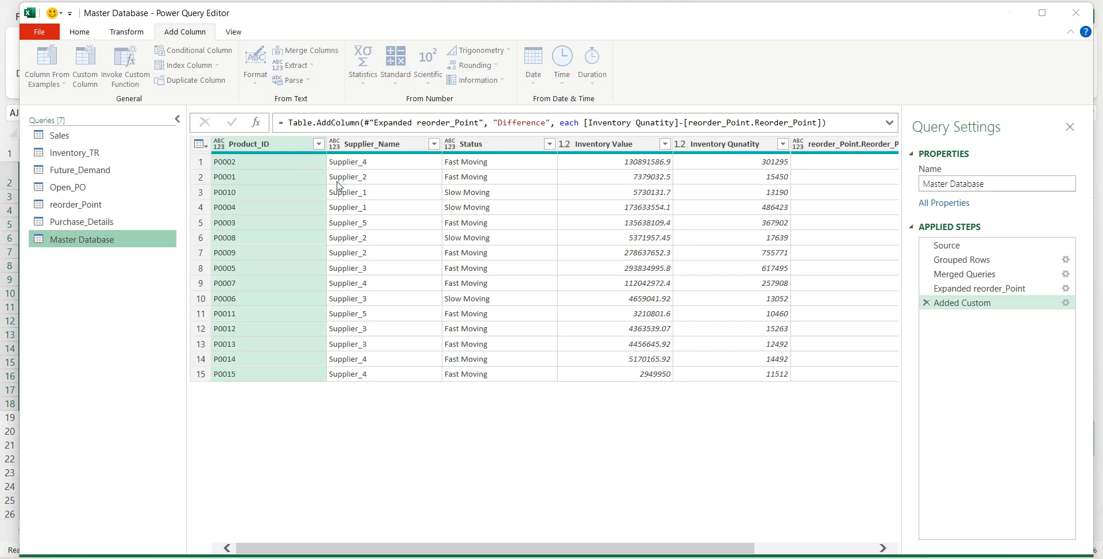
left_click_drag(293, 211, 208, 213)
type("helper01")
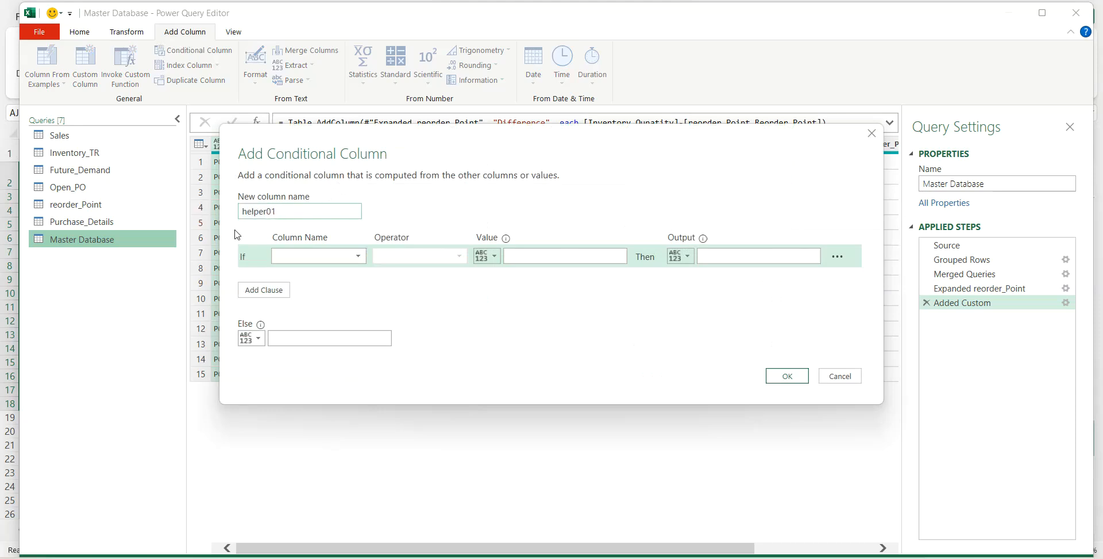
left_click(277, 253)
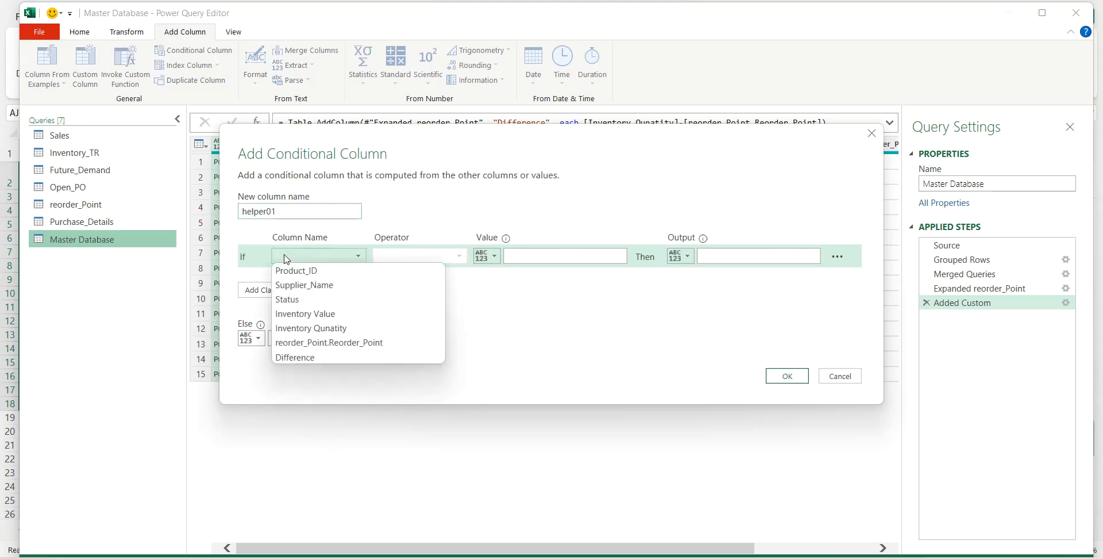
left_click(290, 358)
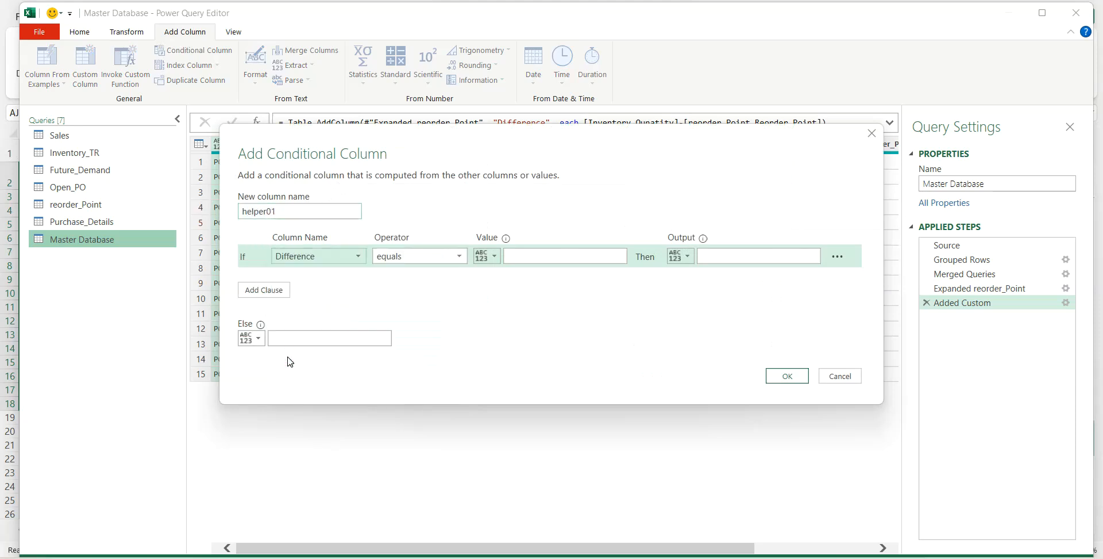
- Make helper01 return High Risk if Difference is less than 0, otherwise Low Risk, and add the column
left_click(460, 259)
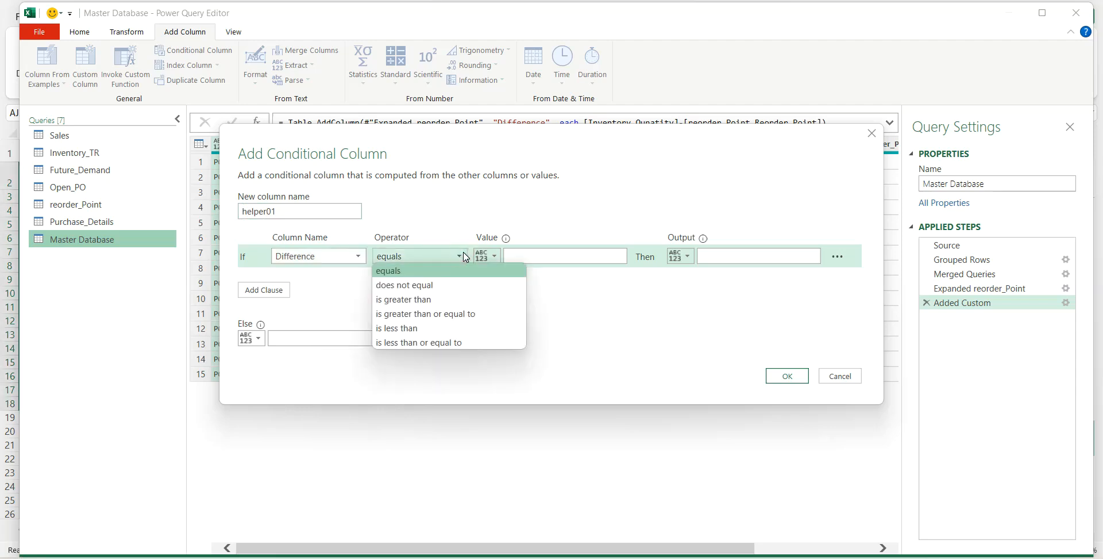
left_click(424, 327)
left_click(517, 258)
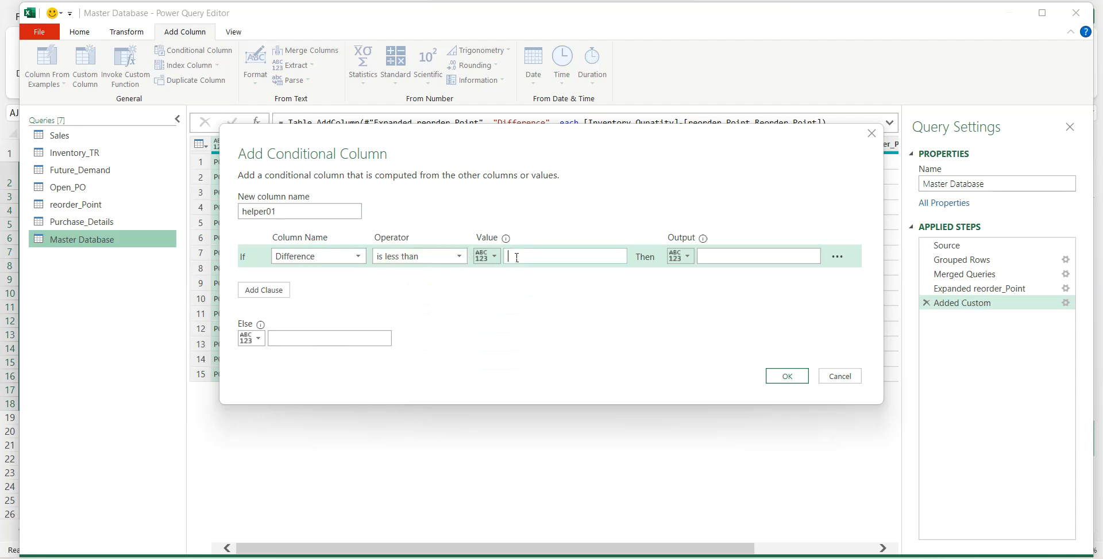
left_click(721, 258)
left_click(339, 337)
type("Low Risk")
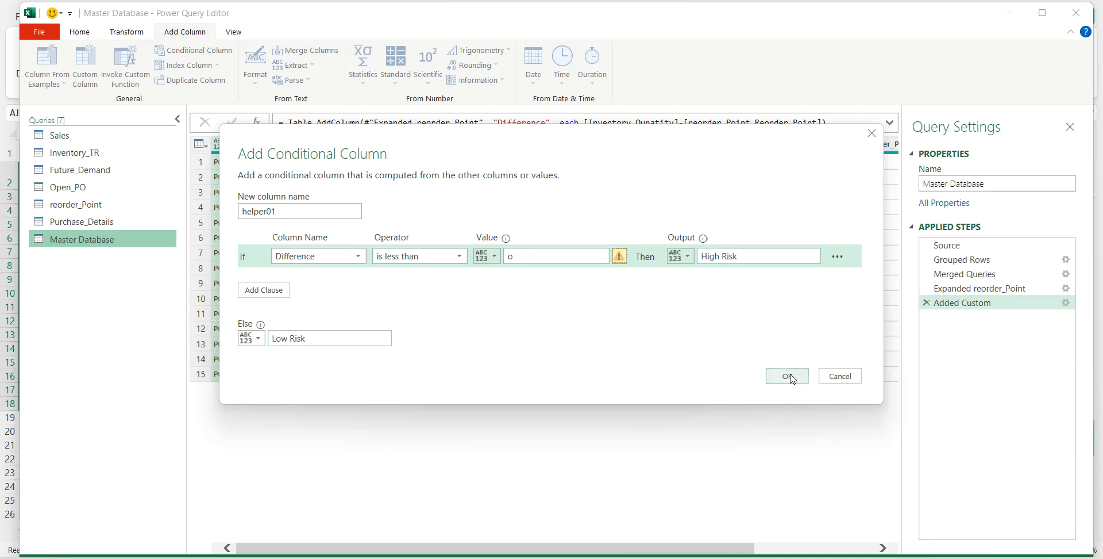
left_click_drag(519, 257, 492, 260)
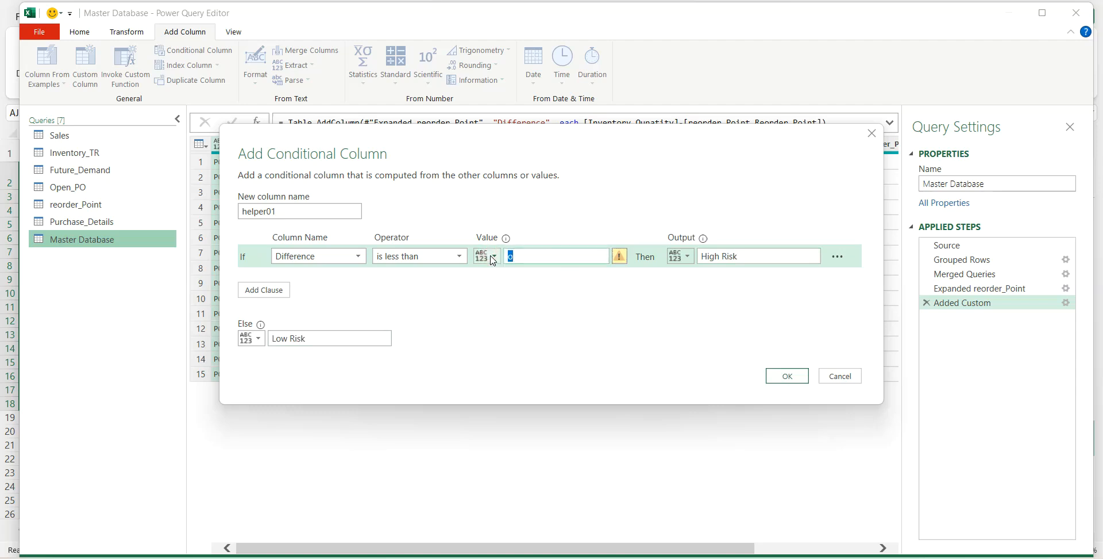
left_click(787, 375)
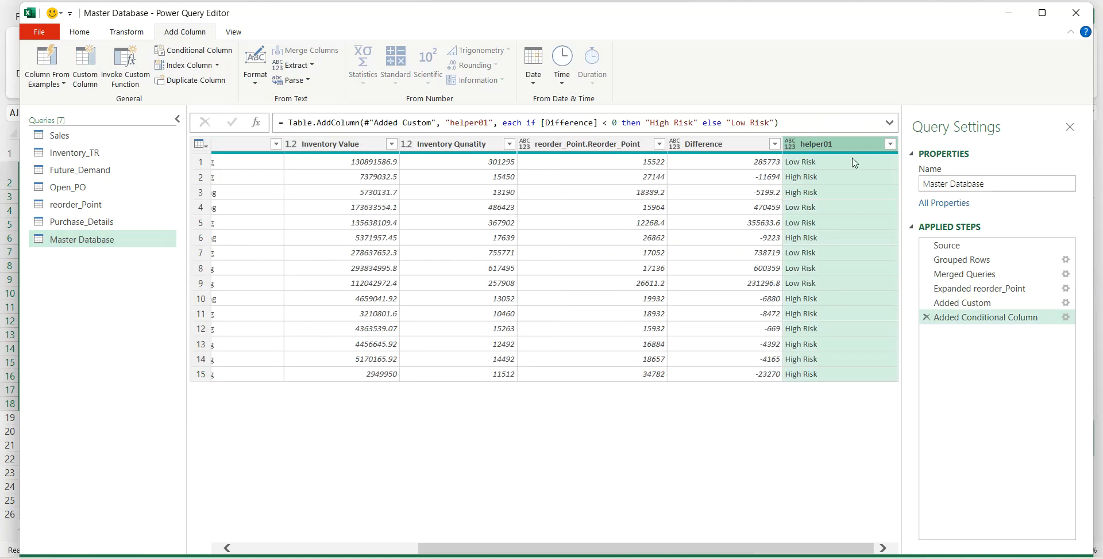
- Check several rows' Difference values against their helper01 risk labels
left_click(770, 177)
left_click(789, 180)
left_click(773, 194)
left_click(796, 194)
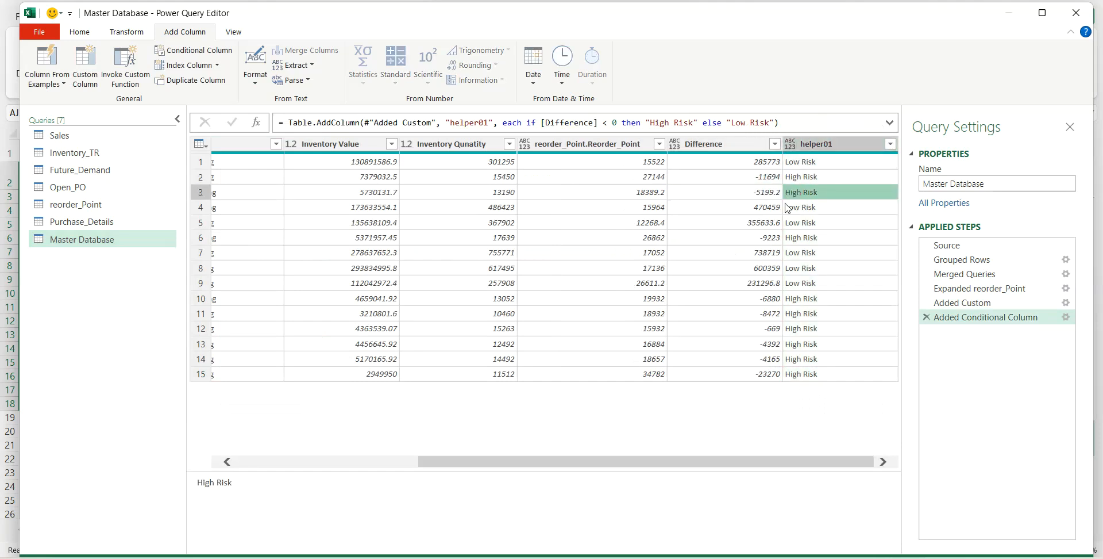
left_click(773, 237)
left_click(793, 238)
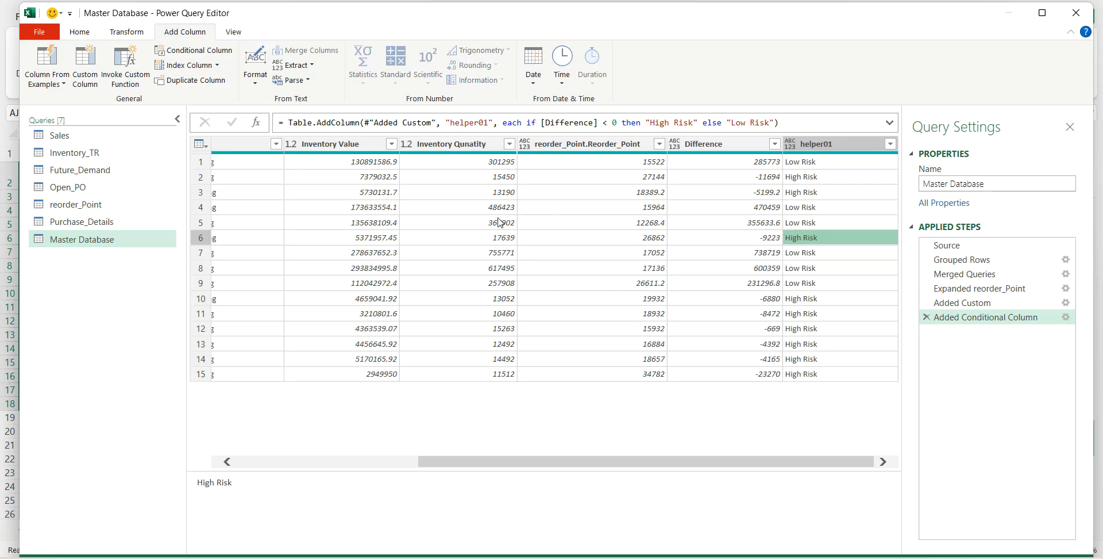
- Merge the Master Database query with Open_PO on Product_ID using a Left Outer join
left_click(149, 237)
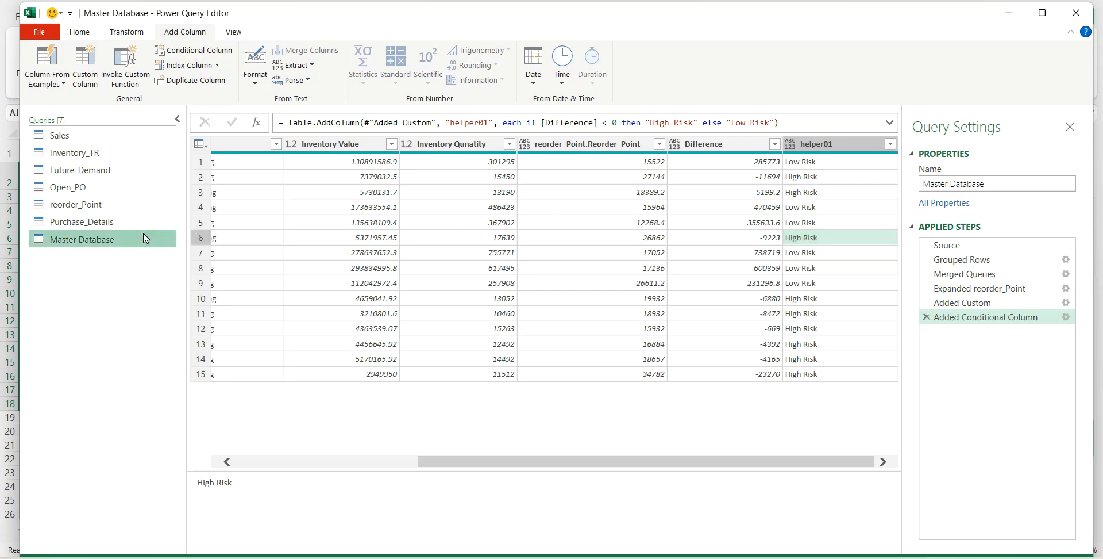
left_click(84, 33)
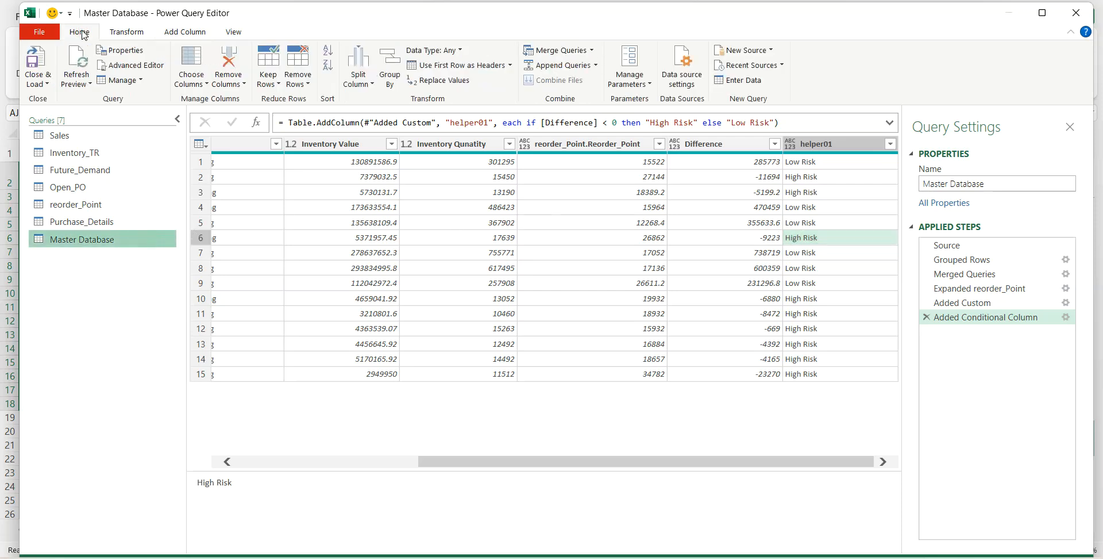
left_click(547, 54)
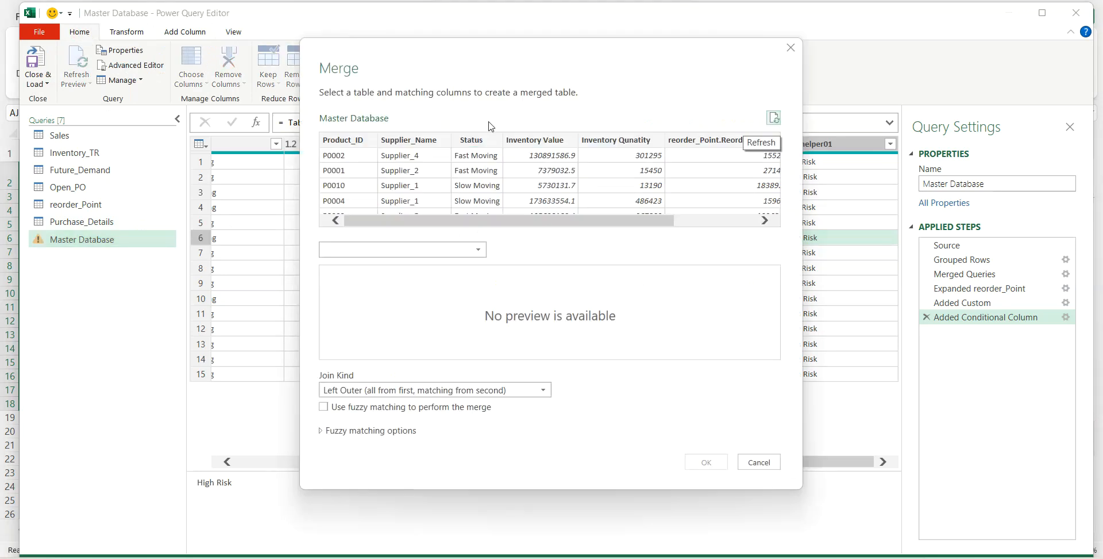
left_click(405, 252)
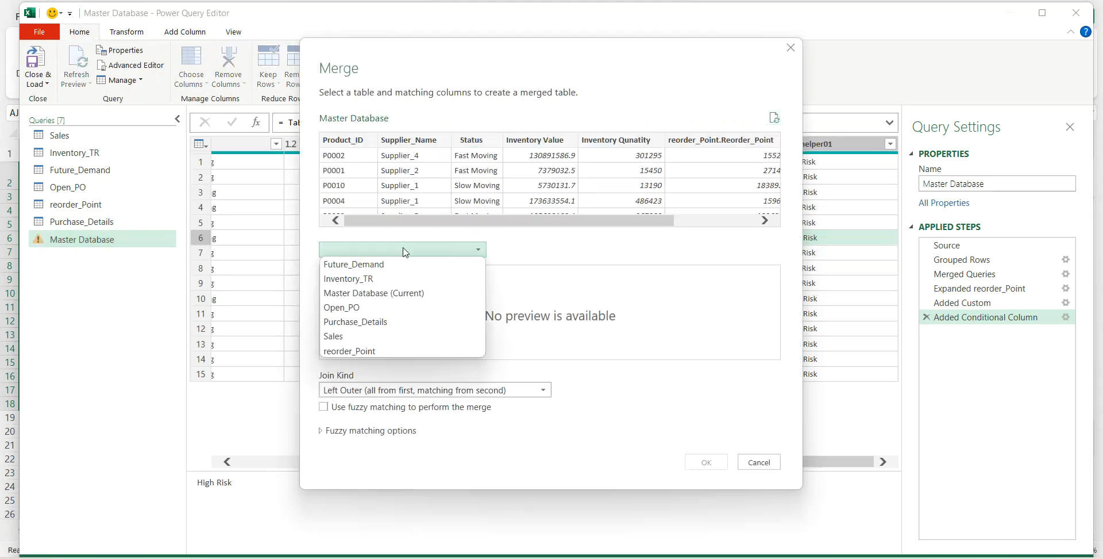
left_click(361, 307)
left_click(355, 145)
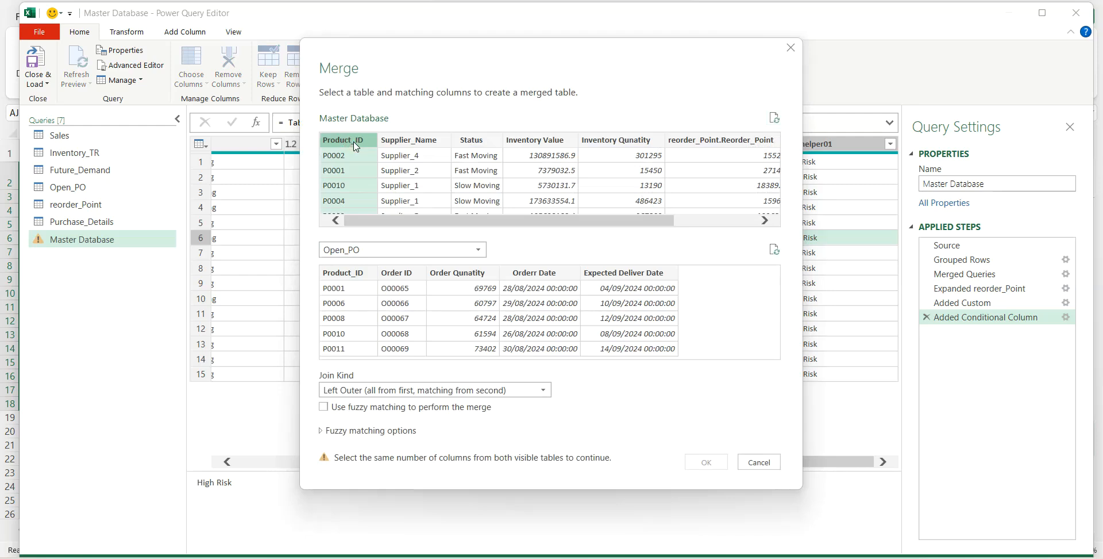
left_click(351, 275)
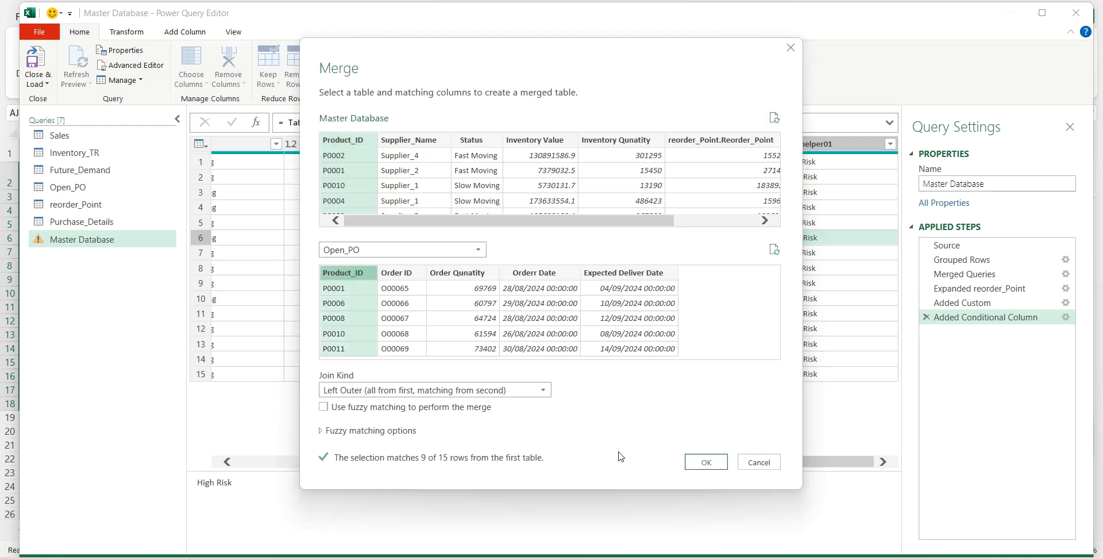
left_click(695, 463)
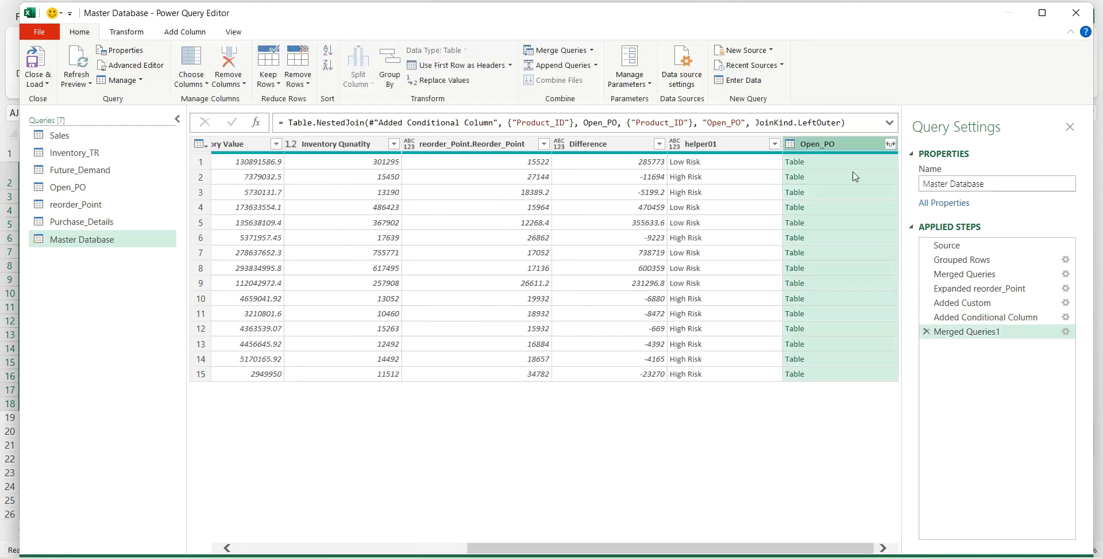
- Expand Open_PO to only Orderr Date and Expected Deliver Date, keeping the name prefix, and set both columns to the Date type
left_click(890, 145)
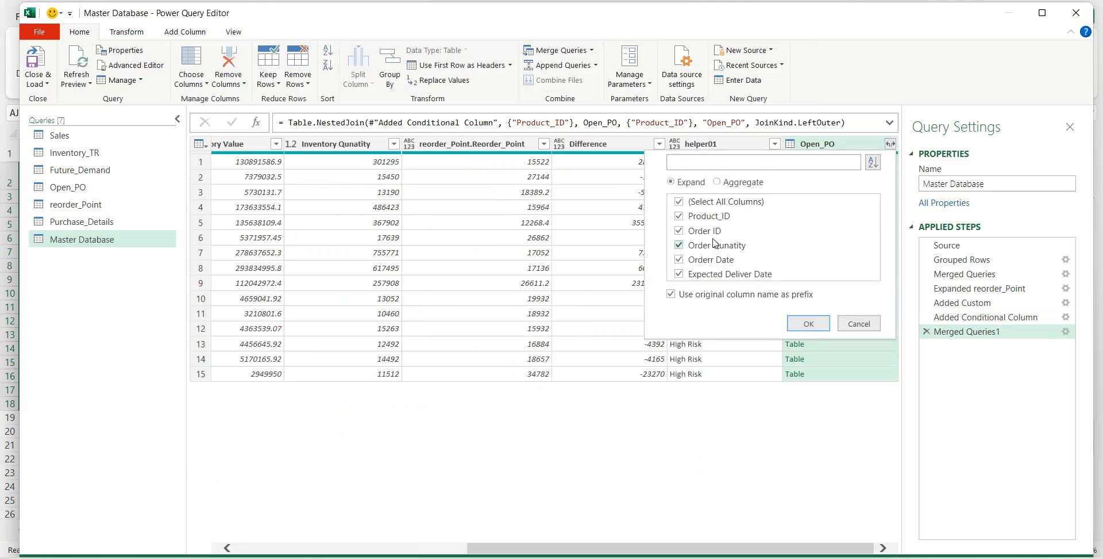
left_click(682, 203)
left_click(679, 274)
left_click(681, 260)
left_click(790, 322)
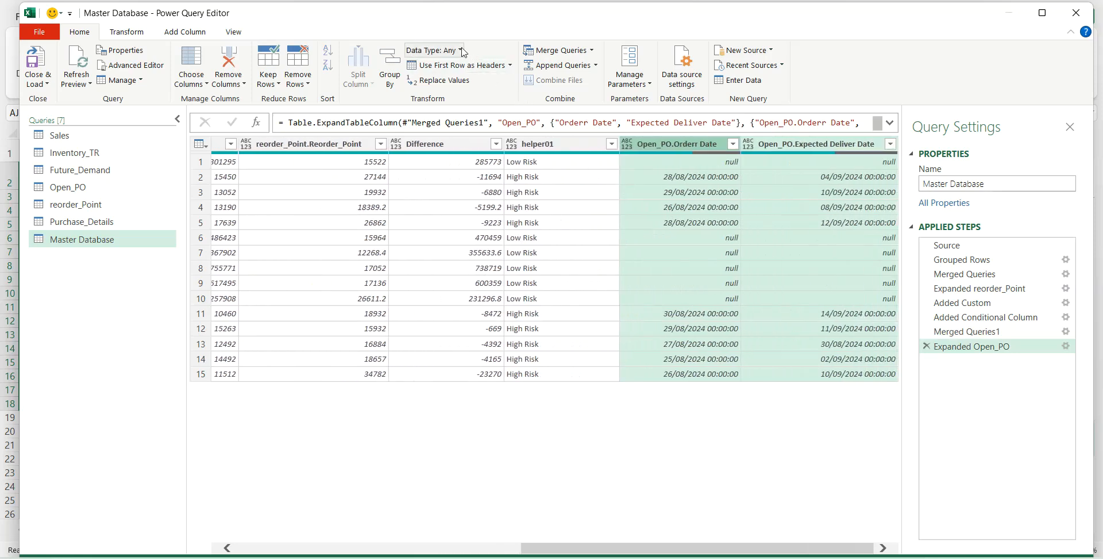
left_click(462, 50)
left_click(454, 145)
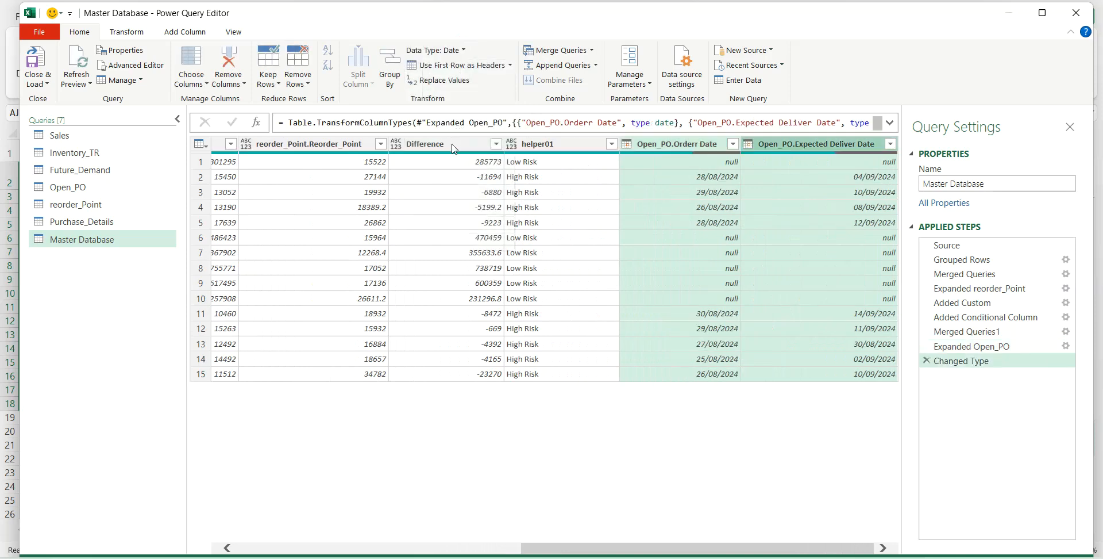
- Merge the Master Database query with Future_Demand on Product_ID using a Left Outer join
left_click(556, 51)
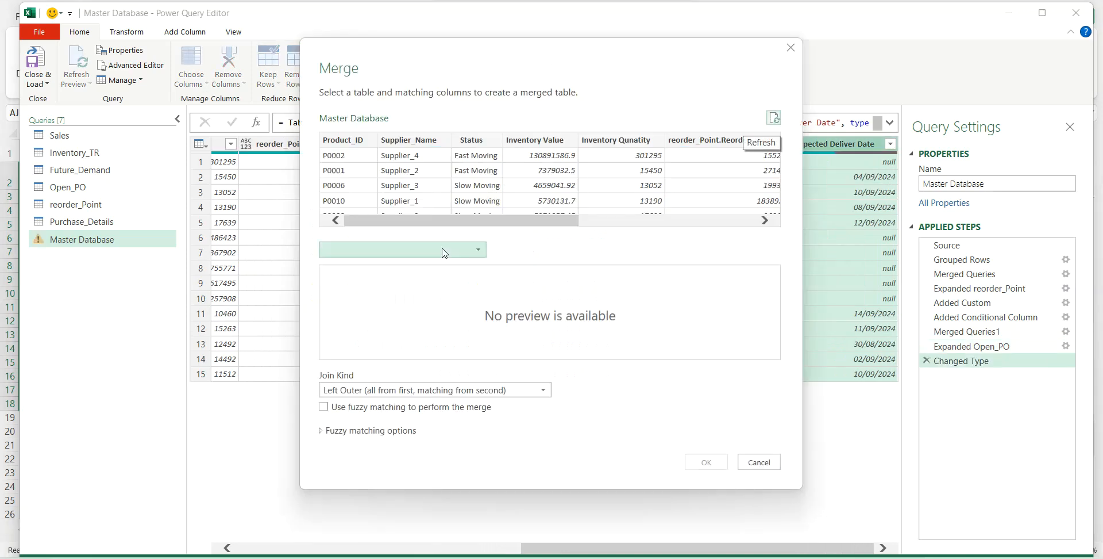
left_click(443, 251)
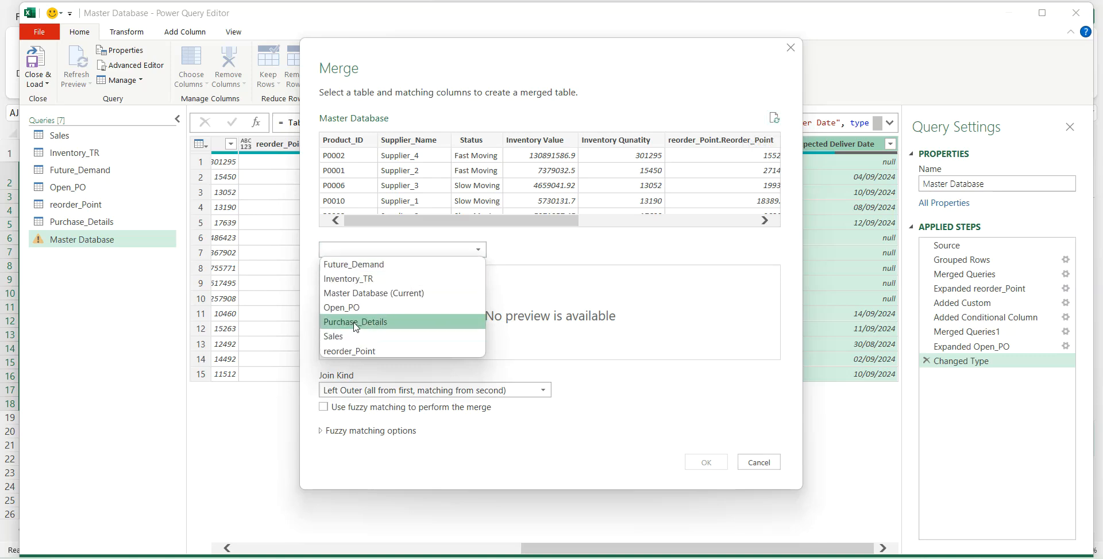
left_click(353, 265)
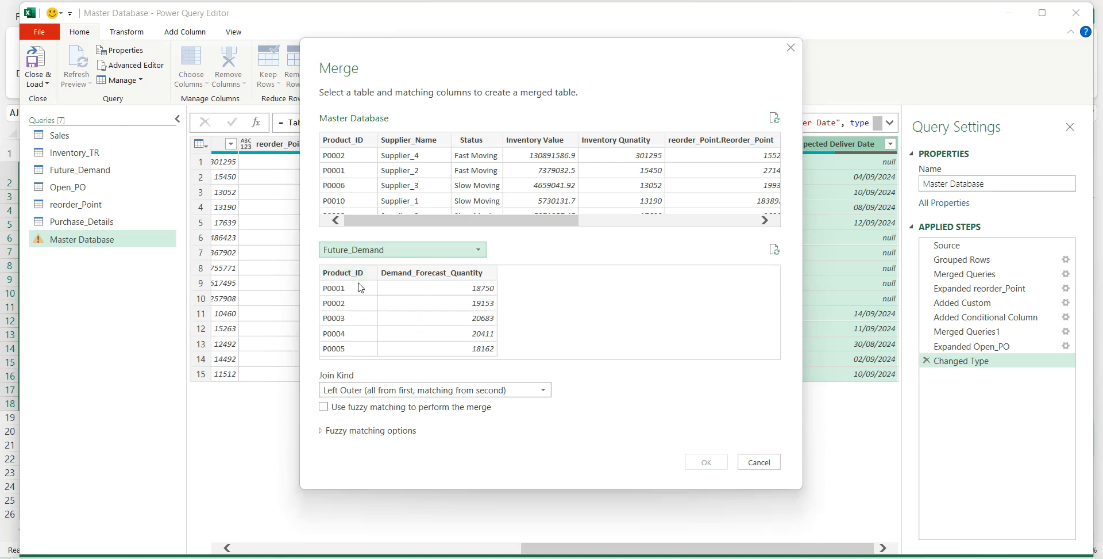
left_click(352, 275)
left_click(362, 141)
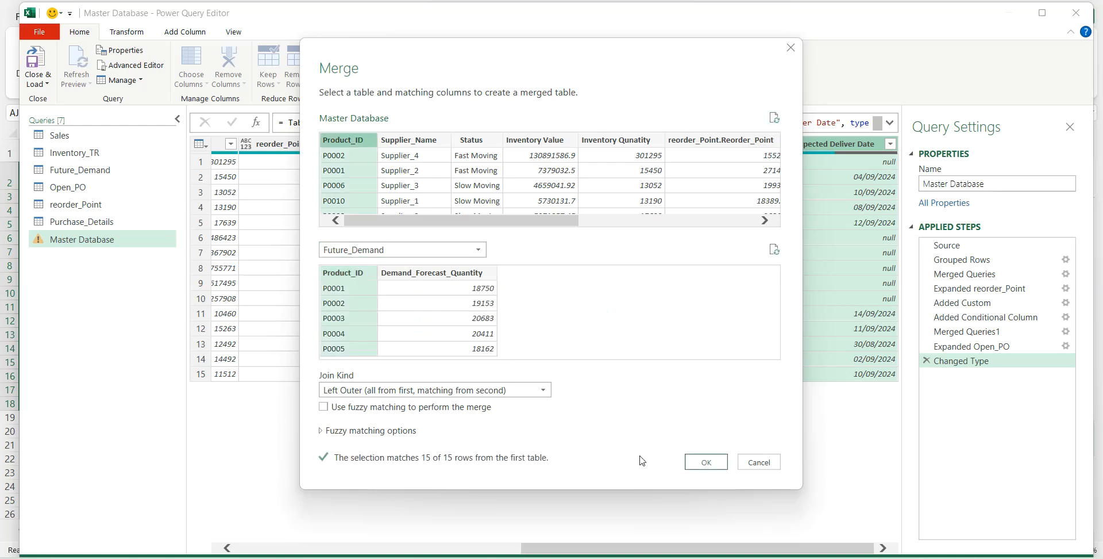
left_click(702, 461)
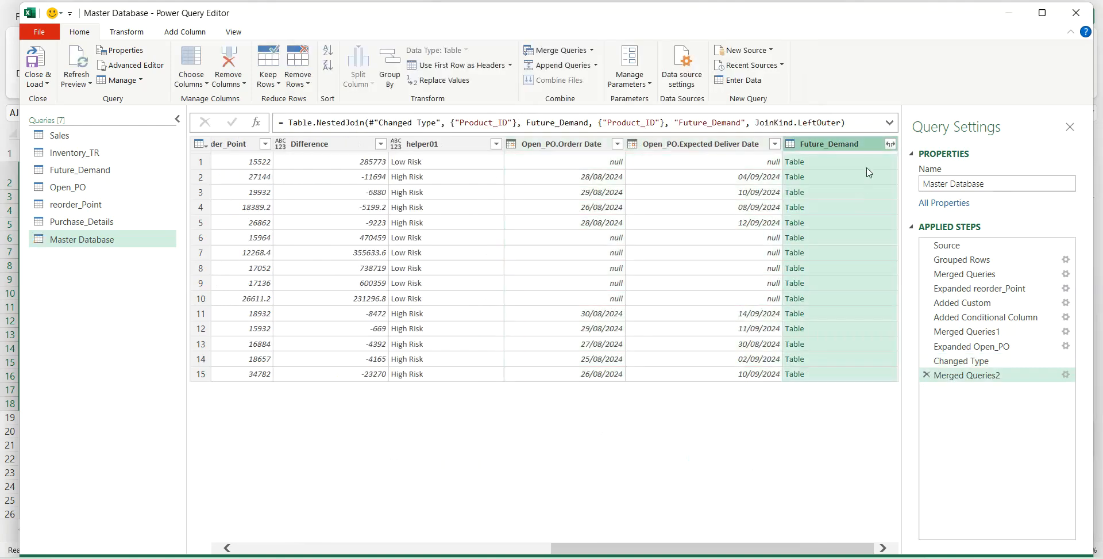
- Expand Future_Demand to only Demand_Forecast_Quantity, keeping the name prefix, and load the updated queries into the workbook
left_click(890, 144)
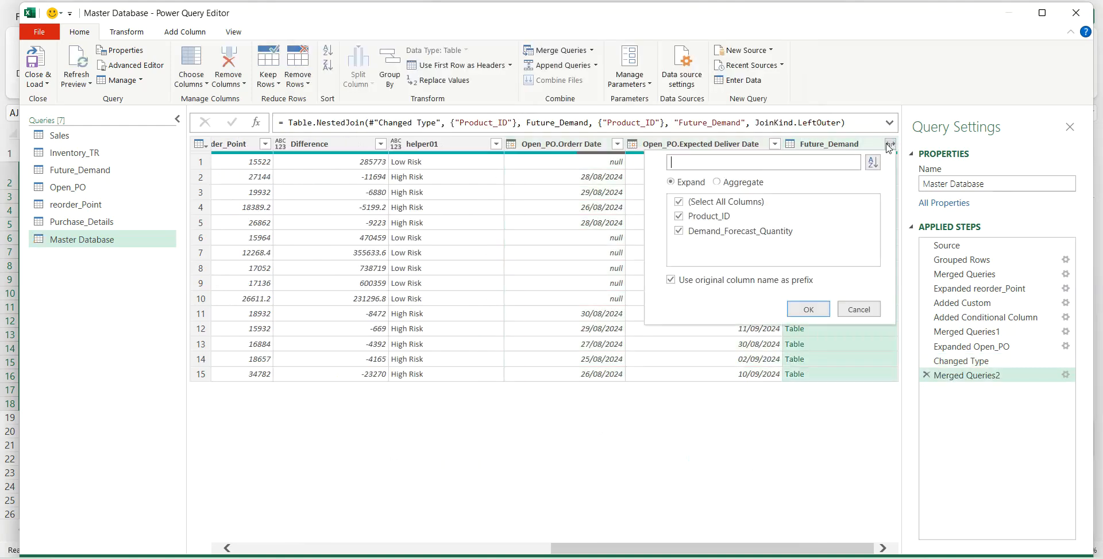
left_click(679, 217)
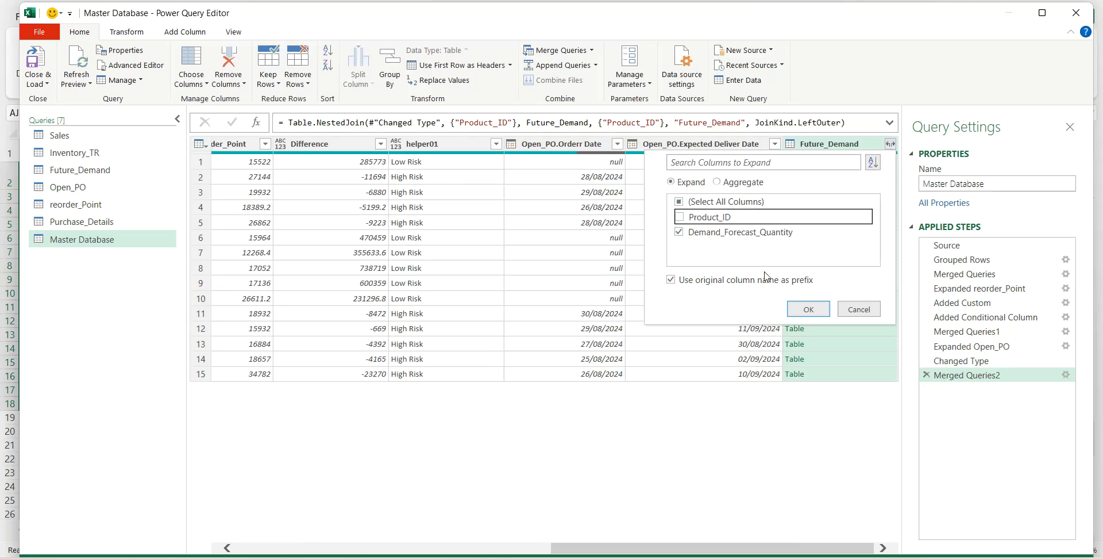
left_click(808, 309)
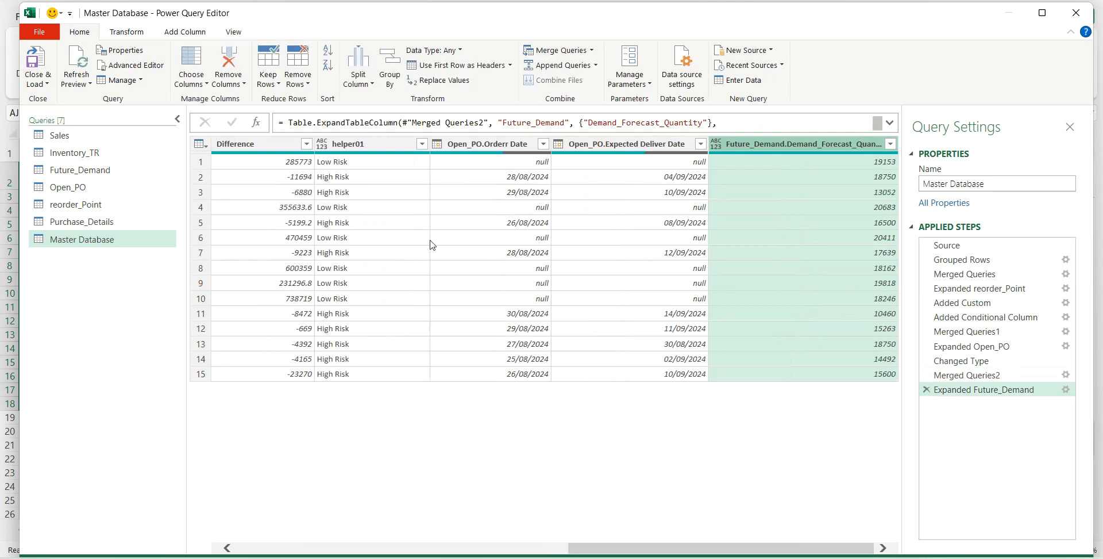
left_click(35, 93)
left_click(56, 101)
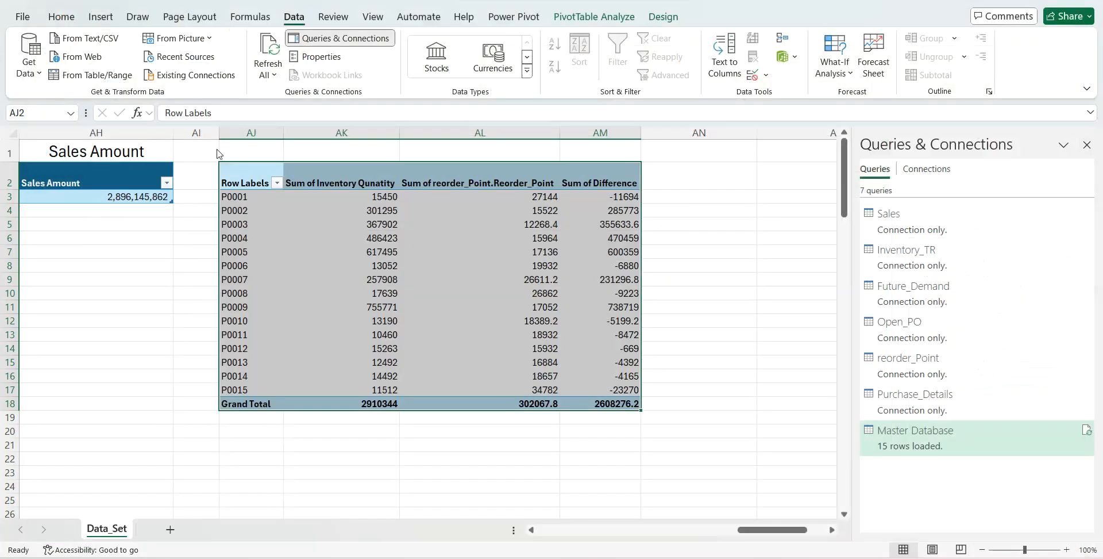
- Remove the Difference field from the Product_ID PivotTable
left_click(378, 237)
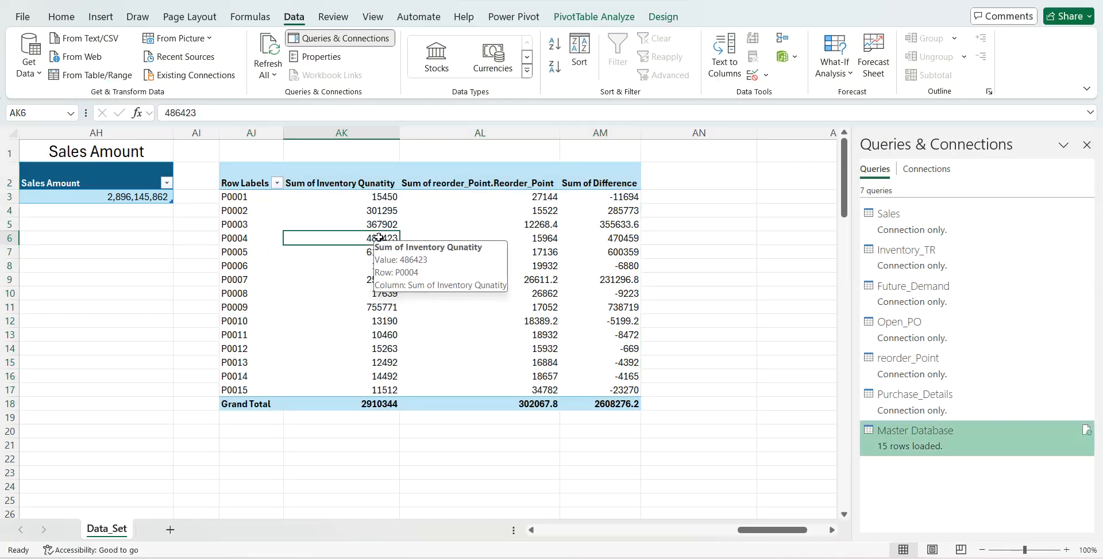
right_click(378, 237)
left_click(426, 531)
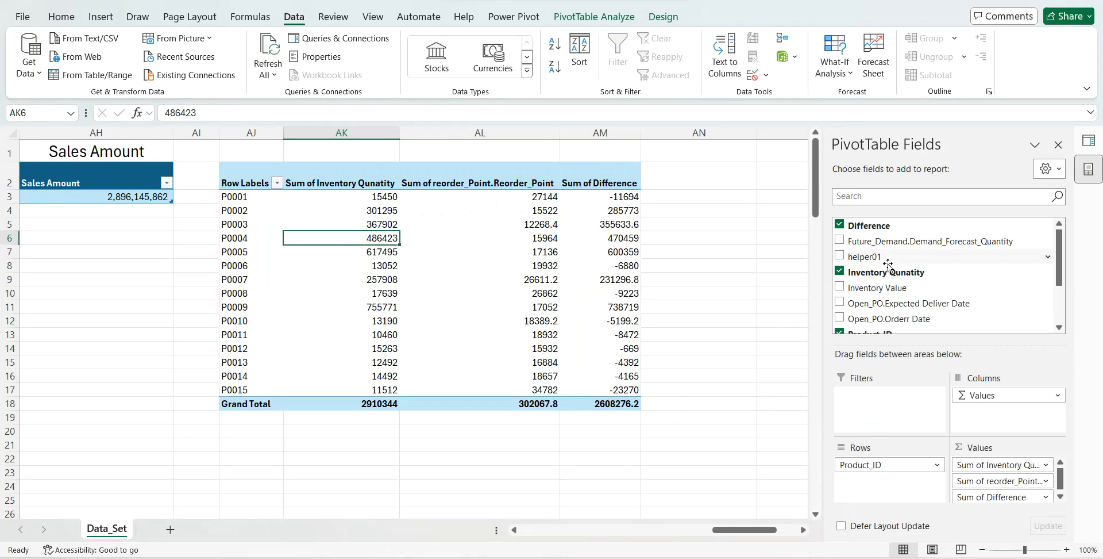
left_click(840, 225)
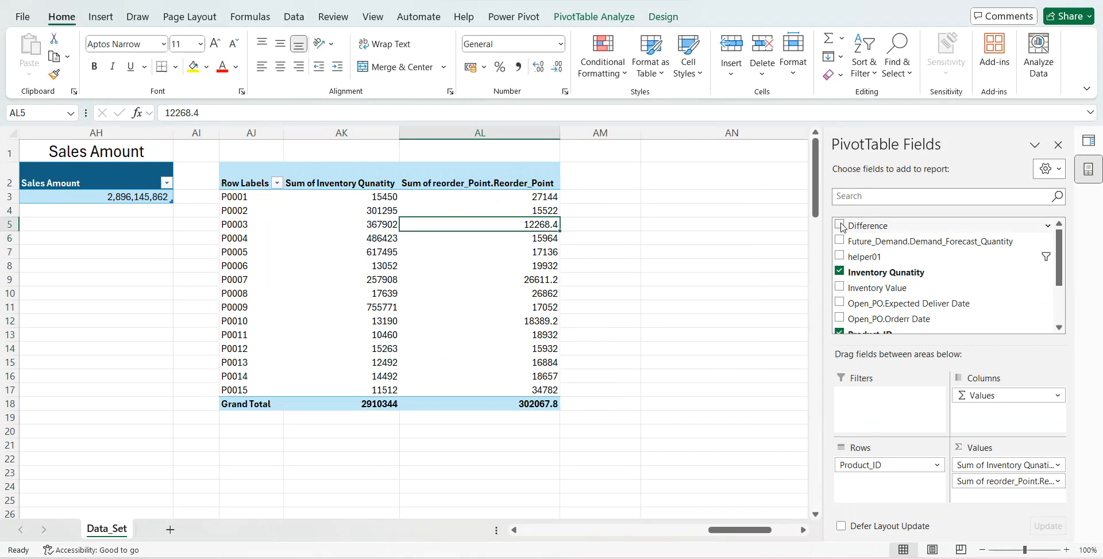
- Add a helper01 slicer beneath the Sales Amount table and filter the PivotTable to High Risk
right_click(856, 256)
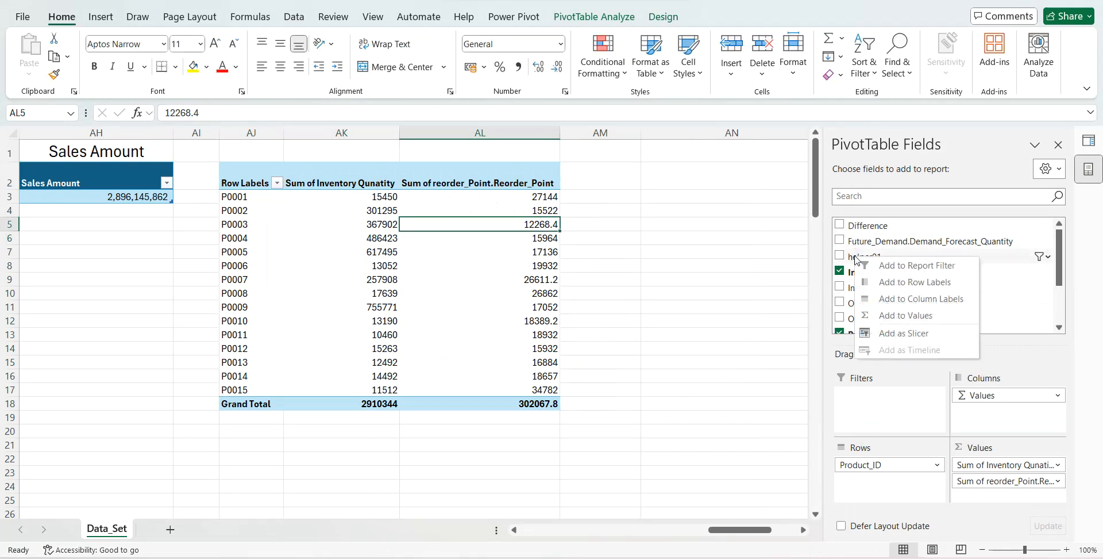
left_click(869, 334)
left_click_drag(406, 251, 116, 264)
left_click(122, 305)
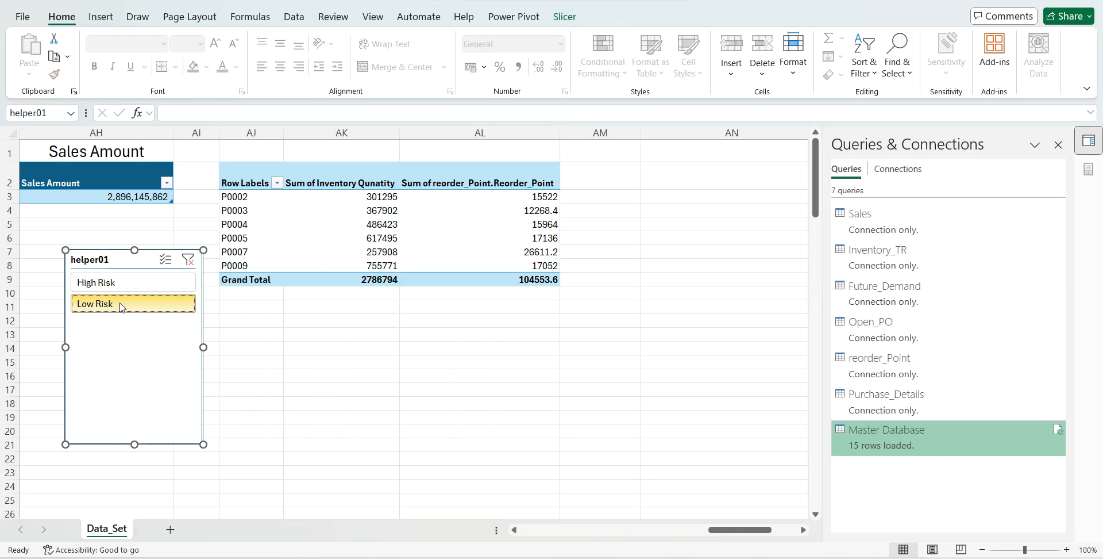
left_click(122, 283)
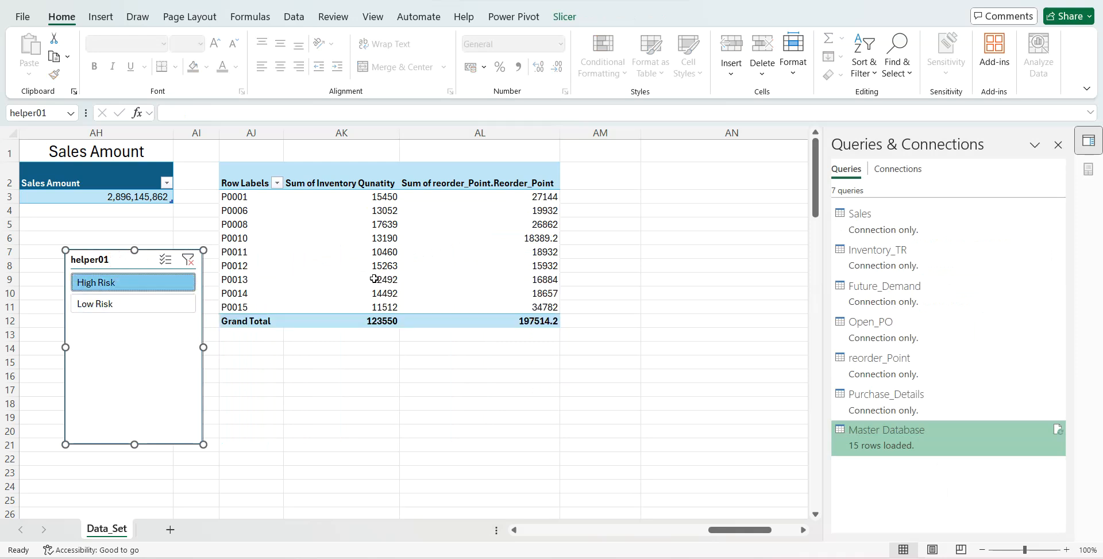
- Add Future_Demand.Demand_Forecast_Quantity to the values of the filtered Product_ID PivotTable
left_click(395, 268)
right_click(396, 268)
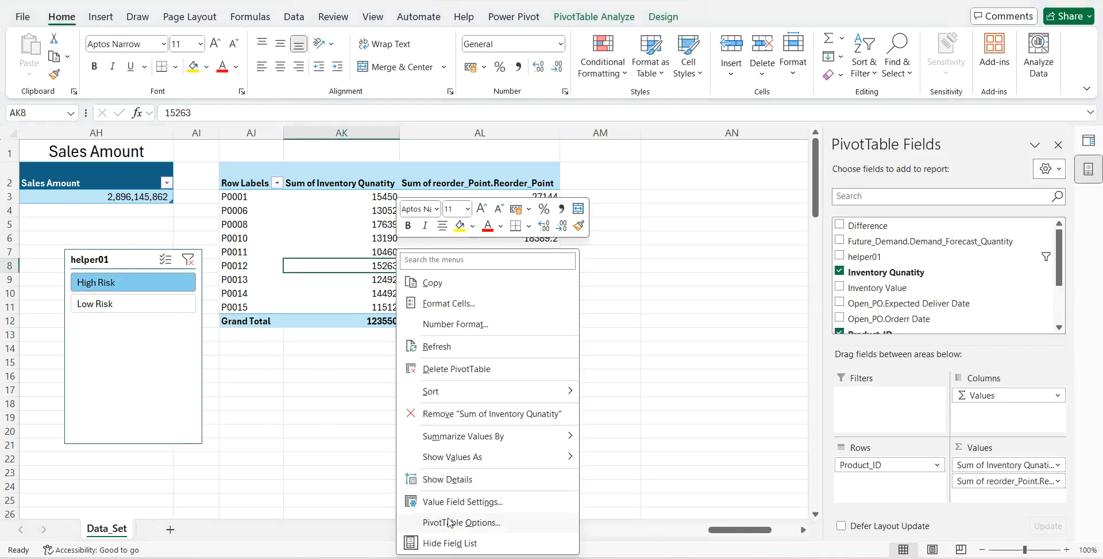
left_click(446, 543)
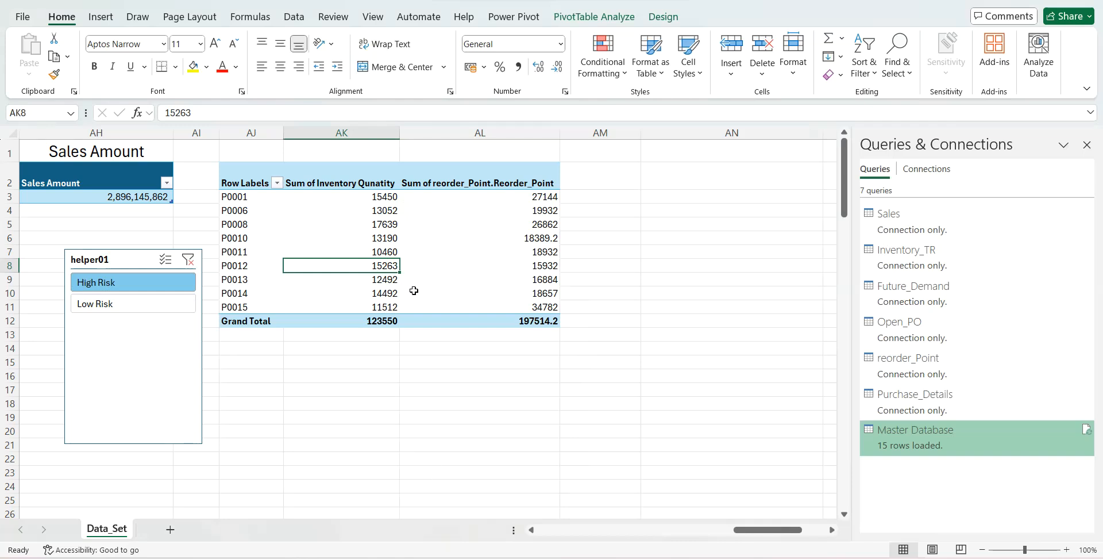
right_click(373, 266)
left_click(412, 544)
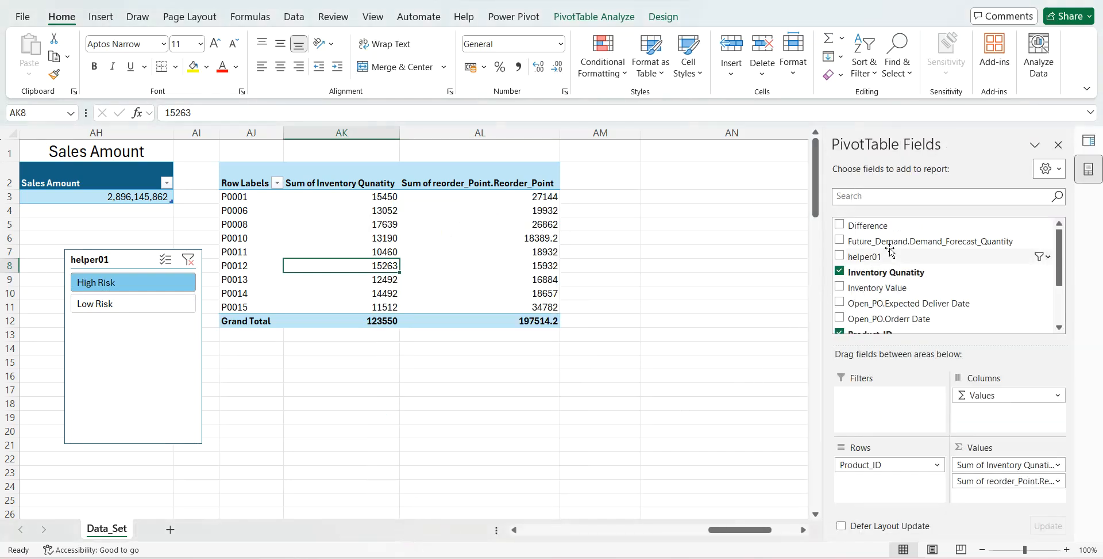
left_click_drag(896, 242, 984, 496)
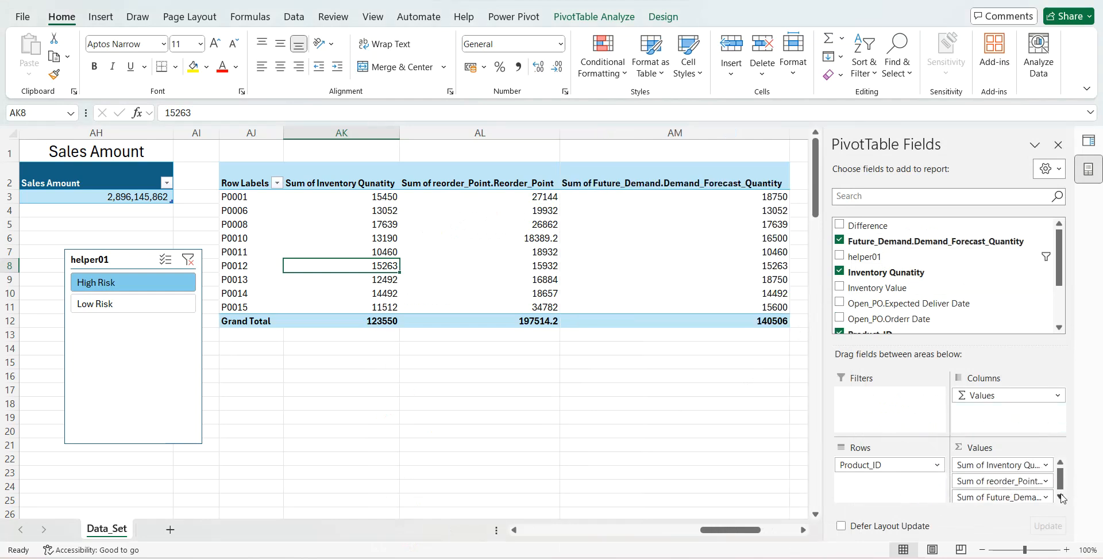
- Add Open_PO.Orderr Date and Open_PO.Expected Deliver Date as row fields below Product_ID in the PivotTable
left_click_drag(889, 318, 998, 494)
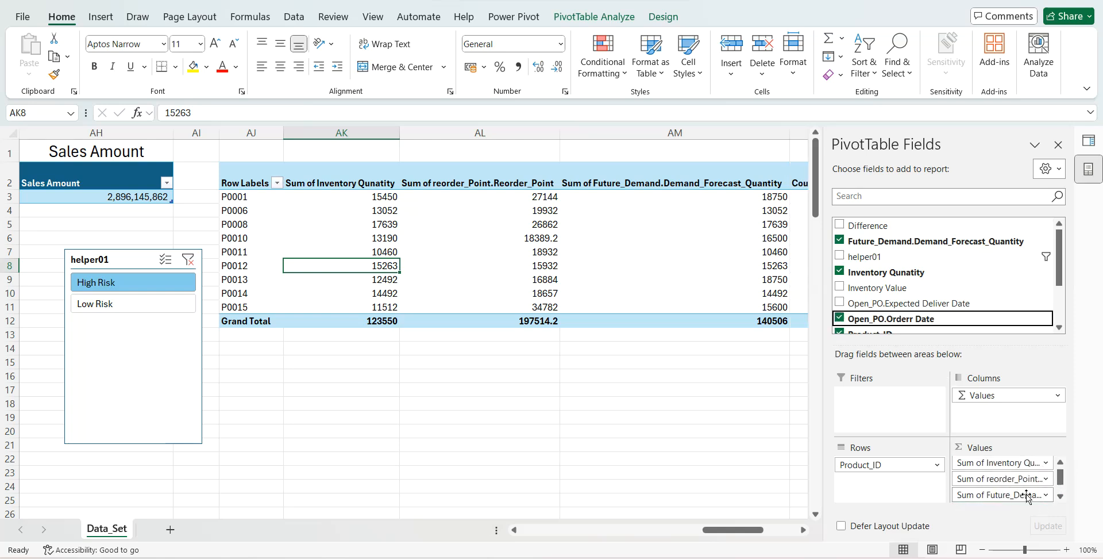
left_click(1061, 496)
left_click_drag(1025, 495, 890, 482)
left_click_drag(919, 304, 1057, 498)
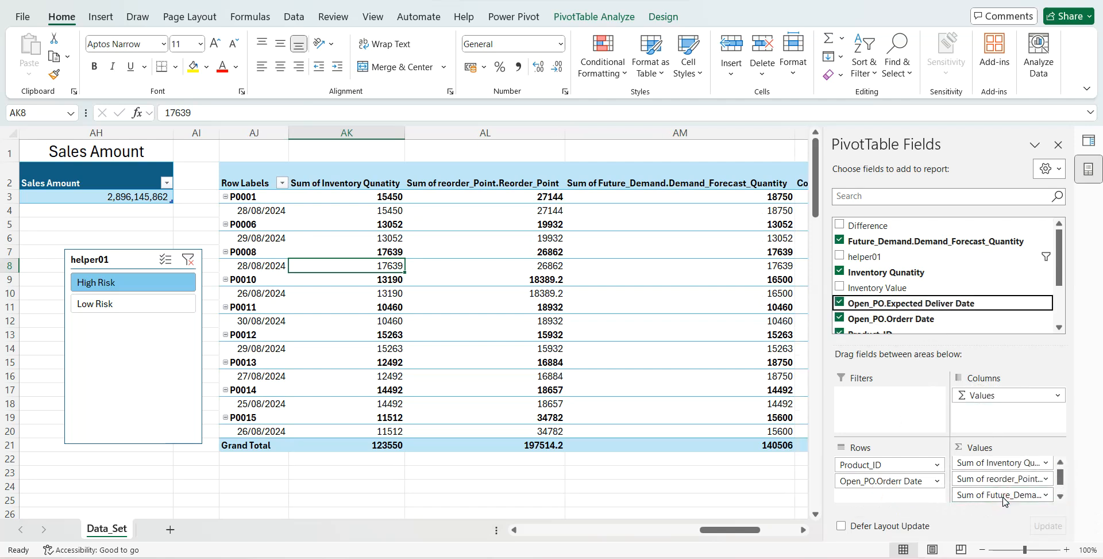
left_click(1060, 496)
left_click_drag(1022, 495, 895, 498)
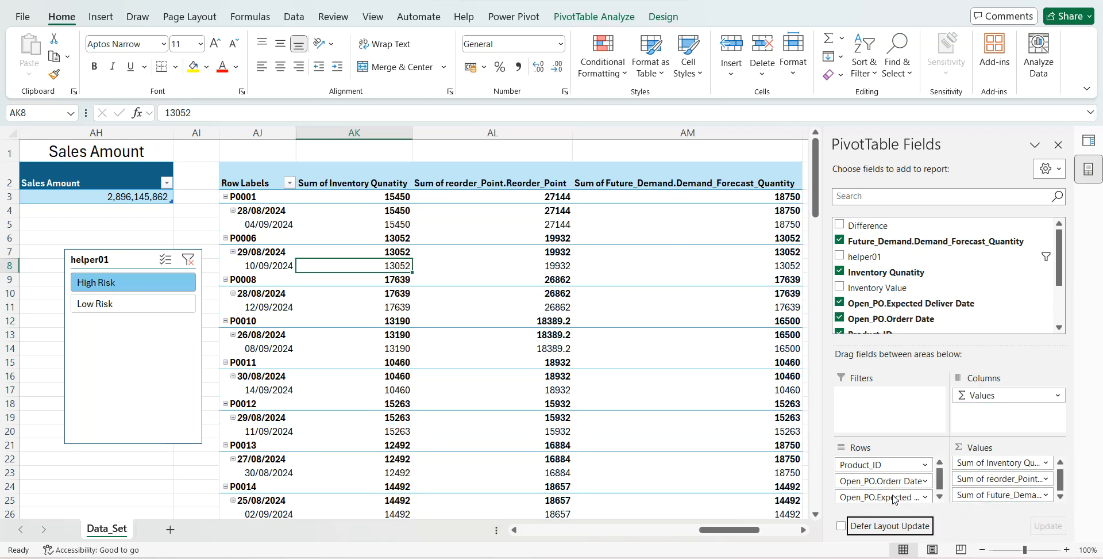
left_click(1059, 144)
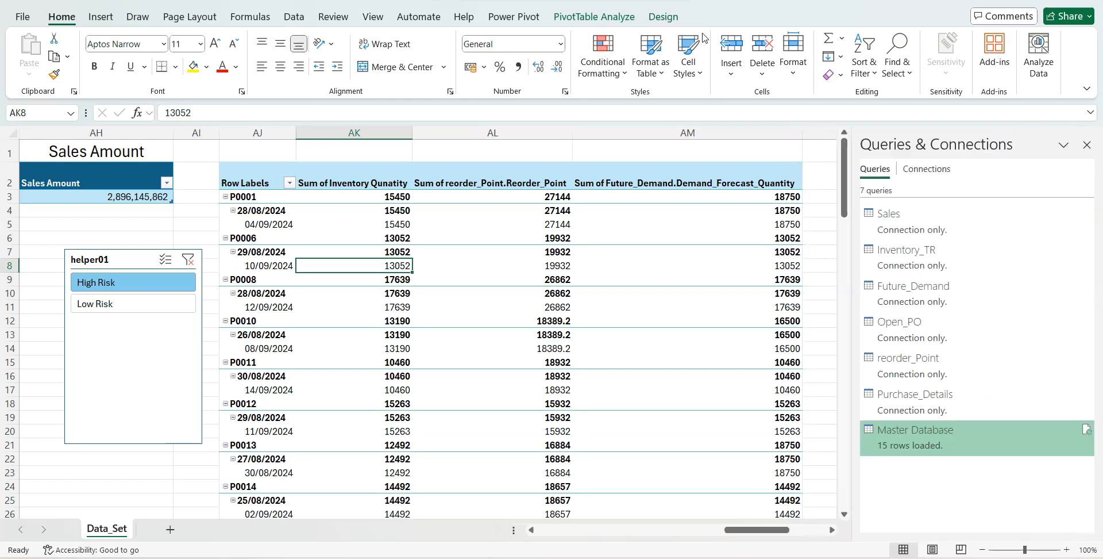
- Turn off the PivotTable's subtotals and grand totals, and show it in tabular form
left_click(664, 16)
left_click(33, 63)
left_click(95, 100)
left_click(70, 63)
left_click(109, 98)
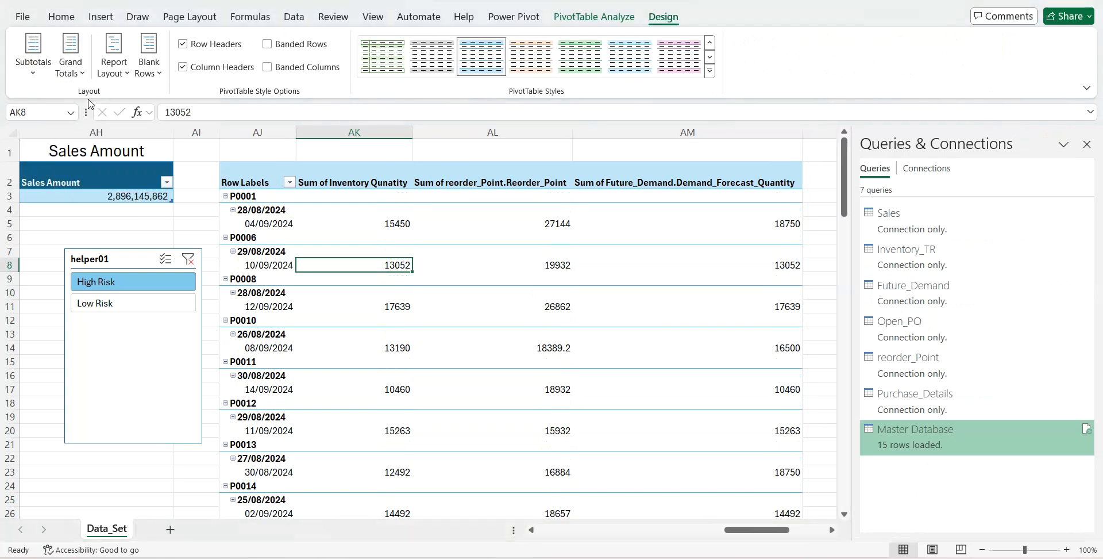
left_click(104, 82)
left_click(167, 155)
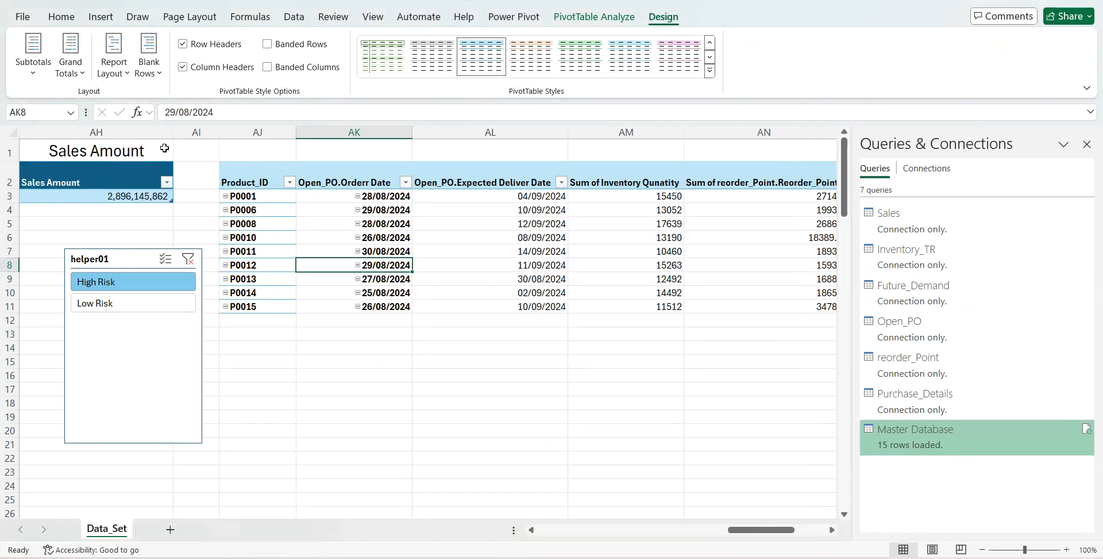
- Close the queries list and narrow column AN, which holds the reorder points
left_click(1087, 144)
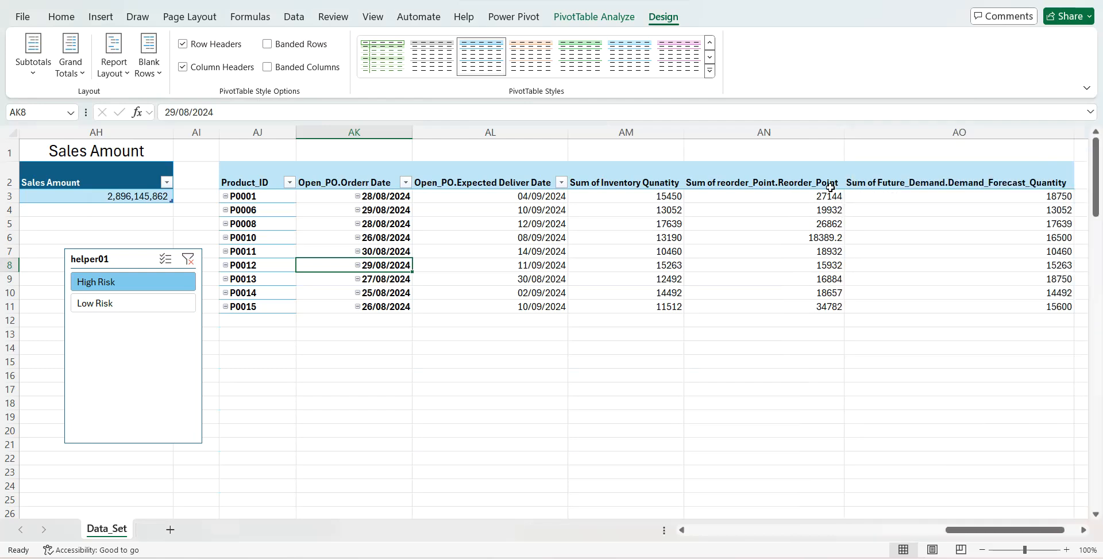
left_click(830, 150)
left_click_drag(845, 136, 773, 137)
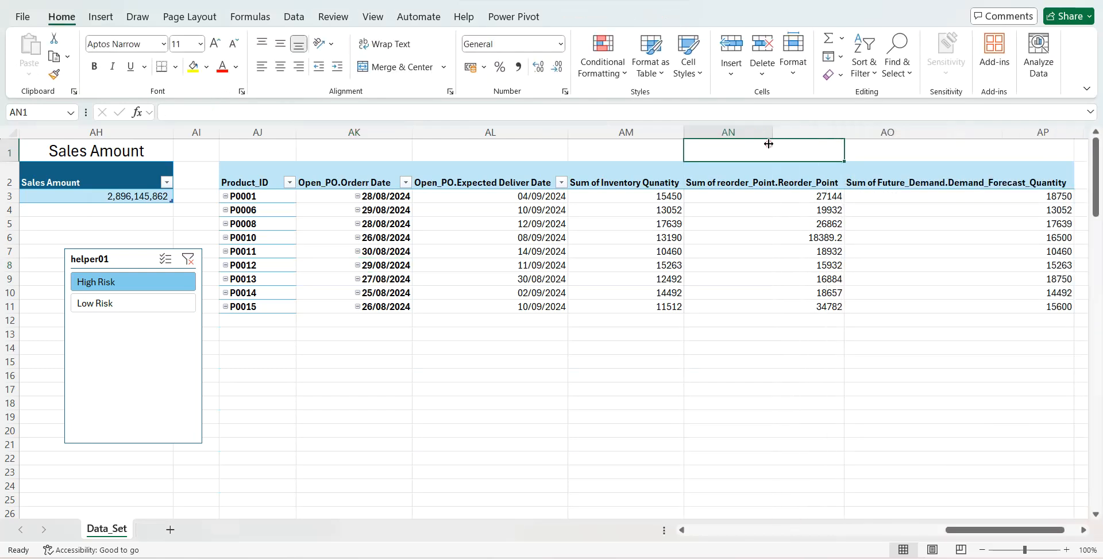
- Rename the two PivotTable date headers as PO.Orderr Date and Expected Deliver Date
left_click(365, 180)
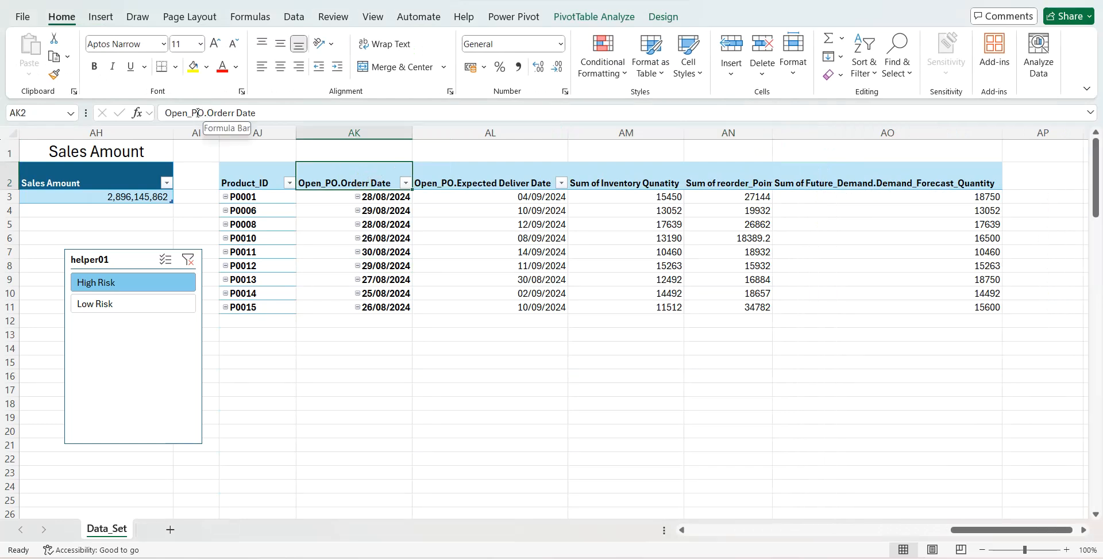
left_click_drag(192, 113, 150, 111)
key("BackSpace")
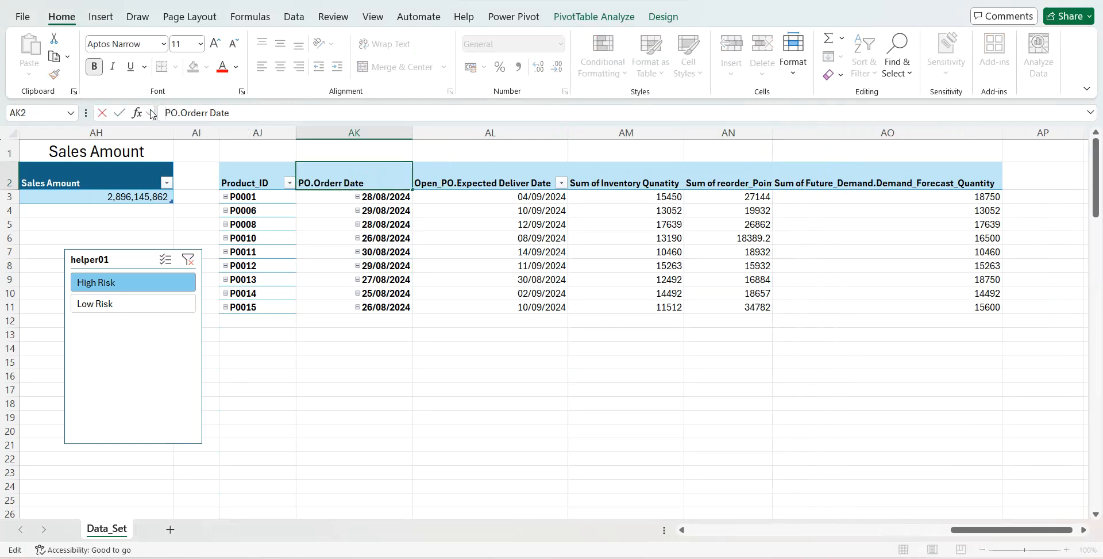
left_click(447, 177)
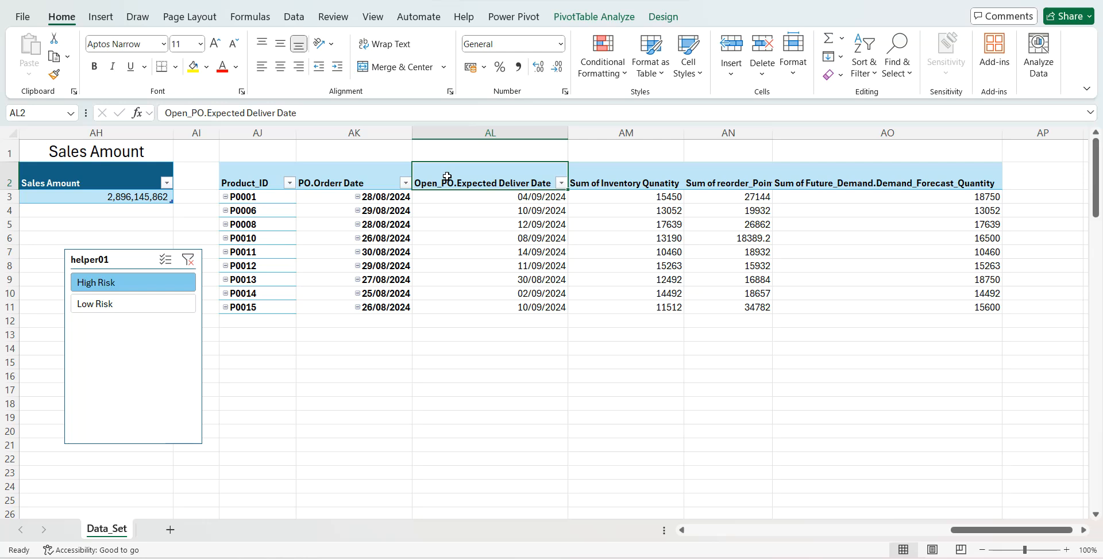
left_click_drag(207, 113, 123, 113)
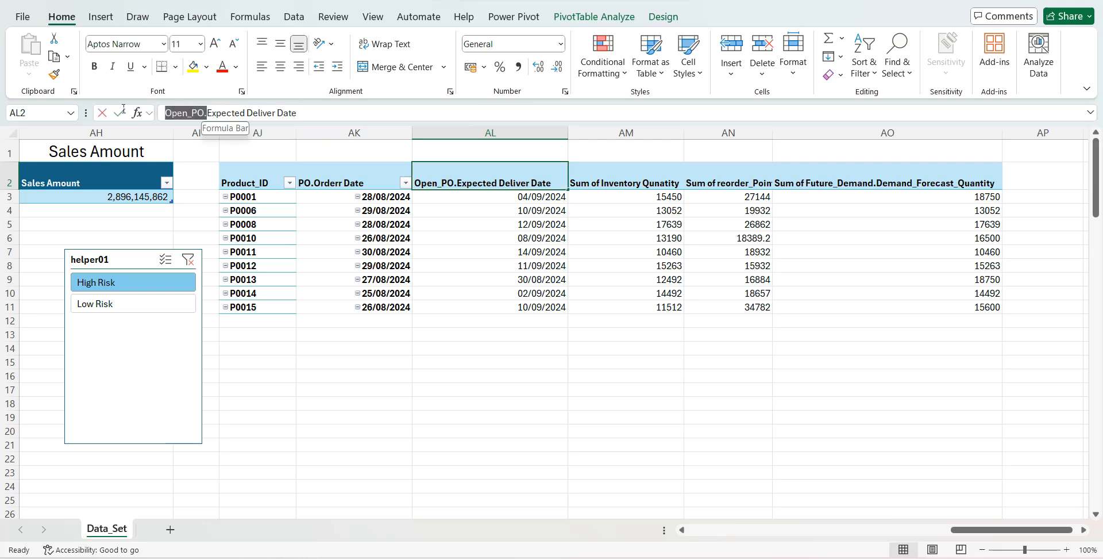
key("BackSpace")
key("Return")
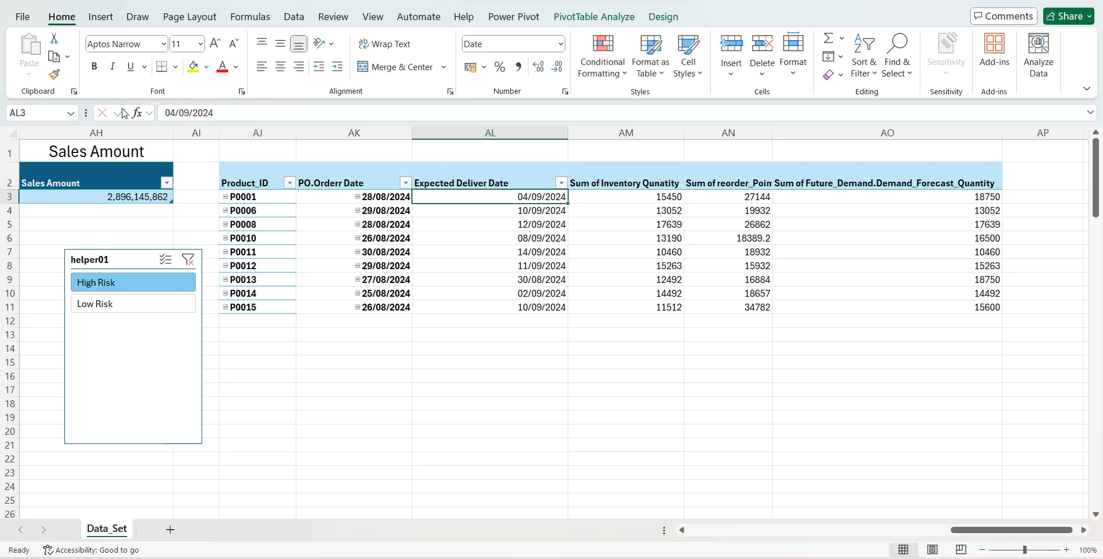
- Rename the PivotTable's Sum of Inventory Qunatity header in AM2 as Inventory Qunatity, preceded by a space to keep the name unique
left_click(595, 179)
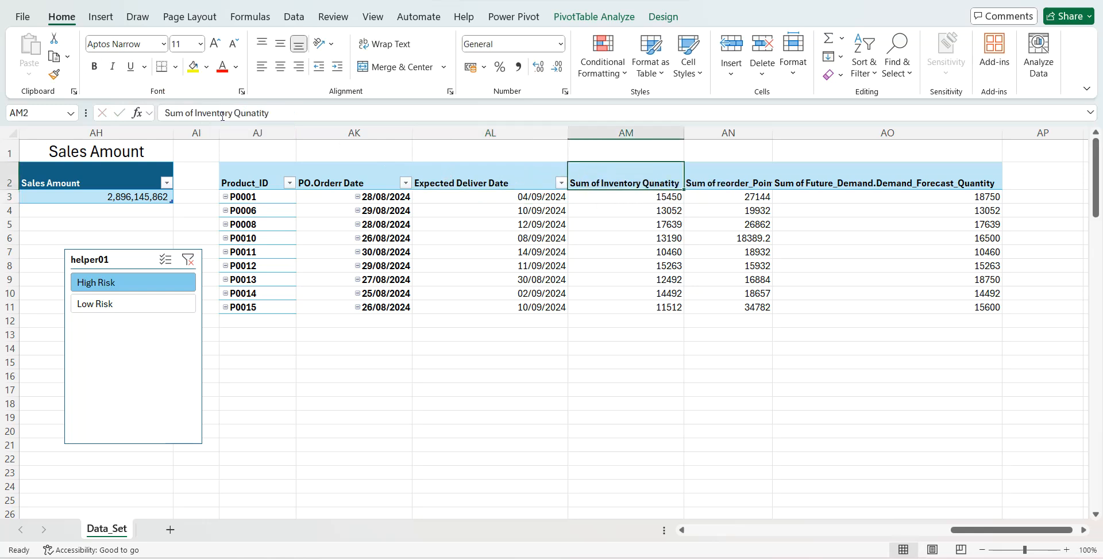
left_click_drag(195, 113, 159, 111)
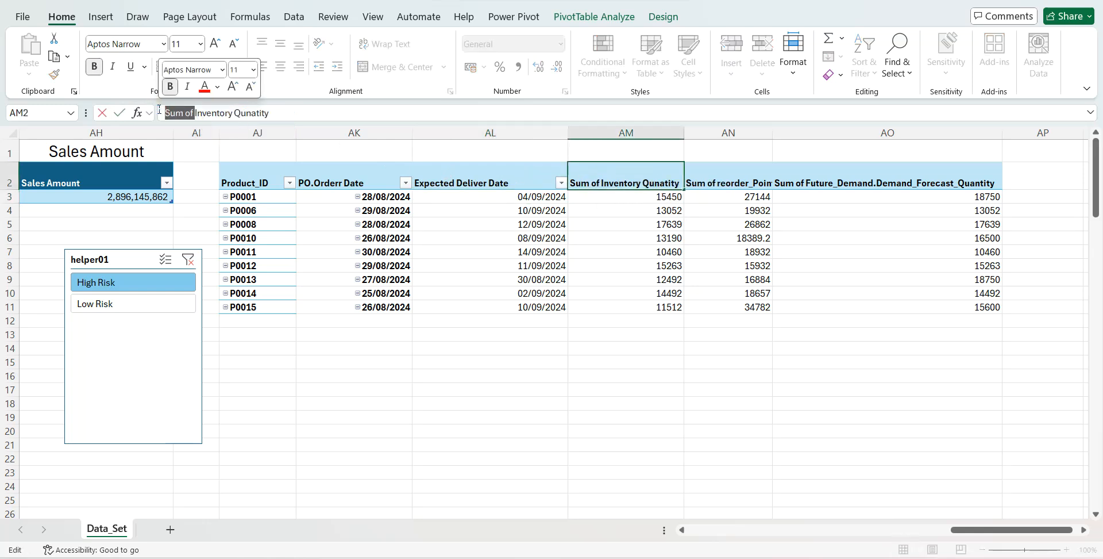
key("BackSpace")
key("Return")
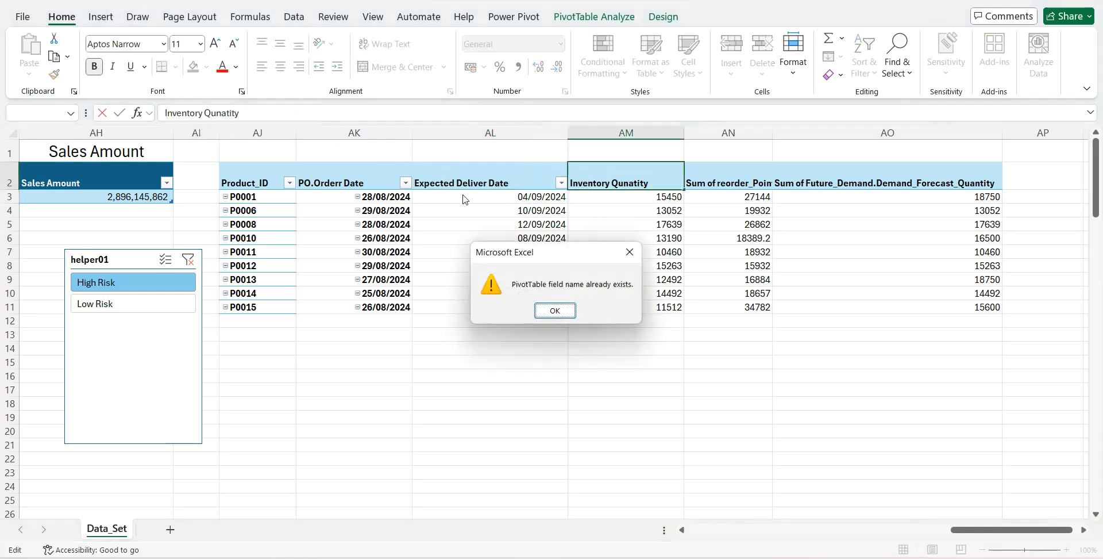
left_click(534, 311)
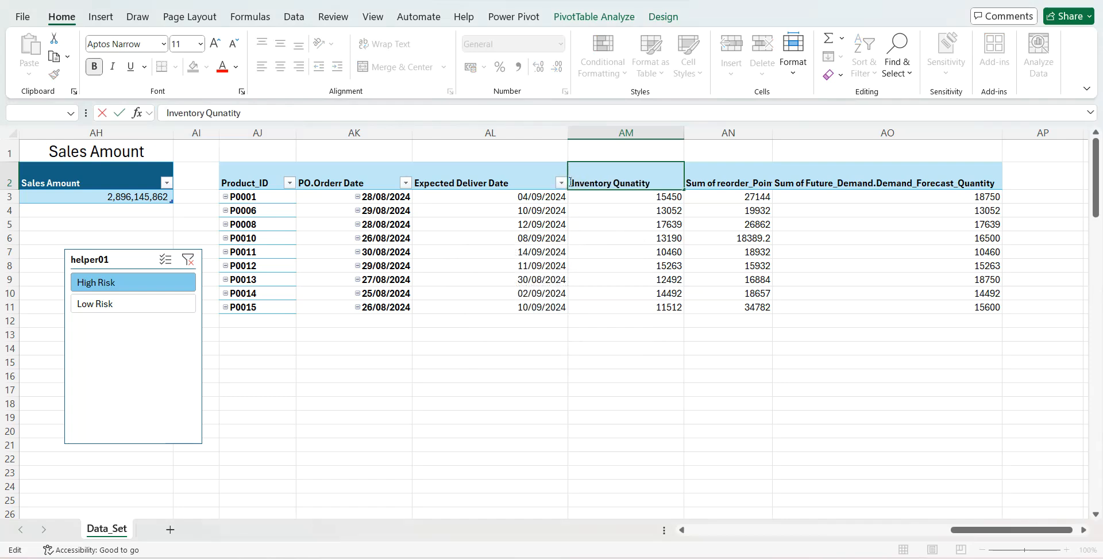
key("Return")
- Shorten the PivotTable headers in AN2 and AO2 to Reorder_Point and Demand_Forecast_Quantity
key("Right")
key("Up")
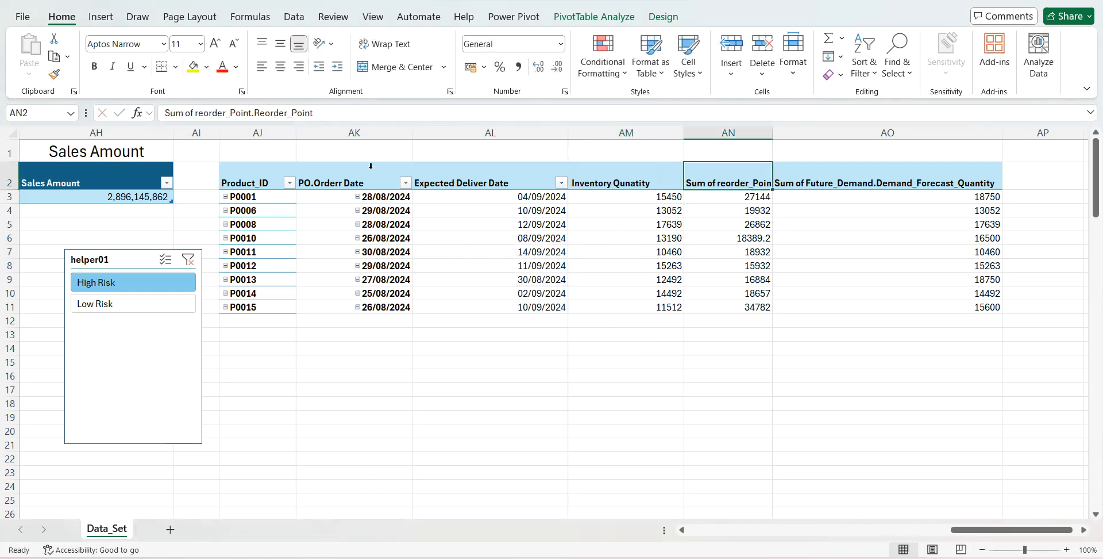
left_click_drag(253, 112, 144, 110)
key("BackSpace")
key("Return")
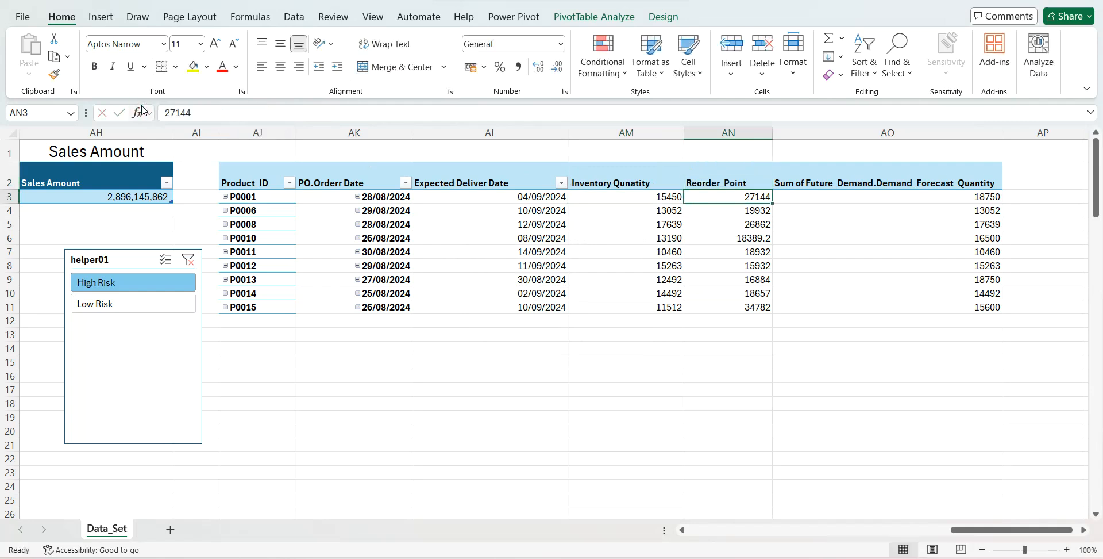
left_click(793, 179)
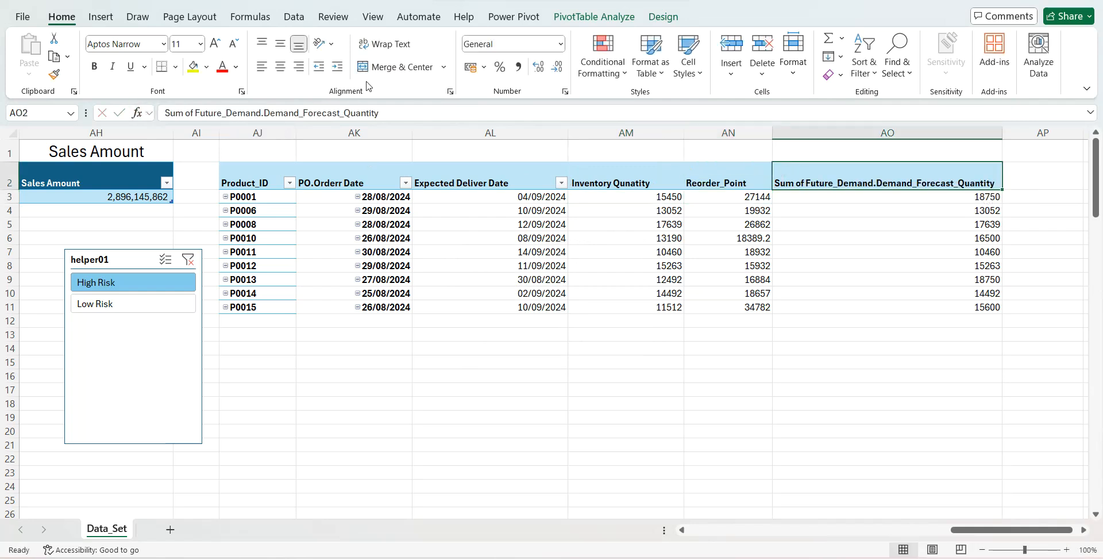
left_click_drag(263, 112, 158, 113)
key("BackSpace")
key("Return")
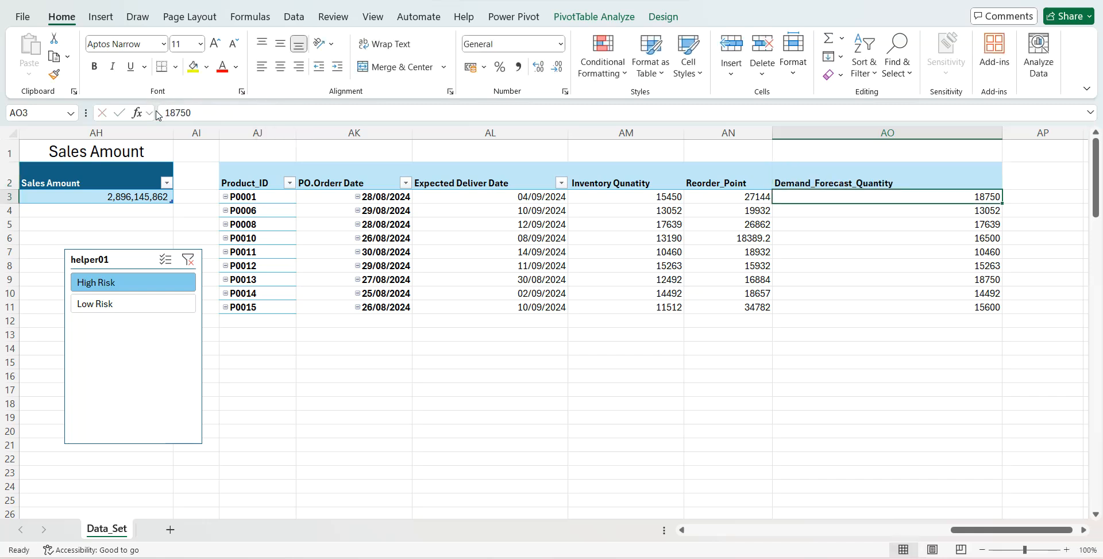
- Add a new worksheet after Data_Set and name it Dashboard
left_click(170, 528)
double_click(159, 528)
type("Das")
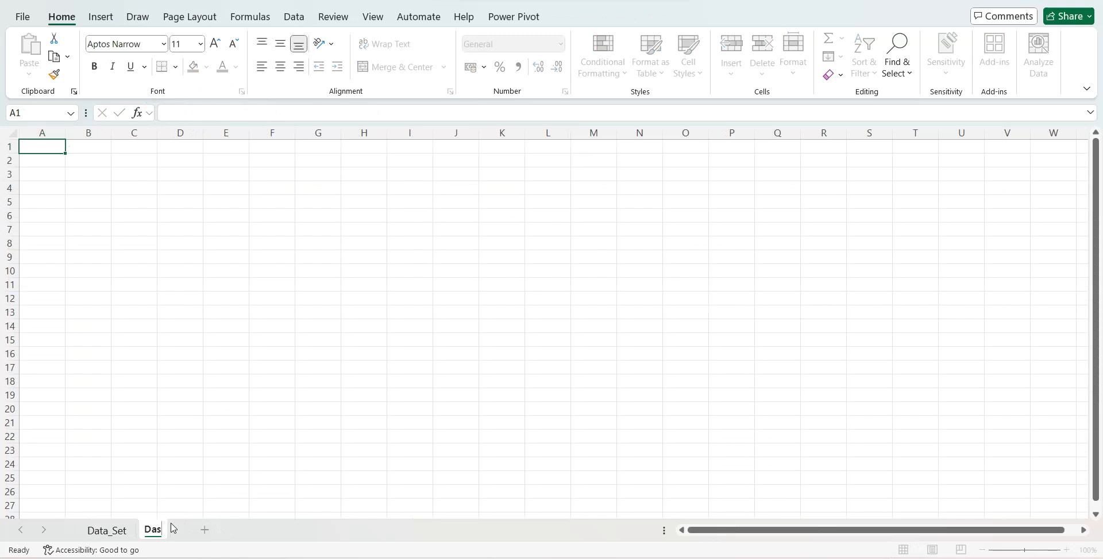
type("hboard")
key("Return")
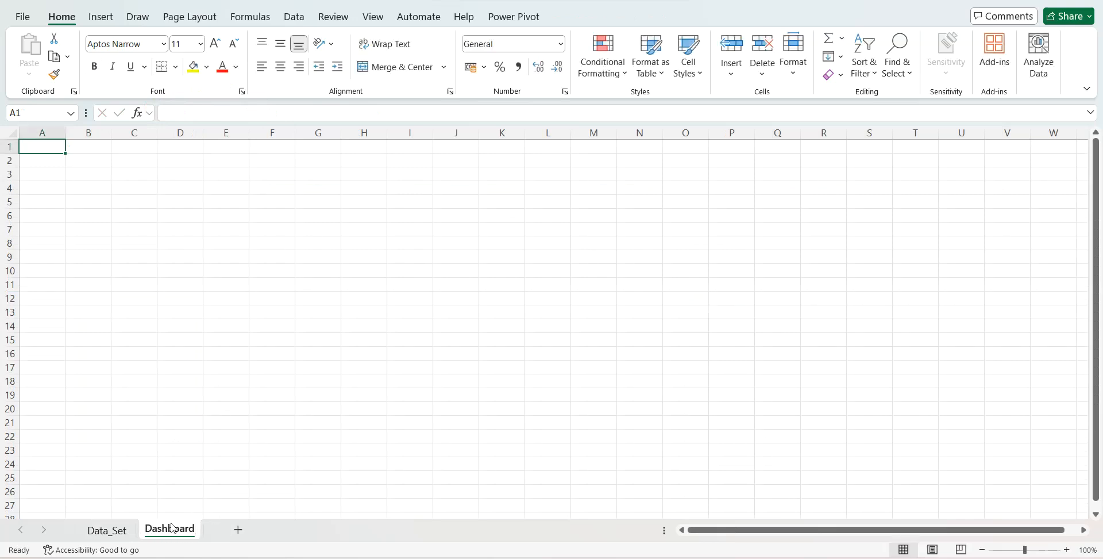
- Fill cells A1 to AB50 of the Dashboard sheet with a custom very dark navy colour
key("shift+Right")
key("shift+Right")
key("shift+Right")
key("shift+Right")
key("shift+Right")
key("shift+Right")
key("shift+Right")
key("shift+Right")
key("shift+Right")
key("shift+Right")
key("shift+Right")
key("shift+Right")
key("shift+Right")
key("shift+Right")
key("shift+Right")
key("shift+Right")
key("shift+Right")
key("shift+Right")
key("shift+Right")
key("shift+Right")
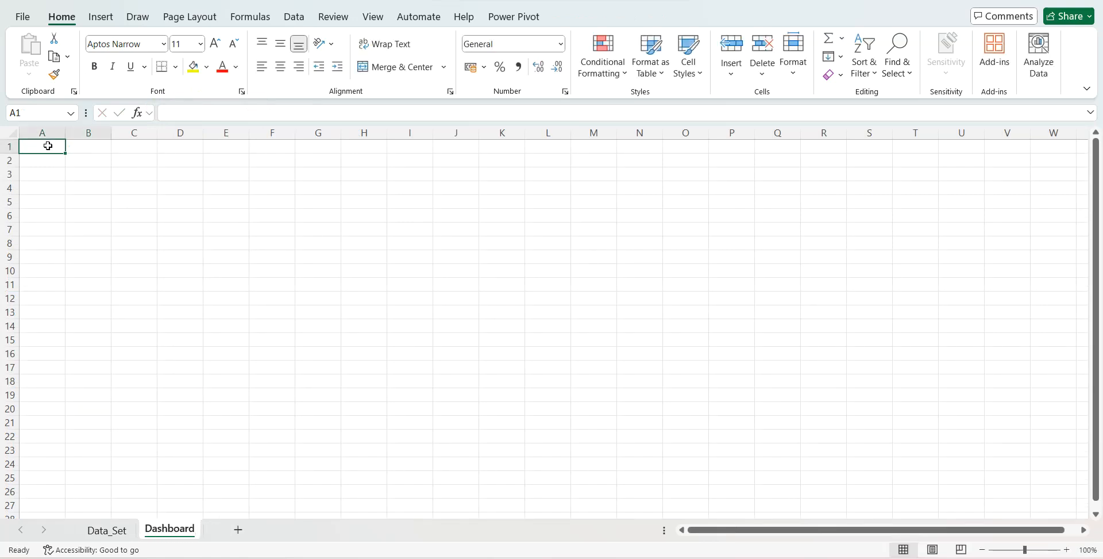
key("shift+Right")
key("shift+Down")
key("shift+Down")
key("shift+Down")
key("shift+Down")
key("shift+Down")
key("shift+Down")
key("shift+Down")
key("shift+Down")
key("shift+Down")
key("shift+Down")
key("shift+Down")
key("shift+Down")
key("shift+Down")
key("shift+Down")
key("shift+Down")
key("shift+Down")
key("shift+Down")
key("shift+Down")
key("shift+Down")
key("shift+Down")
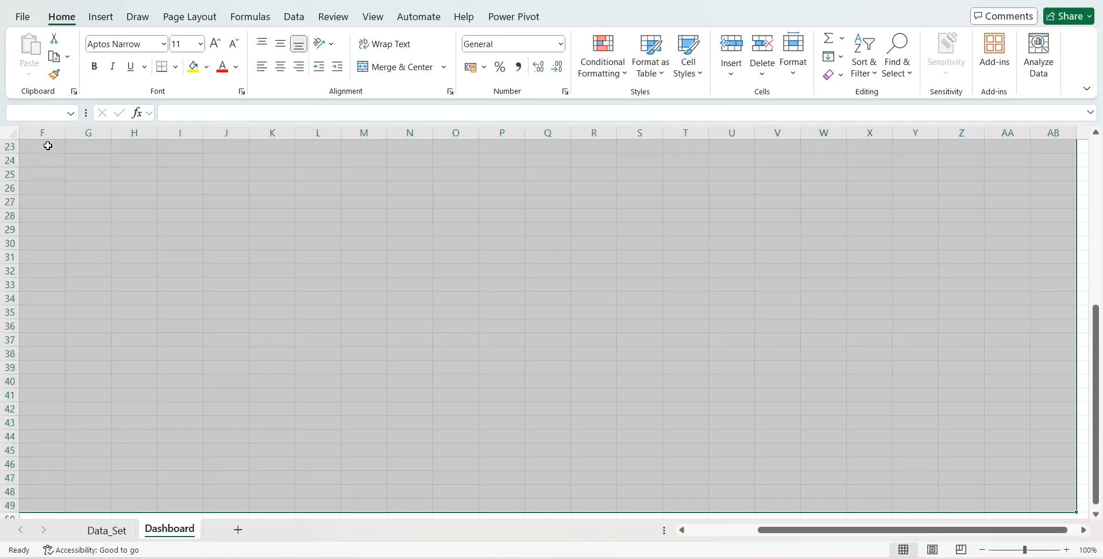
left_click(206, 67)
left_click(217, 244)
left_click(633, 212)
left_click_drag(652, 397, 615, 402)
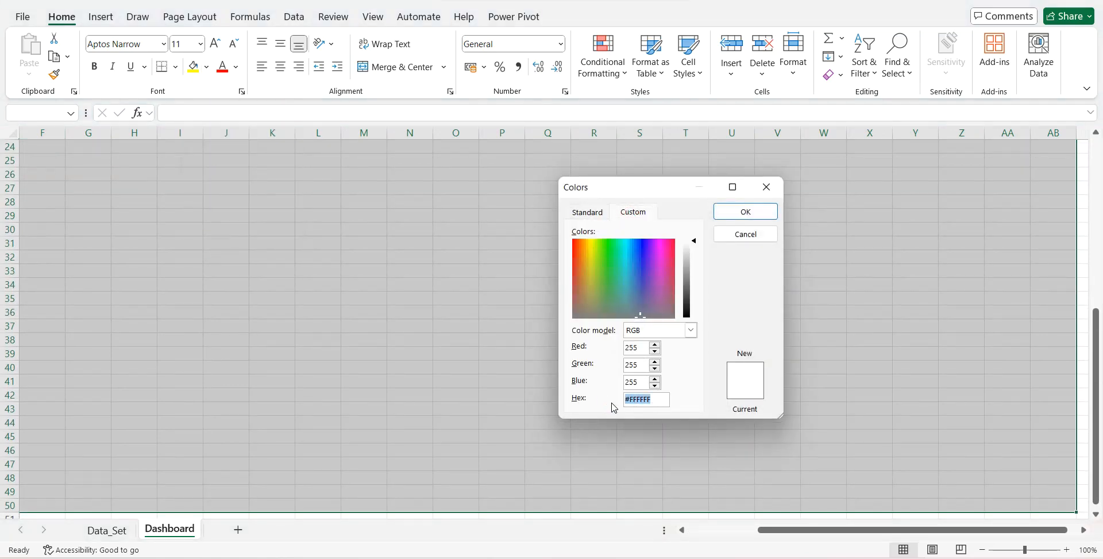
type("1F1D2B")
key("Return")
left_click(137, 273)
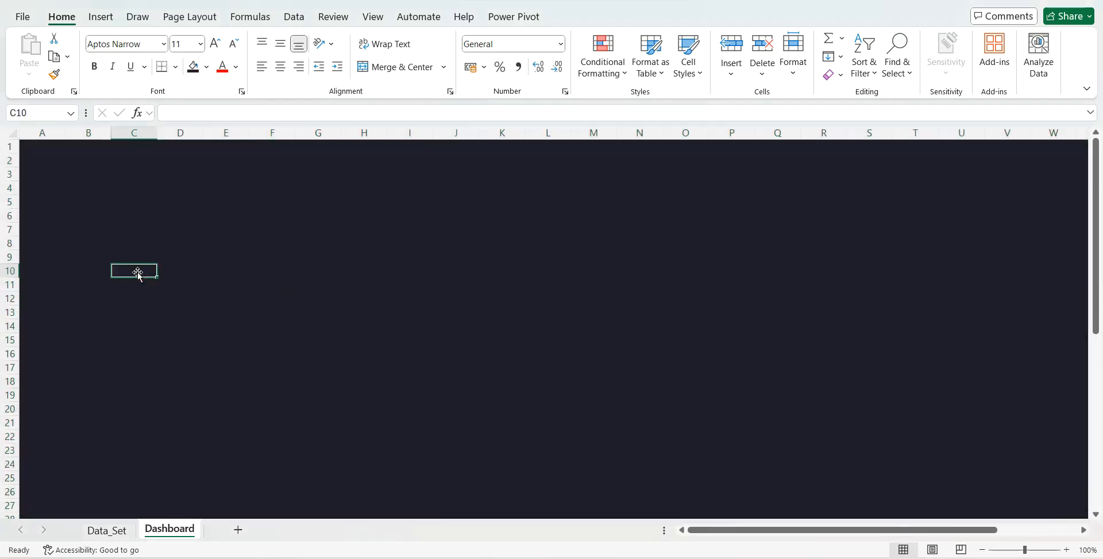
- Draw a rectangle on the Dashboard sheet and set its height to 5.24 cm and width to 6.96 cm
left_click(103, 17)
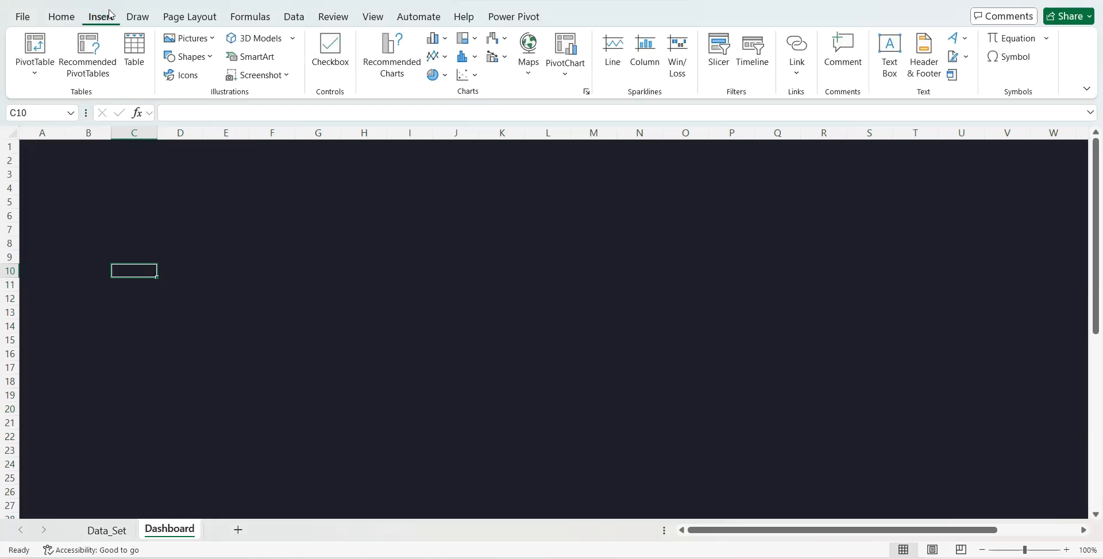
left_click(214, 39)
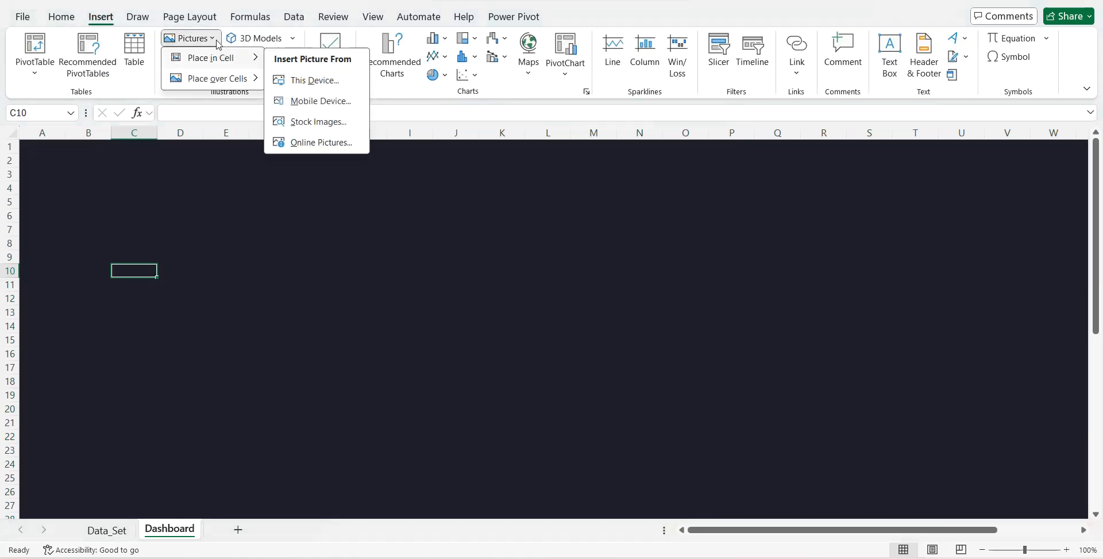
left_click(217, 40)
left_click(212, 57)
left_click(210, 92)
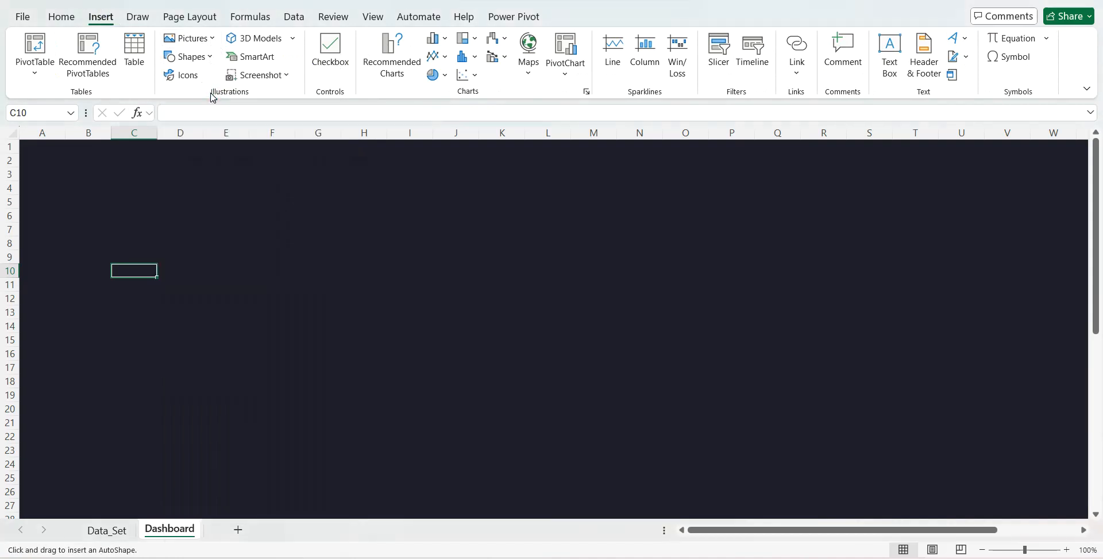
left_click_drag(74, 232, 249, 333)
left_click(888, 44)
type("5.24")
key("Tab")
type("6.96")
key("Return")
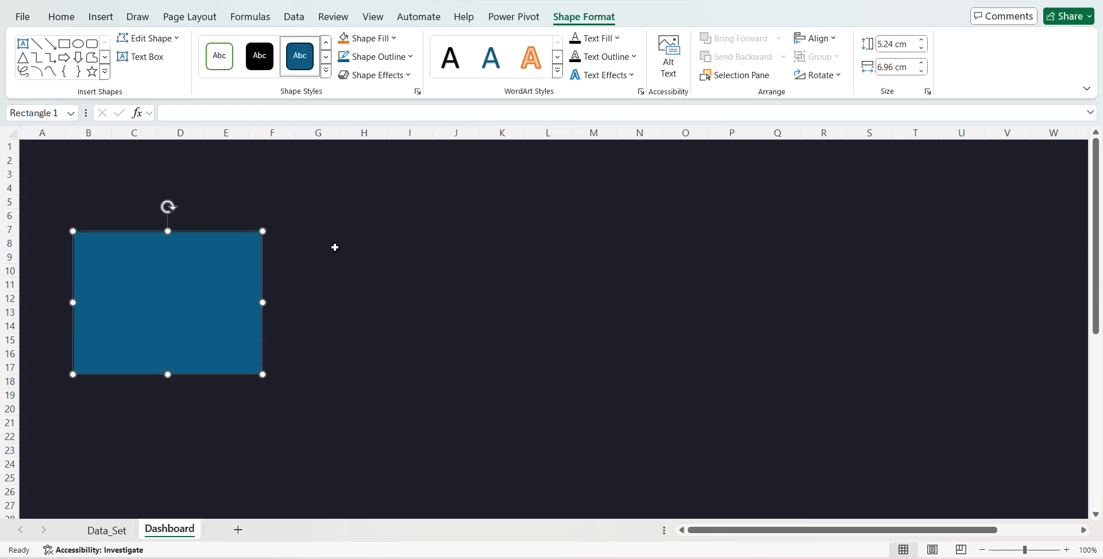
- Move the rectangle to columns A to D from row 5, place a copy beside it, and set the copy's width to 19.06 cm
left_click_drag(197, 280, 335, 240)
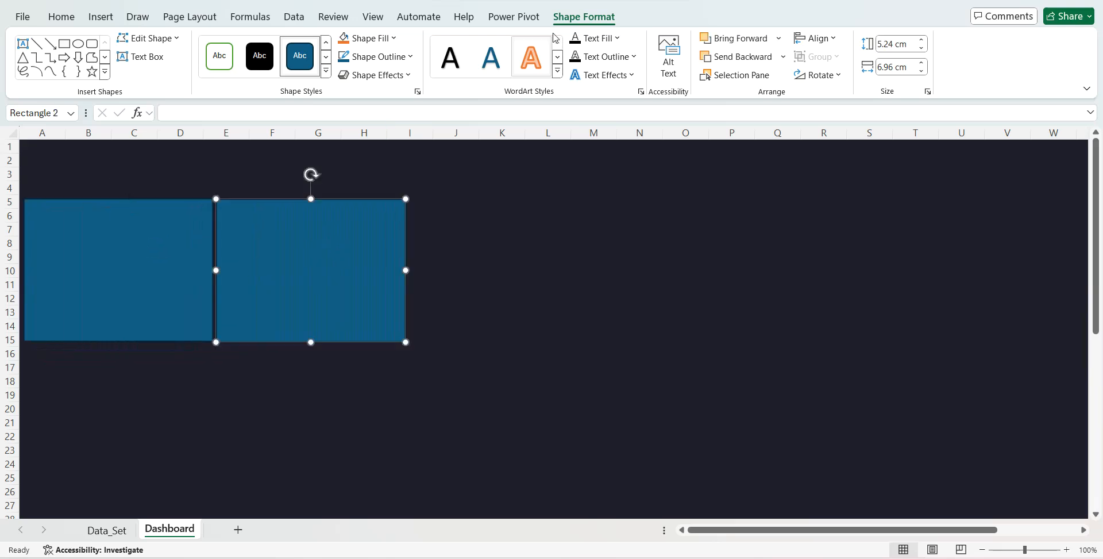
left_click(894, 67)
type("19")
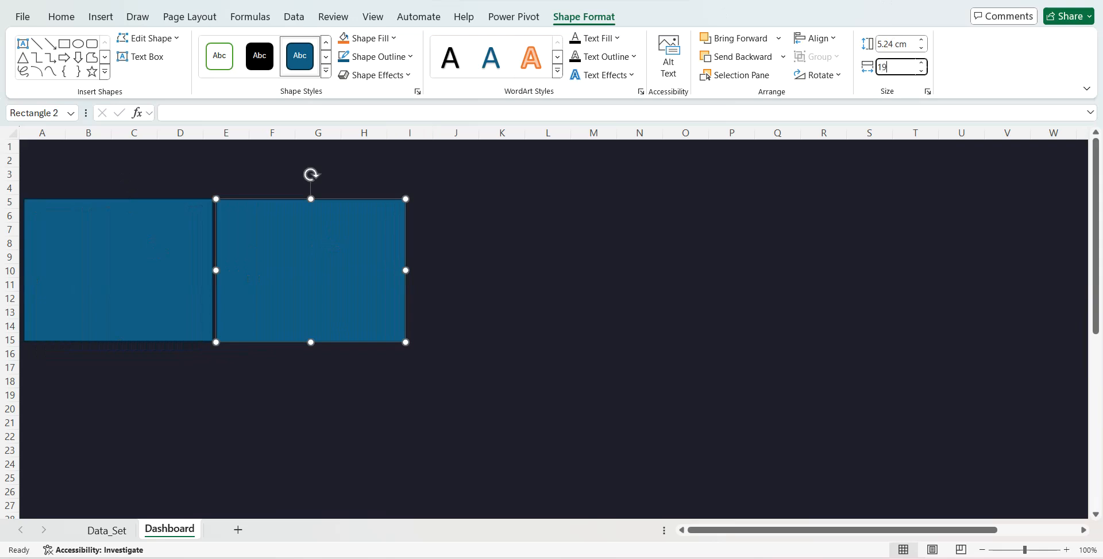
type(".06")
key("Return")
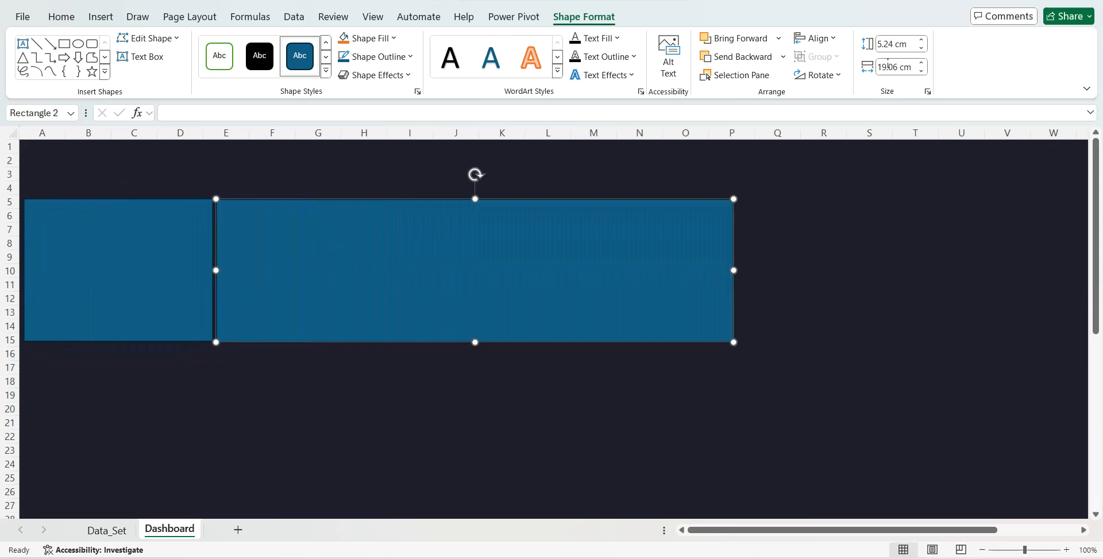
- Fill the narrow rectangle over columns A to D with custom colour 262836 and remove its outline
left_click(156, 257)
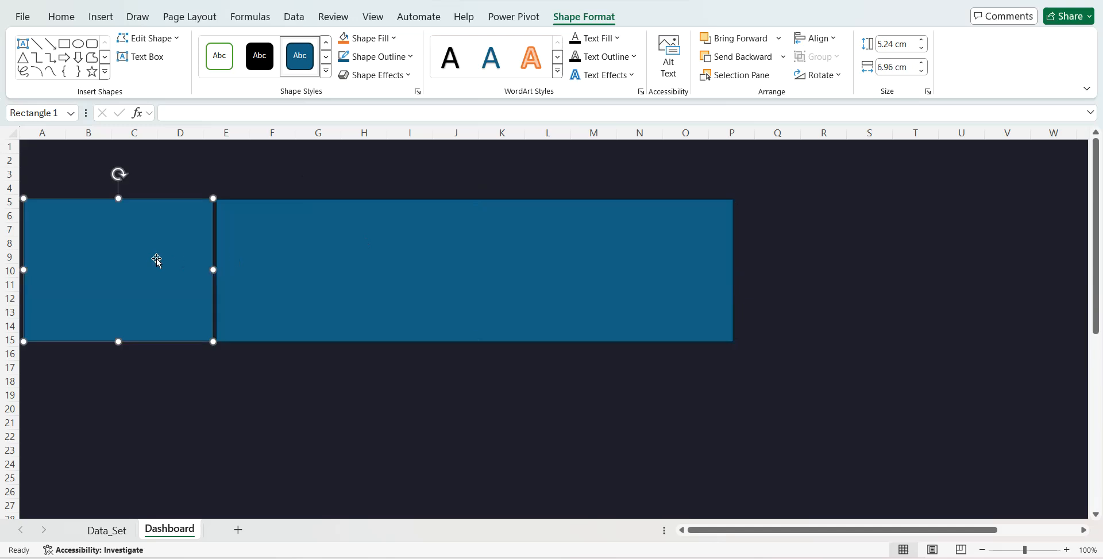
left_click(391, 38)
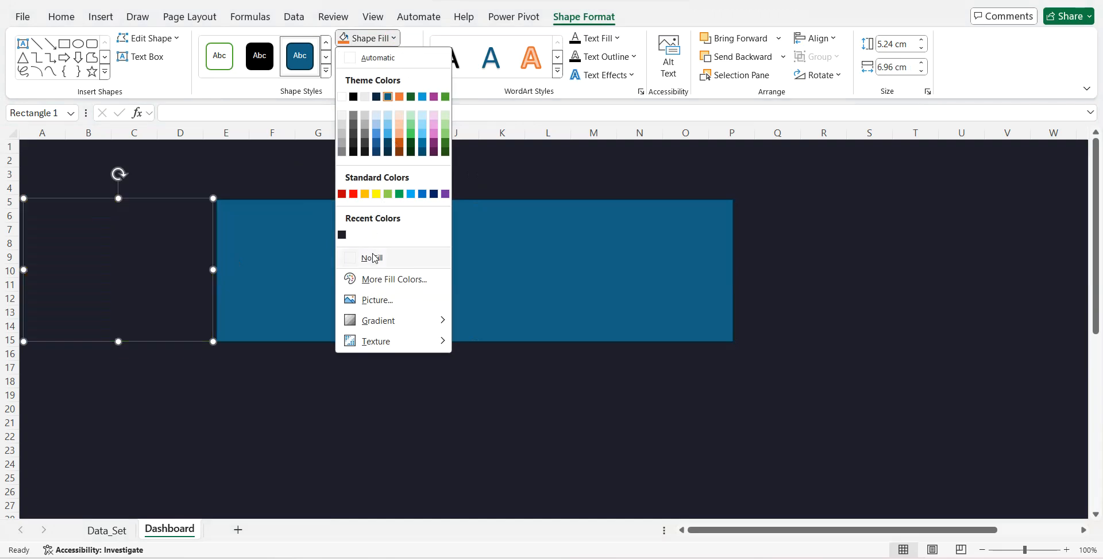
left_click(387, 279)
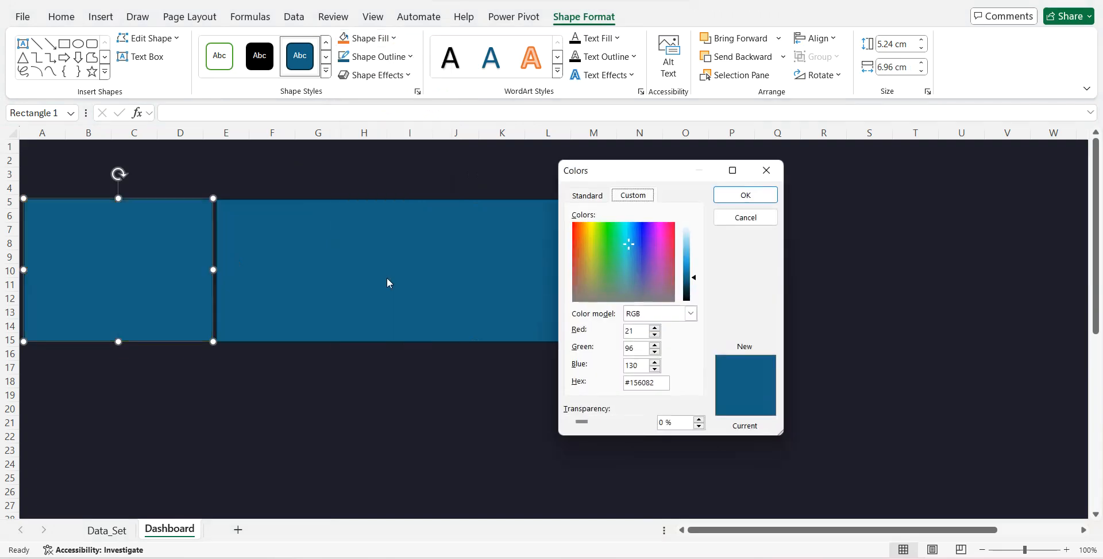
double_click(659, 379)
key("BackSpace")
type("262836")
key("Return")
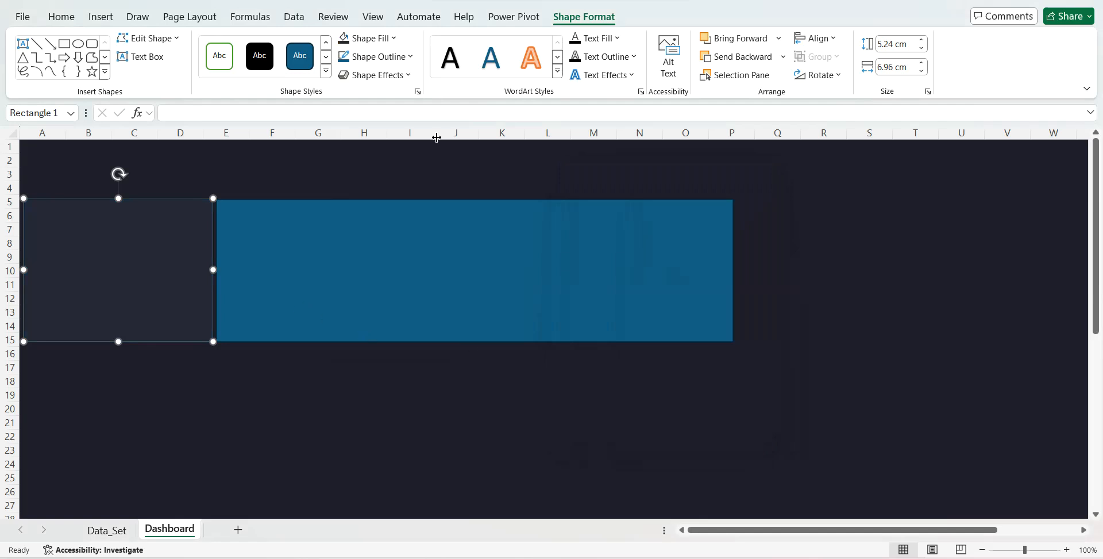
left_click(405, 58)
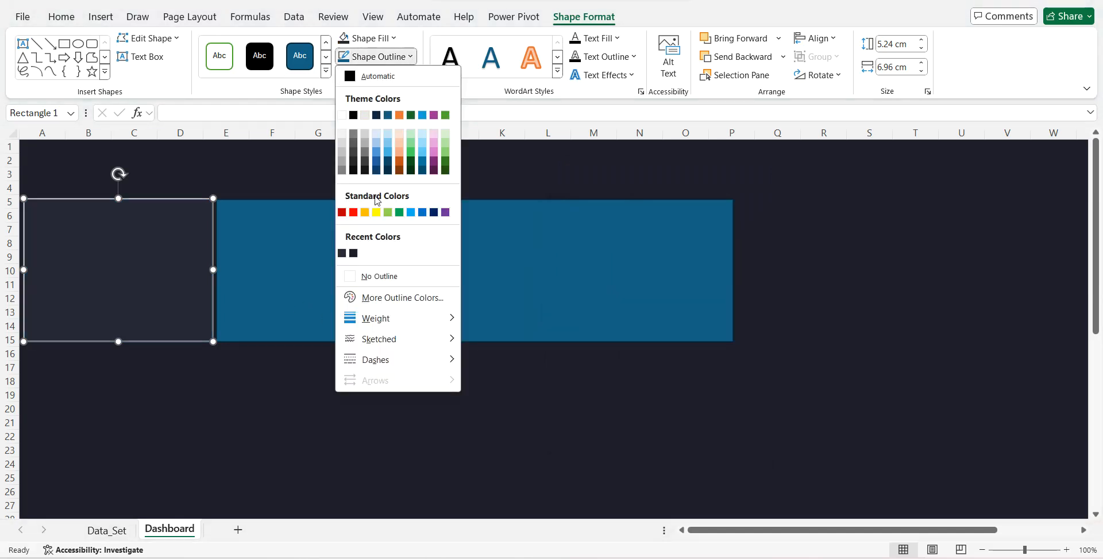
left_click(376, 277)
- Give the wide rectangle beside it the same dark fill and remove its outline
left_click(347, 264)
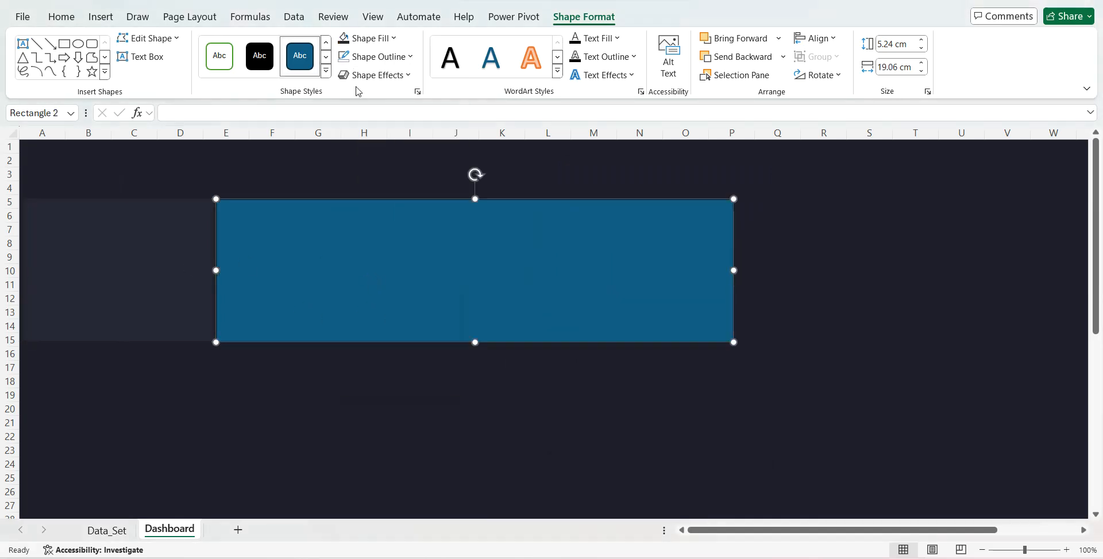
left_click(344, 45)
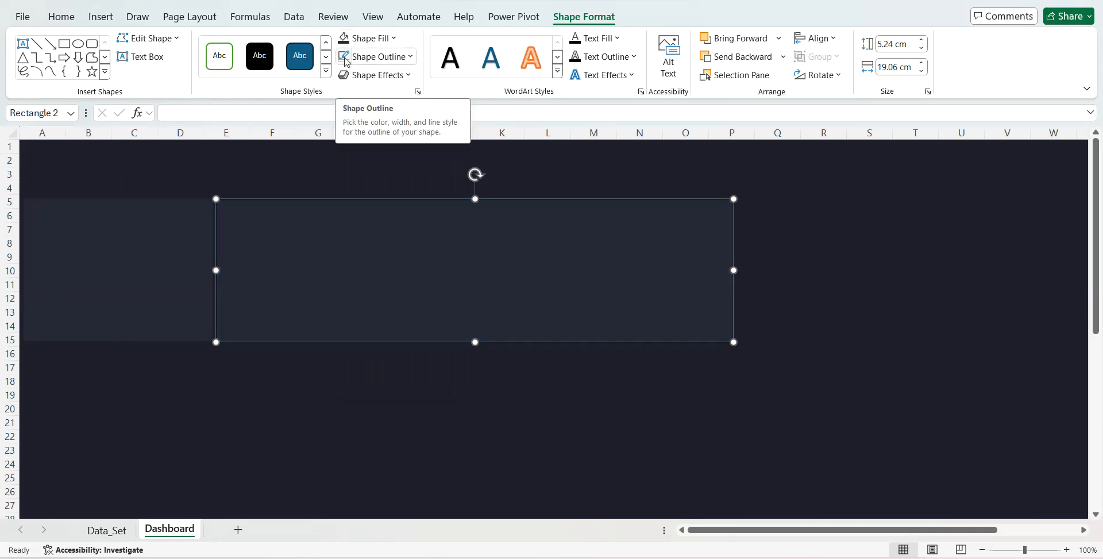
left_click(345, 57)
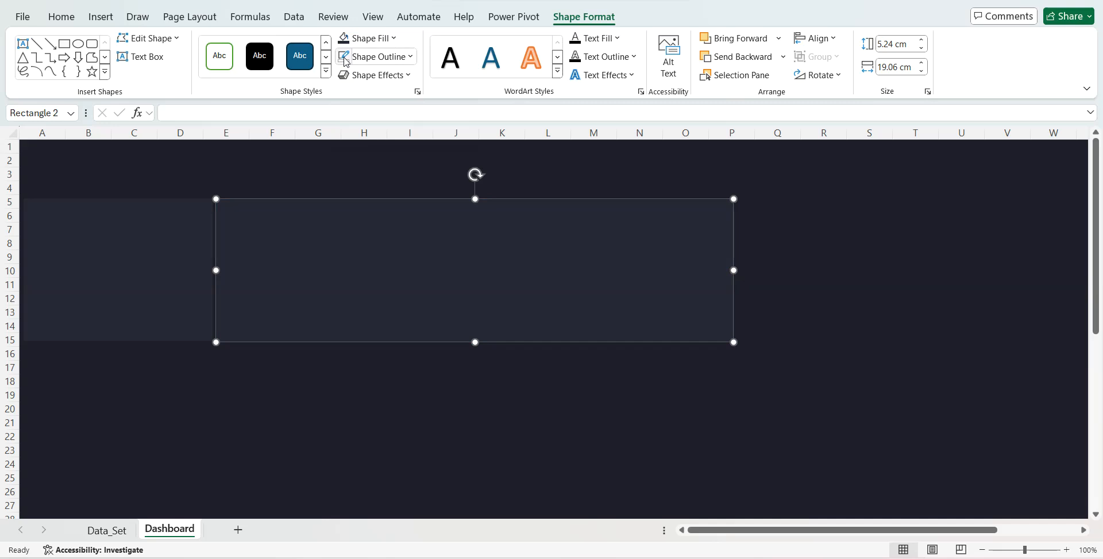
- Duplicate the narrow rectangle, place the copy directly below from row 16, and set its size to 9.57 cm high and 14.9 cm wide
left_click(154, 236)
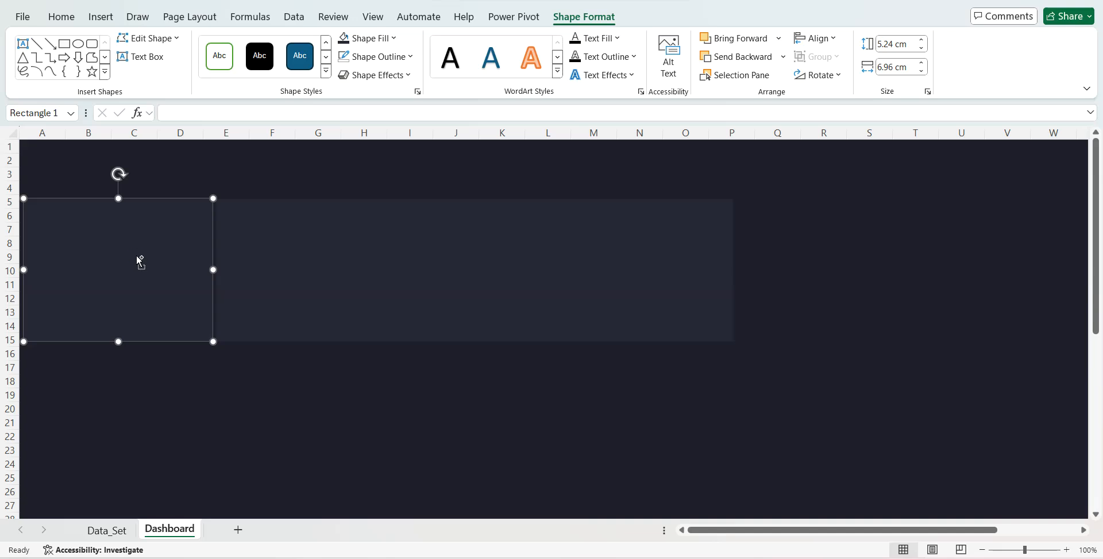
key("ctrl+d")
left_click_drag(137, 257, 125, 391)
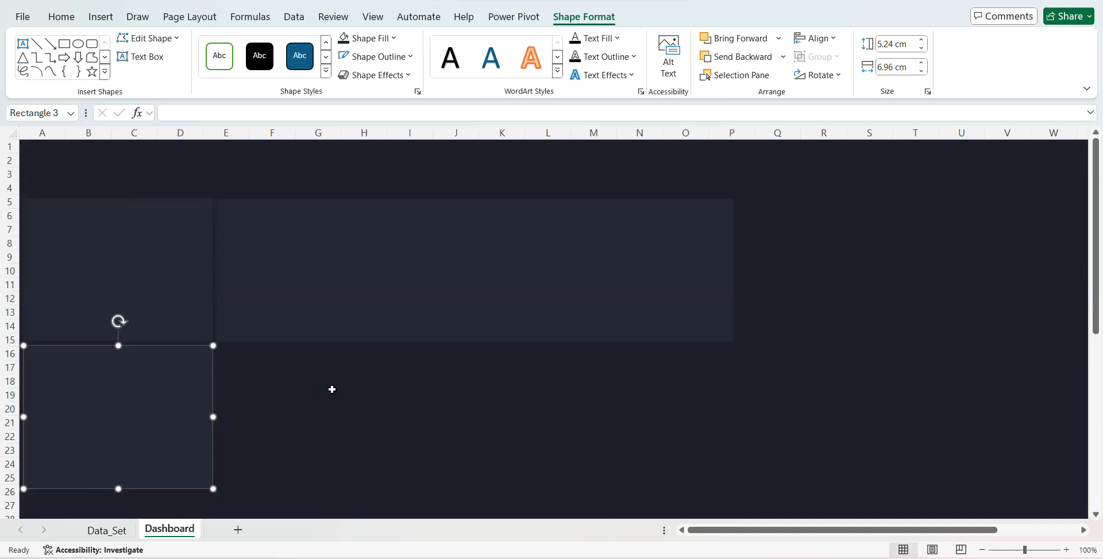
left_click(897, 44)
type("6")
type(".57")
key("Tab")
type("14.9")
key("Return")
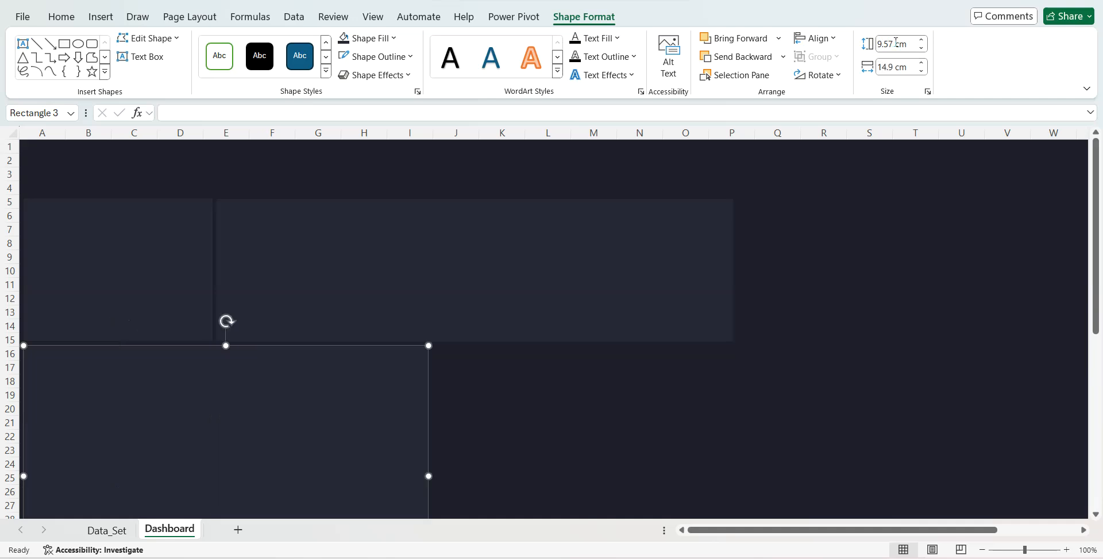
- Duplicate the 14.9 cm wide rectangle, place the copy beside it starting at column J, and set its width to 10.8 cm
key("ctrl+d")
left_click_drag(299, 401, 695, 395)
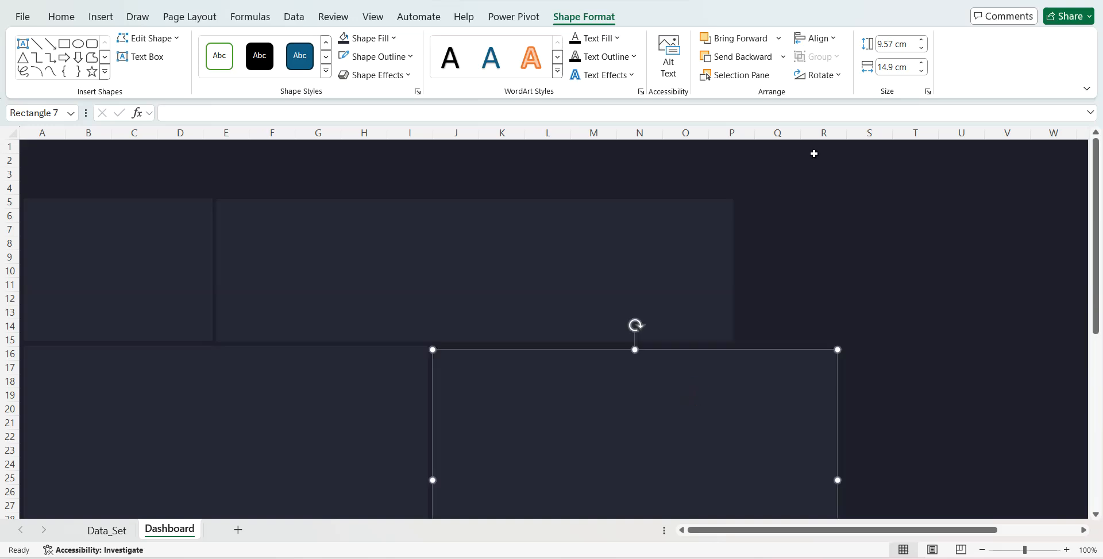
left_click(896, 68)
type("10.8")
key("Return")
- Duplicate the 10.8 cm wide rectangle, place the copy beside it starting at column P, and set its width to 6.89 cm
key("ctrl+d")
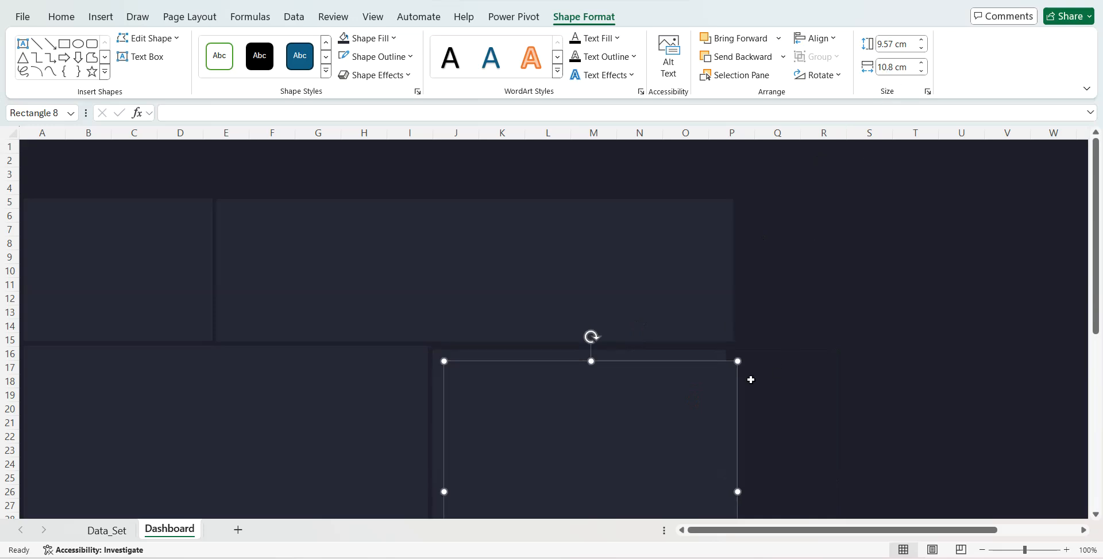
left_click_drag(677, 411, 935, 401)
left_click(898, 66)
type("6.89")
key("Return")
- Place a copy of the 6.89 cm wide rectangle further along the lower row, near column T, and set its width to 5.57 cm
left_click_drag(800, 409, 963, 401)
left_click(888, 67)
type("5.57")
key("Return")
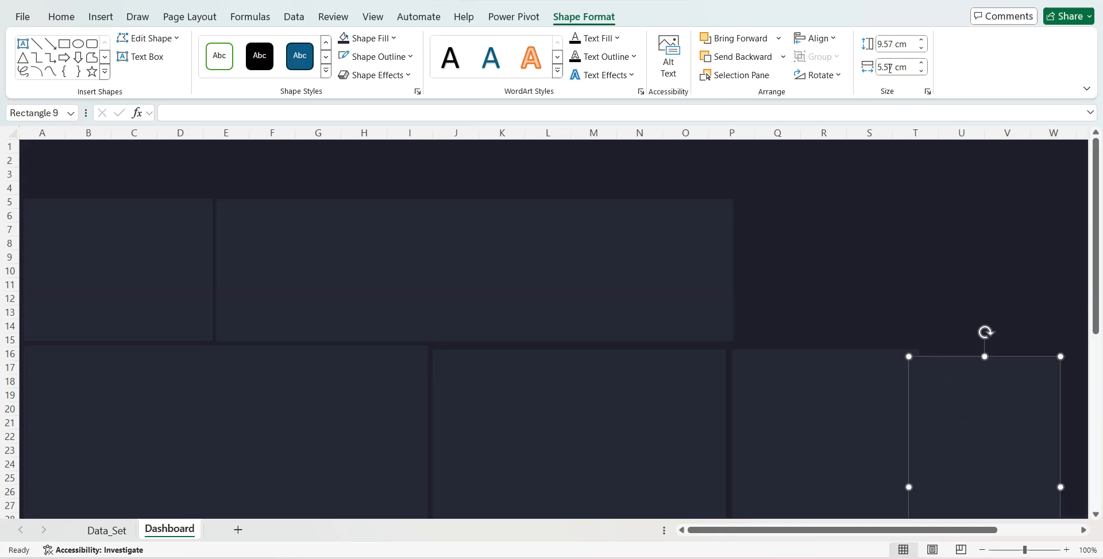
- Move the 5.57 cm wide rectangle beside the 6.89 cm wide one, and align the tops of all four lower-row rectangles
left_click_drag(942, 397, 956, 387)
left_click(758, 431, "shift")
left_click(574, 424, "shift")
left_click(410, 420, "shift")
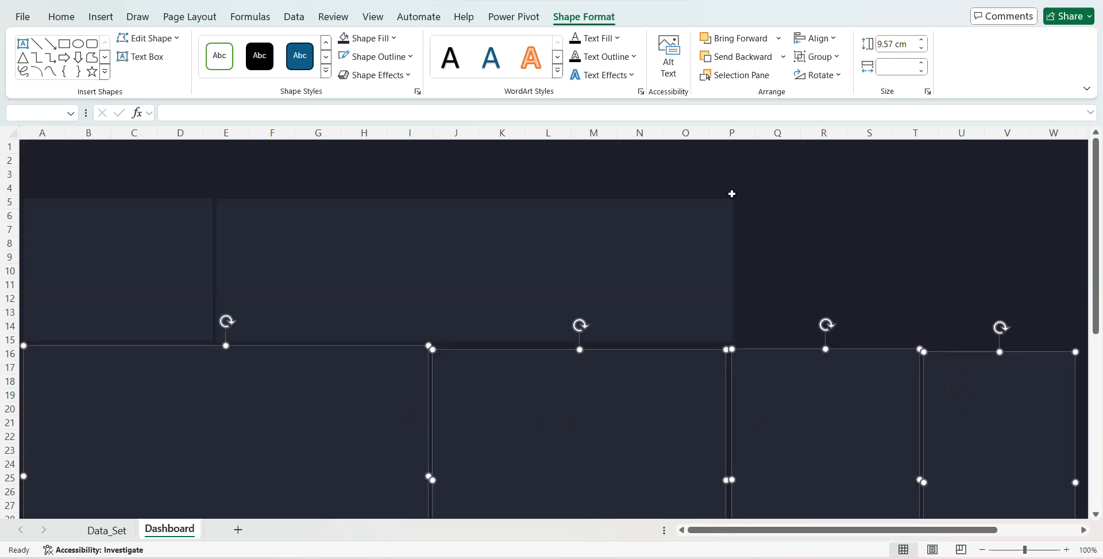
left_click(829, 40)
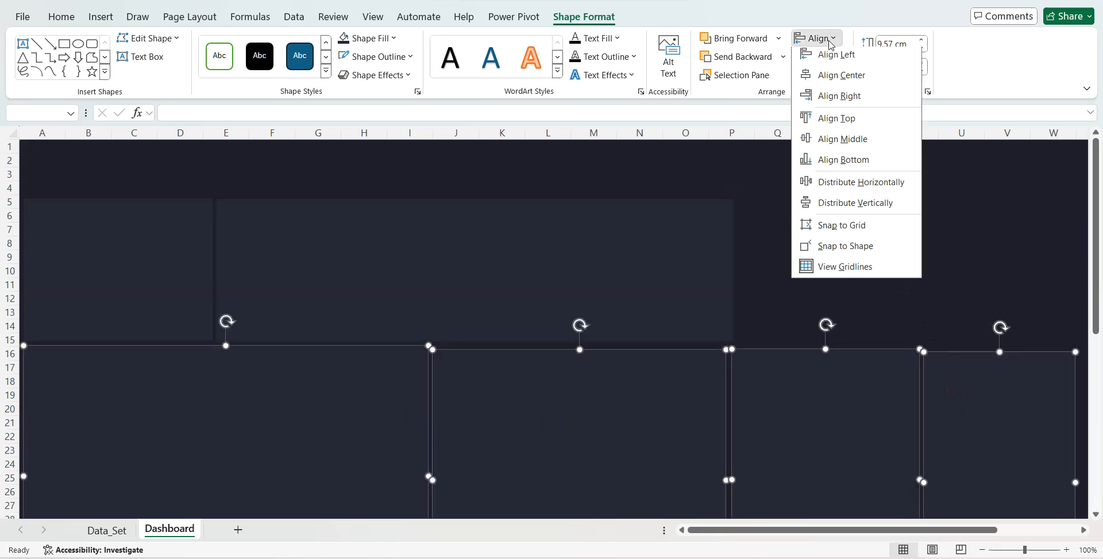
left_click(826, 121)
left_click(823, 288)
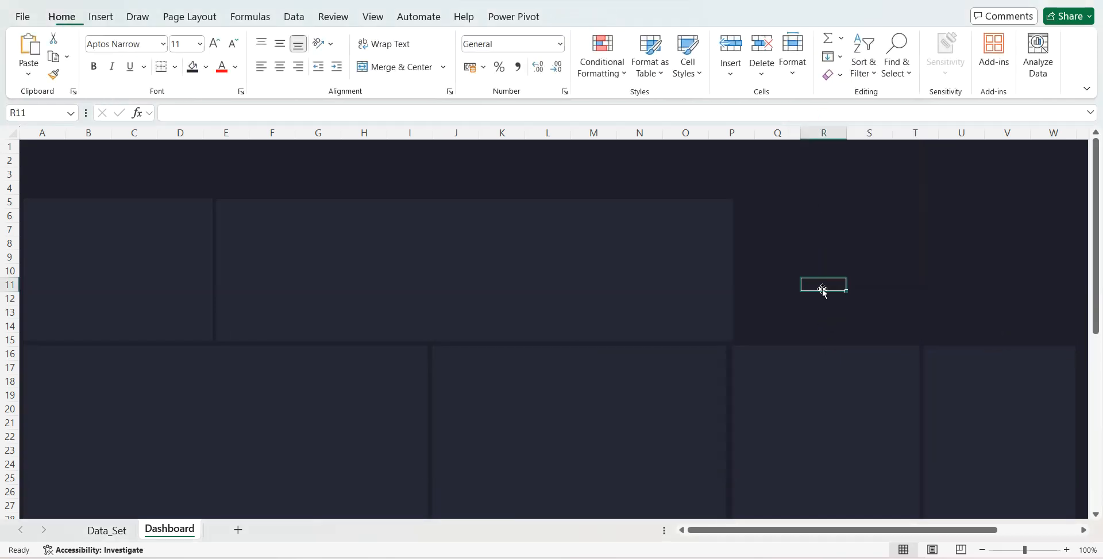
- Nudge the 6.89 cm and 5.57 cm wide rectangles slightly to the left to tighten the lower row's gaps
left_click(791, 389)
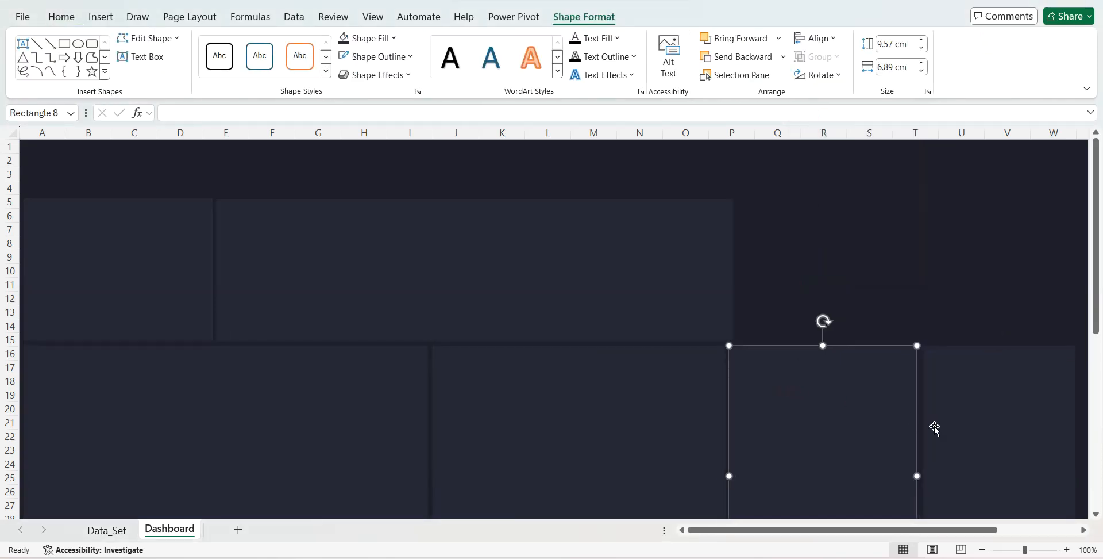
left_click(958, 414)
key("alt+w")
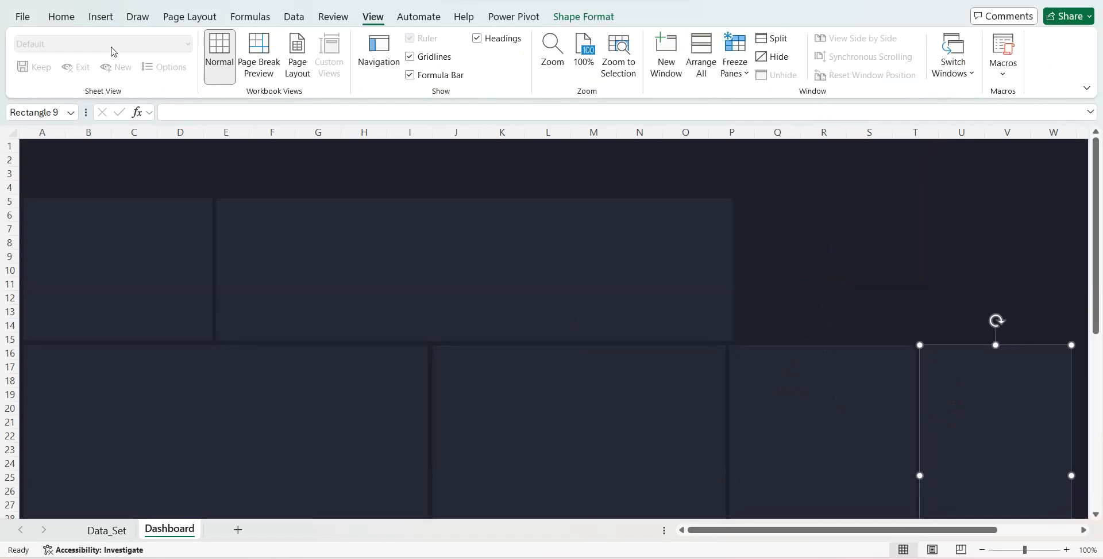
- Insert a text box spanning about columns B to F, rows 17 to 19, containing "High Risk Inventory List"
left_click(101, 17)
left_click(889, 55)
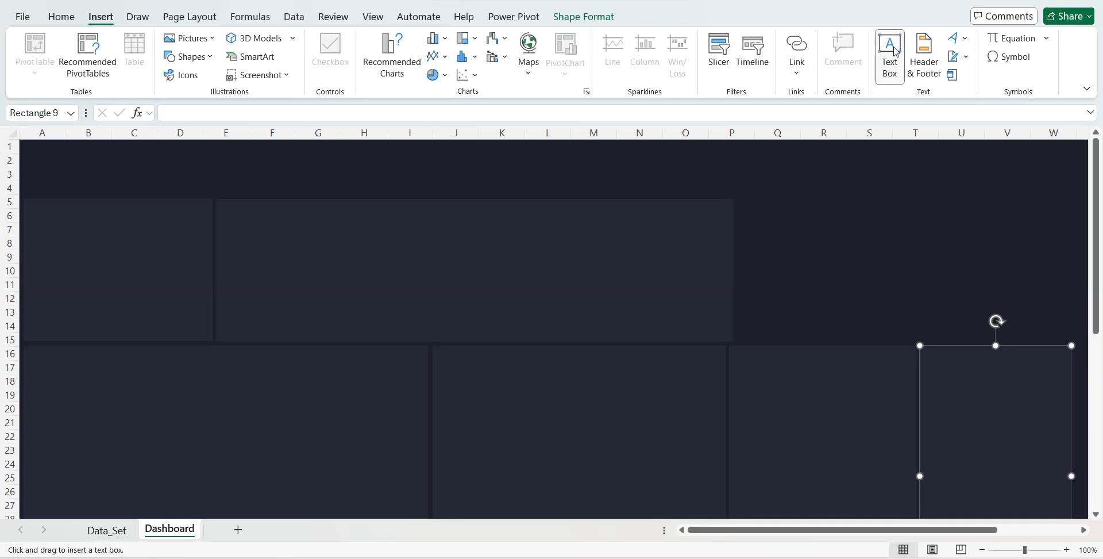
left_click_drag(225, 394, 286, 395)
type("Hi")
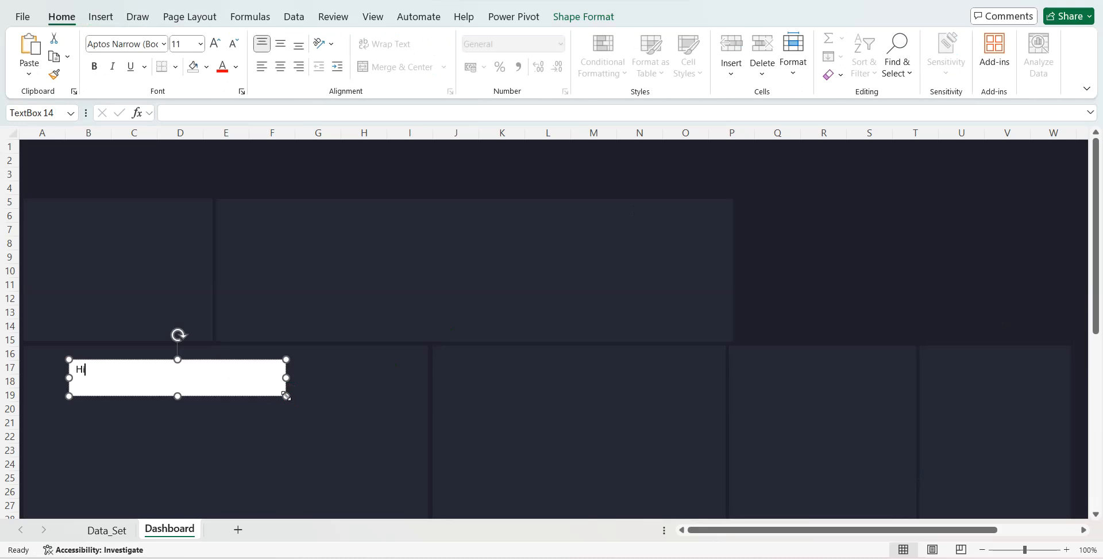
type("gh Risk Inventory List")
- Set the High Risk Inventory List text to font size 24 and make it bold
key("alt+h")
type("fs")
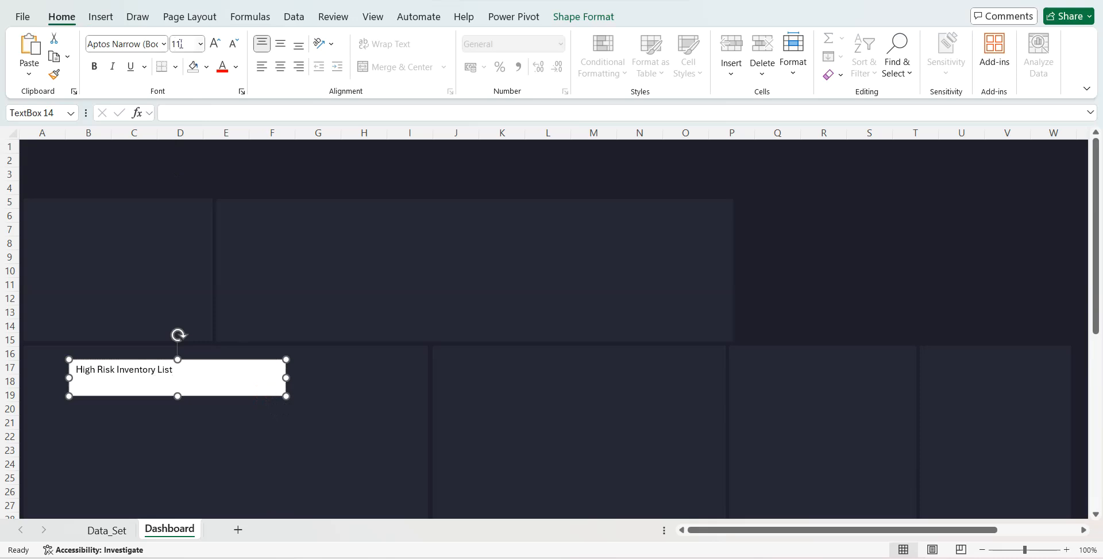
type("324")
key("Tab")
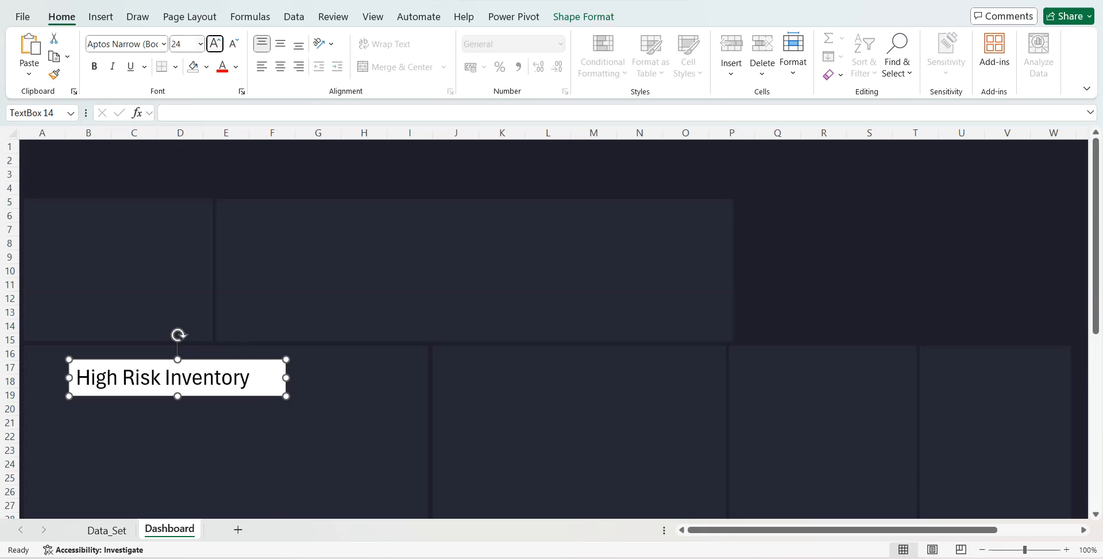
left_click(94, 67)
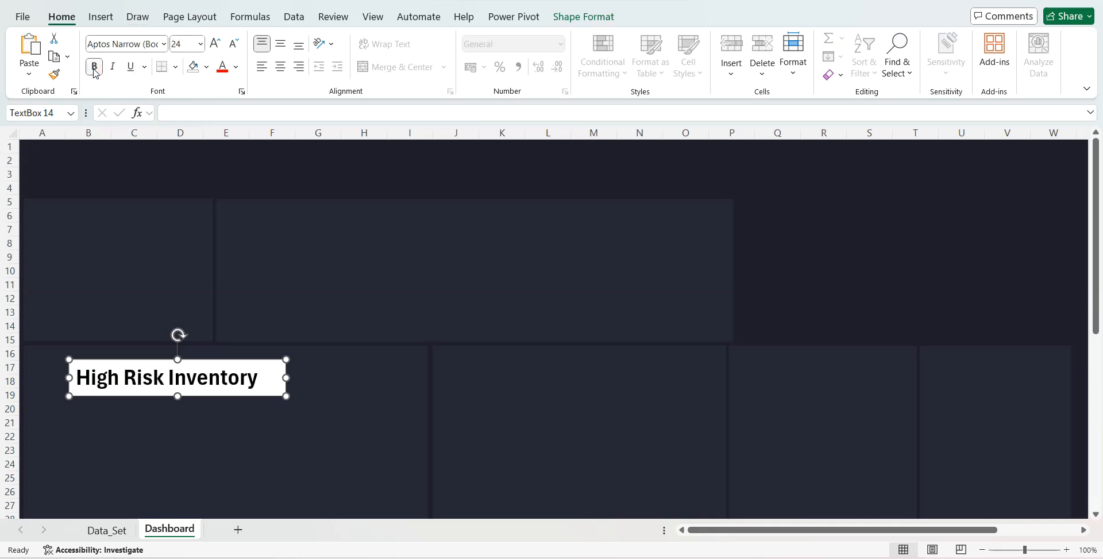
- Show the shape formatting options for the High Risk Inventory List text box
left_click(579, 17)
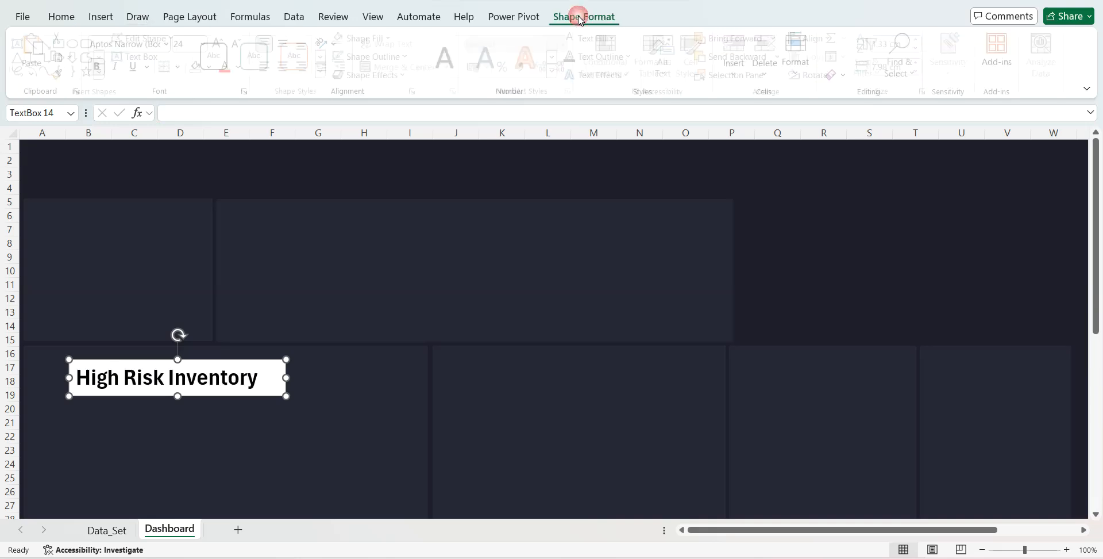
- Make the High Risk Inventory List text box transparent with white text and widen it to 10.1 cm
left_click(343, 44)
left_click_drag(286, 377, 343, 380)
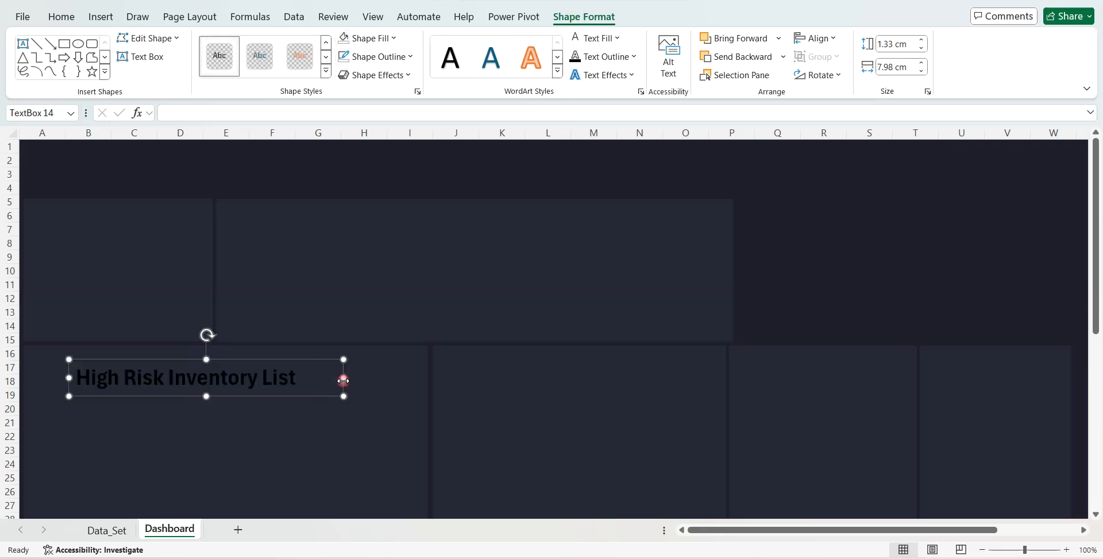
left_click(578, 40)
- Duplicate the High Risk Inventory List text box above the cards and replace its text with "Supply Chain & Inventory Management Dashboard"
key("ctrl+d")
left_click_drag(308, 368, 197, 152)
key("BackSpace")
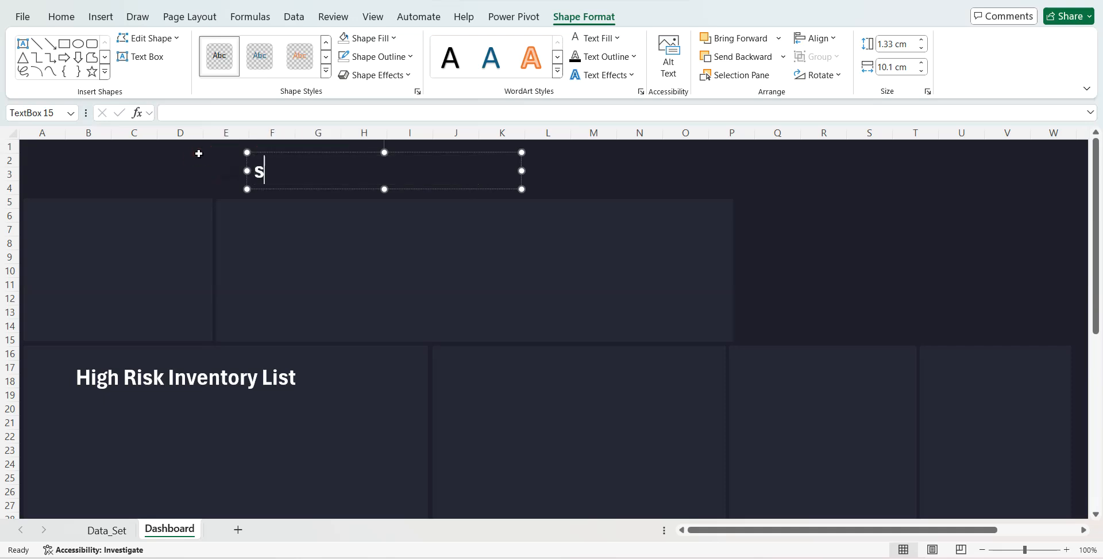
type("Supply Chain ")
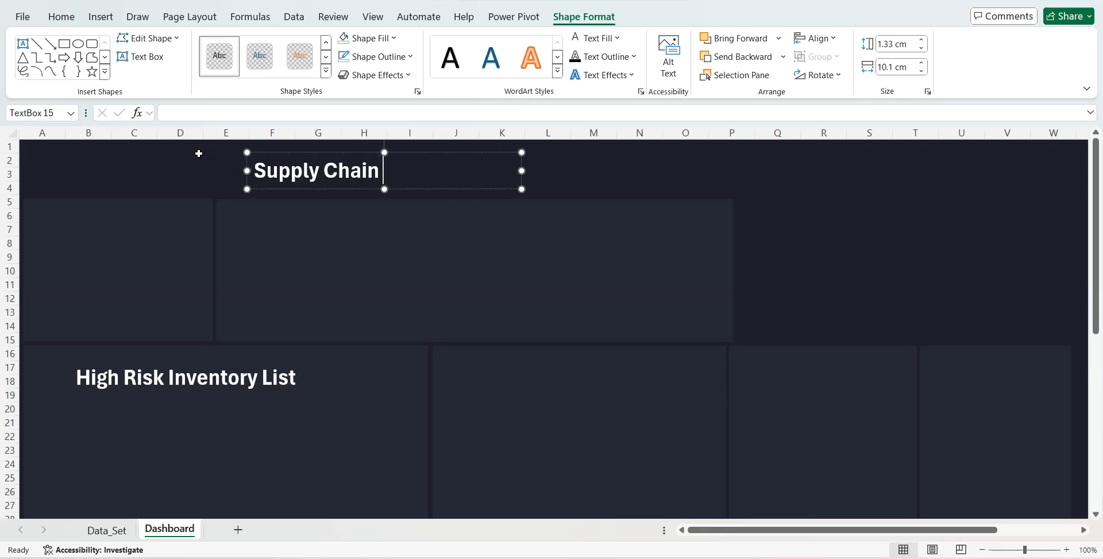
type("& Invent")
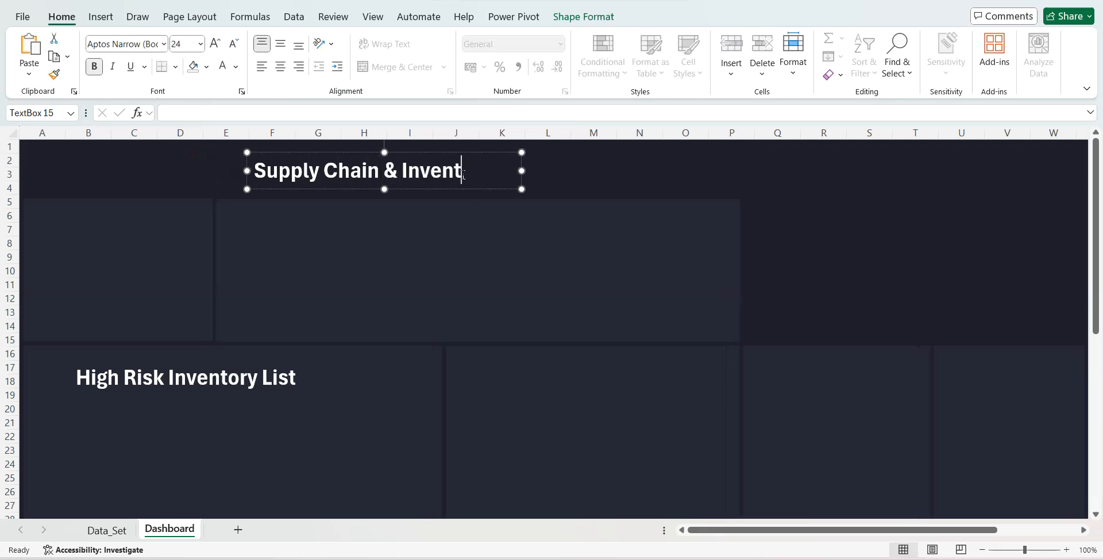
type("ory Mana")
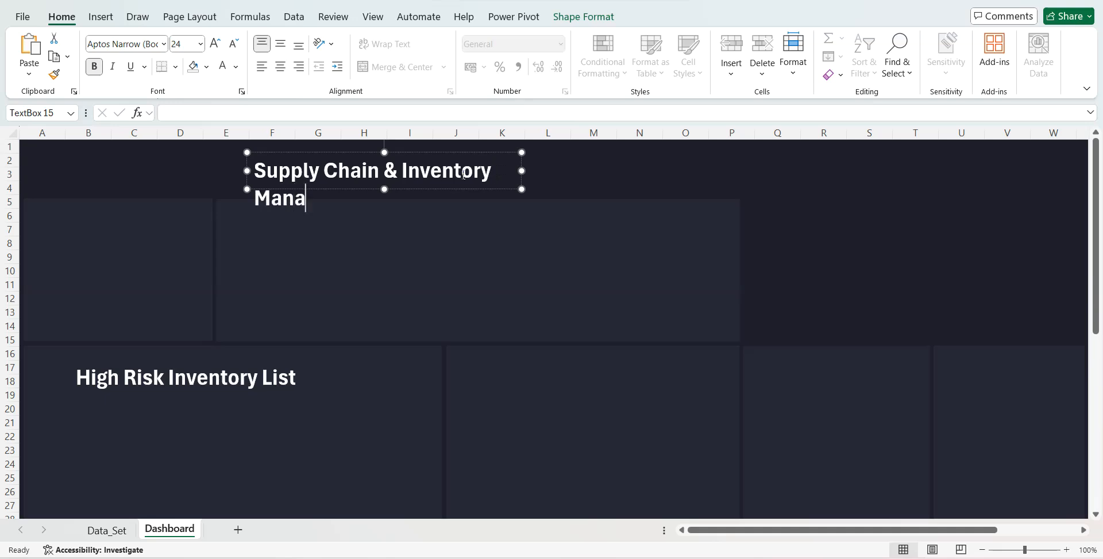
type("gement")
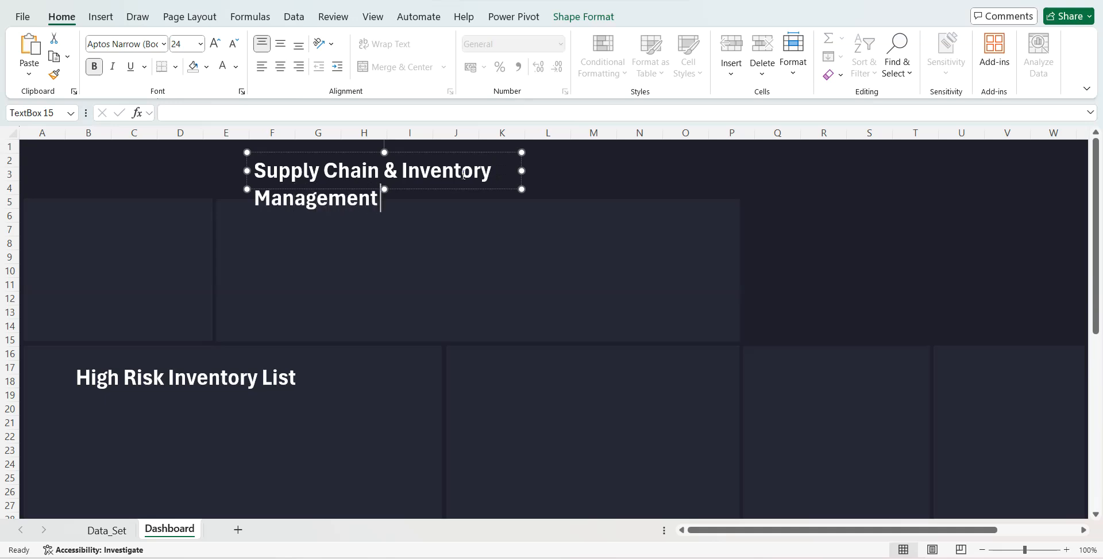
type(" Dashboard")
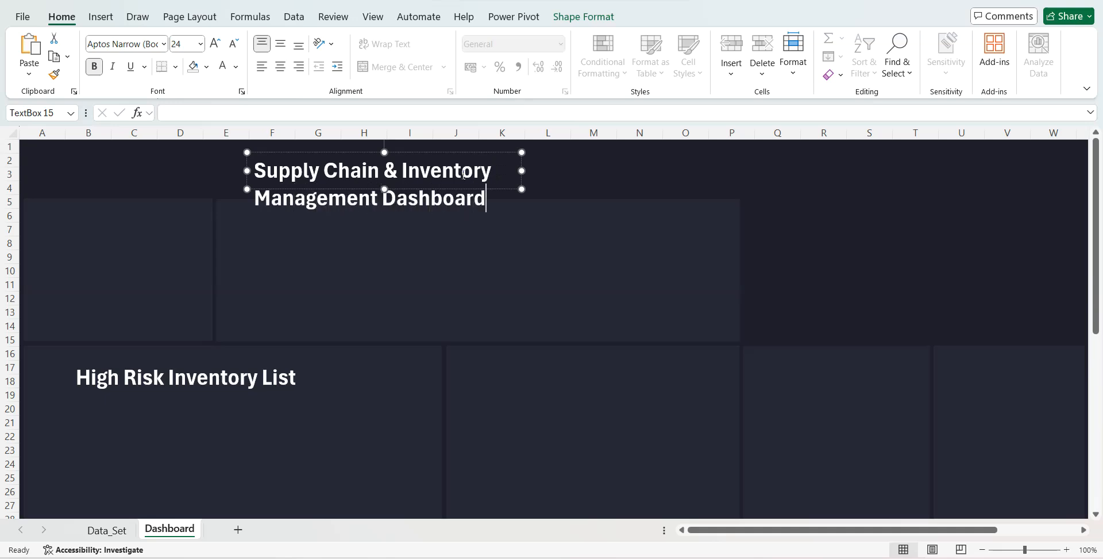
- Set the dashboard title to font size 36 and fit its text box on one line, centered above the cards
left_click_drag(522, 170, 884, 170)
left_click(189, 45)
type("36")
key("Return")
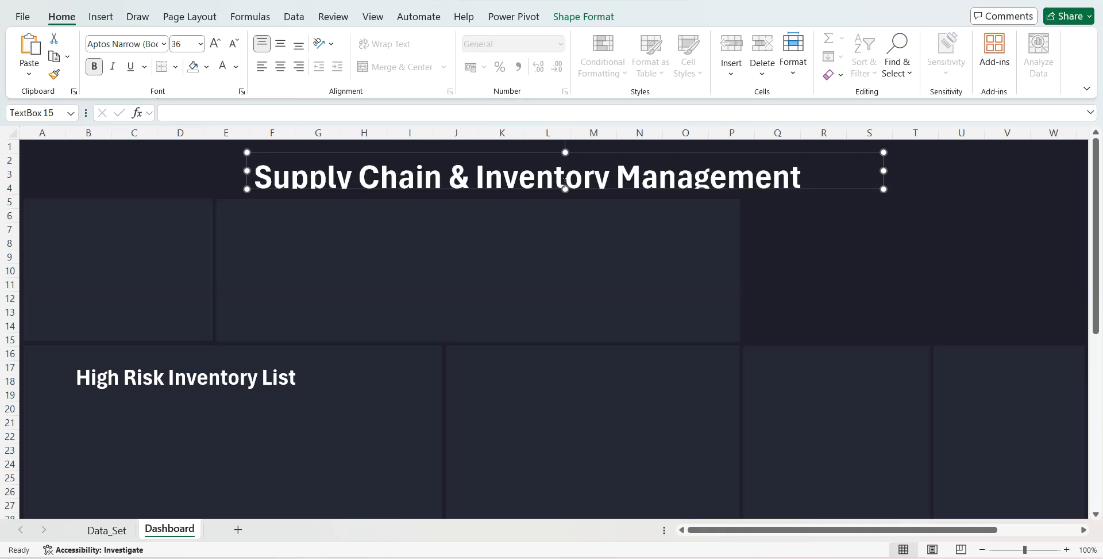
left_click_drag(565, 190, 566, 197)
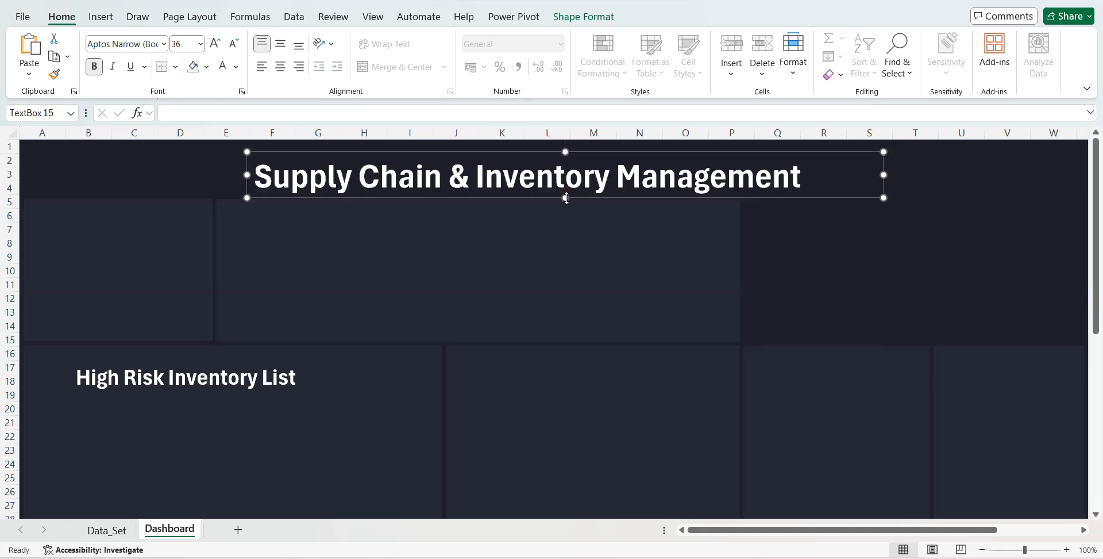
key("Up")
key("Up")
left_click_drag(567, 192, 567, 197)
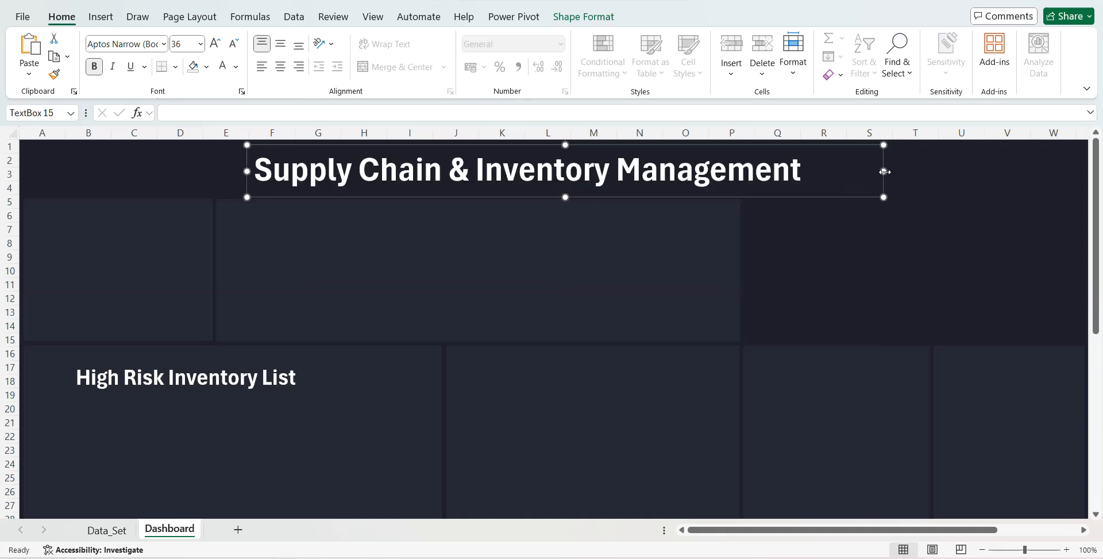
left_click_drag(885, 170, 986, 171)
left_click_drag(797, 200, 745, 196)
- Duplicate the High Risk Inventory List text box, place a narrowed copy beneath it around columns A to C, and clear its text
left_click(254, 377)
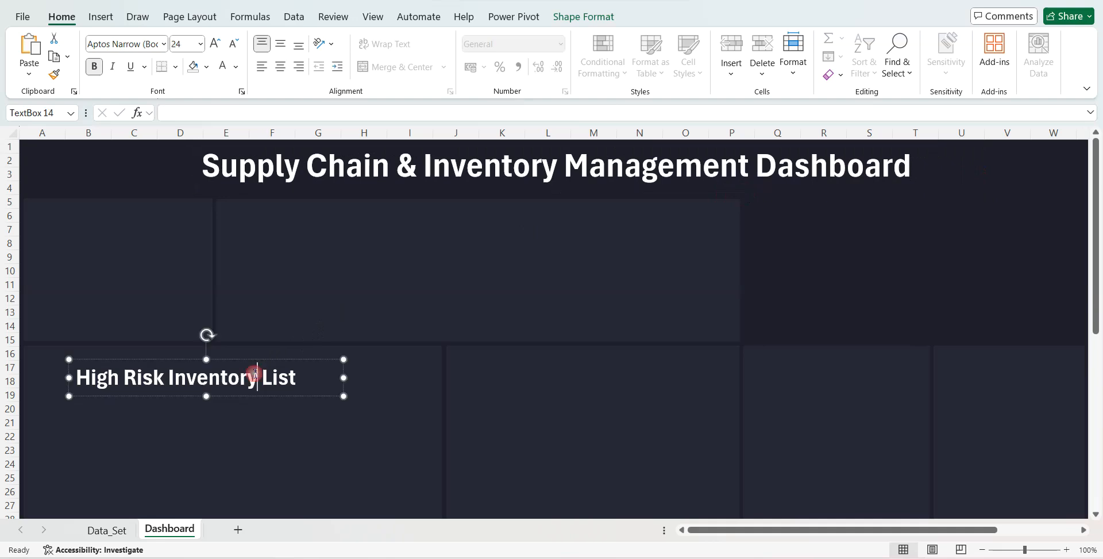
key("ctrl+d")
left_click_drag(286, 377, 231, 394)
left_click_drag(297, 406, 127, 407)
key("Delete")
- Link the empty text box to Data_Set!AJ2 and shrink it around the Product_ID label
left_click(200, 115)
type("=")
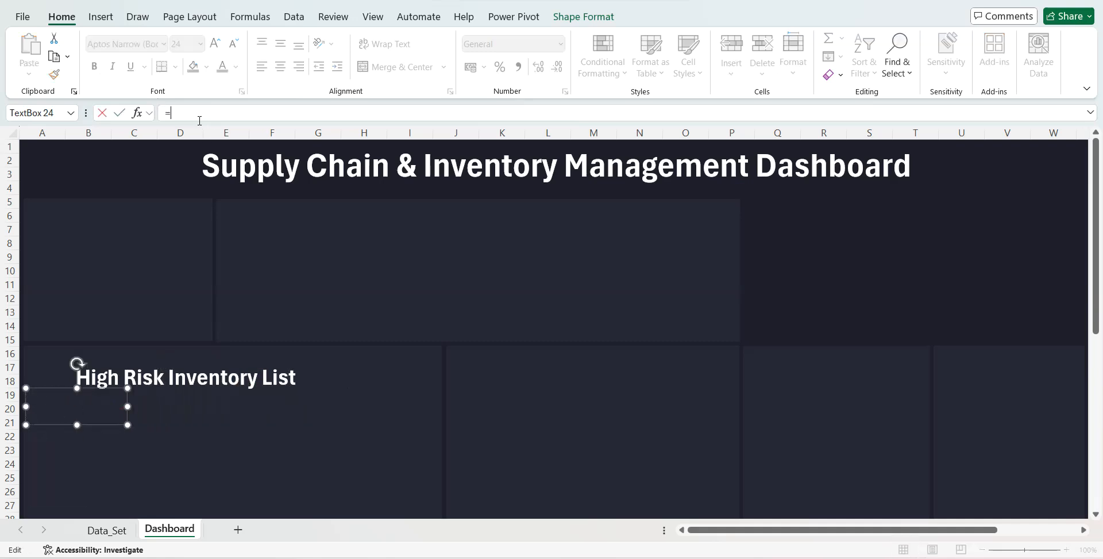
left_click(109, 529)
left_click(281, 153)
key("Down")
key("Return")
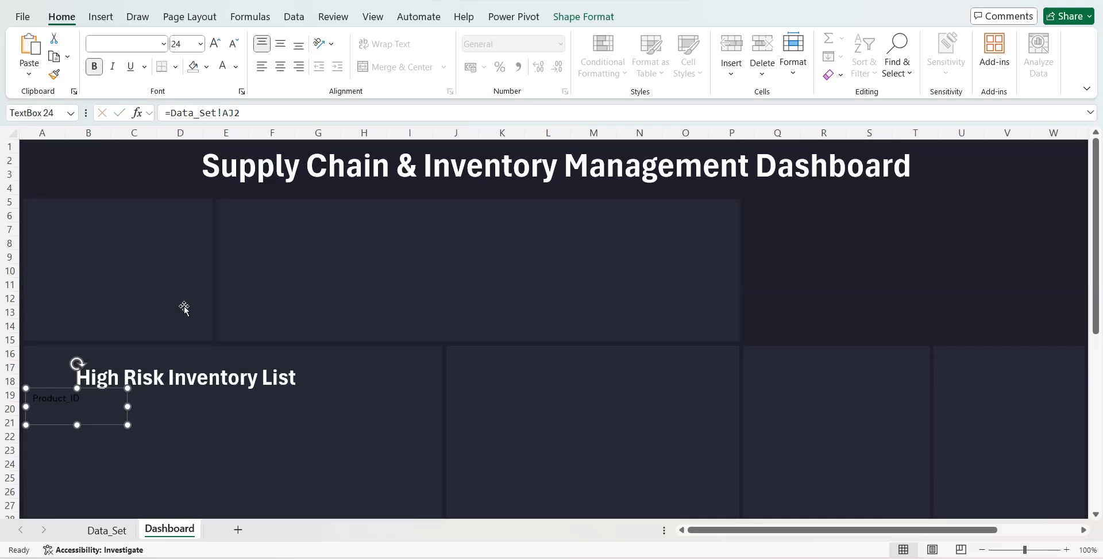
left_click_drag(77, 424, 107, 401)
- Duplicate the Product_ID text box beside it and link the copy to Data_Set!AK2
key("ctrl+d")
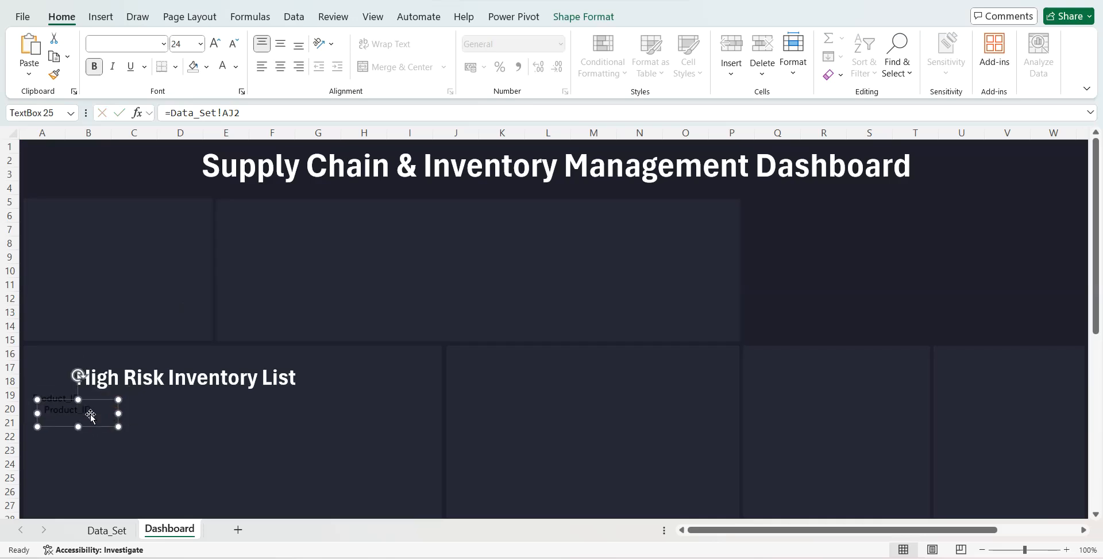
left_click_drag(91, 414, 142, 413)
left_click(236, 112)
key("BackSpace")
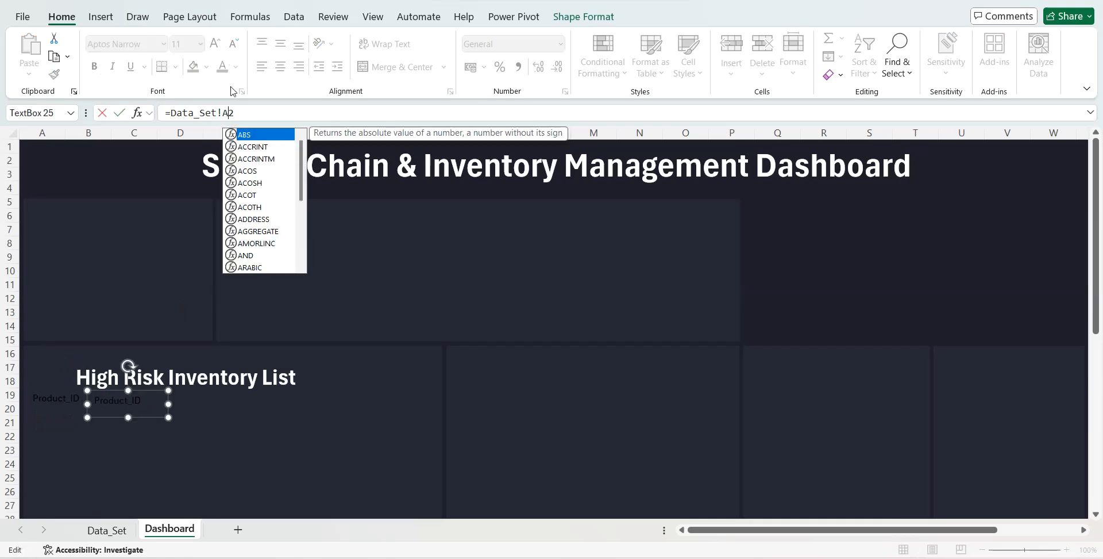
right_click(227, 114)
left_click(227, 114)
left_click(227, 114)
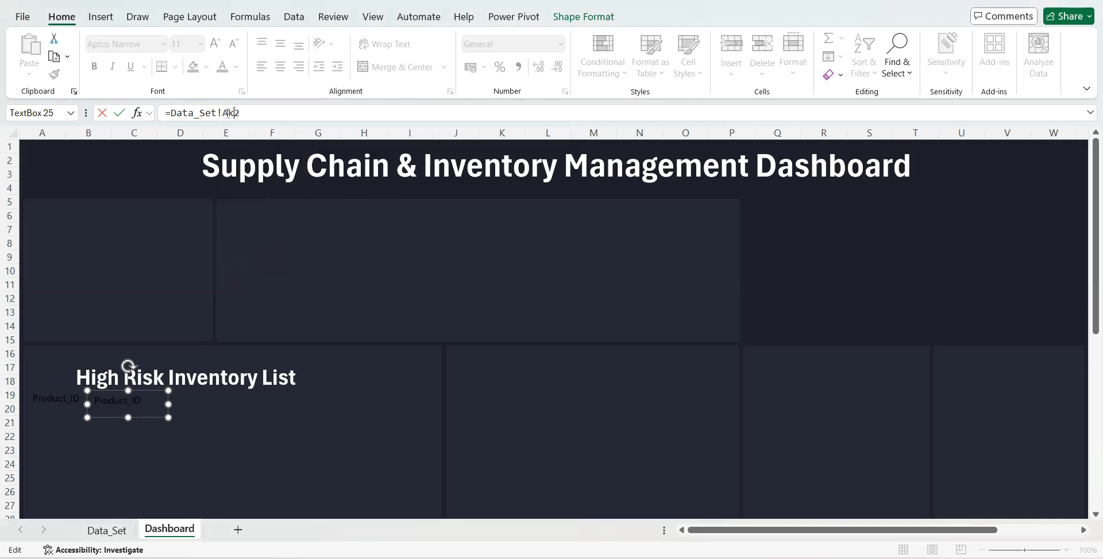
type("k")
key("Return")
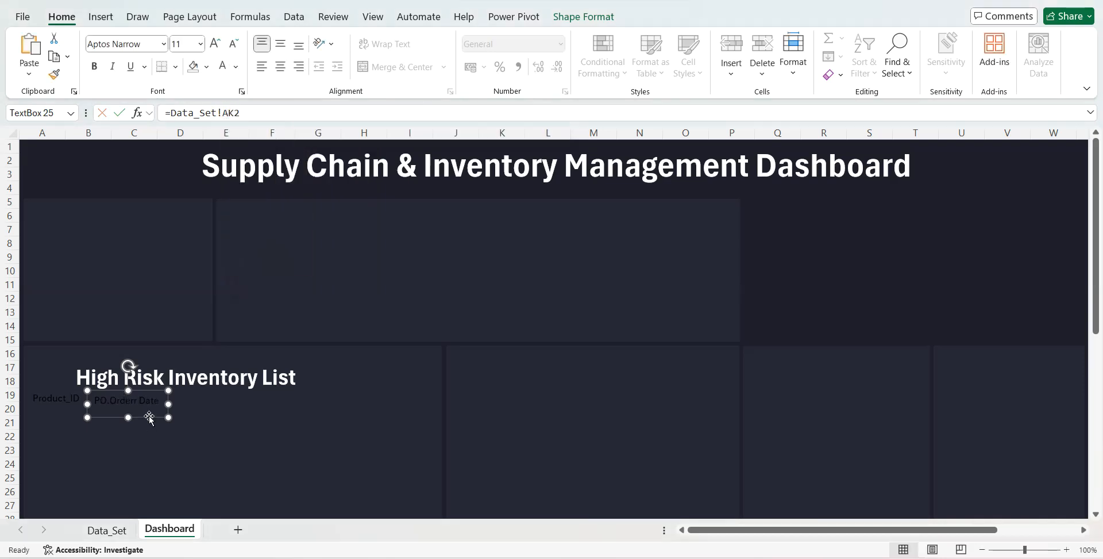
- Place a copy of the PO order date text box beside it and link it to Data_Set!AL2
left_click_drag(150, 415, 218, 416)
left_click(235, 114)
key("BackSpace")
type("L")
key("Return")
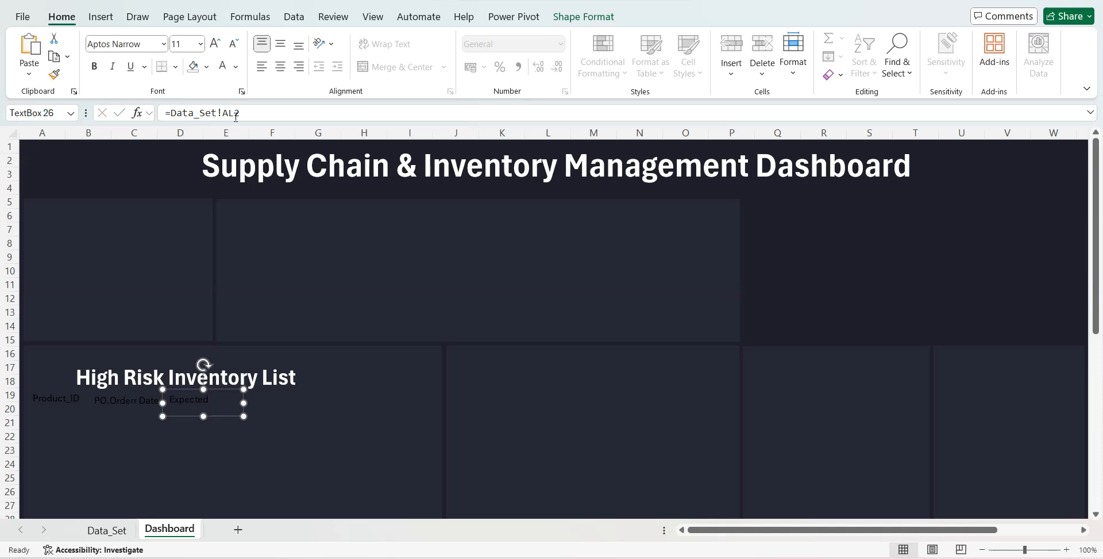
- Duplicate the Expected Deliver Date text box next in the header row and link the copy to Data_Set!AM2
key("ctrl+d")
left_click_drag(231, 397, 286, 388)
left_click(232, 114)
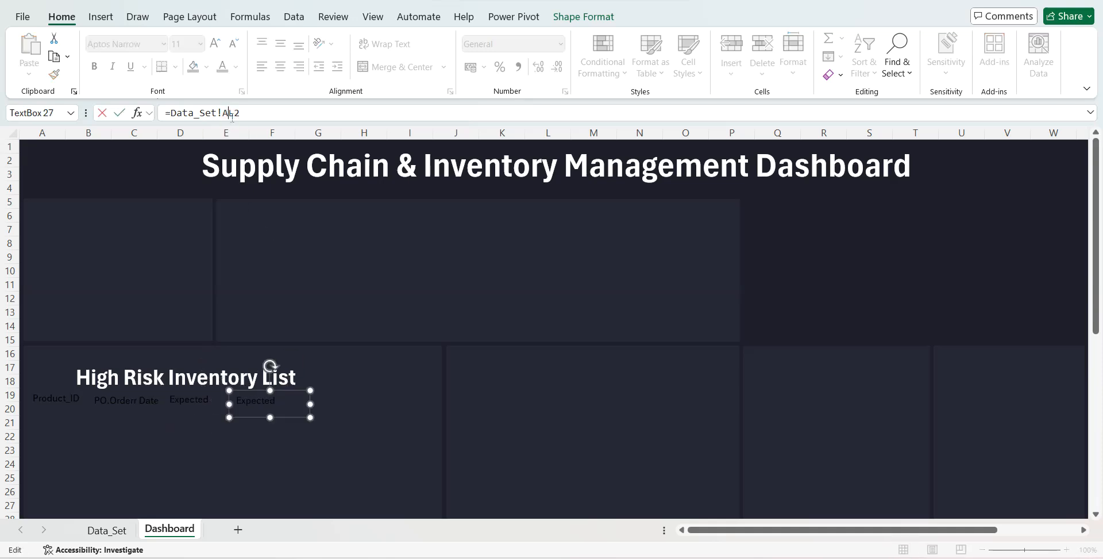
type("M")
key("Return")
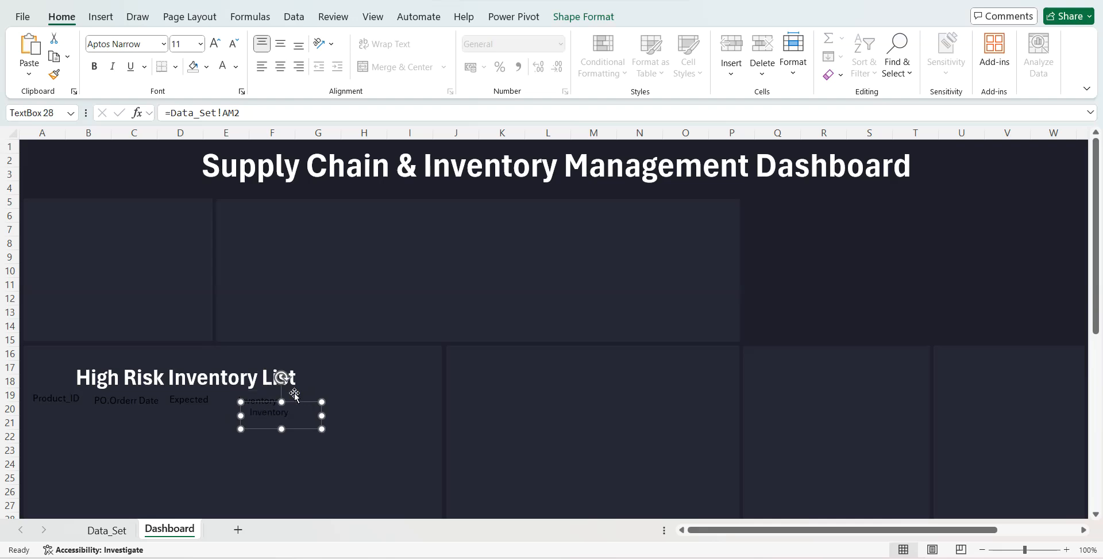
- Place a copy of the Inventory text box next in the header row and link it to Data_Set!AN2
left_click_drag(295, 394, 343, 391)
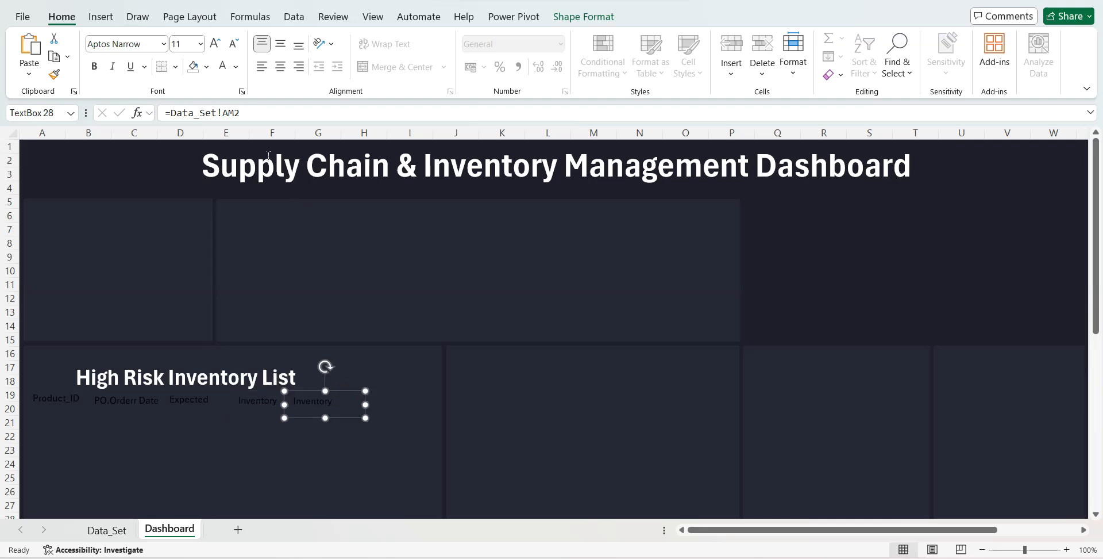
left_click(236, 113)
key("BackSpace")
type("N")
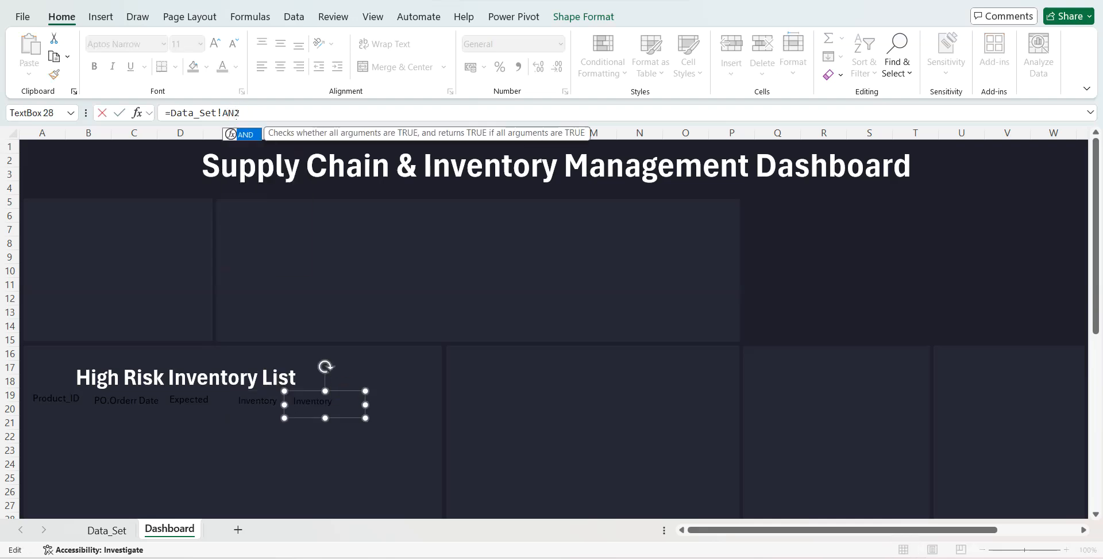
key("Return")
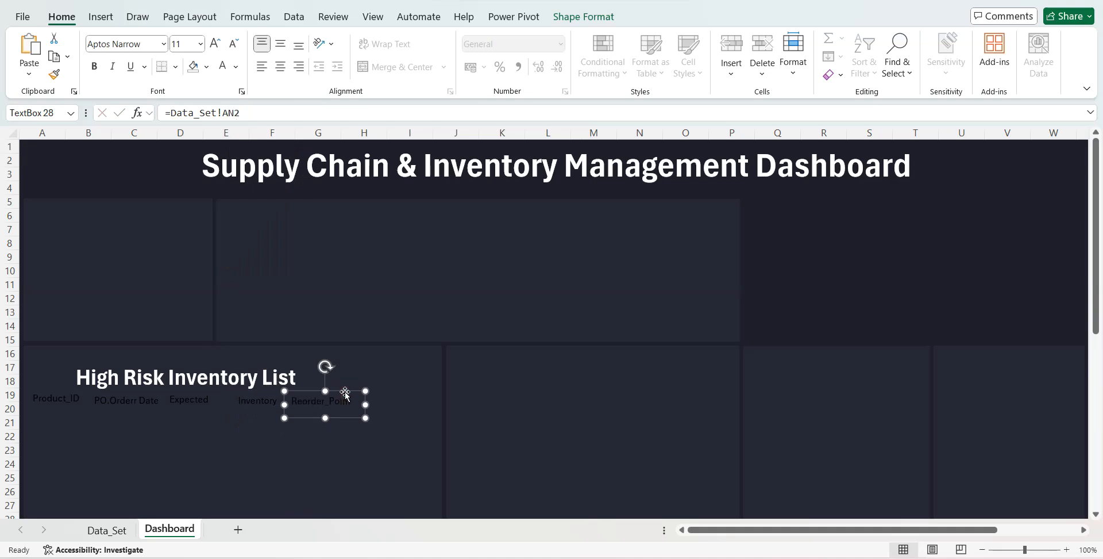
- Place a copy of the Reorder_Point text box at the end of the header row and link it to Data_Set!AO2
left_click_drag(345, 391, 415, 391)
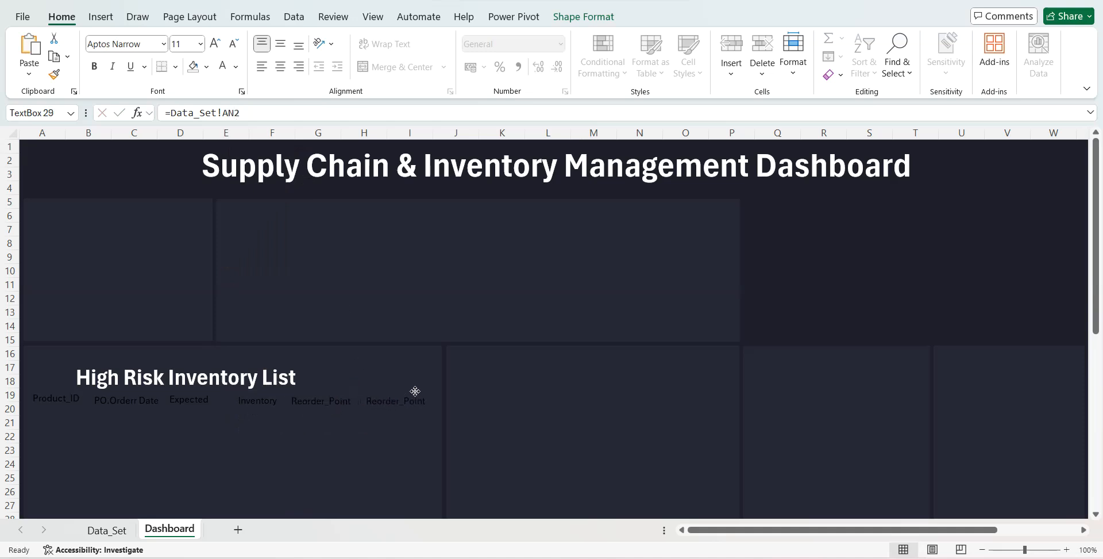
left_click(238, 111)
key("BackSpace")
key("BackSpace")
type("O2")
key("Return")
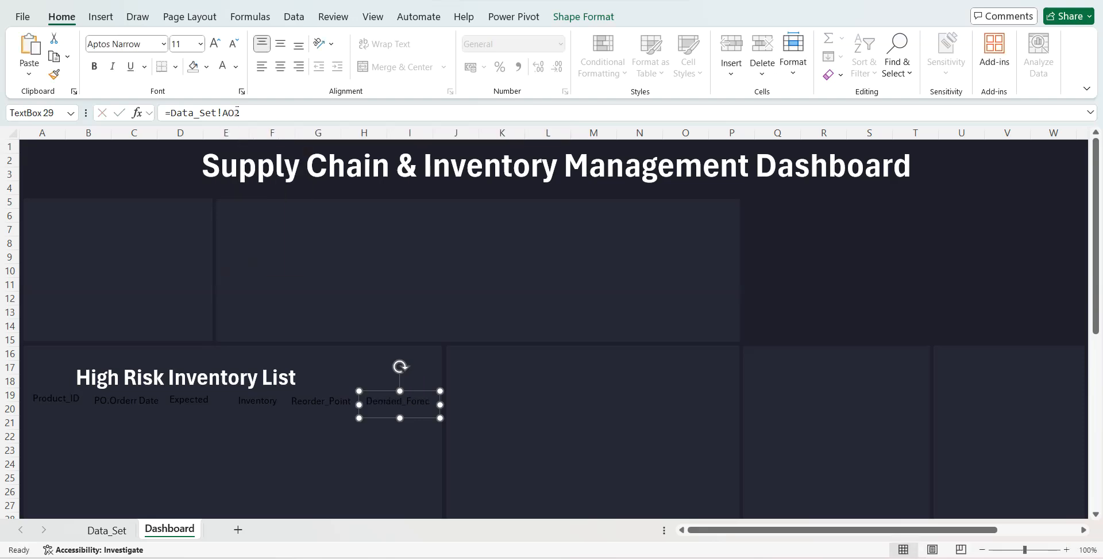
- Format all six header text boxes with bold white text at font size 14
left_click(302, 396, "shift")
left_click(258, 404, "shift")
left_click(208, 405, "shift")
left_click(151, 406, "shift")
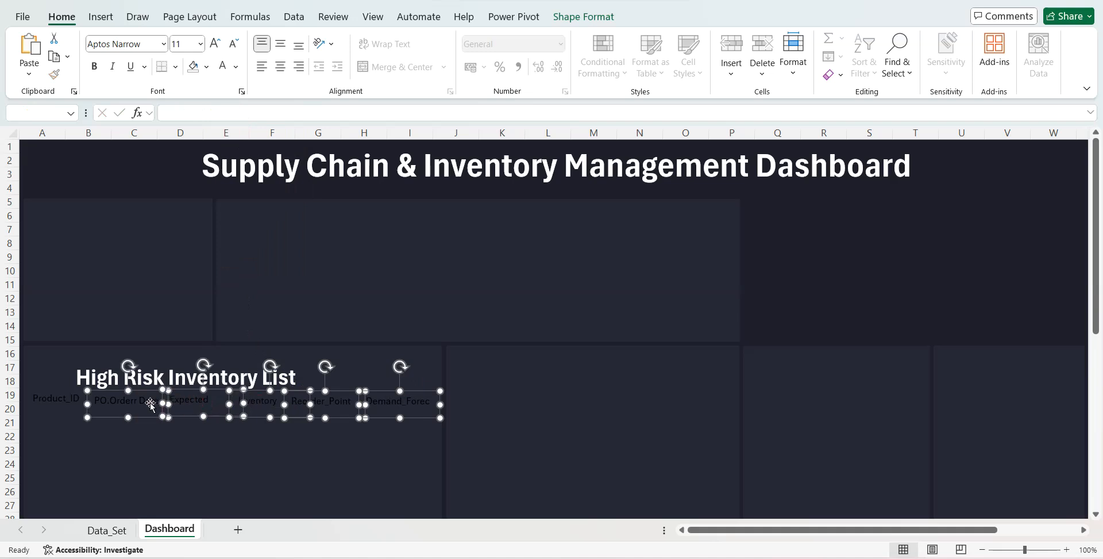
left_click(69, 399, "shift")
left_click(186, 43)
type("14")
key("Return")
left_click(93, 69)
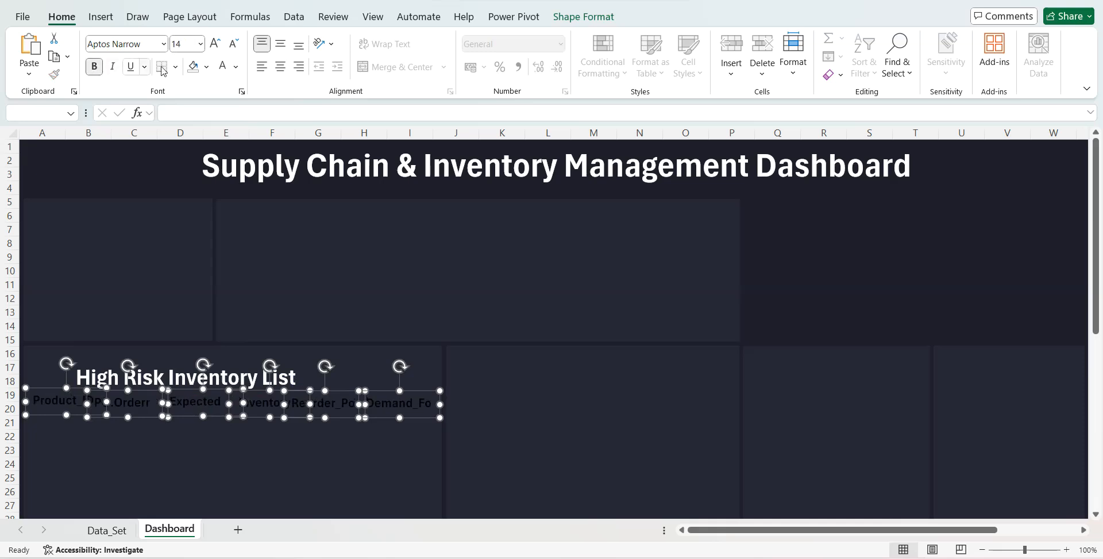
- Resize the Product_ID, PO order date and Expected Deliver Date text boxes so their labels wrap without overlapping
left_click(75, 438)
left_click(102, 402)
left_click_drag(103, 402, 54, 425)
left_click(161, 403)
left_click_drag(169, 404, 125, 435)
left_click(204, 402)
left_click_drag(203, 416, 219, 390)
- Resize and space the Inventory, Reorder_Point and Demand_Forecast text boxes so their labels wrap on two lines without overlapping
left_click(264, 403)
left_click_drag(271, 414, 352, 413)
left_click(327, 411)
left_click(360, 403)
key("Right")
key("Right")
key("Right")
key("Right")
left_click_drag(404, 416, 404, 436)
left_click(325, 410)
key("Right")
key("Right")
key("Right")
key("Right")
key("Right")
key("Right")
key("Right")
key("Right")
key("Right")
key("Right")
key("Right")
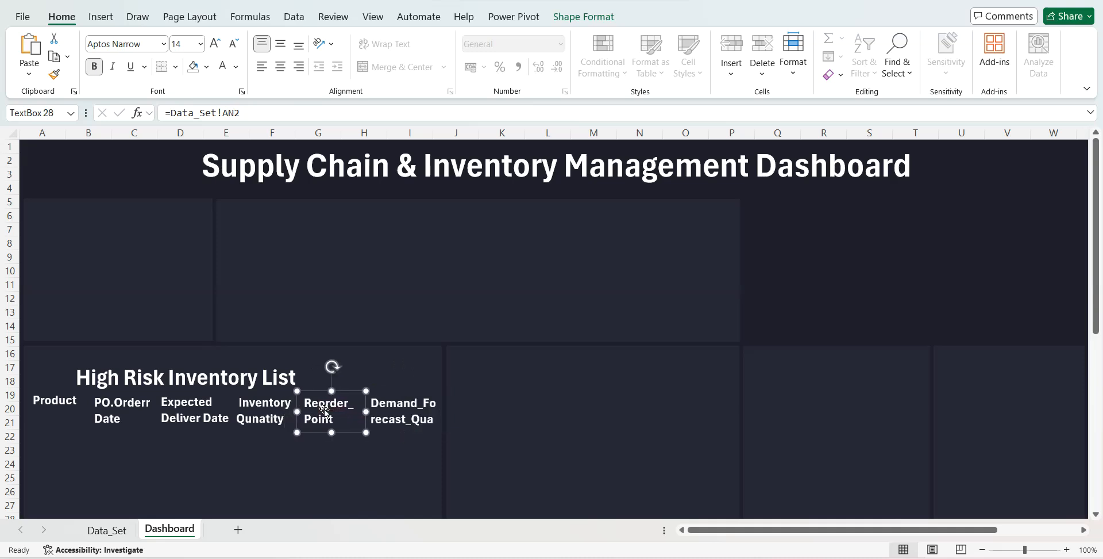
left_click_drag(360, 409, 359, 409)
key("Right")
key("Right")
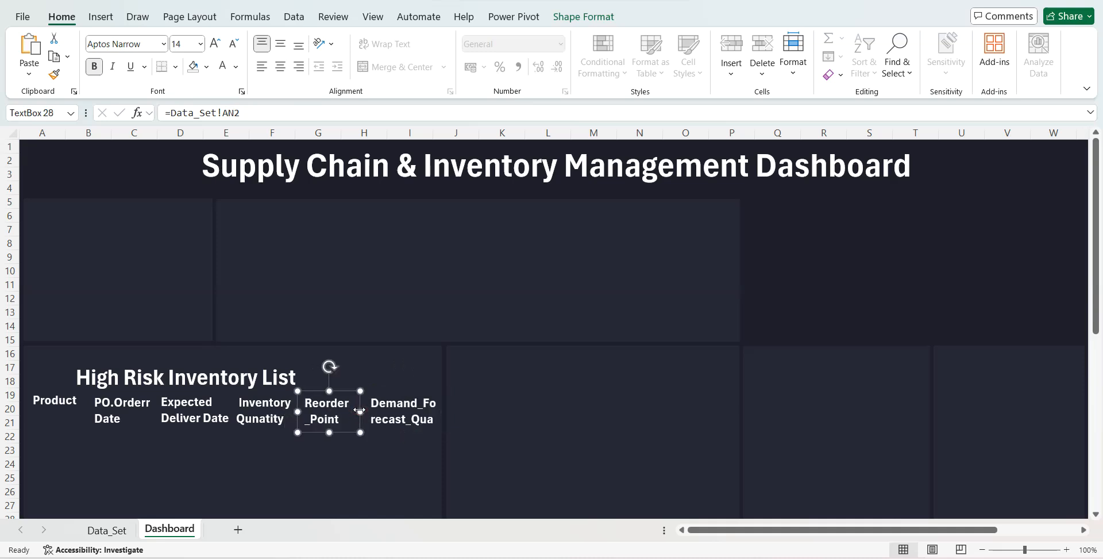
- Rename the header in cell AO2 of the Data_Set sheet to "Demand_Forecast_Qty"
left_click(106, 530)
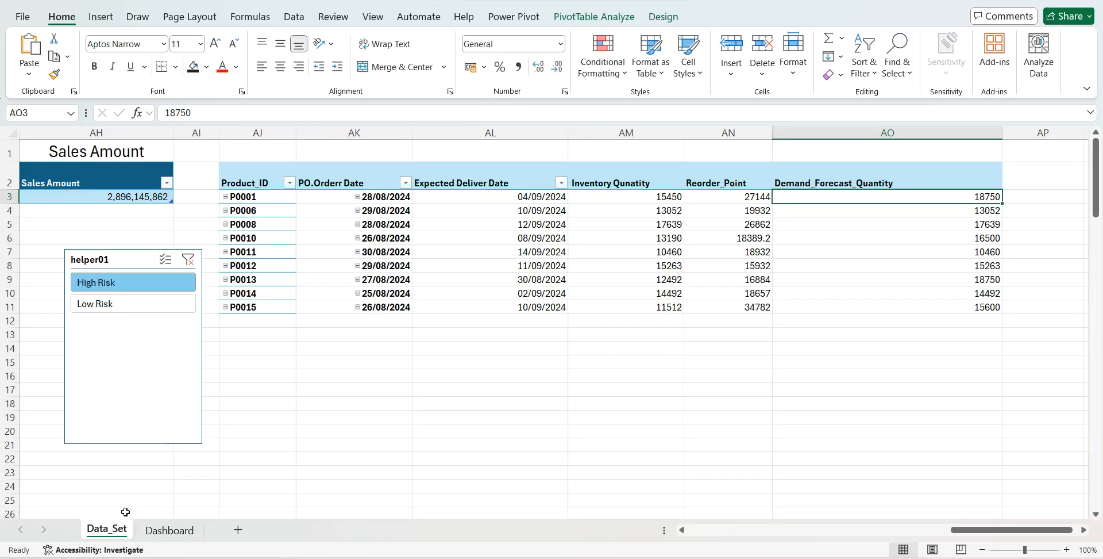
left_click(811, 180)
left_click_drag(247, 112, 314, 117)
type("Qt")
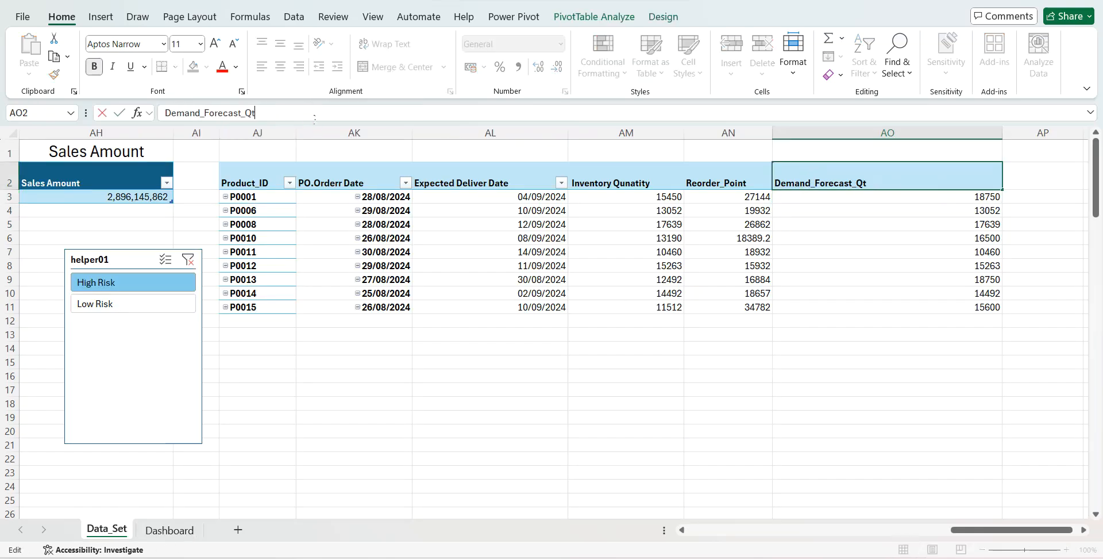
key("Return")
- Return to the Dashboard sheet and make the Product_ID text box taller to fit its full label
left_click(170, 530)
left_click(311, 468)
left_click(71, 403)
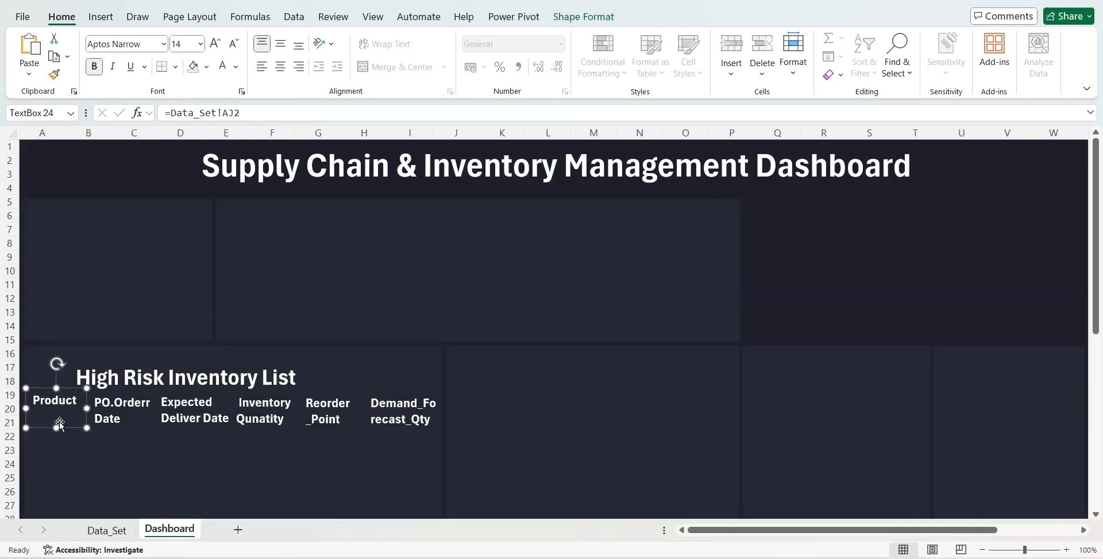
- Group the six header text boxes of the High Risk Inventory List, from Product_ID to Demand_Forecast_Qty
left_click(161, 413, "shift")
left_click(162, 413, "shift")
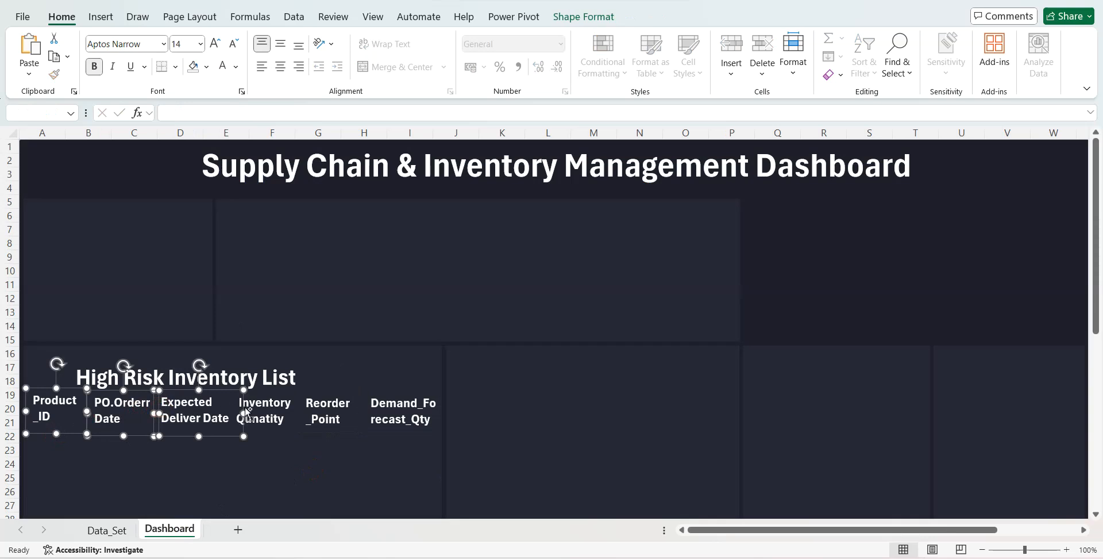
left_click(250, 412, "shift")
left_click(333, 412, "shift")
left_click(379, 411, "shift")
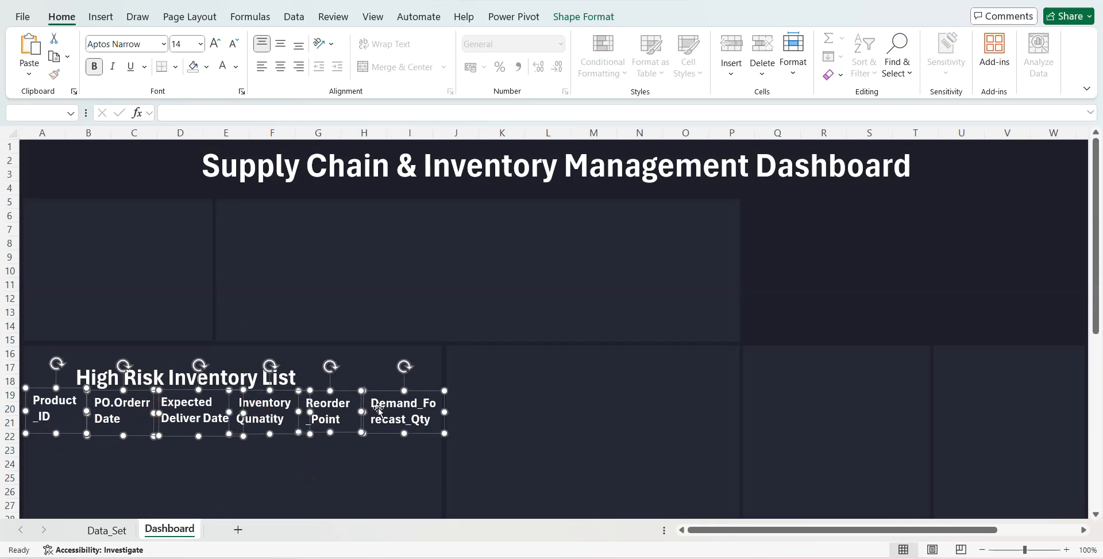
left_click(587, 16)
left_click(838, 57)
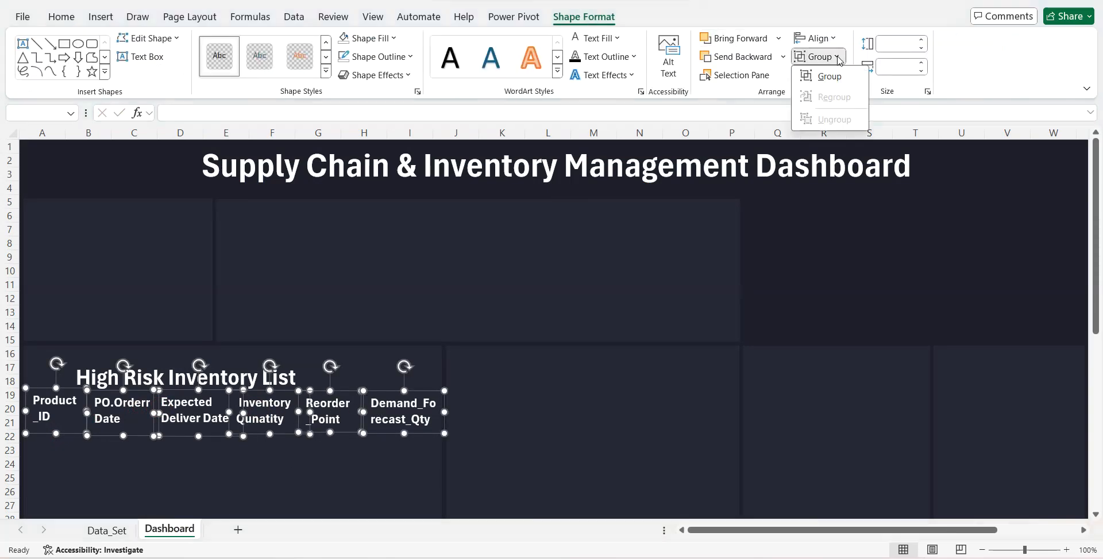
left_click(829, 76)
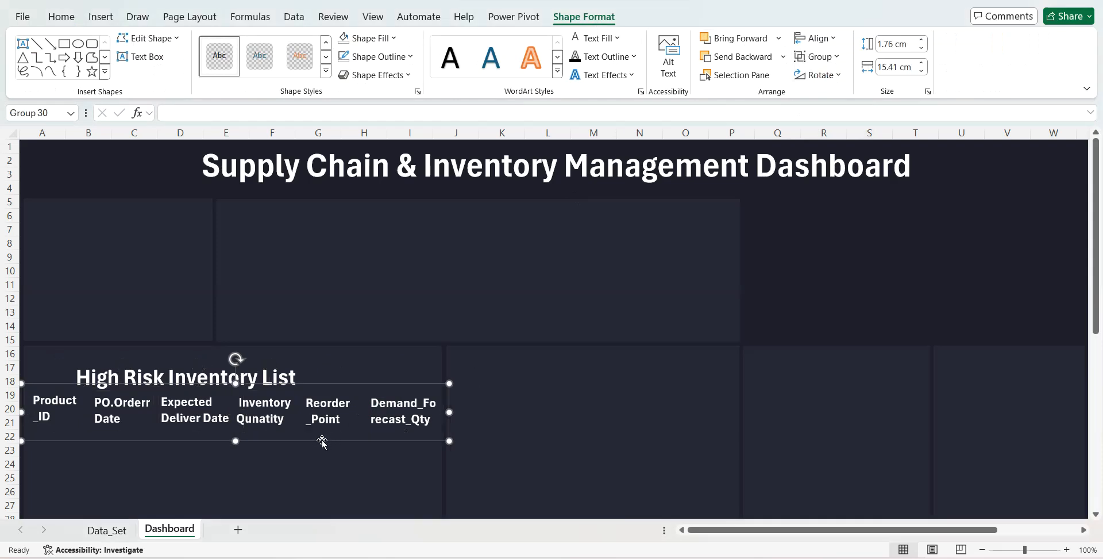
- Duplicate the header group directly below the original and link the copy's Product_ID box to =Data_Set!AJ3
key("ctrl+d")
left_click_drag(317, 452, 303, 485)
left_click(55, 454)
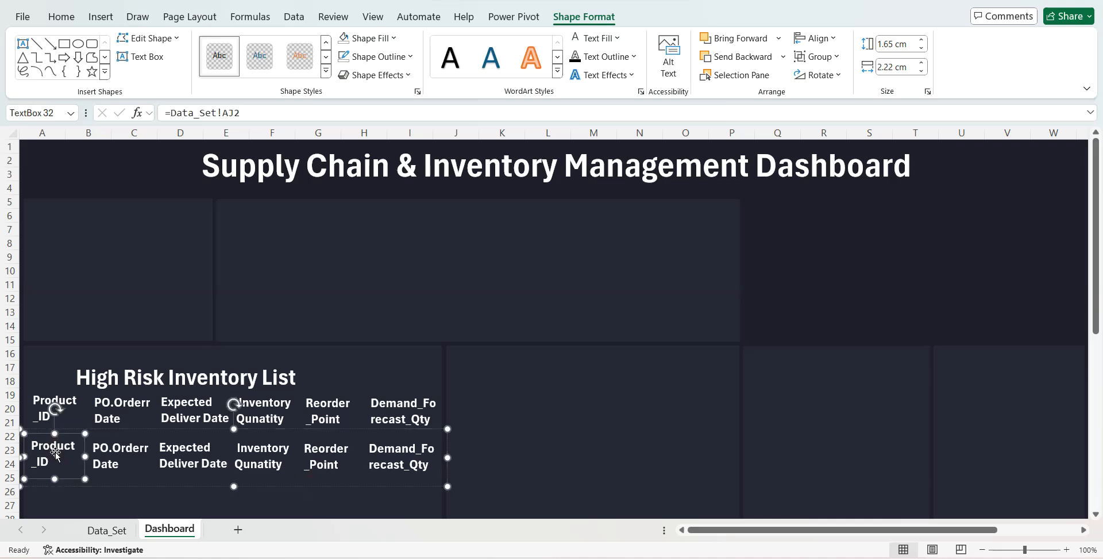
left_click(243, 112)
key("BackSpace")
type("3")
key("Return")
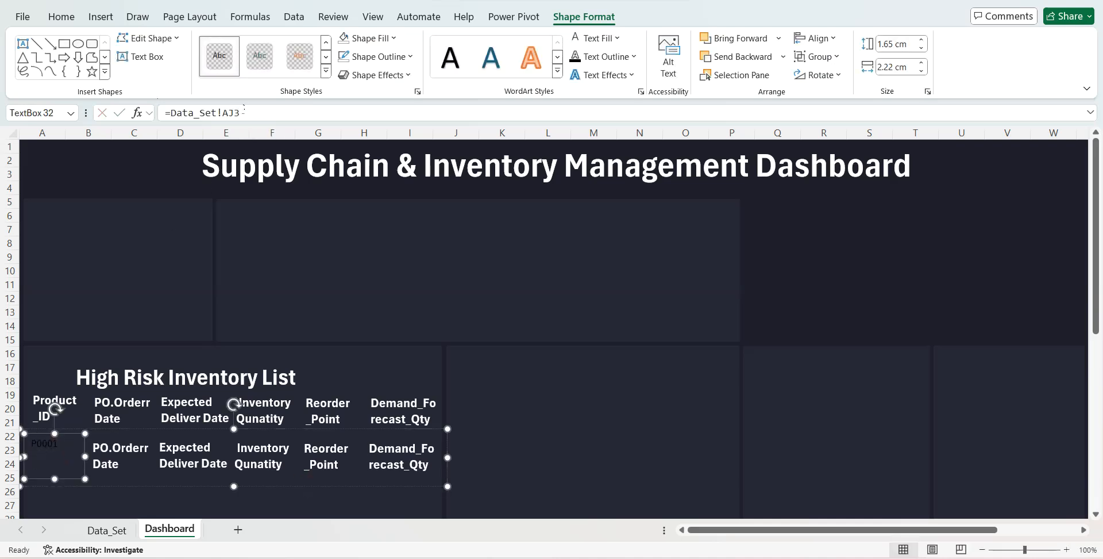
- Link the first data row's PO order date box to =Data_Set!AK3 and its Expected Deliver Date box to =Data_Set!AL3
left_click(137, 464)
left_click(274, 112)
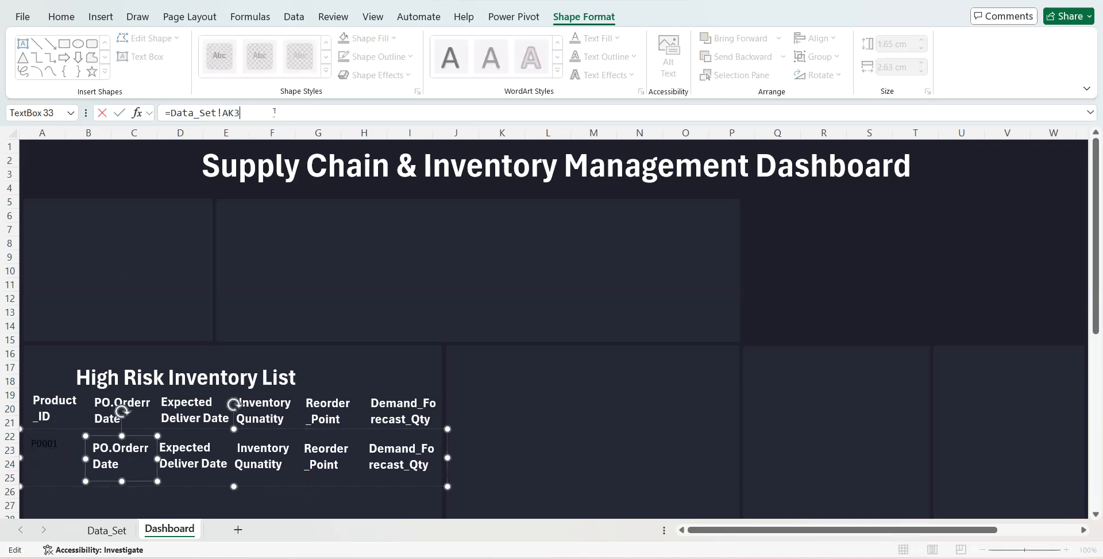
key("Return")
left_click(194, 435)
left_click(279, 112)
key("BackSpace")
type("3")
key("Return")
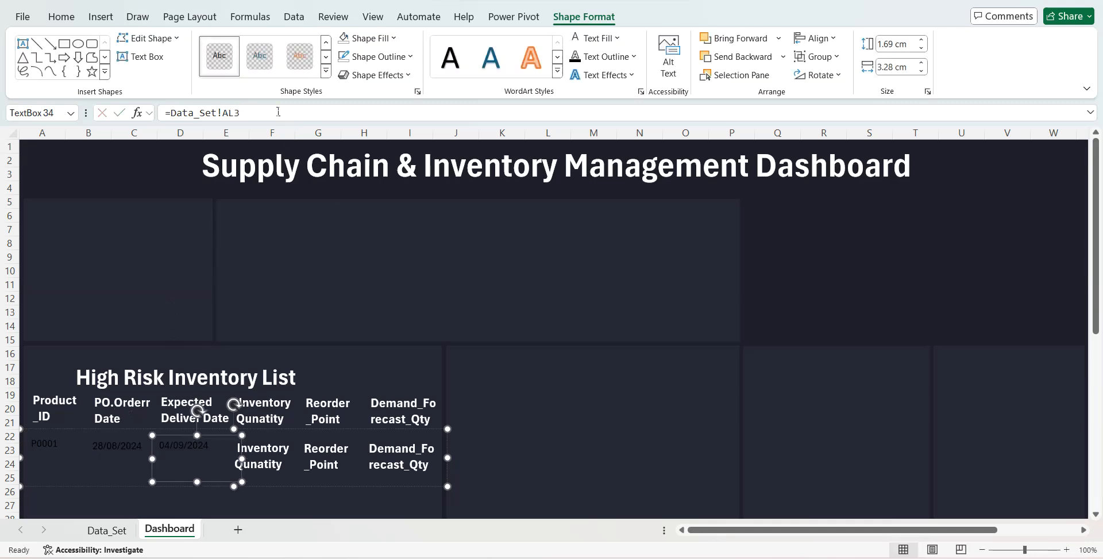
- Link the first data row's Inventory, Reorder_Point and Demand_Forecast_Qty boxes to Data_Set cells AM3, AN3 and AO3
left_click(267, 461)
left_click(262, 110)
type("3")
key("Return")
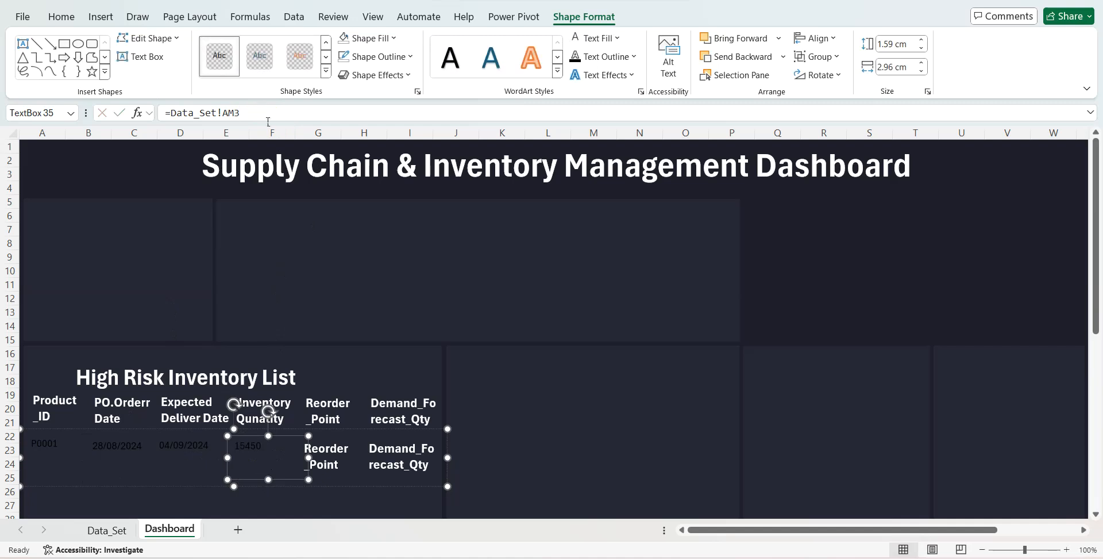
left_click(337, 451)
left_click(270, 113)
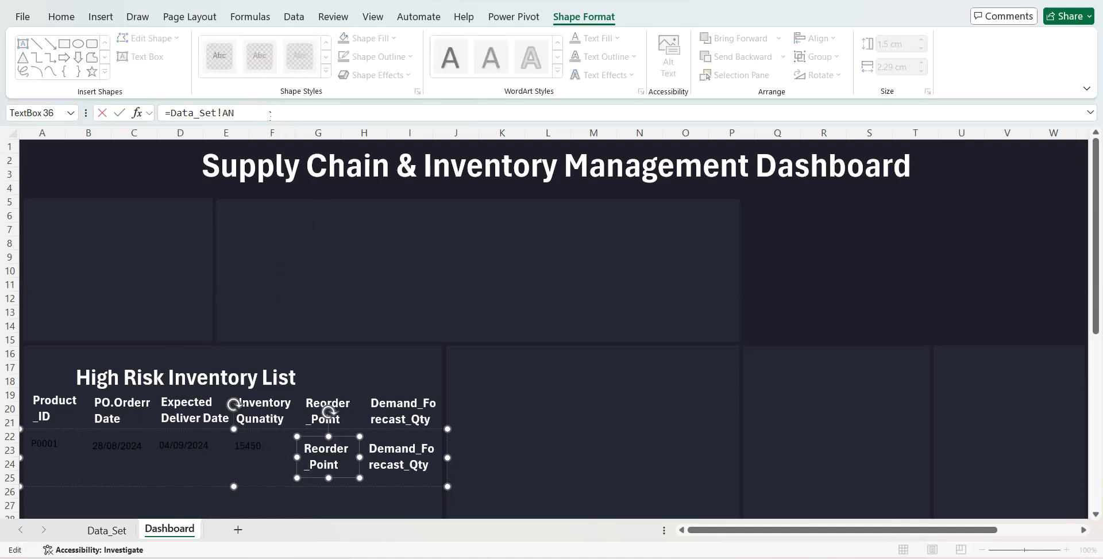
key("BackSpace")
type("3")
key("Return")
left_click(391, 451)
left_click(269, 115)
key("BackSpace")
type("3")
key("Return")
- Select all six text boxes of the first data row and shorten them together to fit a single line
left_click(314, 467, "shift")
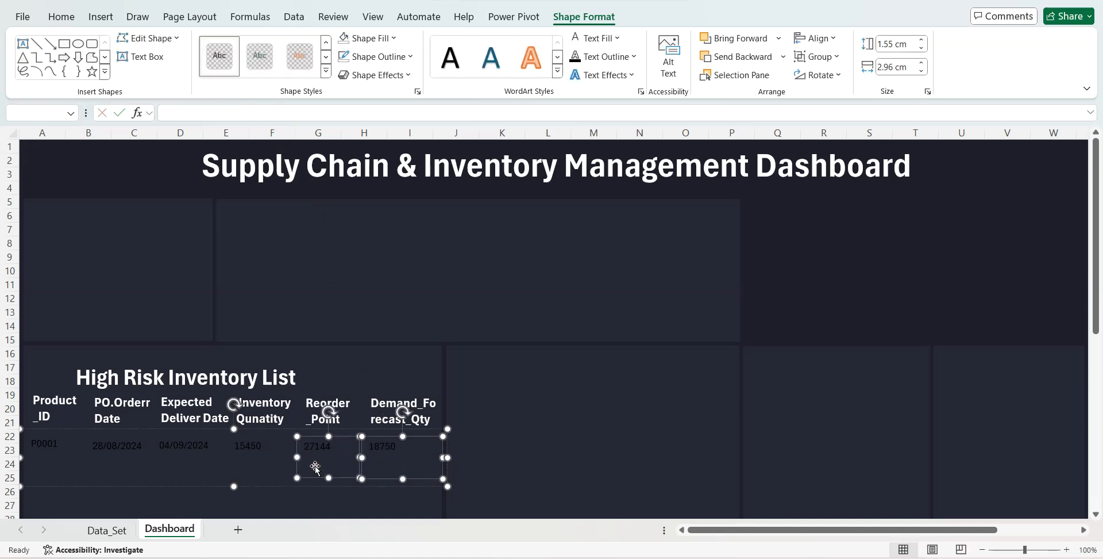
left_click(254, 463, "shift")
left_click(204, 457, "shift")
left_click(137, 457, "shift")
left_click(53, 453, "shift")
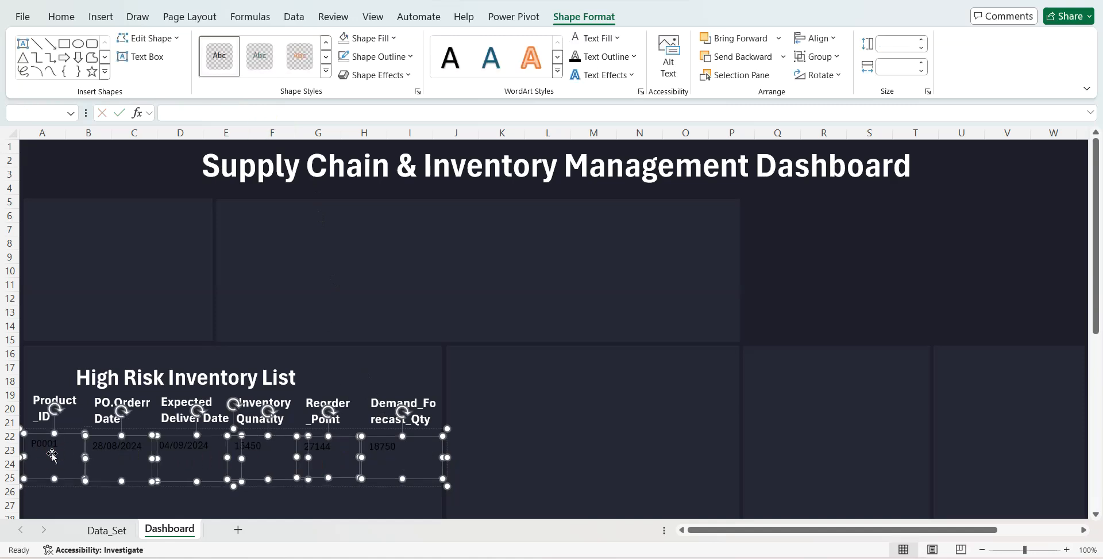
left_click_drag(54, 477, 53, 456)
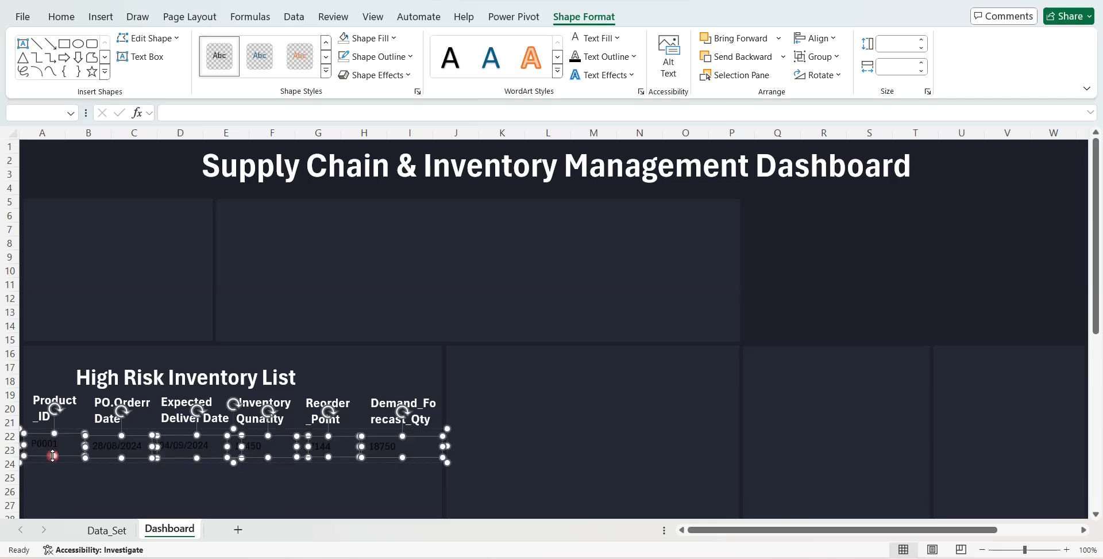
- Format the first data row group with white, bold text at font size 12
key("ctrl+g")
left_click(62, 17)
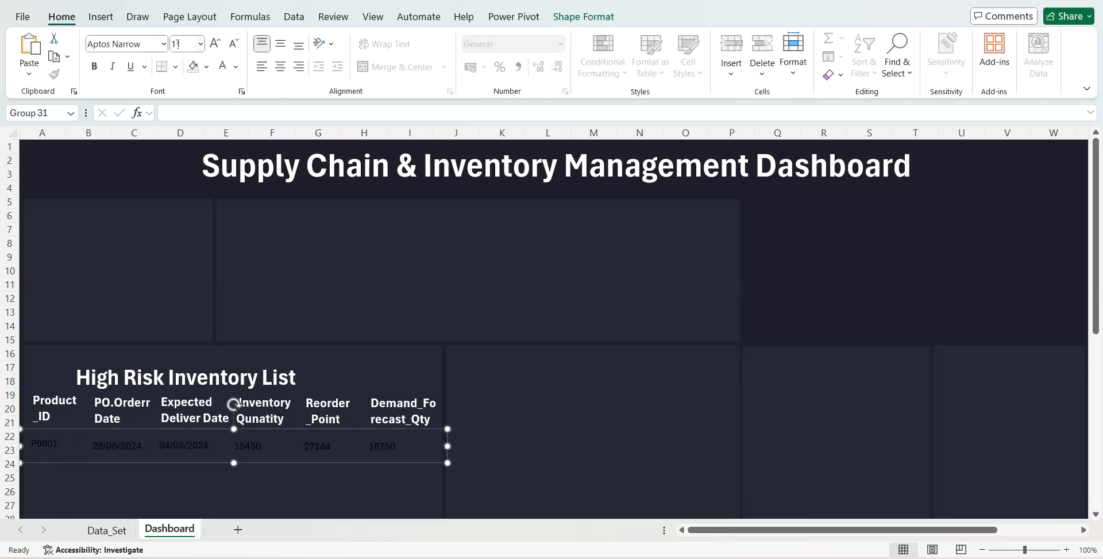
left_click(224, 68)
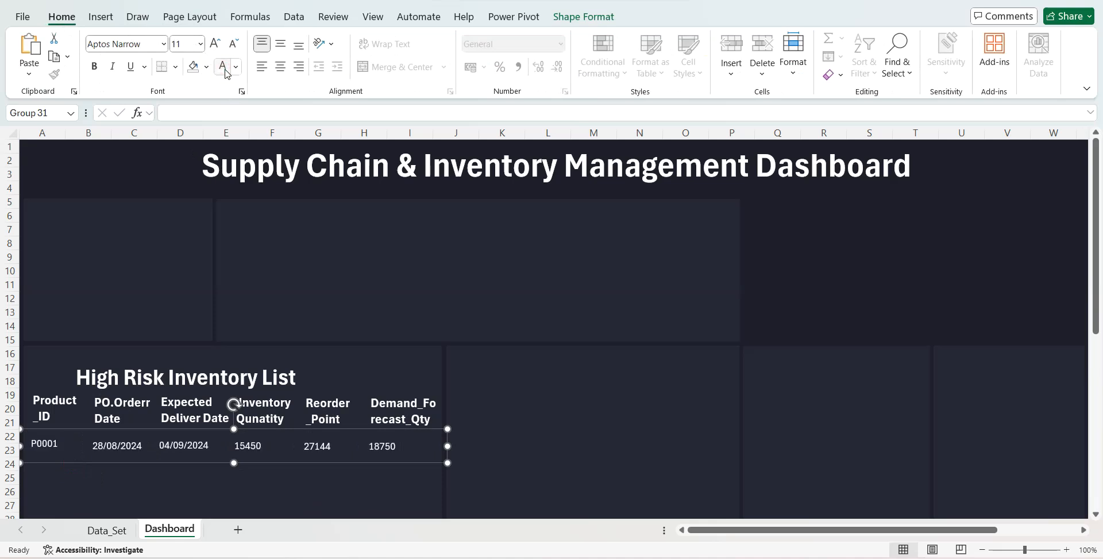
left_click(94, 66)
left_click(215, 44)
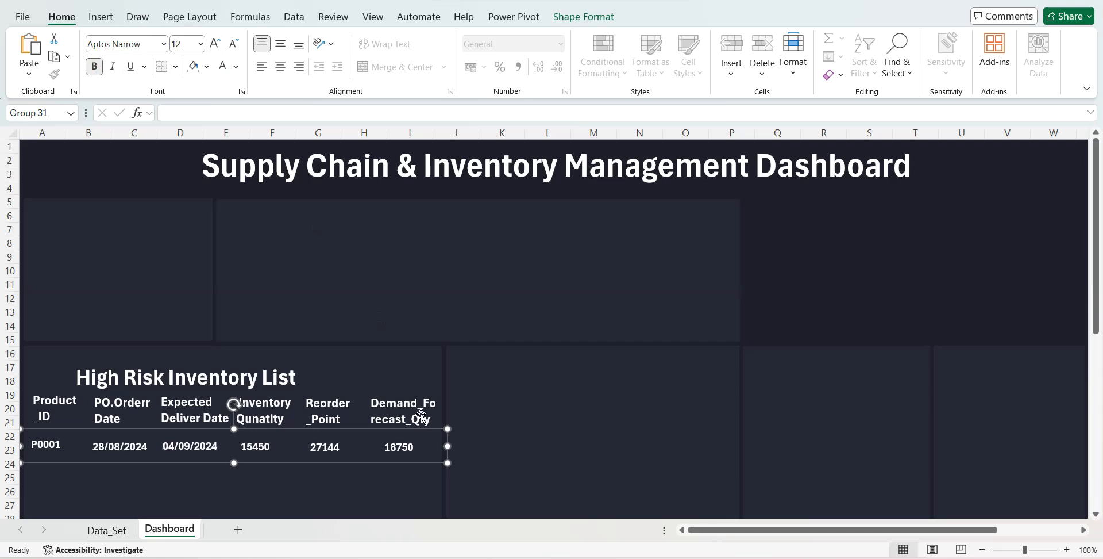
- Duplicate the first data row group and position the copy just beneath it, aligned with the header columns
right_click(350, 463)
key("Escape")
key("ctrl+d")
key("Down")
key("Down")
key("Down")
key("Down")
key("Down")
key("Down")
key("Down")
key("Down")
key("Down")
key("Down")
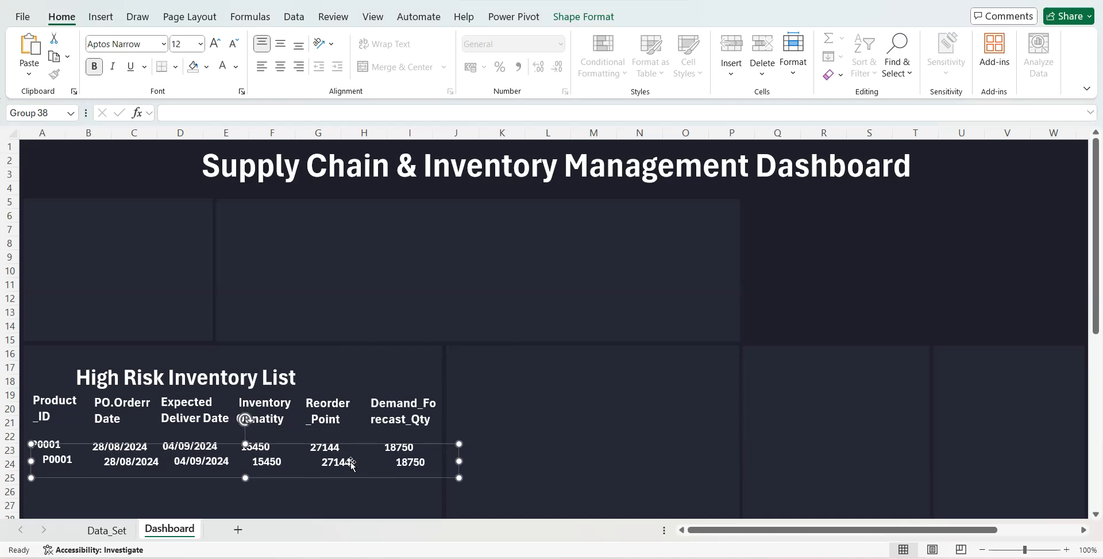
key("Left")
key("Left")
key("Left")
key("Left")
key("Left")
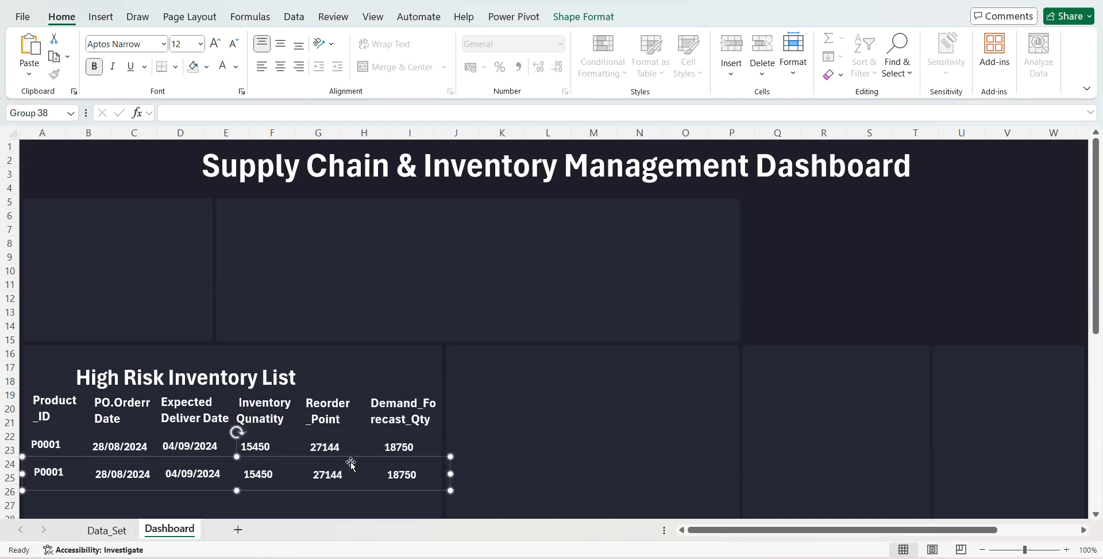
key("Up")
key("Up")
key("Up")
key("Up")
key("Up")
key("Up")
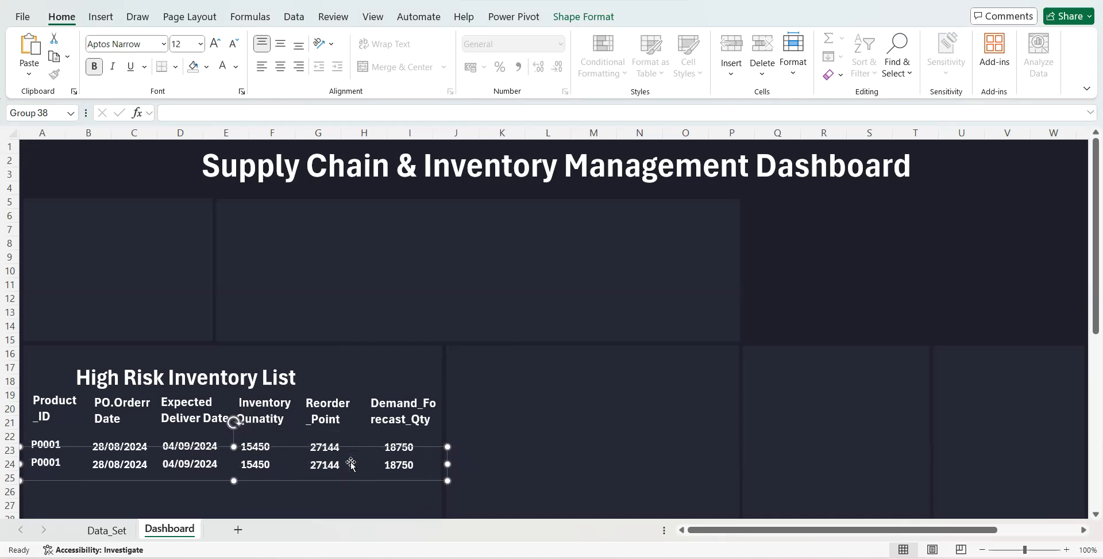
- Link the second data row's Product_ID box to =Data_Set!AJ4 and its PO order date box to =Data_Set!AK4
left_click(58, 464)
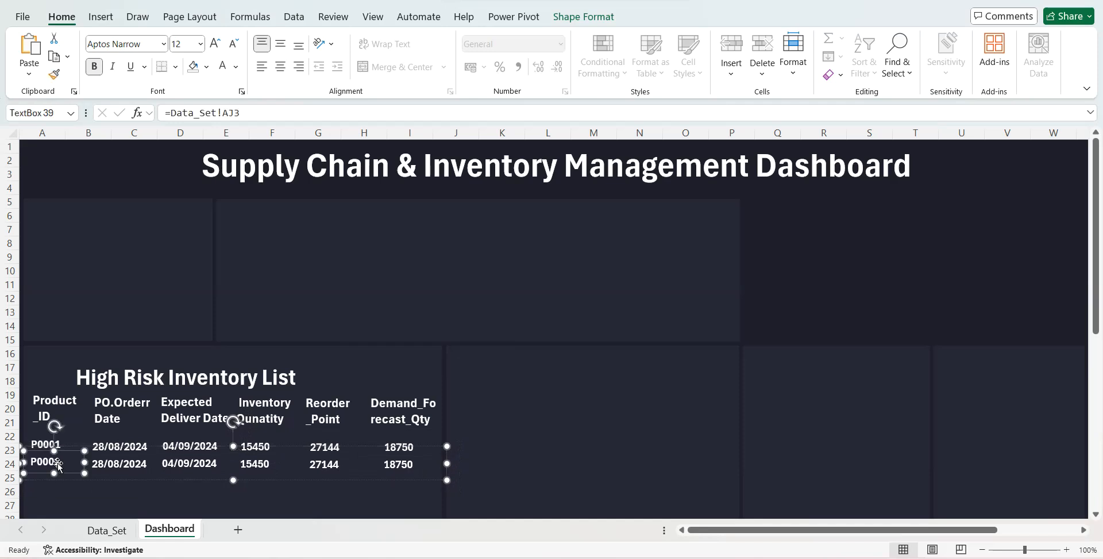
left_click(251, 111)
type("4")
key("Return")
right_click(123, 464)
left_click(302, 118)
left_click(301, 116)
key("BackSpace")
type("4")
key("Return")
- Link the second data row's Expected Deliver Date box to =Data_Set!AL4 and its Inventory box to =Data_Set!AM4
left_click(207, 455)
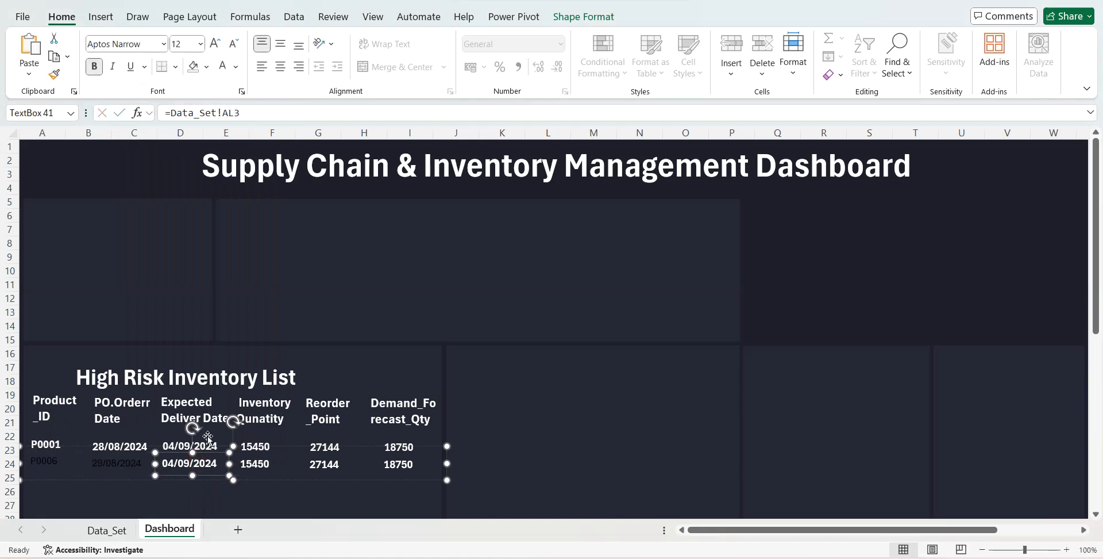
left_click(273, 114)
key("BackSpace")
type("4")
key("Return")
left_click(258, 464)
left_click(267, 113)
key("BackSpace")
type("4")
key("Return")
- Link the second data row's Reorder_Point box to =Data_Set!AN4 and its Demand_Forecast_Qty box to =Data_Set!AO4
left_click(323, 464)
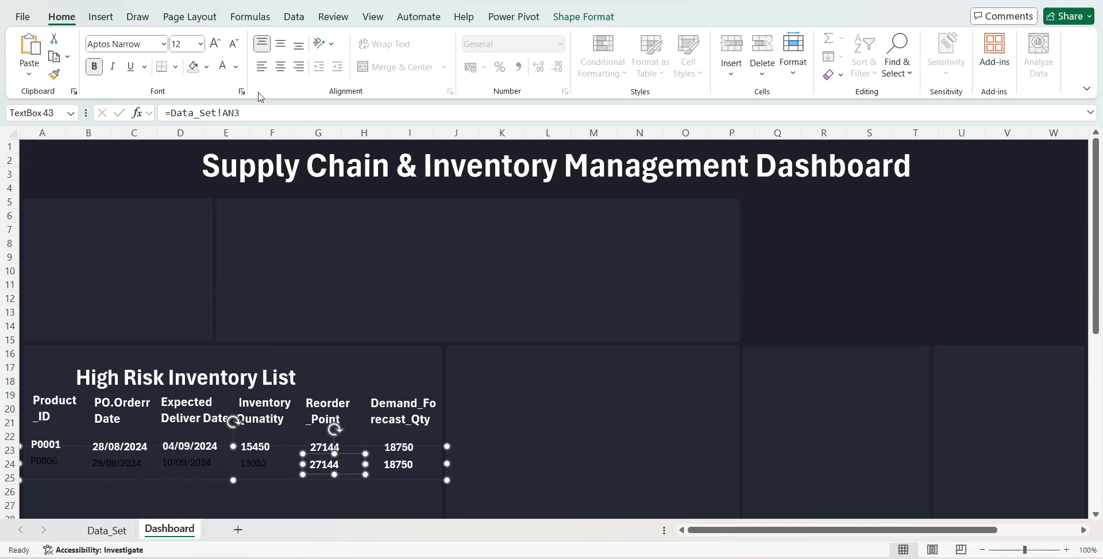
left_click(253, 113)
key("BackSpace")
type("4")
key("Return")
left_click(396, 464)
left_click(256, 112)
key("BackSpace")
type("4")
key("Return")
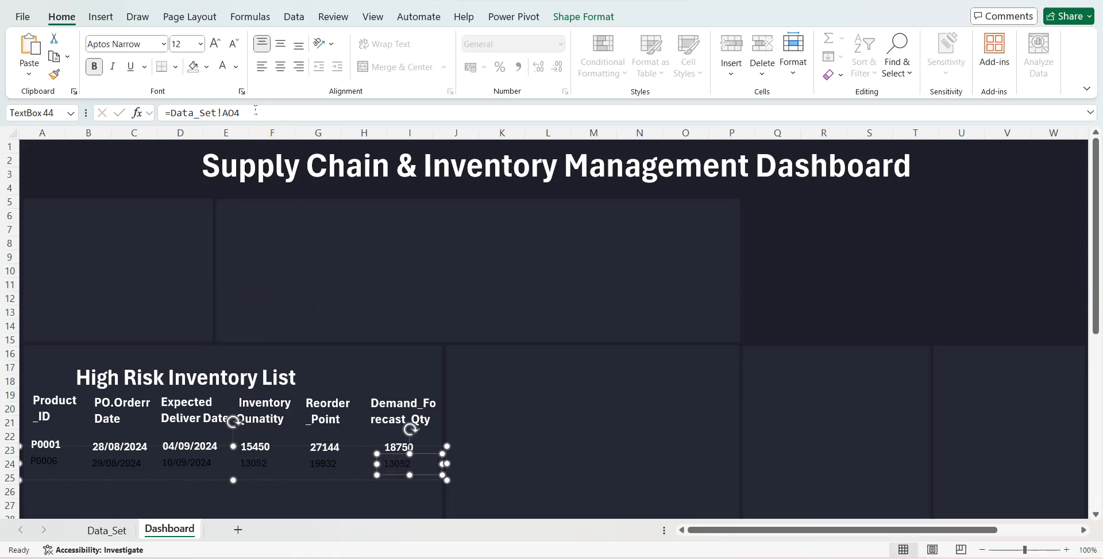
- Duplicate the second data row group directly below it and link the copy's Product_ID box to =Data_Set!AJ5
left_click(261, 477)
key("ctrl+d")
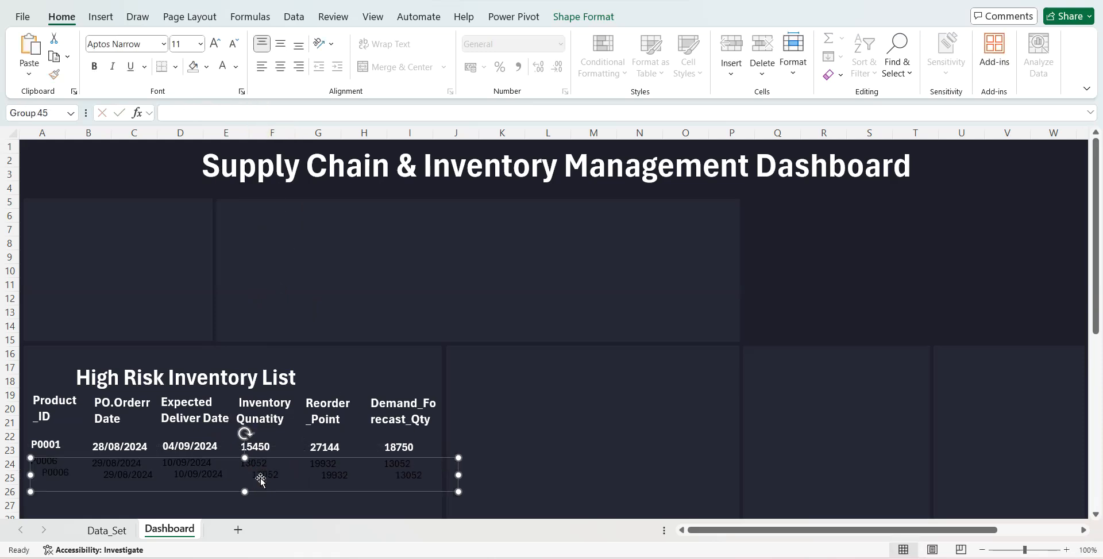
left_click_drag(264, 492, 253, 498)
left_click(67, 465)
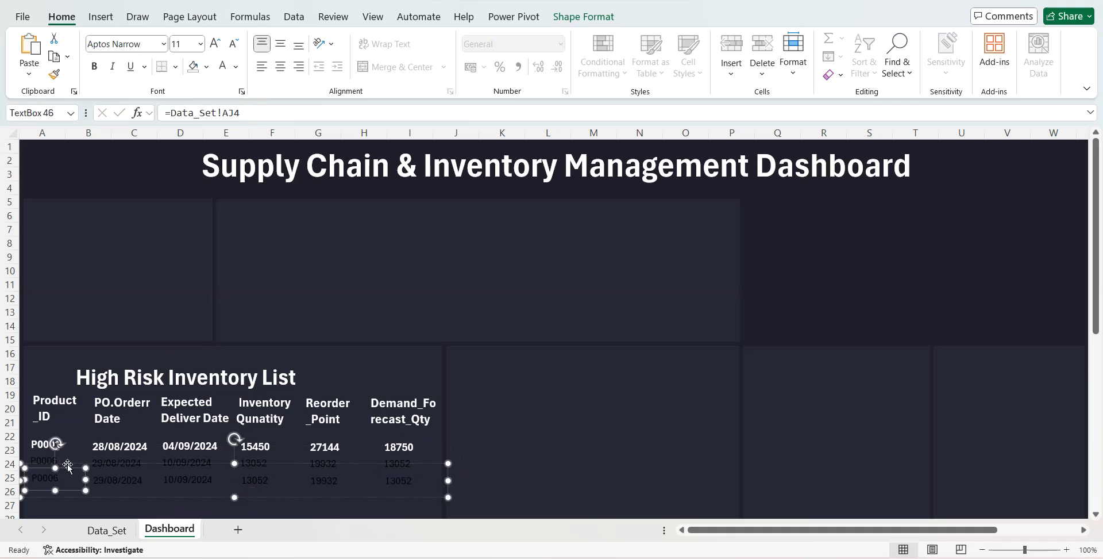
left_click(257, 117)
key("BackSpace")
type("5")
key("Return")
- Link the third data row's PO order date box to =Data_Set!AK5 and its Expected Deliver Date box to =Data_Set!AL5
left_click(115, 478)
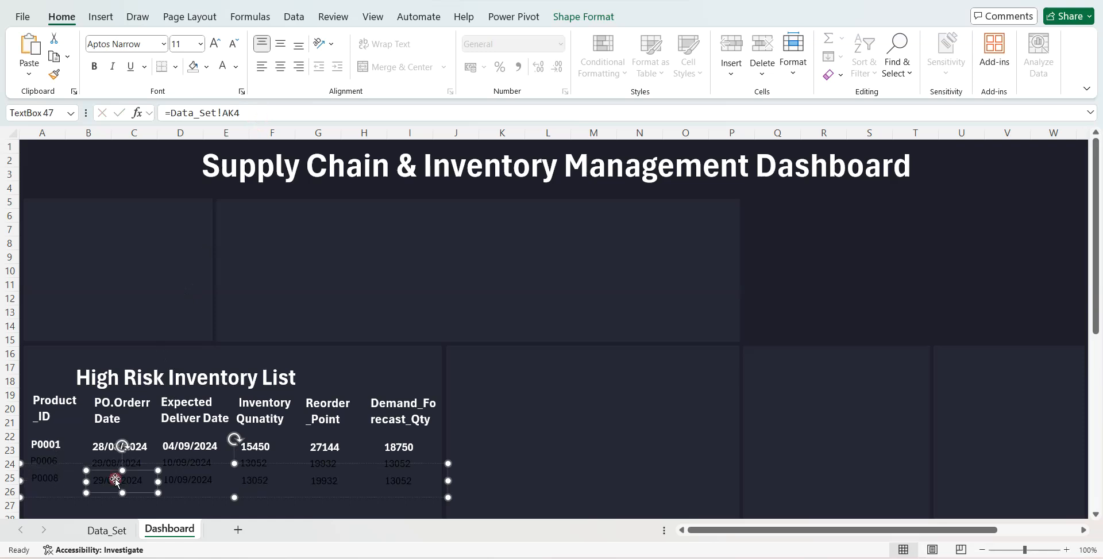
left_click(269, 112)
key("BackSpace")
type("5")
key("Return")
left_click(192, 483)
left_click(247, 112)
key("BackSpace")
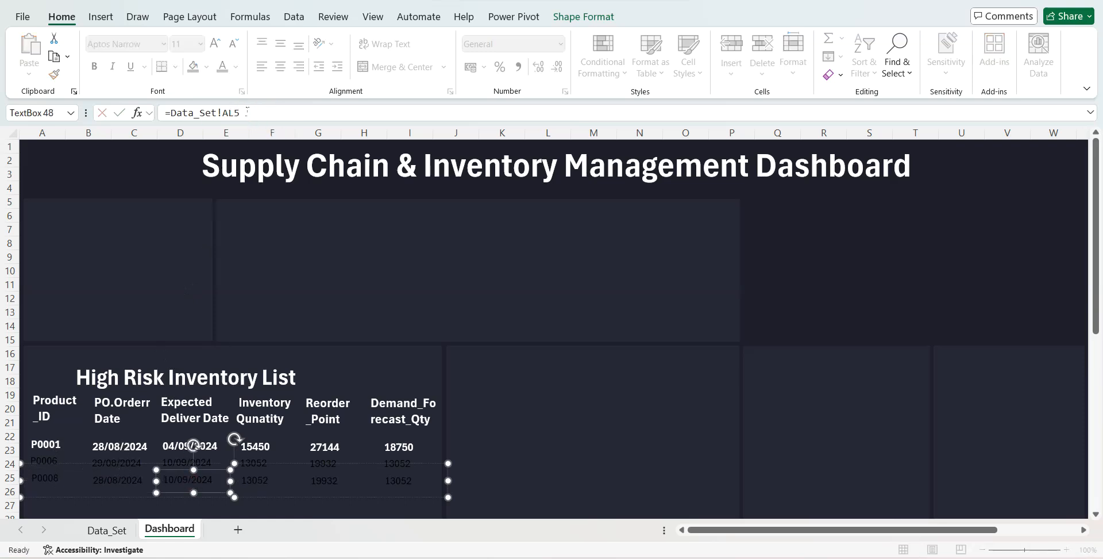
key("Return")
- Link the third data row's Inventory, Reorder_Point and Demand_Forecast_Qty boxes to Data_Set cells AM5, AN5 and AO5
left_click(256, 484)
left_click(276, 115)
key("BackSpace")
type("5")
key("Return")
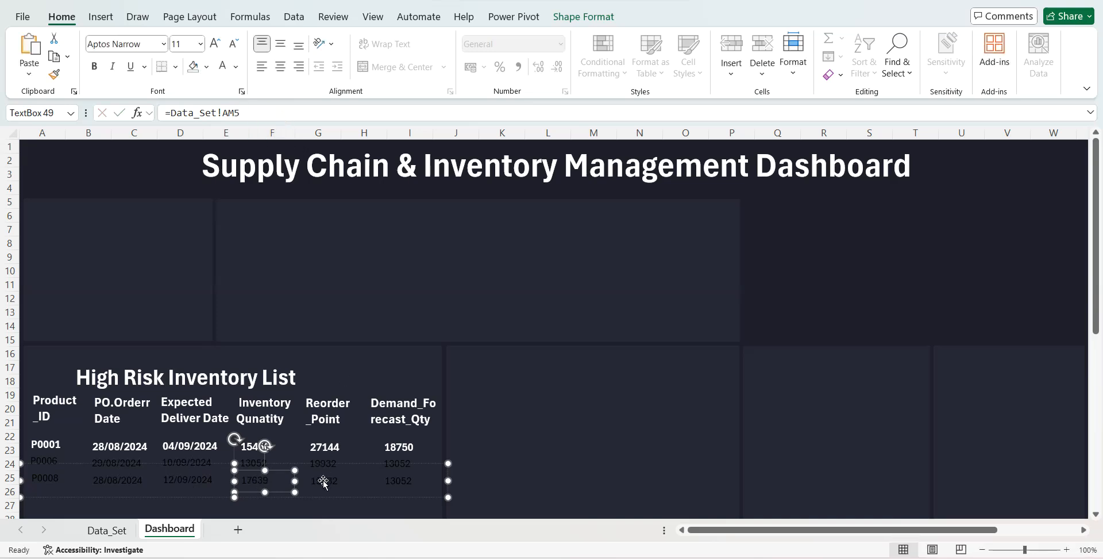
left_click(322, 482)
left_click(263, 116)
key("BackSpace")
type("5")
key("Return")
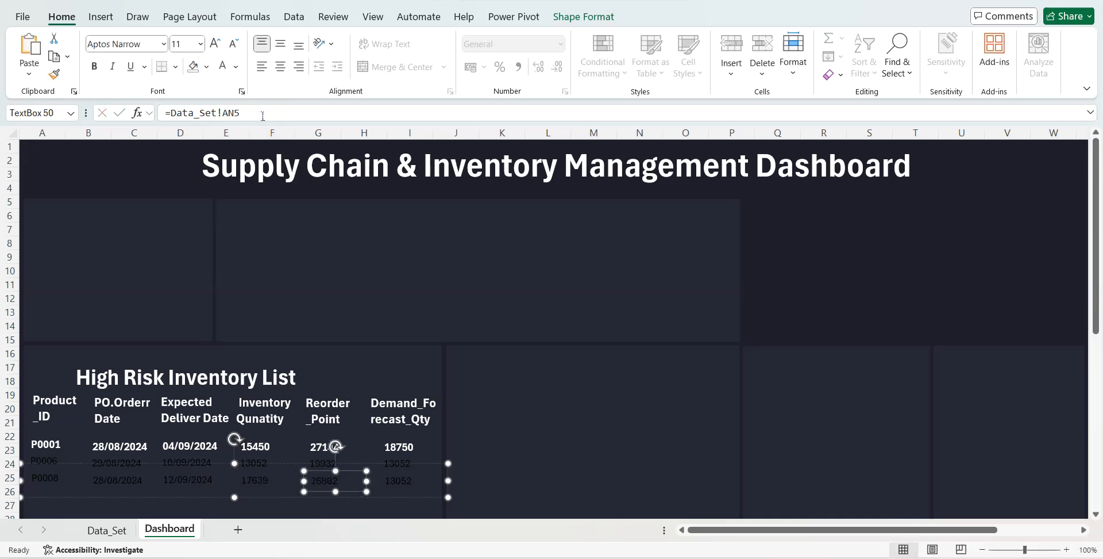
left_click(398, 481)
left_click(257, 114)
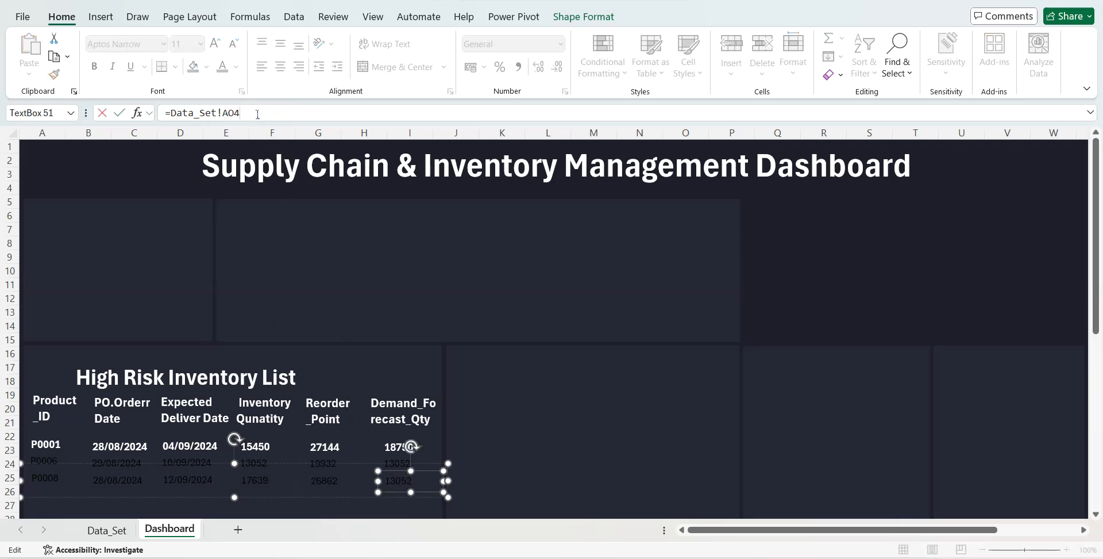
type("5")
key("Return")
- Duplicate the third data row group directly below it and link the copy's Product_ID box to =Data_Set!AJ6
left_click(171, 497)
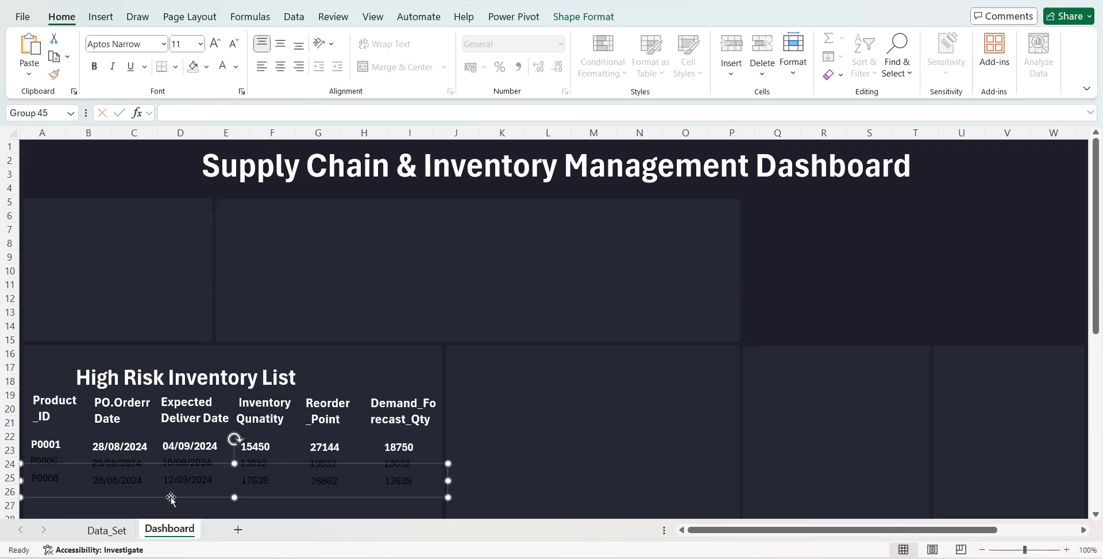
key("ctrl+d")
left_click_drag(162, 509, 150, 515)
scroll(81, 323, "down", 3)
left_click(41, 357)
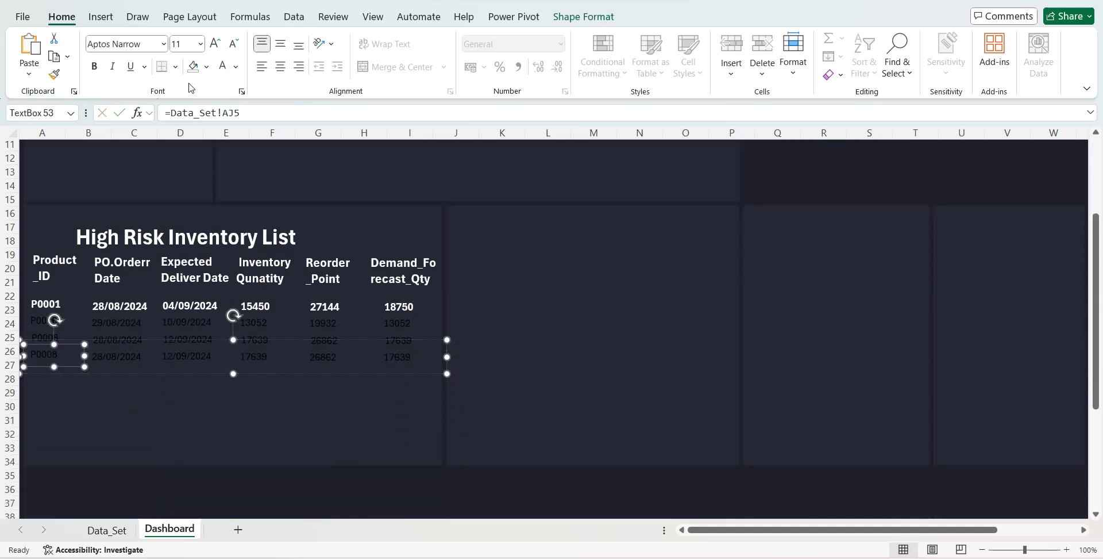
left_click(252, 112)
key("BackSpace")
type("6")
key("Return")
- Link the fourth data row's PO order date box to =Data_Set!AK6 and its Expected Deliver Date box to =Data_Set!AL6
left_click(140, 350)
left_click(255, 112)
type("6")
key("Return")
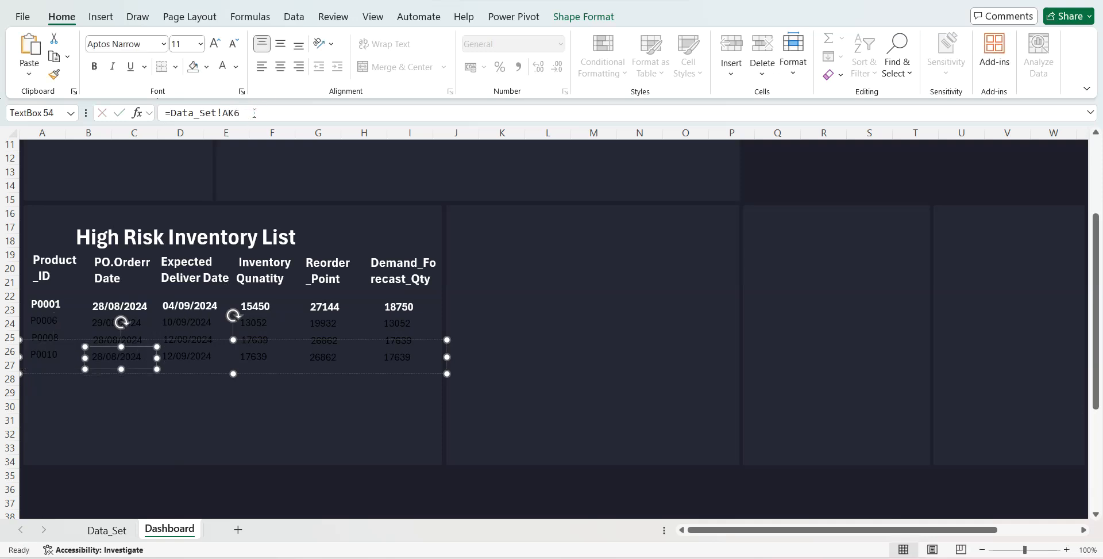
left_click(198, 360)
left_click(253, 113)
key("BackSpace")
type("6")
key("Return")
- Link the fourth data row's Inventory box to =Data_Set!AM6 and its Reorder_Point box to =Data_Set!AN6
left_click(254, 355)
key("BackSpace")
type("6")
key("Return")
left_click(323, 358)
left_click(248, 119)
key("BackSpace")
type("6")
key("Return")
- Link the fourth data row's Demand_Forecast_Qty box to =Data_Set!AO6
left_click(398, 353)
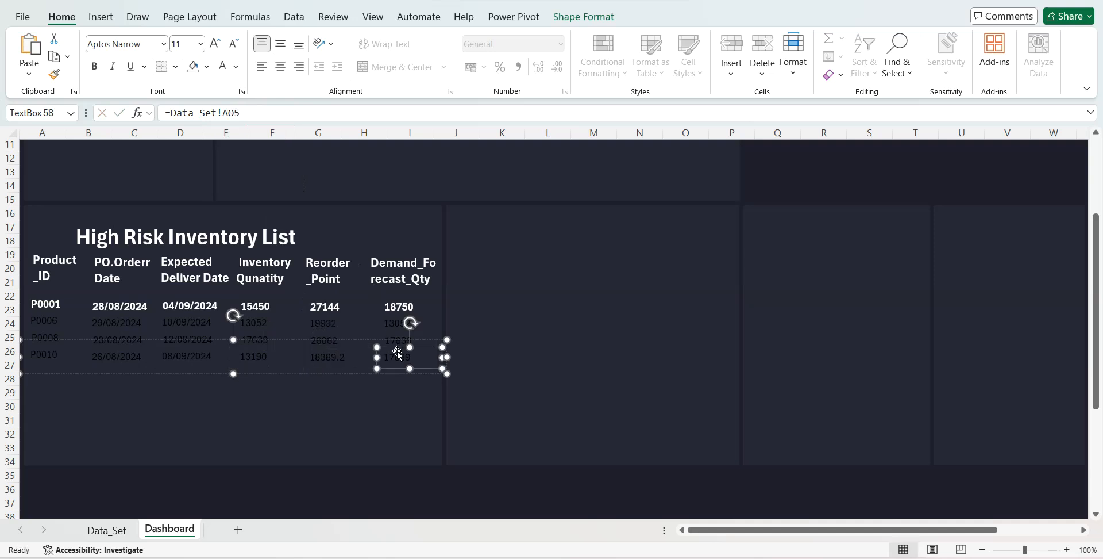
left_click(253, 104)
key("BackSpace")
type("6")
key("Return")
- Duplicate the fourth data row group and place the copy directly below it
left_click(334, 352)
left_click(285, 371)
left_click(264, 368)
key("ctrl+d")
key("ctrl+b")
left_click_drag(260, 376, 250, 384)
- Link the fifth data row's Product_ID box to =Data_Set!AJ7 and its PO order date box to =Data_Set!AK7
left_click(43, 377)
left_click(251, 113)
key("BackSpace")
type("7")
key("Return")
left_click(118, 373)
left_click(256, 119)
key("BackSpace")
type("7")
key("Return")
- Link the fifth data row's Expected Deliver Date box to =Data_Set!AL7 and its Inventory box to =Data_Set!AM7
left_click(195, 371)
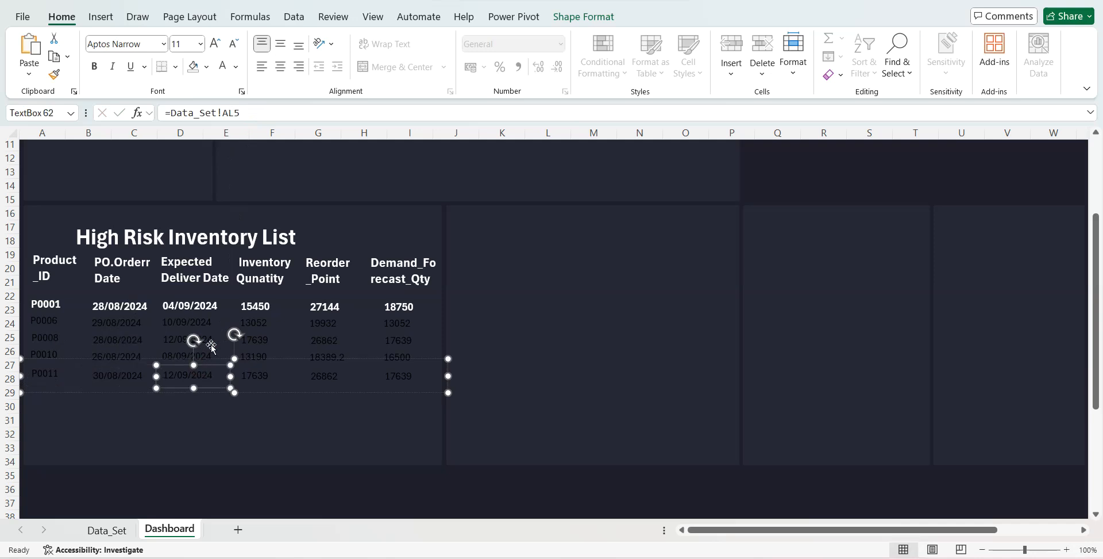
left_click(271, 113)
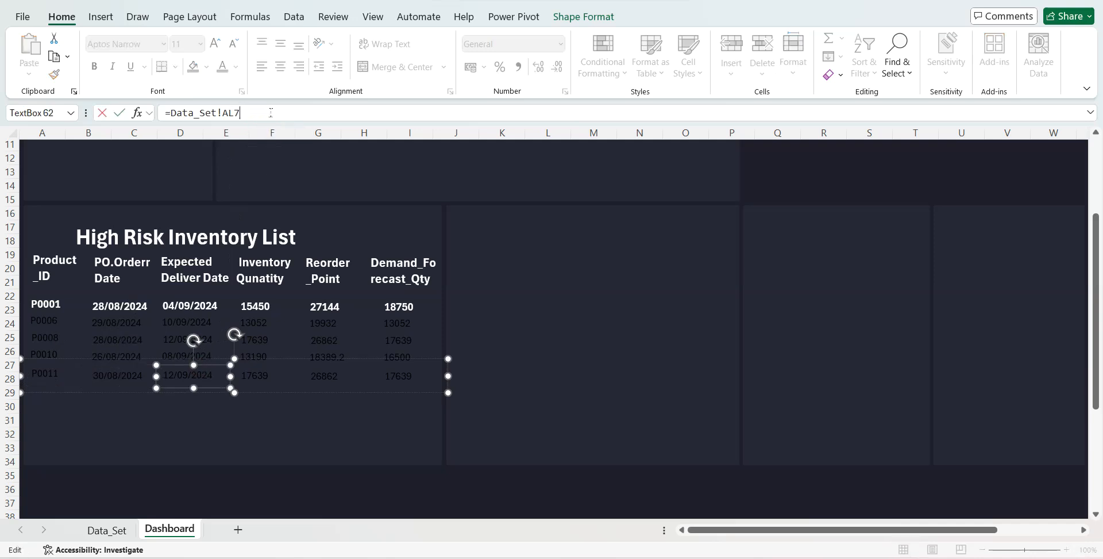
key("Return")
left_click(256, 379)
left_click(266, 112)
key("BackSpace")
type("7")
key("Return")
- Link the fifth data row's Reorder_Point box to =Data_Set!AN7 and its Demand_Forecast_Qty box to =Data_Set!AO7
left_click(331, 376)
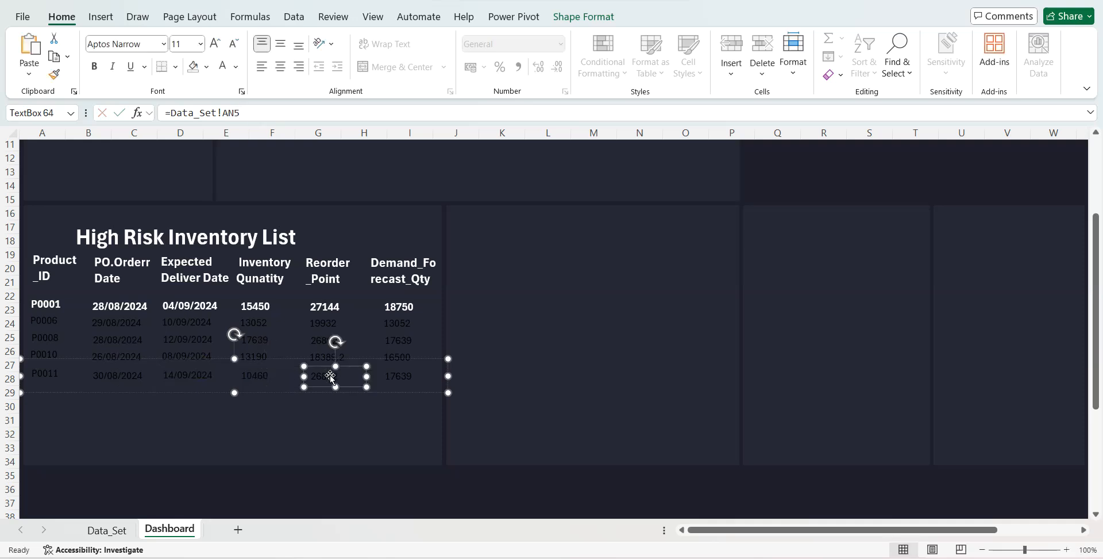
left_click(260, 120)
type("7")
key("Return")
left_click(408, 374)
left_click(276, 119)
type("7")
key("Return")
- Duplicate the fifth data row group directly below it and link the copy's Product_ID box to =Data_Set!AJ8
left_click(81, 393)
left_click_drag(83, 396, 71, 411)
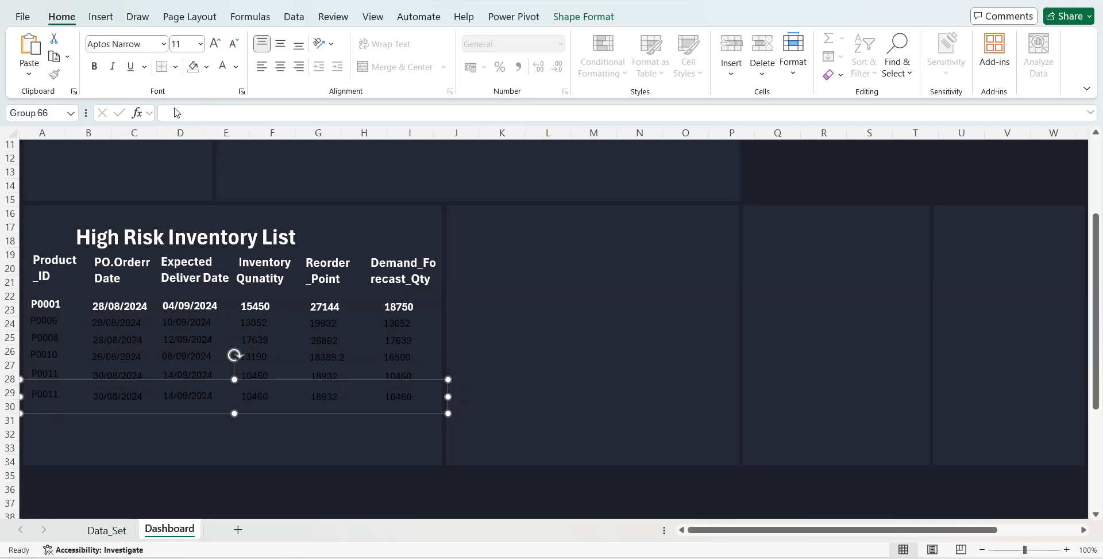
right_click(47, 394)
left_click(38, 397)
left_click(38, 395)
left_click(242, 118)
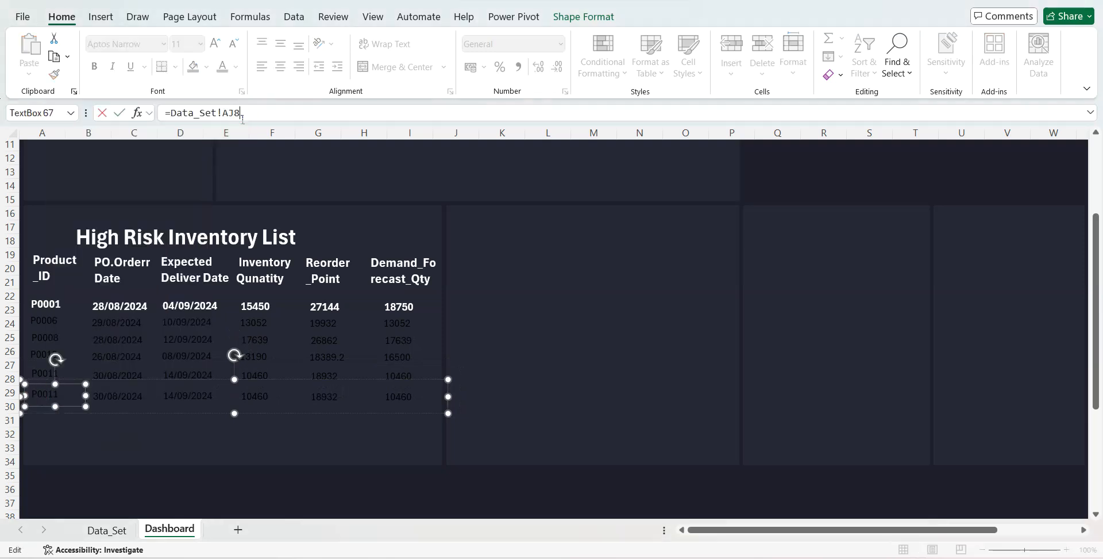
type("8")
key("Return")
- Link the sixth data row's PO order date box to =Data_Set!AK8 and its Expected Deliver Date box to =Data_Set!AL8
left_click(272, 114)
key("BackSpace")
type("8")
key("Return")
left_click(204, 403)
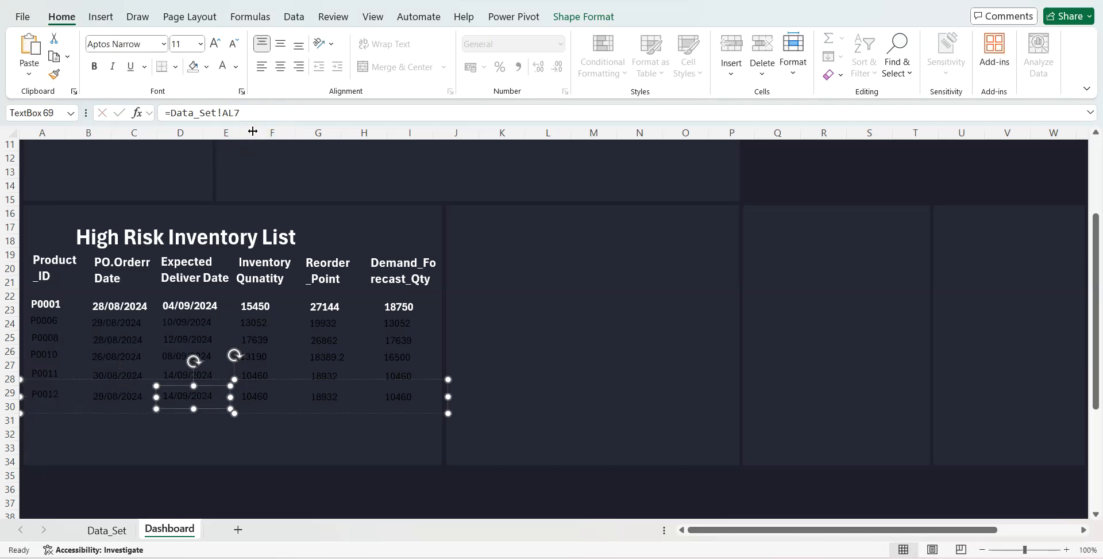
left_click(254, 113)
type("8")
key("Return")
- Link the sixth data row's Inventory box to =Data_Set!AM8 and its Reorder_Point box to =Data_Set!AN8
left_click(256, 396)
key("BackSpace")
type("8")
key("Return")
left_click(333, 402)
left_click(289, 113)
key("BackSpace")
type("8")
key("Return")
- Link the sixth data row's Demand_Forecast_Qty box to =Data_Set!AO8
left_click(396, 396)
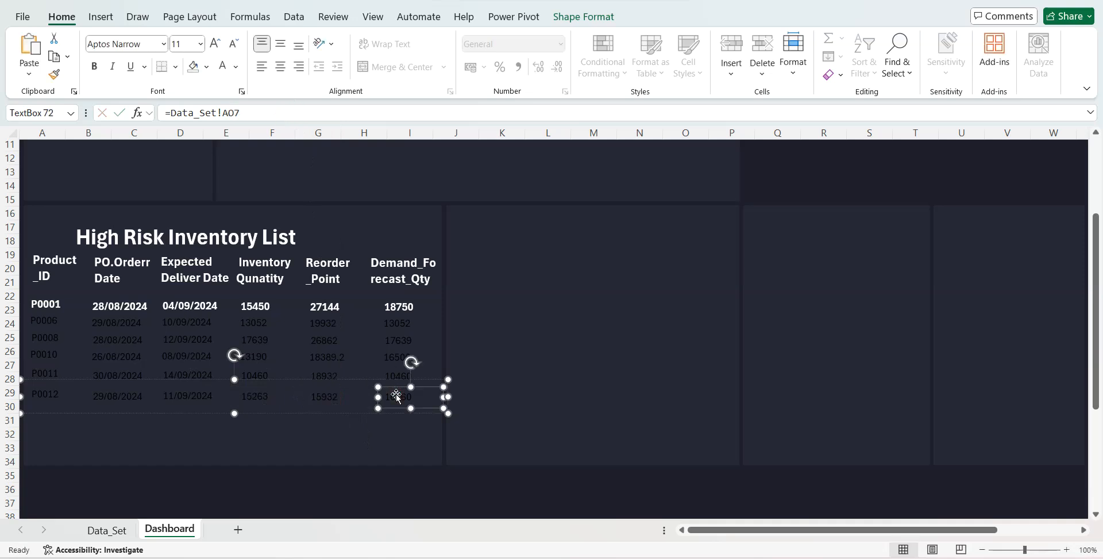
left_click(258, 118)
key("BackSpace")
type("8")
key("Return")
- Duplicate the sixth data row group directly below it and link the copy's Product_ID box to =Data_Set!AJ9
left_click(351, 413)
key("ctrl+d")
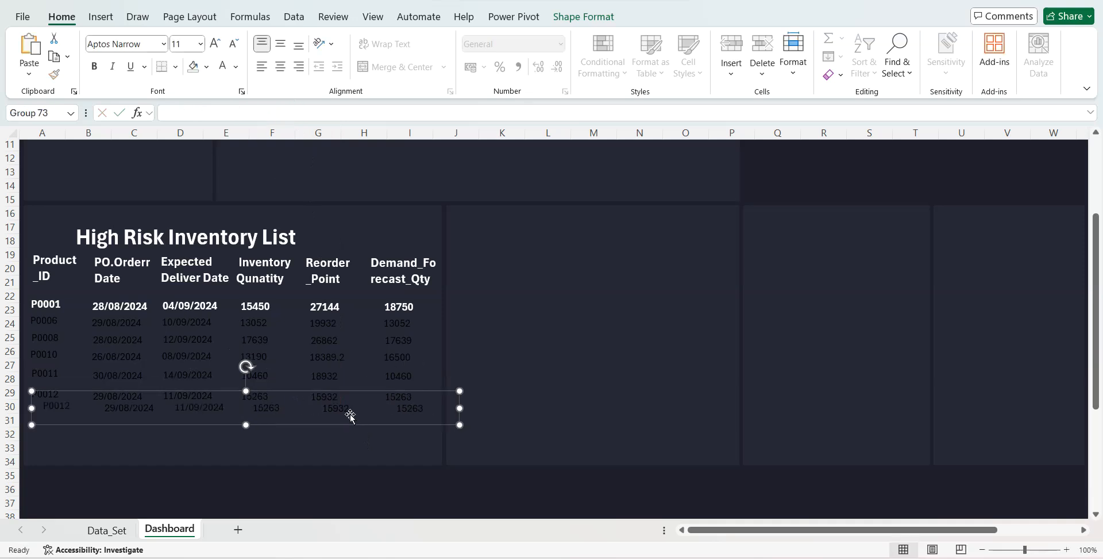
left_click_drag(339, 426, 325, 433)
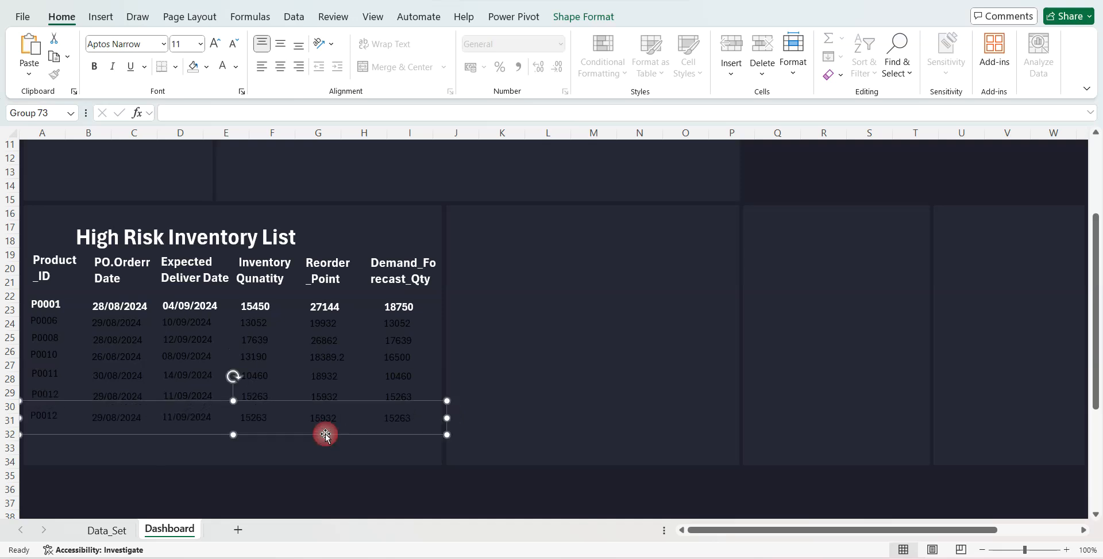
left_click(49, 419)
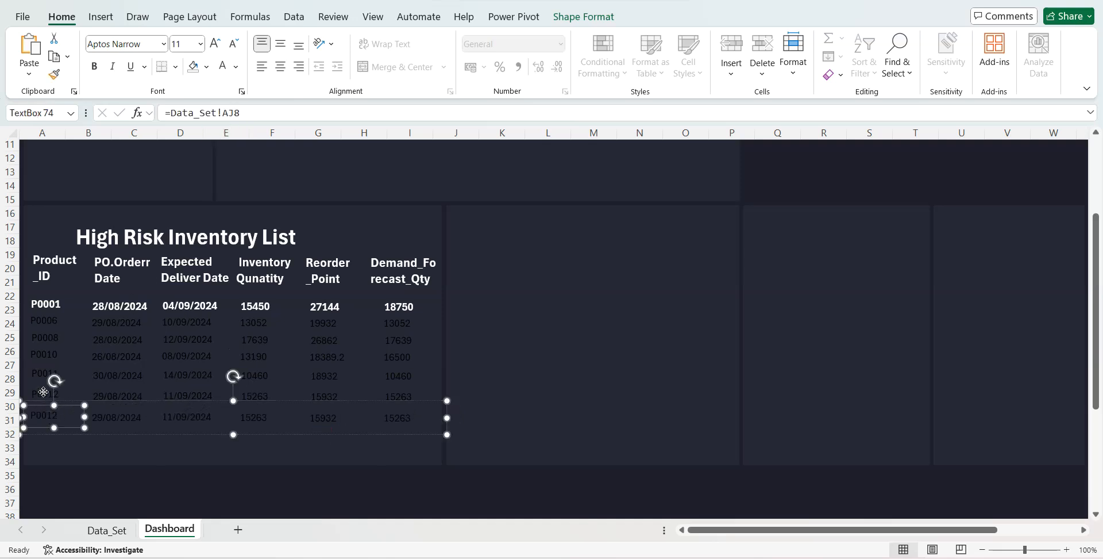
left_click(44, 394)
left_click(44, 414)
left_click(40, 418)
left_click(248, 113)
type("9")
key("Return")
- Link the seventh data row's PO order date box to =Data_Set!AK9 and its Expected Deliver Date box to =Data_Set!AL9
left_click(116, 422)
left_click(272, 113)
type("9")
key("Return")
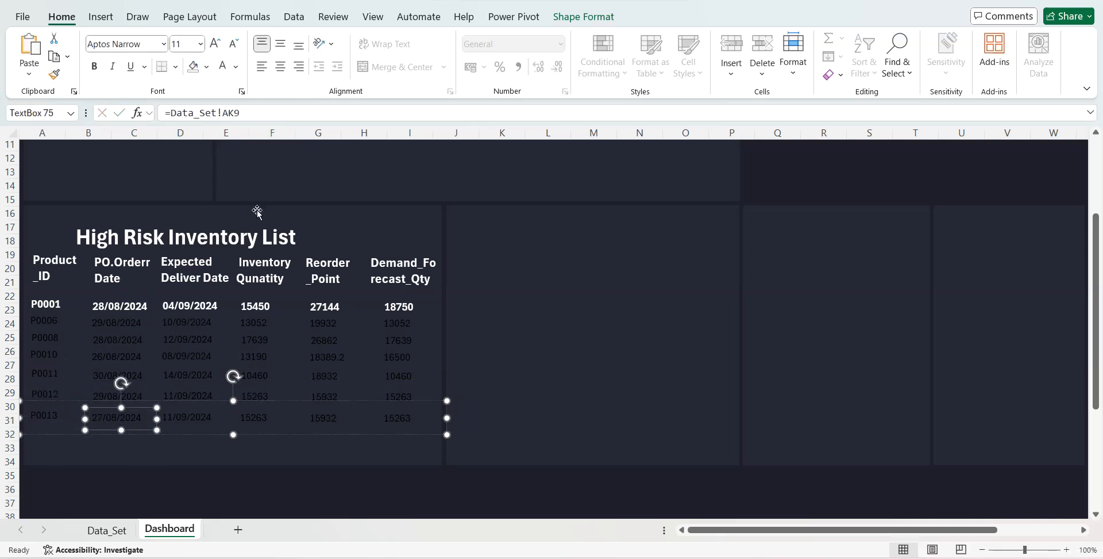
left_click(189, 415)
key("BackSpace")
type("9")
key("Return")
- Link the seventh data row's Inventory box to =Data_Set!AM9 and its Reorder_Point box to =Data_Set!AN9
left_click(259, 417)
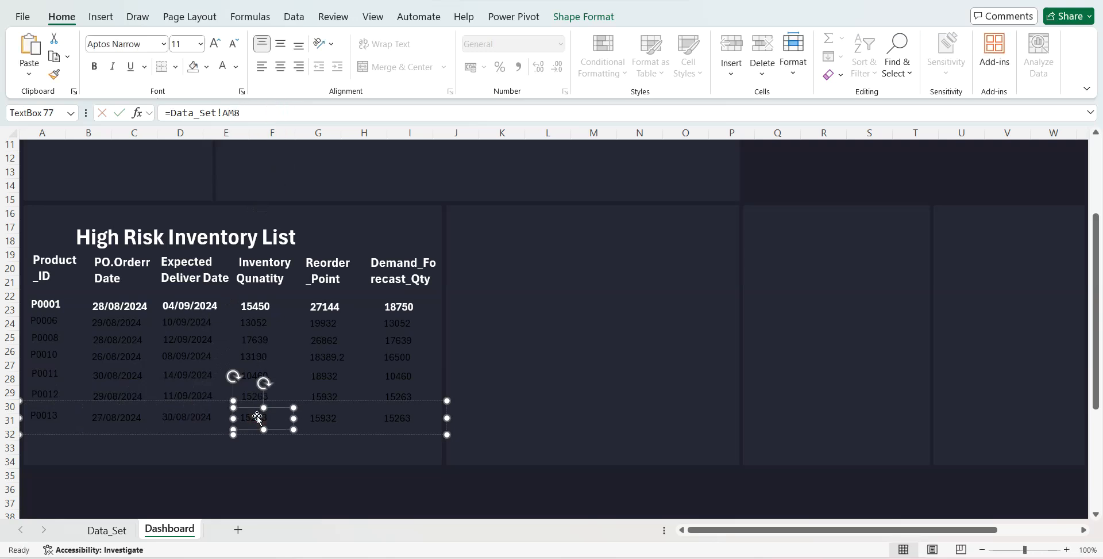
left_click(282, 111)
left_click(335, 418)
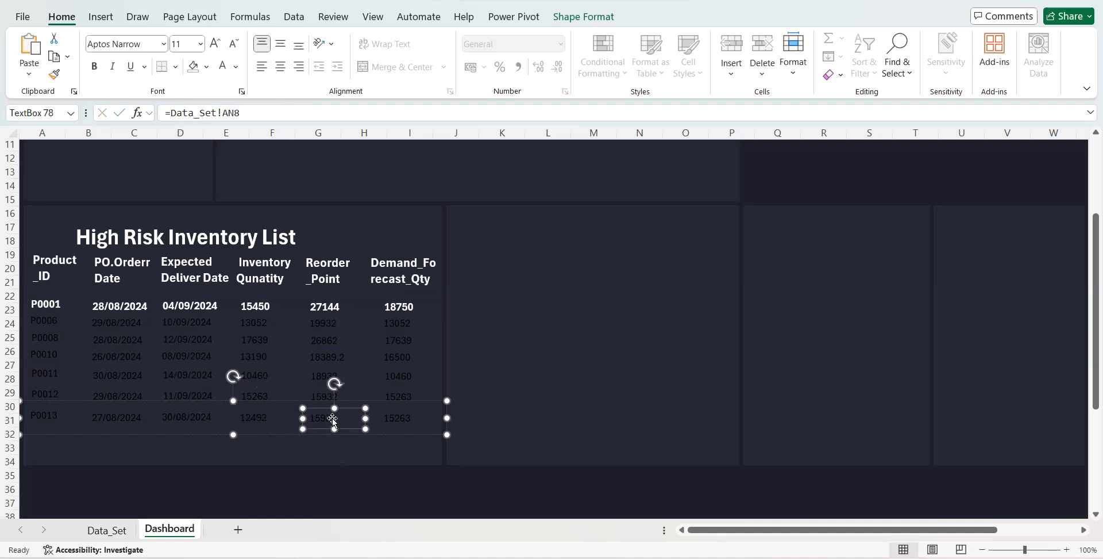
left_click(262, 113)
key("BackSpace")
type("9")
key("Return")
- Link the seventh data row's Demand_Forecast_Qty box to =Data_Set!AO9
left_click(398, 417)
left_click(260, 113)
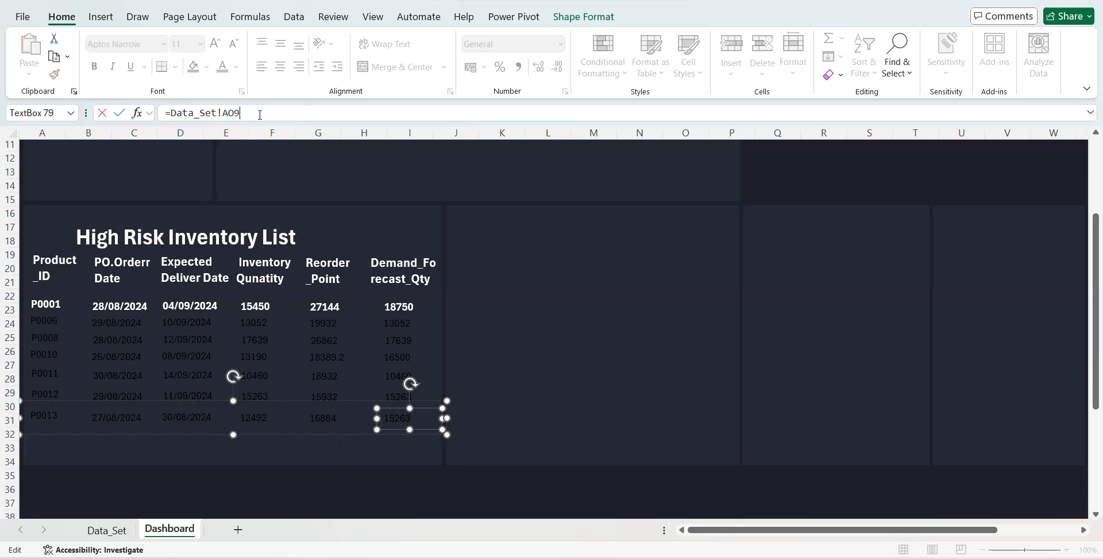
type("9")
key("Return")
- Duplicate the seventh data row group directly below it and link the copy's Product_ID box to =Data_Set!AJ10
right_click(154, 434)
left_click(143, 433)
key("ctrl+d")
left_click_drag(141, 444, 131, 454)
left_click(56, 442)
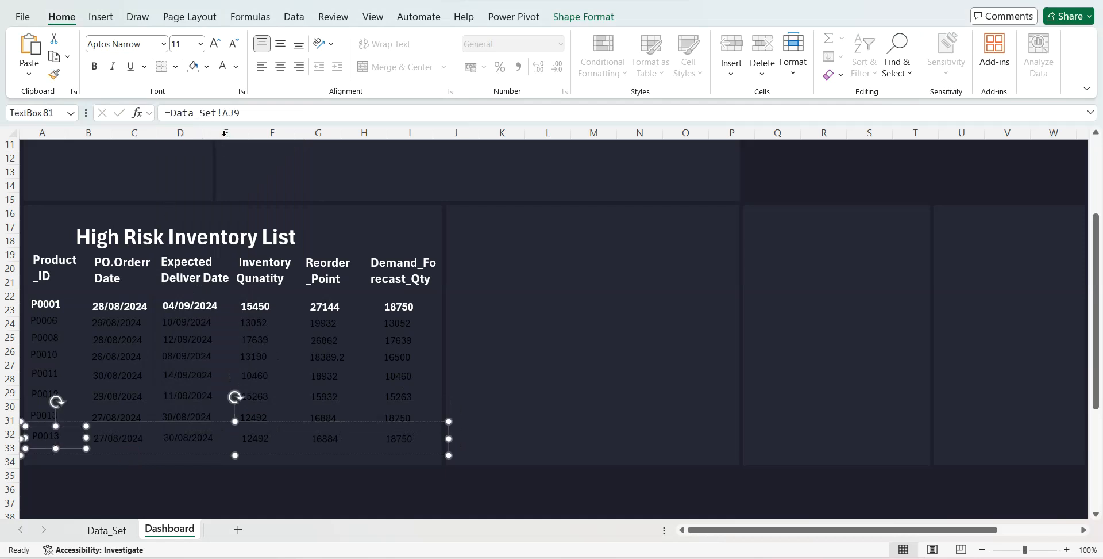
left_click(250, 113)
type("10")
key("Return")
- Link the eighth data row's PO order date box to =Data_Set!AK10 and its Expected Deliver Date box to =Data_Set!AL10
left_click(123, 440)
left_click(261, 113)
key("BackSpace")
type("10")
key("Return")
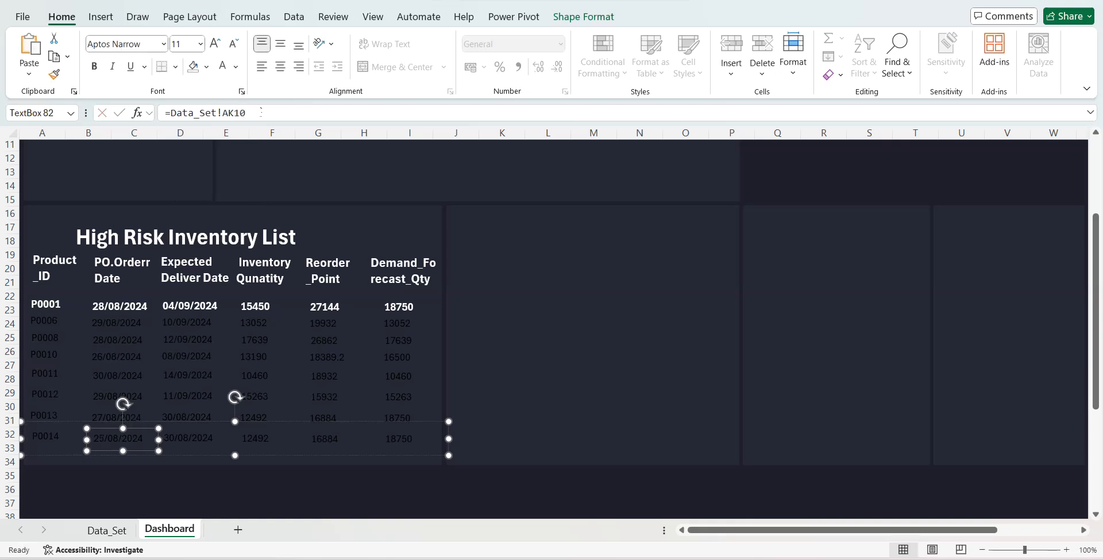
left_click(193, 434)
left_click(260, 113)
key("BackSpace")
type("10")
key("Return")
- Link the eighth data row's Inventory, Reorder_Point and Demand_Forecast_Qty boxes to row 10 of Data_Set columns AM, AN and AO
left_click(254, 445)
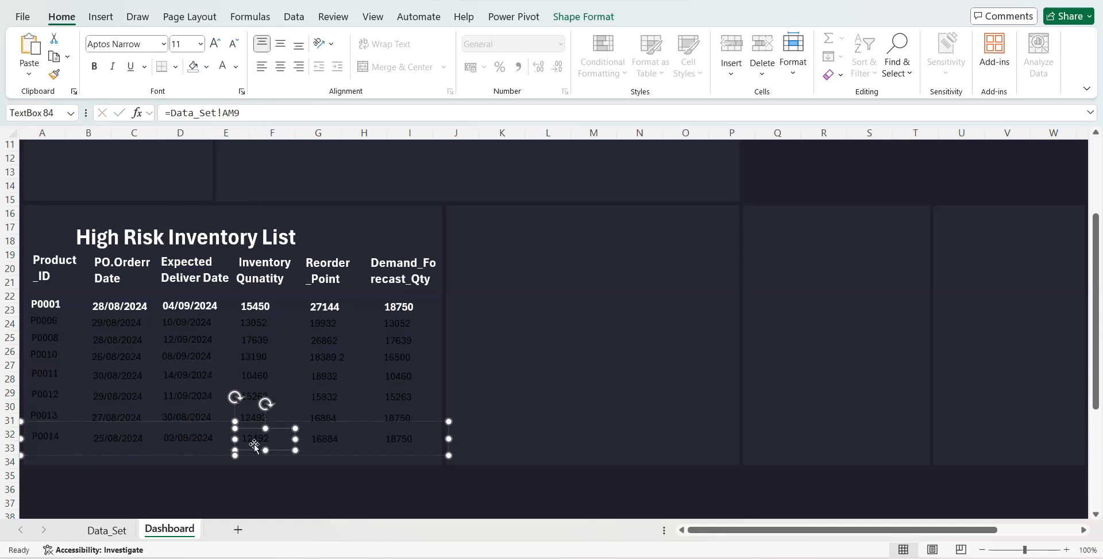
left_click(290, 113)
key("Return")
left_click(328, 437)
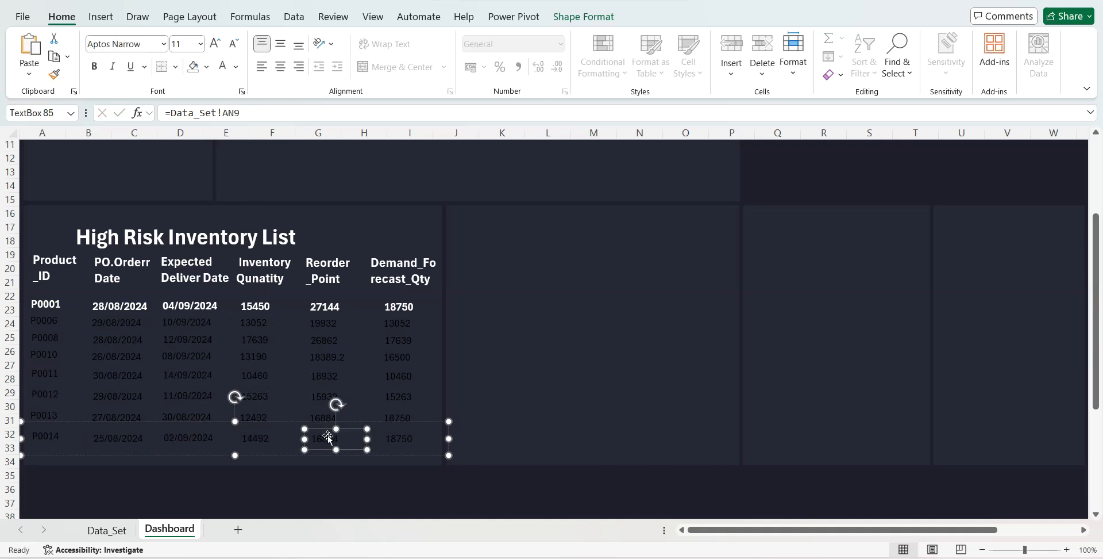
left_click(245, 118)
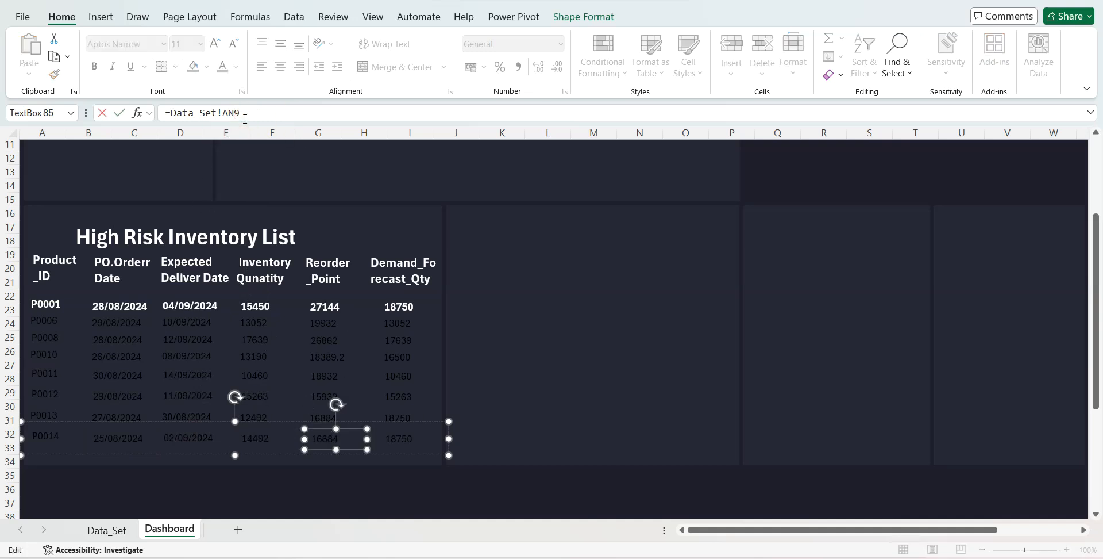
key("Return")
left_click(400, 431)
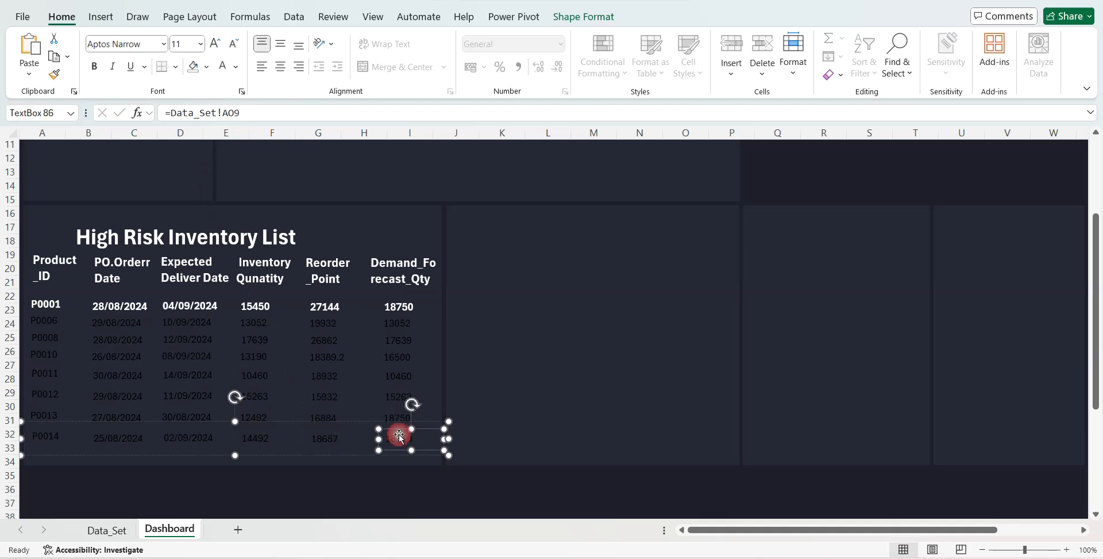
left_click(247, 113)
key("BackSpace")
key("Return")
- Select all eight data row groups of the High Risk Inventory List and make their text white
left_click(156, 422)
left_click(131, 413, "shift")
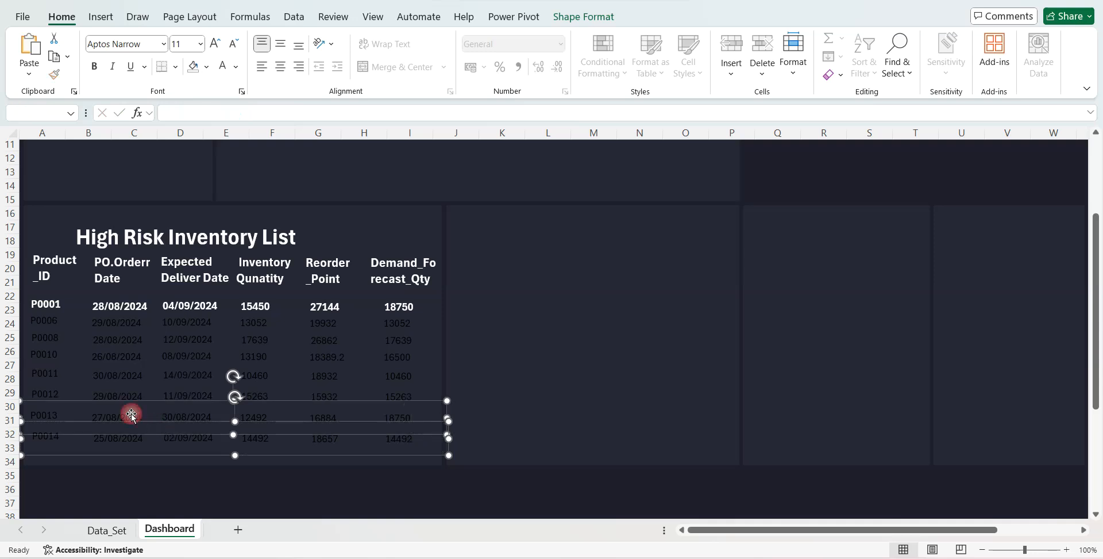
left_click(120, 395, "shift")
left_click(112, 364, "shift")
left_click(109, 347, "shift")
left_click(104, 329, "shift")
left_click(98, 313, "shift")
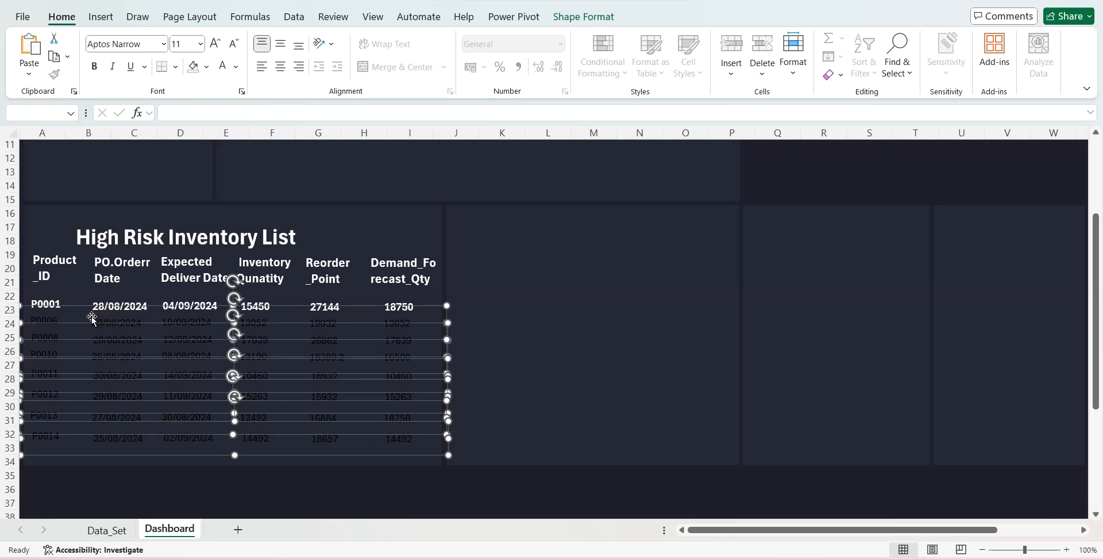
left_click(72, 304, "shift")
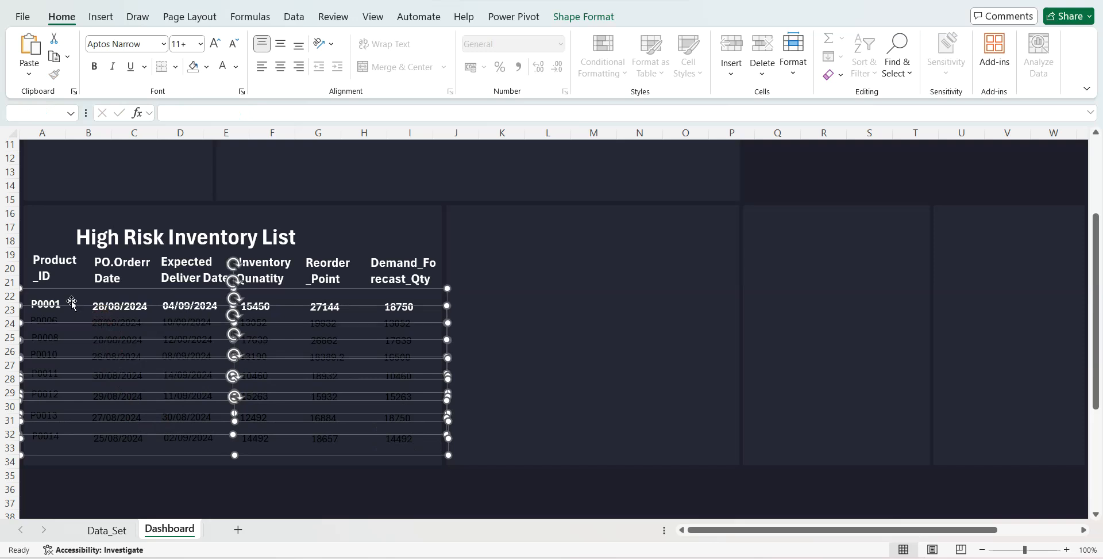
left_click(223, 70)
- Try a font size of 14 on the selected data rows
left_click(183, 44)
type("14")
key("Return")
- Set the selected data rows' font size to 12 and make all their text bold
left_click(182, 45)
type("12")
key("Return")
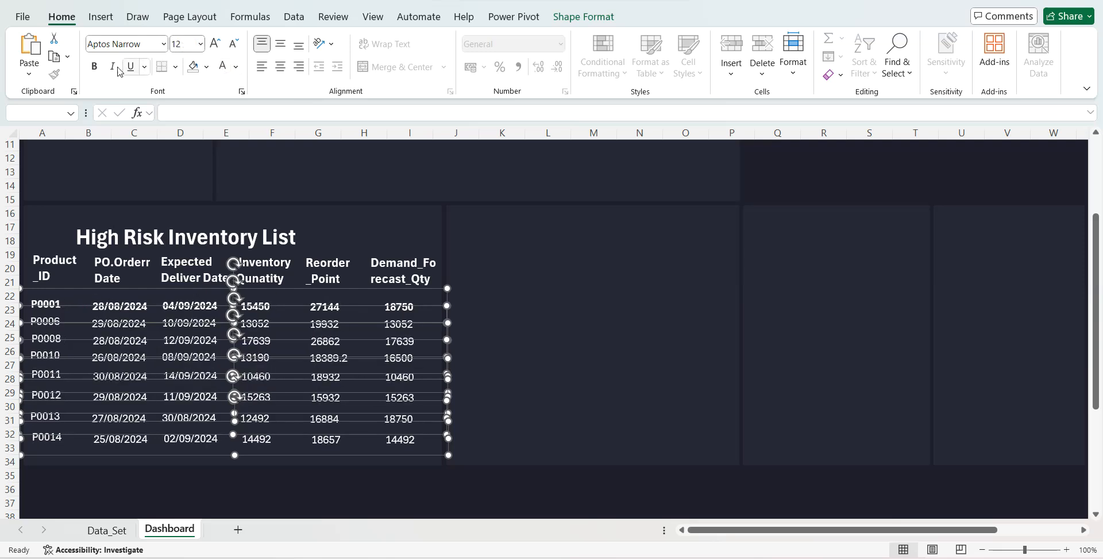
left_click(94, 67)
left_click(95, 67)
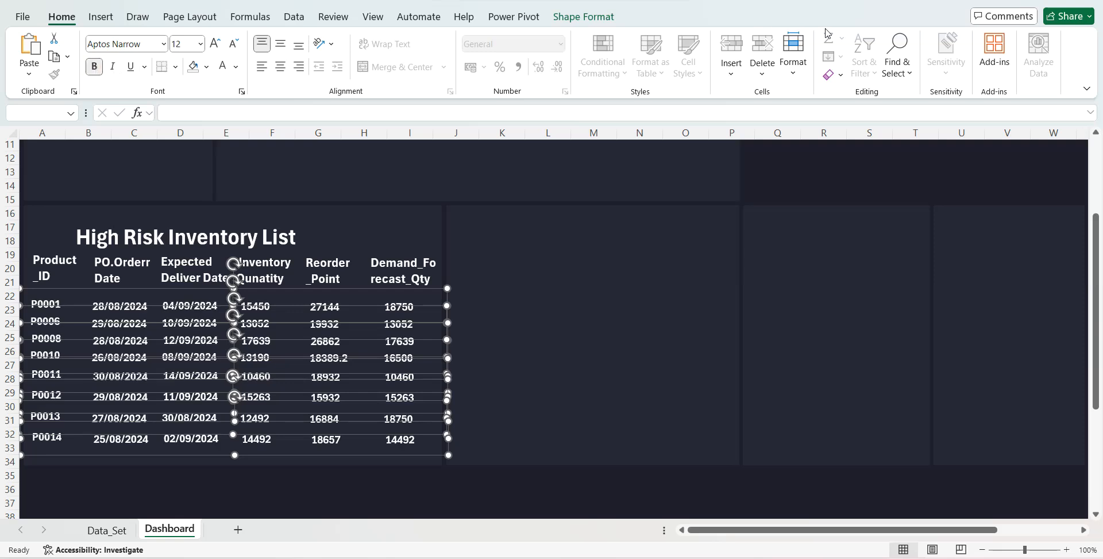
- Left-align the selected data row groups of the High Risk Inventory List and distribute them vertically
left_click(584, 17)
left_click(833, 46)
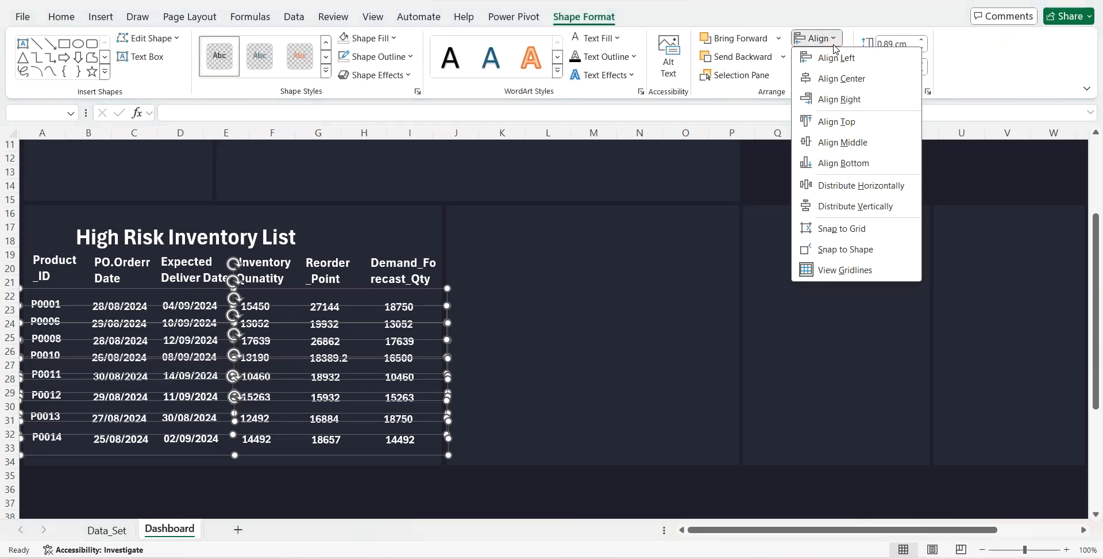
left_click(835, 46)
left_click(835, 46)
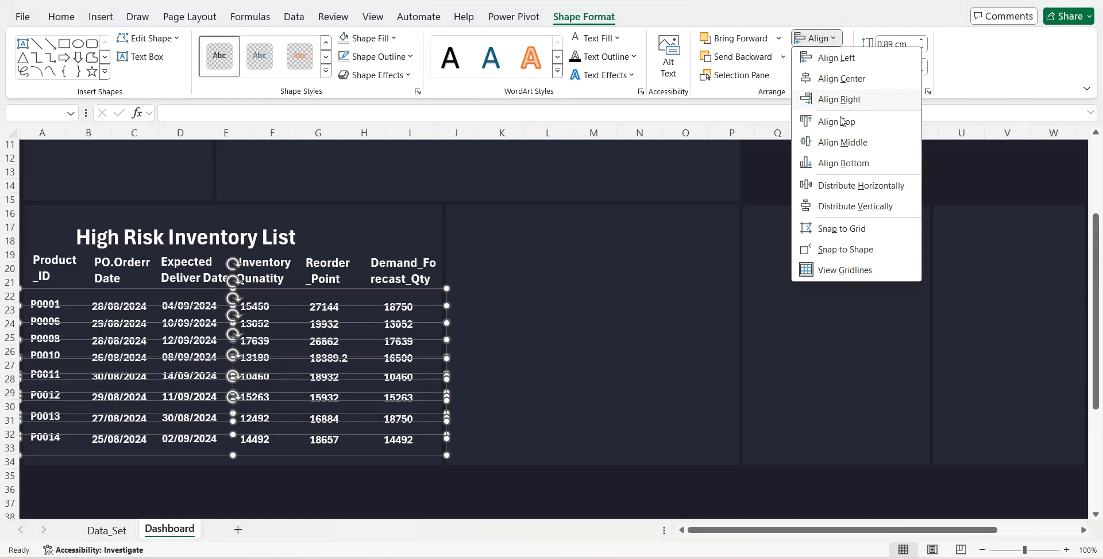
left_click(834, 206)
left_click(485, 472)
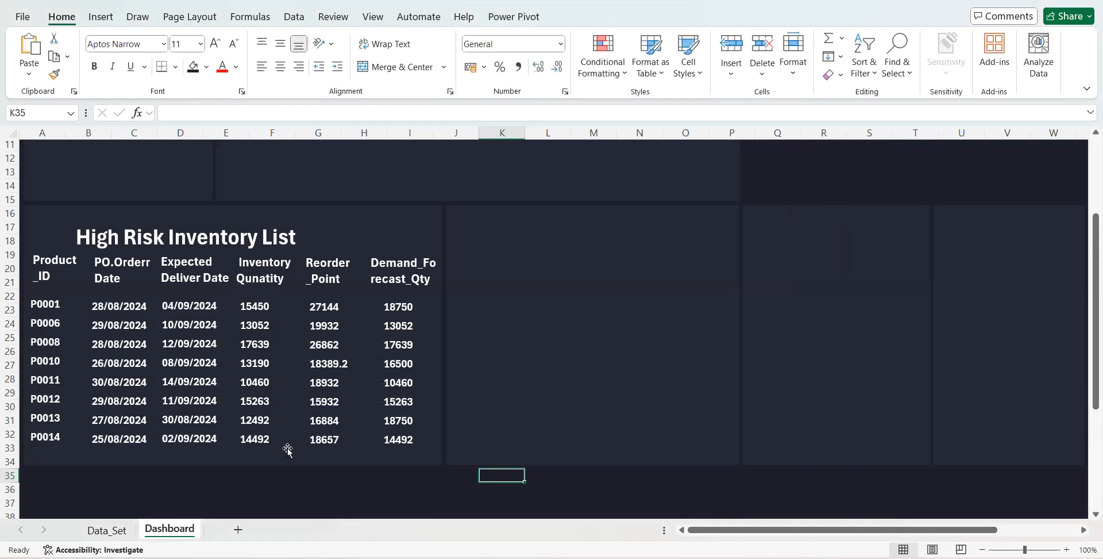
- Format the Inventory Qunatity field of the Data_Set PivotTable as Number with a 1000 separator and 0 decimal places
left_click(107, 529)
right_click(641, 238)
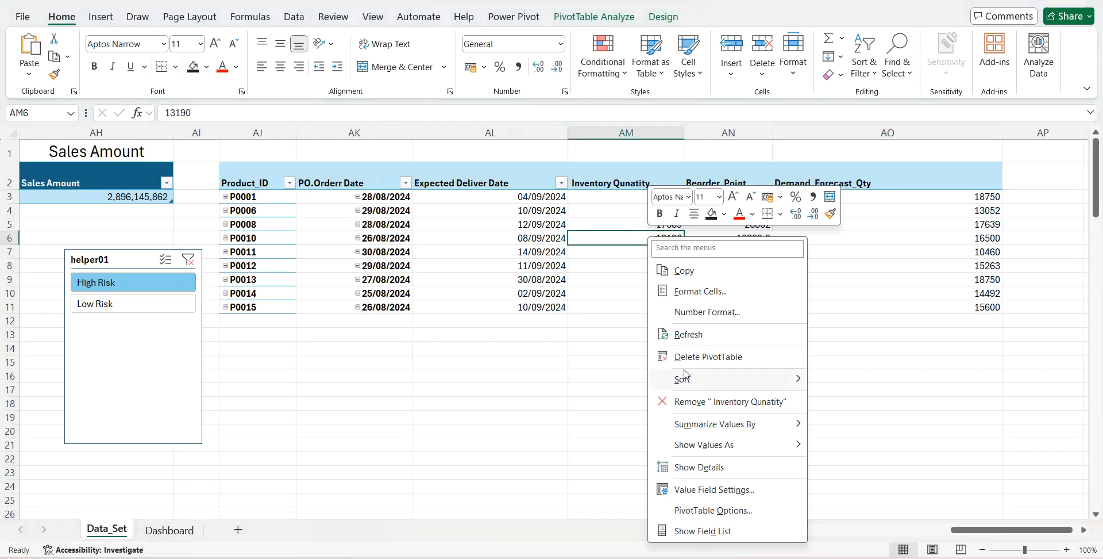
left_click(712, 489)
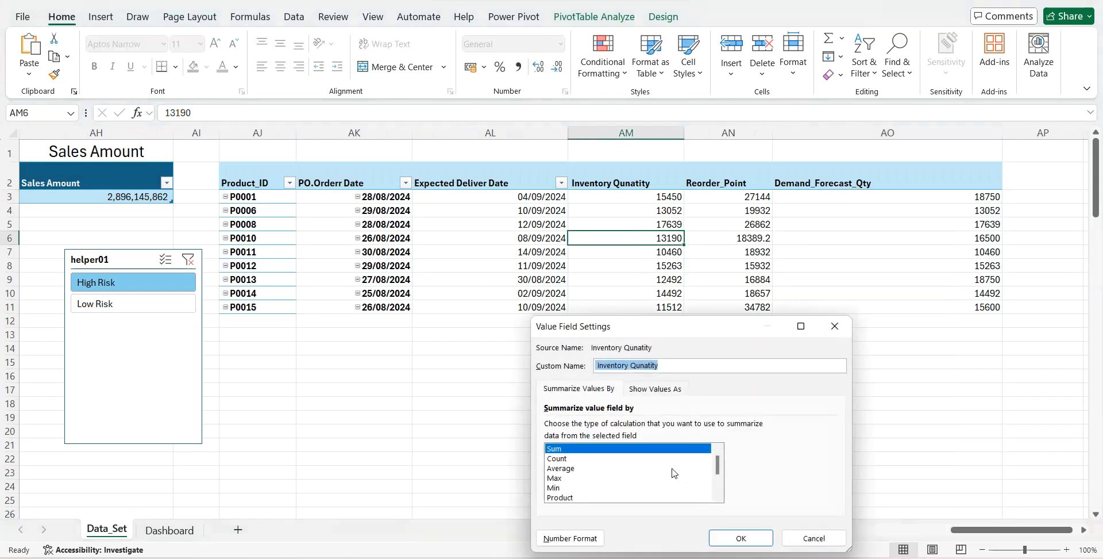
left_click(562, 538)
left_click(538, 270)
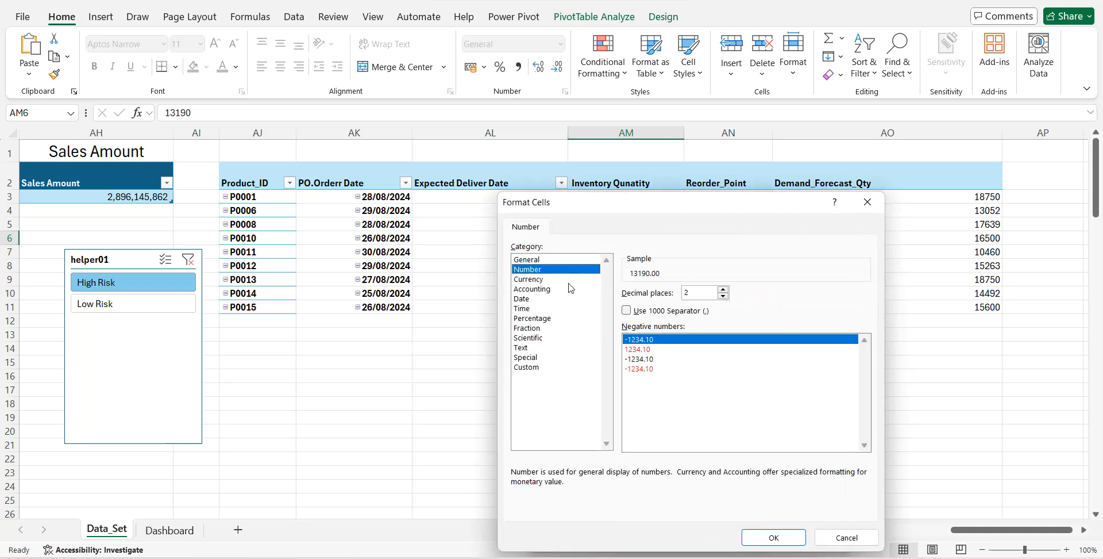
left_click(626, 310)
left_click(723, 297)
left_click(723, 297)
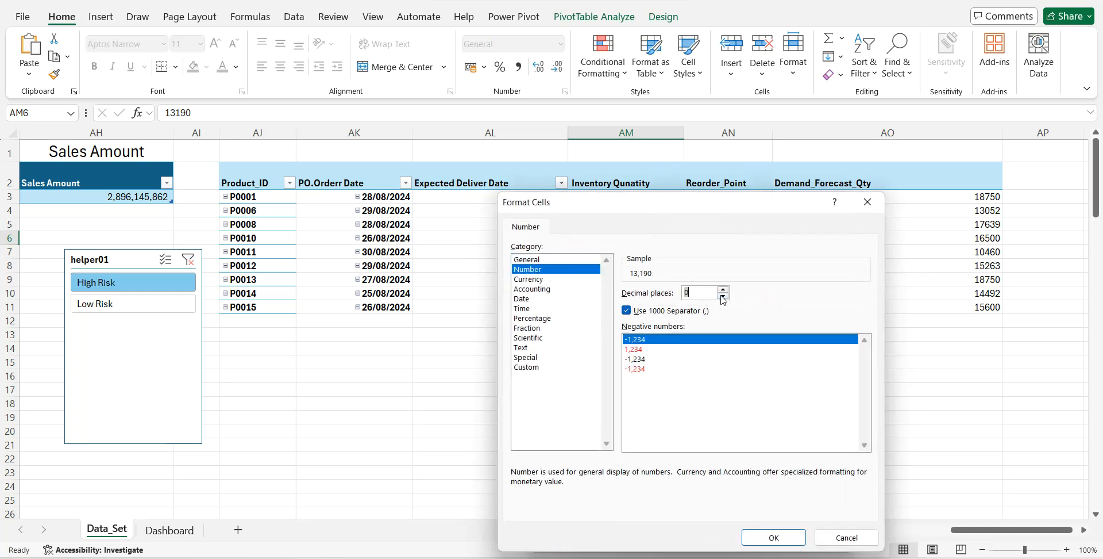
left_click(773, 537)
left_click(736, 535)
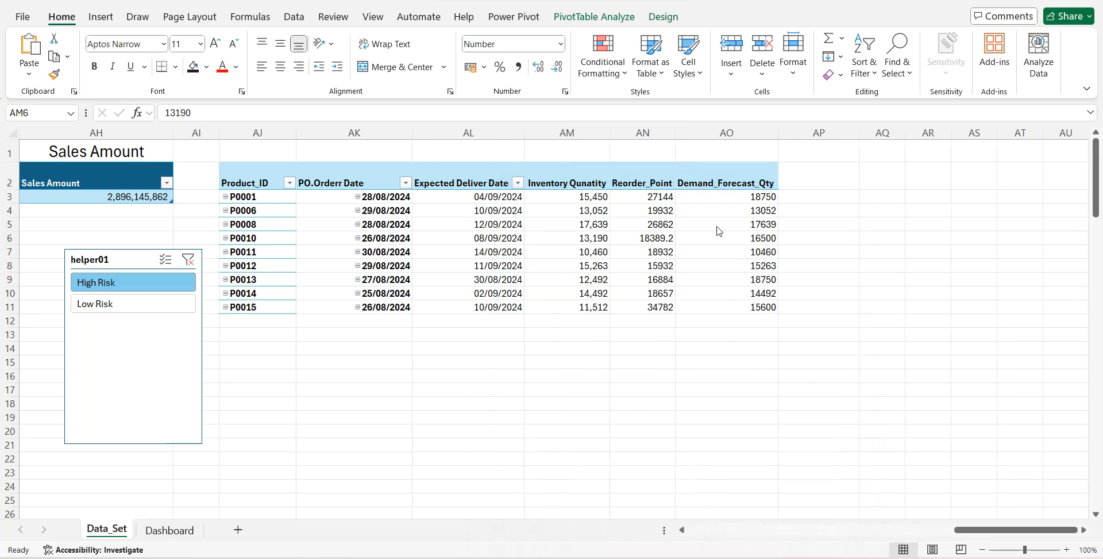
- Format the PivotTable's Reorder_Point field as Number with a 1000 separator and 0 decimal places
right_click(651, 227)
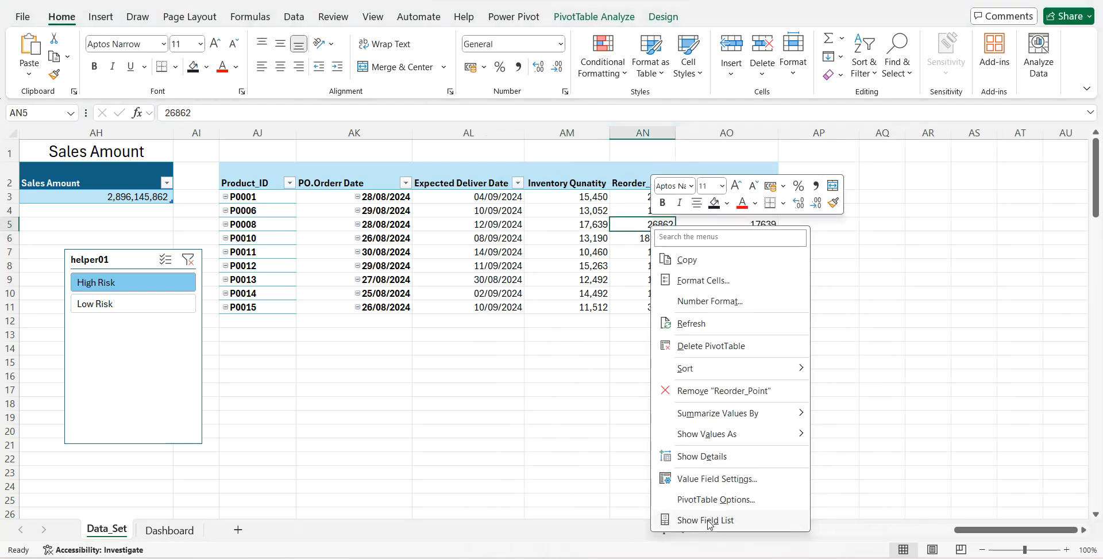
left_click(707, 479)
left_click(572, 536)
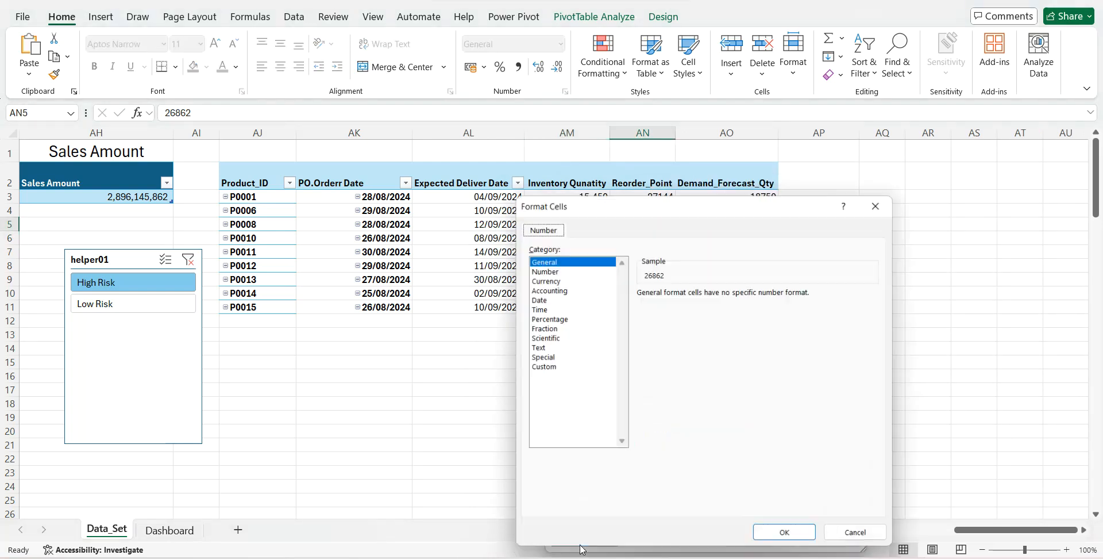
left_click(542, 269)
left_click(641, 311)
left_click(739, 296)
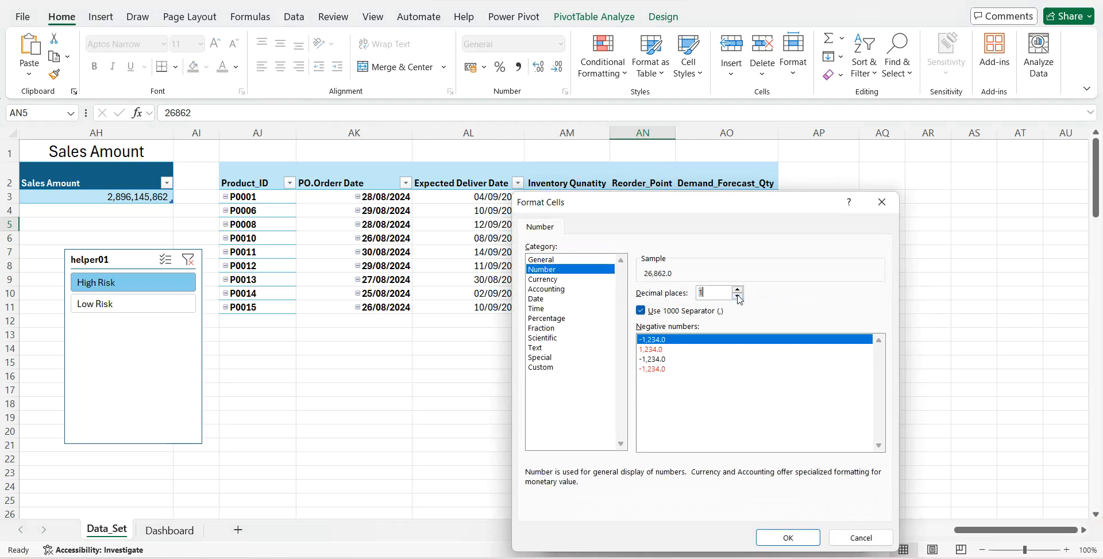
left_click(764, 535)
left_click(758, 534)
- Format the PivotTable's Demand_Forecast_Qty field as Number with a 1000 separator and 0 decimal places
left_click(738, 238)
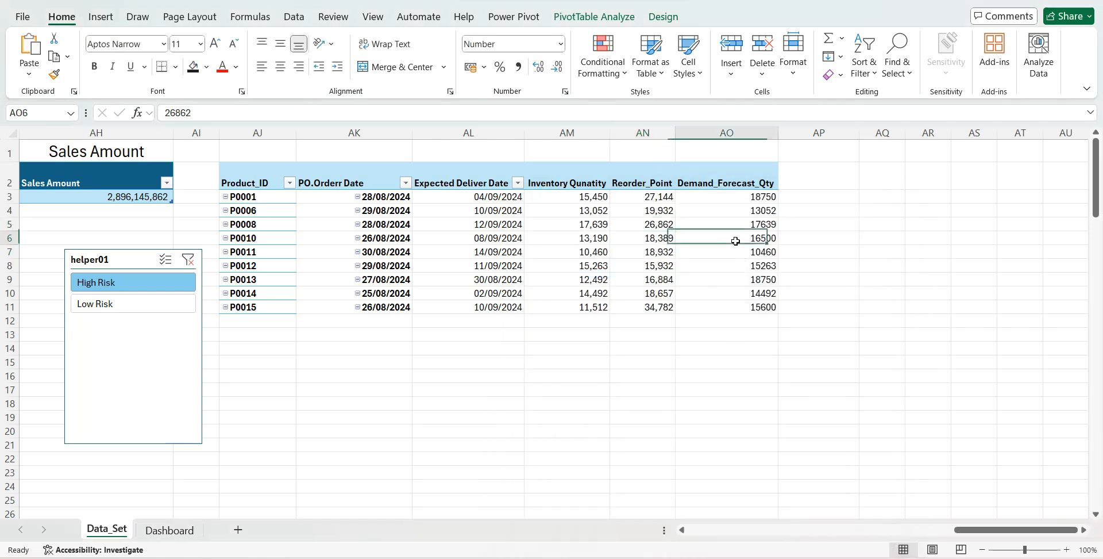
right_click(738, 239)
left_click(803, 494)
left_click(643, 538)
left_click(599, 269)
left_click(747, 312)
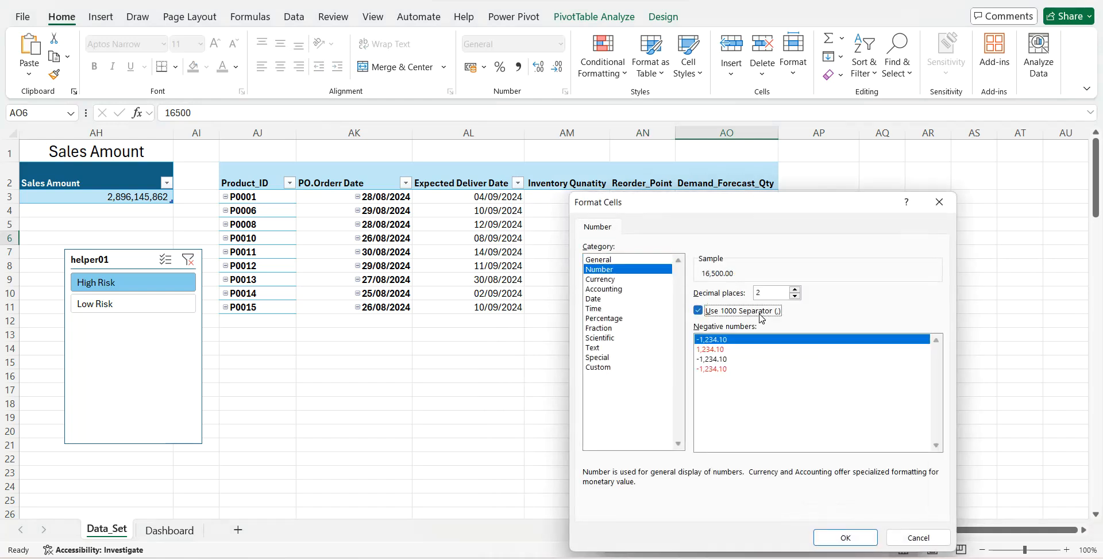
left_click(795, 295)
left_click(795, 295)
left_click(846, 536)
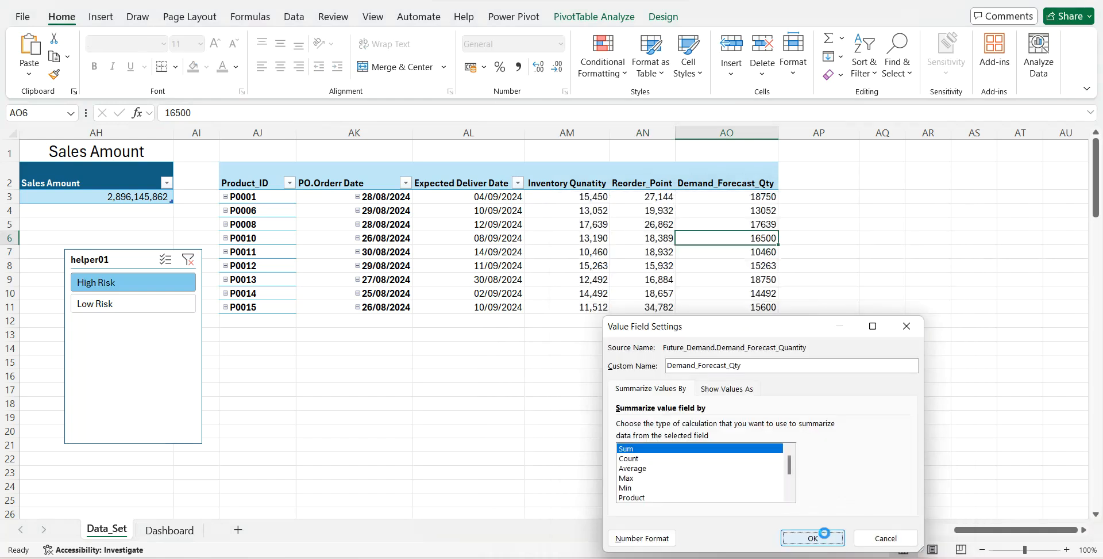
left_click(828, 534)
- On the Dashboard sheet, move the High Risk Inventory List title slightly up and to the right
left_click(193, 524)
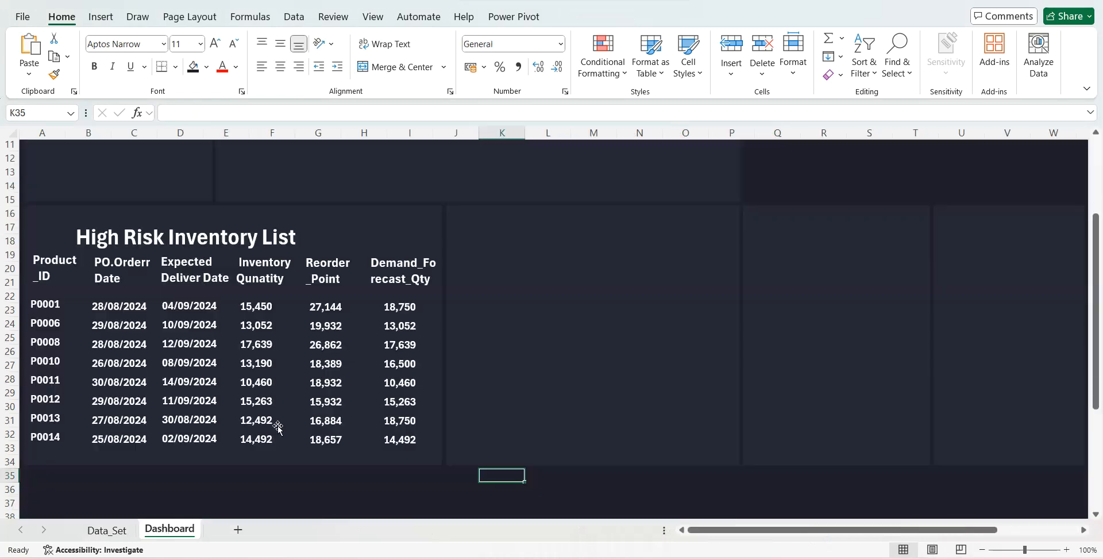
left_click(264, 236)
left_click_drag(279, 220, 292, 210)
- Draw a horizontal straight line about 15.16 cm long between the High Risk Inventory List title and the column headers
left_click(100, 16)
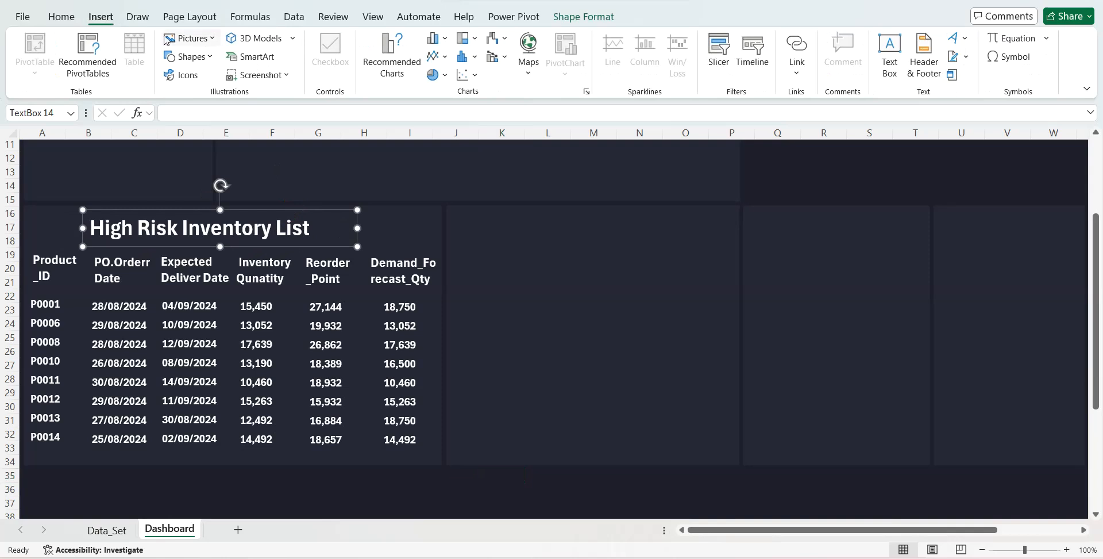
left_click(208, 57)
left_click(183, 94)
left_click_drag(27, 247, 438, 247)
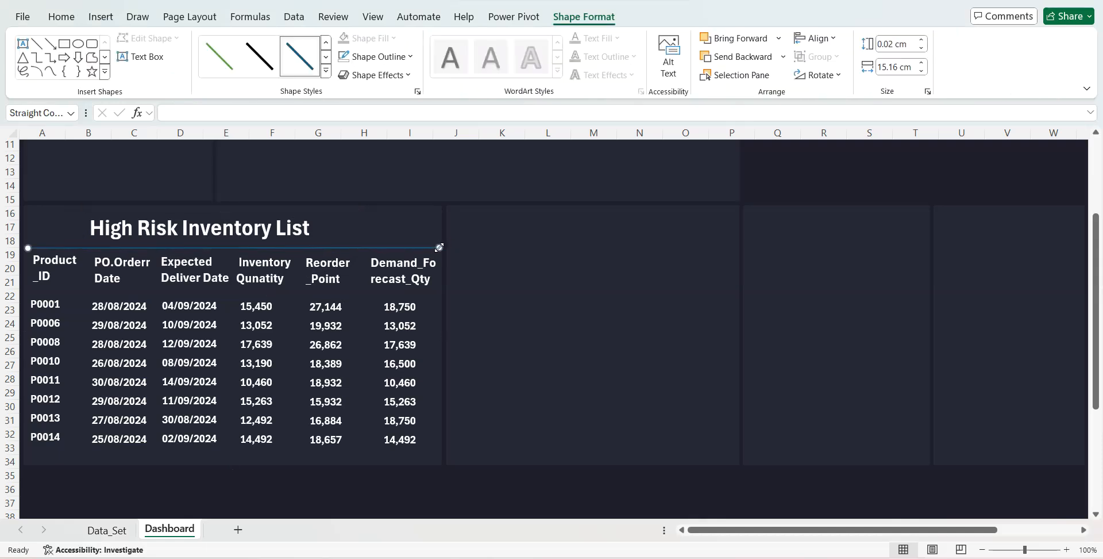
- Thicken the line under the High Risk Inventory List title and make its outline white
left_click(377, 56)
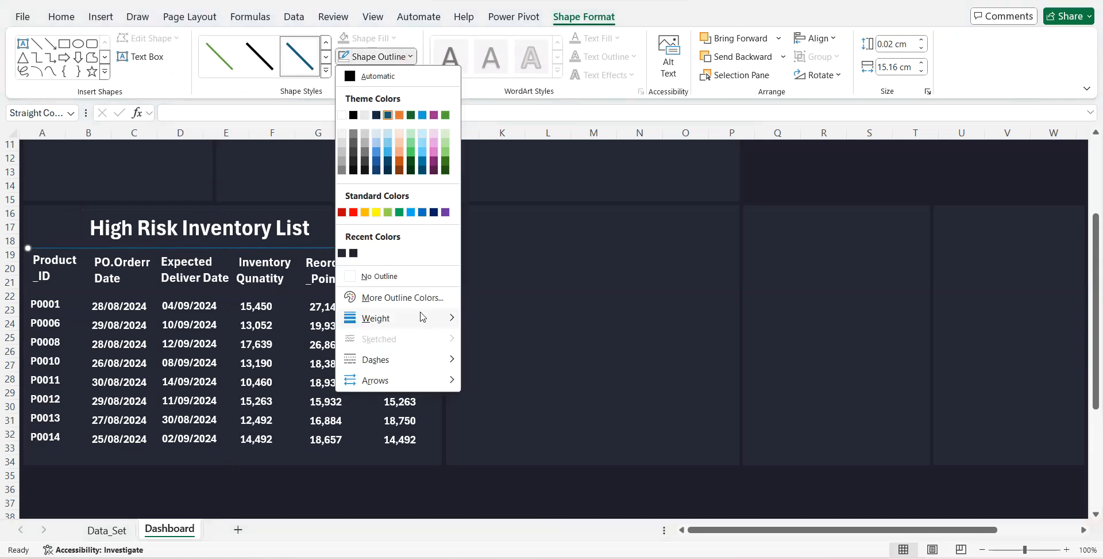
mouse_move(426, 318)
left_click(512, 409)
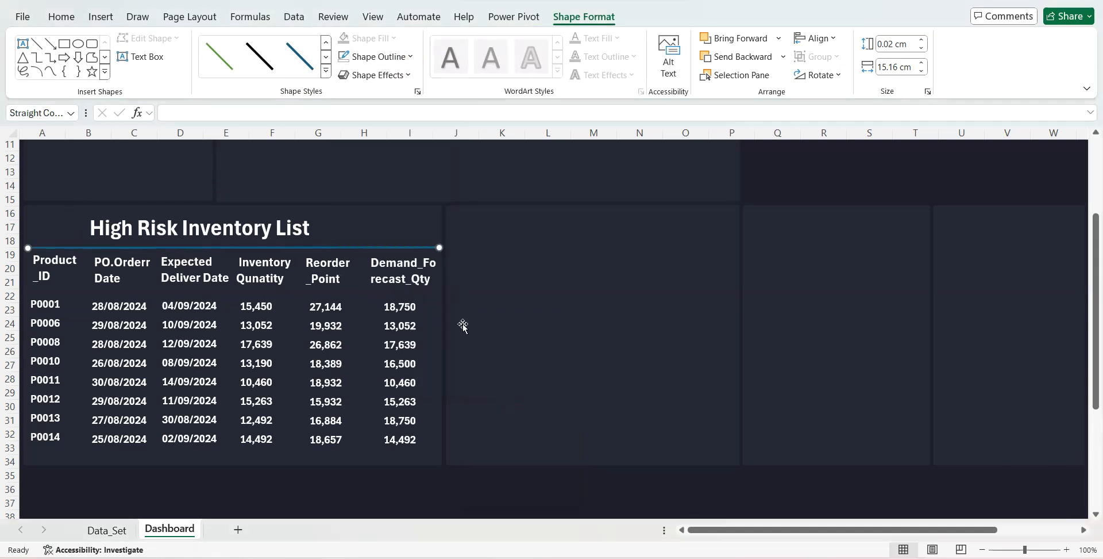
left_click(411, 58)
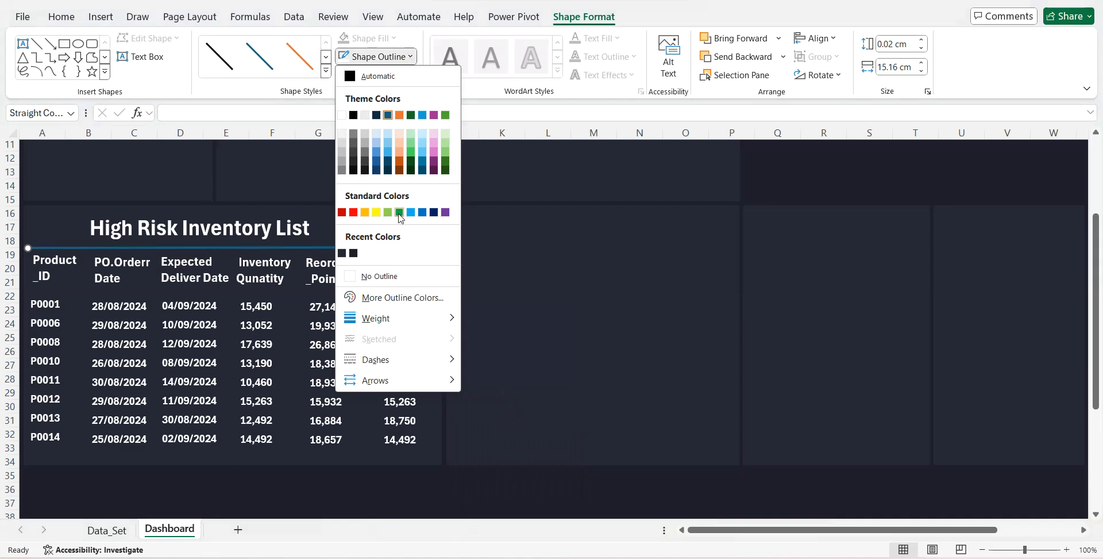
left_click(342, 116)
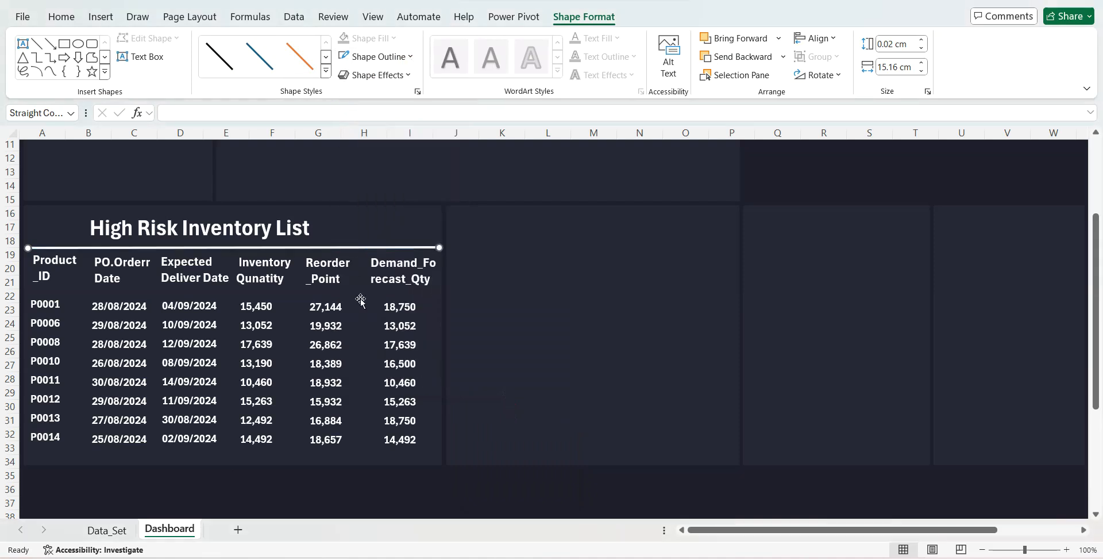
- Search the stock icons for "business" and insert the solid clipboard checklist icon over the cells
left_click(363, 233)
left_click(101, 17)
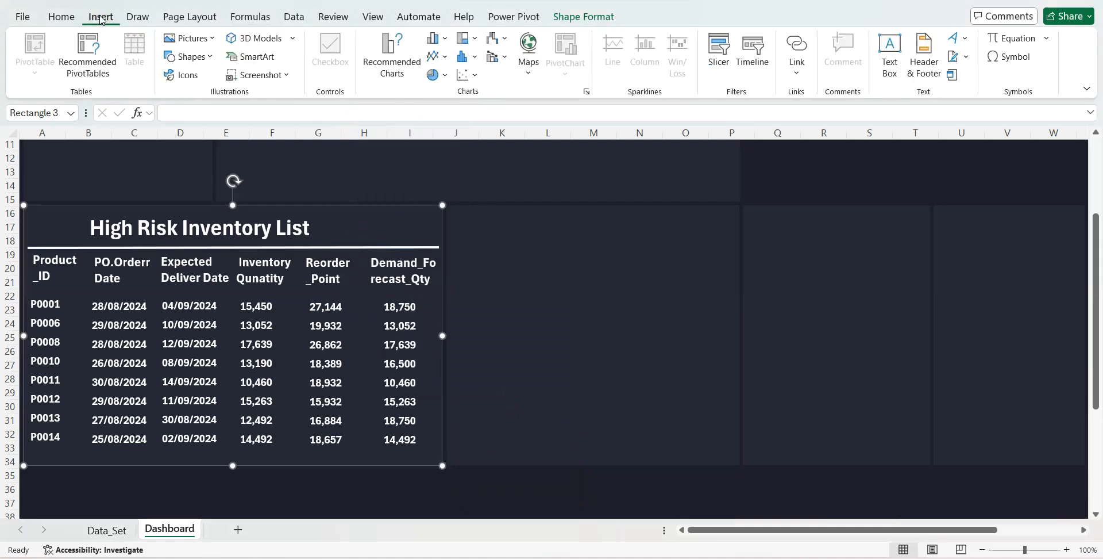
left_click(190, 38)
mouse_move(233, 79)
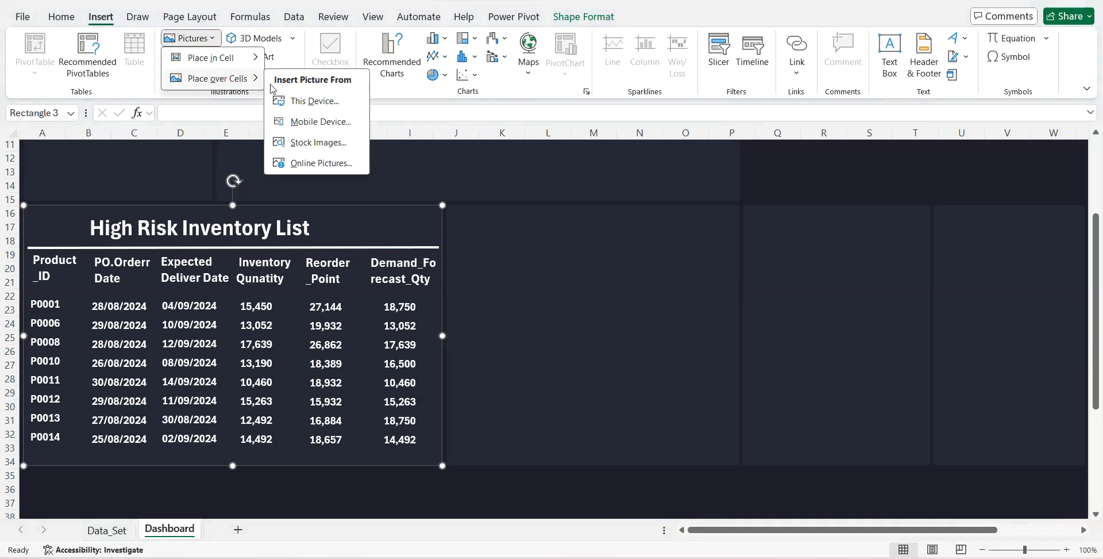
left_click(297, 140)
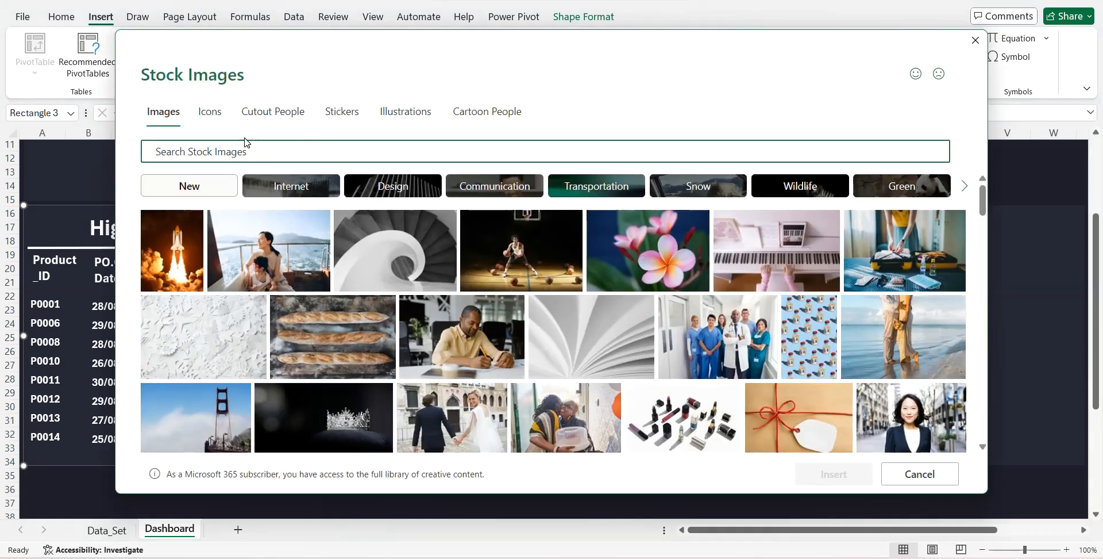
left_click(221, 129)
left_click(225, 151)
type("busine")
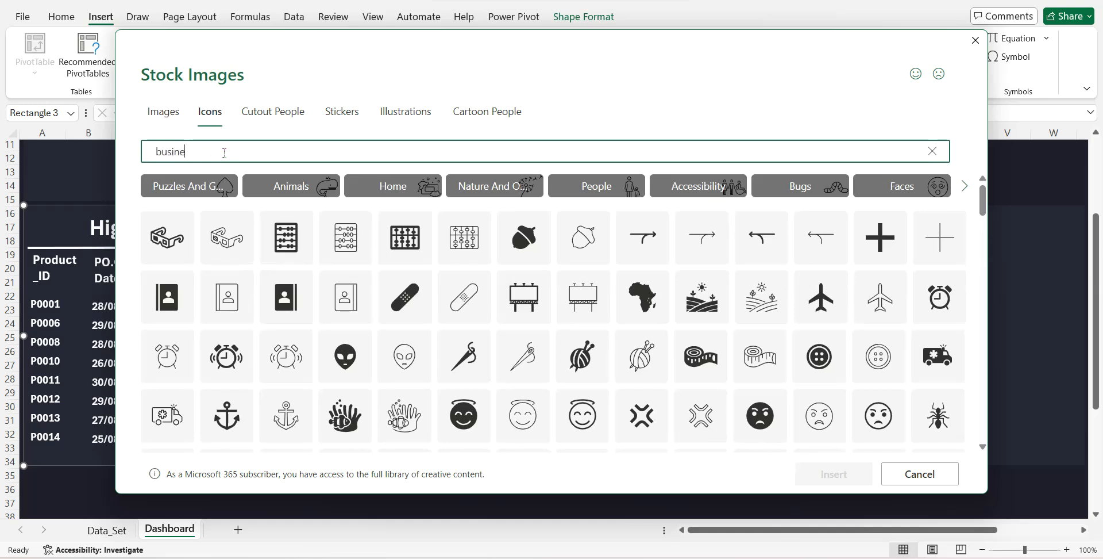
type("ss")
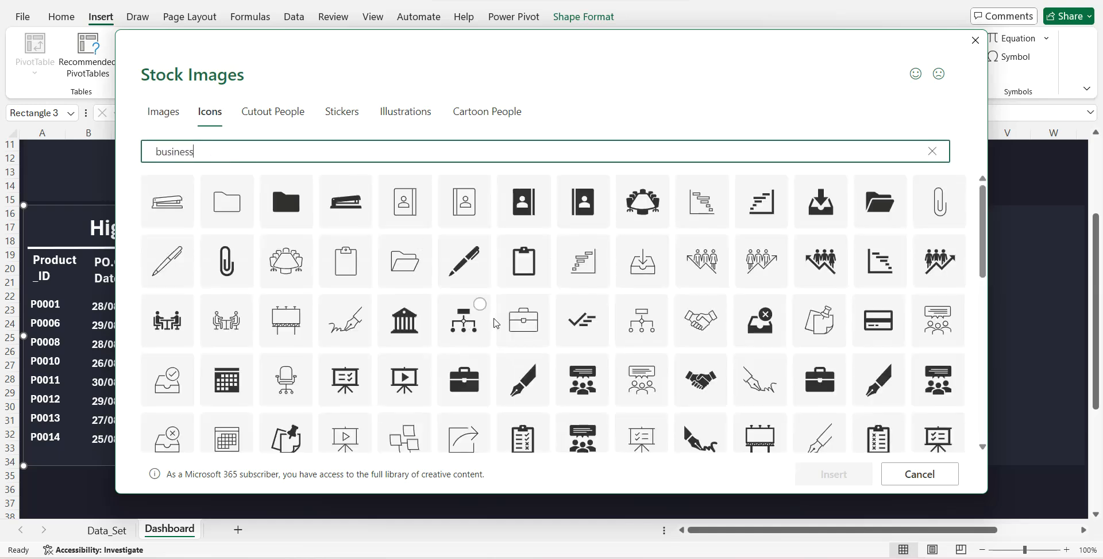
scroll(495, 323, "down", 3)
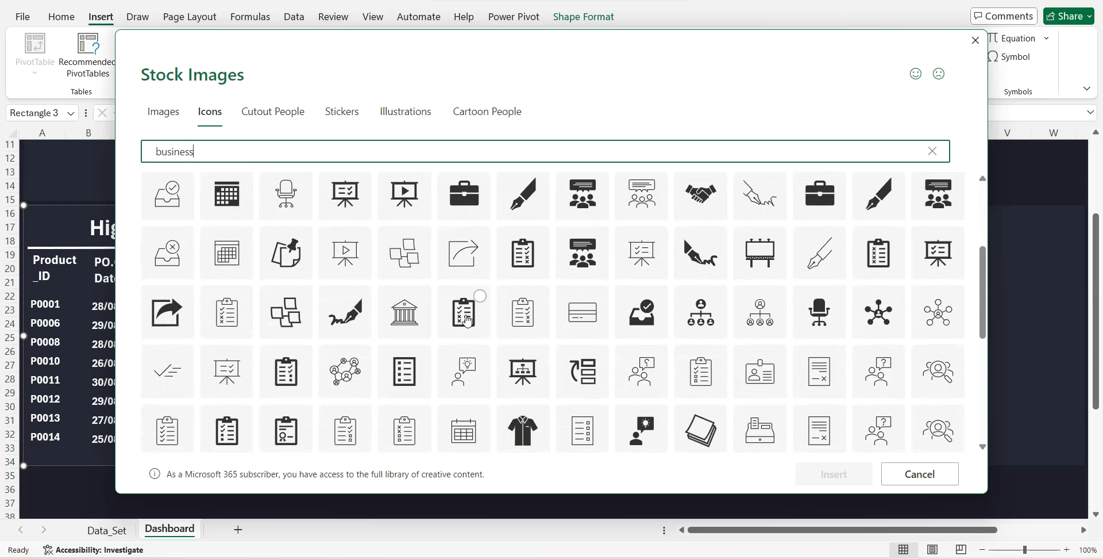
left_click(468, 321)
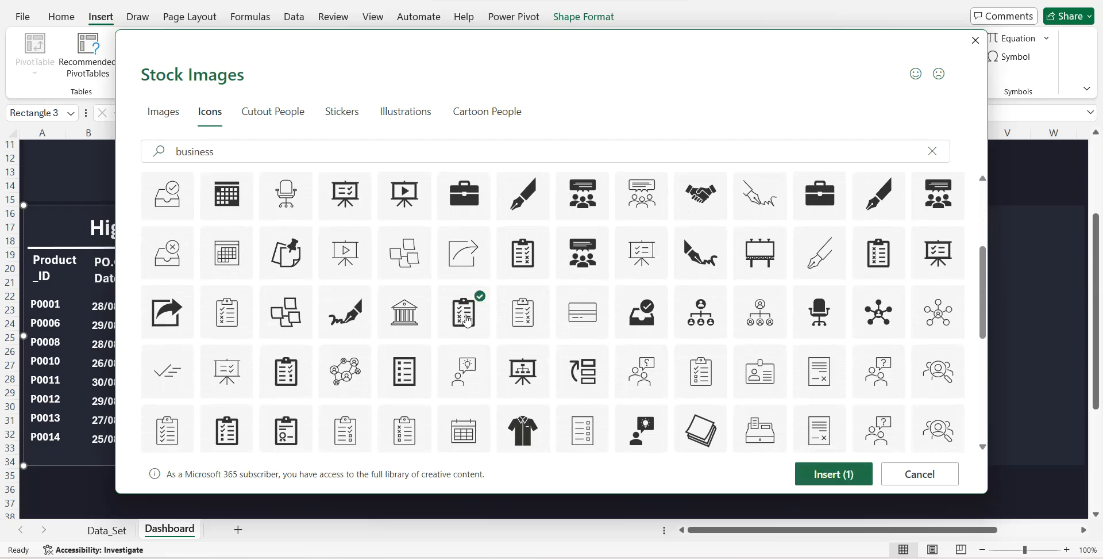
left_click(816, 478)
- Shrink the clipboard icon to 1.4 cm by 1.4 cm and place it just right of the High Risk Inventory List title
left_click_drag(511, 492, 386, 227)
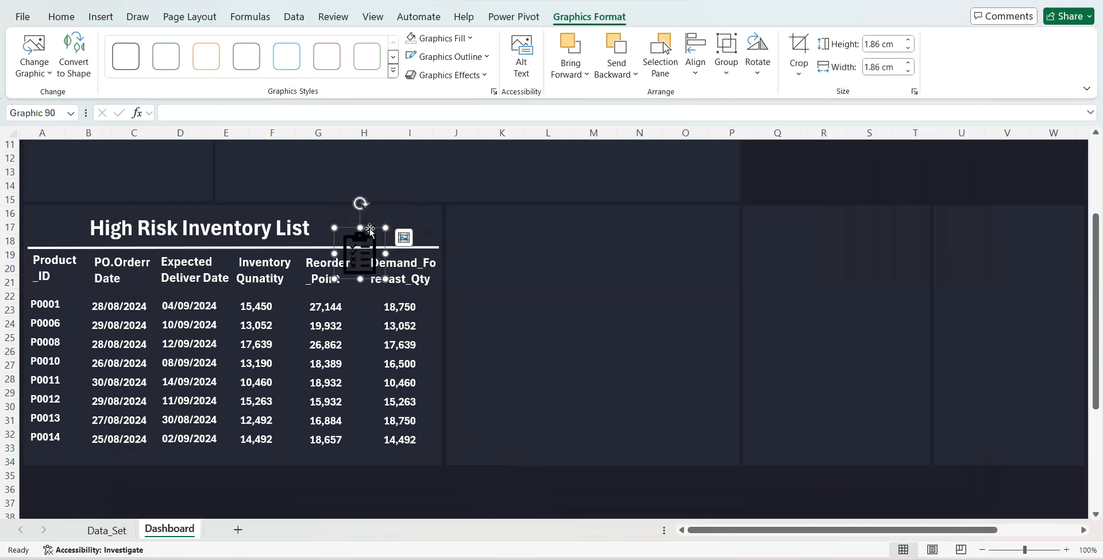
left_click(370, 218)
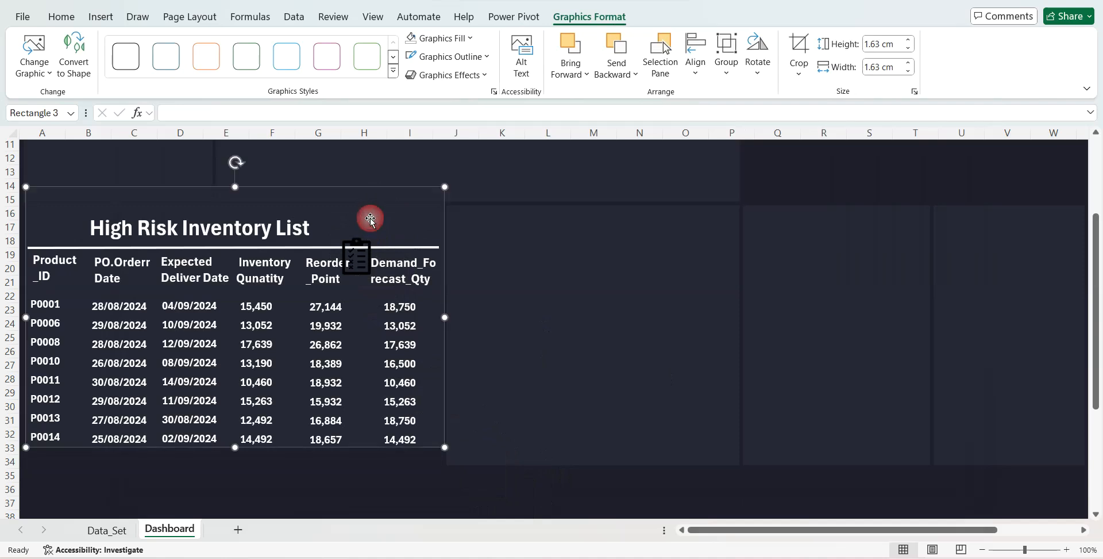
left_click(358, 248)
left_click(358, 247)
left_click(357, 246)
left_click(355, 264)
left_click_drag(364, 235, 377, 208)
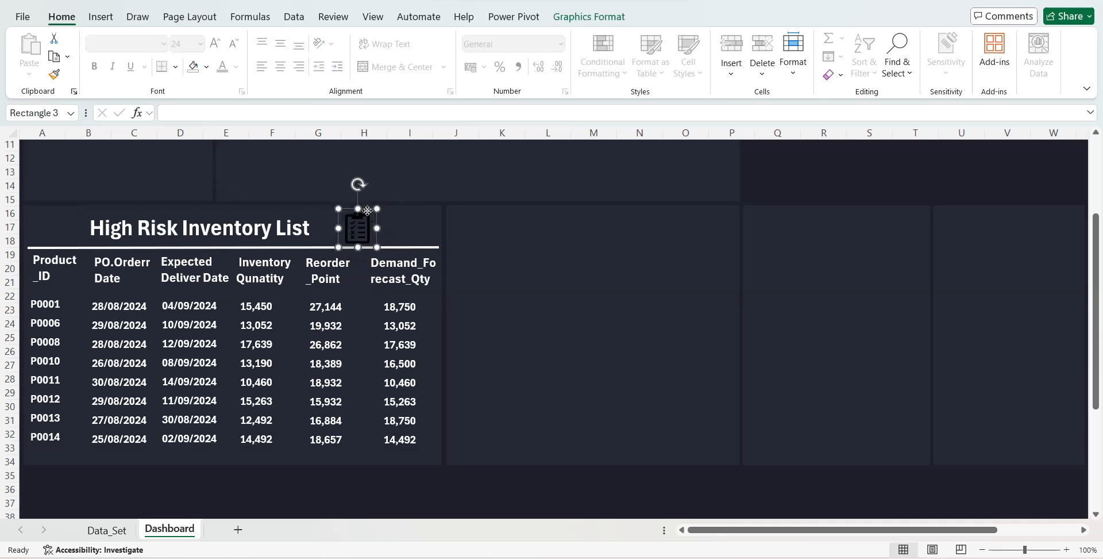
left_click(366, 215)
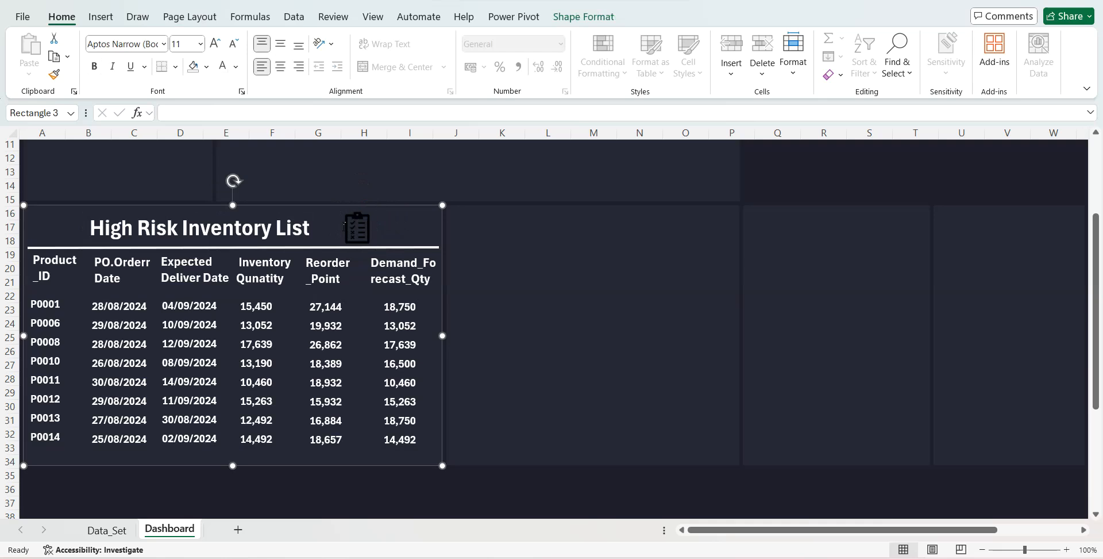
left_click(344, 226)
left_click(359, 229)
left_click(368, 223)
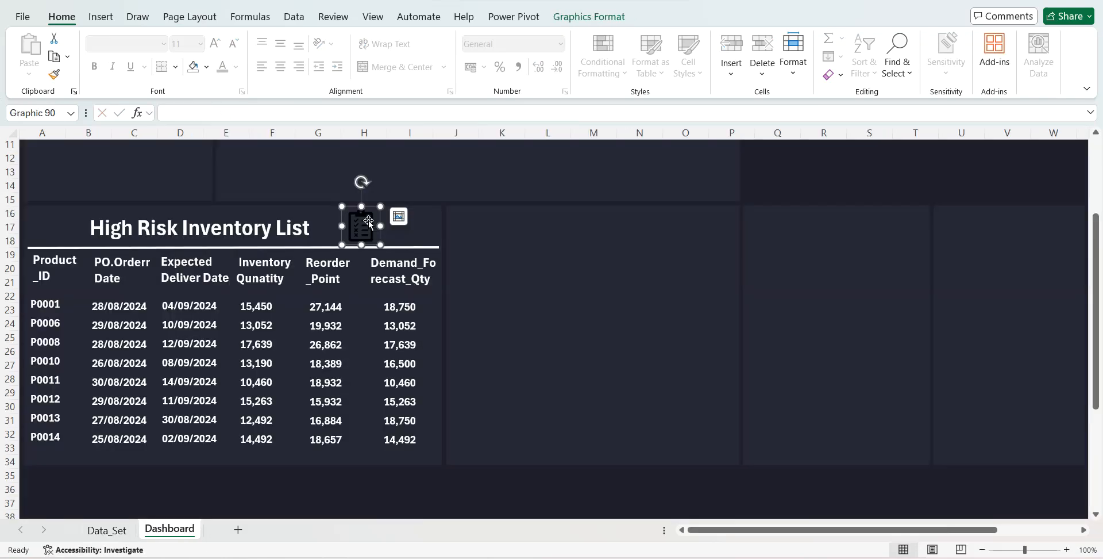
- Fill the clipboard icon beside the High Risk Inventory List title with white
left_click(600, 21)
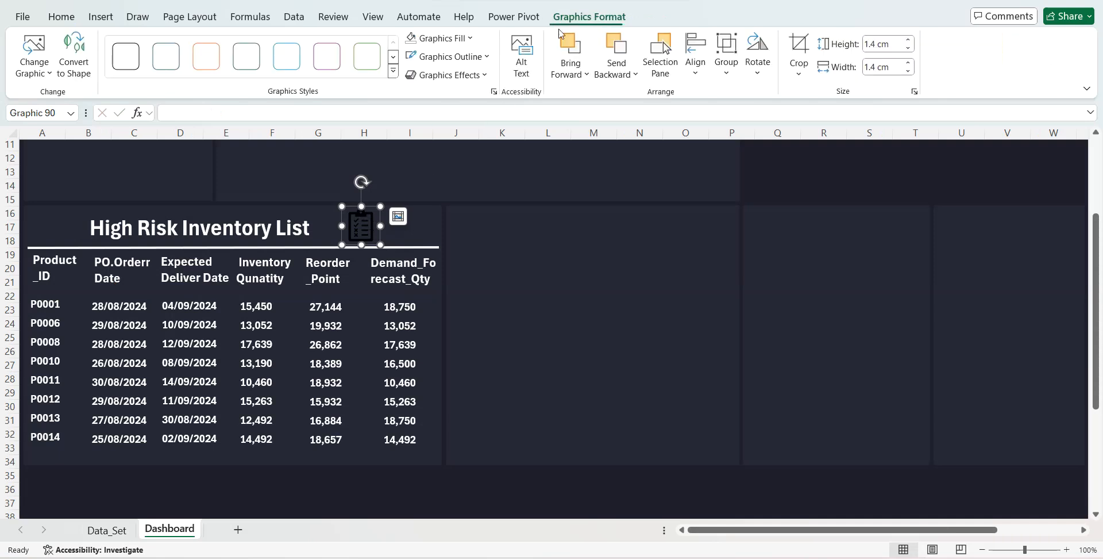
left_click(469, 38)
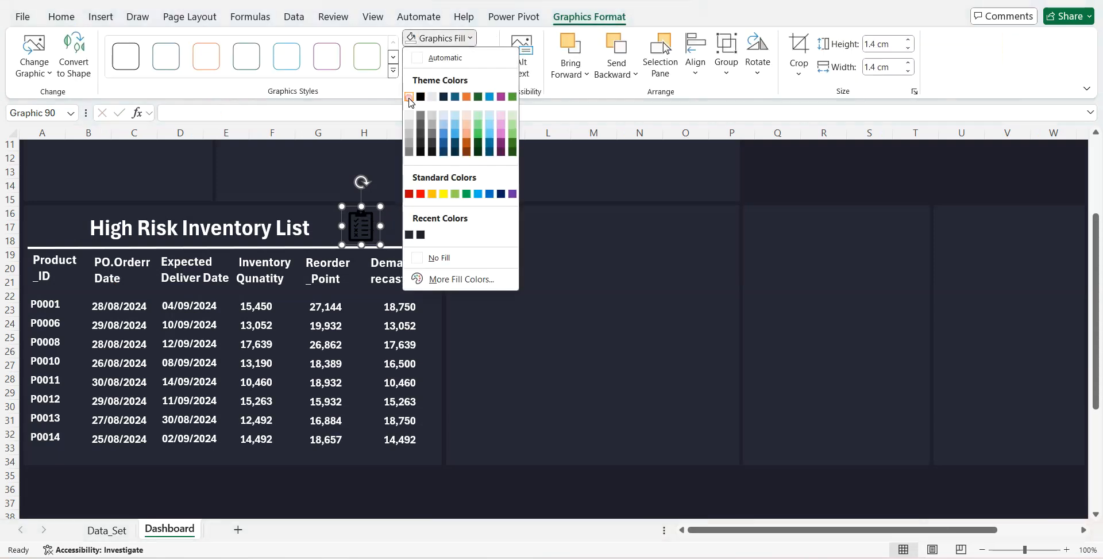
left_click(414, 98)
- Recolour the High Risk Inventory List title text with the custom colour hex EC5F59
left_click(313, 228)
left_click_drag(314, 228, 95, 234)
left_click(236, 66)
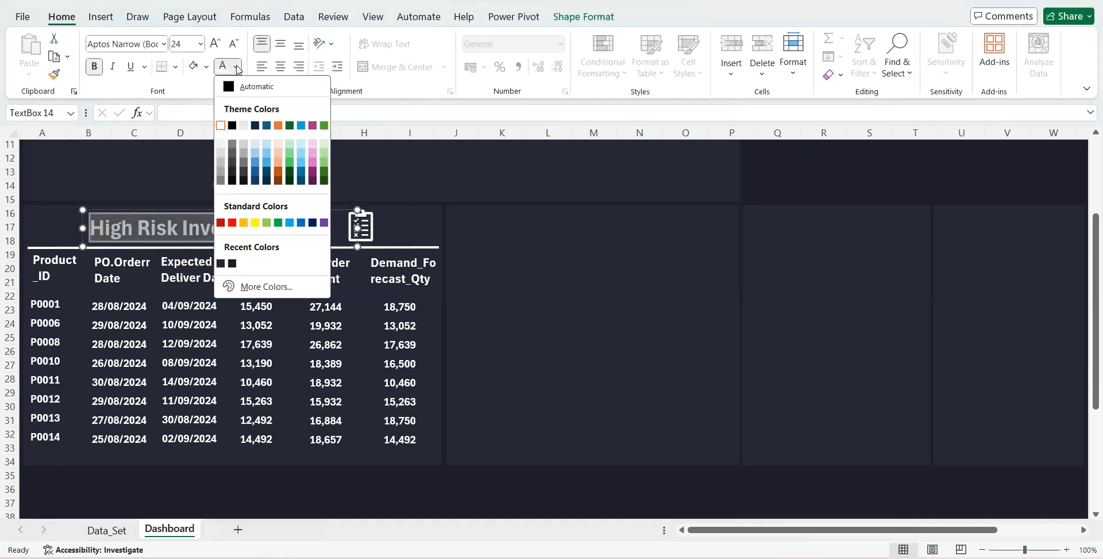
left_click(255, 284)
left_click(631, 214)
left_click_drag(652, 399, 631, 403)
type("EC5F")
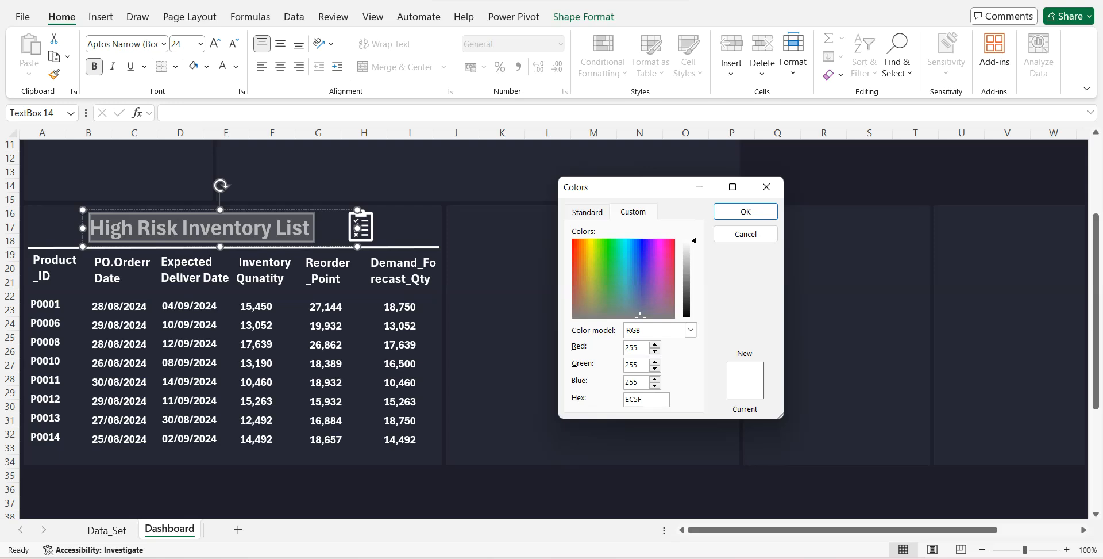
type("59")
key("Return")
left_click(562, 316)
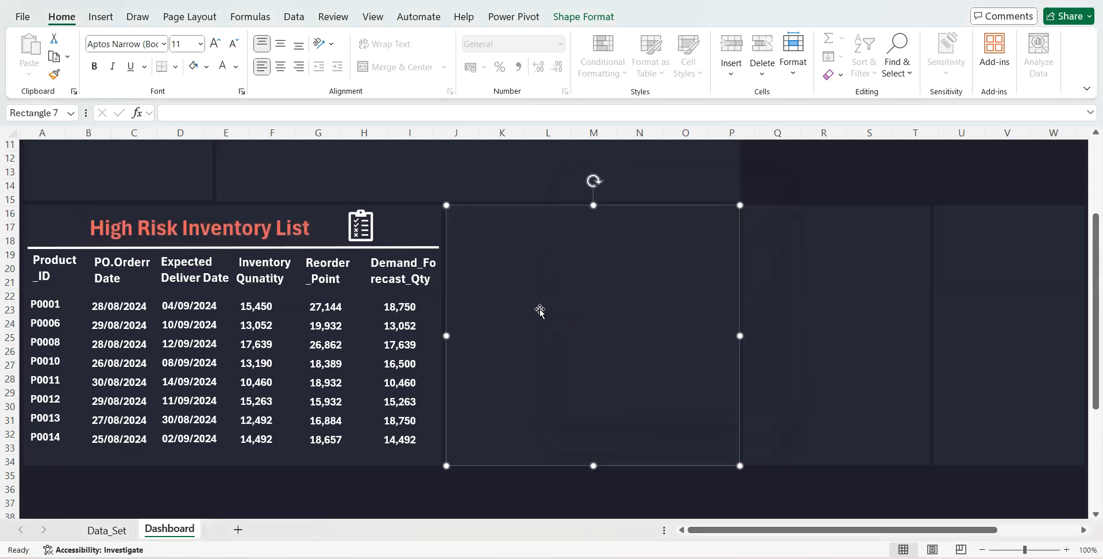
- Copy the High Risk Inventory List title box and place the copy at the top of the empty panel spanning columns Q to T
scroll(539, 310, "up", 2)
left_click(222, 297)
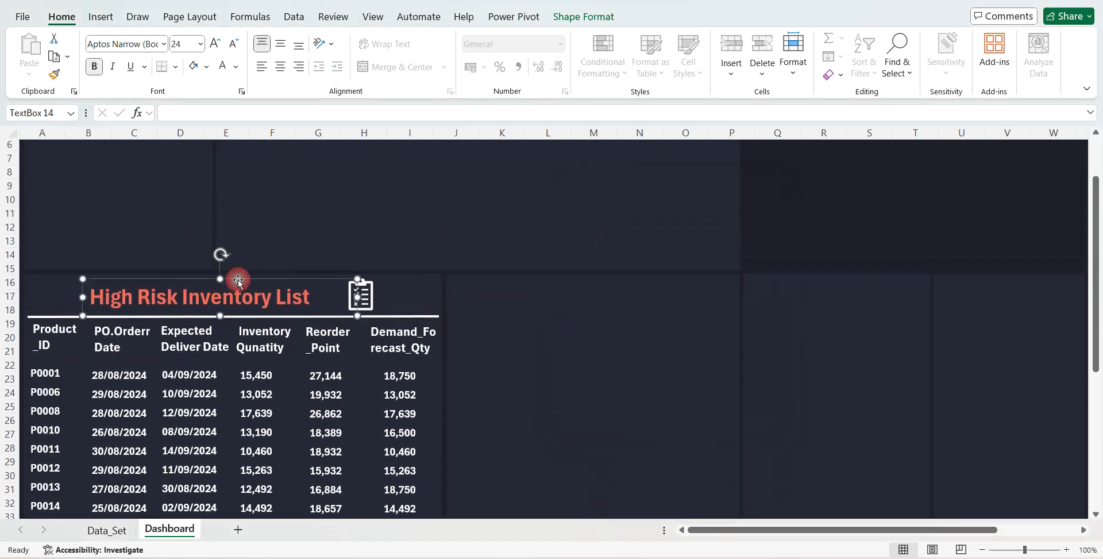
key("ctrl+c")
key("ctrl+v")
left_click_drag(325, 292, 891, 286)
- Replace the copied title's text with "Purchase Order Details" and make its box tall enough for both lines
left_click_drag(825, 308, 771, 299)
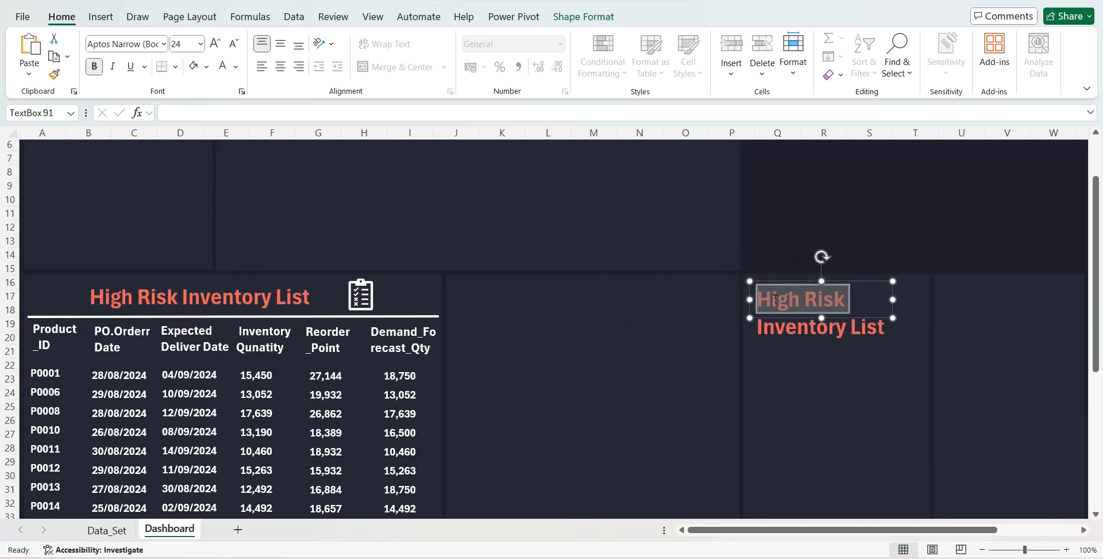
key("ctrl+a")
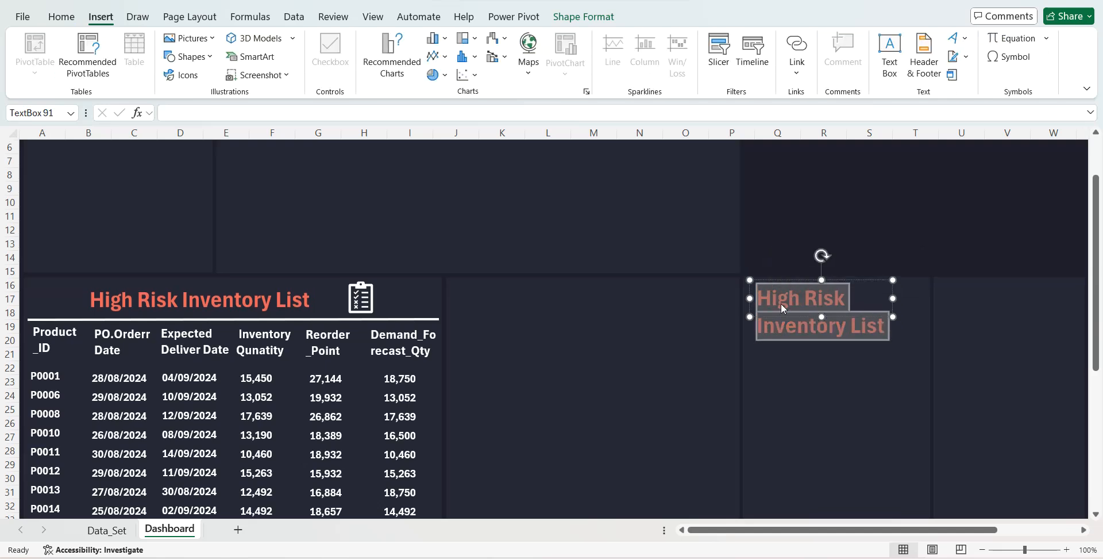
type("Purchase Order Details")
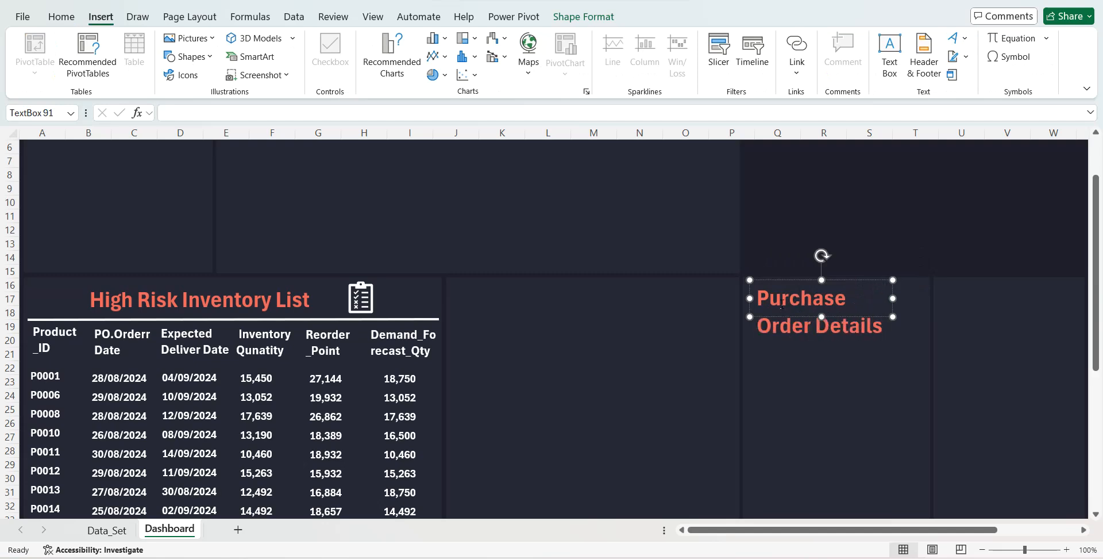
left_click_drag(822, 343, 823, 353)
left_click(835, 371)
left_click(882, 305)
left_click(905, 303)
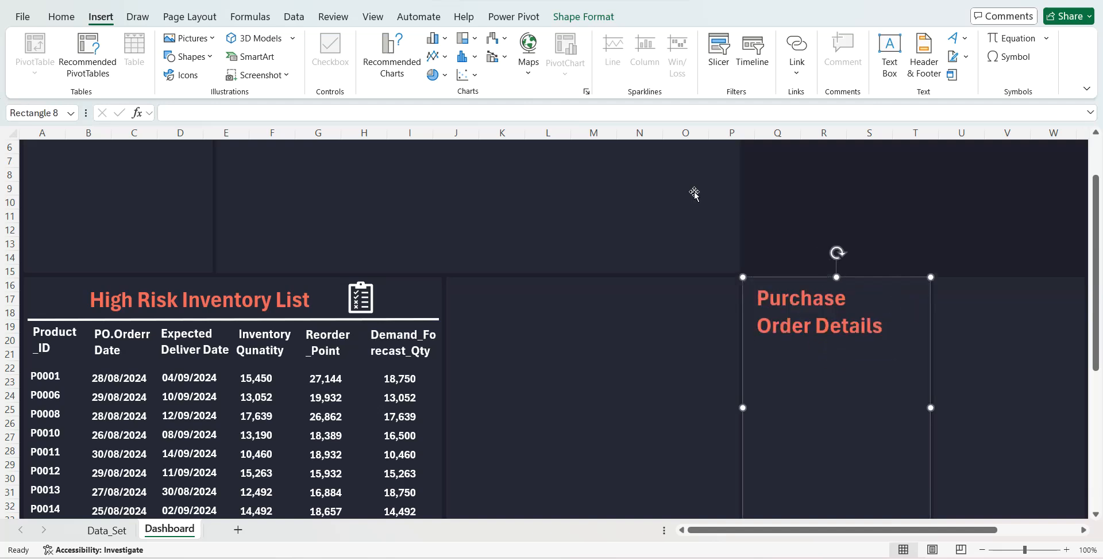
- Search the stock icons for "ship" and insert the solid delivery truck icon over the cells
left_click(211, 38)
mouse_move(217, 79)
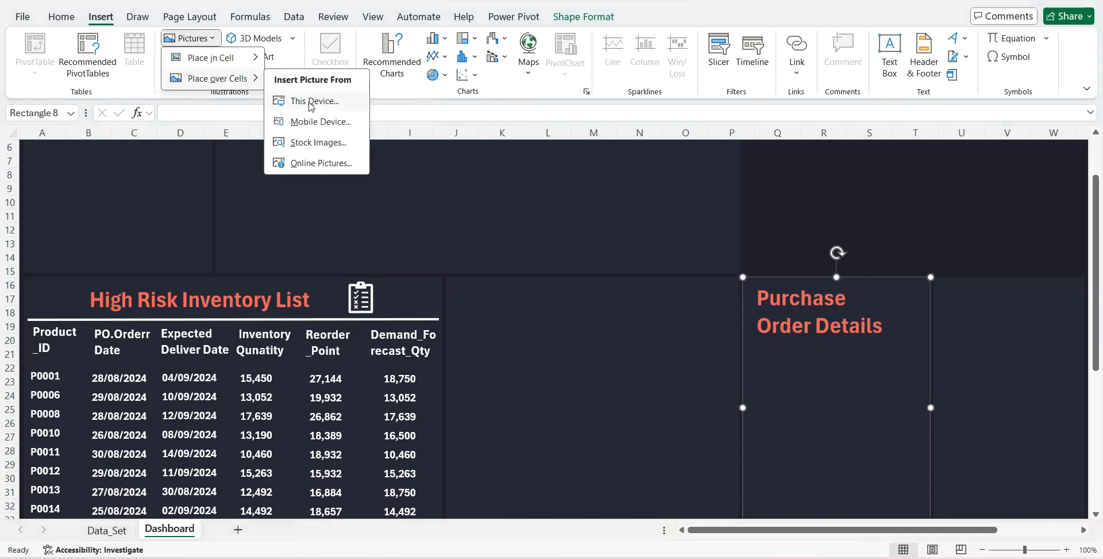
left_click(318, 143)
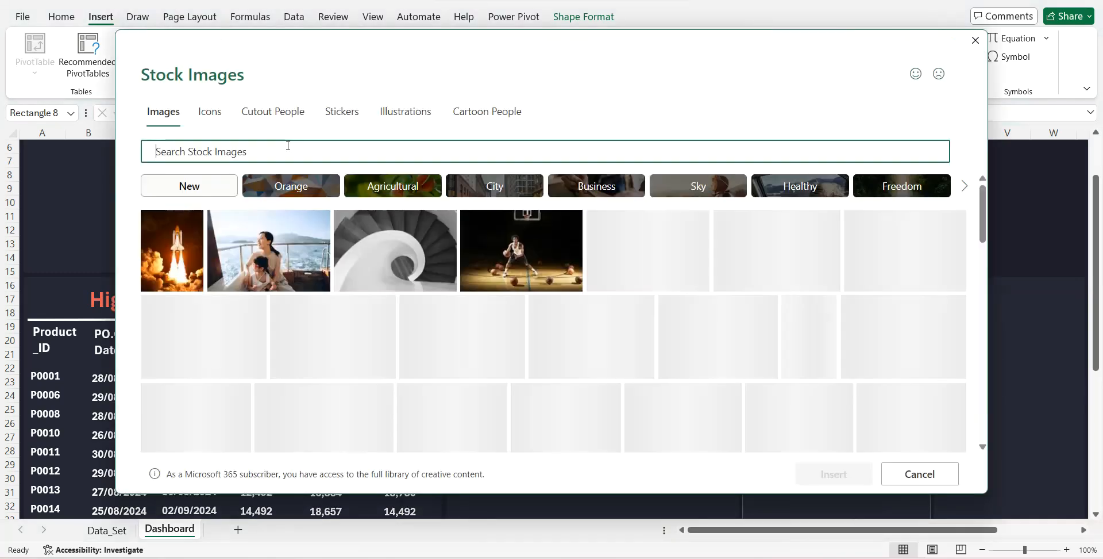
left_click(212, 113)
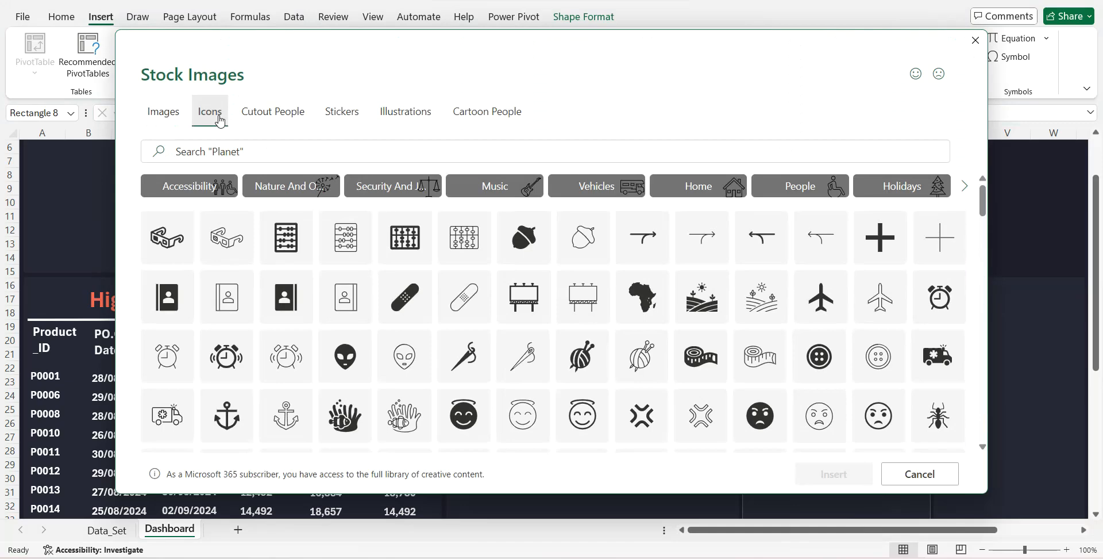
left_click(218, 151)
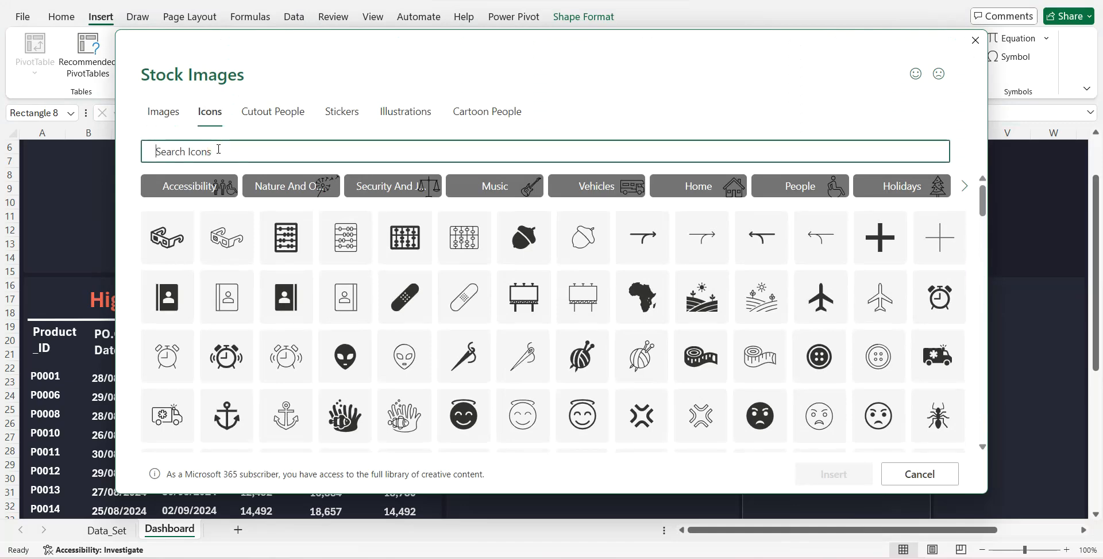
type("ship")
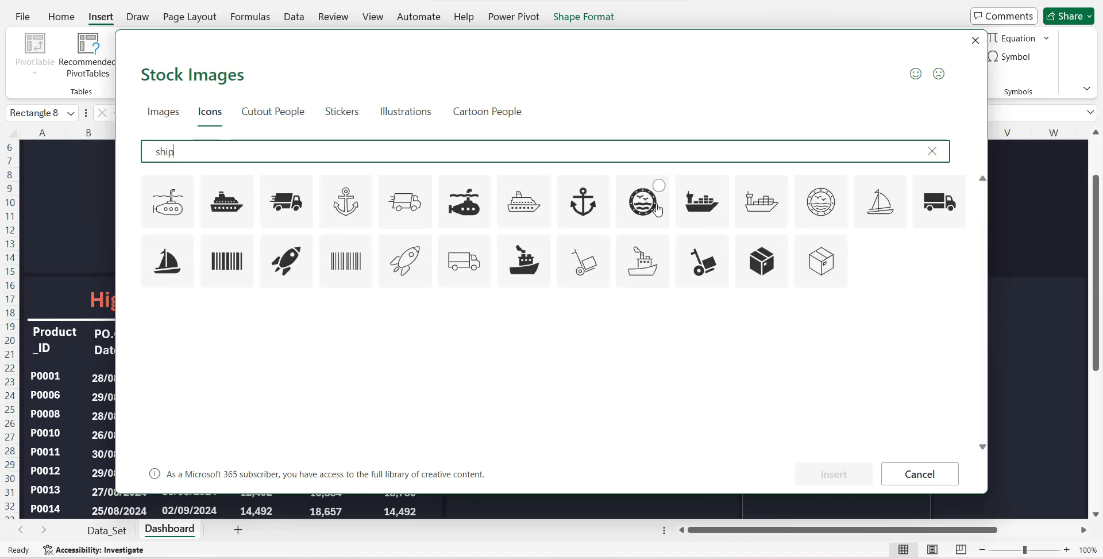
left_click(938, 204)
left_click(818, 475)
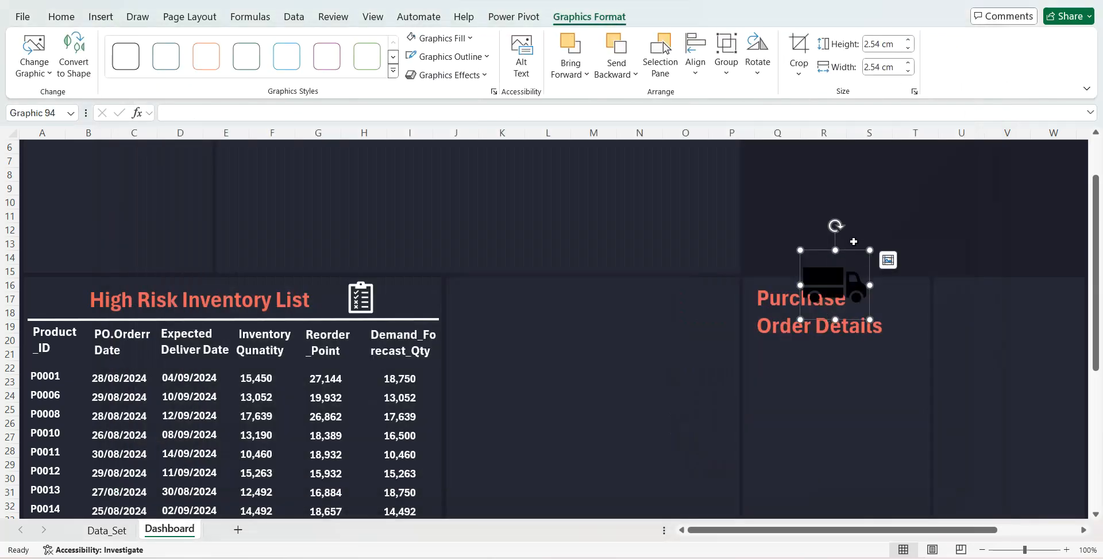
- Shrink the truck icon to 1.74 cm by 1.74 cm beside the Purchase Order Details title and fill it with white
left_click_drag(869, 250, 907, 279)
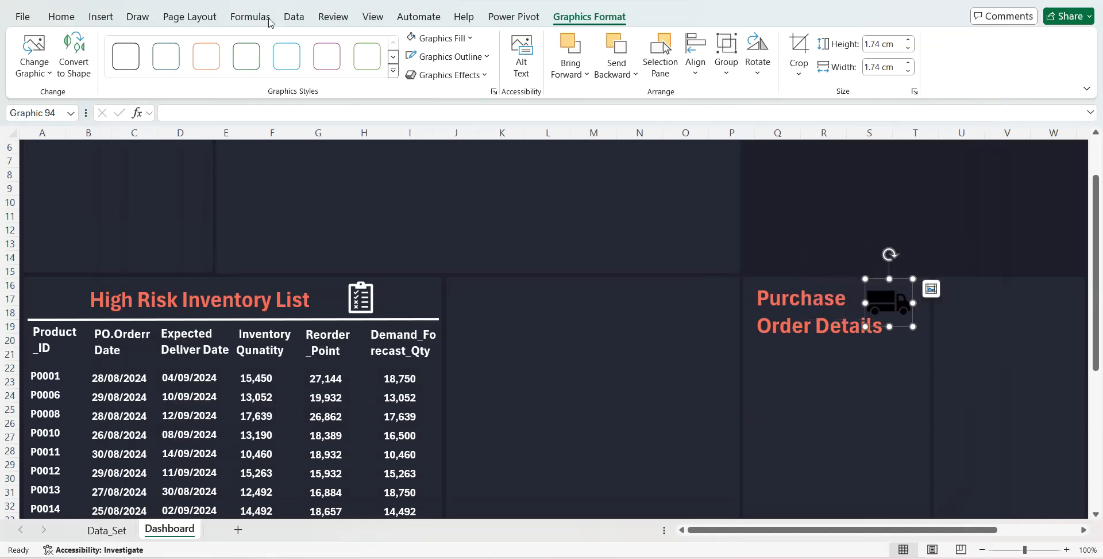
left_click(62, 18)
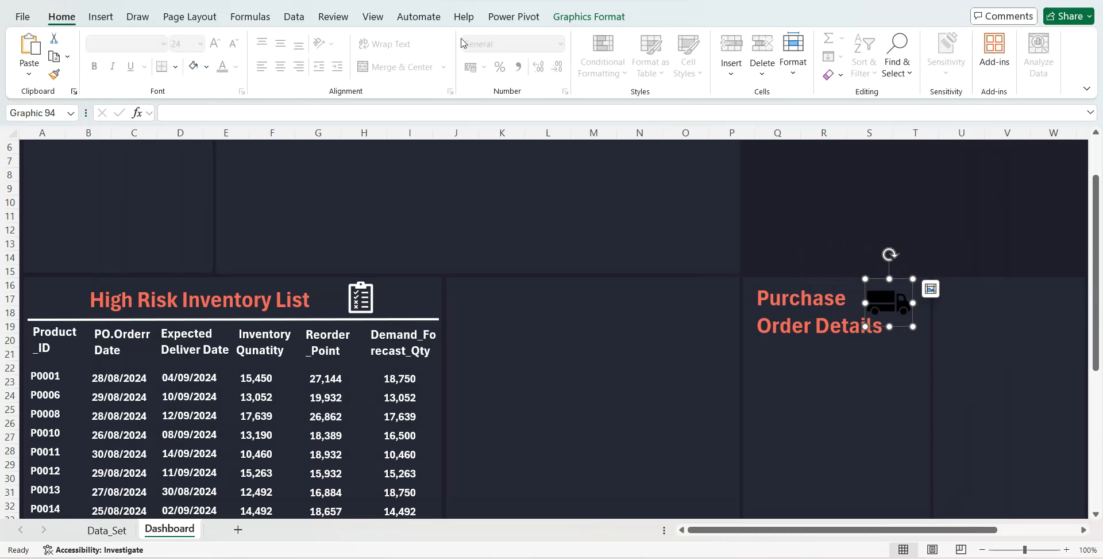
left_click(589, 17)
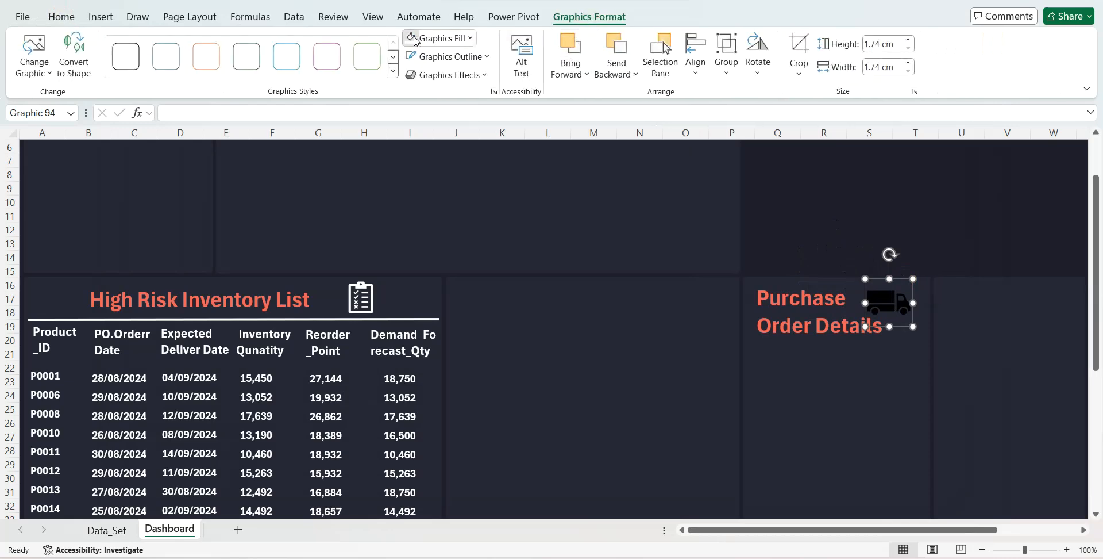
left_click(797, 374)
- Duplicate the Purchase Order Details title box just below it and change the copy's text to "Completed POs"
left_click(781, 326)
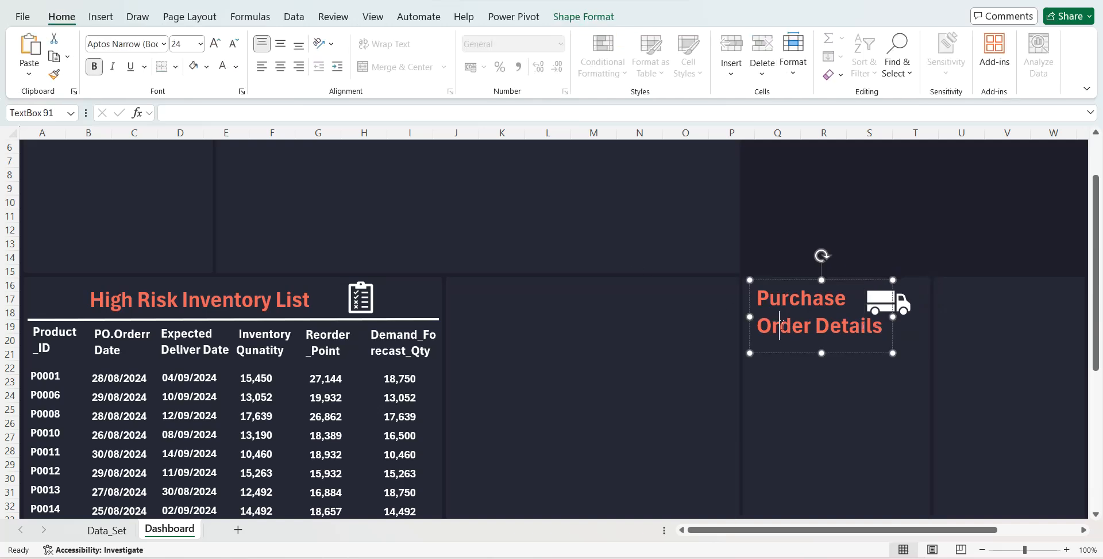
left_click(765, 354)
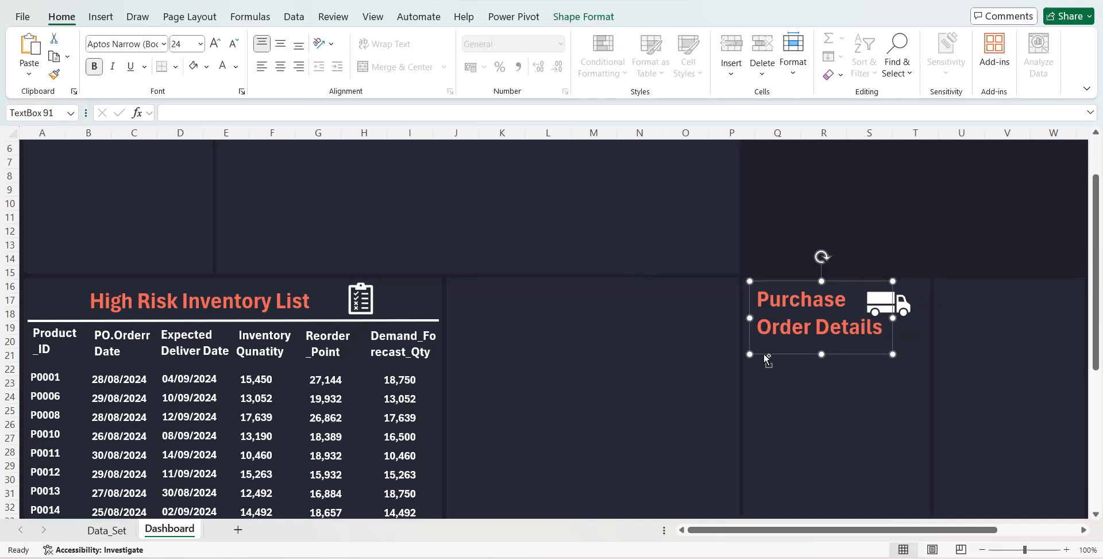
key("ctrl+d")
left_click_drag(775, 372, 762, 410)
triple_click(770, 377)
type("Completed")
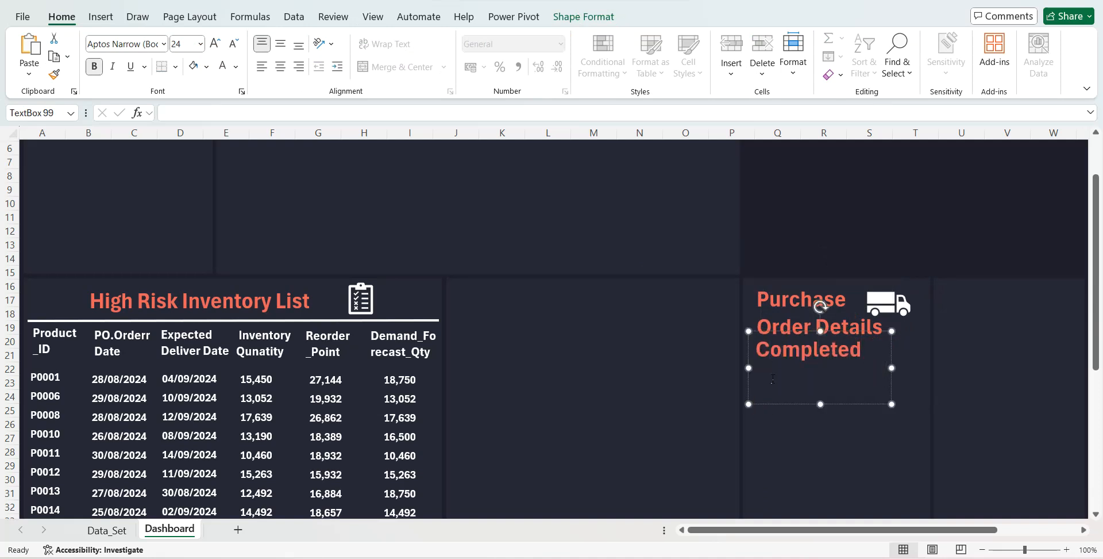
key("Return")
type("POs")
- Format the Completed POs label as centred white 16 pt text and narrow its box so the text wraps onto two lines
left_click(182, 45)
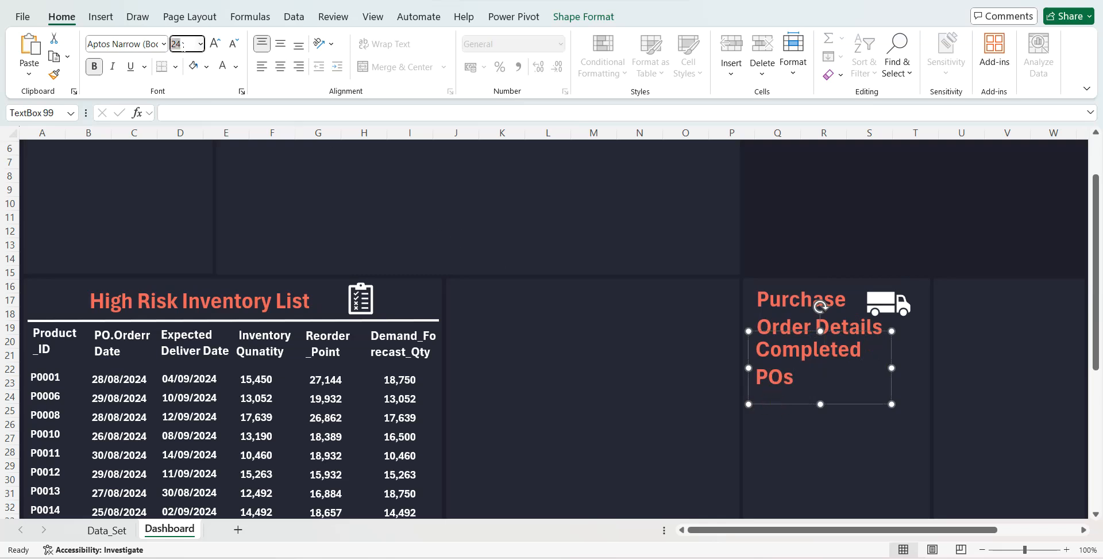
type("16")
key("Return")
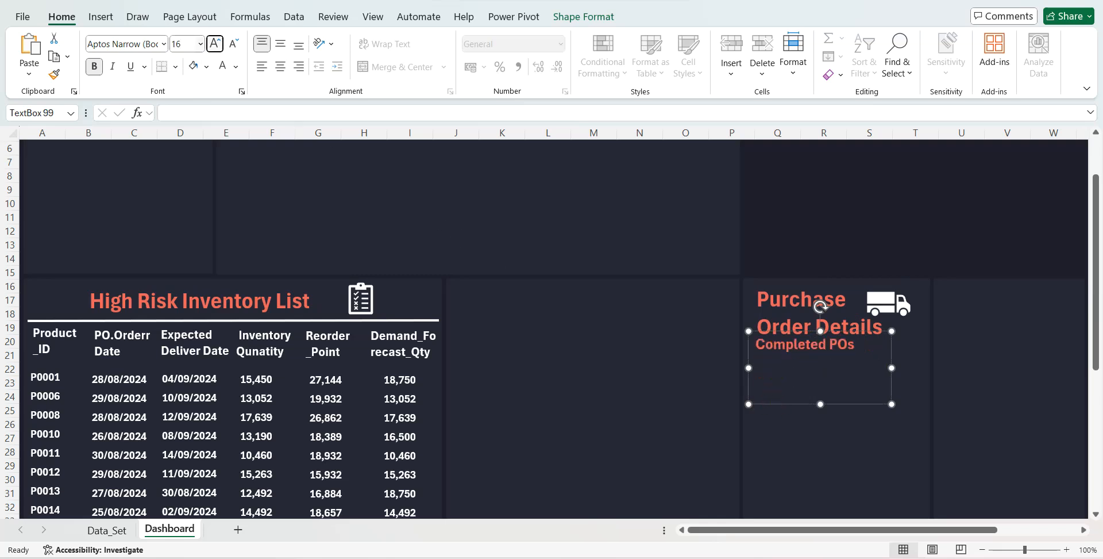
left_click(221, 65)
left_click_drag(890, 368, 840, 370)
left_click_drag(791, 404, 901, 397)
left_click(281, 66)
- Duplicate the Completed POs label beside it, change the copy to "Open POs" and narrow its box to wrap the text
key("ctrl+d")
left_click_drag(923, 360, 858, 360)
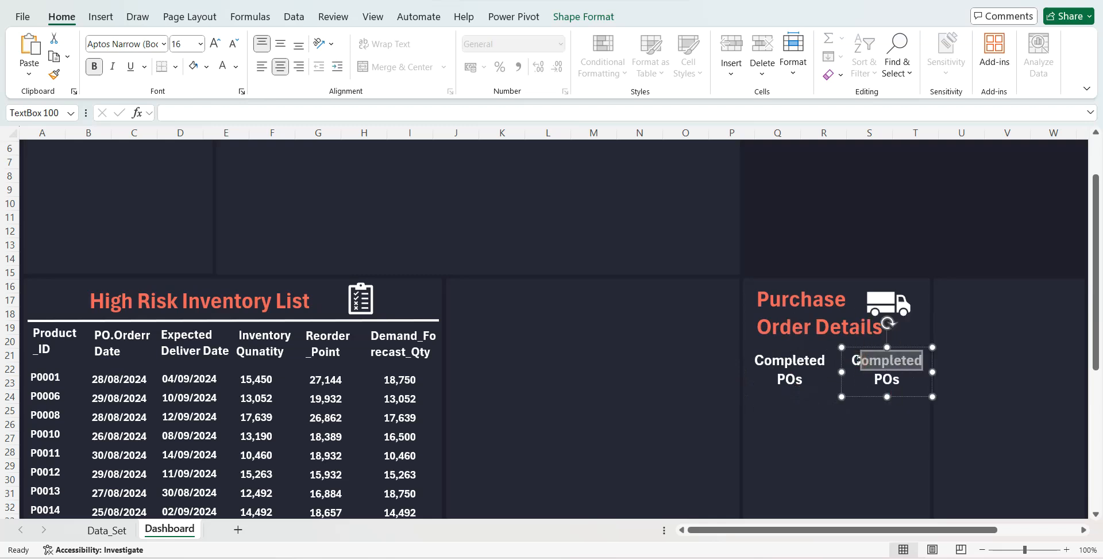
key("BackSpace")
type("Open")
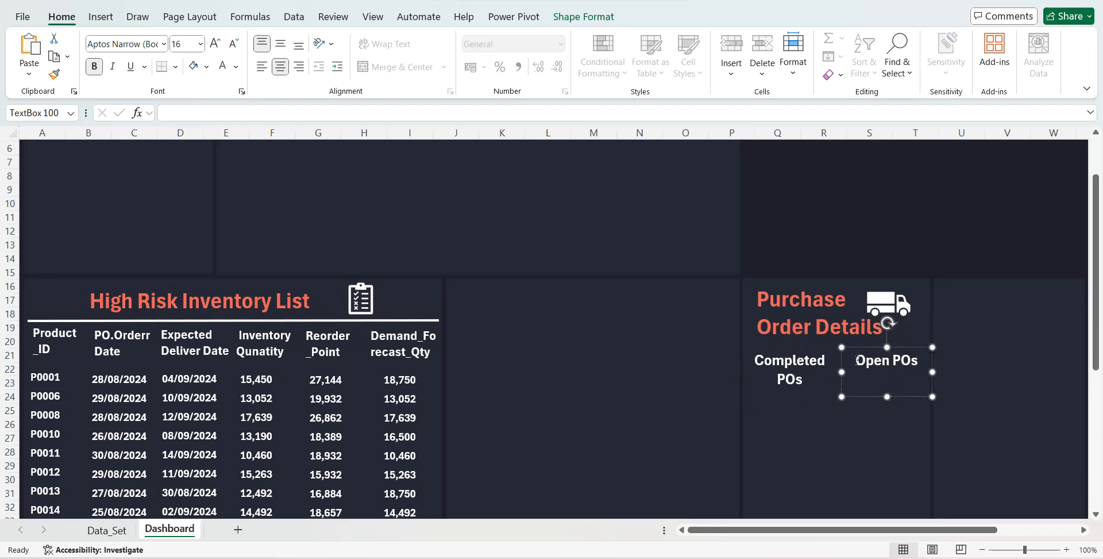
left_click_drag(932, 369, 851, 435)
- Duplicate the Open POs label, centre the copy below both labels, enter "Order Accuracy Ratio" and widen its box to fit two lines
key("ctrl+d")
left_click_drag(850, 471, 811, 453)
type("O")
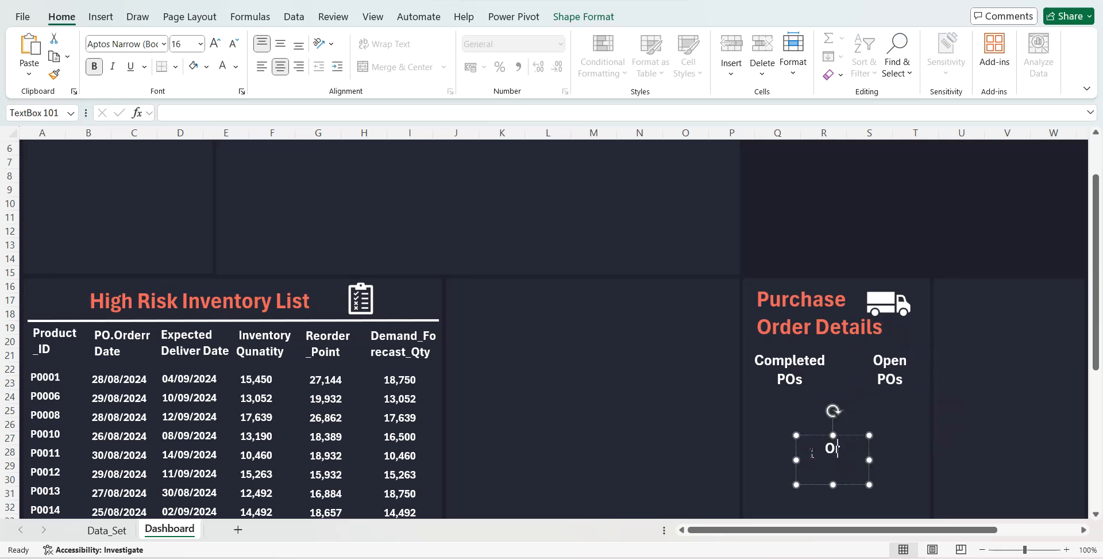
type("rder Accurac")
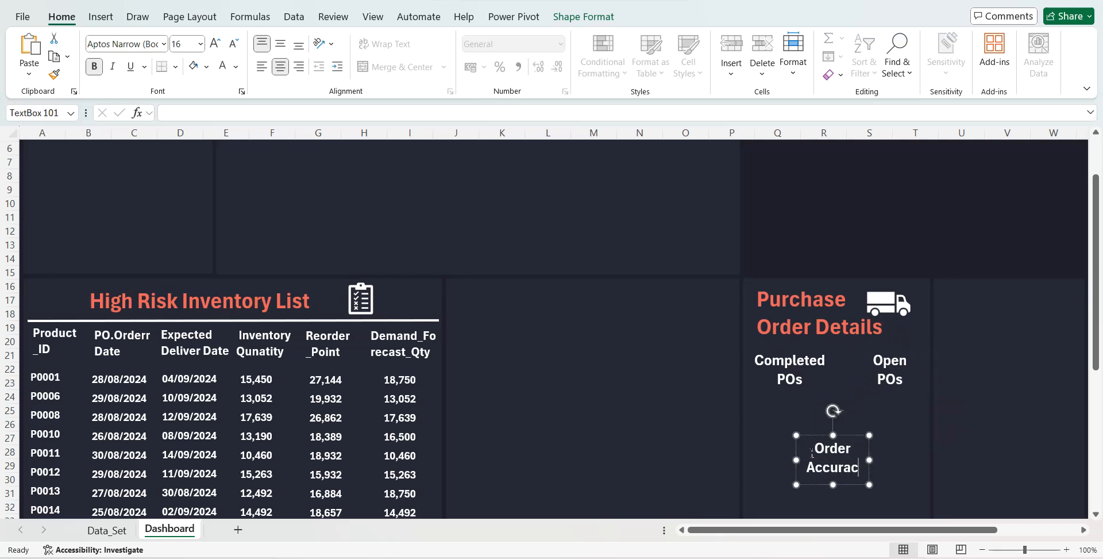
type("y Ratio")
mouse_move(873, 456)
left_mouse_down()
mouse_move(915, 459)
mouse_move(874, 438)
left_mouse_up()
- Show the workbook's queries and open the Master Database query for editing in the Power Query Editor
left_click_drag(1098, 356, 1098, 388)
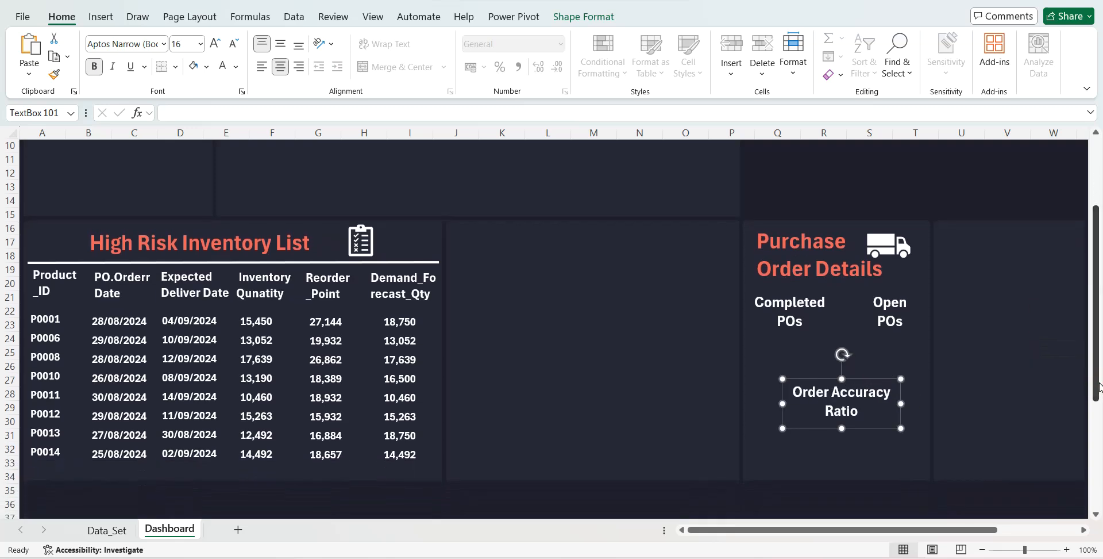
left_click(290, 21)
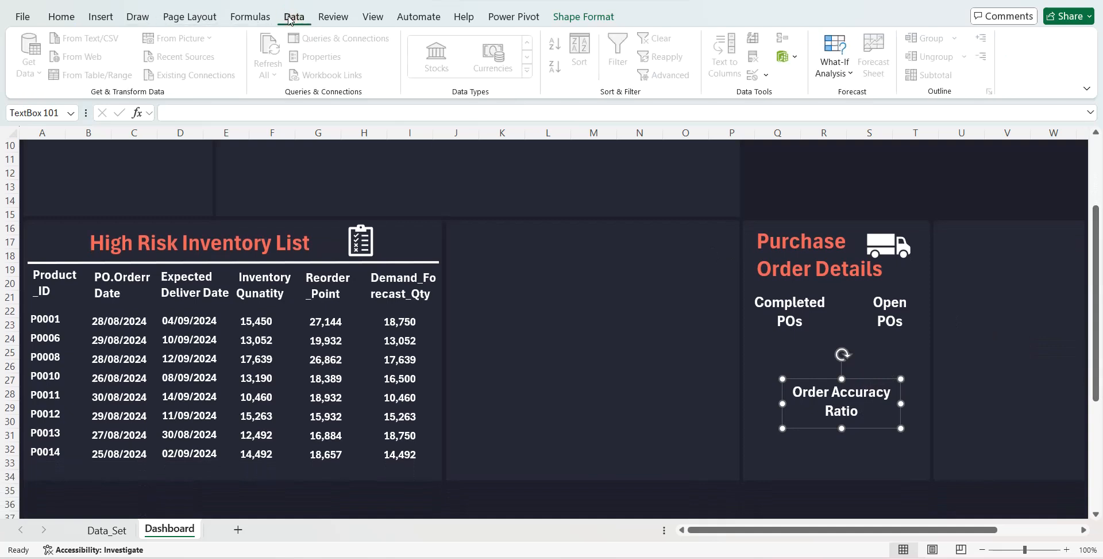
left_click(762, 185)
left_click(339, 38)
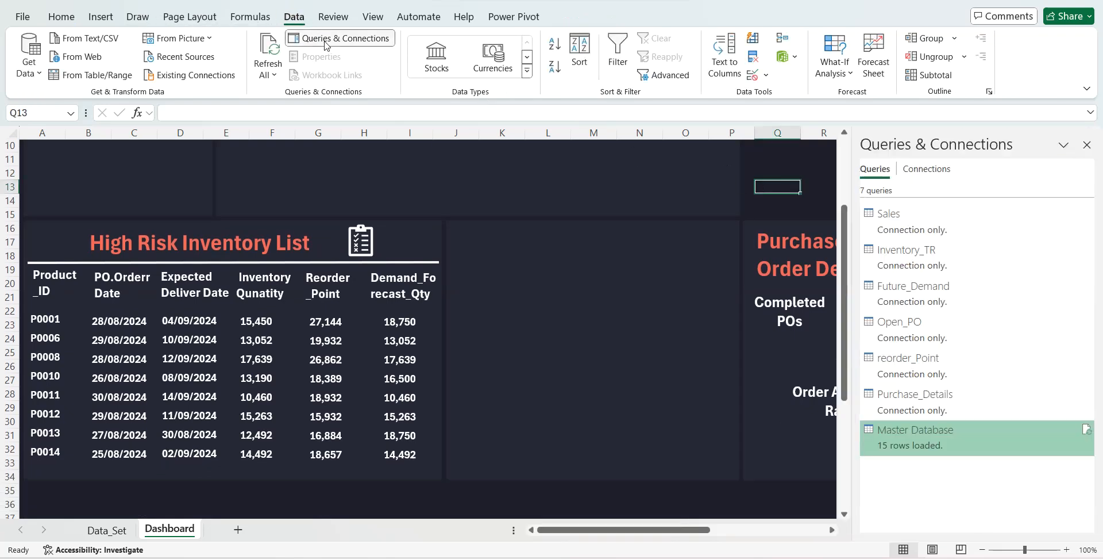
right_click(905, 435)
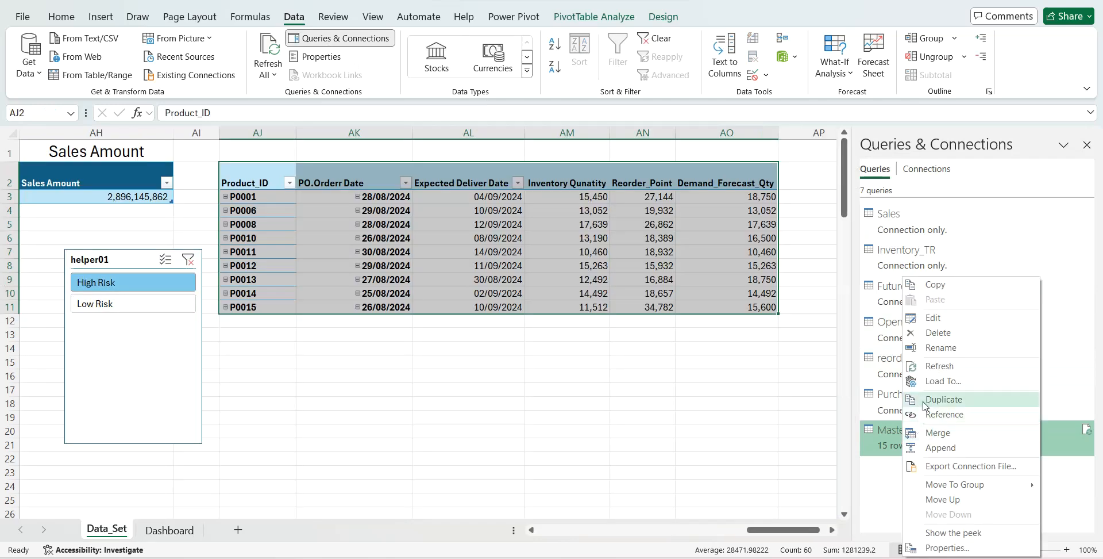
left_click(938, 317)
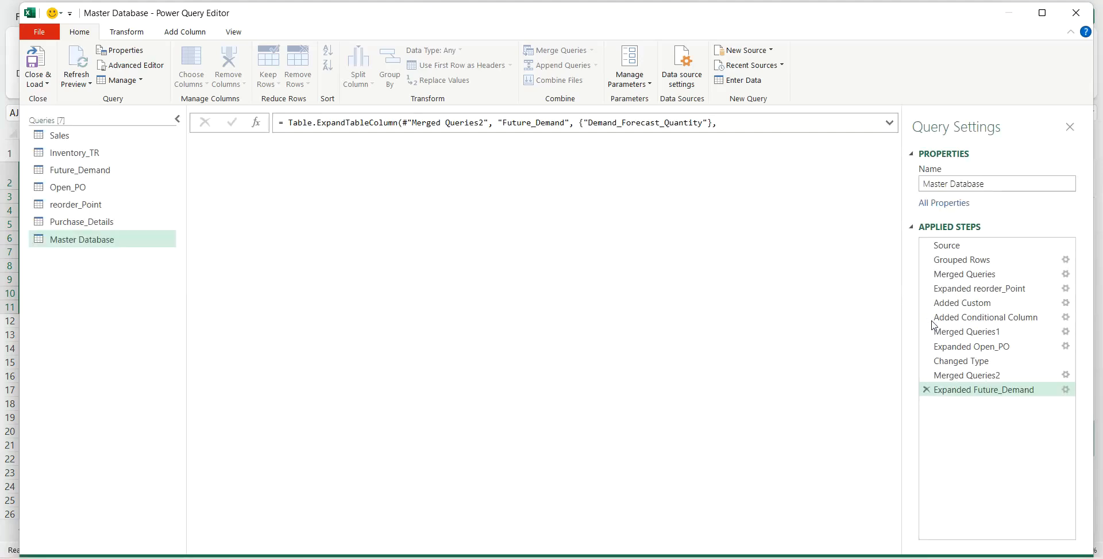
- Create a reference of the Purchase_Details query and rename it PO_Count
left_click(94, 220)
right_click(94, 220)
left_click(134, 309)
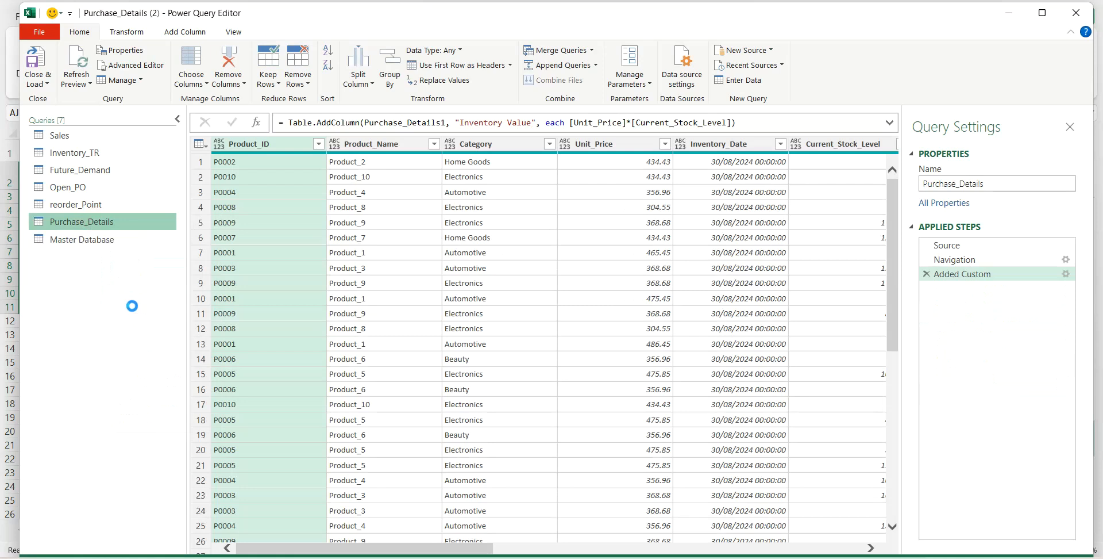
double_click(109, 256)
type("PO_Count")
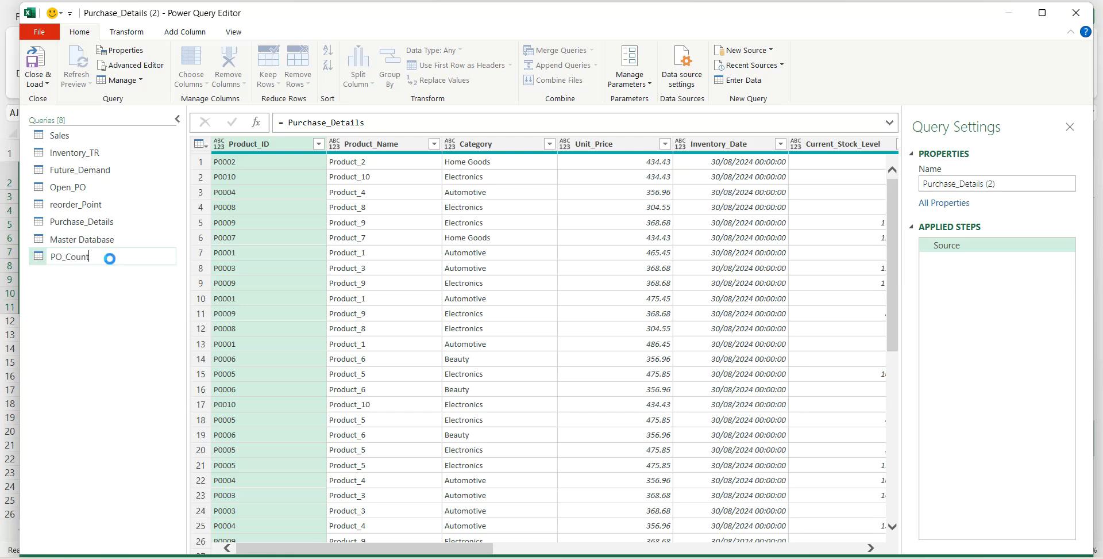
key("Return")
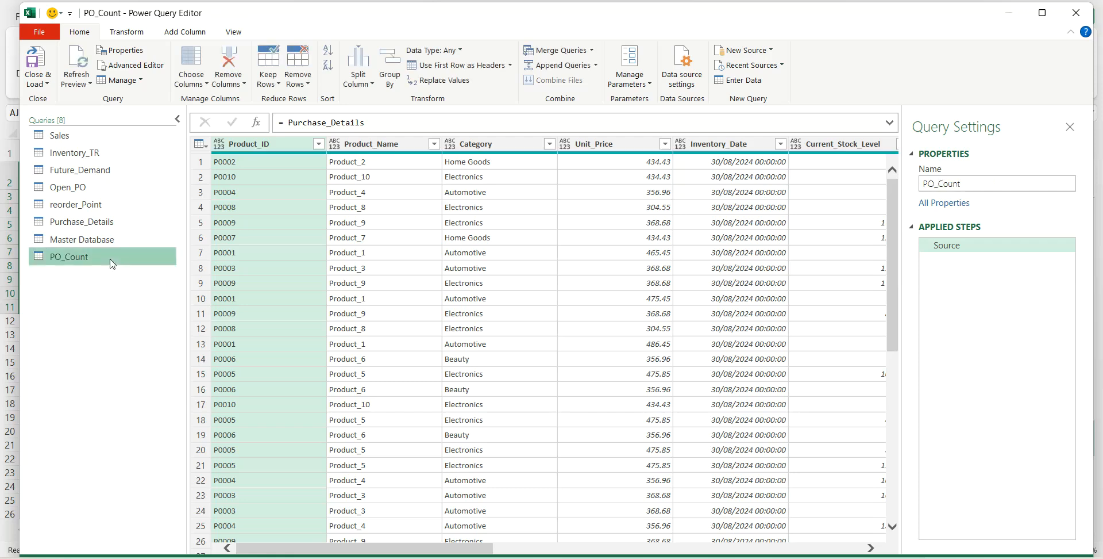
- Group the PO_Count query by Product_ID with a Count column that counts rows
left_click(126, 33)
left_click(30, 72)
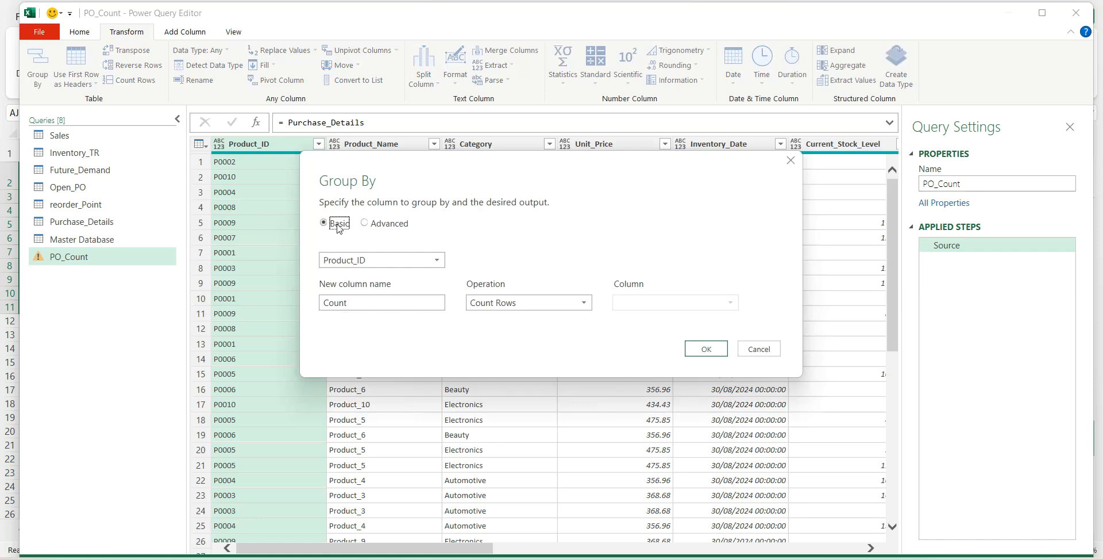
left_click(705, 347)
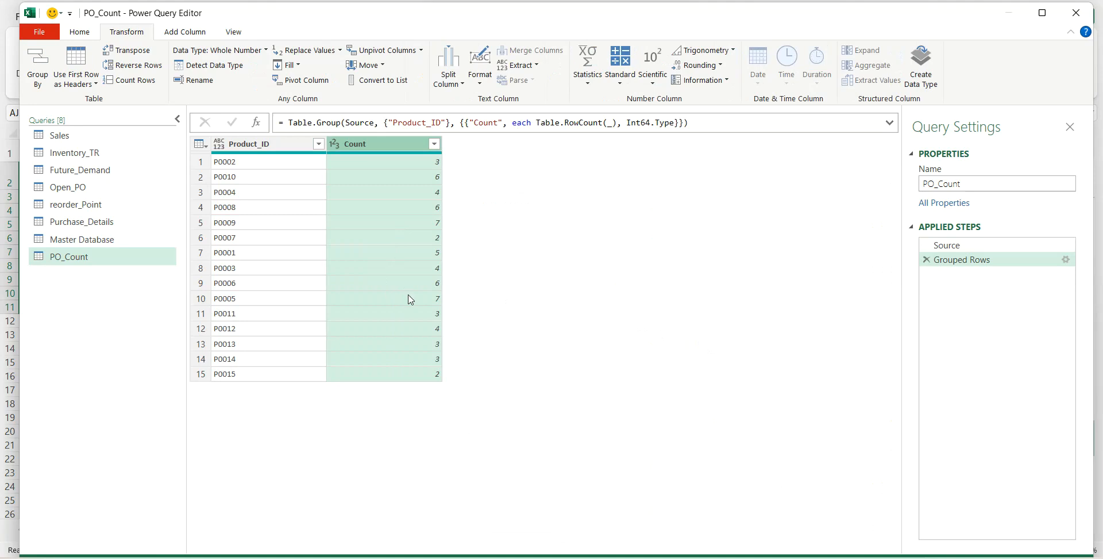
- Merge the Master Database query with PO_Count on Product_ID, using a left outer join
left_click(109, 239)
left_click(120, 244)
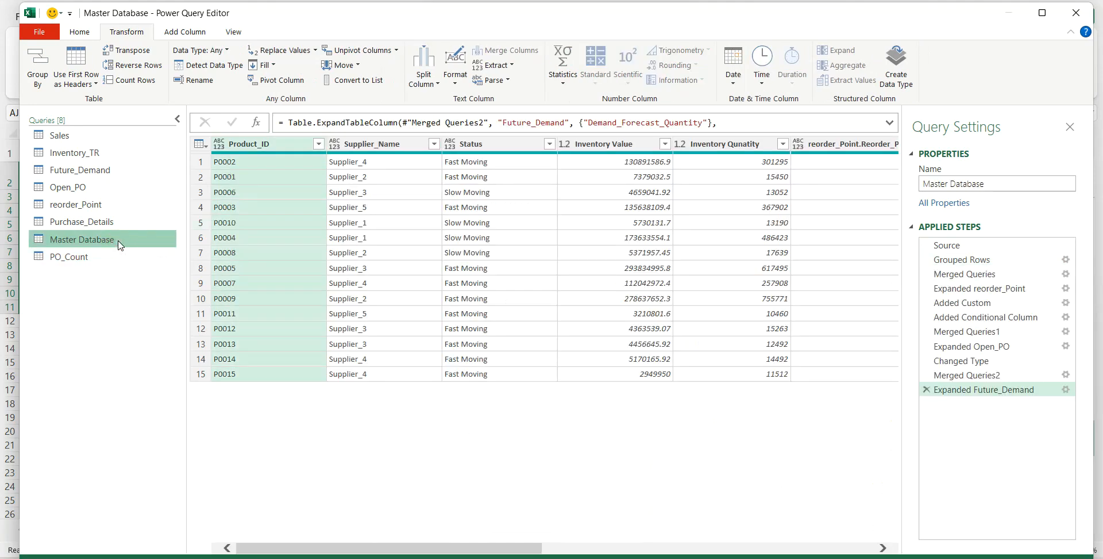
left_click(85, 33)
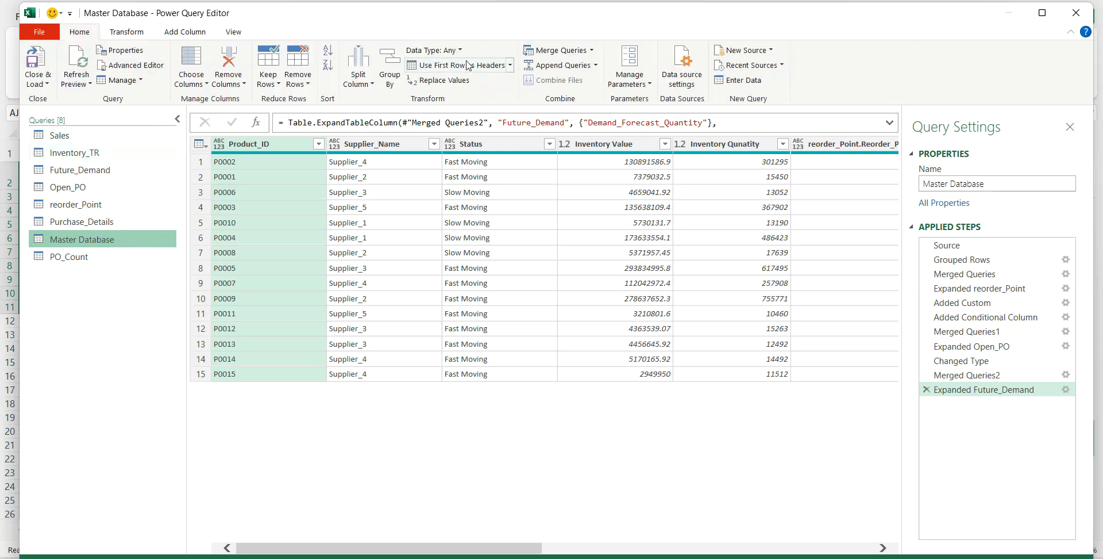
left_click(555, 50)
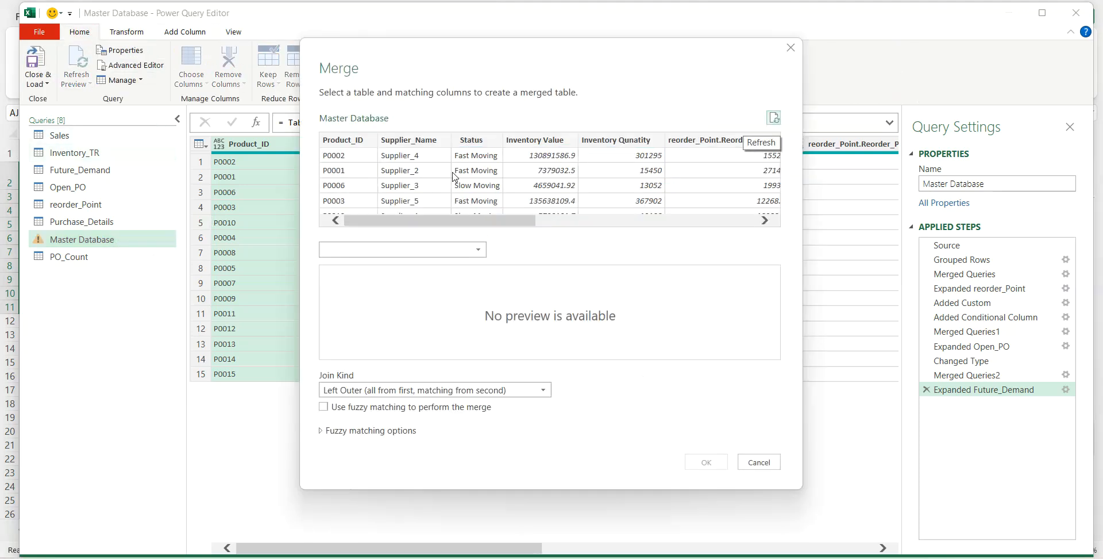
left_click(364, 249)
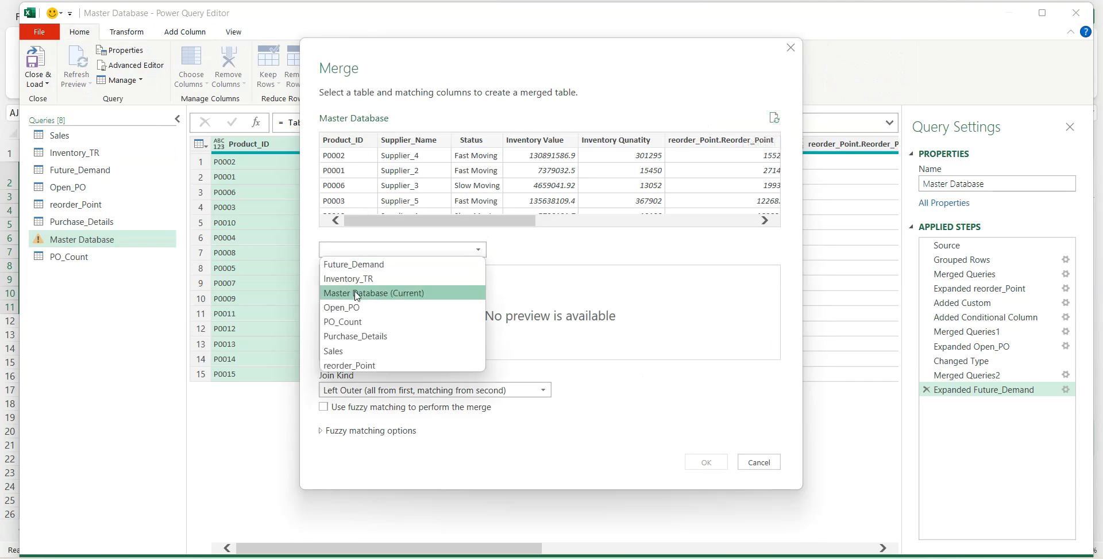
left_click(357, 322)
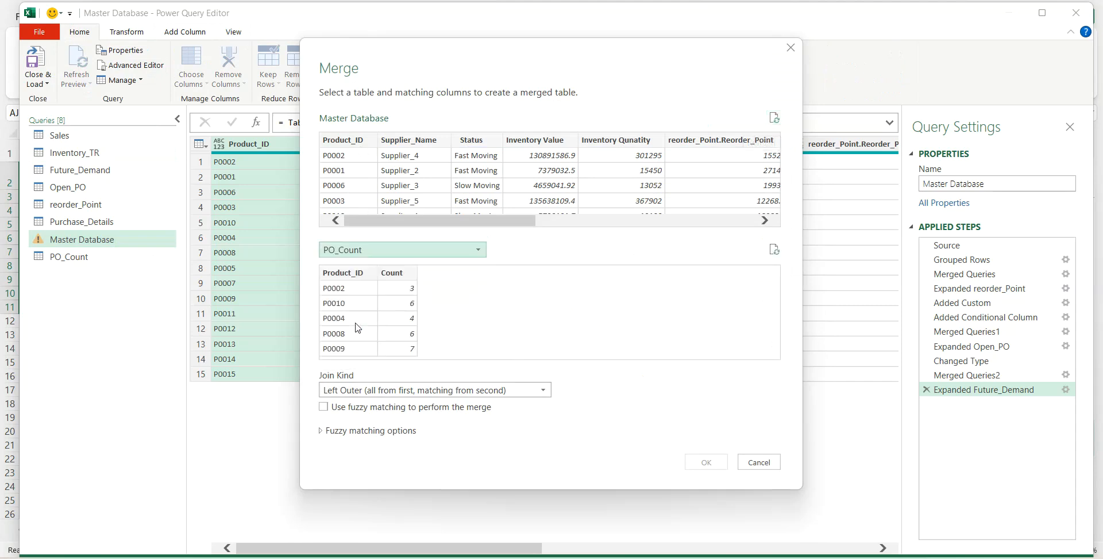
left_click(350, 272)
left_click(340, 141)
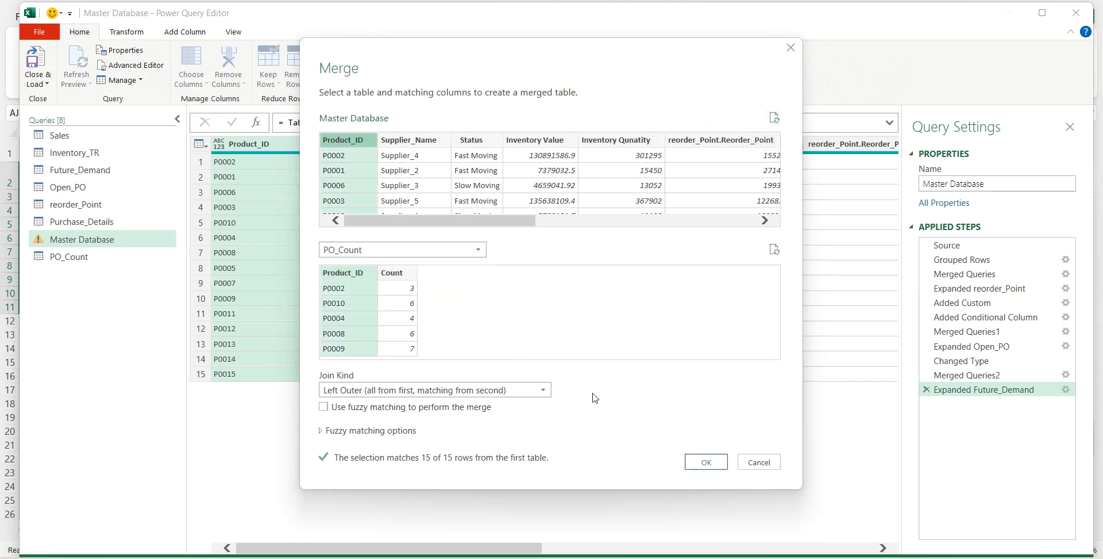
left_click(708, 463)
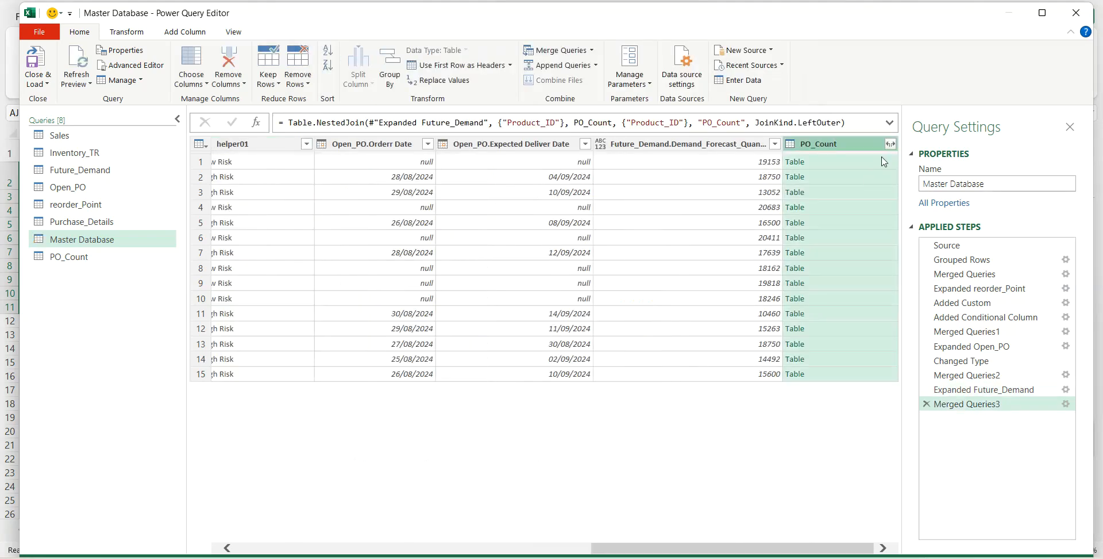
- Expand the merged PO_Count column to only its Count field, keeping the original column name as prefix
left_click(890, 143)
left_click(679, 216)
left_click(805, 309)
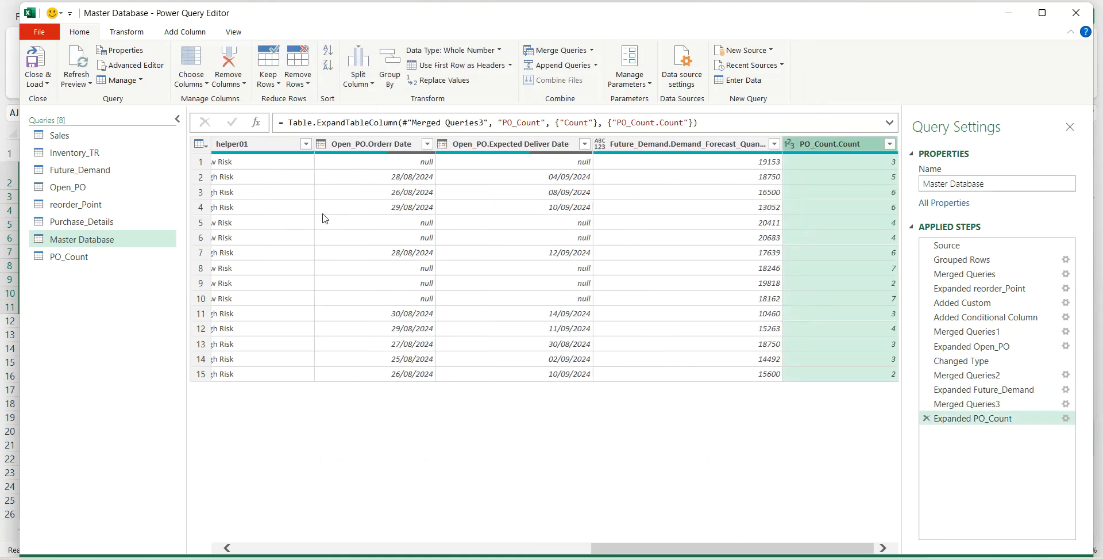
- Create a reference of the Open_PO query and rename it Opne_PO_Count
left_click(67, 189)
right_click(73, 192)
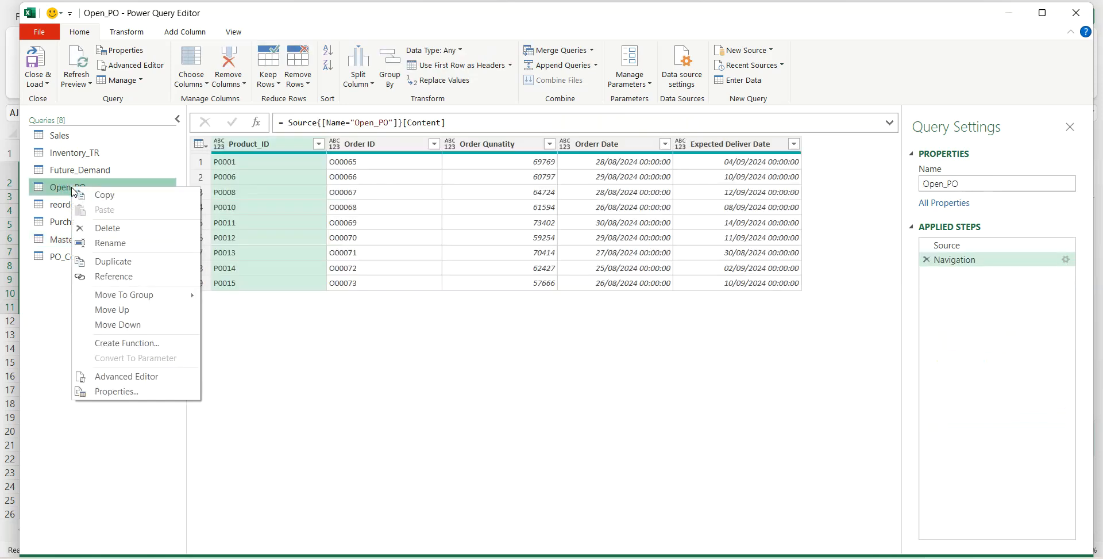
left_click(112, 277)
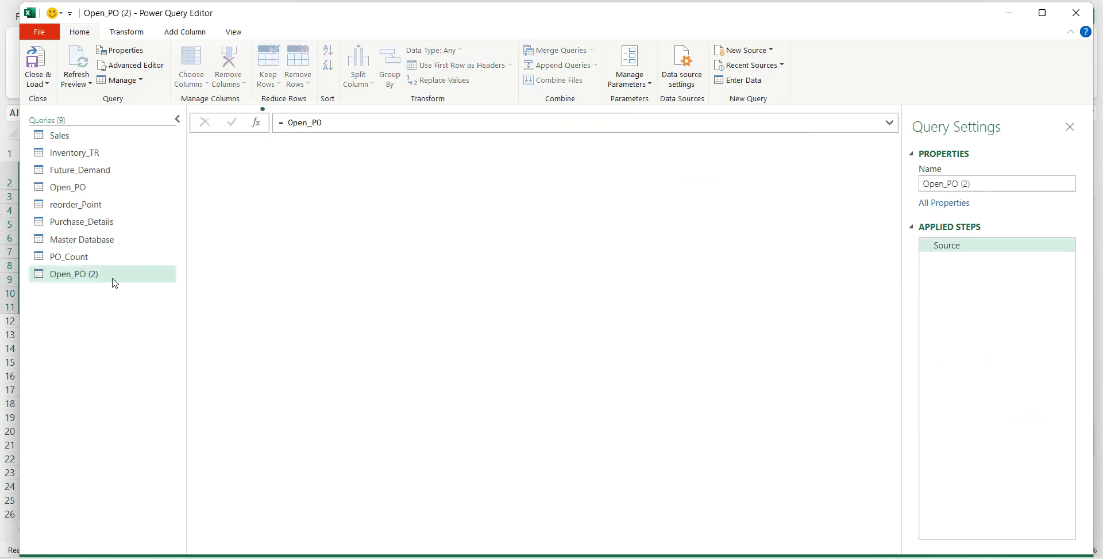
double_click(113, 276)
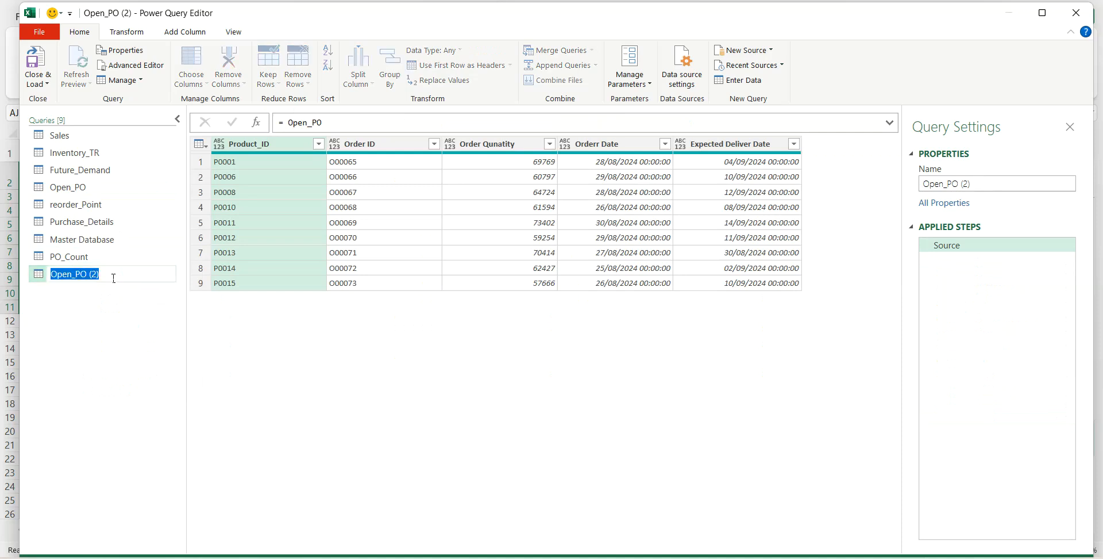
type("O")
type("pne_PO_Count")
key("Return")
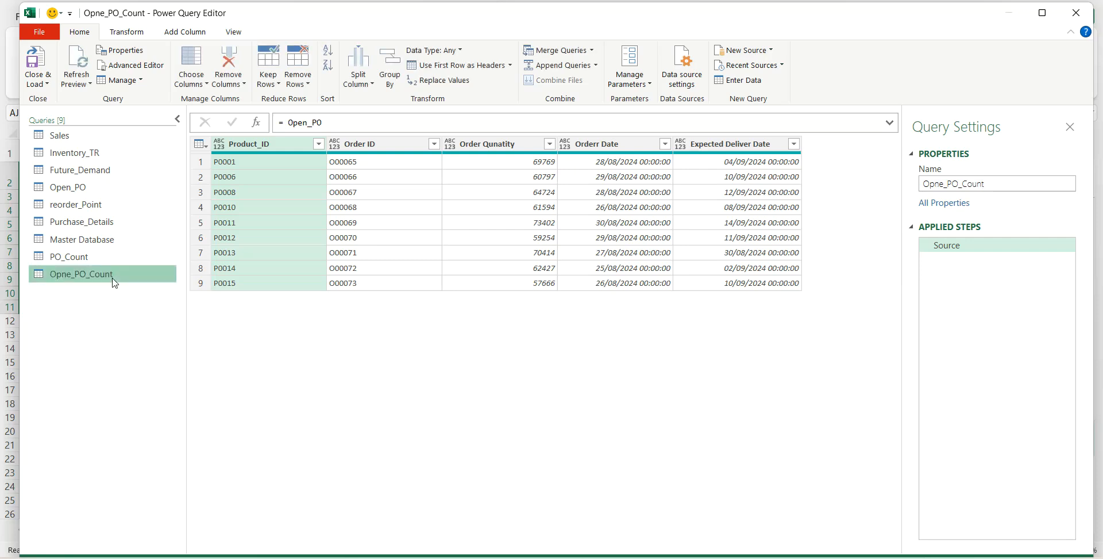
- Group the new open PO count query by Product_ID with a Count column that counts rows
left_click(134, 34)
left_click(38, 64)
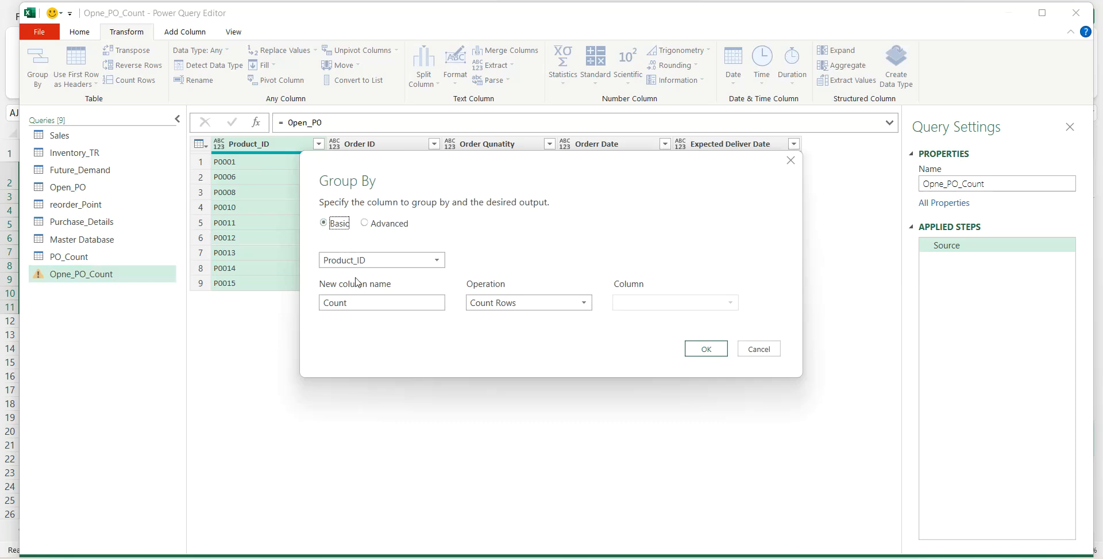
left_click(688, 347)
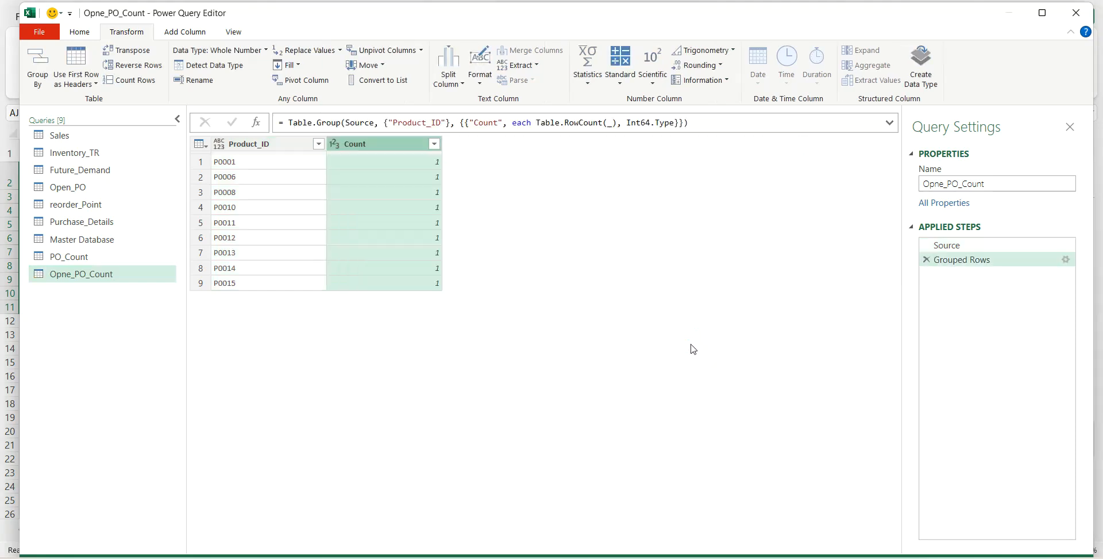
- Merge the Master Database query with Open_PO_Count on Product_ID, using a left outer join
left_click(110, 242)
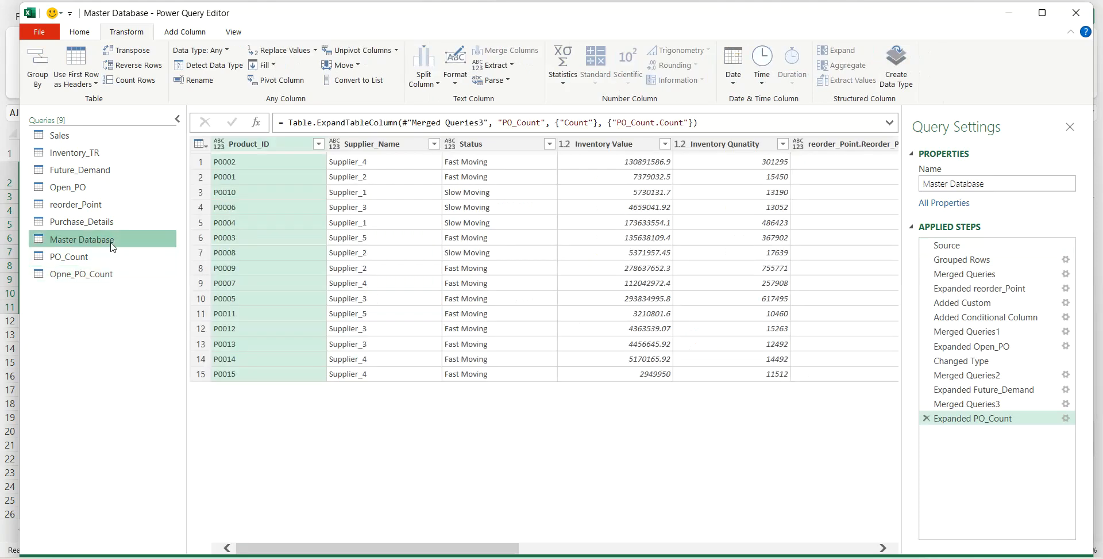
left_click(84, 31)
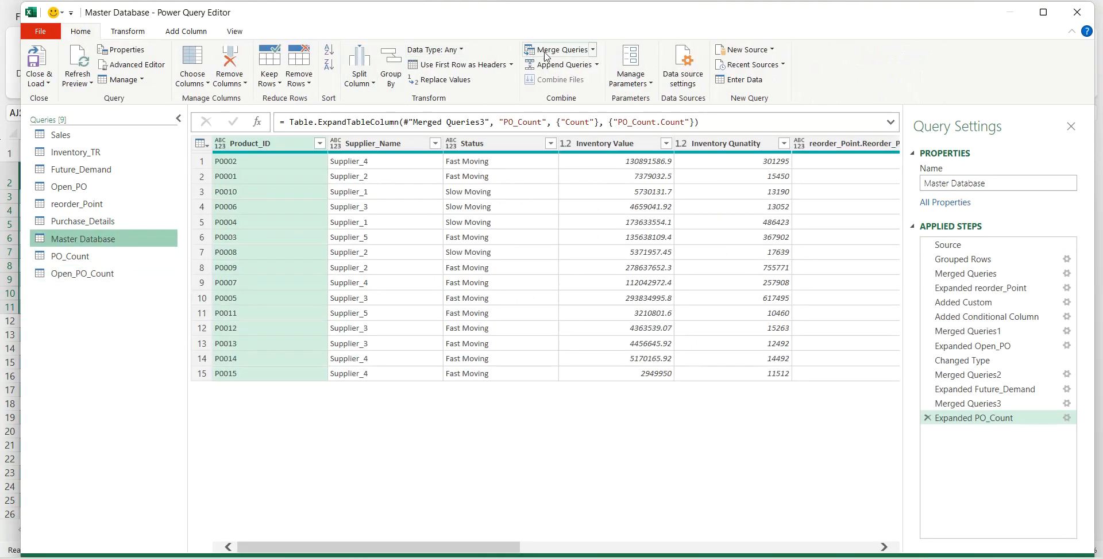
left_click(546, 53)
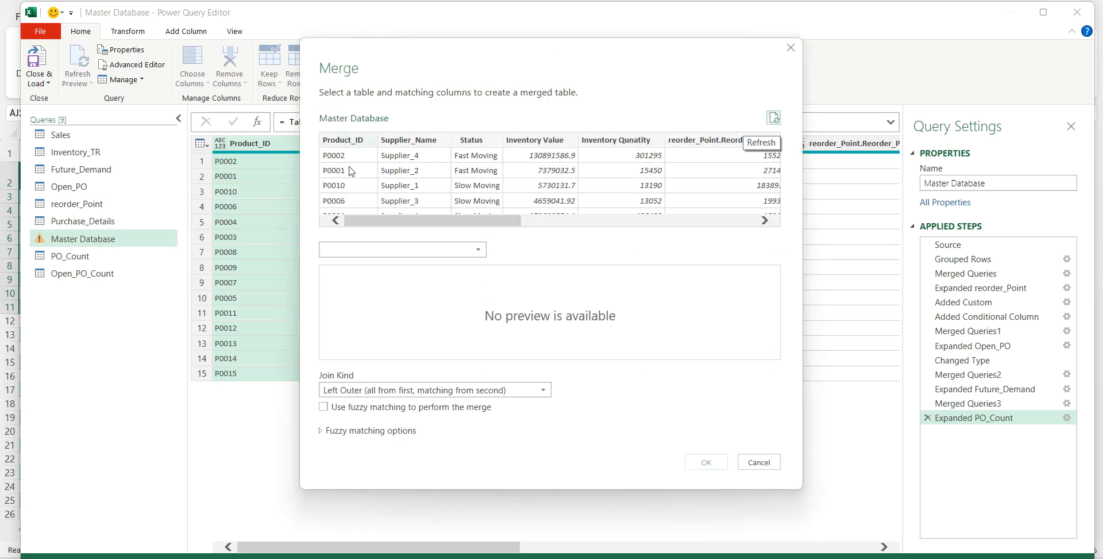
left_click(361, 246)
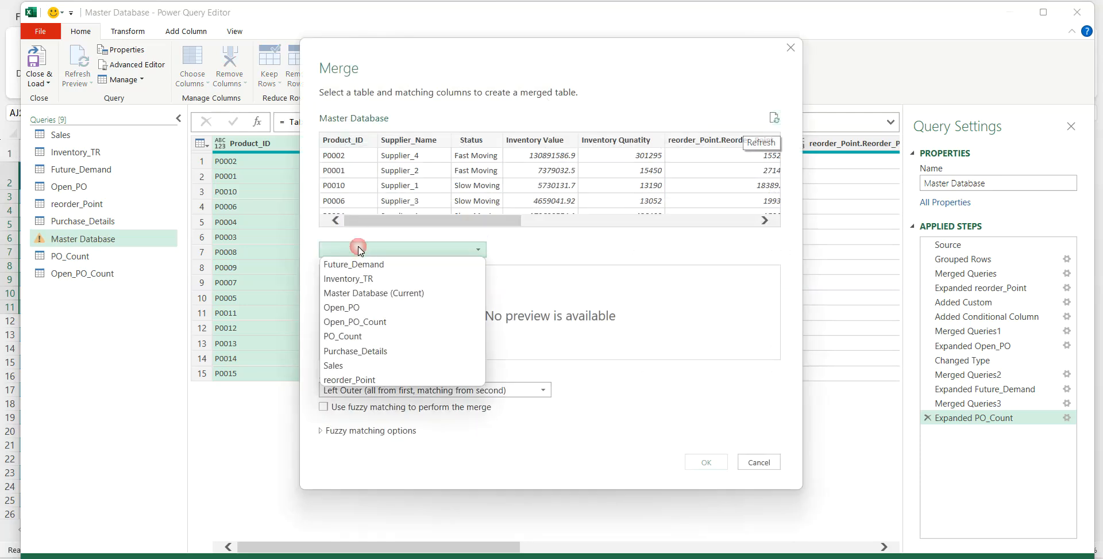
left_click(356, 320)
left_click(345, 276)
left_click(353, 142)
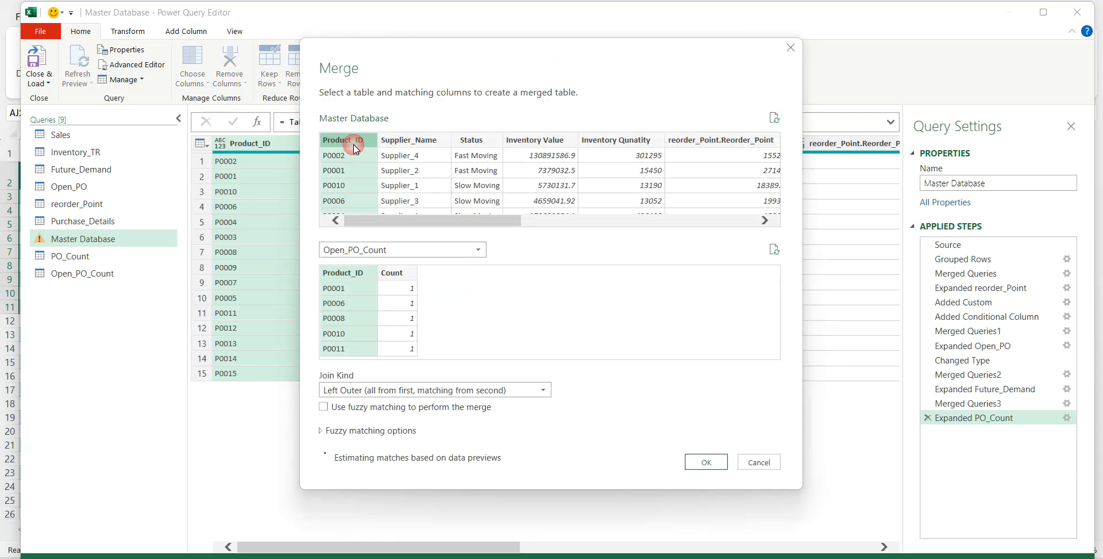
left_click(704, 461)
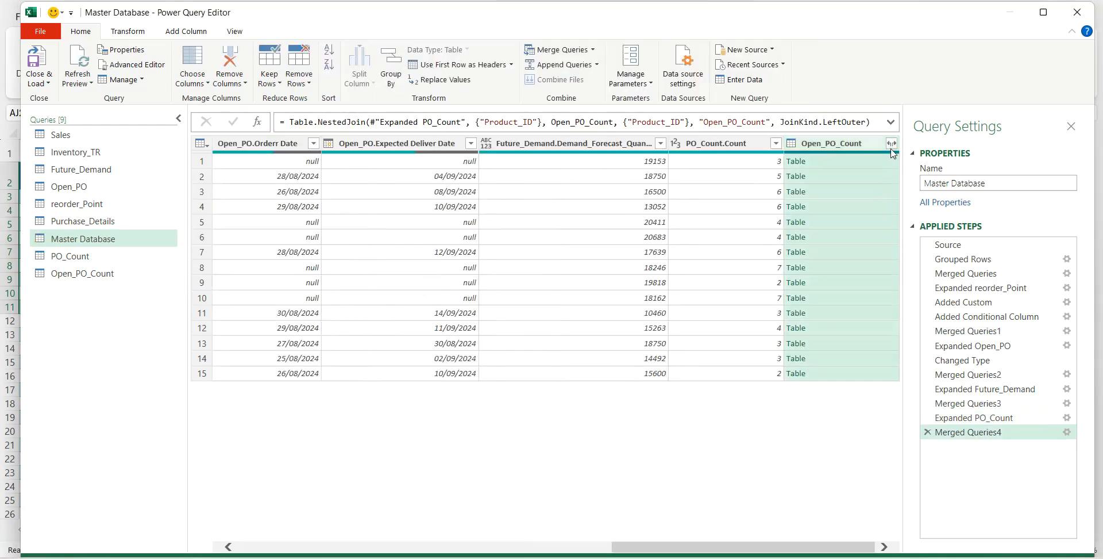
- Expand the merged Open_PO_Count column to only its Count field, keeping the original column name as prefix
left_click(891, 143)
left_click(681, 216)
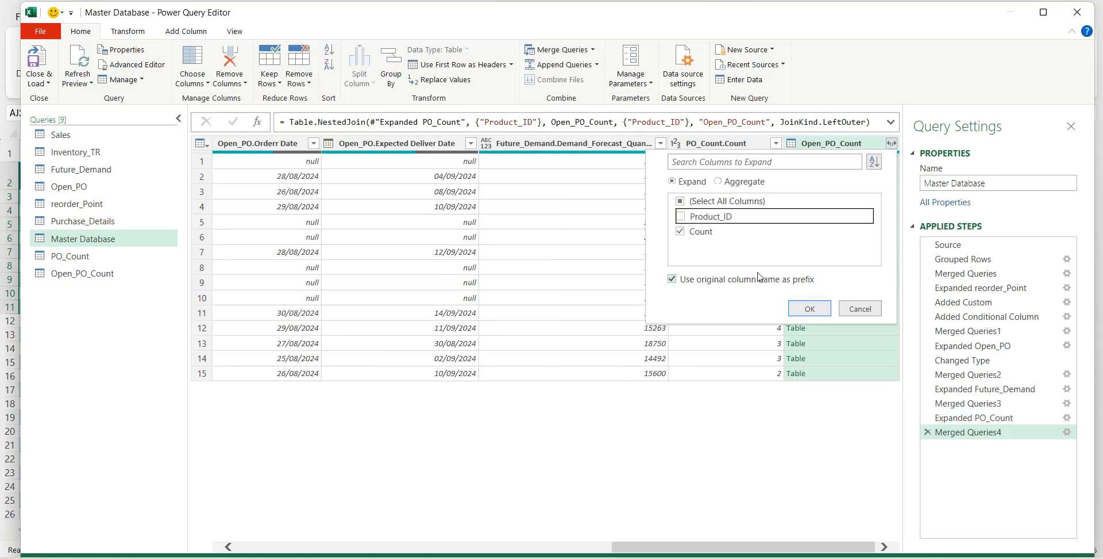
left_click(807, 309)
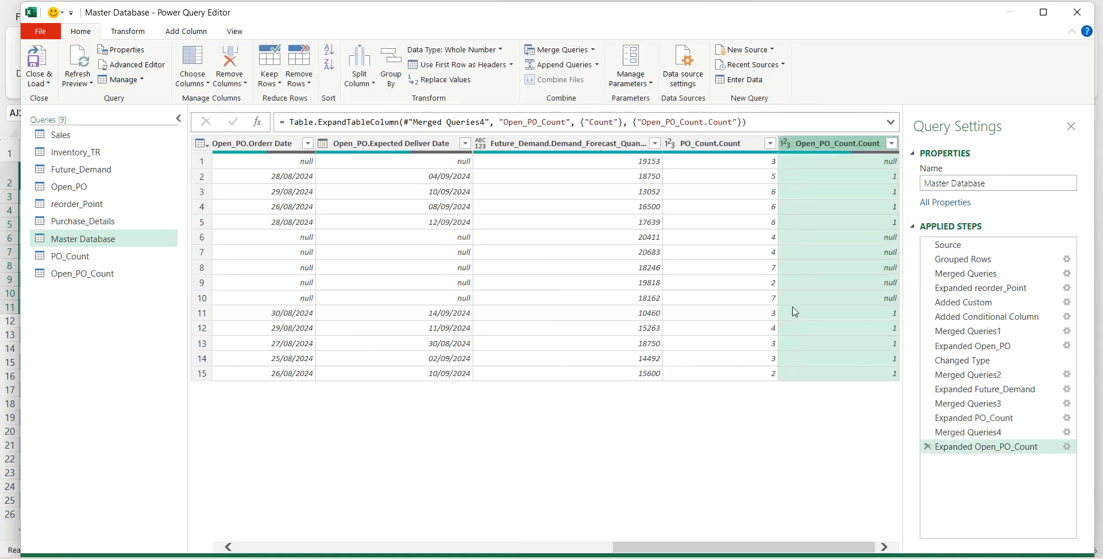
- Create another reference of the Purchase_Details query and rename it Late_Deliveries
left_click(108, 224)
right_click(113, 223)
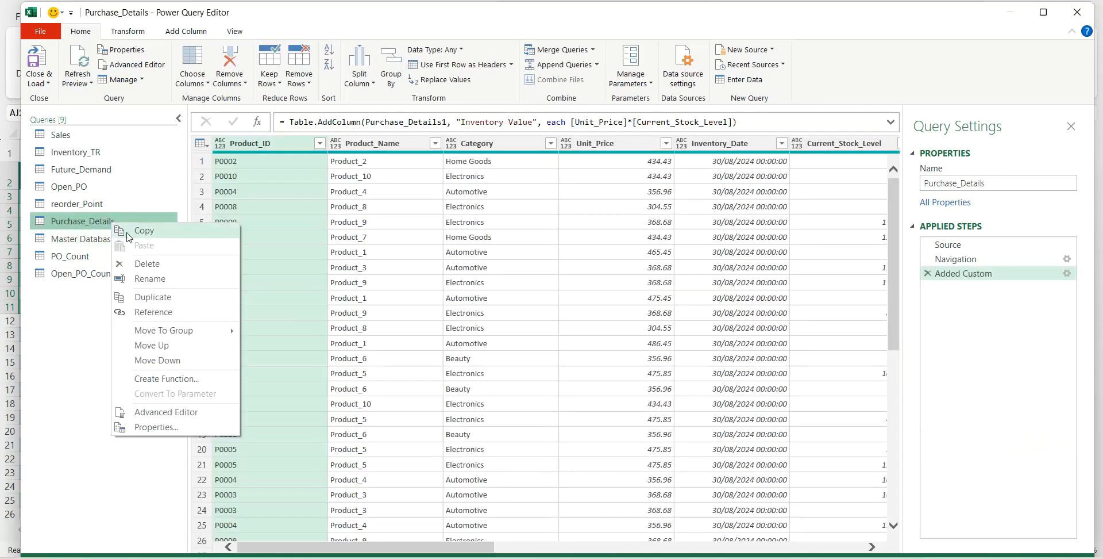
left_click(136, 297)
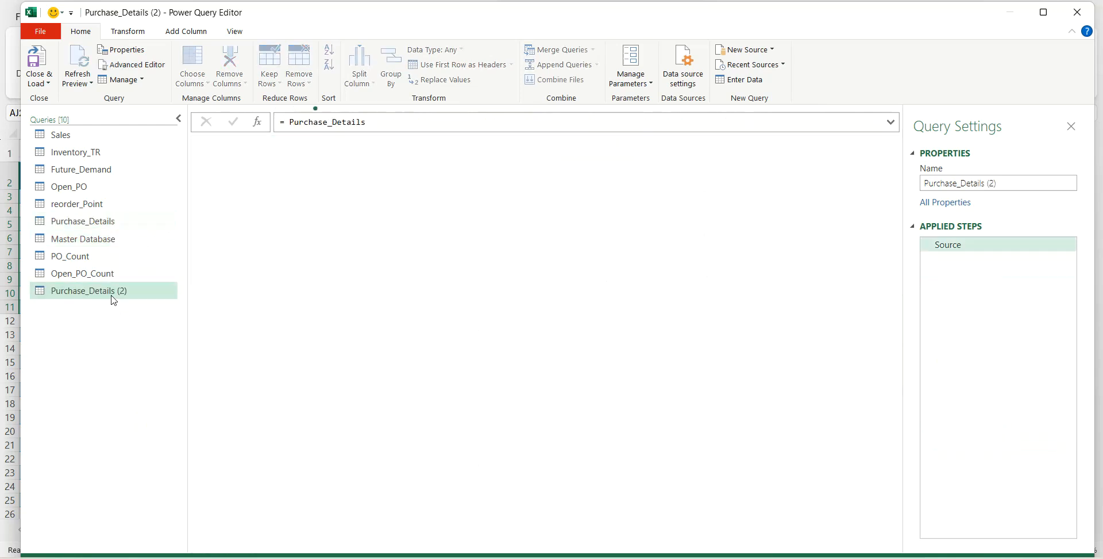
double_click(119, 292)
type("Late_Deliverie")
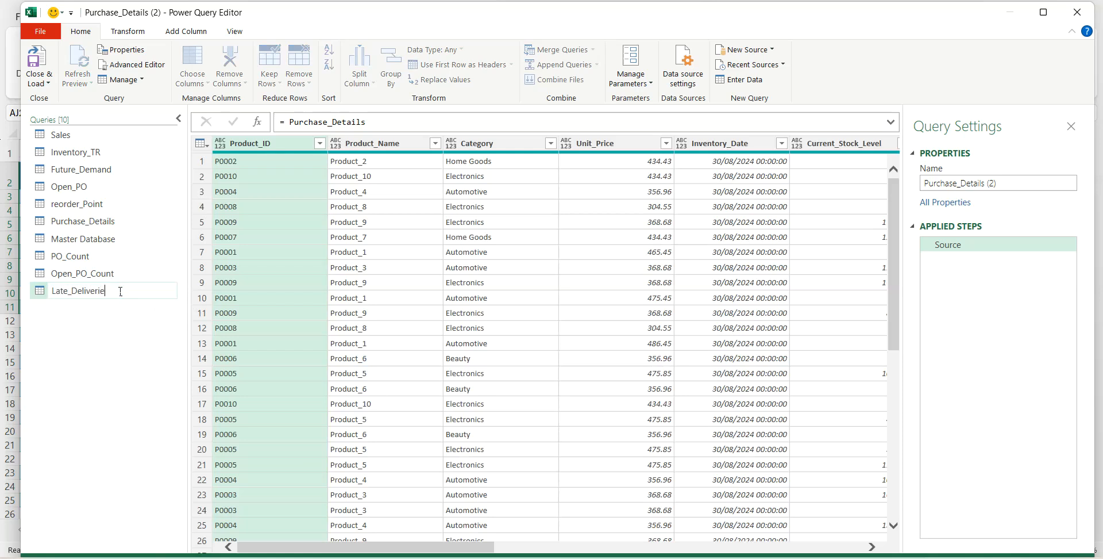
type("s")
key("Return")
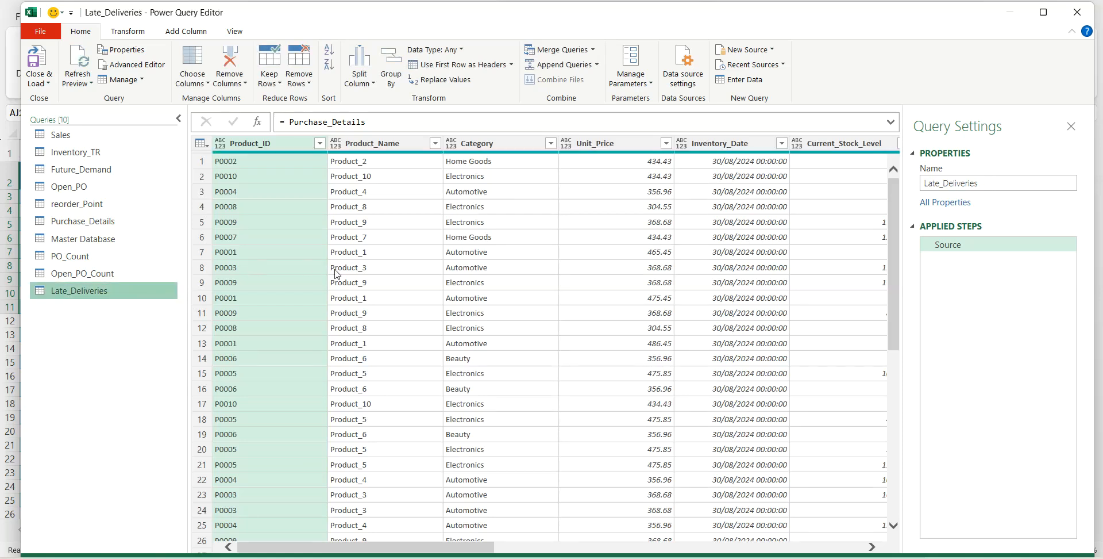
- Start a custom column in the Late_Deliveries query and name it Difference (Deliver dates)
left_click(186, 31)
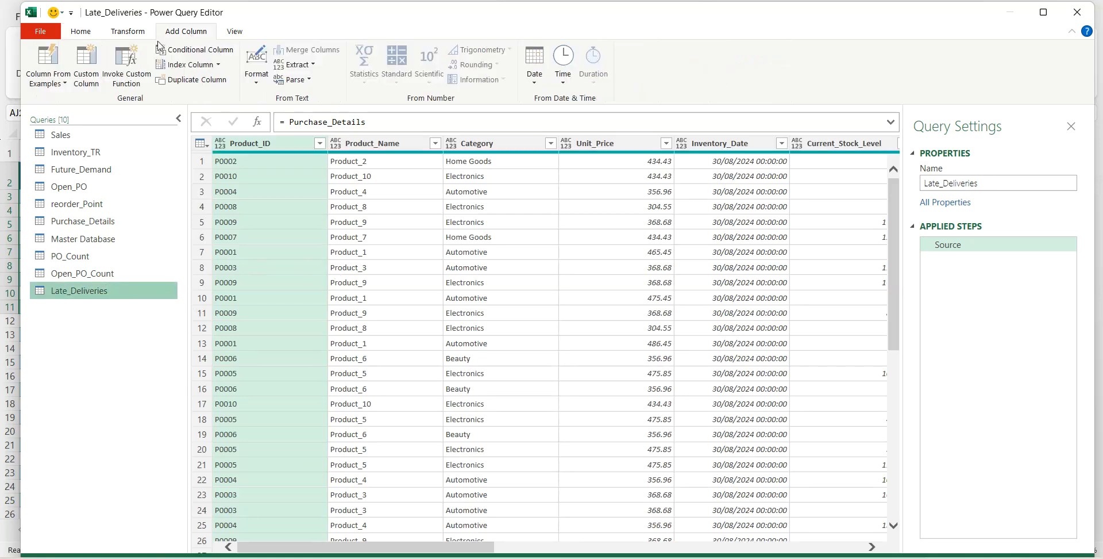
left_click(89, 65)
left_click(86, 64)
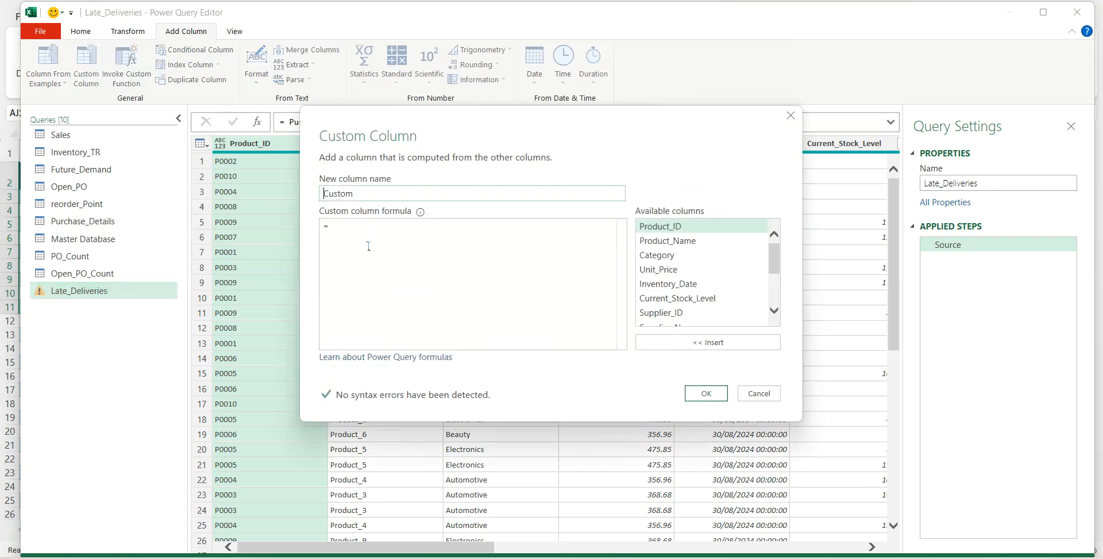
left_click_drag(359, 194, 312, 198)
type("Difference (Delivery dates")
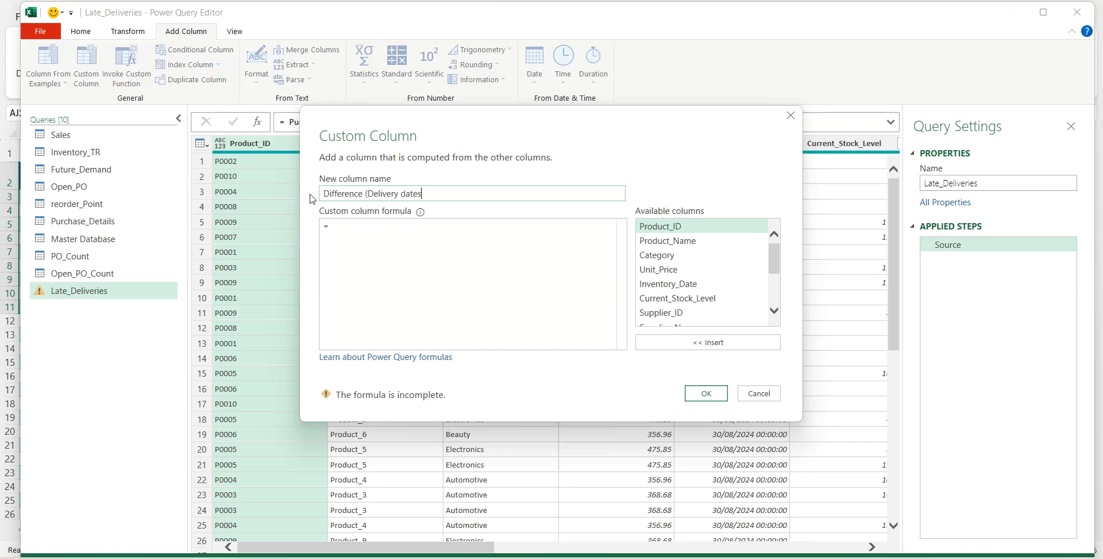
key("BackSpace")
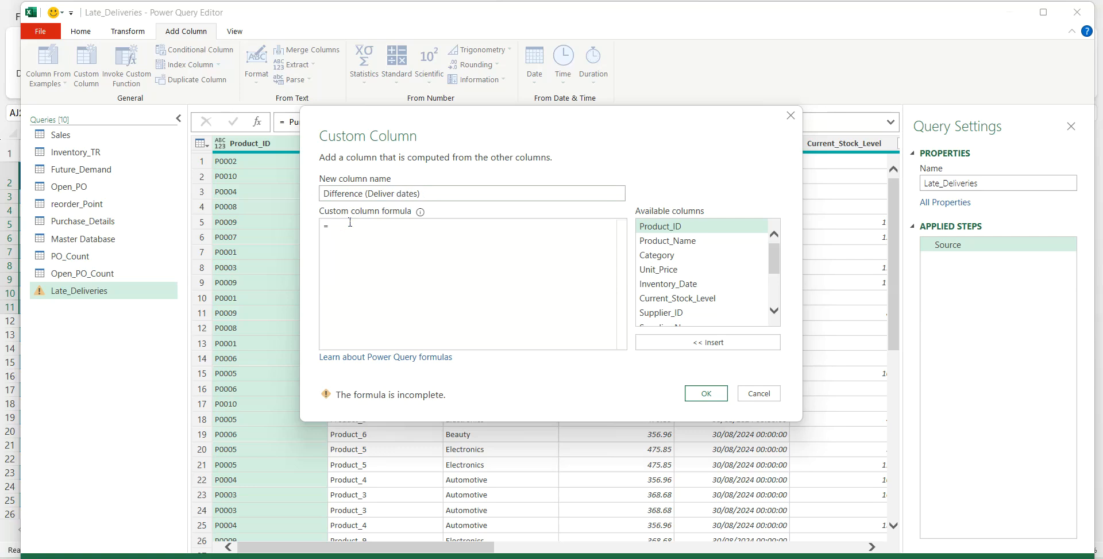
- Define the custom column's formula as [Expected Delivery_Date]-[Delivery Date] and create the column
scroll(775, 306, "down", 3)
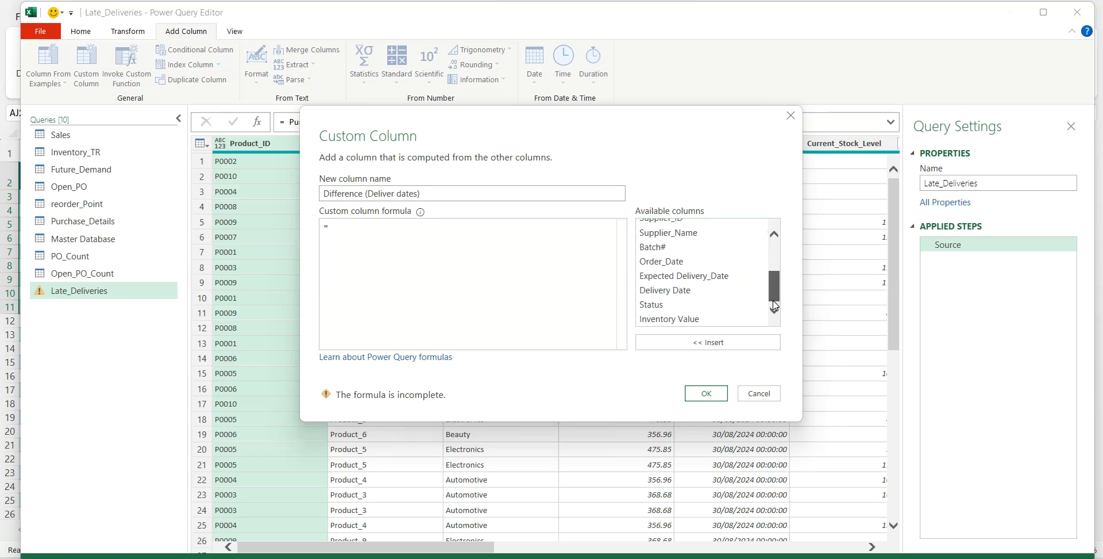
left_click(715, 276)
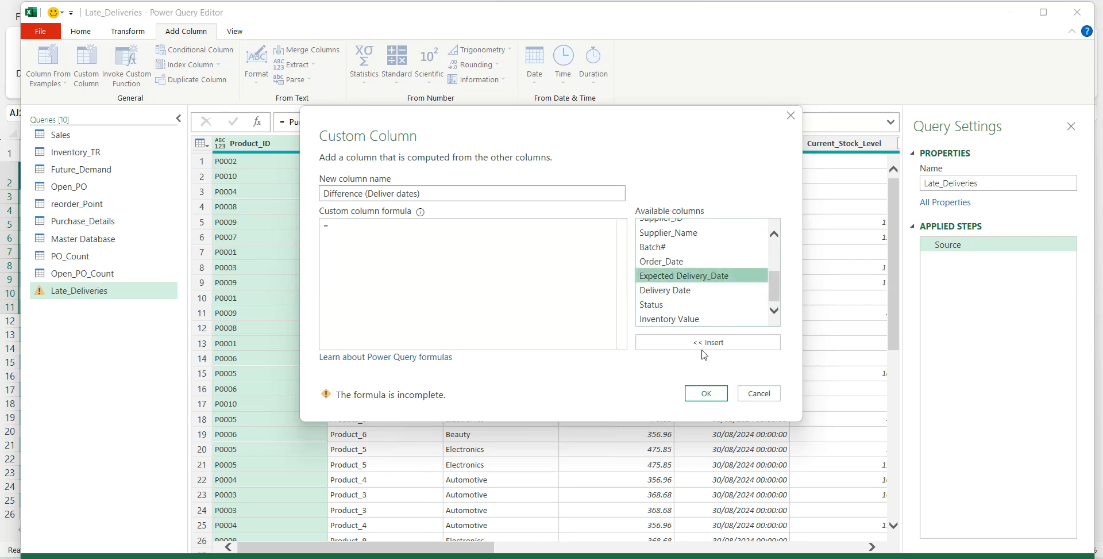
left_click(703, 347)
type("-")
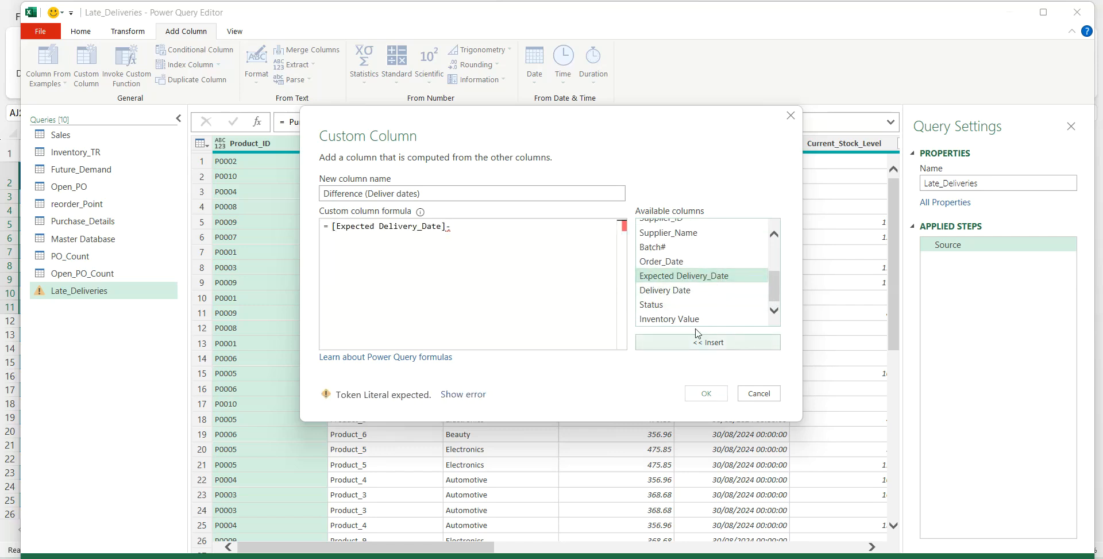
left_click(690, 290)
left_click(697, 342)
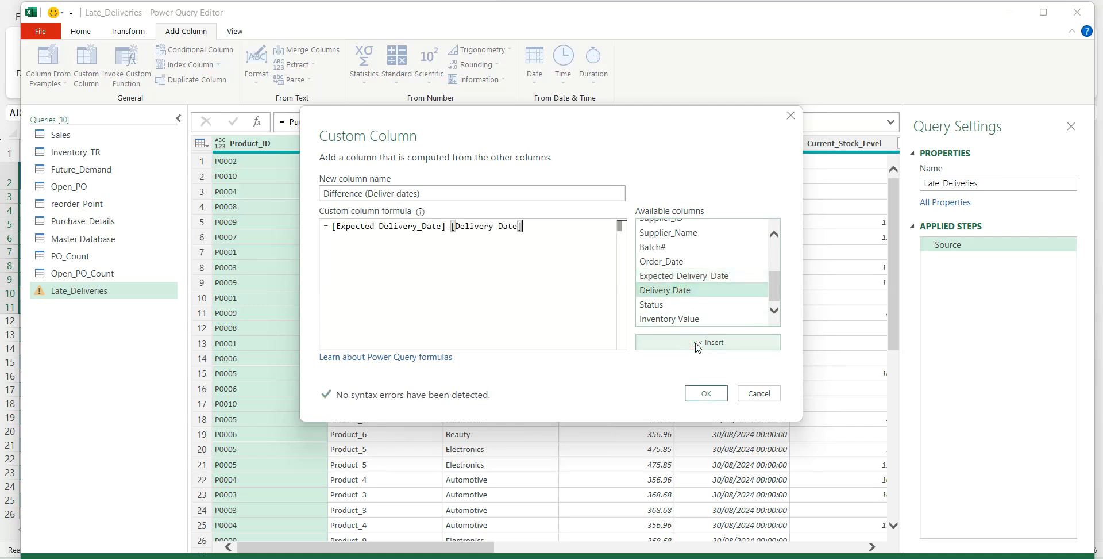
left_click(706, 393)
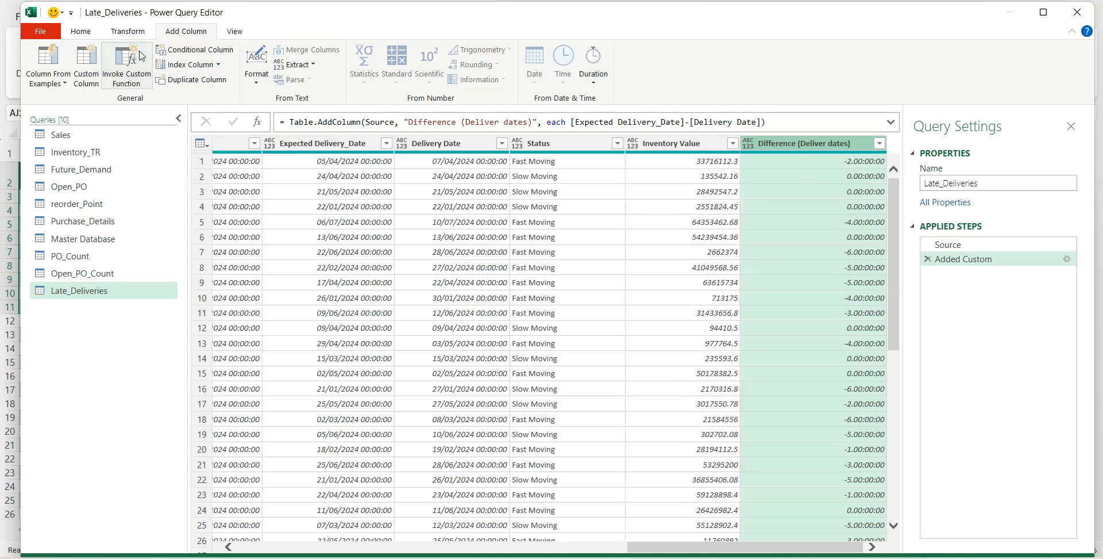
- Change the data type of the Difference (Deliver dates) column to Decimal Number
left_click(80, 31)
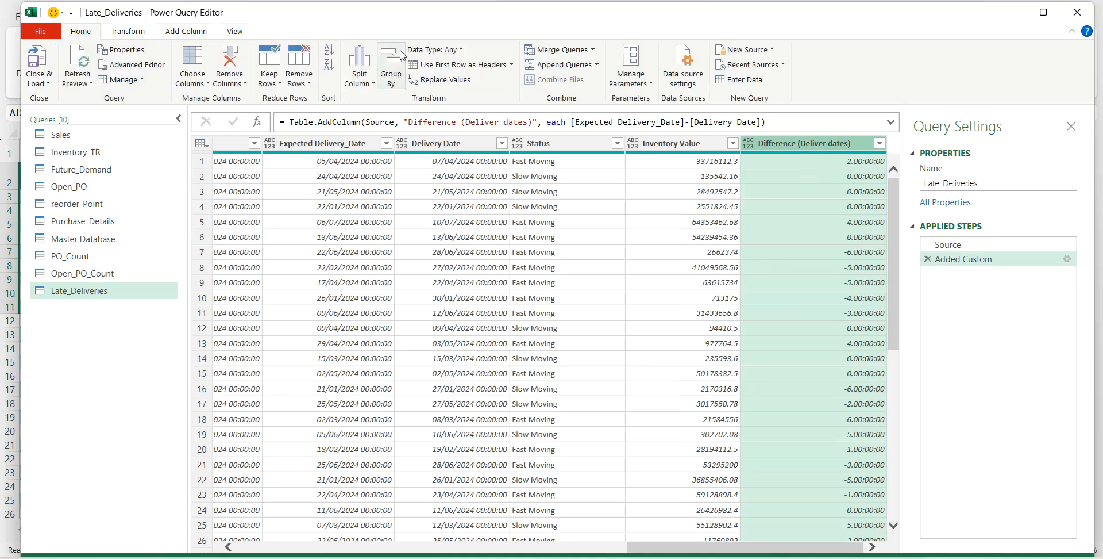
left_click(459, 51)
left_click(459, 66)
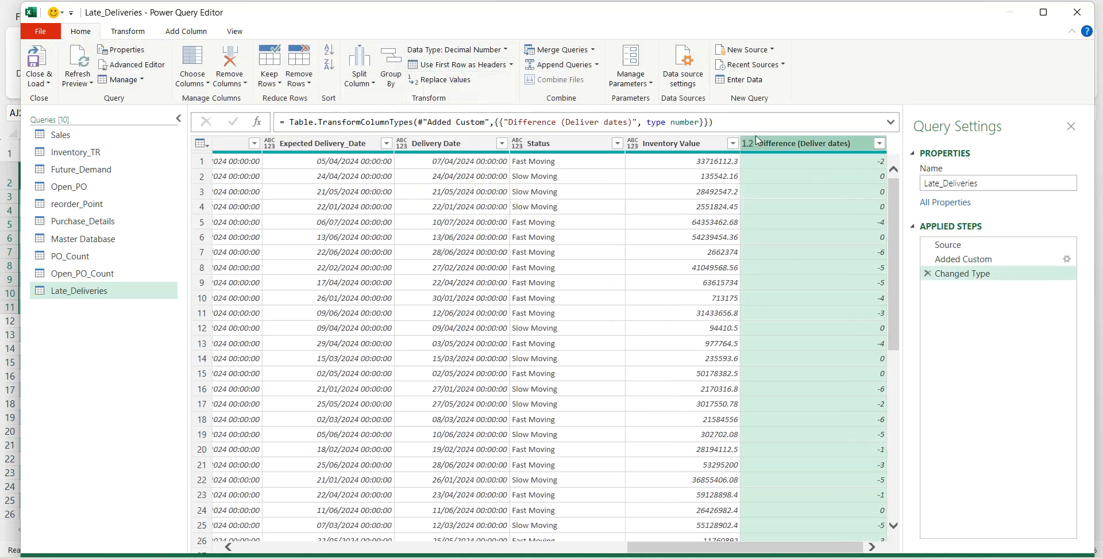
left_click(794, 166)
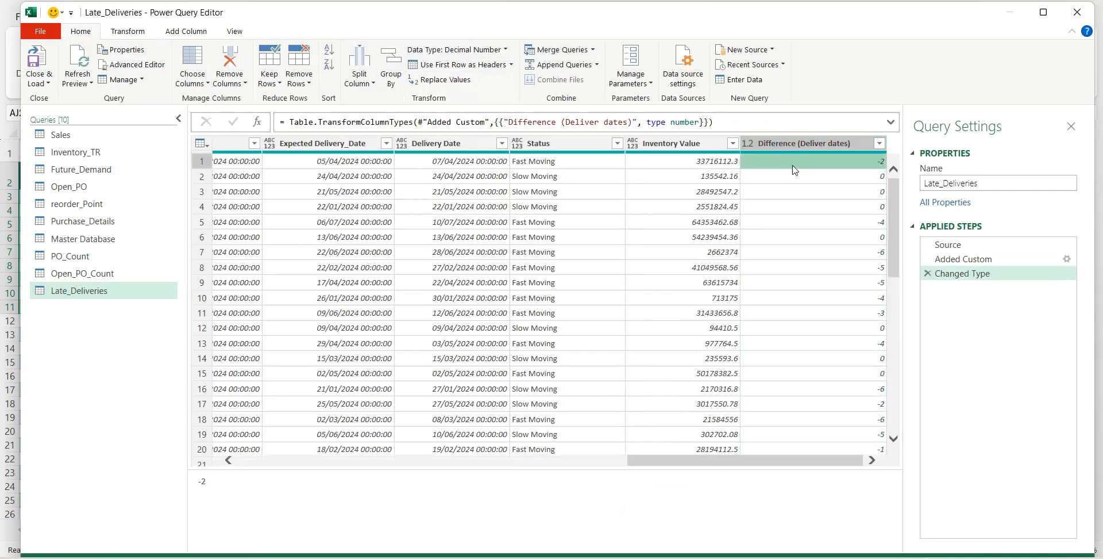
- Add a conditional column Late_Ord that outputs Order Late if Difference (Deliver dates) is less than 0, else OK
left_click(187, 32)
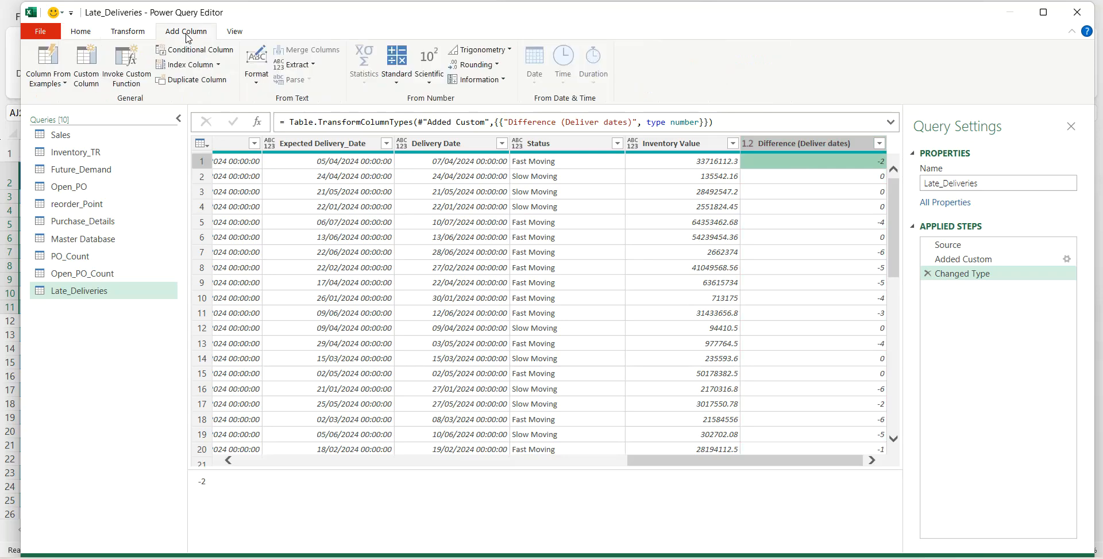
left_click(177, 53)
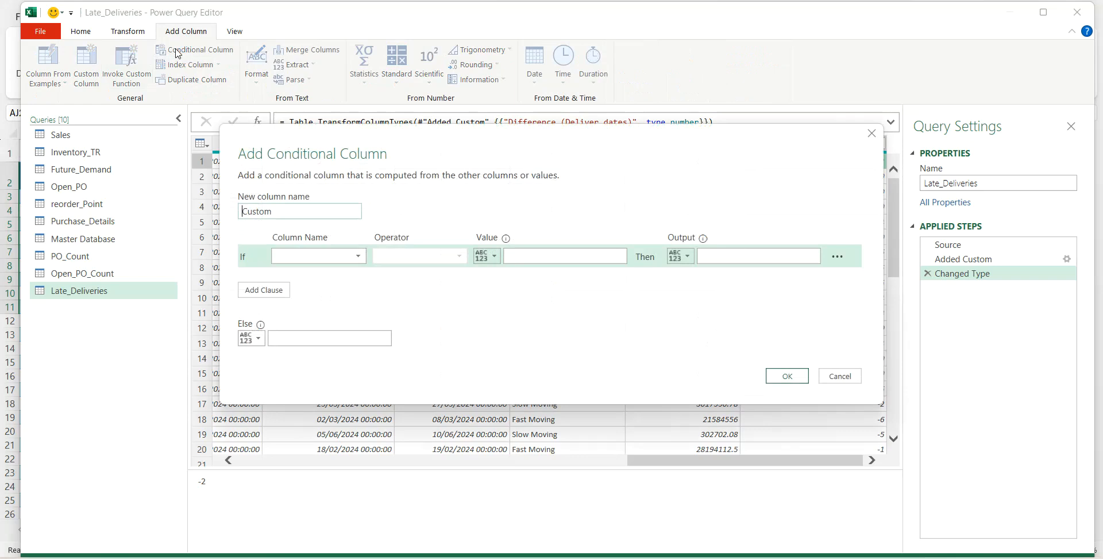
left_click_drag(280, 211, 244, 212)
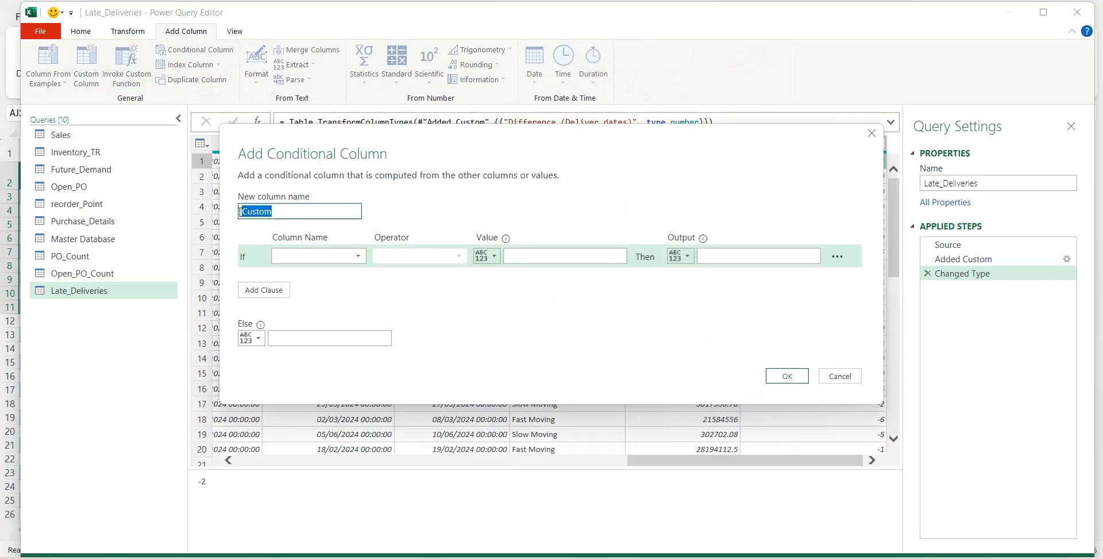
type("Late_Ord")
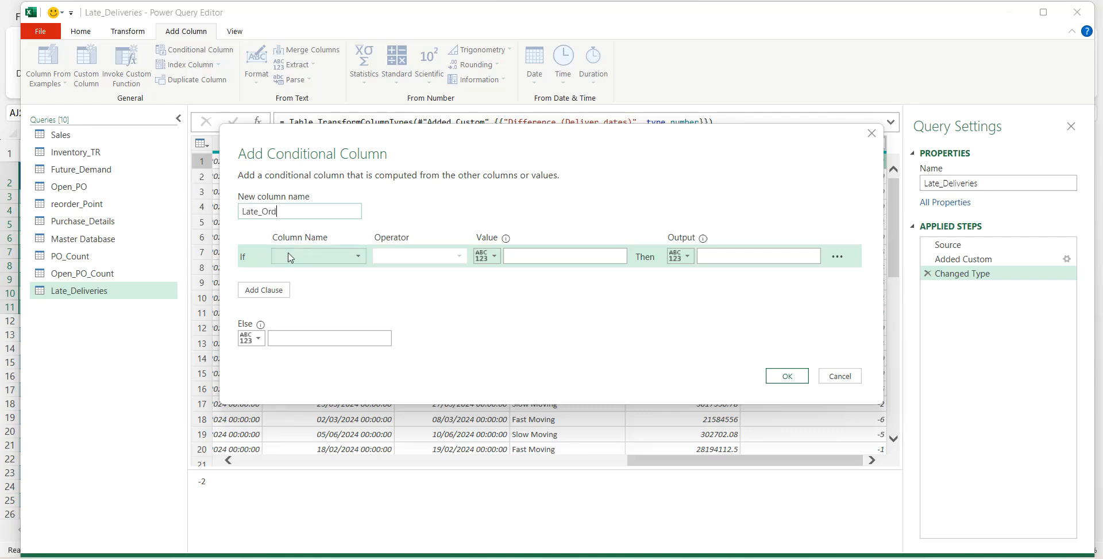
left_click(322, 256)
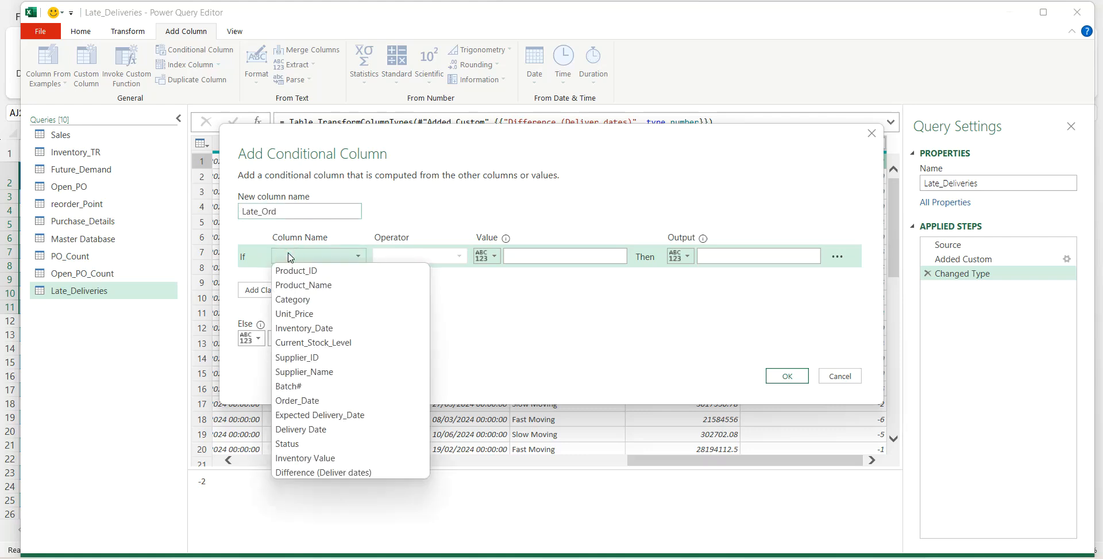
left_click(338, 472)
left_click(423, 259)
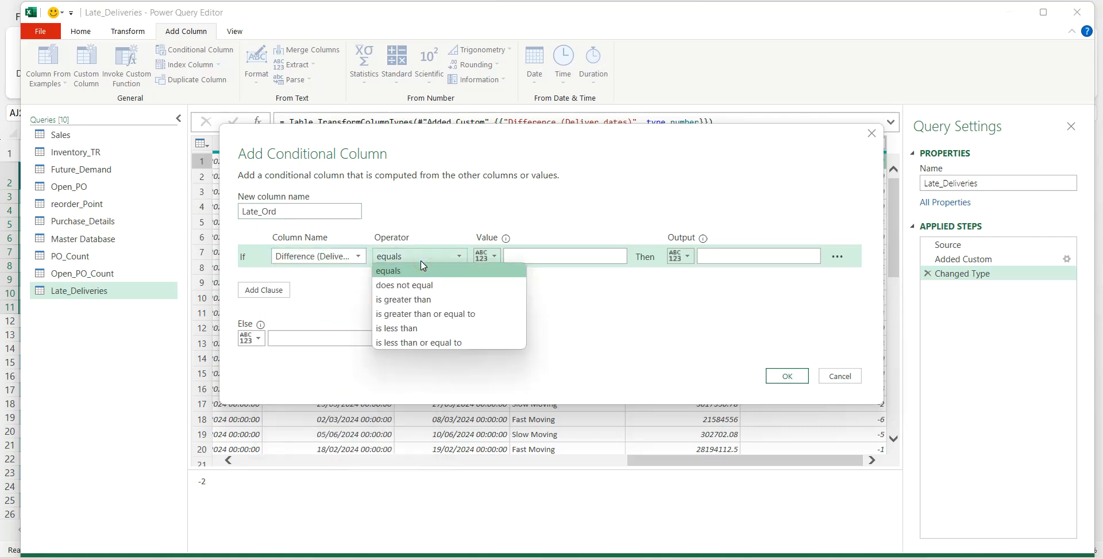
left_click(415, 327)
left_click(514, 257)
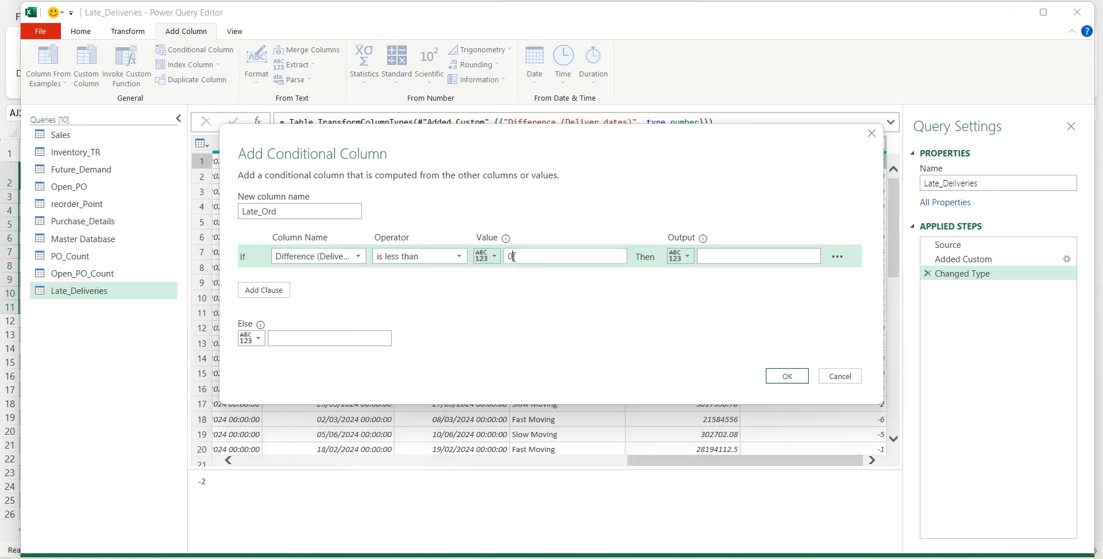
left_click(708, 255)
left_click(346, 343)
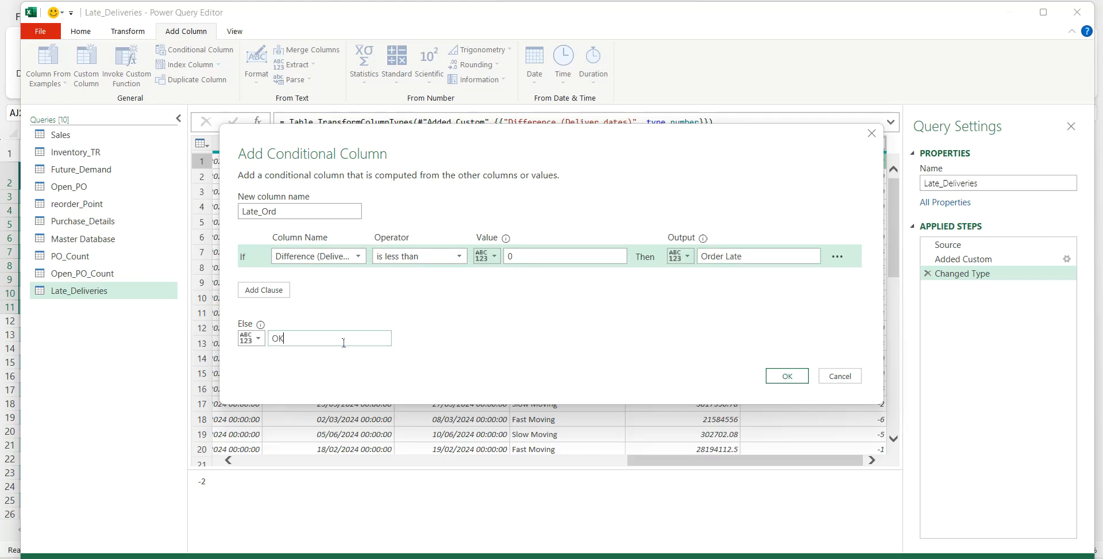
left_click(786, 375)
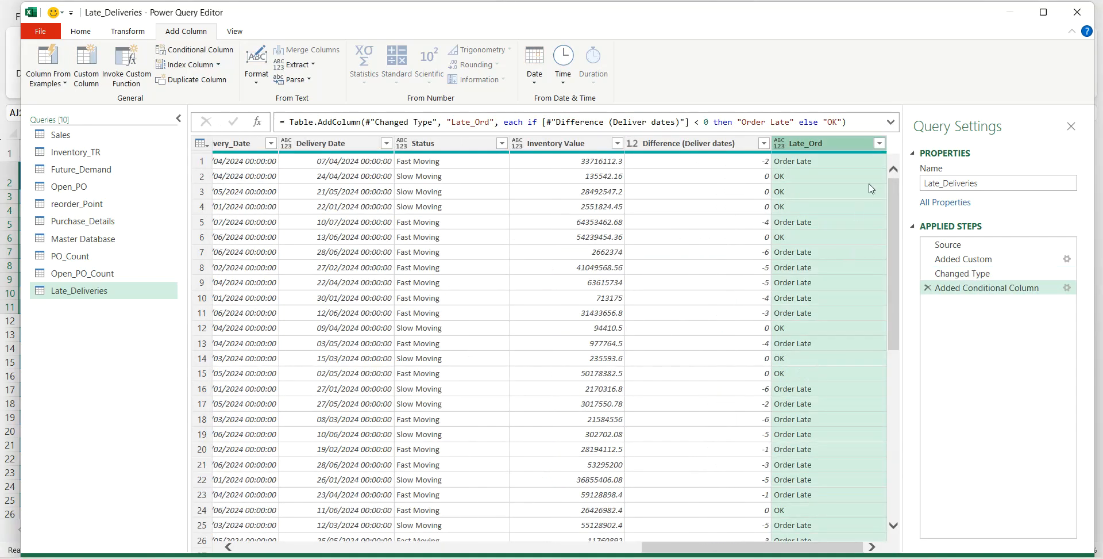
- Filter the Late_Ord column to keep only Order Late rows and check the last remaining row
left_click(879, 144)
left_click(694, 311)
left_click(799, 373)
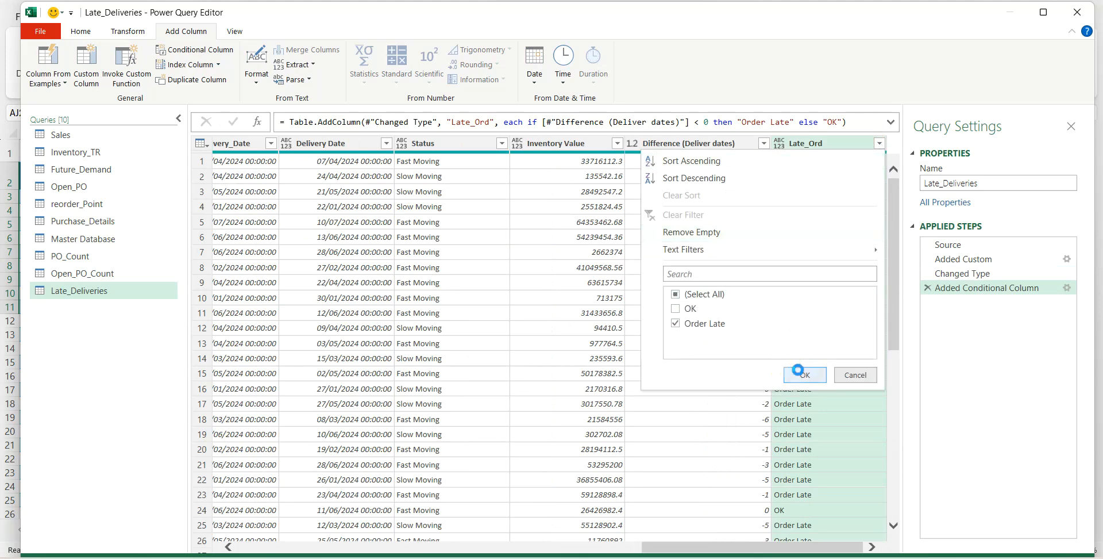
left_click_drag(895, 334, 899, 520)
left_click(204, 535)
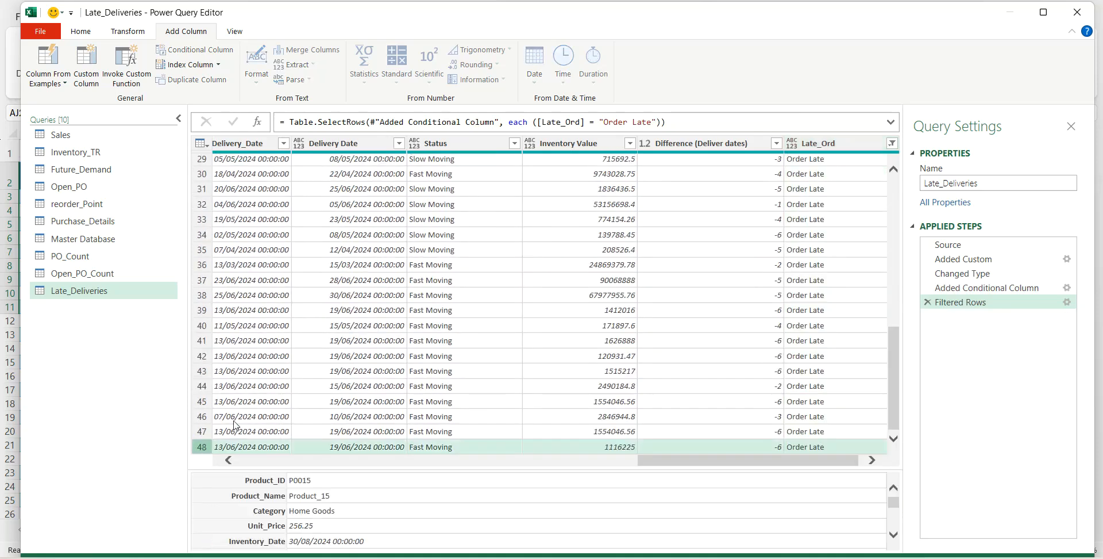
- Group the filtered Late_Deliveries query by Product_ID with a Count column that counts rows
left_click(126, 32)
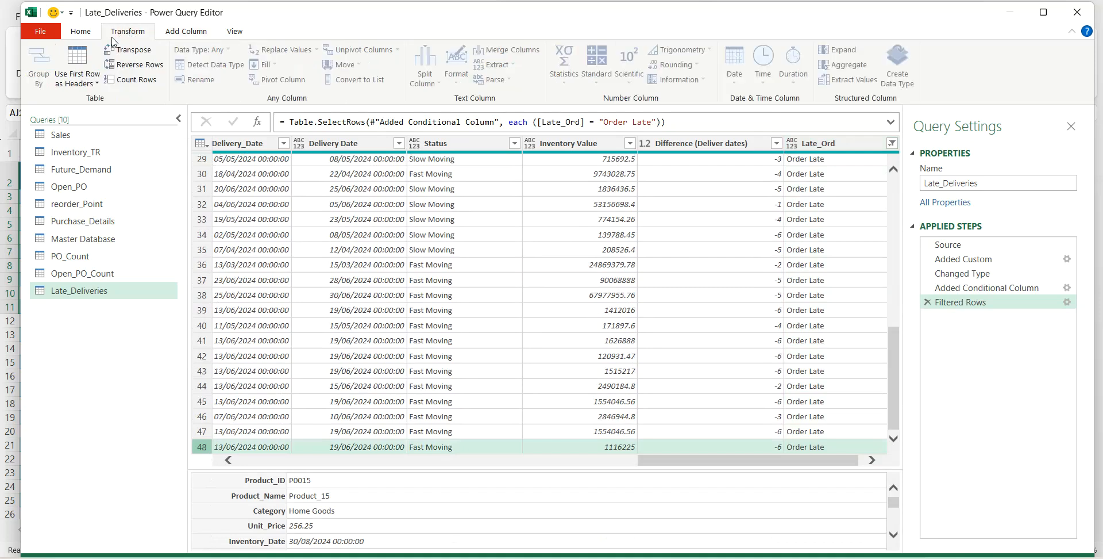
left_click(241, 188)
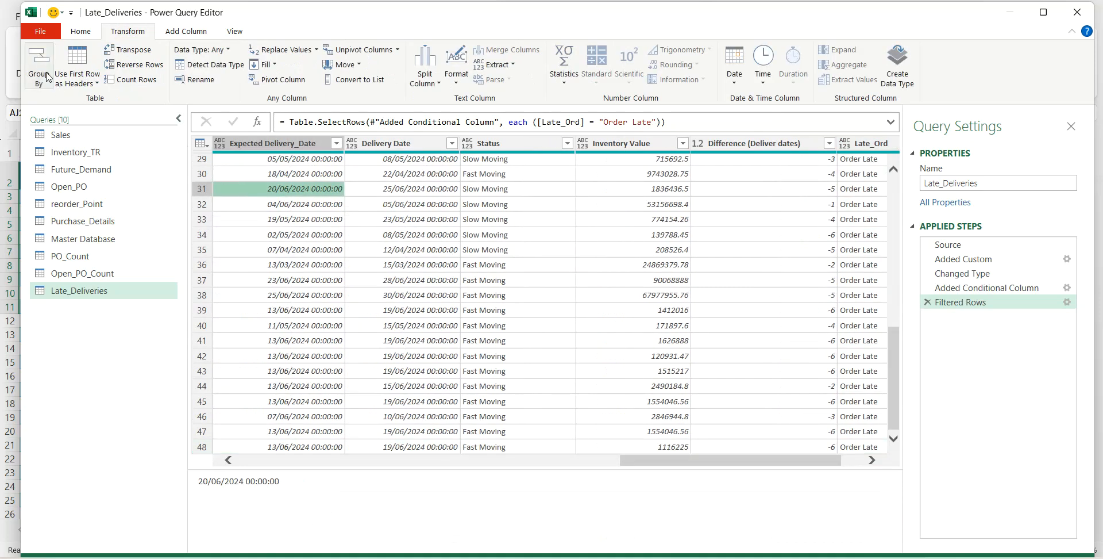
left_click(38, 62)
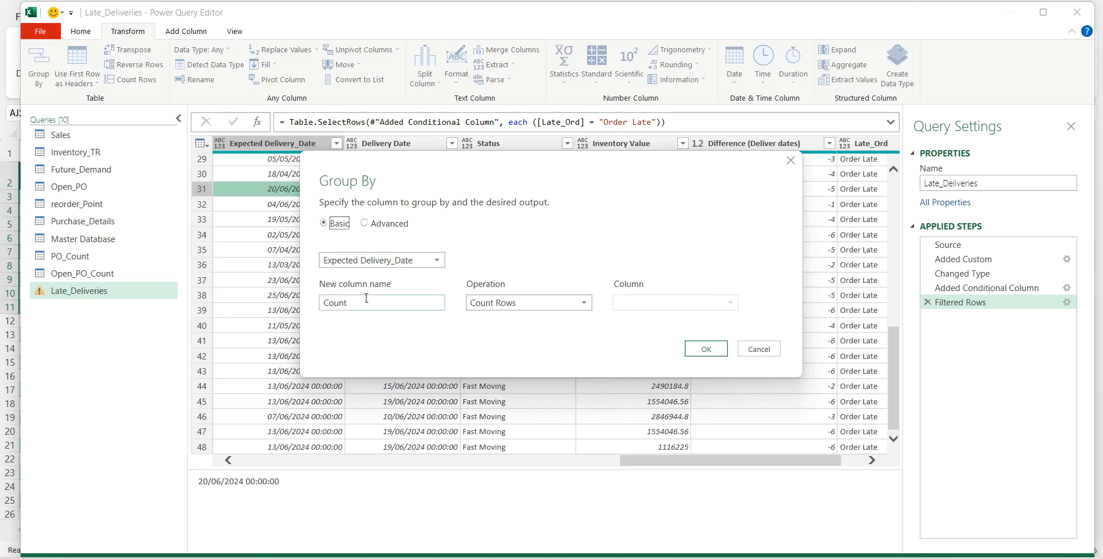
left_click(396, 266)
left_click(370, 272)
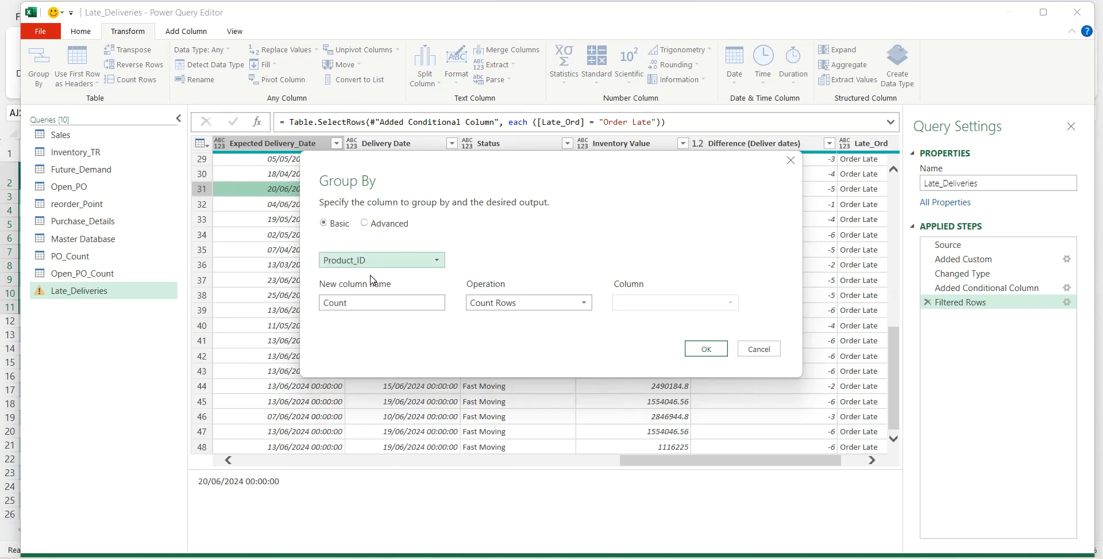
left_click(698, 349)
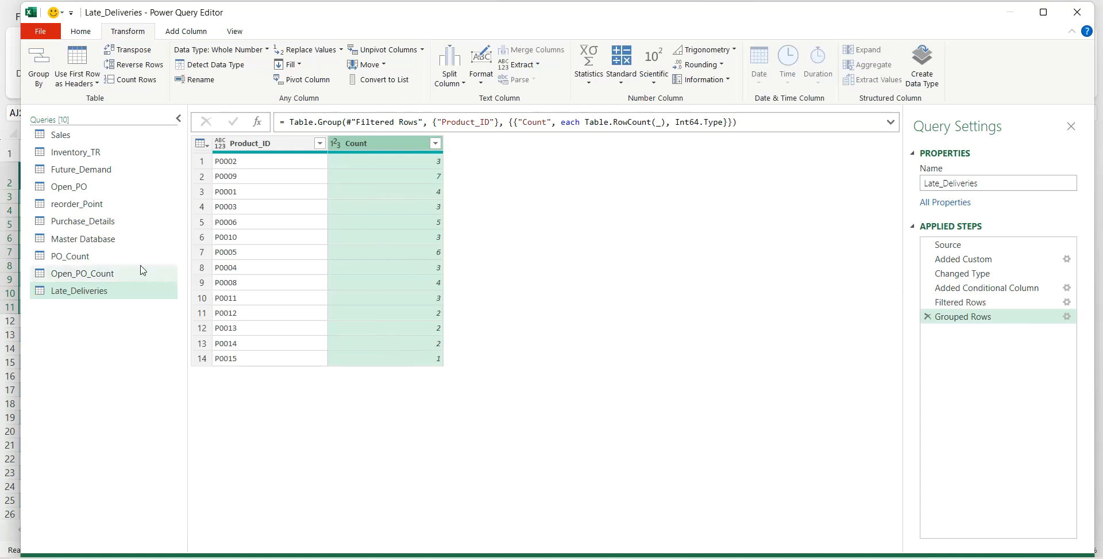
- Merge the Master Database query with Late_Deliveries on Product_ID, using a left outer join
left_click(110, 244)
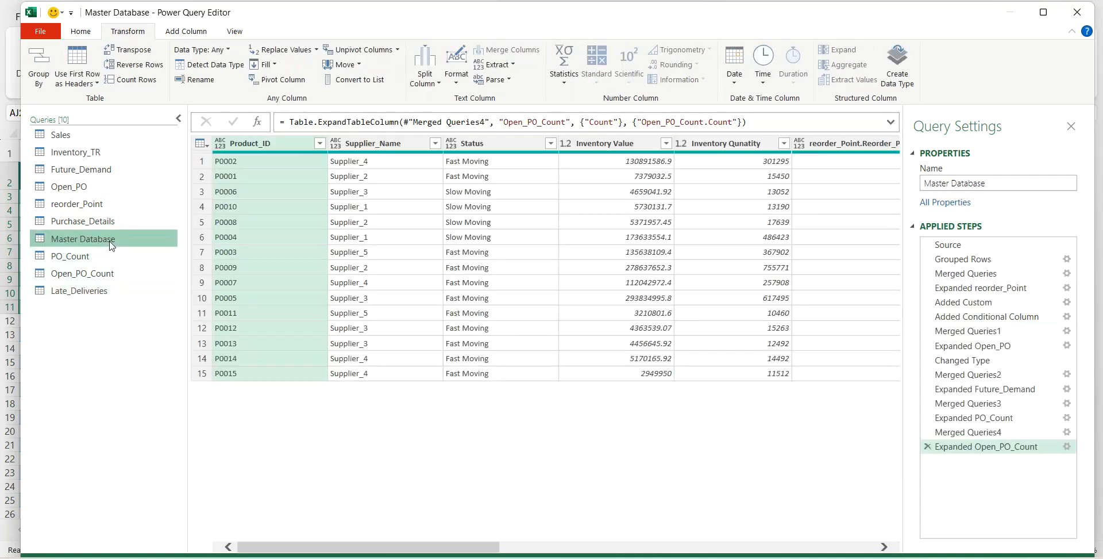
left_click(81, 32)
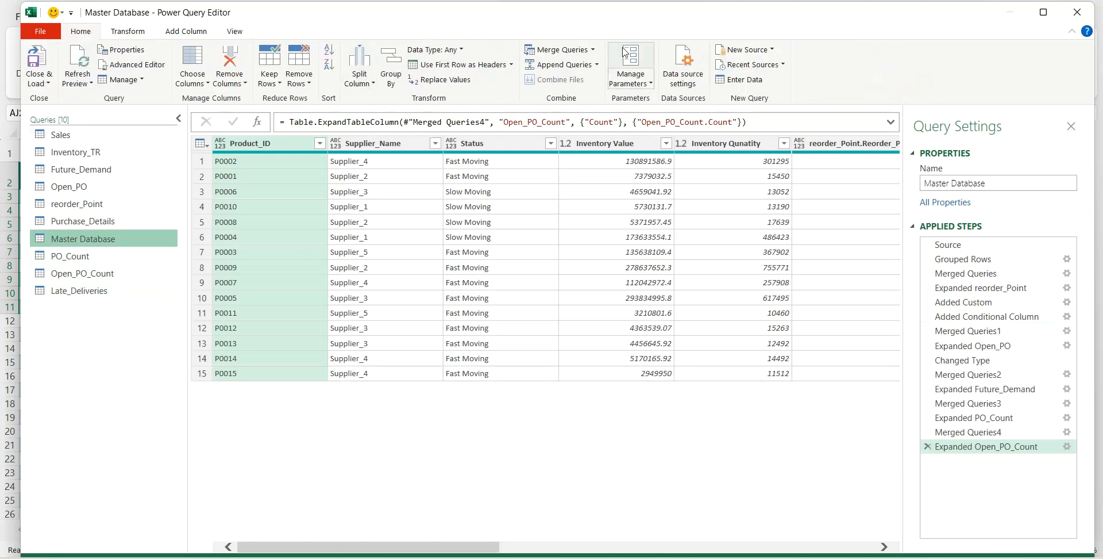
left_click(571, 52)
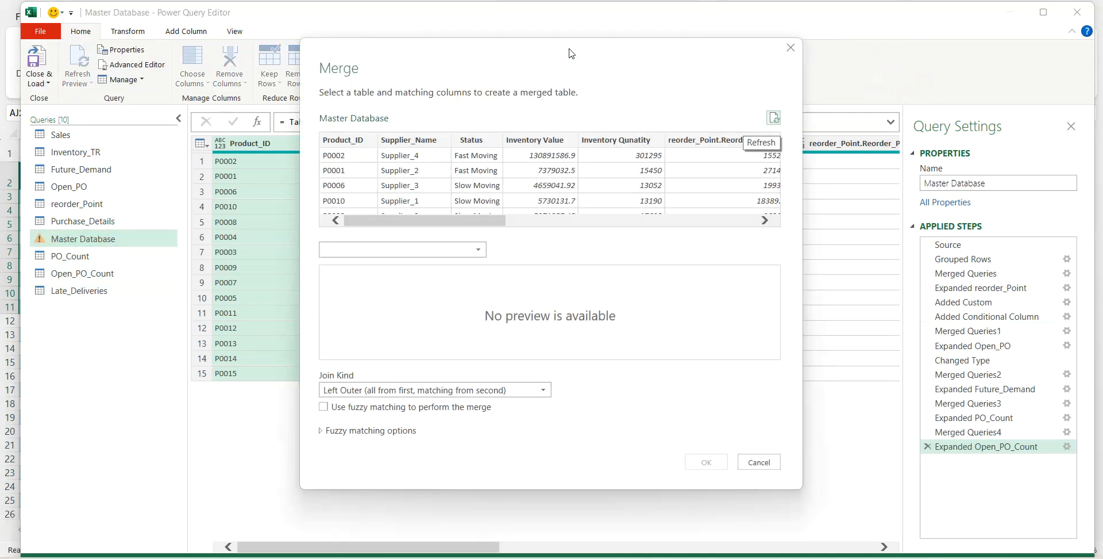
left_click(437, 248)
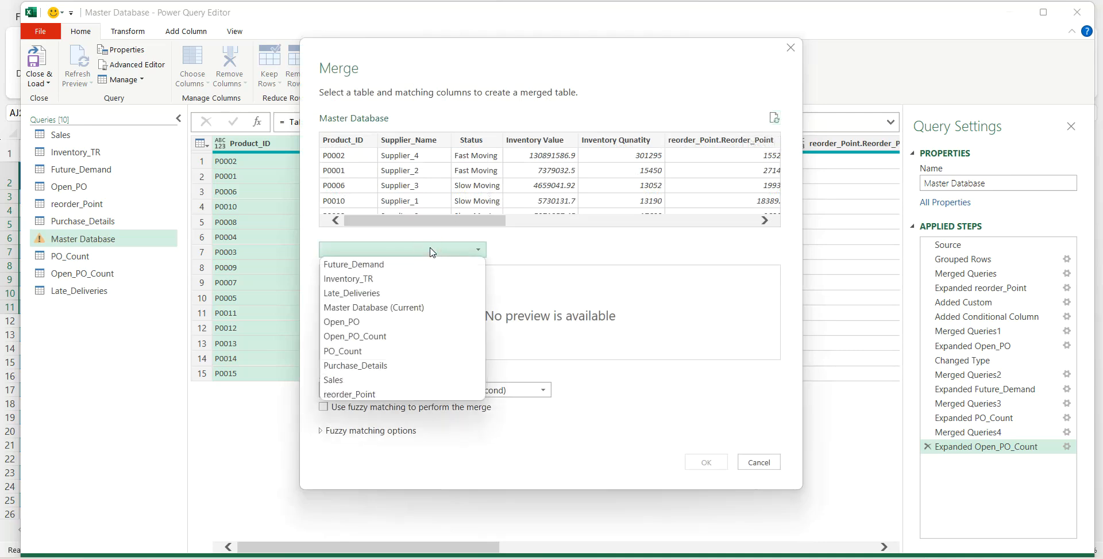
left_click(379, 293)
left_click(354, 271)
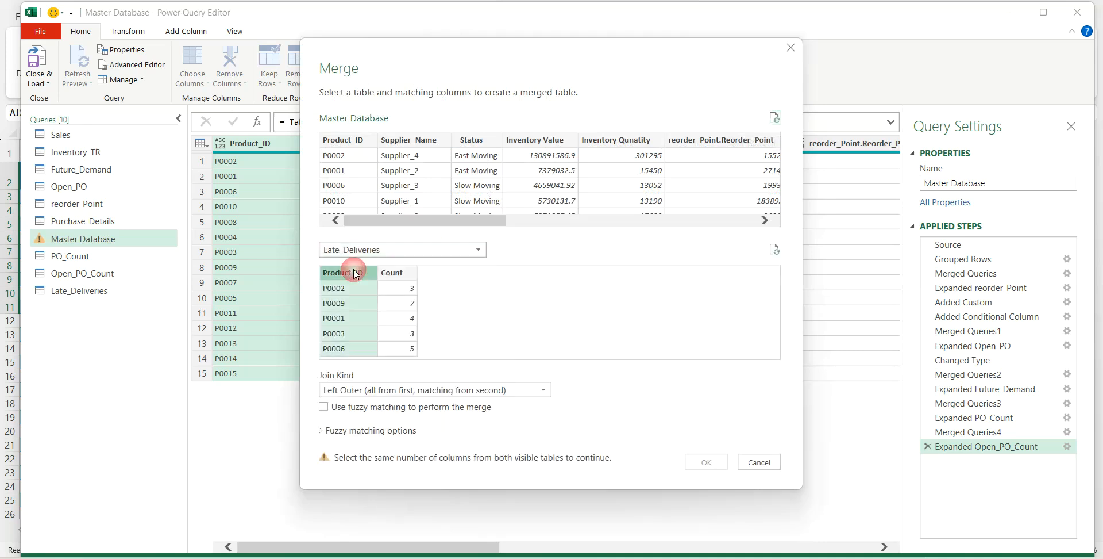
left_click(351, 143)
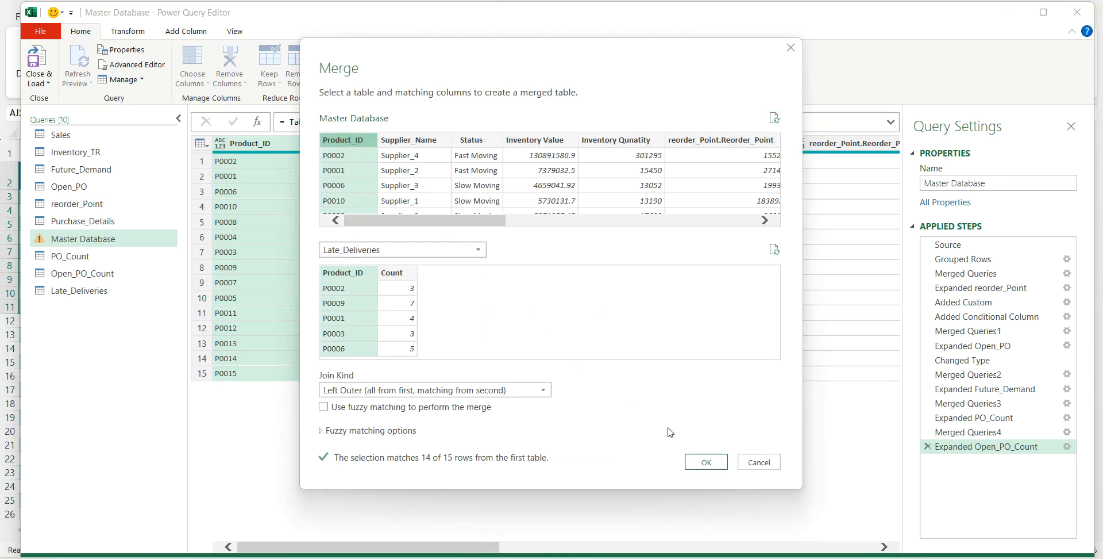
left_click(697, 459)
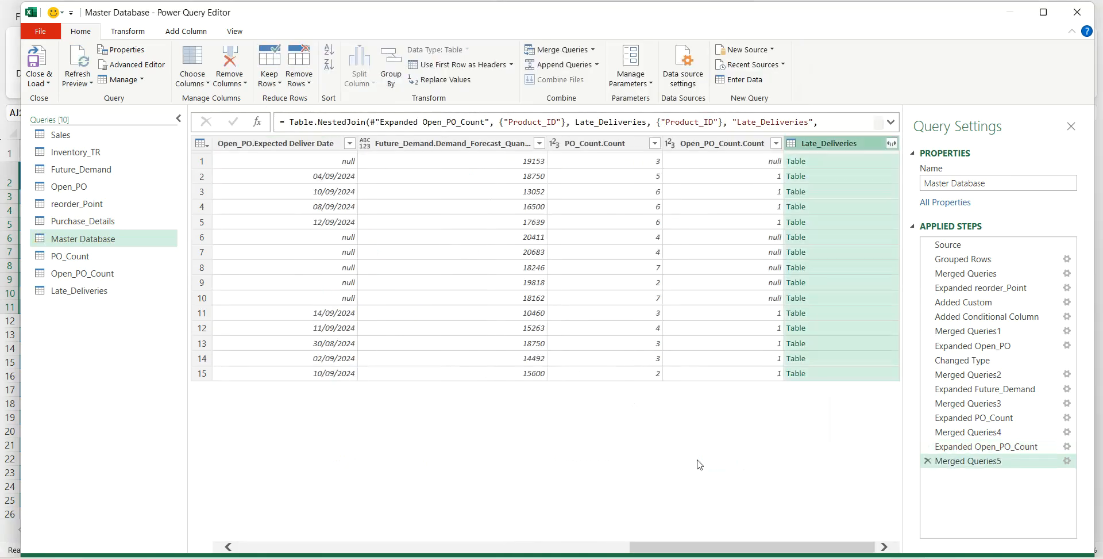
- Expand the merged Late_Deliveries column to only its Count field, keeping the original column name as prefix
left_click(891, 144)
left_click(680, 215)
left_click(808, 308)
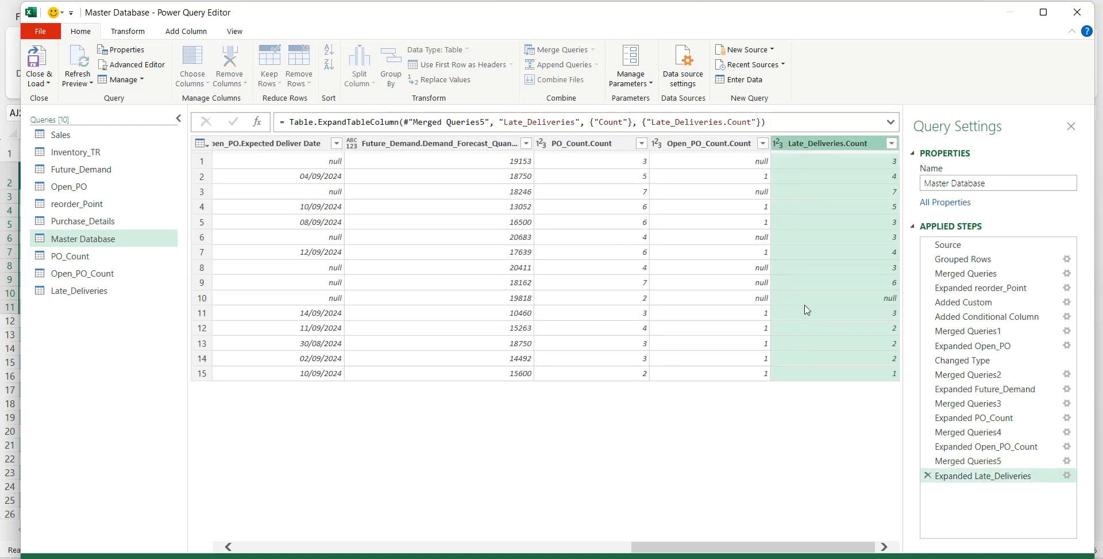
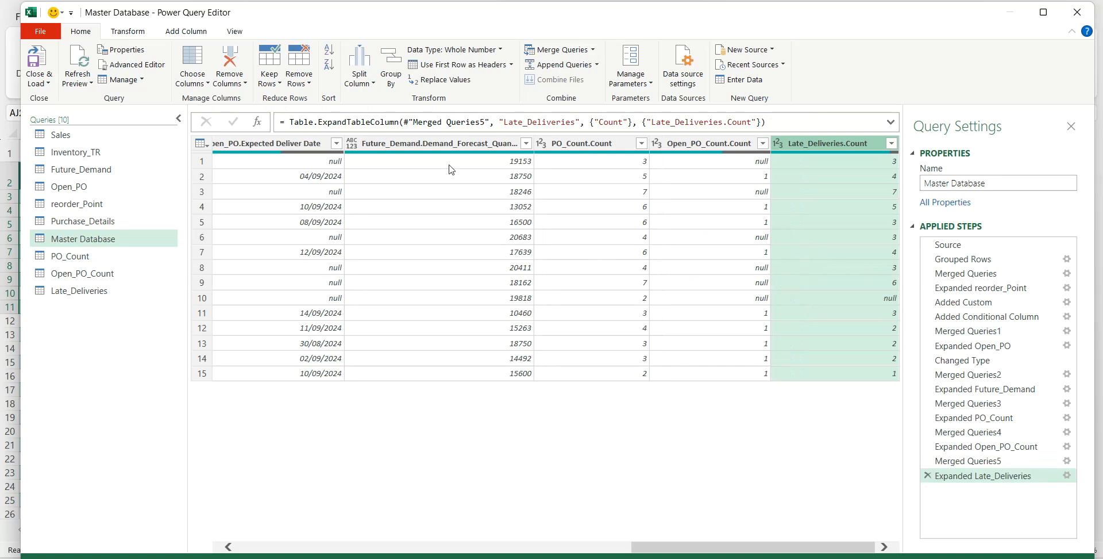
- Add a custom column named Order_Accuracy to Master Database with the formula [Late_Deliveries.Count]/[PO_Count.Count]
left_click(189, 32)
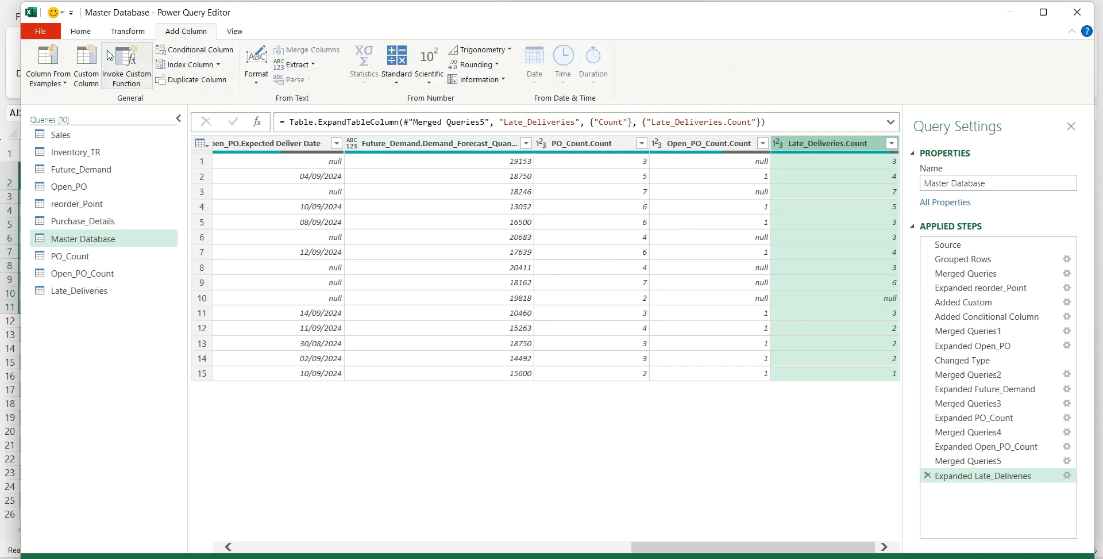
left_click(88, 65)
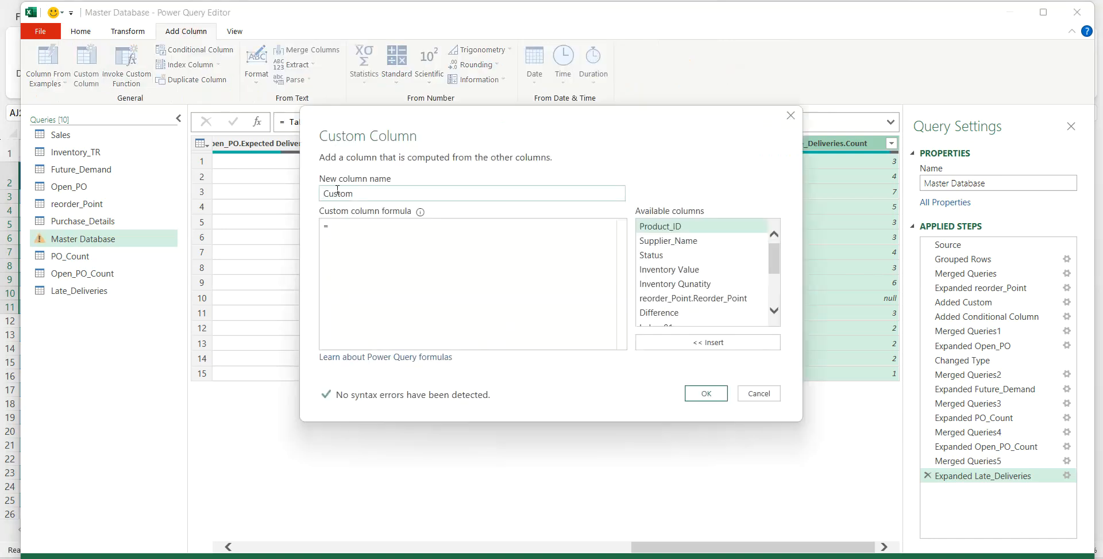
double_click(341, 194)
type("Order_Accuracy")
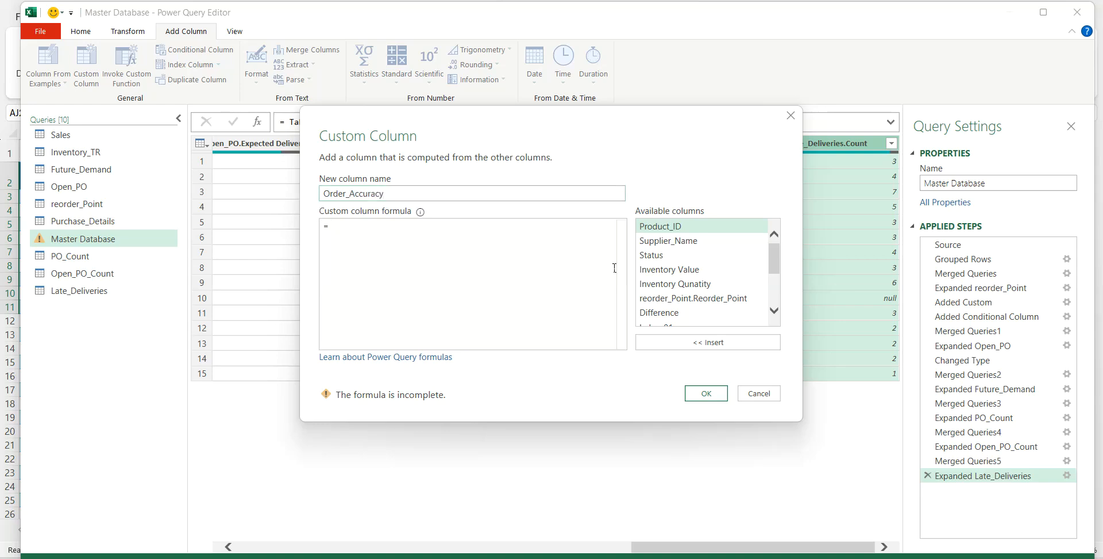
scroll(773, 270, "down", 3)
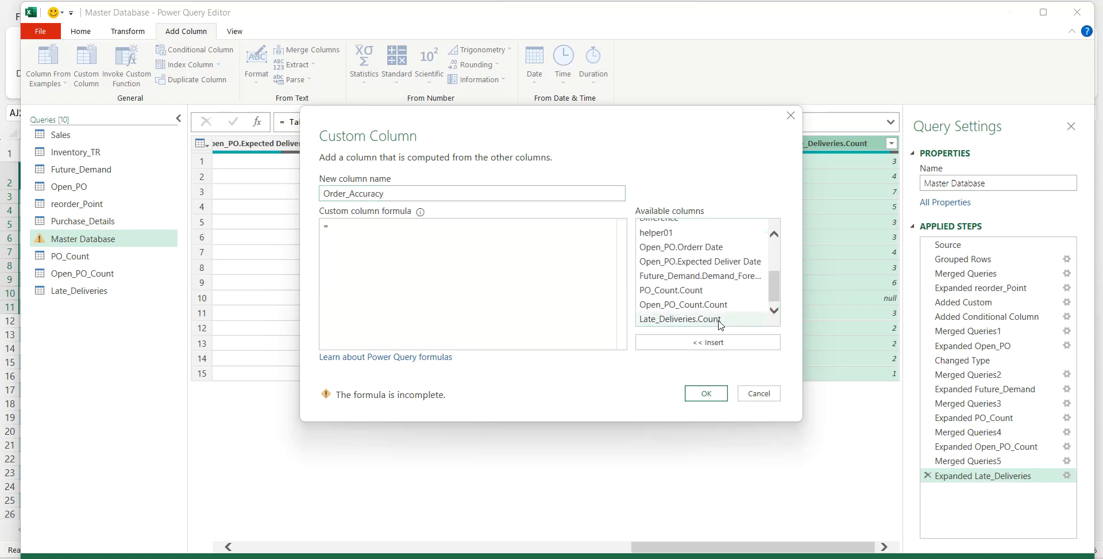
left_click(720, 321)
left_click(679, 343)
type("/")
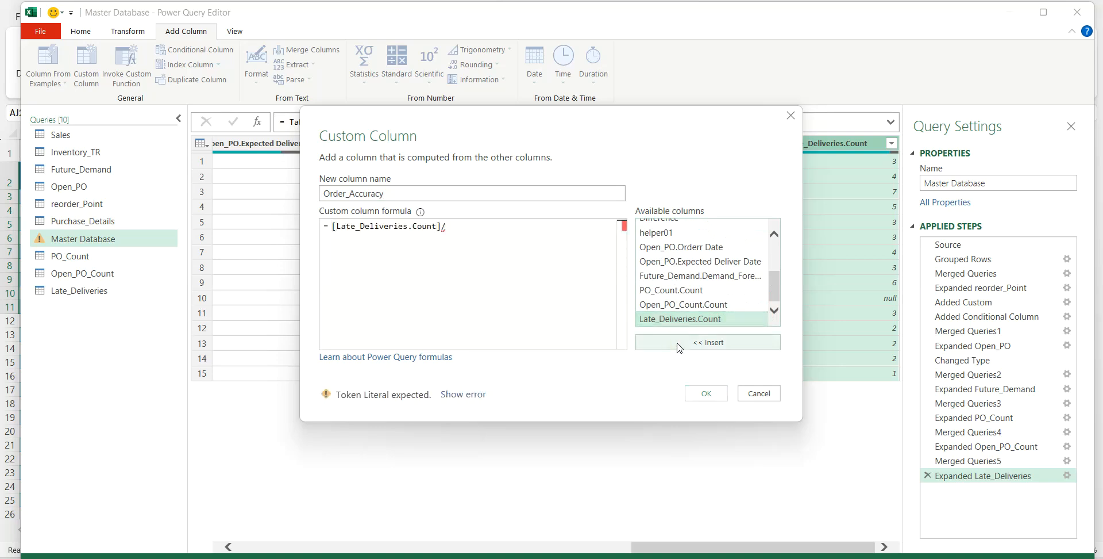
left_click(678, 292)
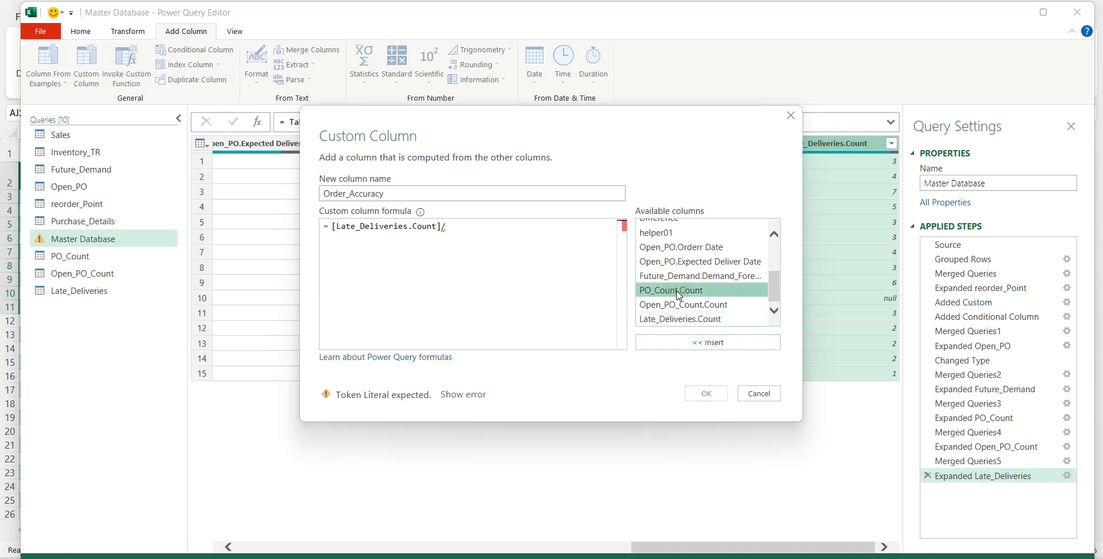
left_click(685, 343)
left_click(697, 392)
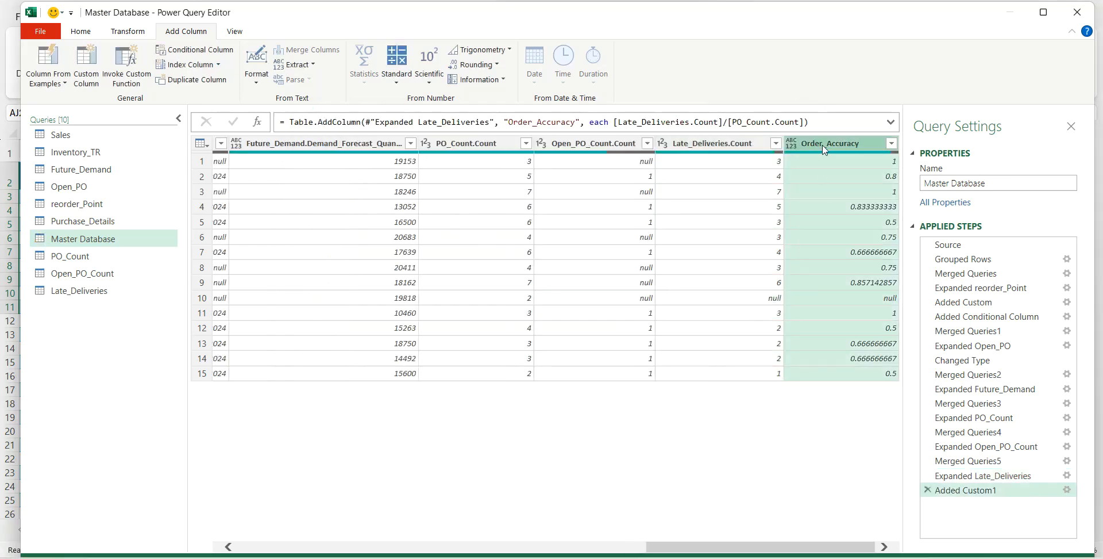
- Change the data type of the Order_Accuracy column to Percentage
left_click(91, 32)
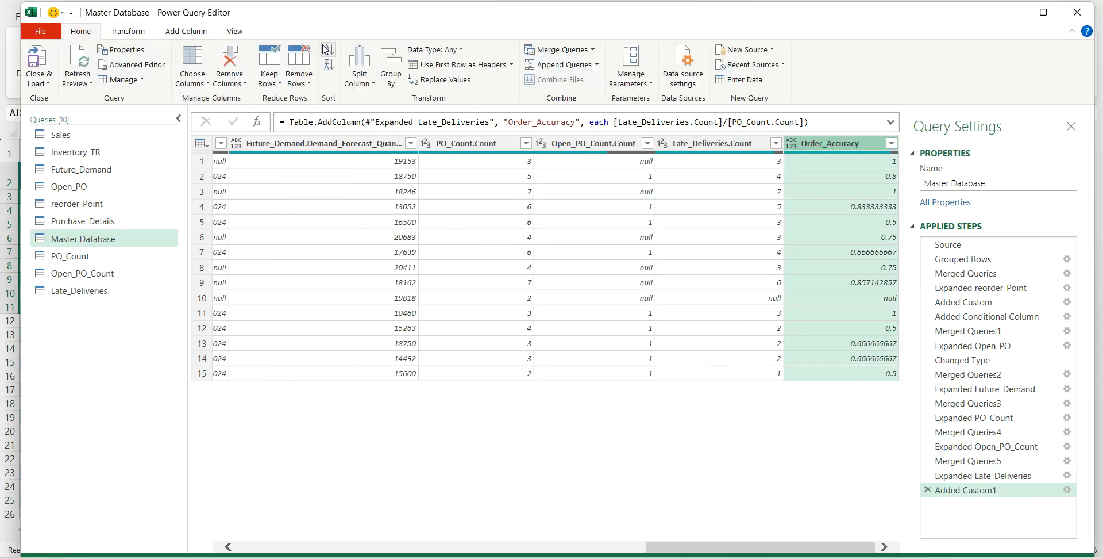
left_click(462, 51)
left_click(445, 110)
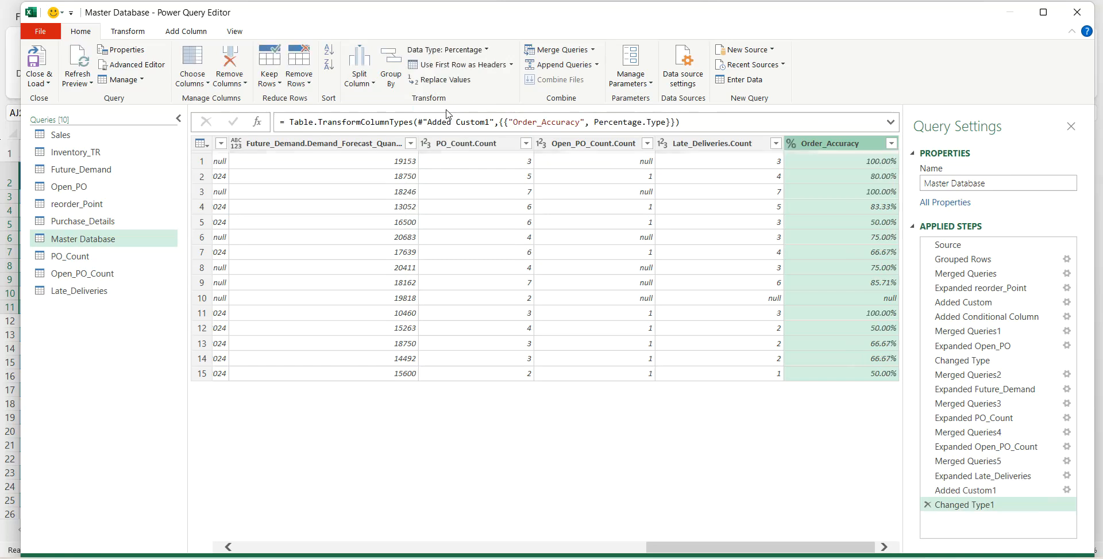
- Replace null values with 0 in the Open_PO_Count.Count, Late_Deliveries.Count and Order_Accuracy columns
left_click(675, 144, "ctrl")
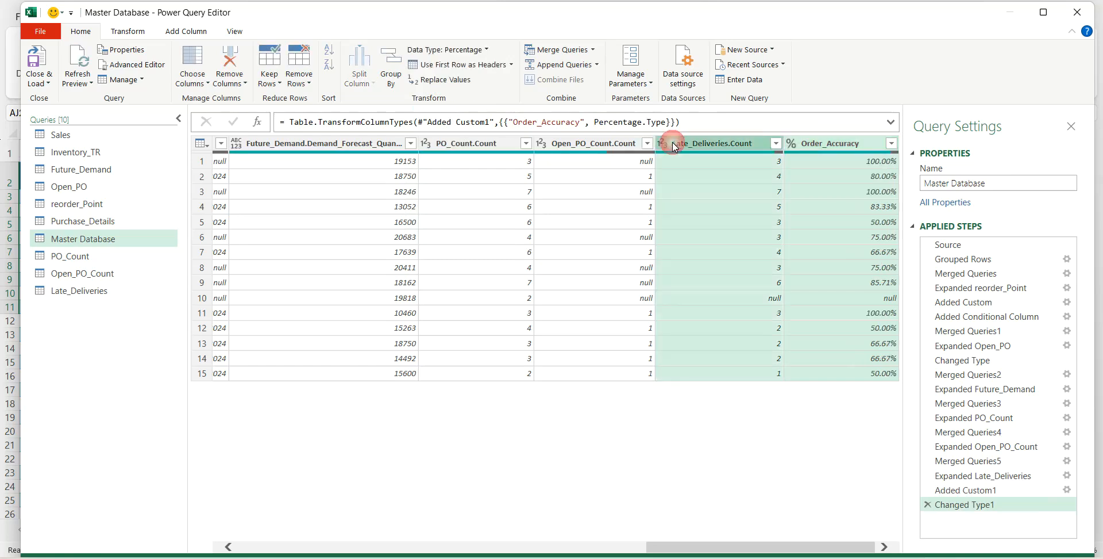
left_click(609, 143, "ctrl")
right_click(610, 145)
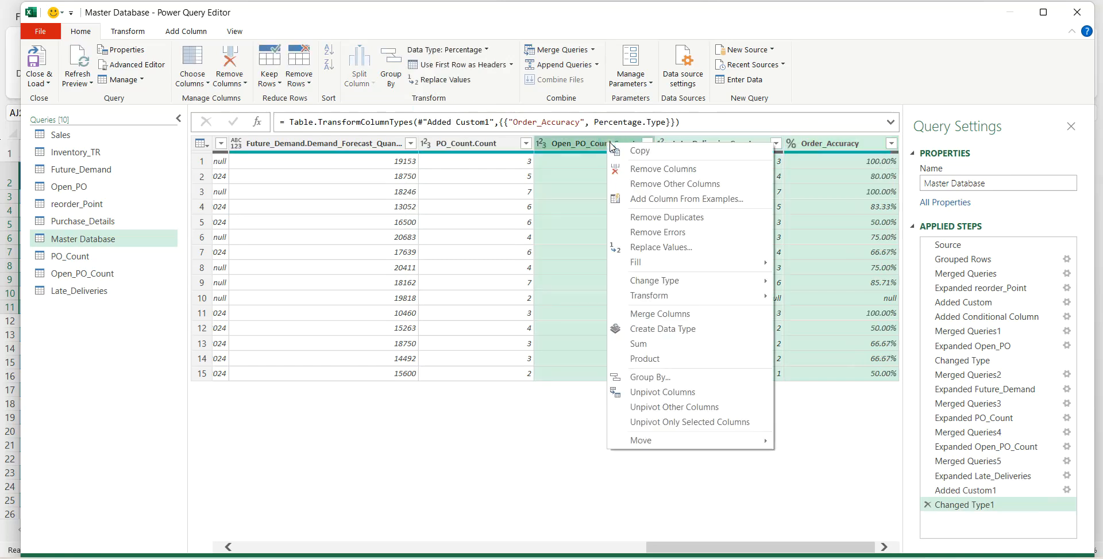
left_click(653, 248)
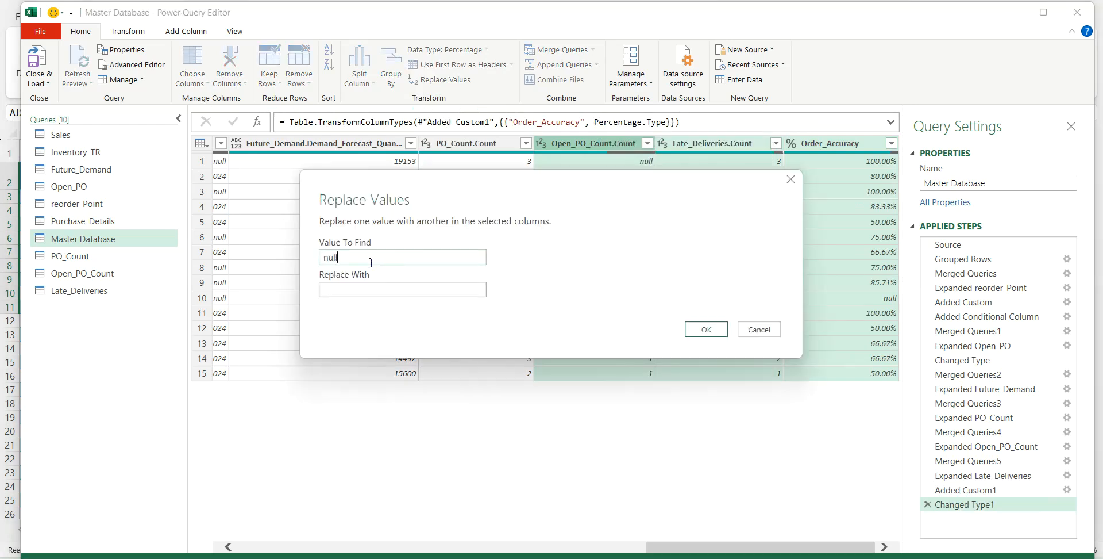
left_click(374, 287)
left_click(699, 329)
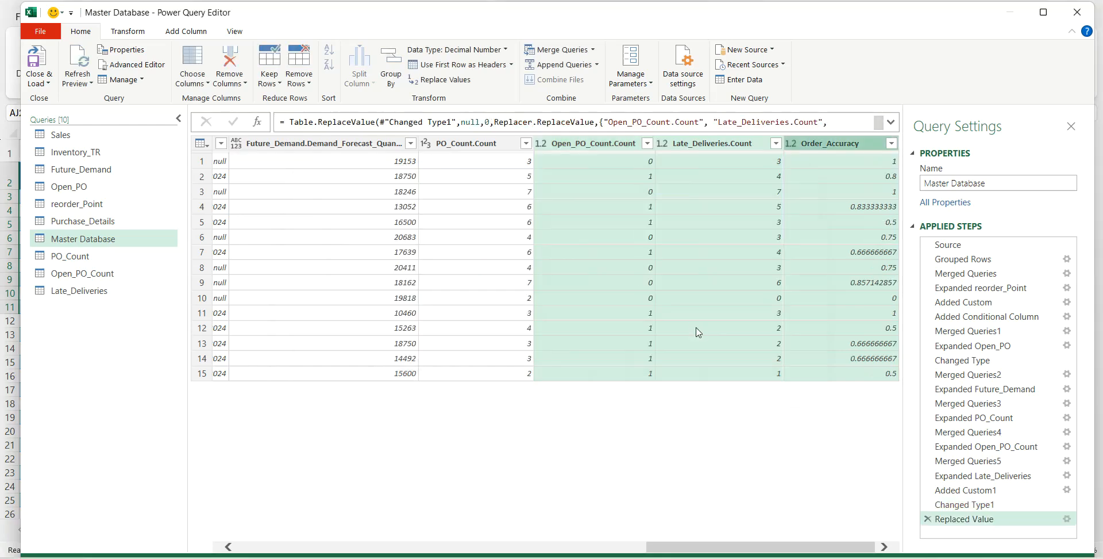
- Close the query editor and load the new queries to the workbook as connections only
left_click(49, 86)
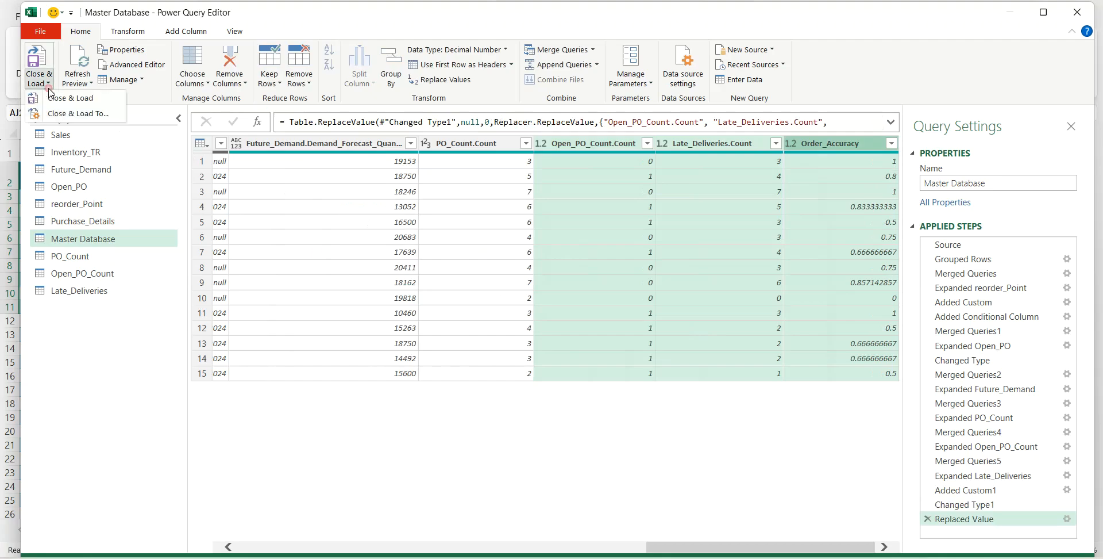
left_click(64, 114)
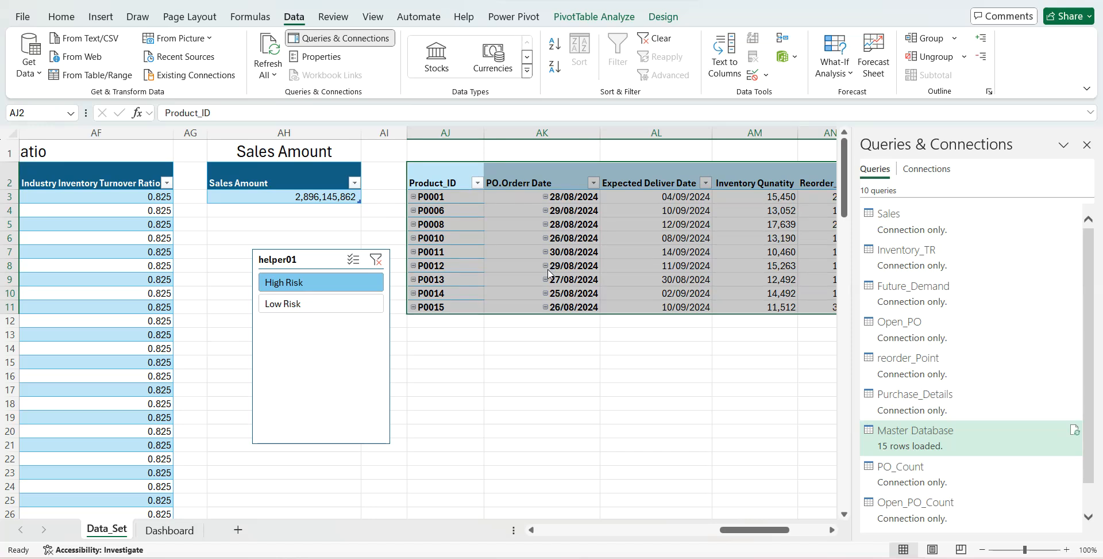
left_click(608, 284)
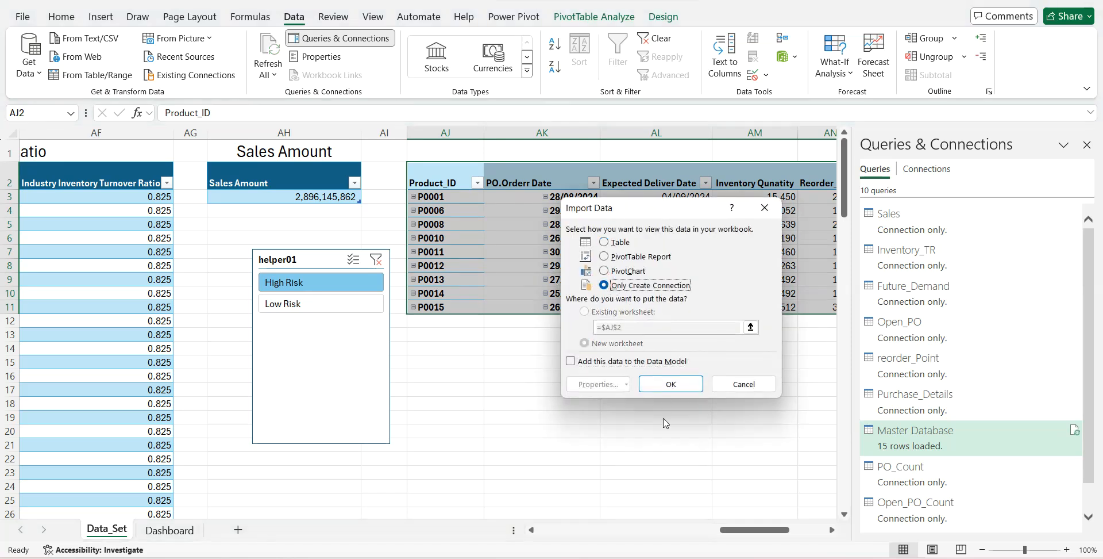
left_click(664, 384)
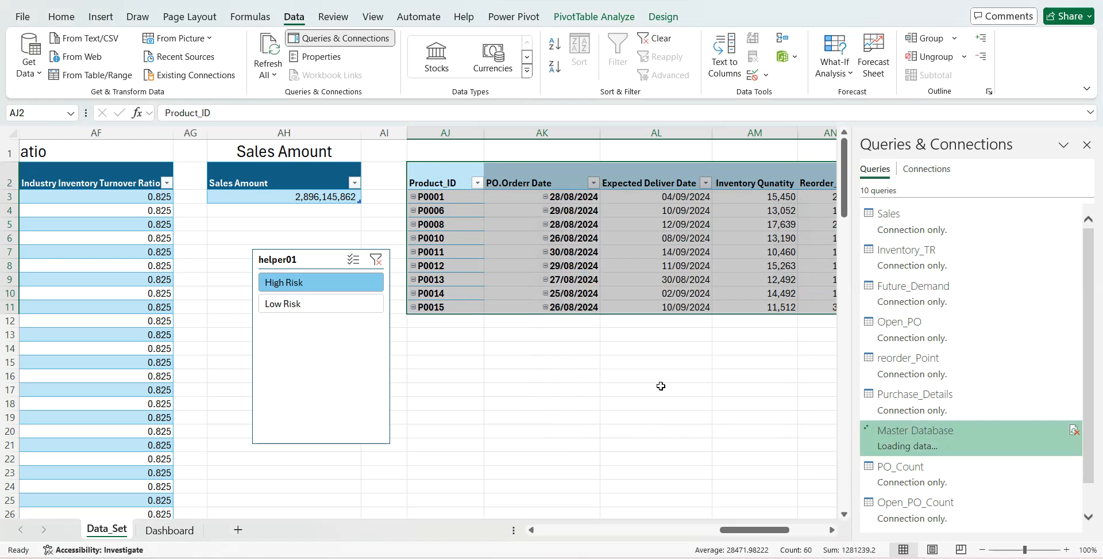
- Copy the Product_ID PivotTable at AJ2:AO11 on the Data_Set sheet and paste it at AQ2
left_click_drag(747, 530, 773, 533)
key("ctrl+c")
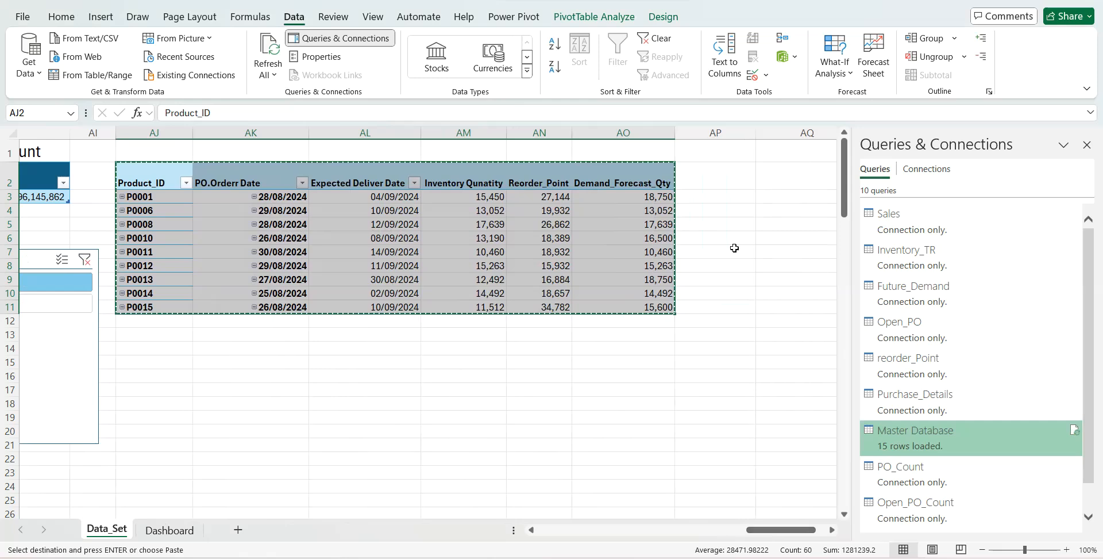
left_click(770, 184)
key("ctrl+v")
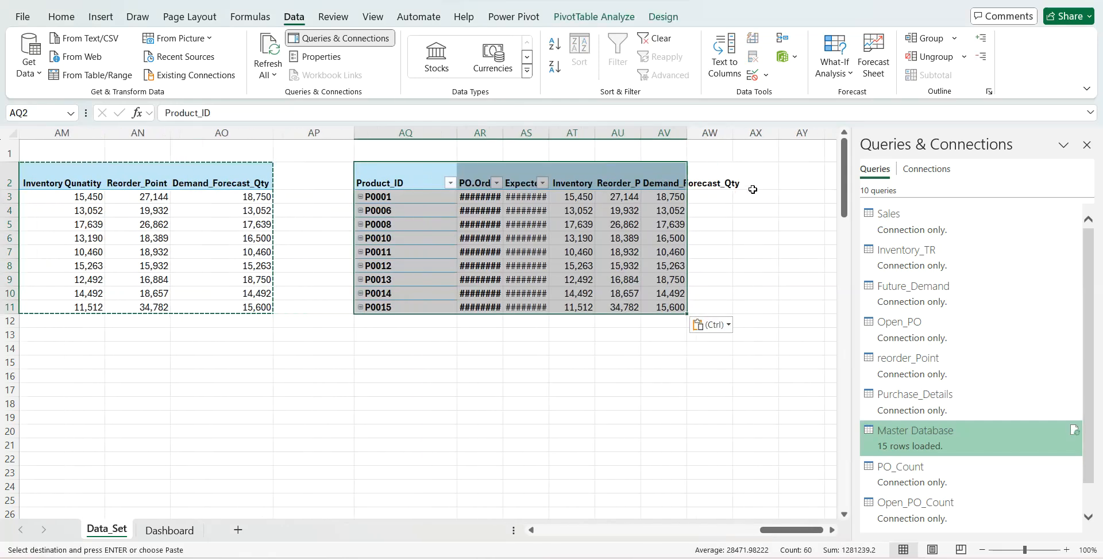
- Remove all existing fields from the copied PivotTable at AQ2 and add PO_Count.Count as its summed value
right_click(432, 177)
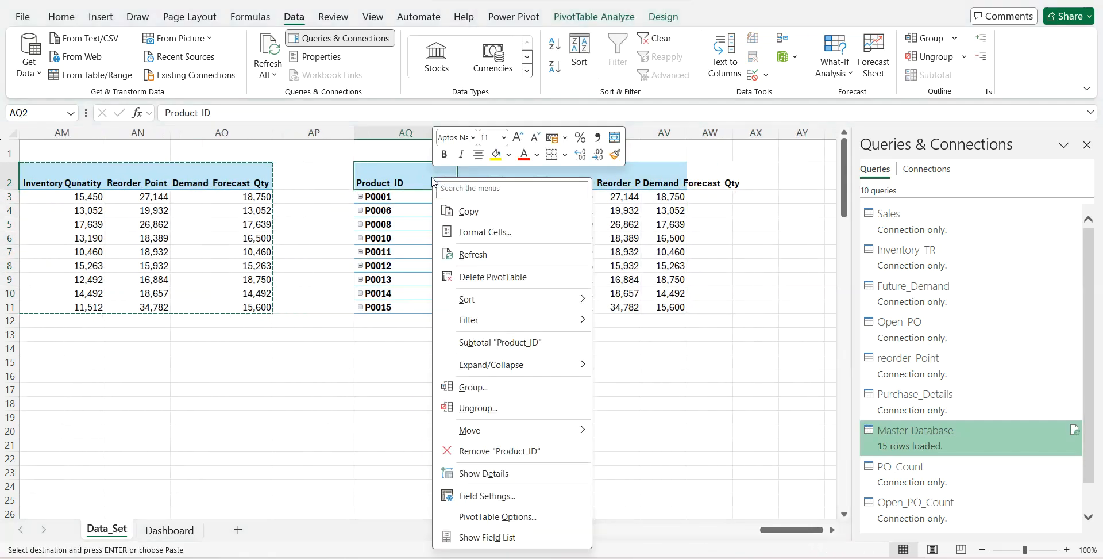
left_click(482, 537)
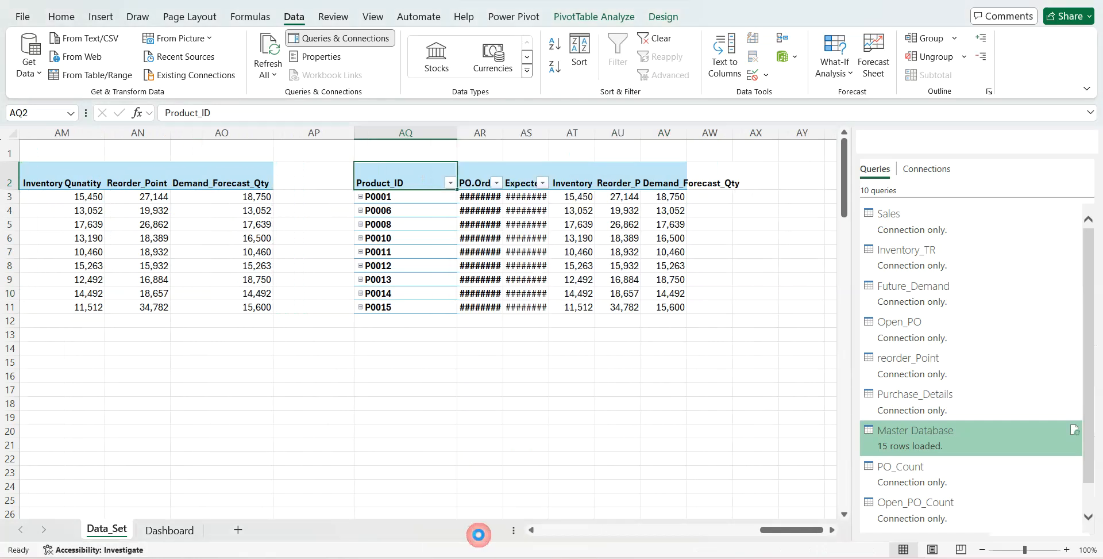
left_click(840, 240)
left_click(840, 240)
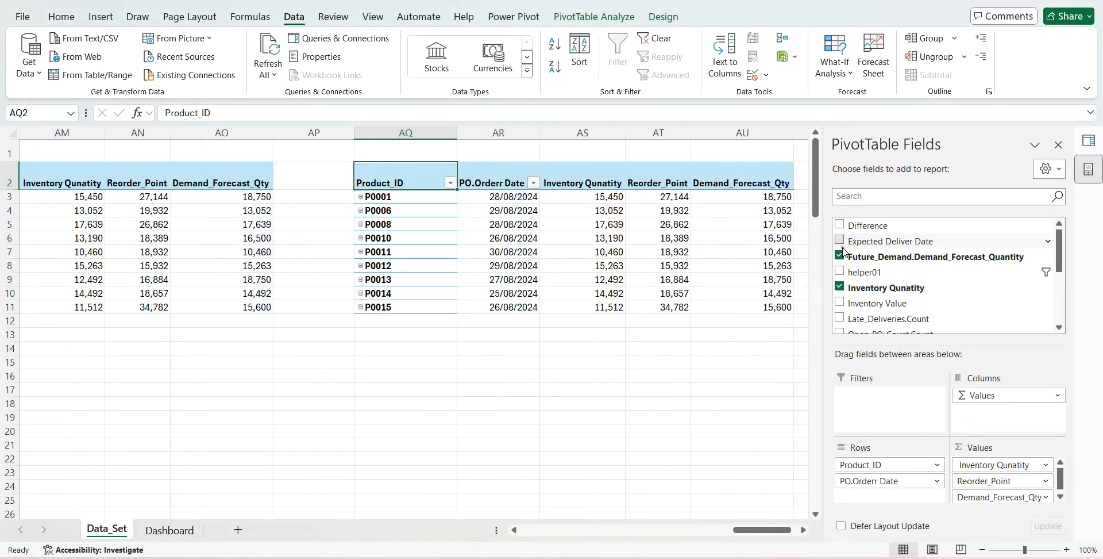
left_click(860, 252)
left_click(841, 240)
left_click(841, 257)
left_click(840, 287)
left_click_drag(1061, 268, 1061, 318)
left_click(840, 231)
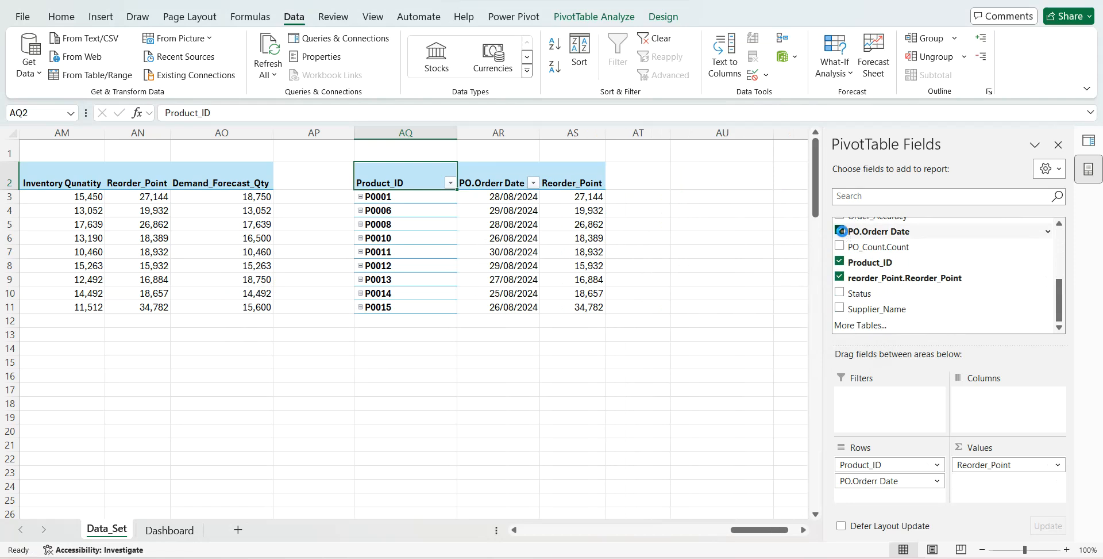
left_click(840, 262)
left_click(840, 277)
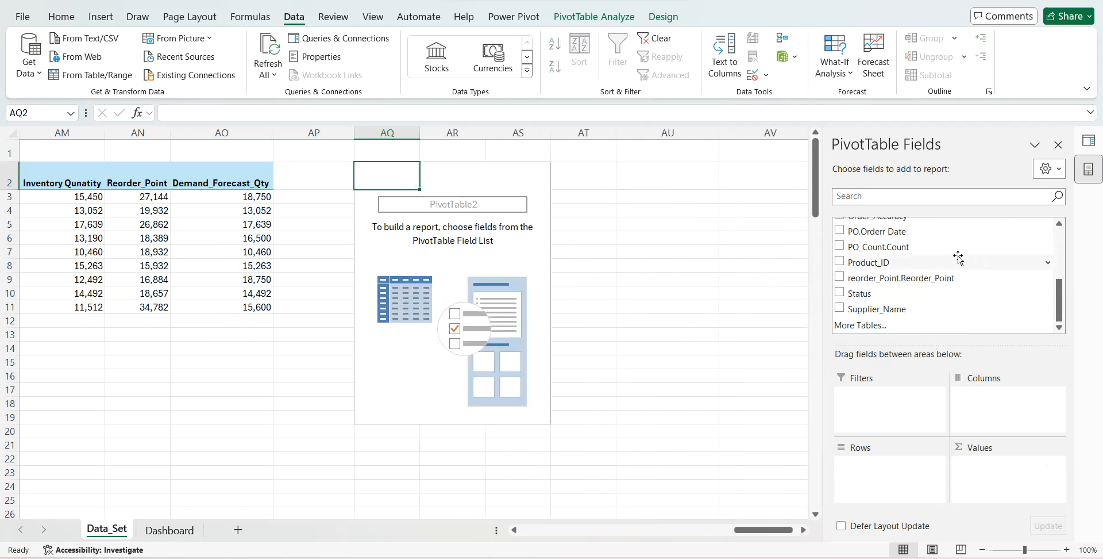
left_click_drag(965, 247, 984, 464)
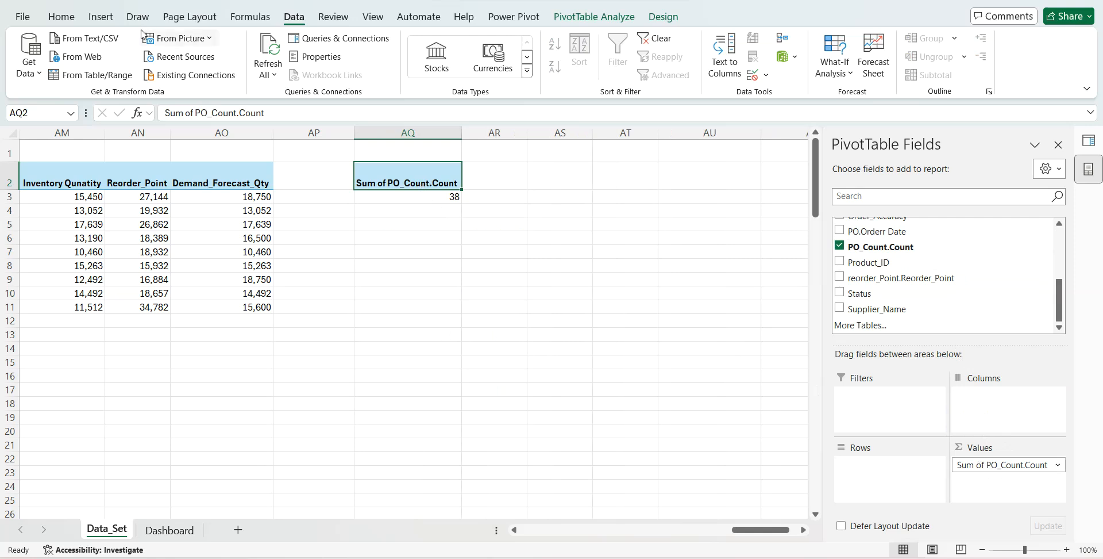
- Insert Status and Supplier_Name slicers for the PO_Count PivotTable
left_click(109, 19)
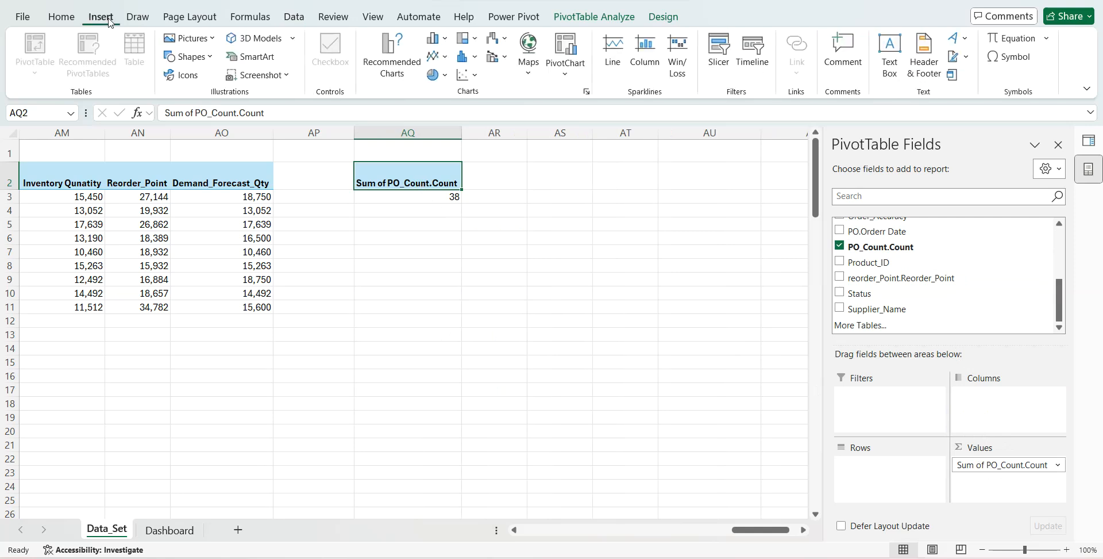
left_click(716, 52)
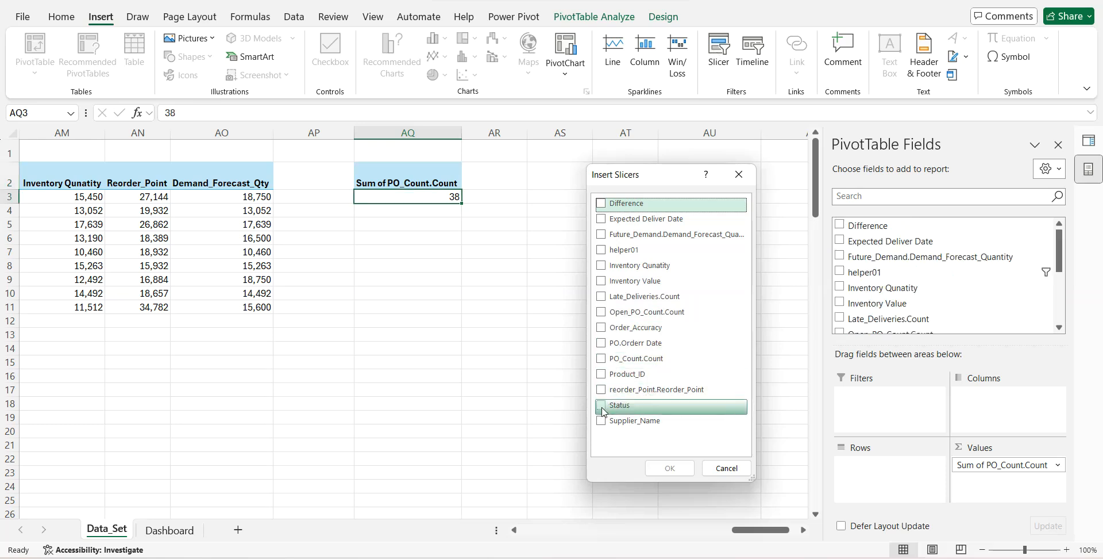
left_click(641, 404)
left_click(640, 420)
left_click(659, 468)
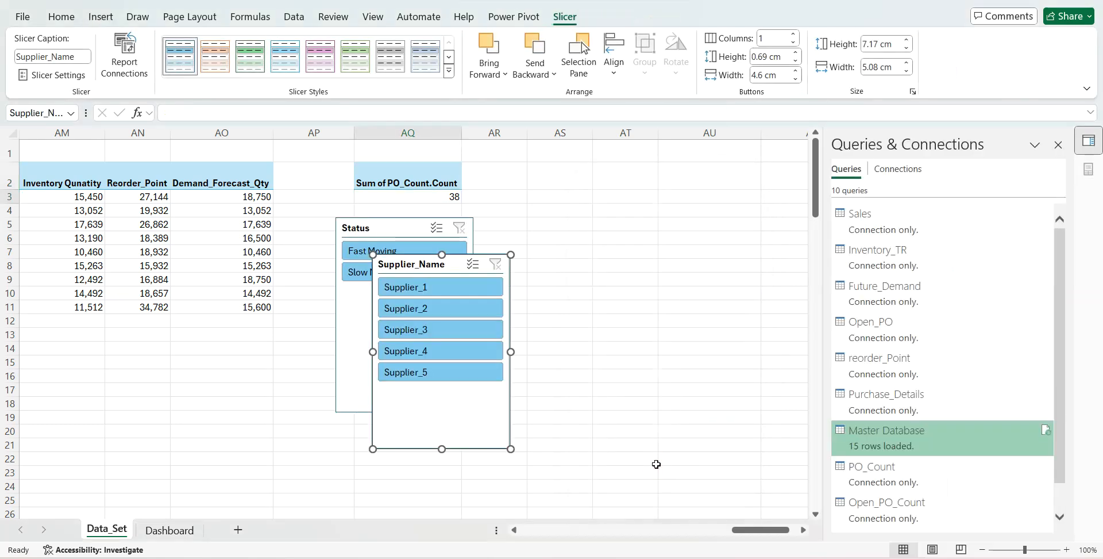
left_click(259, 402)
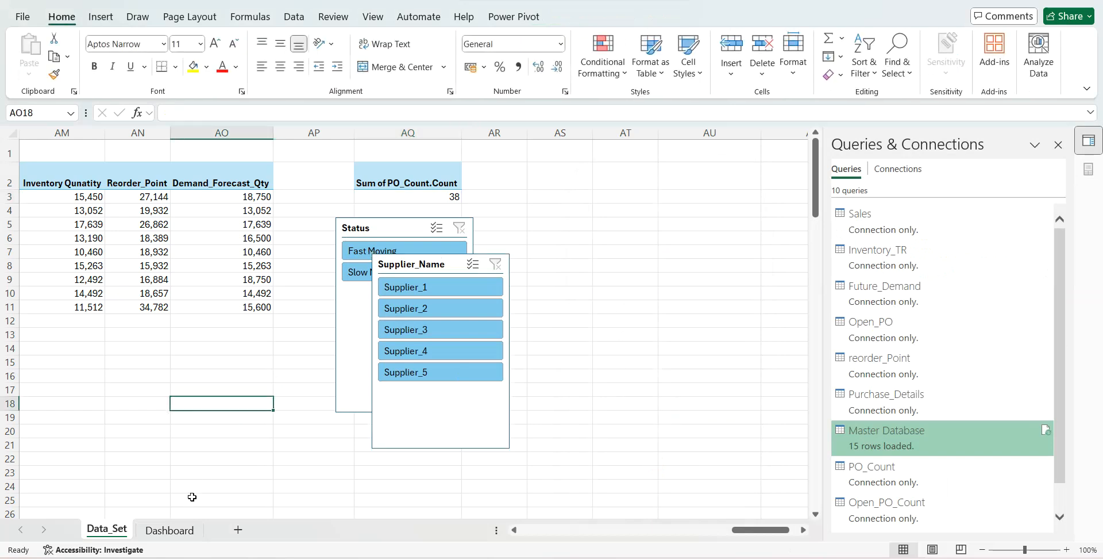
- On the Dashboard sheet, duplicate the Completed POs text box and place the copy just below the original
left_click(171, 530)
scroll(689, 350, "right", 2)
scroll(690, 351, "right", 1)
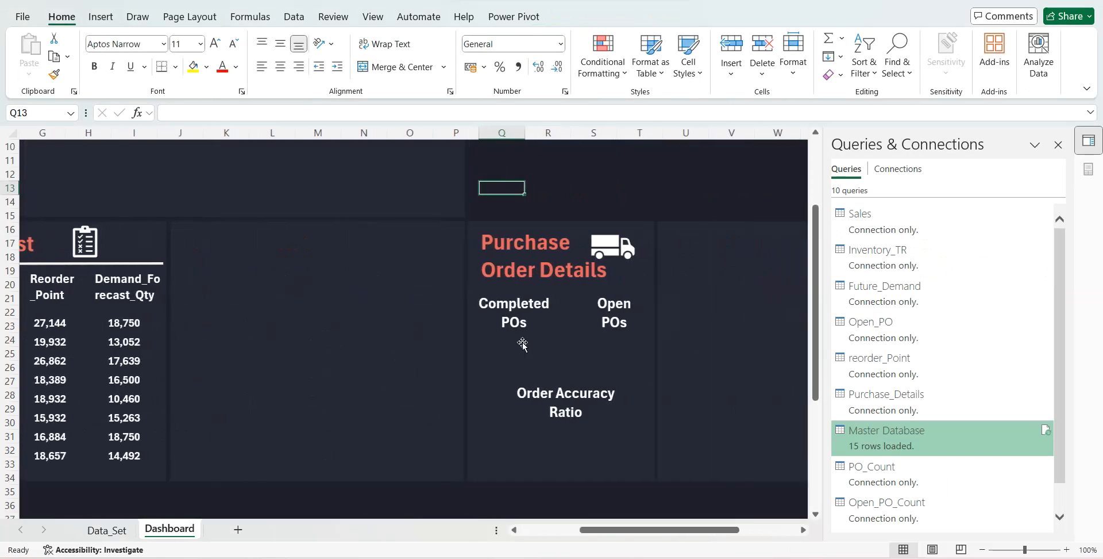
left_click(517, 323)
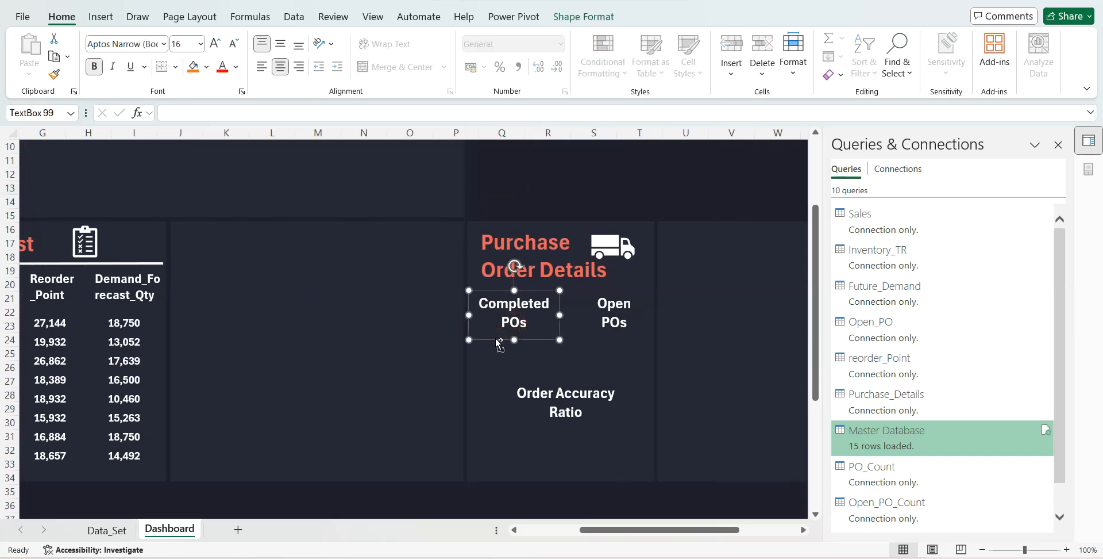
key("ctrl+c")
key("ctrl+v")
left_click_drag(505, 349, 496, 377)
- Clear the duplicated text box and link it to the PO count with the formula =Data_Set!AQ3
double_click(493, 352)
triple_click(492, 352)
key("BackSpace")
type("=")
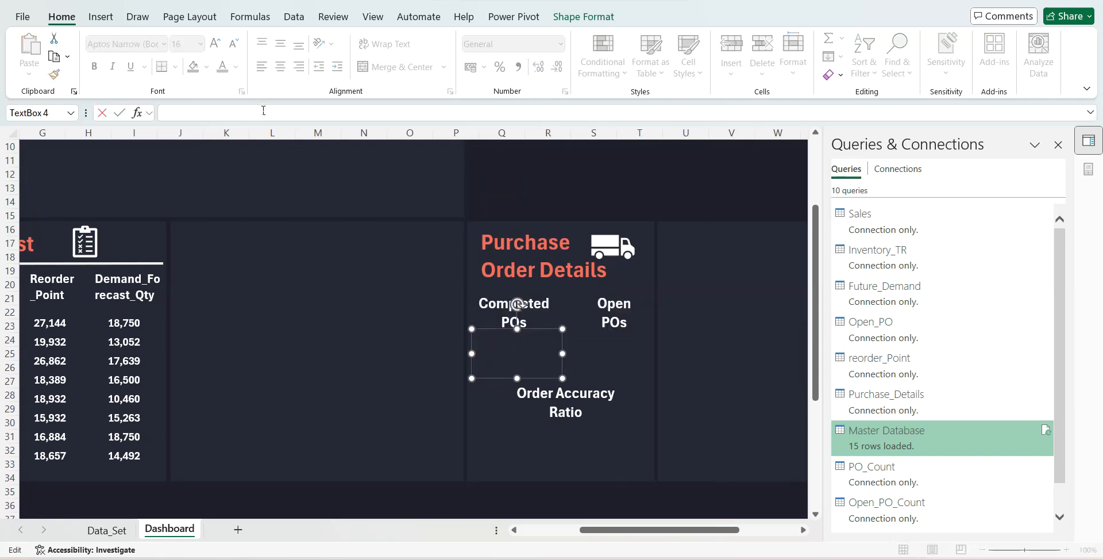
left_click(122, 527)
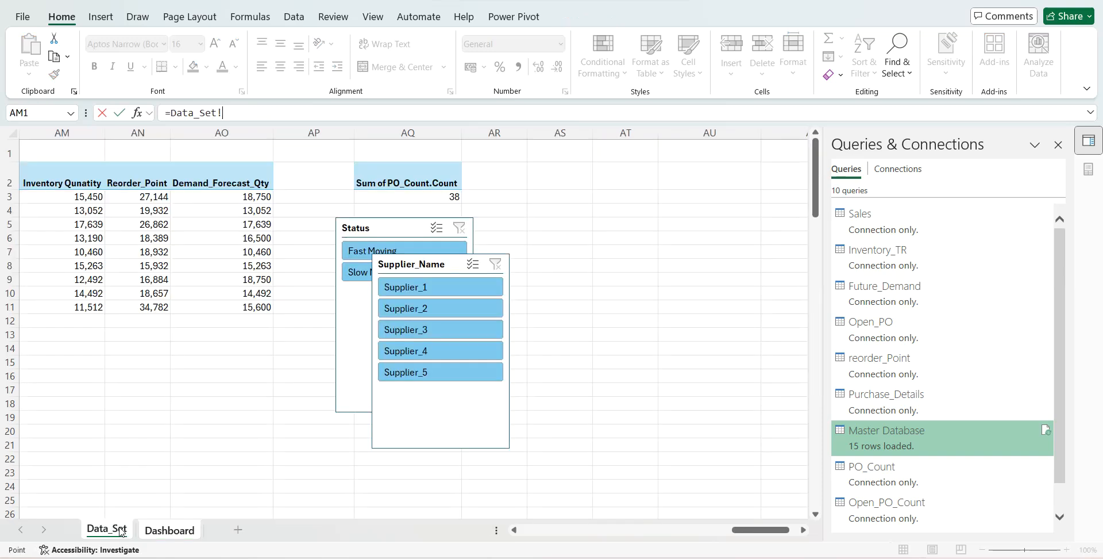
left_click(490, 197)
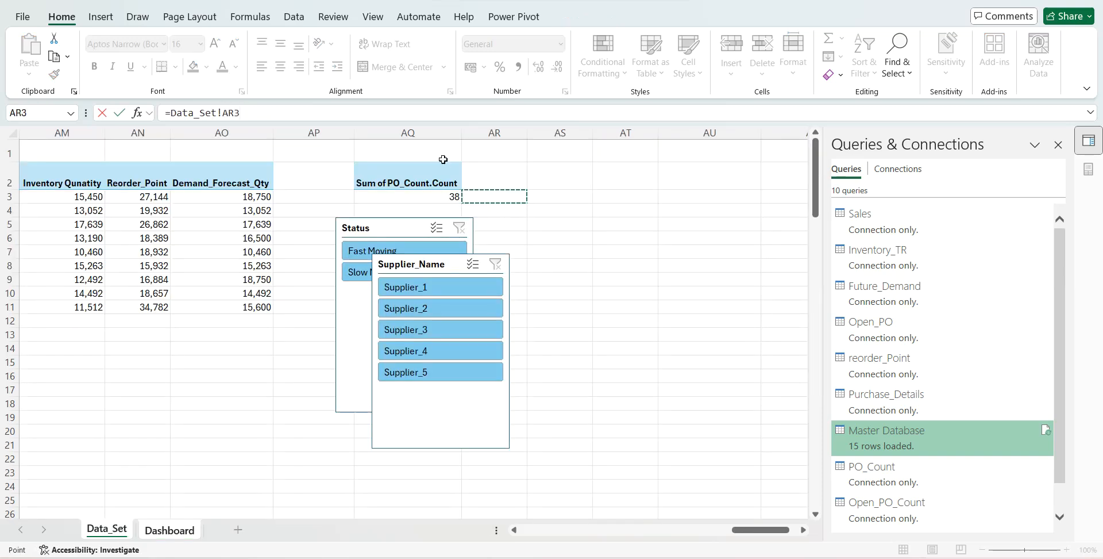
left_click(236, 113)
key("BackSpace")
type("O")
key("Return")
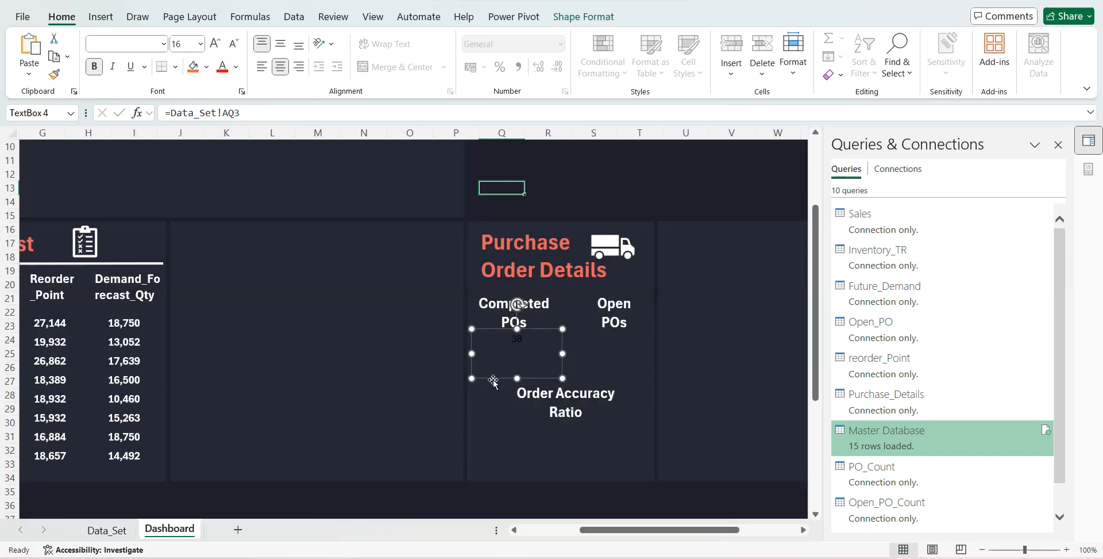
- Make the linked completed PO count white and bold at font size 48, and extend its text box slightly downward
left_click(236, 67)
left_click(223, 124)
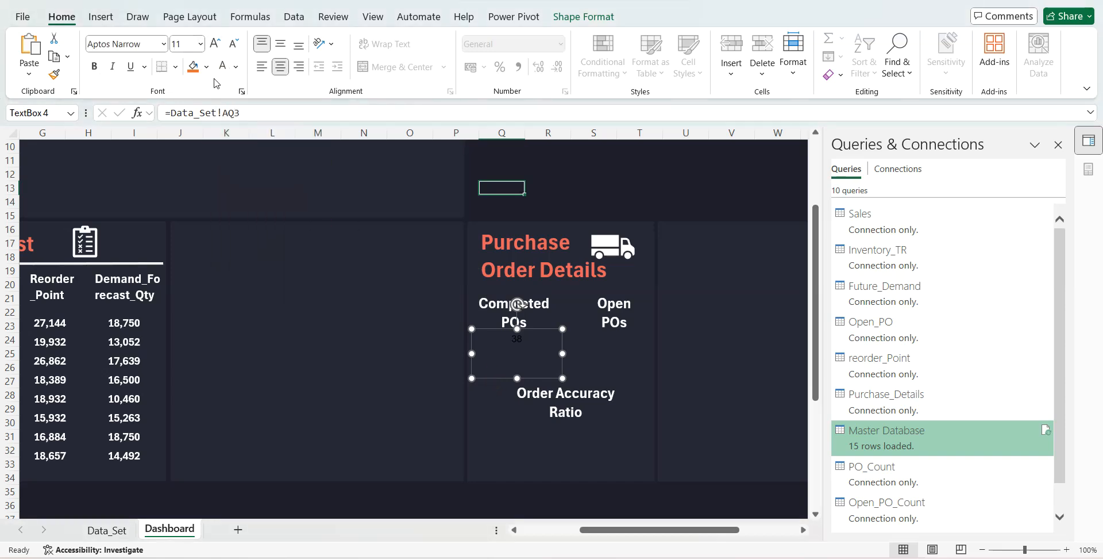
left_click(96, 68)
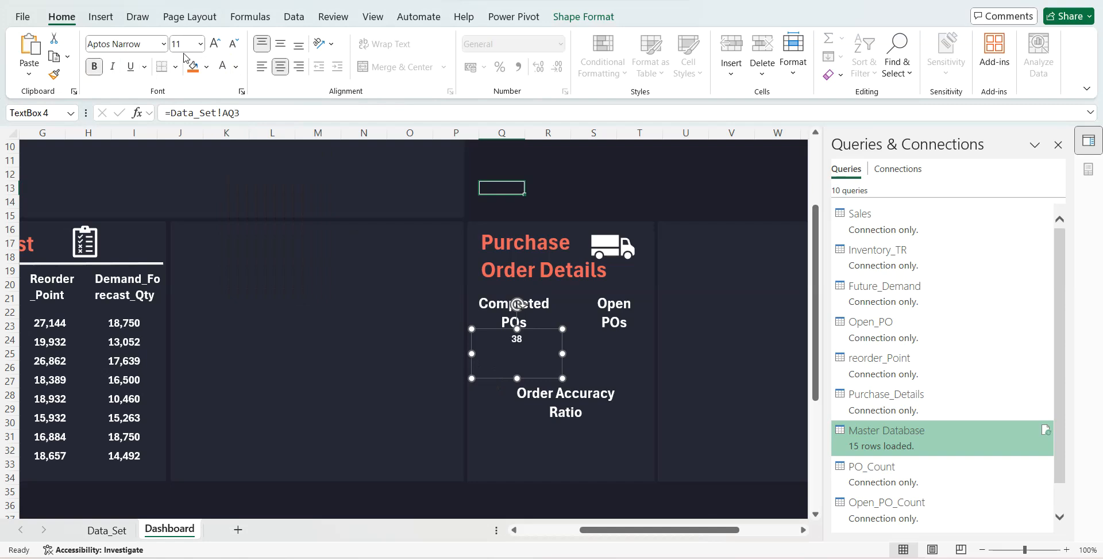
left_click(216, 45)
left_click(216, 45)
left_click(216, 45)
left_click(215, 45)
left_click(216, 45)
left_click(216, 45)
left_click(215, 44)
left_click(216, 45)
left_click(215, 45)
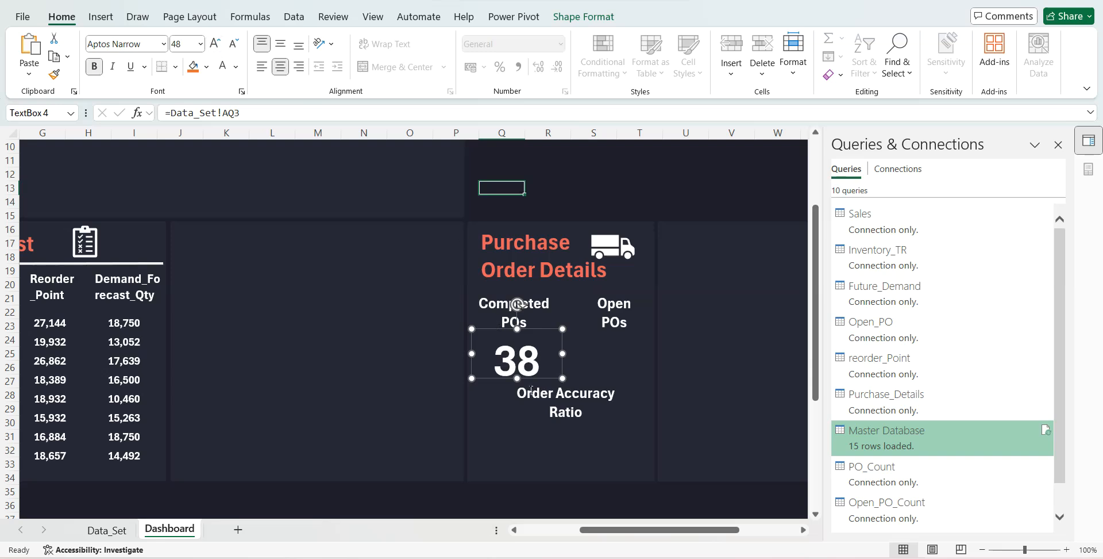
left_click_drag(517, 380, 517, 386)
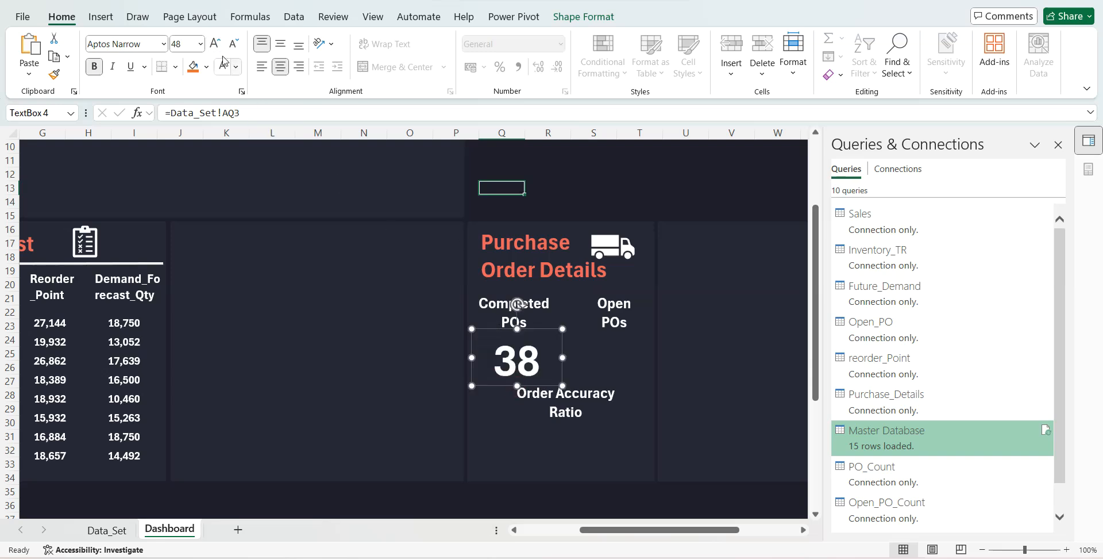
- Set the completed PO count's font size to 52 and place a copy of its text box under Open POs
left_click(196, 44)
type("52")
key("Return")
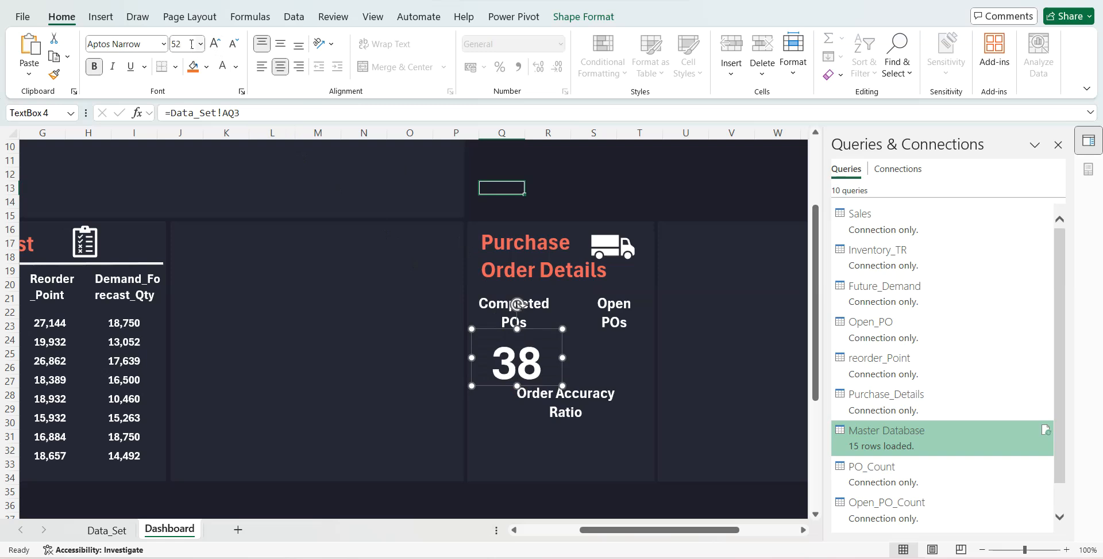
left_click_drag(540, 329, 632, 316)
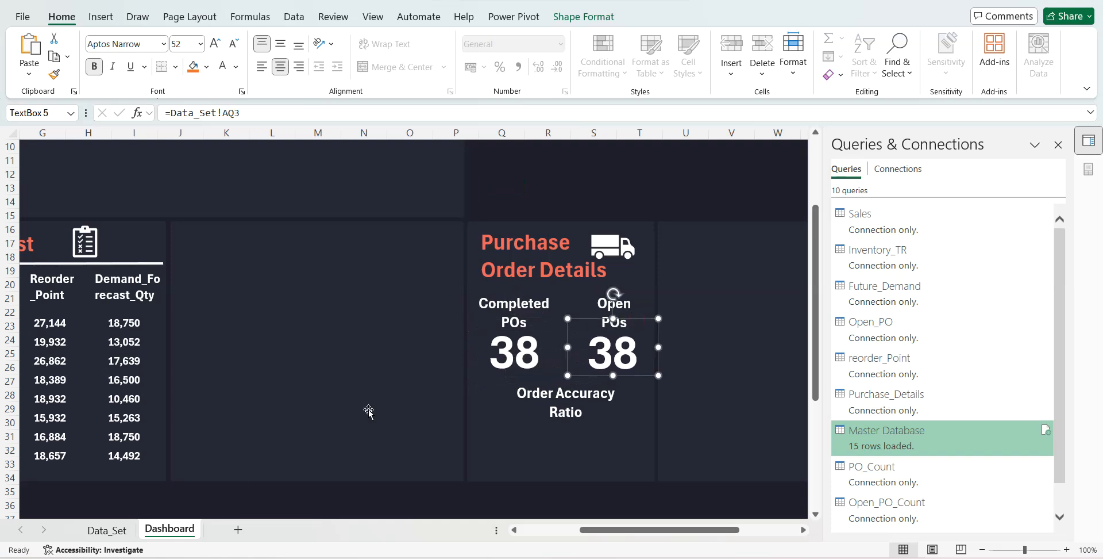
- On the Data_Set sheet, copy the PO_Count PivotTable at AQ2 and paste it at AS2
left_click(122, 530)
left_click_drag(418, 181, 423, 196)
key("ctrl+c")
left_click(535, 181)
key("ctrl+v")
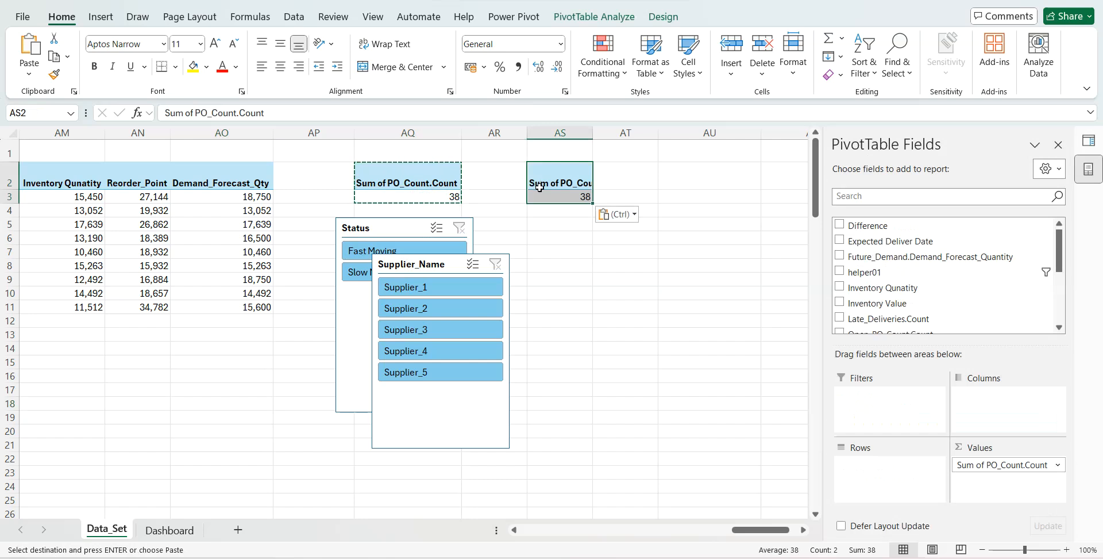
- Replace PO_Count.Count with Open_PO_Count.Count as the summed value of the PivotTable at AS2
scroll(891, 302, "down", 3)
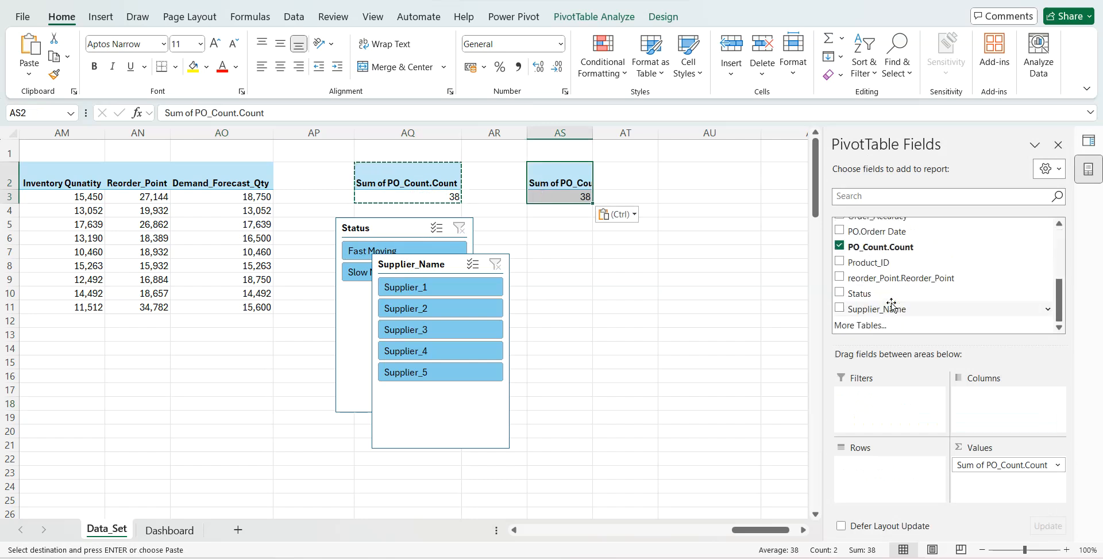
left_click(840, 247)
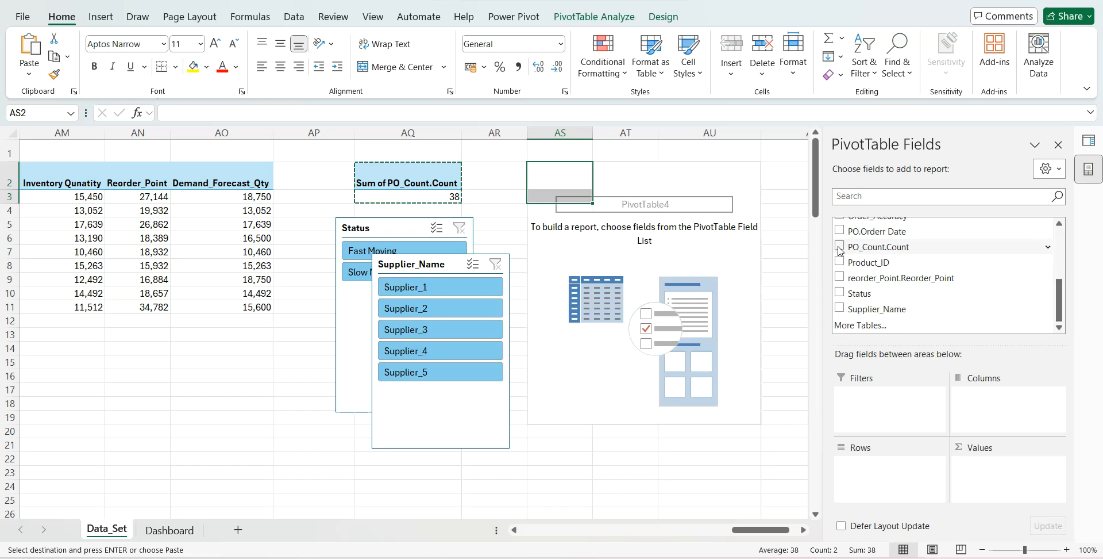
left_click_drag(1059, 312, 1059, 293)
left_click_drag(908, 251, 1010, 470)
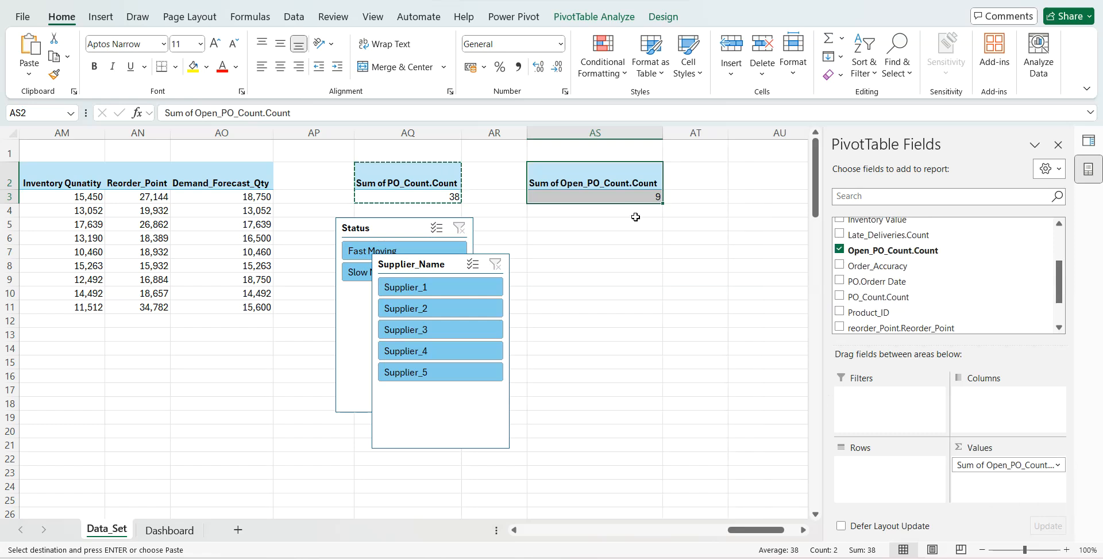
- On the Dashboard sheet, link the number text box under Open POs to the open PO count with =Data_Set!AS3
left_click(615, 195)
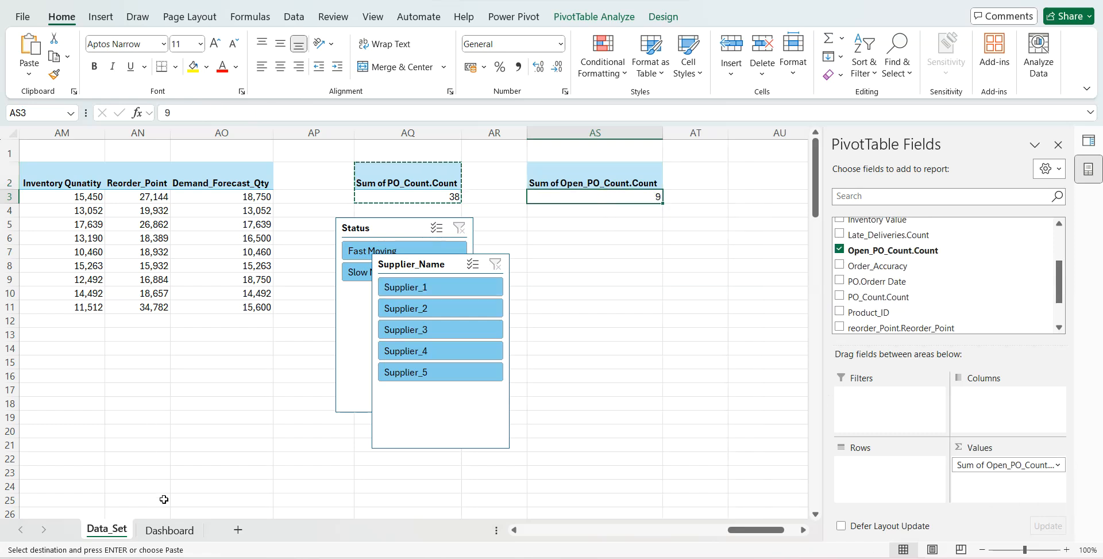
left_click(168, 530)
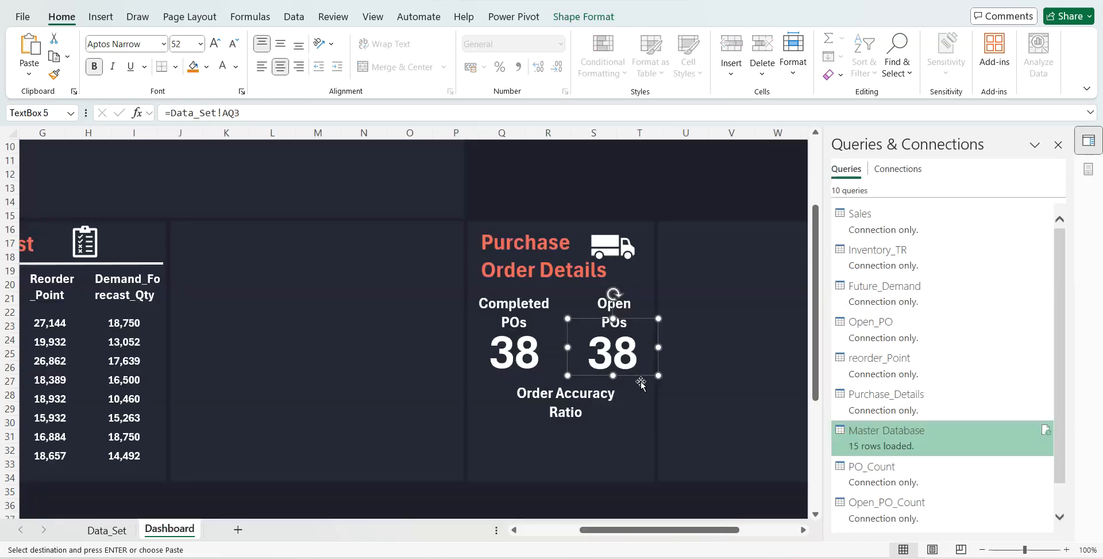
left_click(234, 113)
key("BackSpace")
type("S")
key("Return")
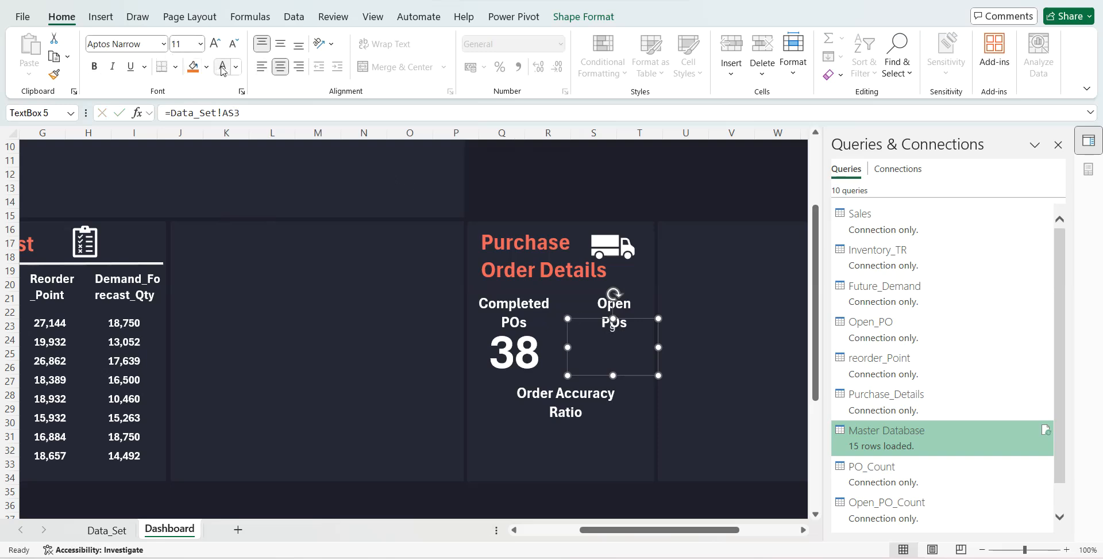
- Format the open PO count in bold at font size 52
left_click(185, 42)
type("5")
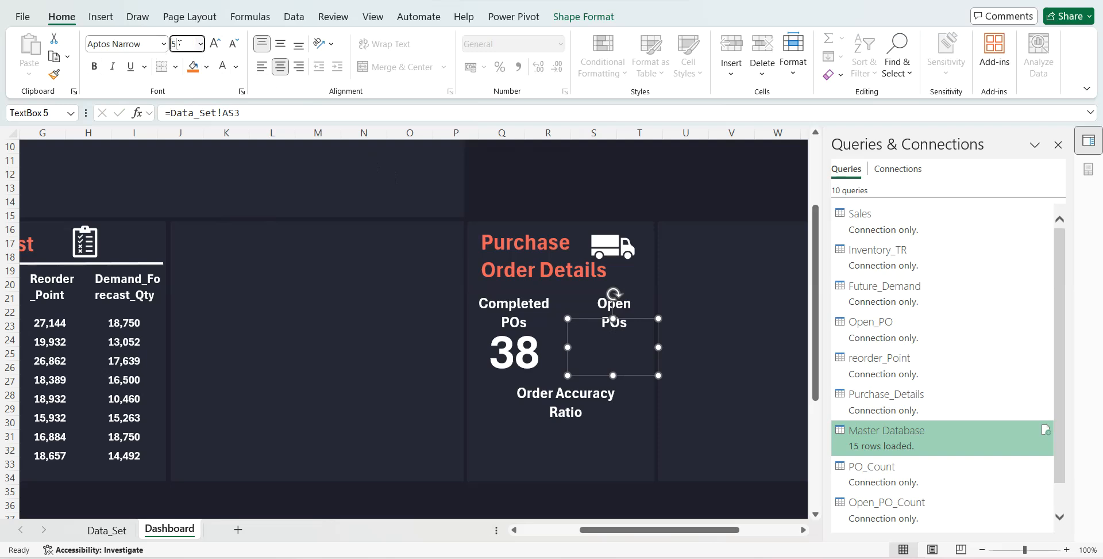
key("Return")
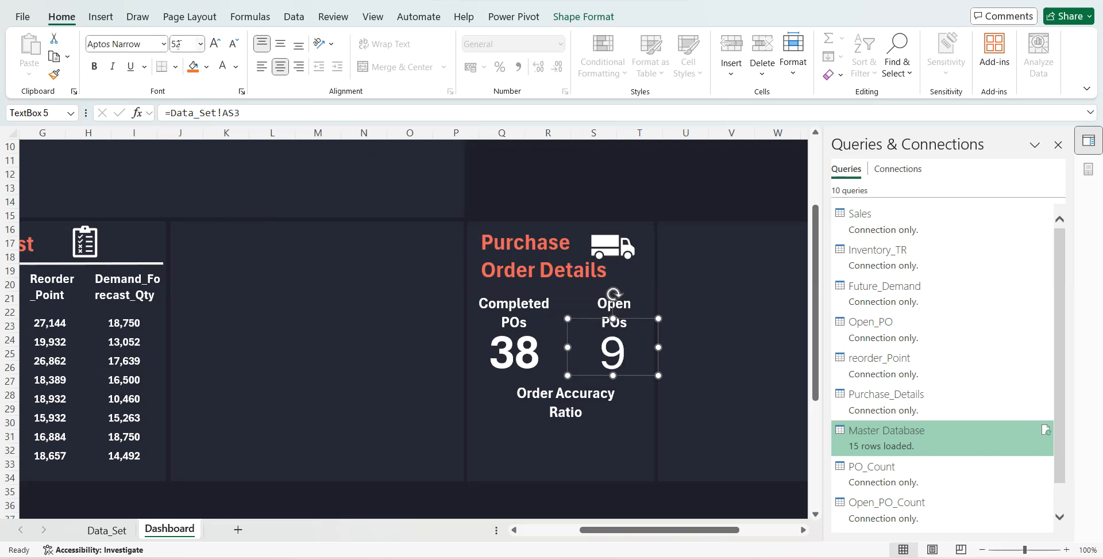
left_click(93, 66)
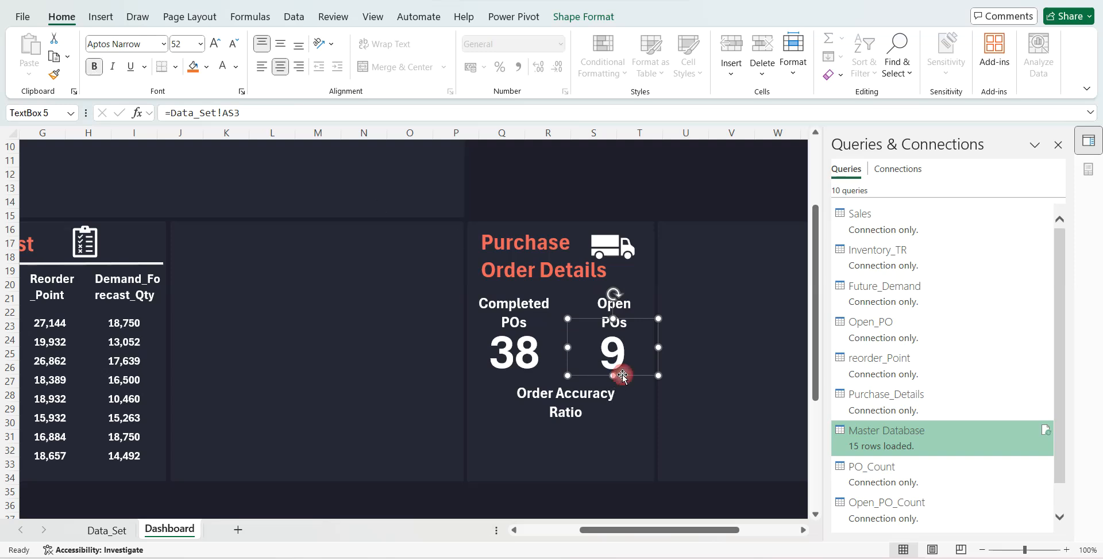
- Duplicate the open PO count text box and place the copy below the Order Accuracy Ratio label
key("ctrl+c")
key("ctrl+v")
left_click_drag(638, 382, 574, 440)
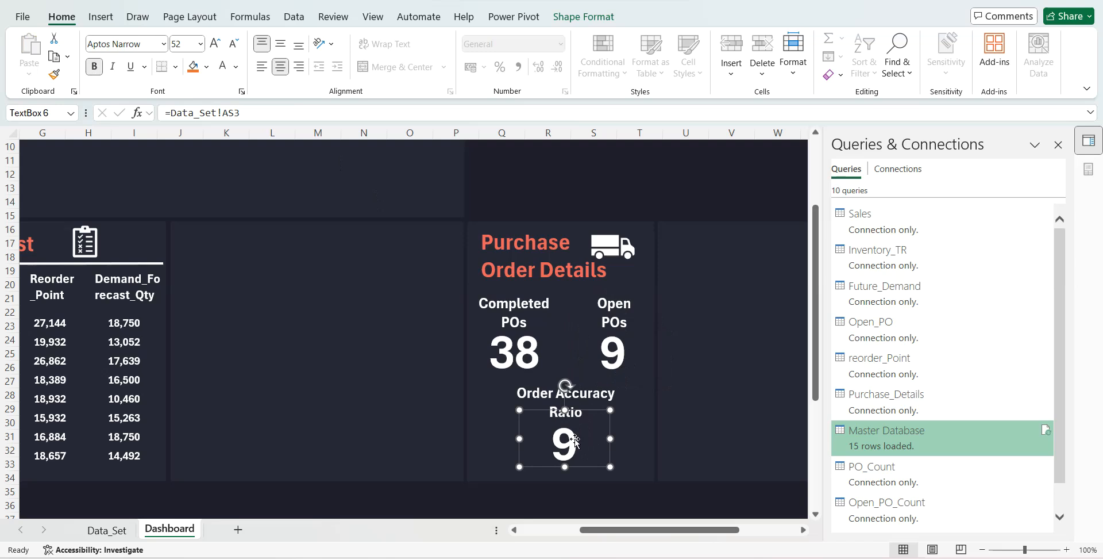
- On the Data_Set sheet, copy the Open_PO_Count PivotTable at AS2 and paste it at AU2
left_click(123, 529)
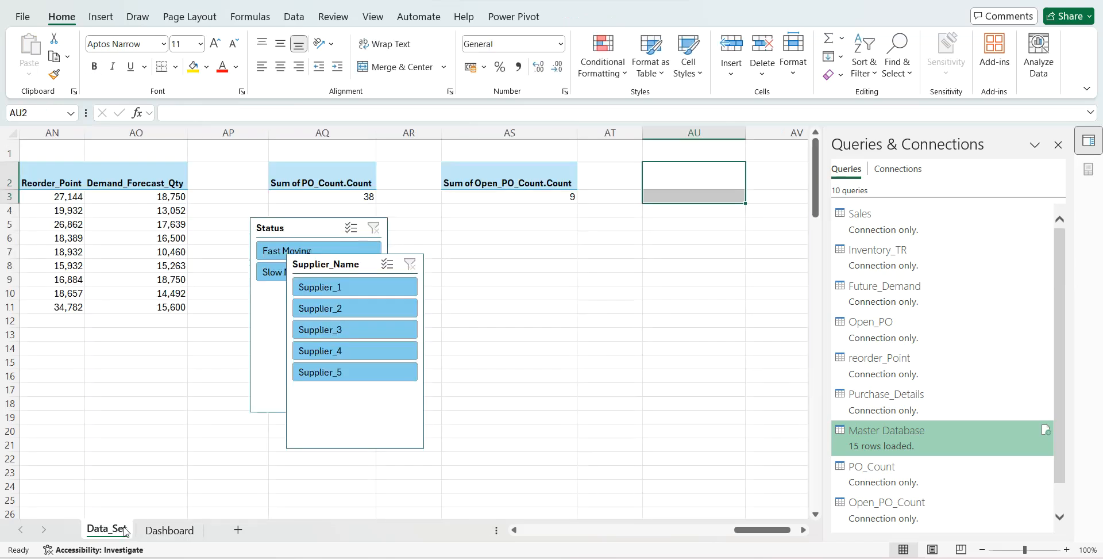
left_click_drag(529, 180, 541, 194)
key("ctrl+c")
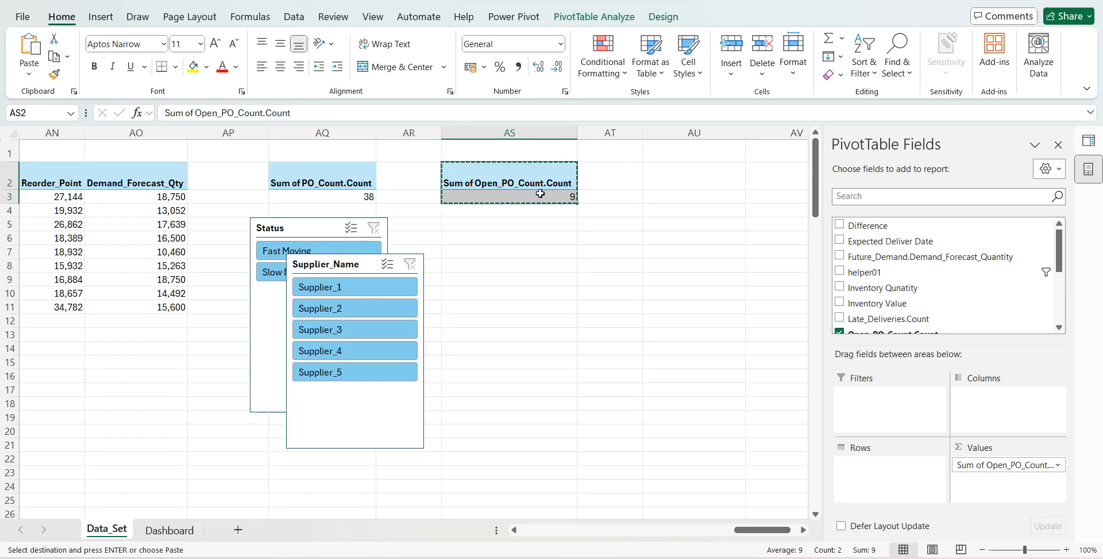
left_click(653, 178)
key("ctrl+v")
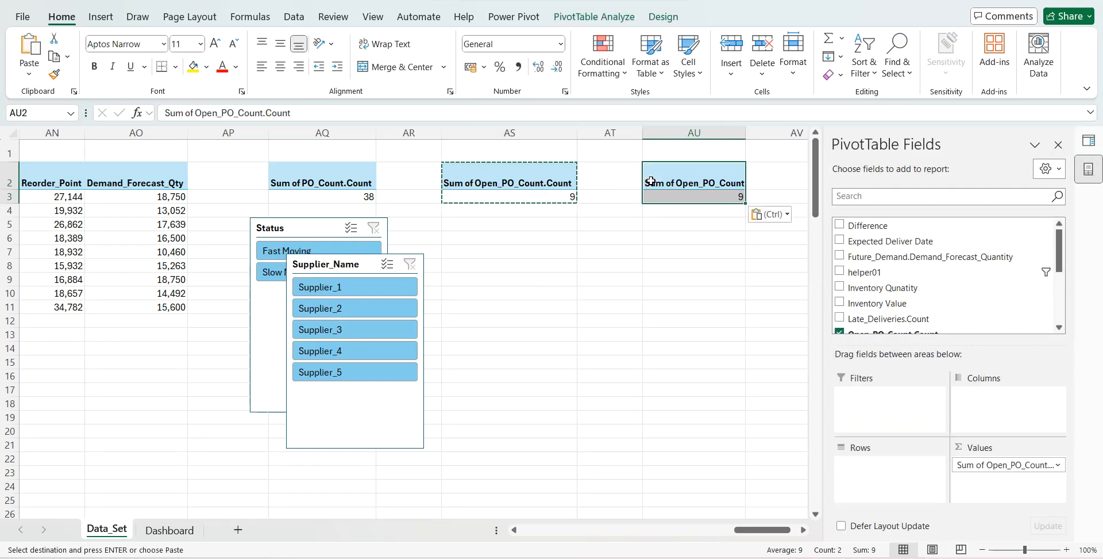
- Replace Open_PO_Count.Count with Order_Accuracy as the value field of the PivotTable at AU2
left_click(839, 332)
scroll(977, 276, "down", 2)
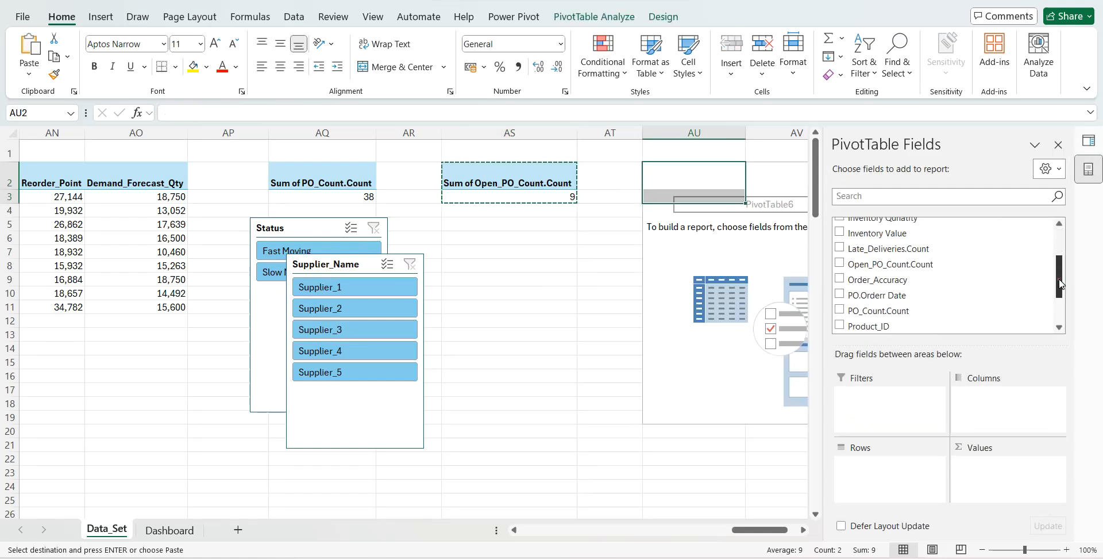
left_click(946, 197)
type("orde")
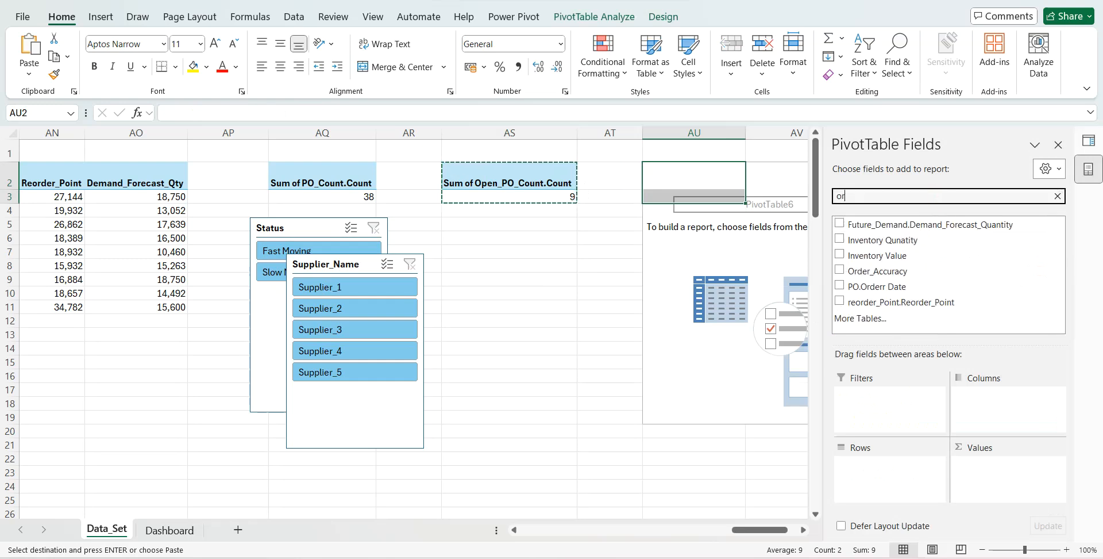
left_click_drag(878, 225, 1000, 465)
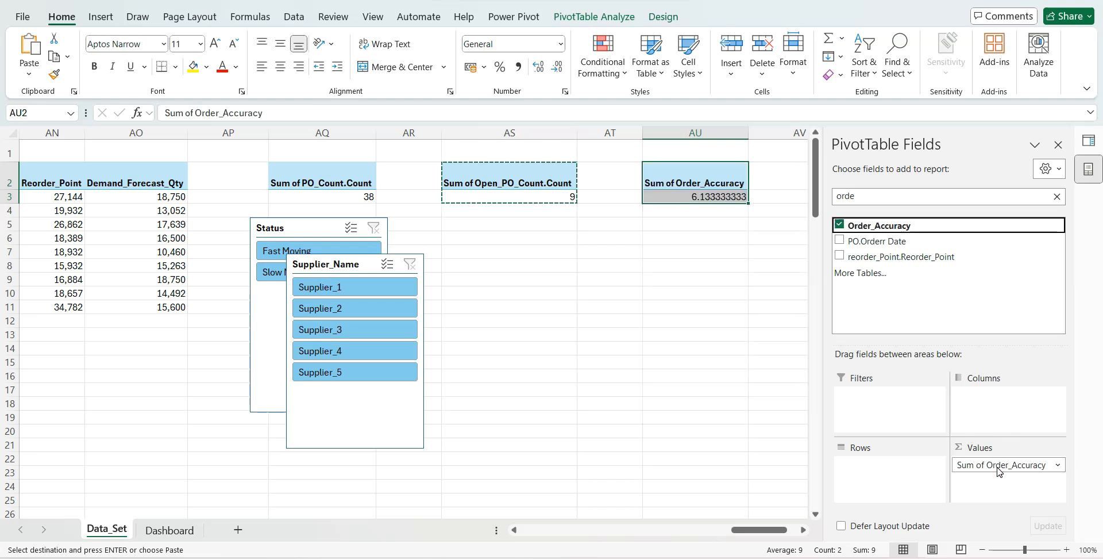
- Summarize Order_Accuracy by Average and format the value as a percentage without decimal places
left_click(706, 198)
right_click(706, 197)
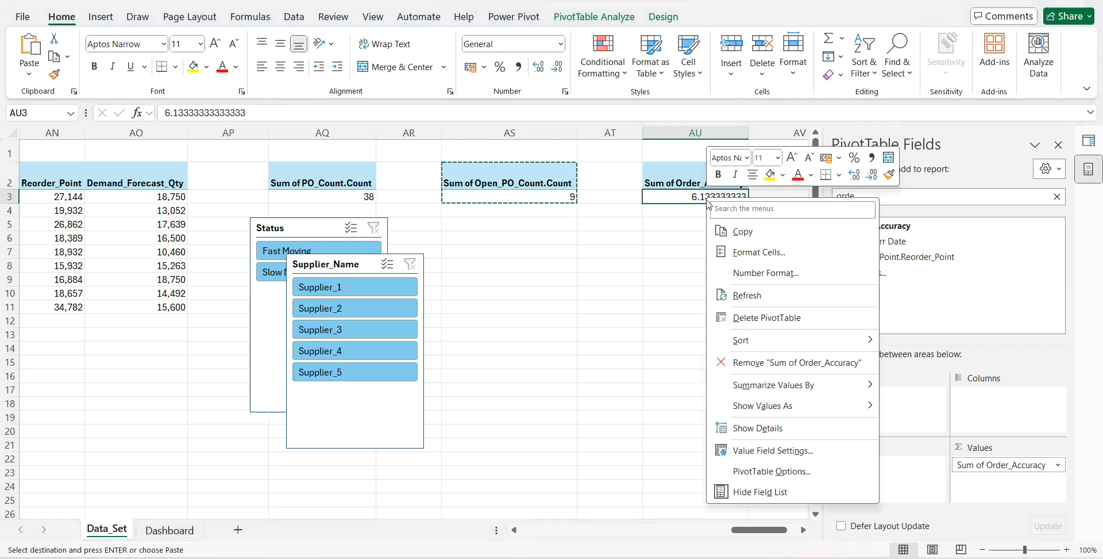
left_click(747, 450)
left_click(614, 465)
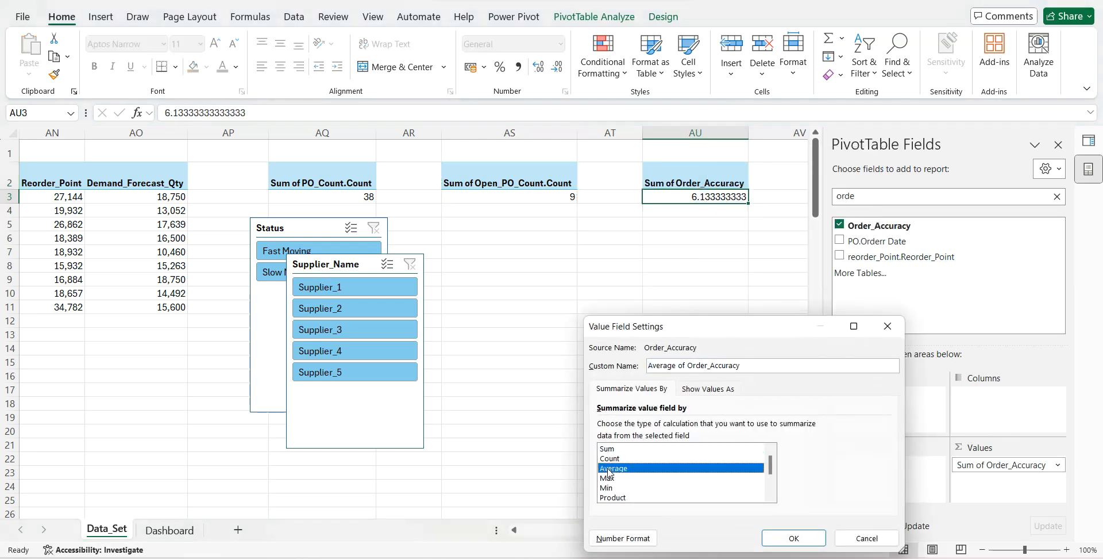
left_click(609, 531)
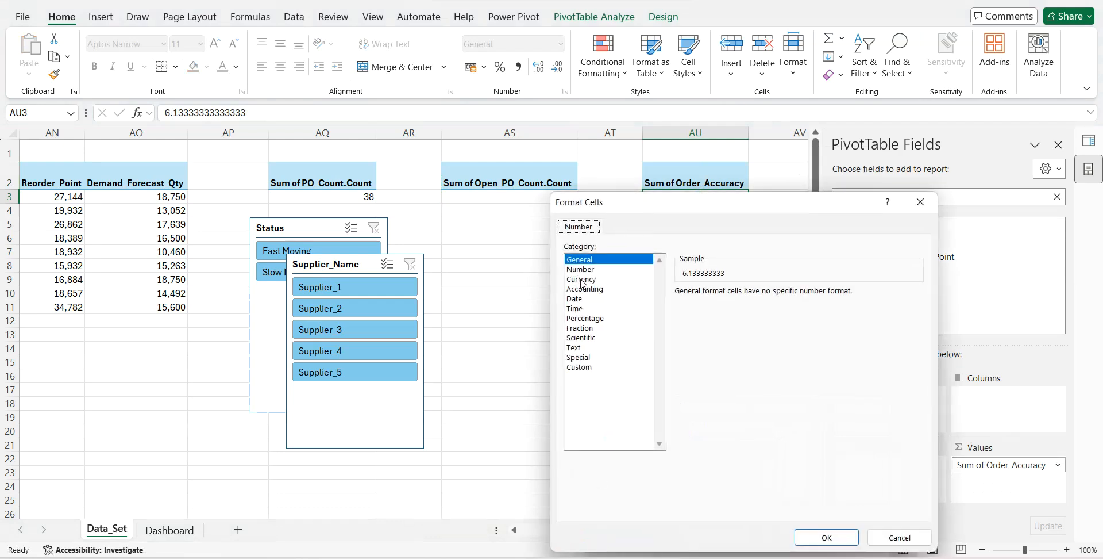
left_click(584, 318)
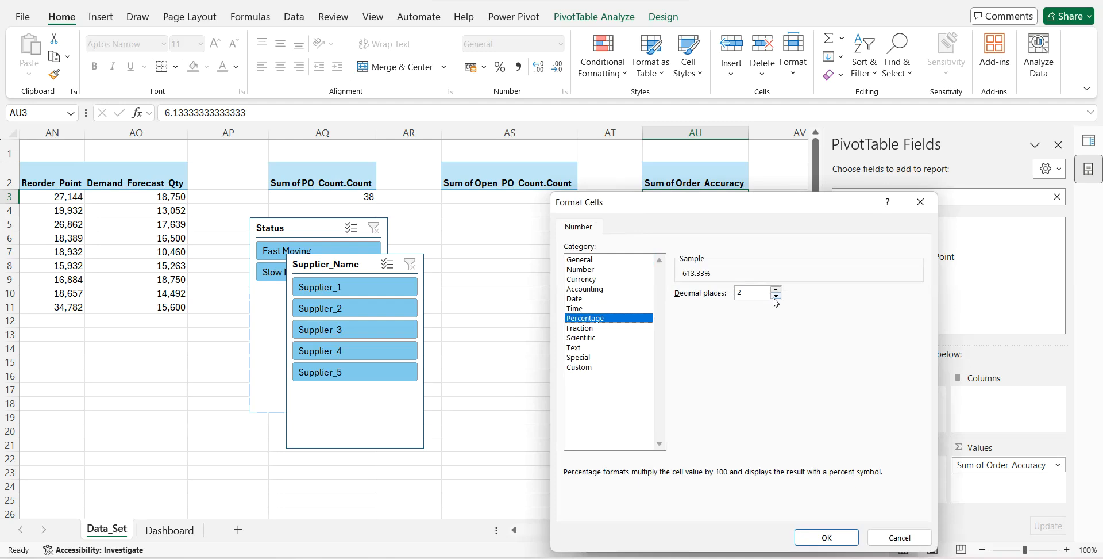
left_click(823, 536)
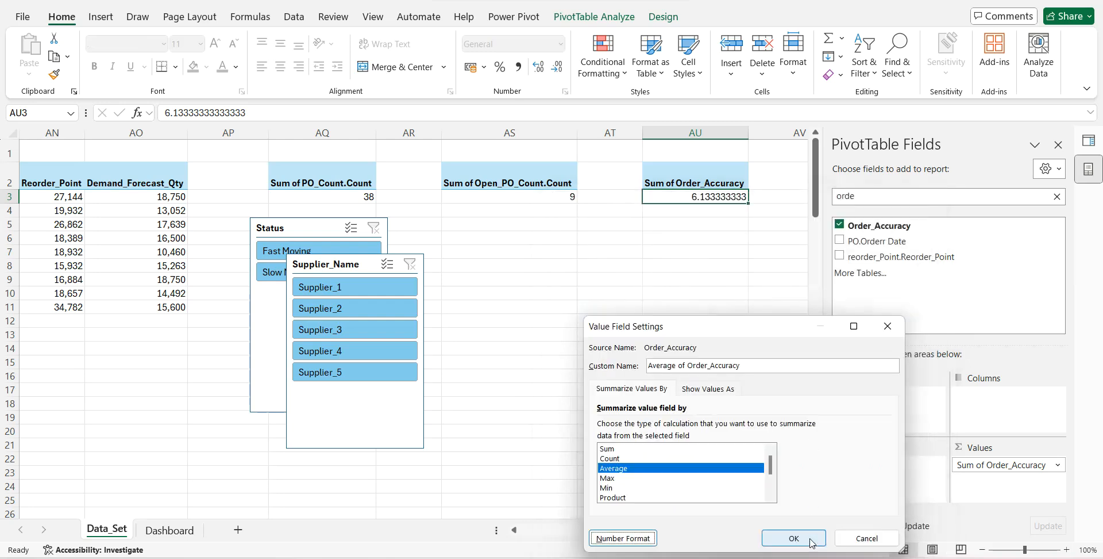
left_click(808, 538)
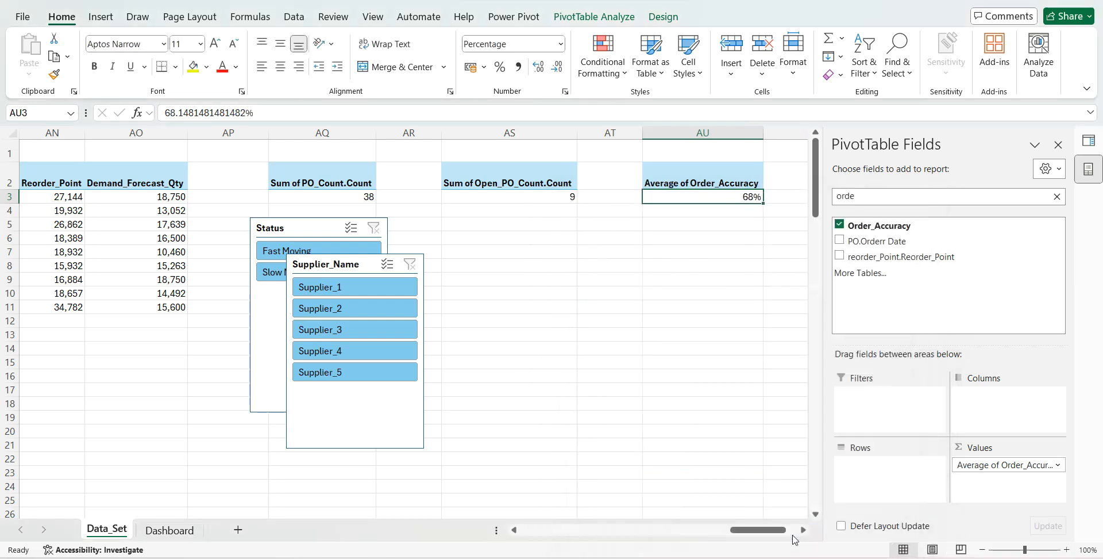
- On the Dashboard sheet, link the number text box under Order Accuracy Ratio to the average accuracy with =Data_Set!AU3
left_click(169, 530)
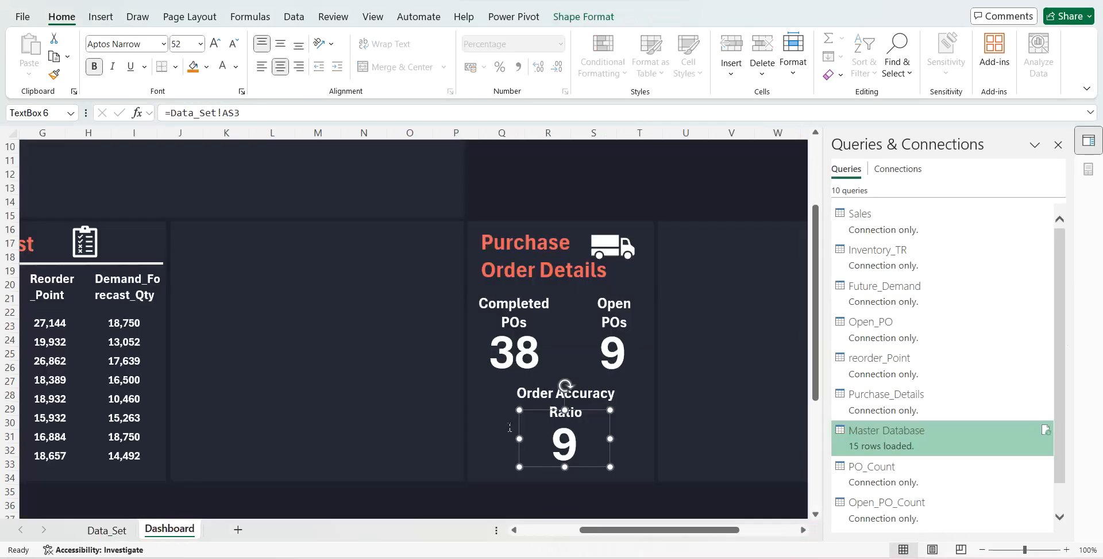
left_click(236, 116)
key("BackSpace")
type("U")
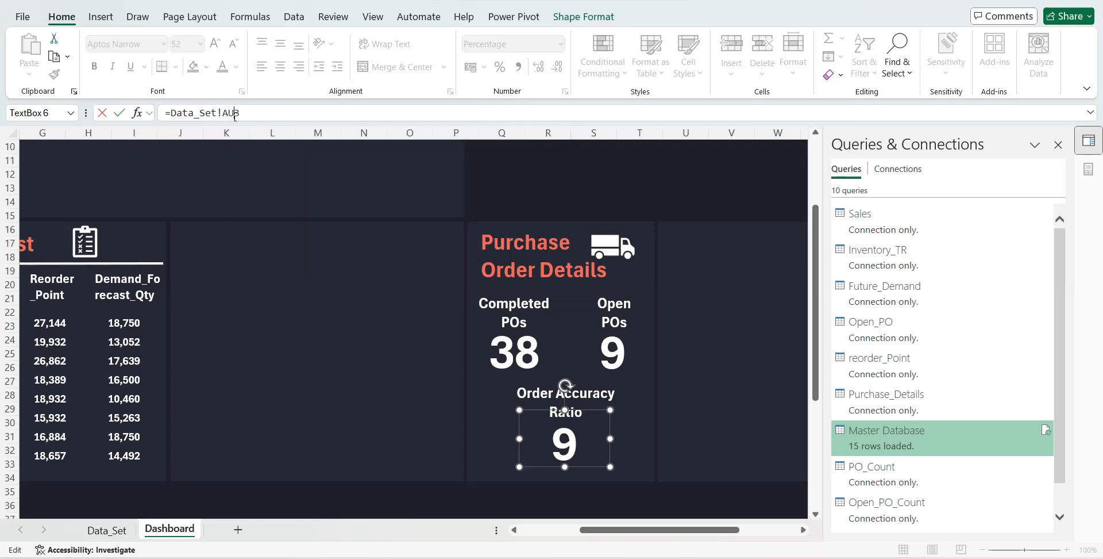
key("Return")
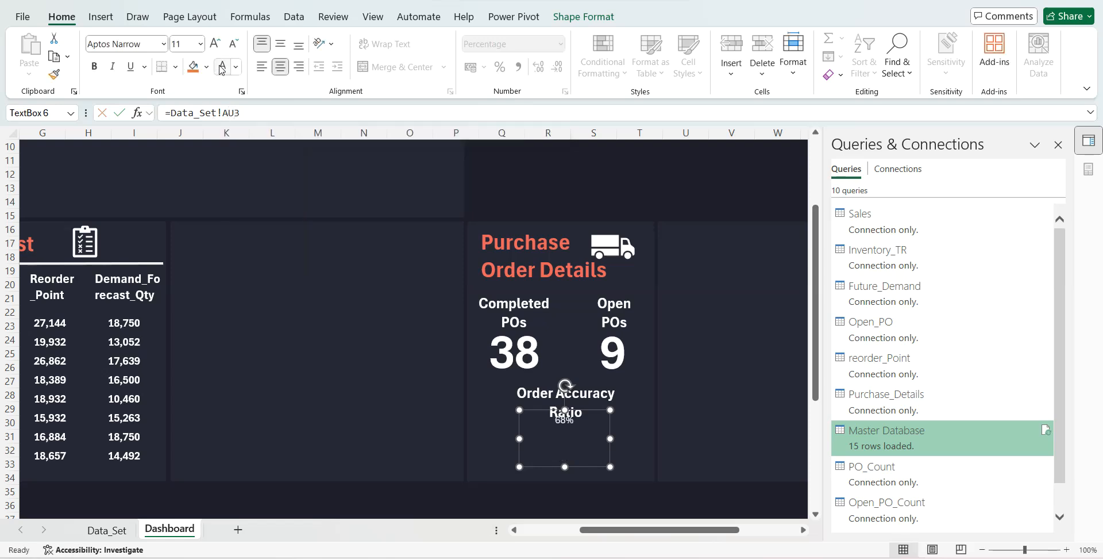
- Format the order accuracy percentage in bold at font size 52 and enlarge its text box to fit the whole value
left_click(188, 44)
type("52")
key("Return")
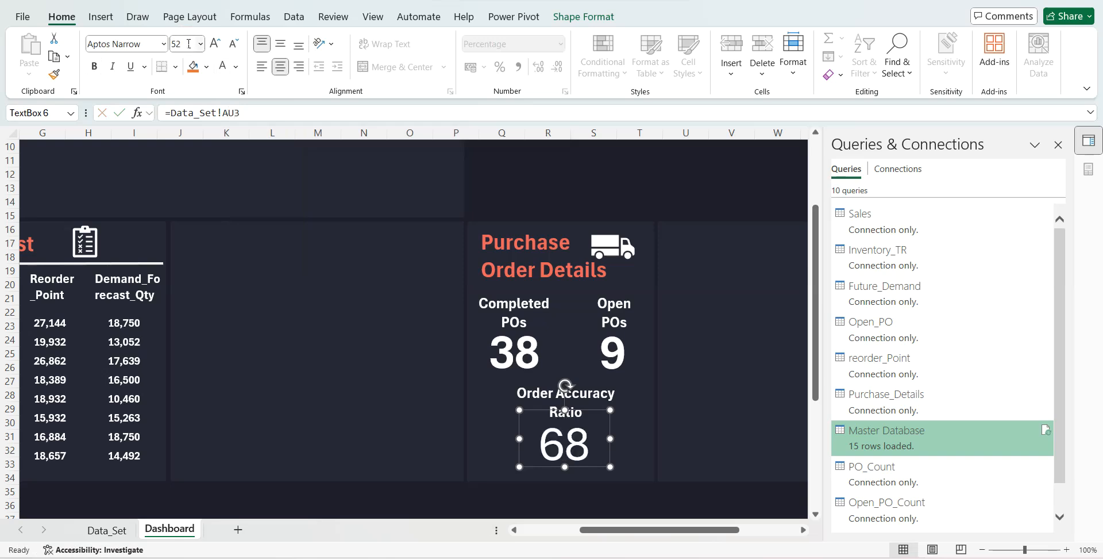
left_click(94, 66)
left_click_drag(615, 437, 629, 437)
left_click_drag(574, 466, 575, 472)
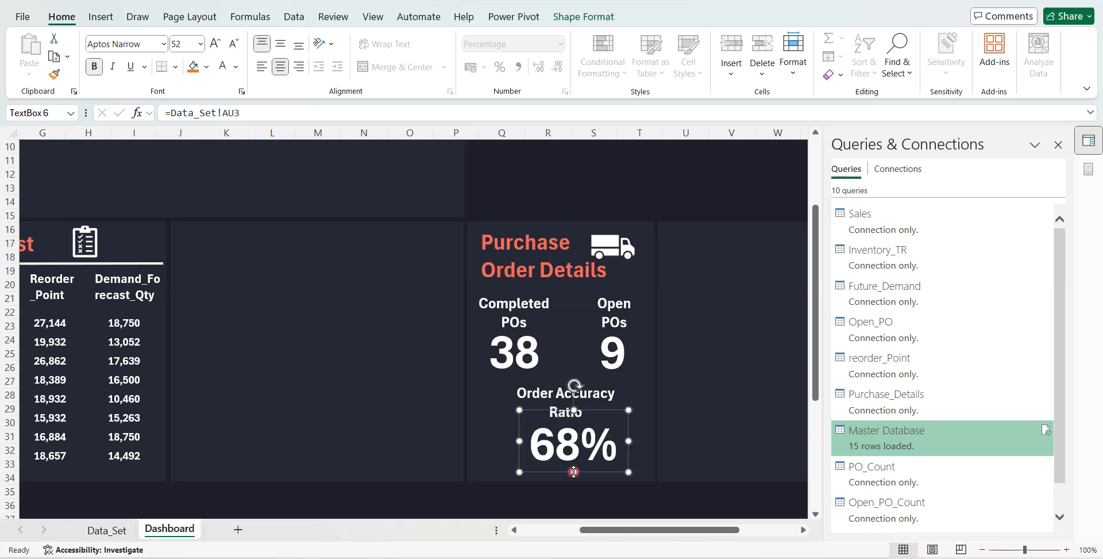
- Close the Queries & Connections pane and bring the upper part of the dashboard into view
left_click(1061, 145)
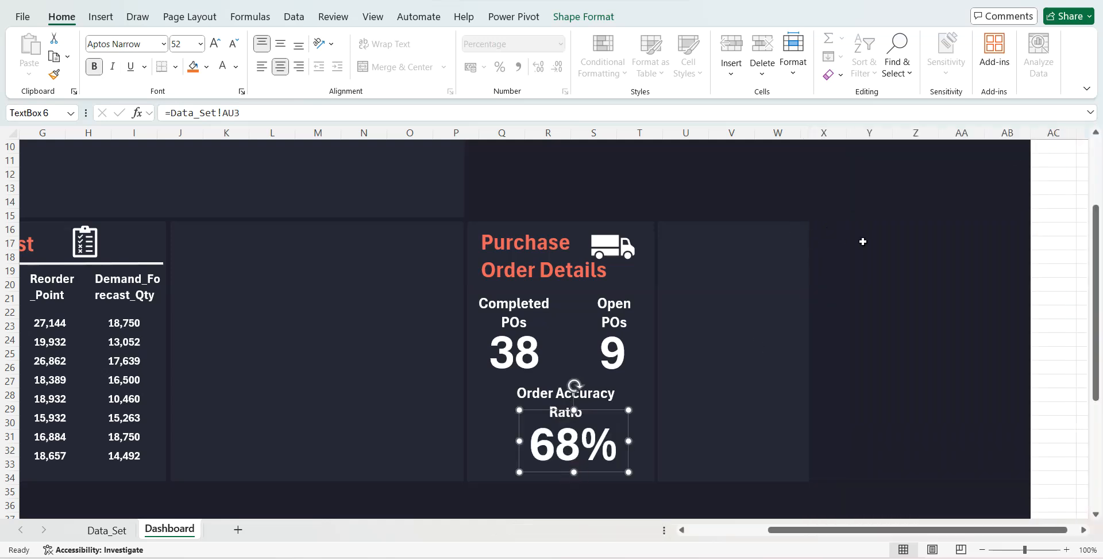
scroll(862, 241, "up", 2)
scroll(708, 215, "up", 2)
scroll(707, 215, "left", 3)
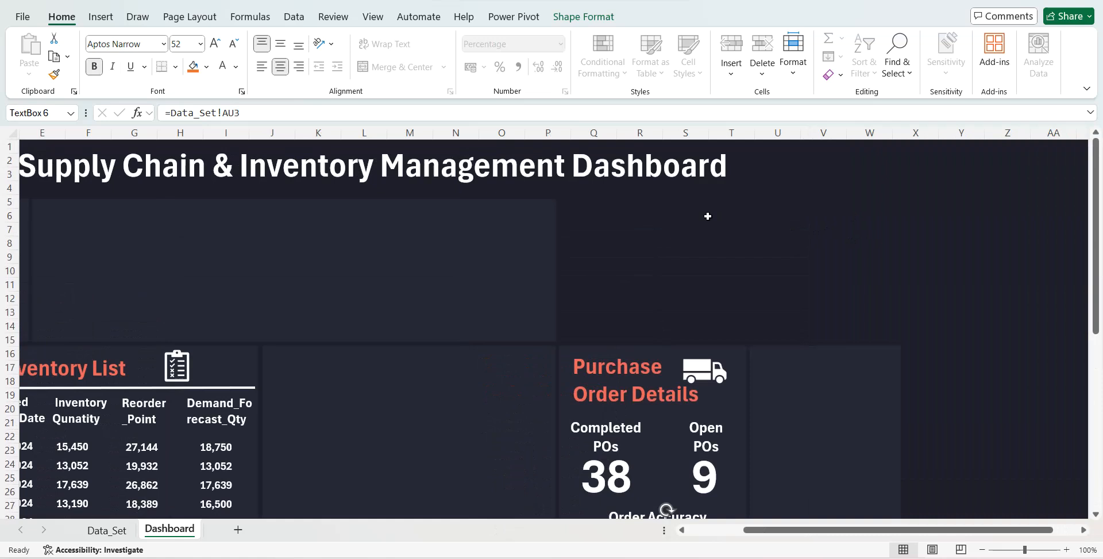
- Duplicate the Completed POs label into the empty panel above the High Risk Inventory List and retitle the copy "Inventory Value"
key("Escape")
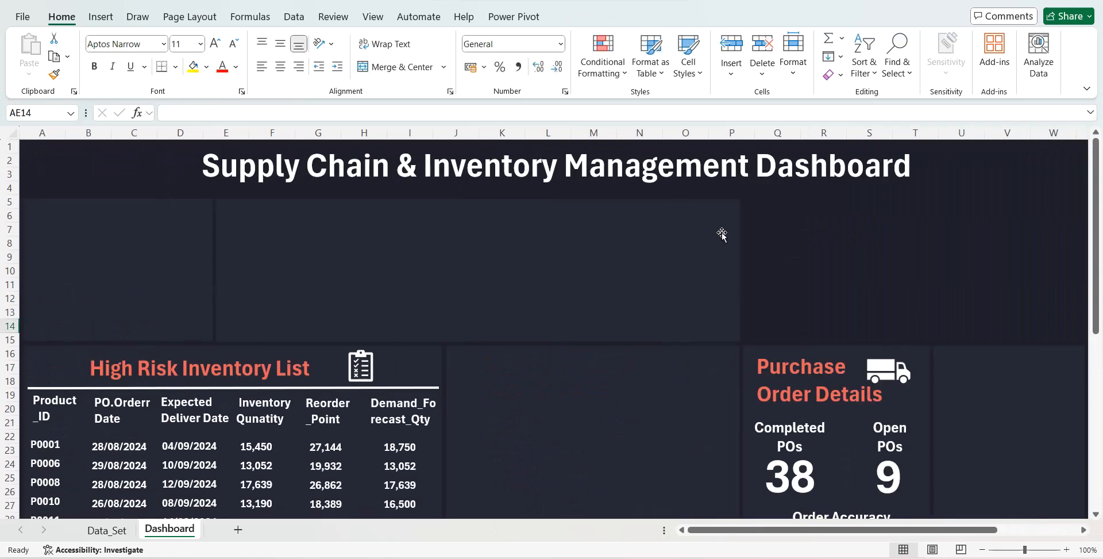
left_click(779, 426)
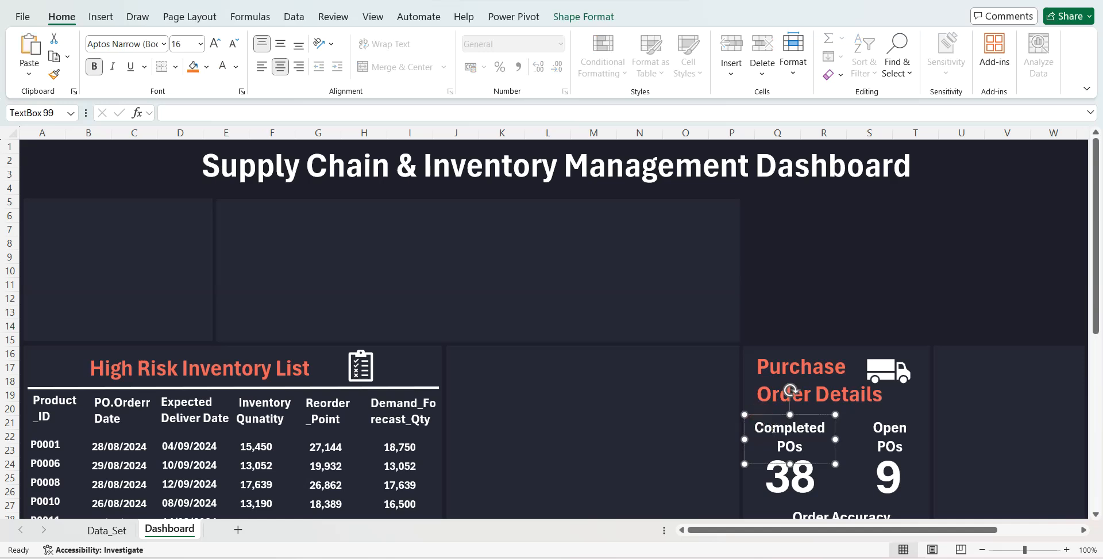
key("ctrl+d")
left_click_drag(835, 428, 100, 198)
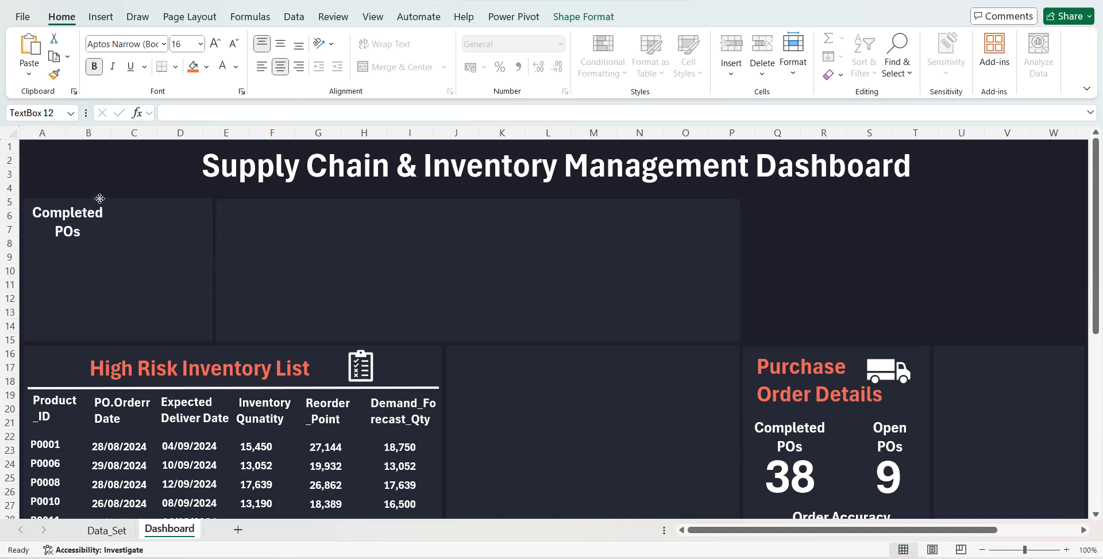
triple_click(42, 214)
type("Inventory Value")
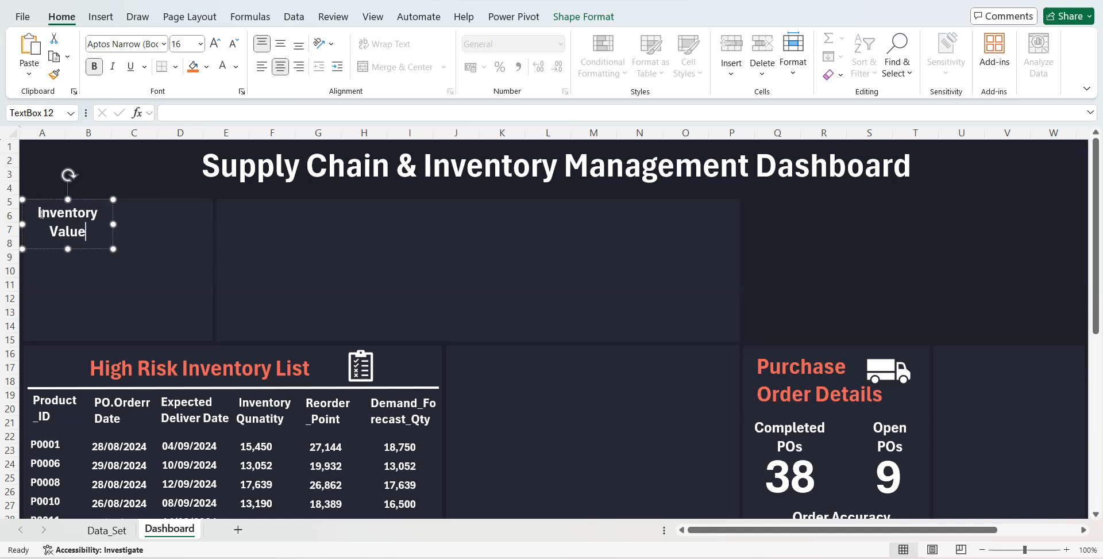
- Set the Inventory Value heading to font size 24 and resize its text box to fit a single line
key("ctrl+a")
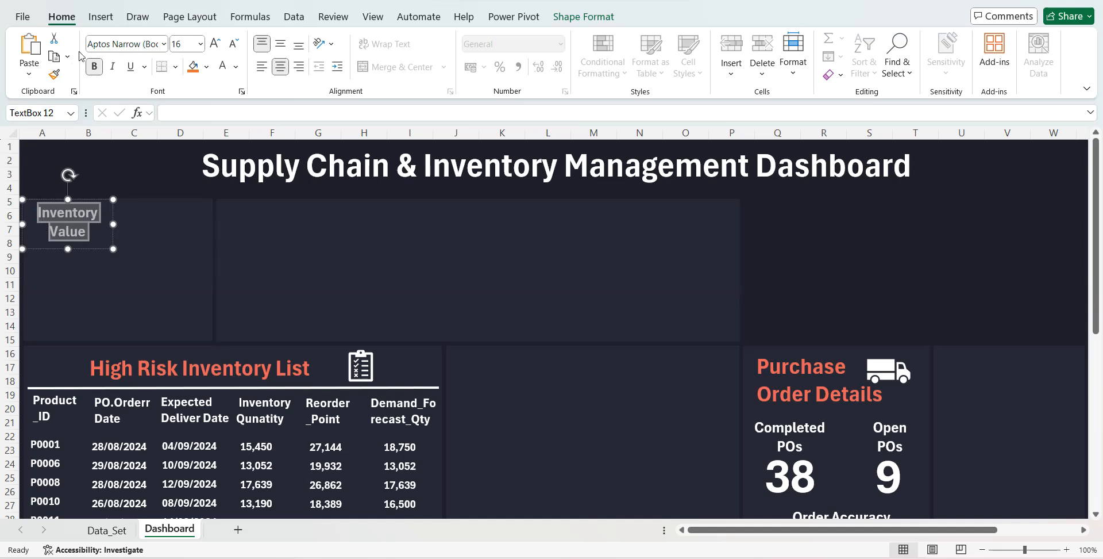
left_click(183, 45)
key("Return")
left_click_drag(113, 224, 192, 219)
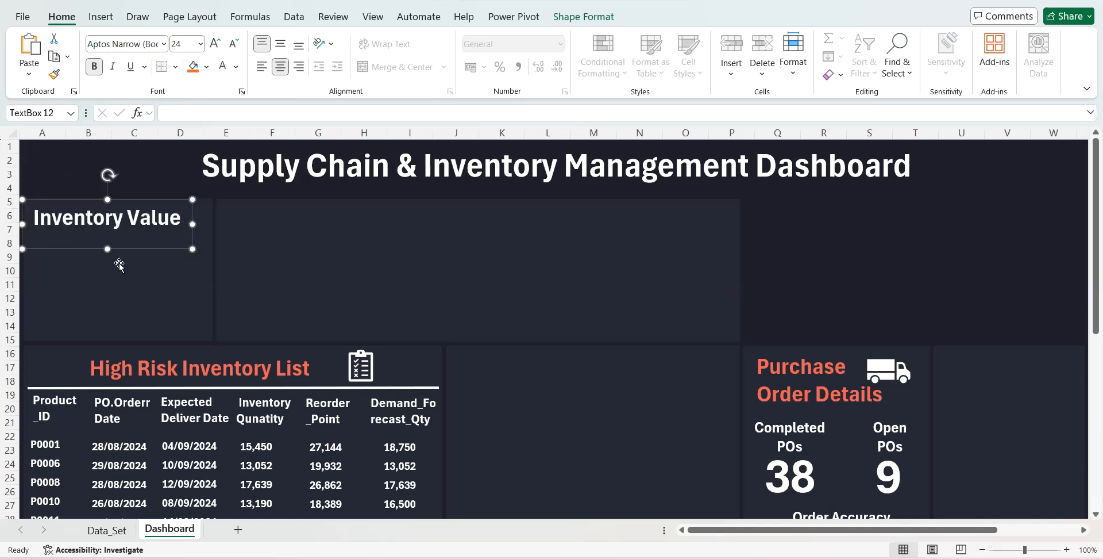
left_click_drag(107, 248, 107, 238)
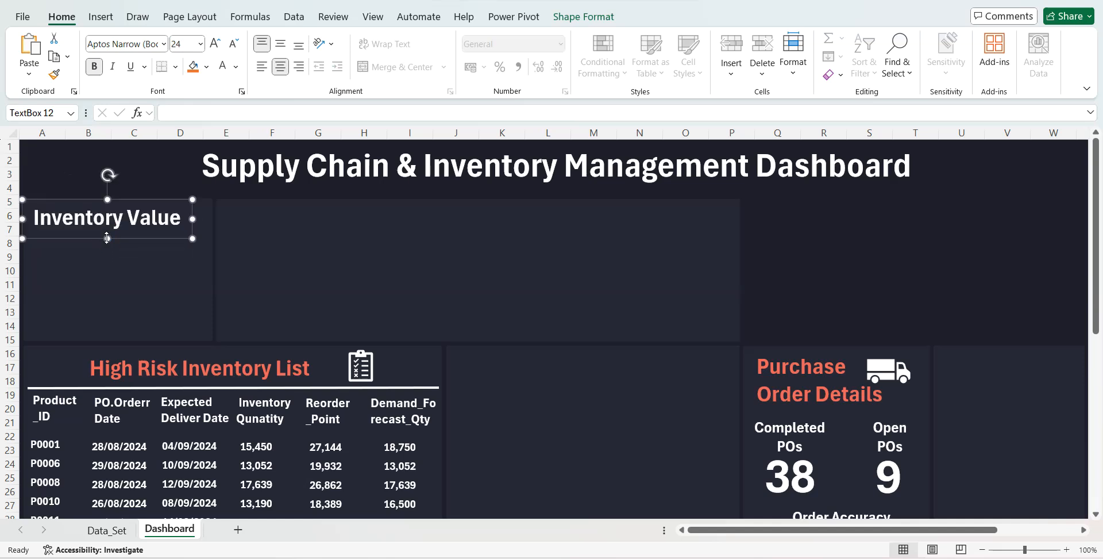
- On the Data_Set sheet, copy the Average of Order_Accuracy PivotTable and paste it at AW2
right_click(109, 527)
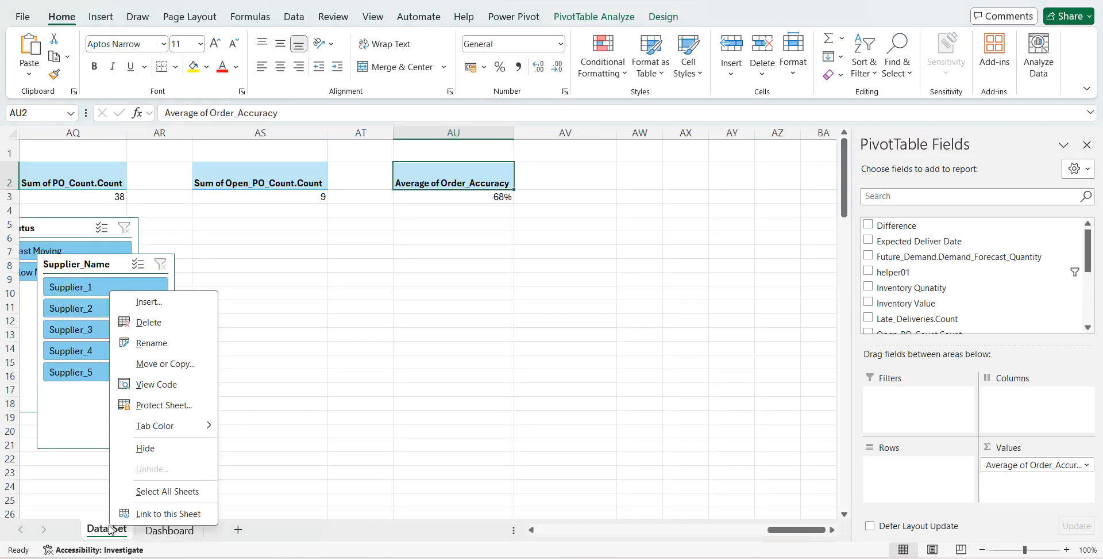
left_click(466, 179)
left_click_drag(462, 179, 461, 195)
key("ctrl+c")
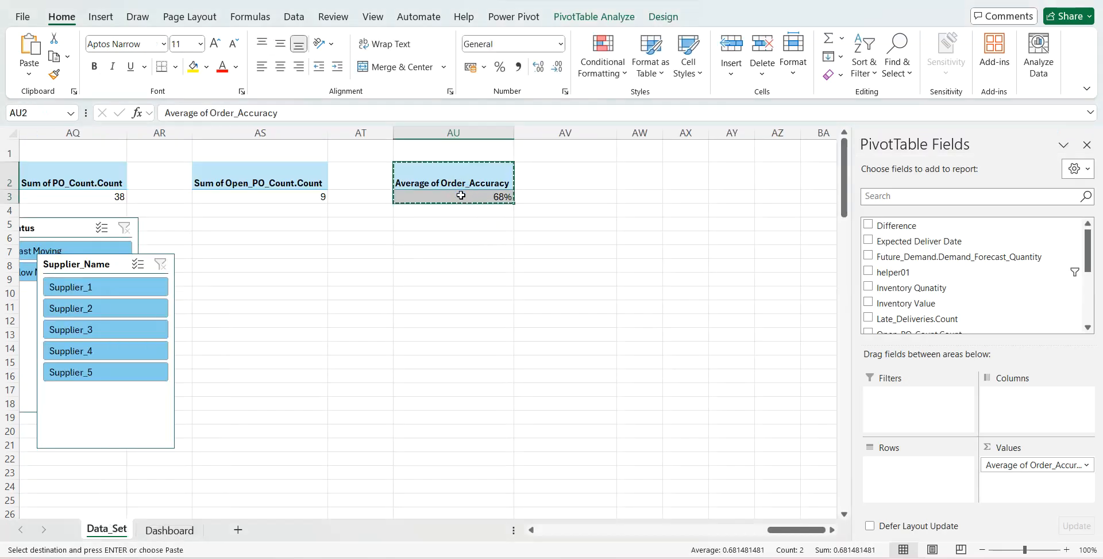
key("Right")
key("Right")
key("ctrl+v")
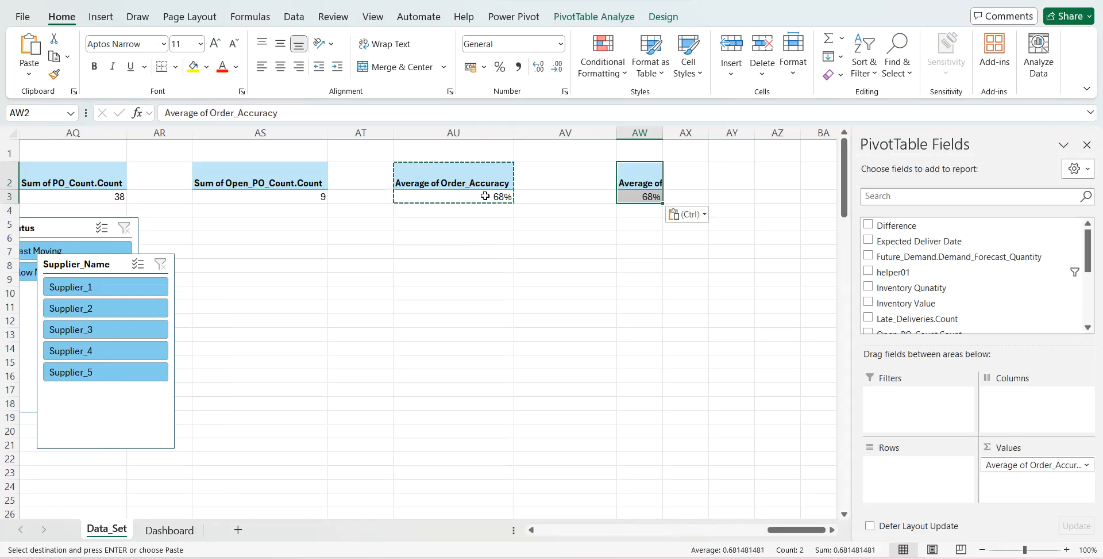
- Make the PivotTable at AW2 show the sum of Inventory Value in place of the order accuracy average
left_click(869, 313)
left_click(971, 196)
type("val")
left_click_drag(924, 226, 1012, 467)
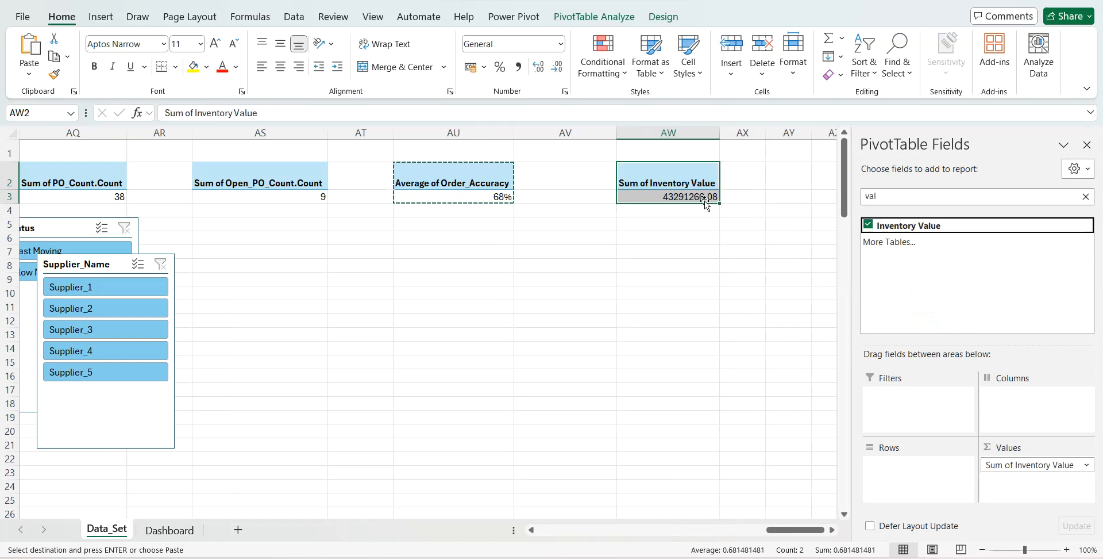
- Format the Sum of Inventory Value in millions with the custom number format #.##,,"Mn"
left_click(682, 196)
right_click(683, 196)
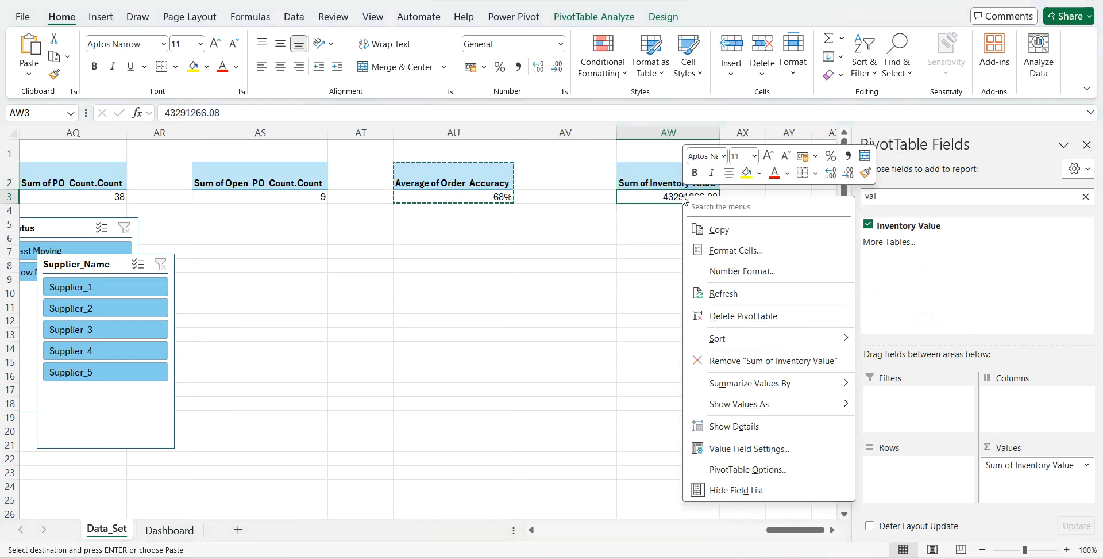
left_click(723, 448)
left_click(596, 536)
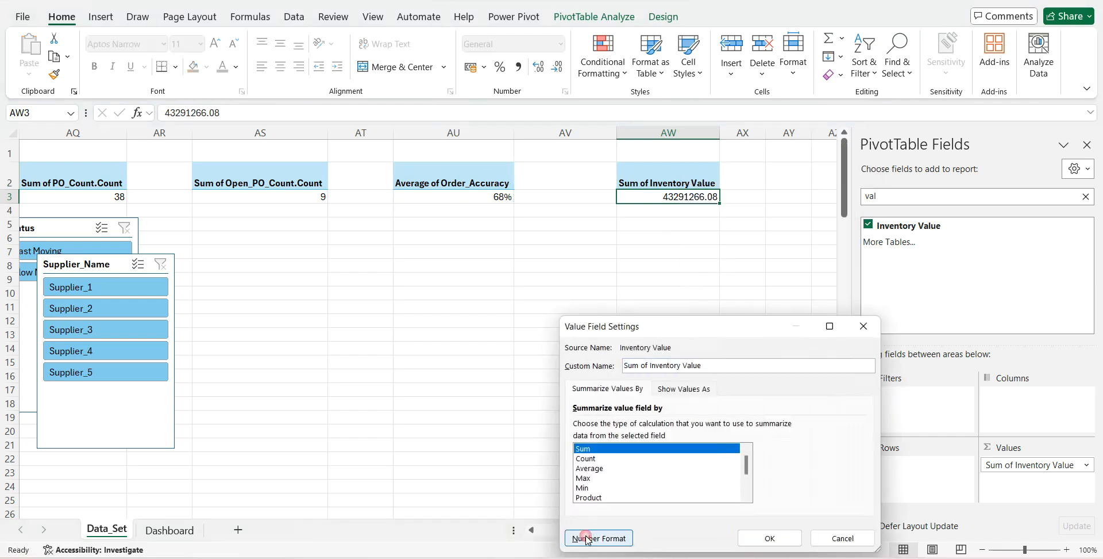
left_click(558, 367)
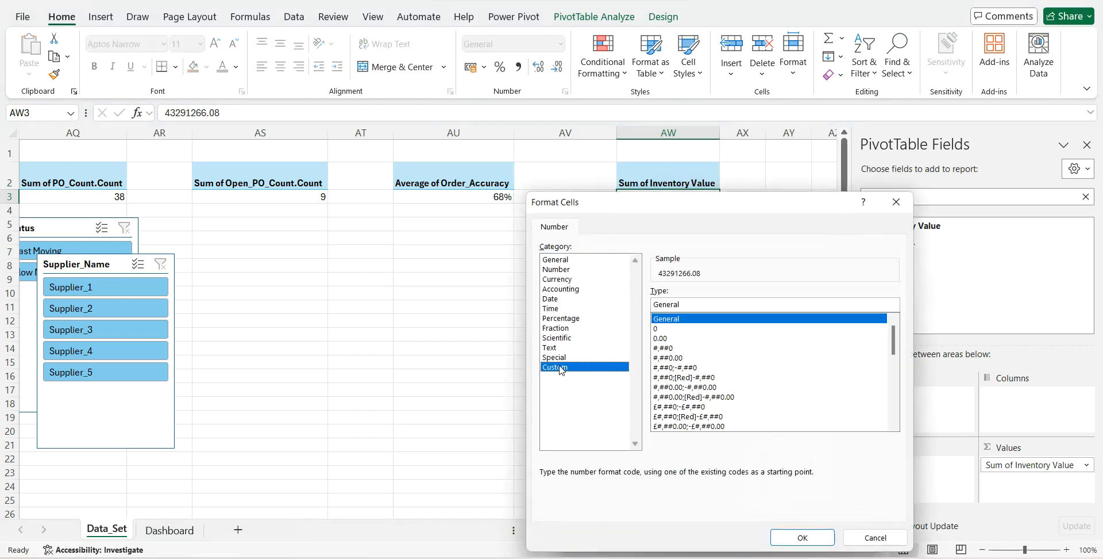
left_click(665, 358)
left_click(683, 304)
key("BackSpace")
key("BackSpace")
key("BackSpace")
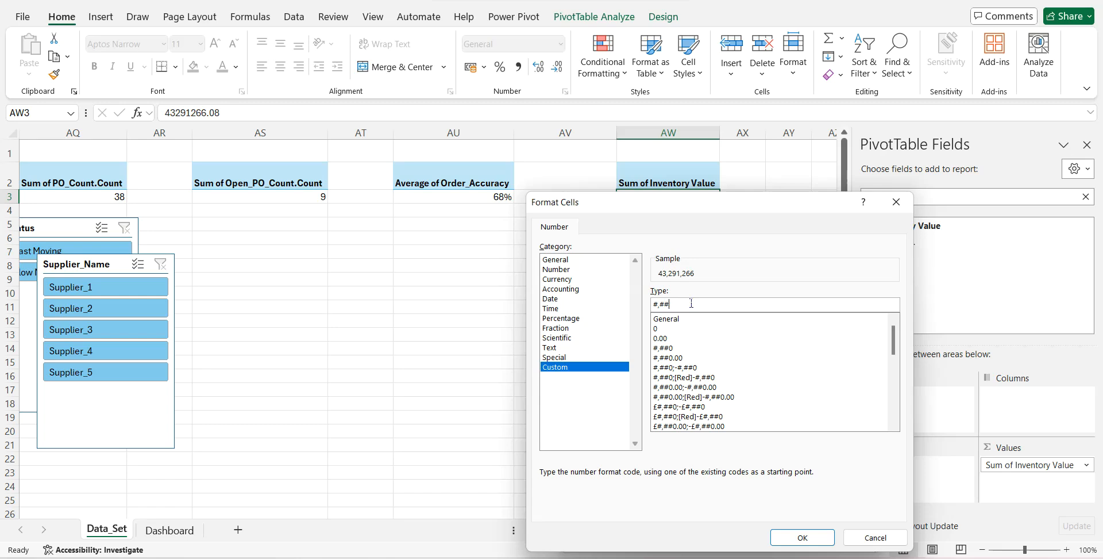
key("BackSpace")
type(",,\"Mn")
left_click(790, 538)
left_click(769, 537)
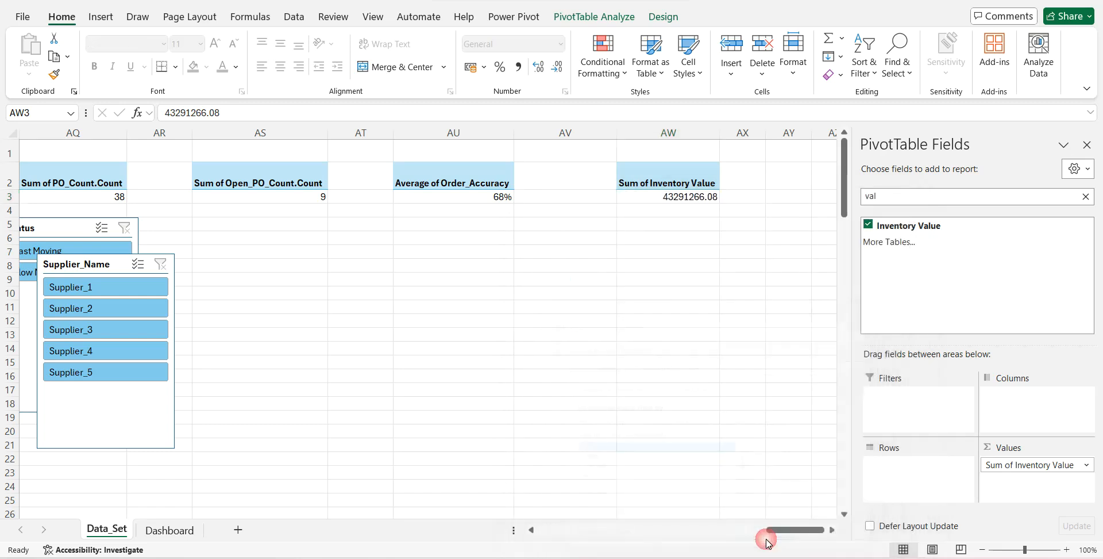
- On the Dashboard sheet, copy the completed POs number text box and place the copy under the Inventory Value heading
left_click(165, 529)
left_click(763, 480)
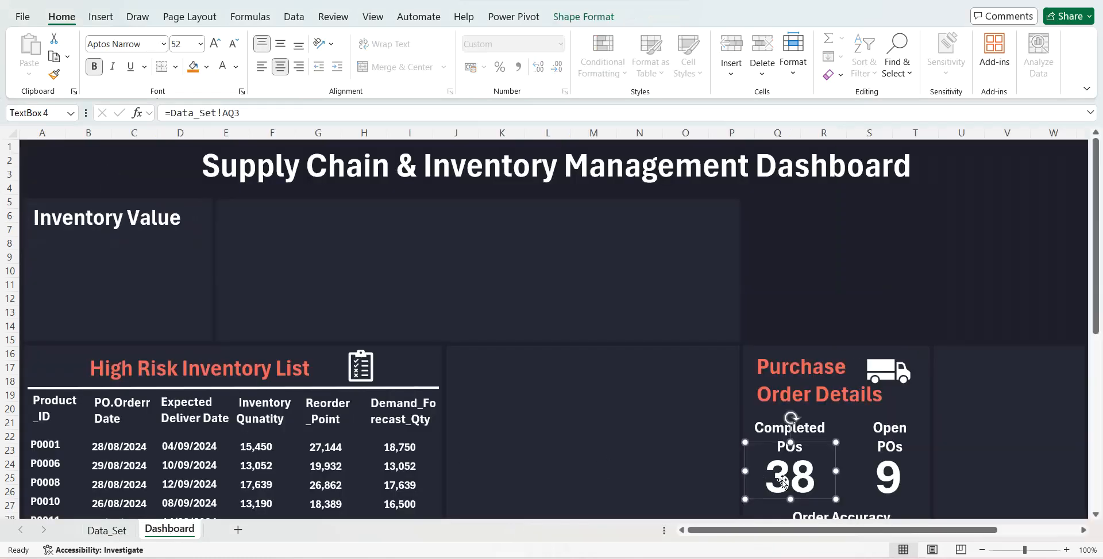
key("ctrl+c")
key("ctrl+v")
left_click_drag(815, 453, 126, 222)
- On the Data_Set sheet, add a £ prefix to the custom number format of Sum of Inventory Value
left_click(126, 531)
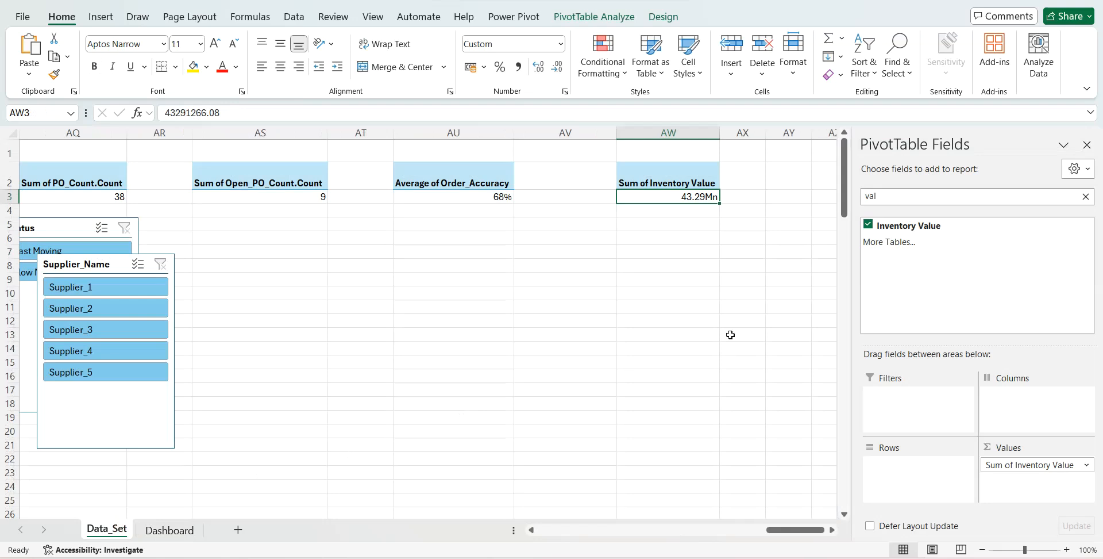
right_click(658, 199)
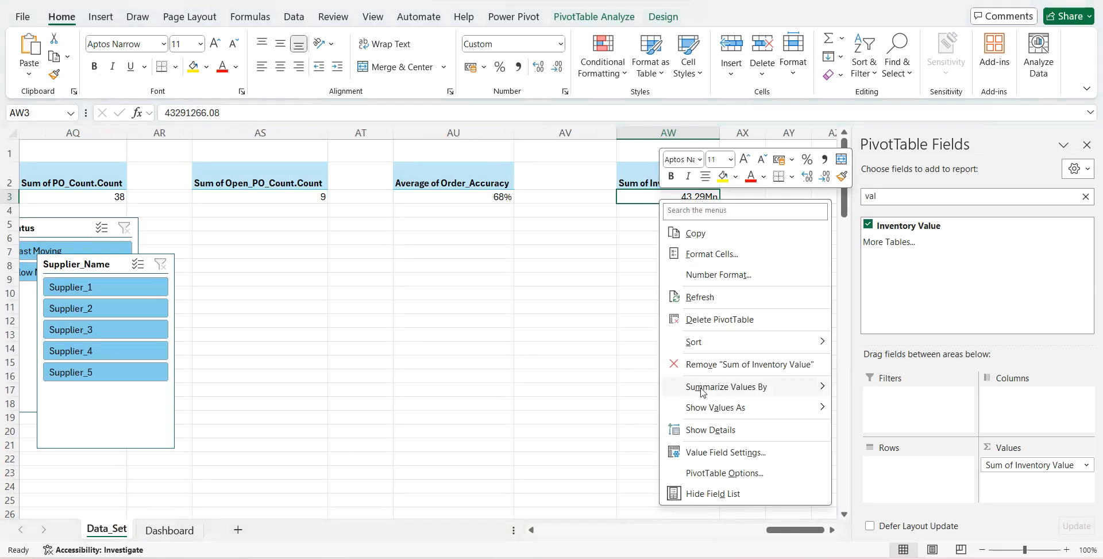
left_click(705, 453)
left_click(582, 536)
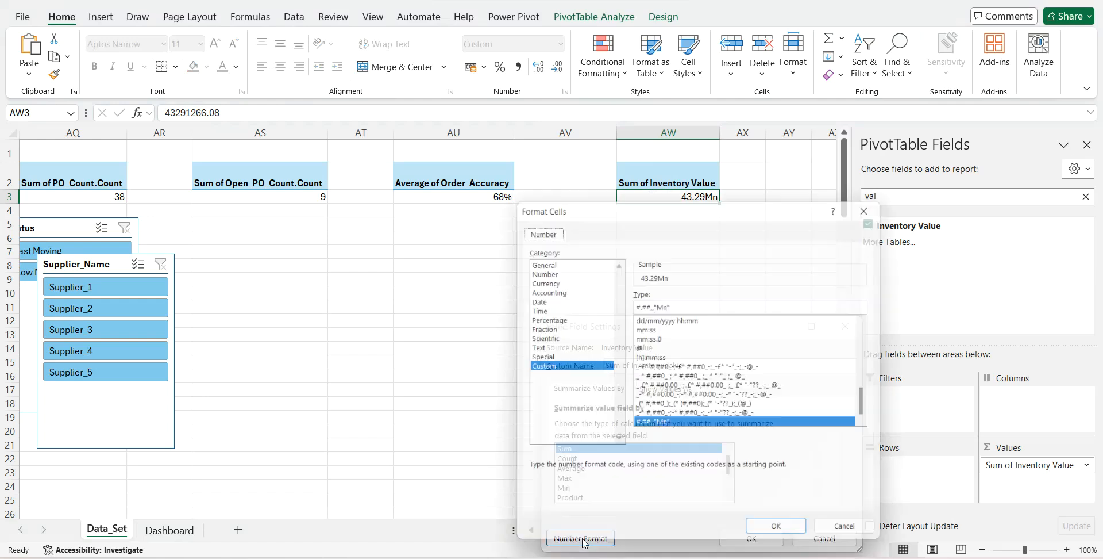
left_click(637, 304)
type("£")
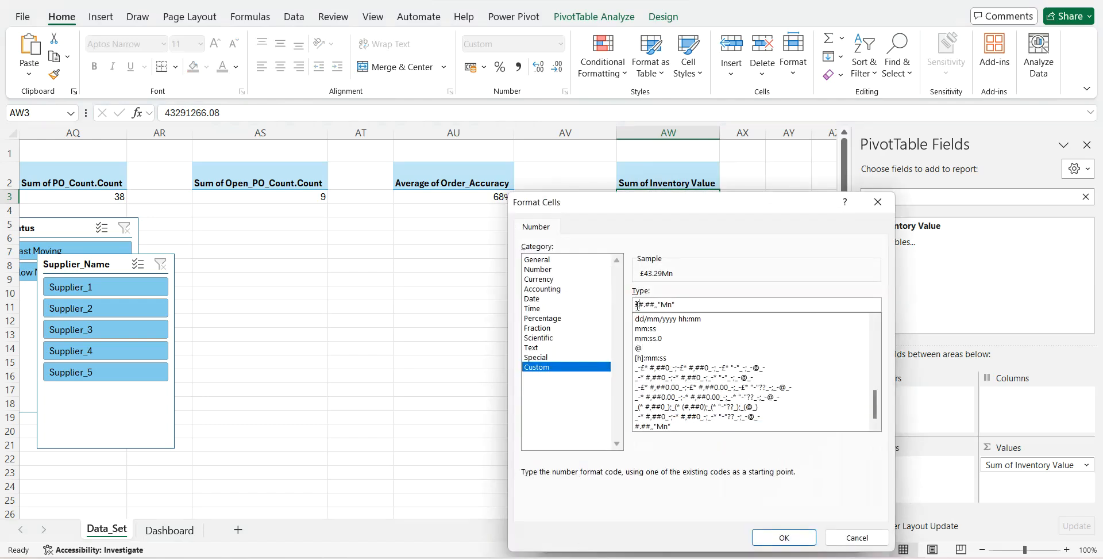
left_click(781, 536)
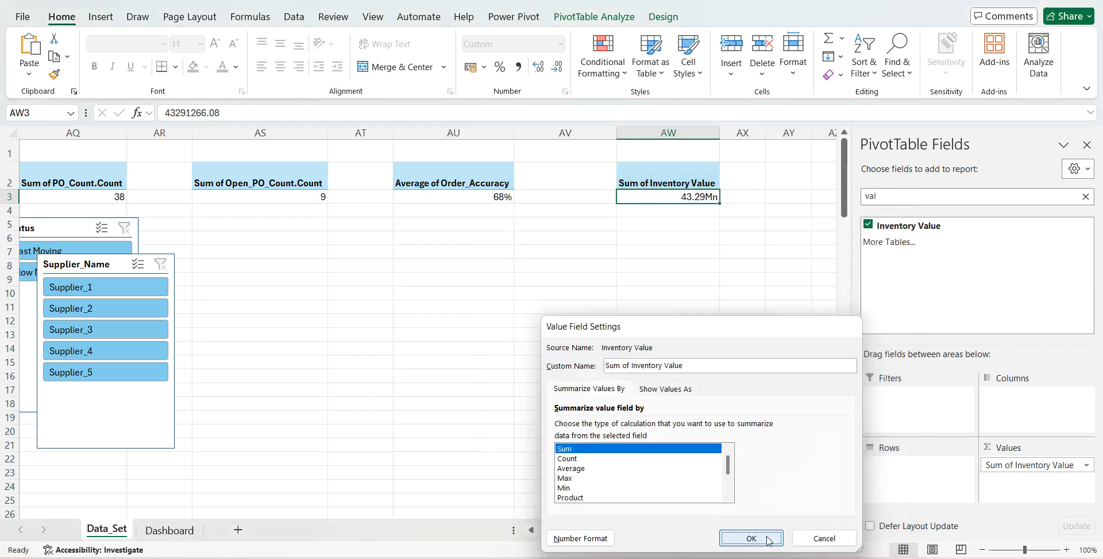
left_click(770, 538)
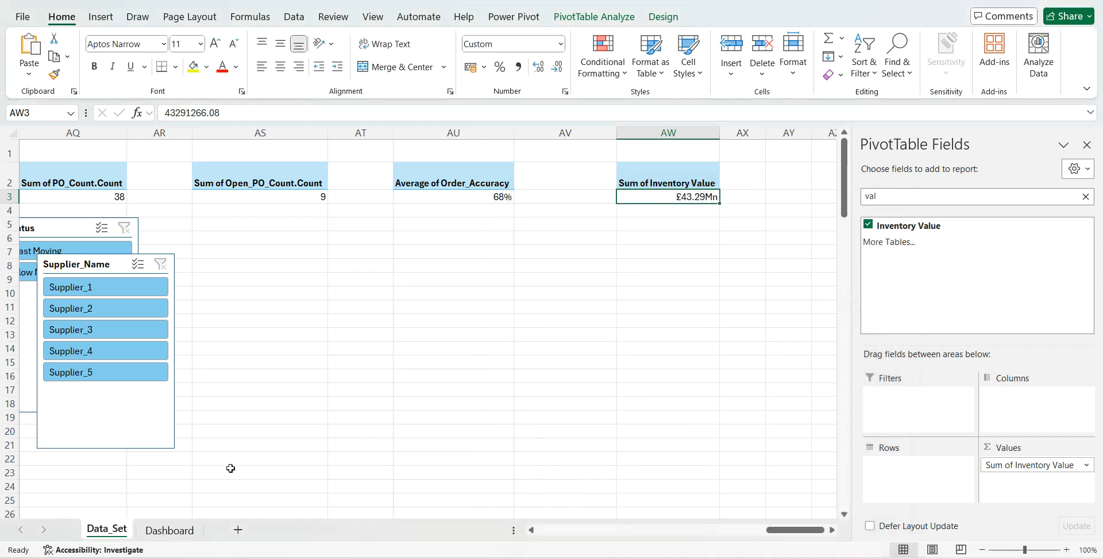
- On the Dashboard sheet, link the number text box under Inventory Value to =Data_Set!AW3
left_click(170, 530)
left_click(235, 113)
key("BackSpace")
key("BackSpace")
type("AW")
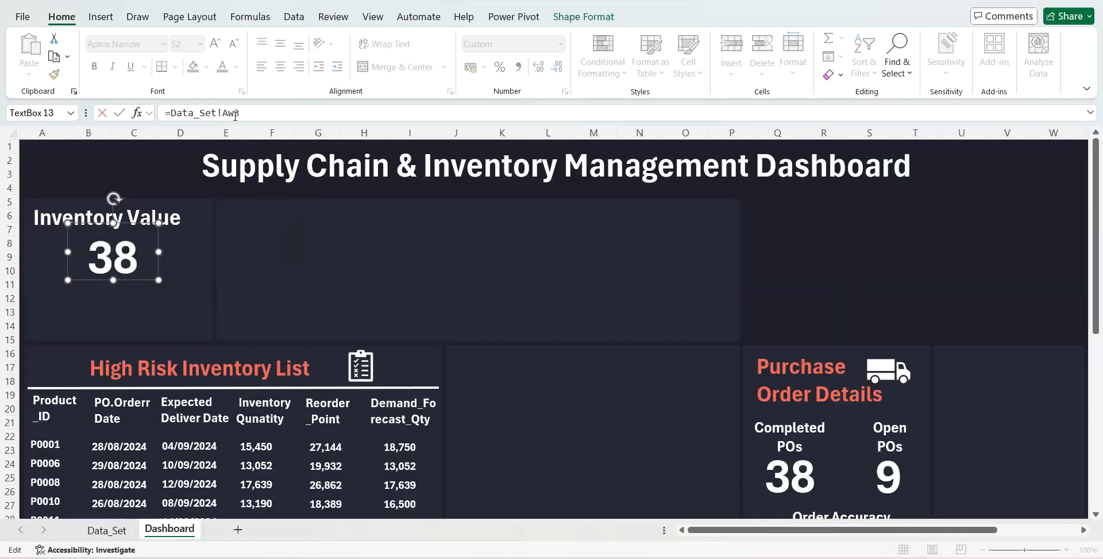
key("Return")
- Format the linked inventory value in bold at font size 36, widen its text box to fit, and align it beneath the heading
left_click(223, 67)
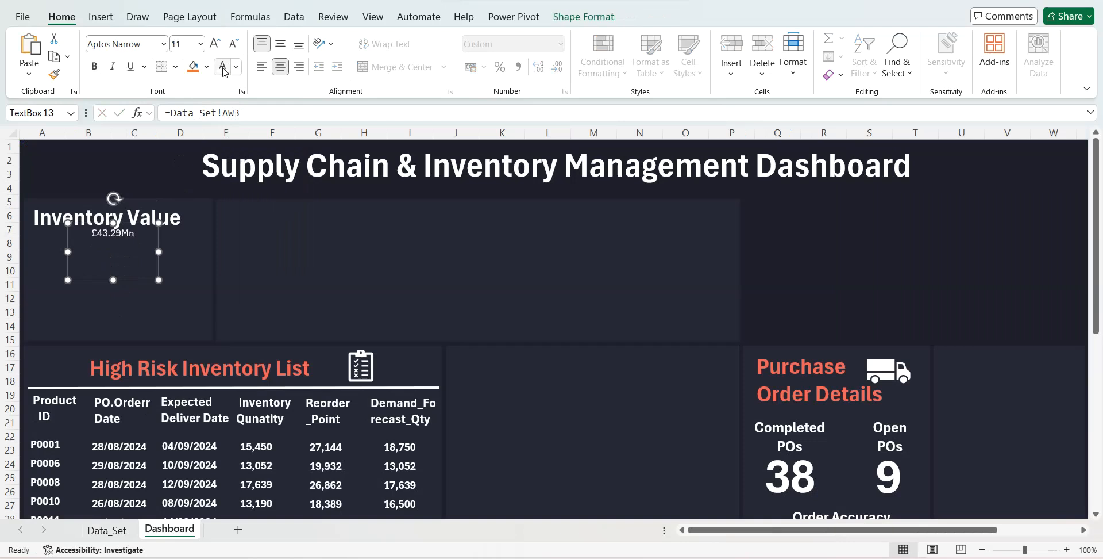
left_click(216, 47)
left_click(216, 47)
left_click(216, 47)
left_click(216, 47)
left_click(216, 47)
left_click(216, 48)
left_click(216, 47)
left_click(217, 47)
left_click_drag(159, 252, 173, 251)
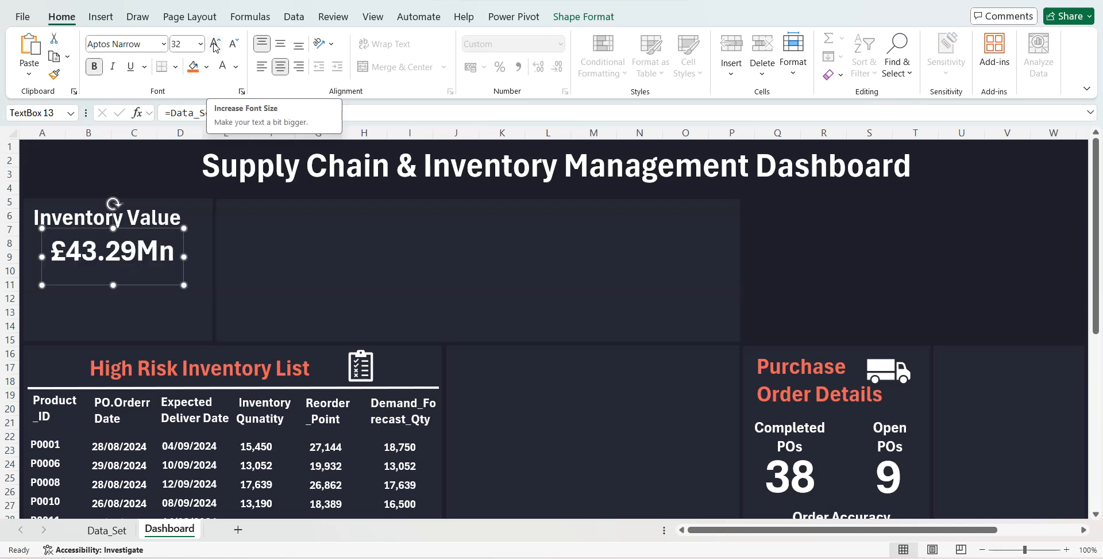
left_click(215, 47)
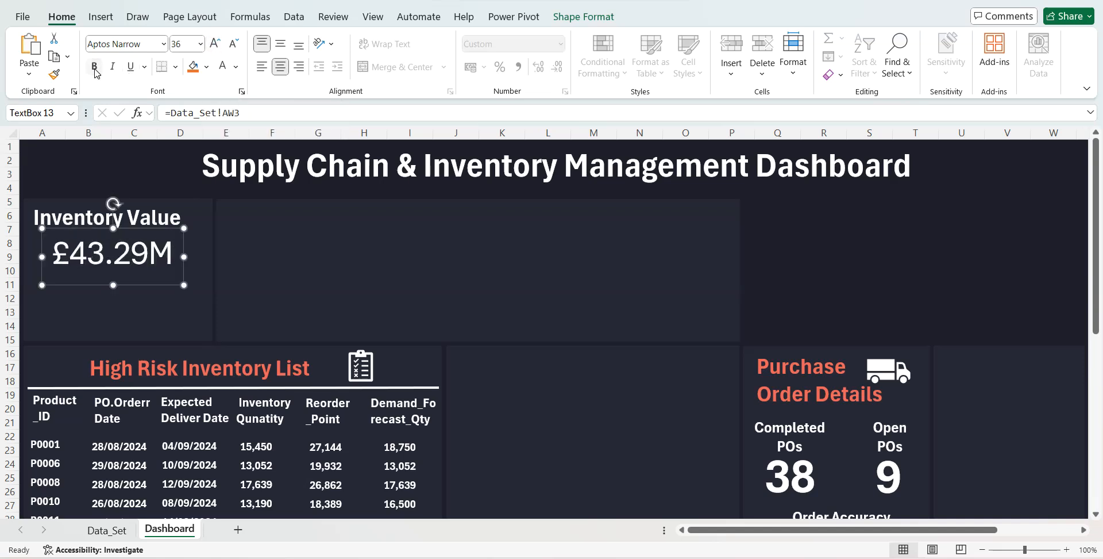
left_click_drag(184, 254, 204, 254)
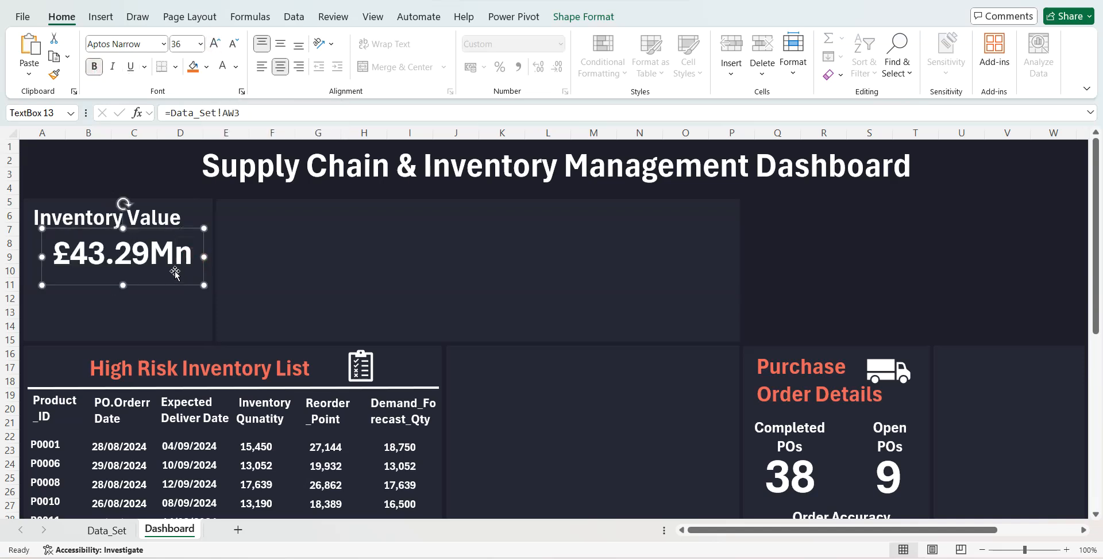
left_click_drag(163, 286, 153, 282)
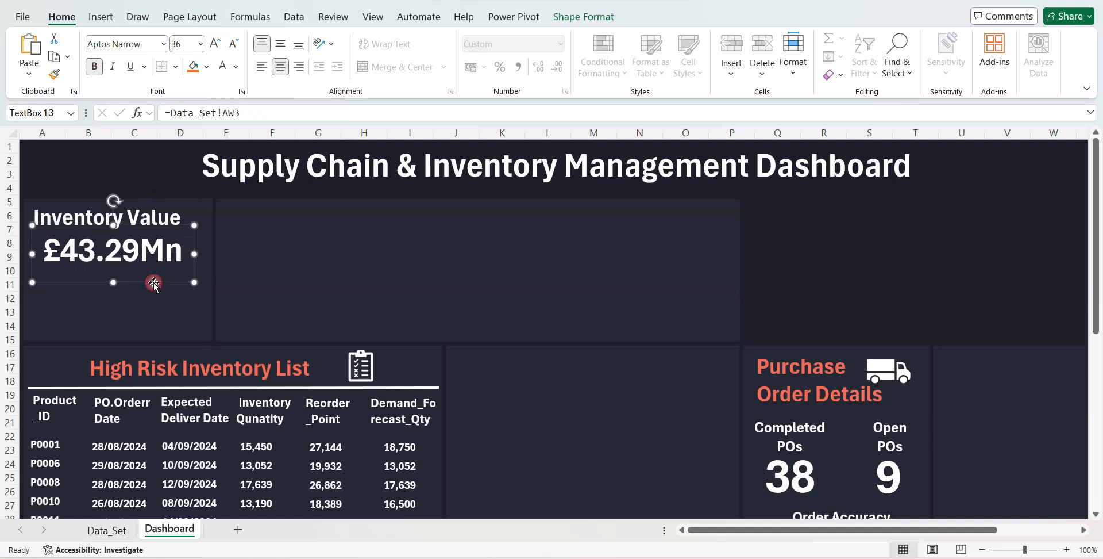
- On the Data_Set sheet, copy the Sum of Inventory Value PivotTable and paste it at AY2
right_click(110, 527)
left_click(756, 310)
scroll(586, 251, "right", 4)
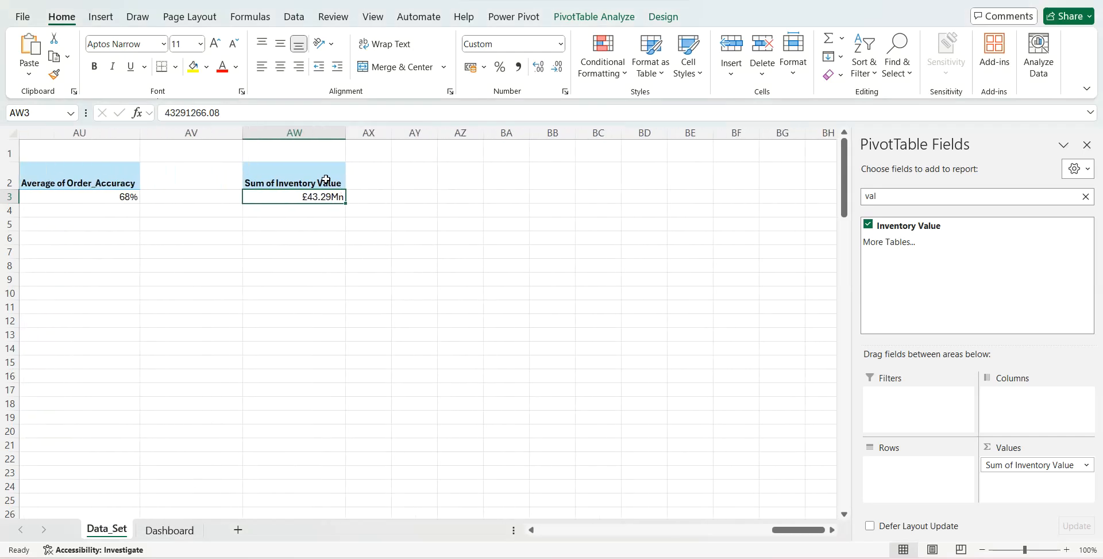
left_click_drag(326, 180, 335, 192)
key("ctrl+c")
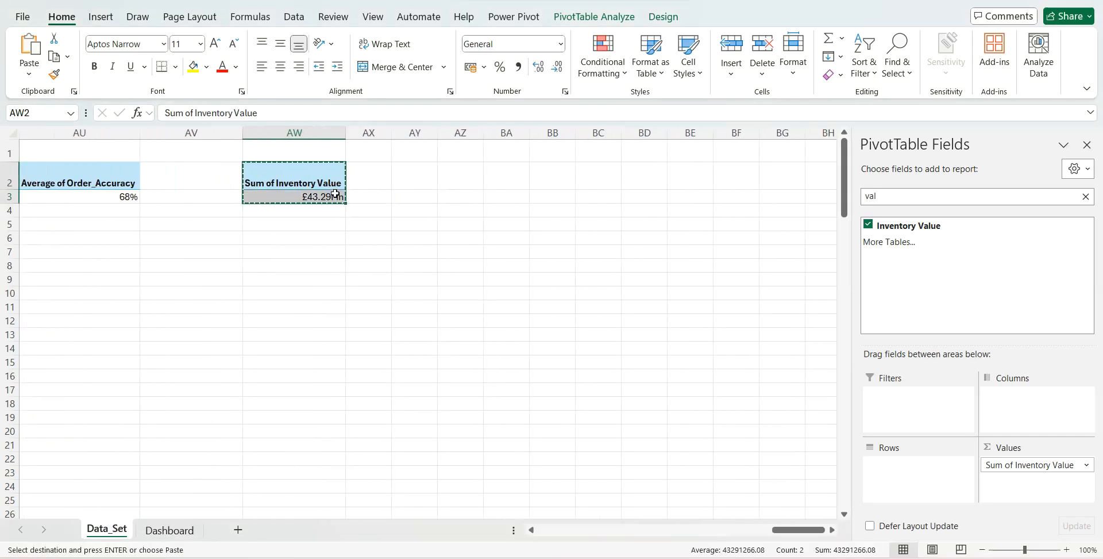
key("Right")
key("Right")
key("ctrl+v")
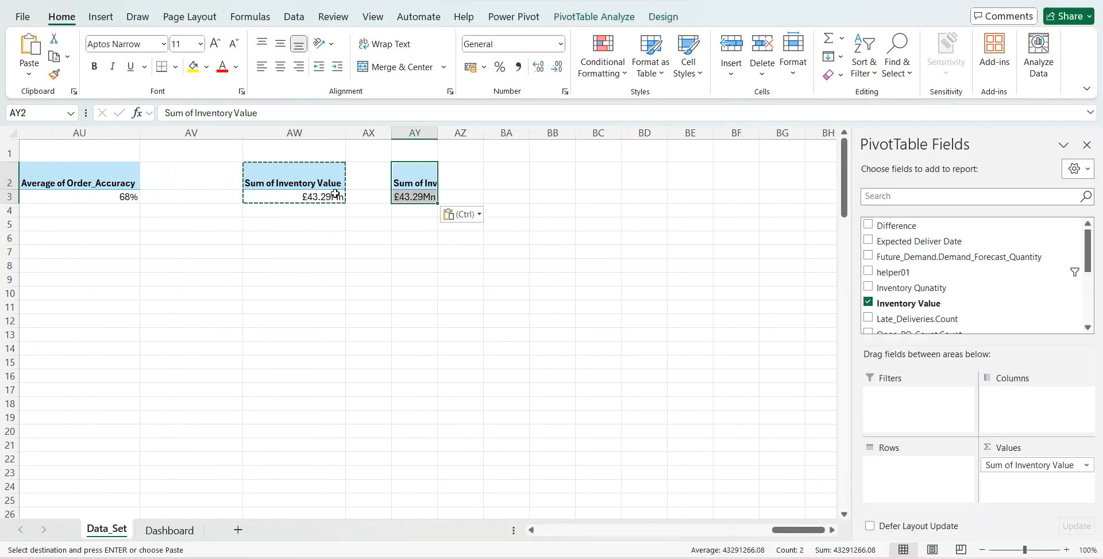
- Break down the inventory value in the PivotTable at AY2 by adding Status to its rows
left_click(407, 195)
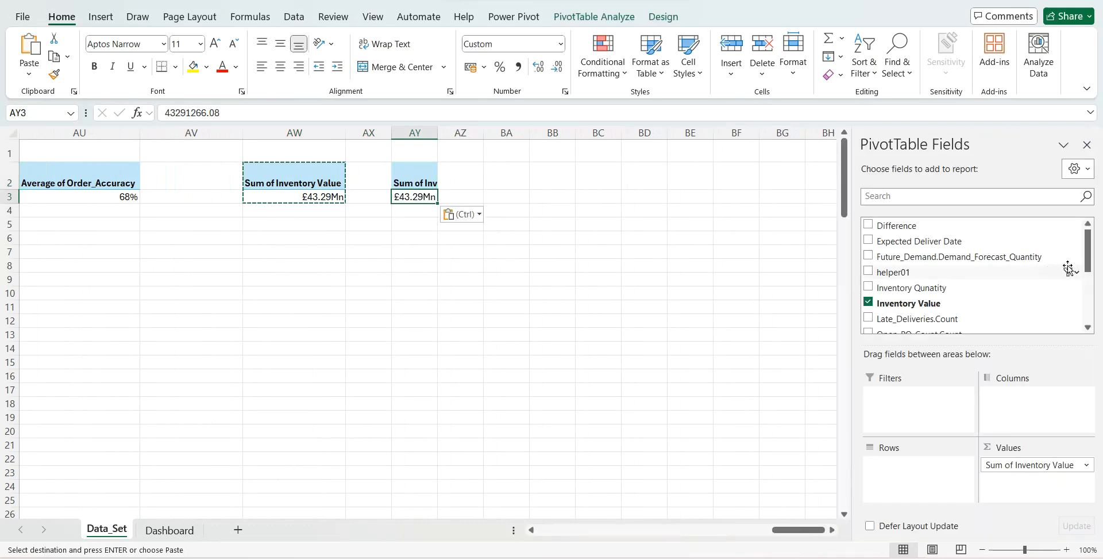
left_click_drag(1088, 269, 1088, 315)
left_click_drag(886, 295, 916, 483)
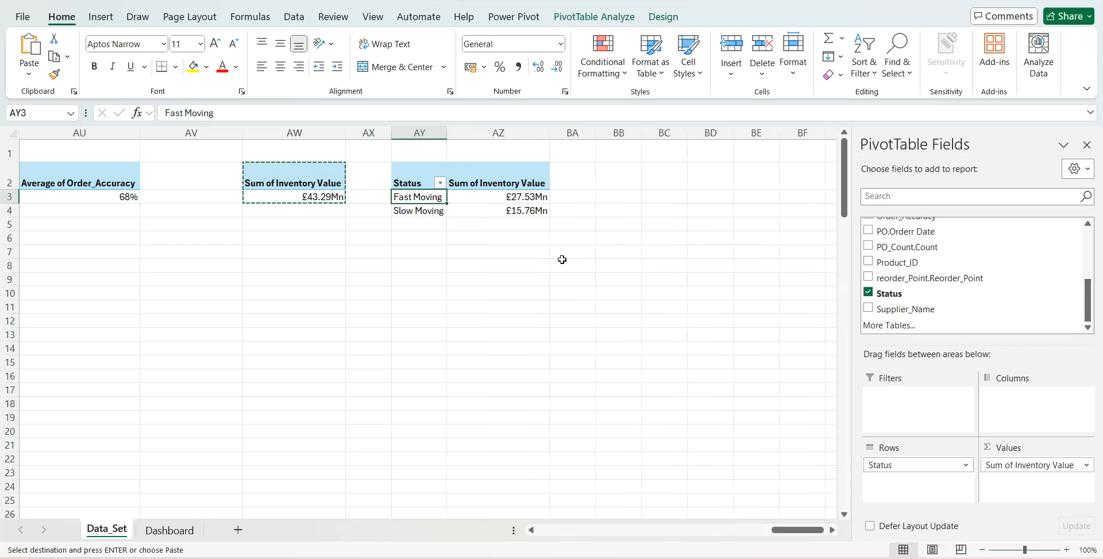
left_click(570, 23)
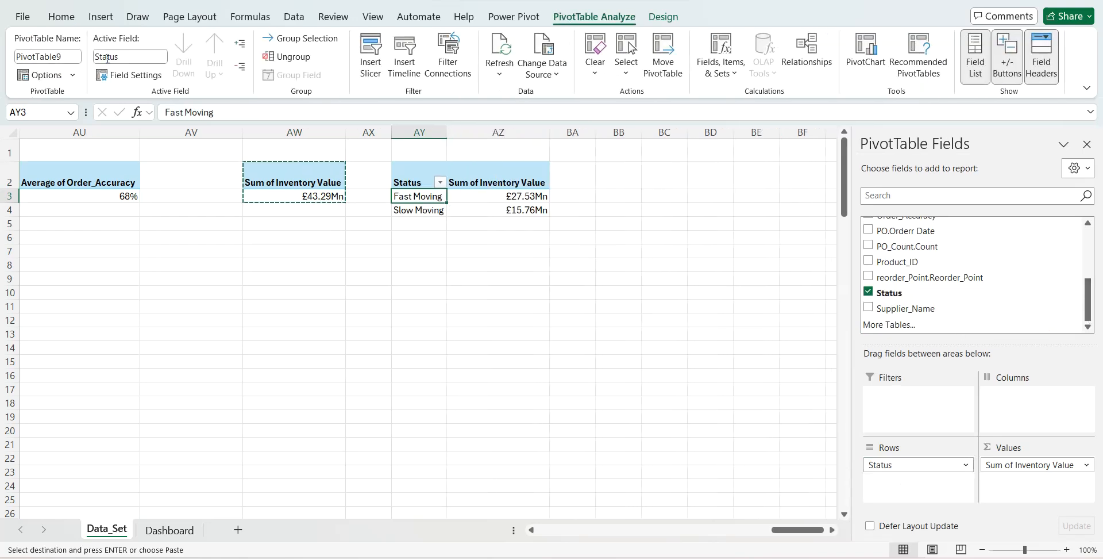
- Disconnect the Supplier_Name slicer from PivotTable9 in its report connections
scroll(143, 303, "left", 6)
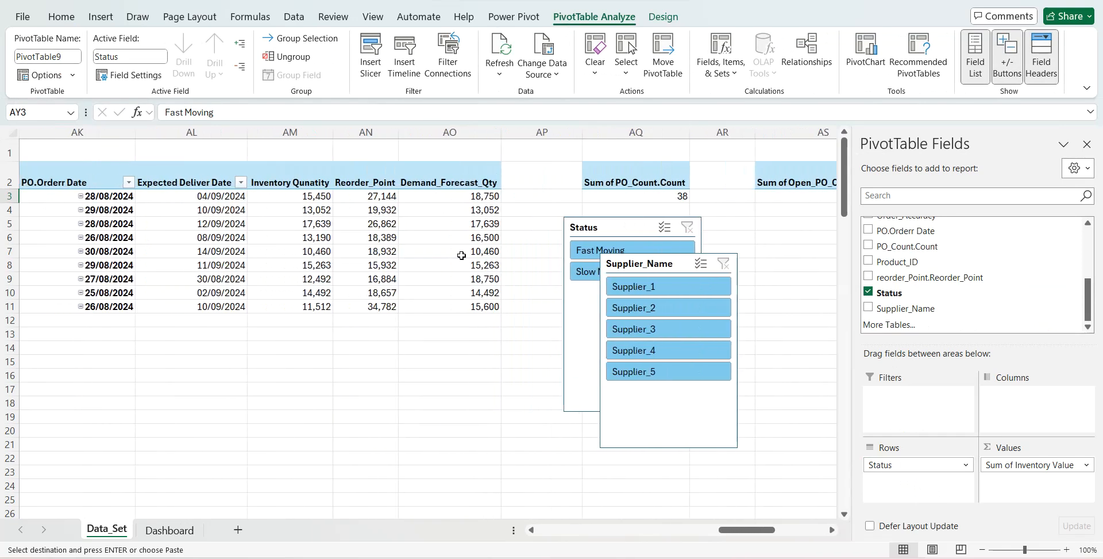
left_click(624, 259)
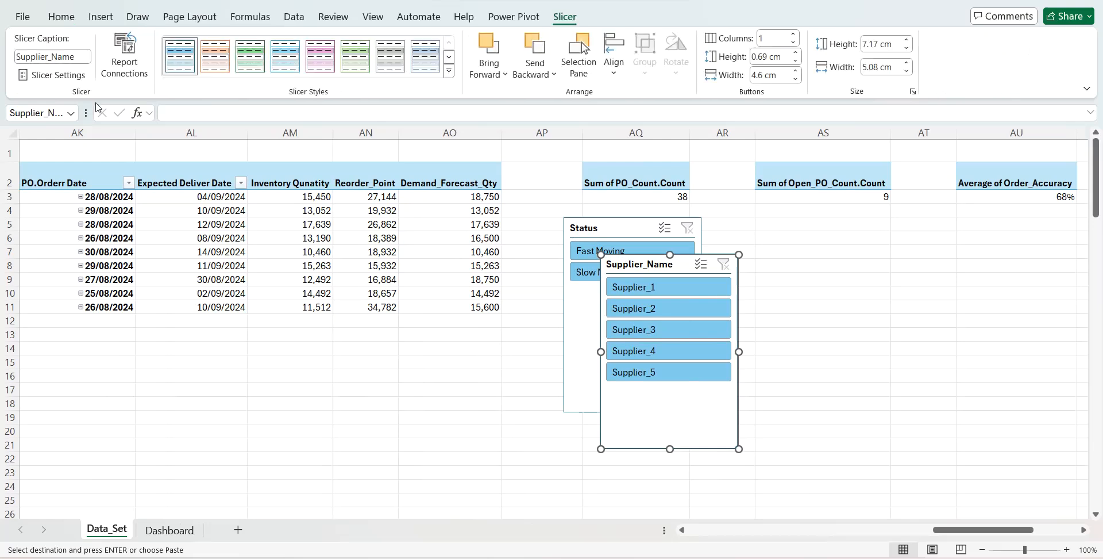
left_click(124, 55)
left_click_drag(787, 326, 787, 352)
left_click(558, 357)
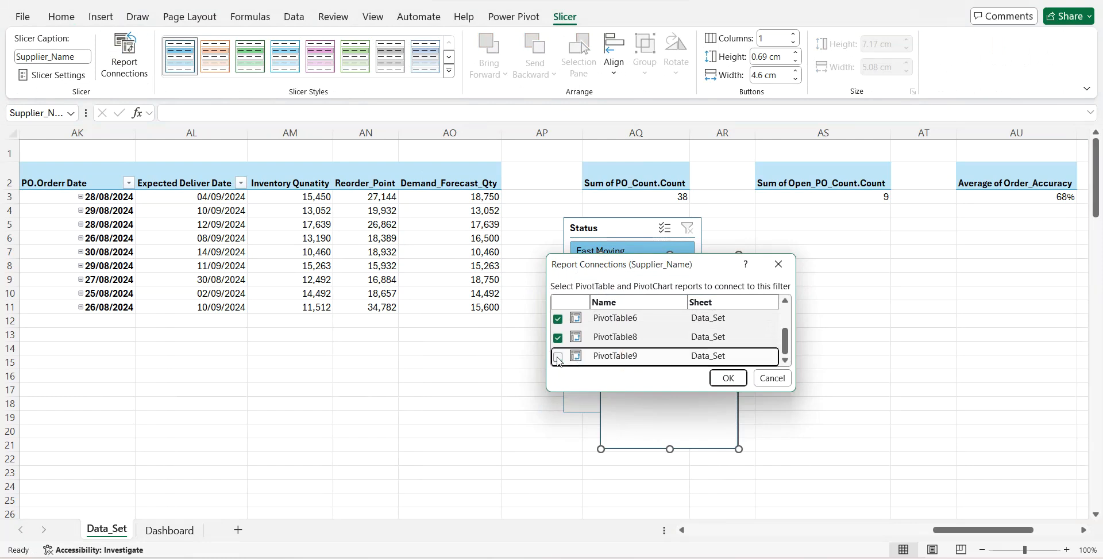
left_click(726, 377)
- Disconnect the Status slicer from PivotTable9 in its report connections
left_click(619, 228)
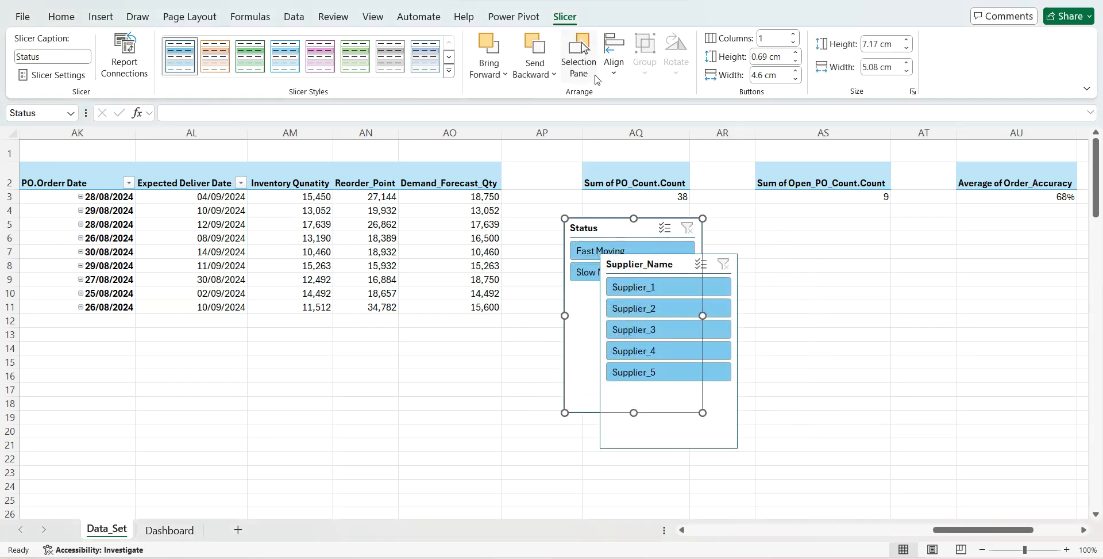
left_click(124, 54)
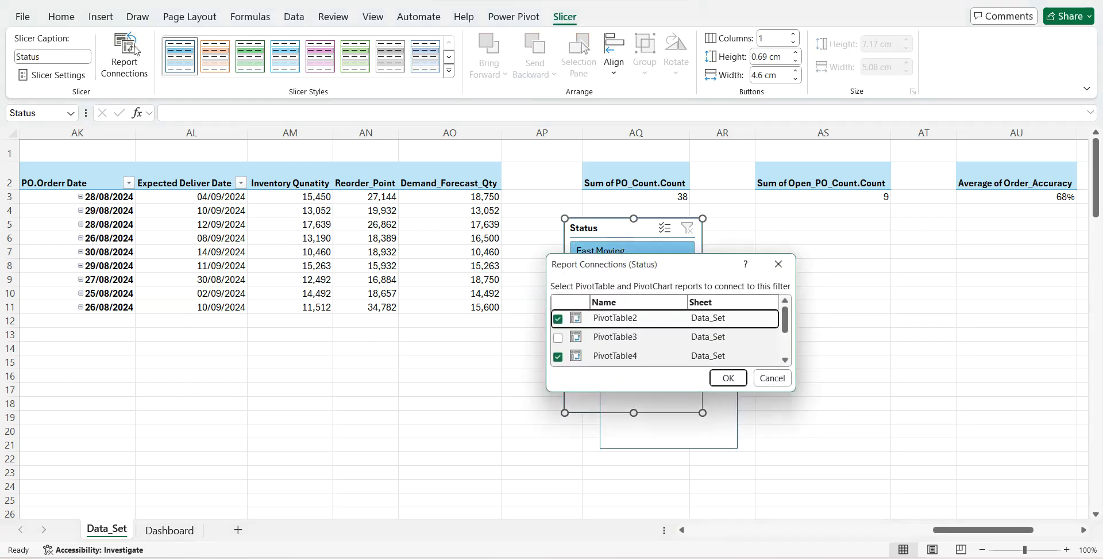
left_click_drag(786, 323, 786, 355)
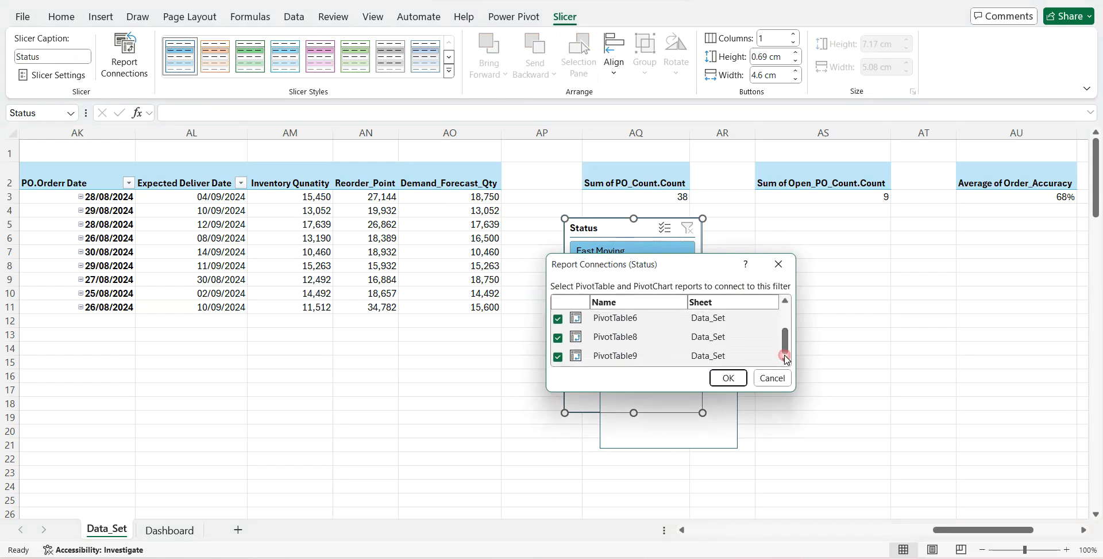
left_click(576, 354)
left_click(726, 378)
- In BA4, calculate the slow-moving share of the total inventory value with =AZ4/AZ5
scroll(740, 245, "right", 2)
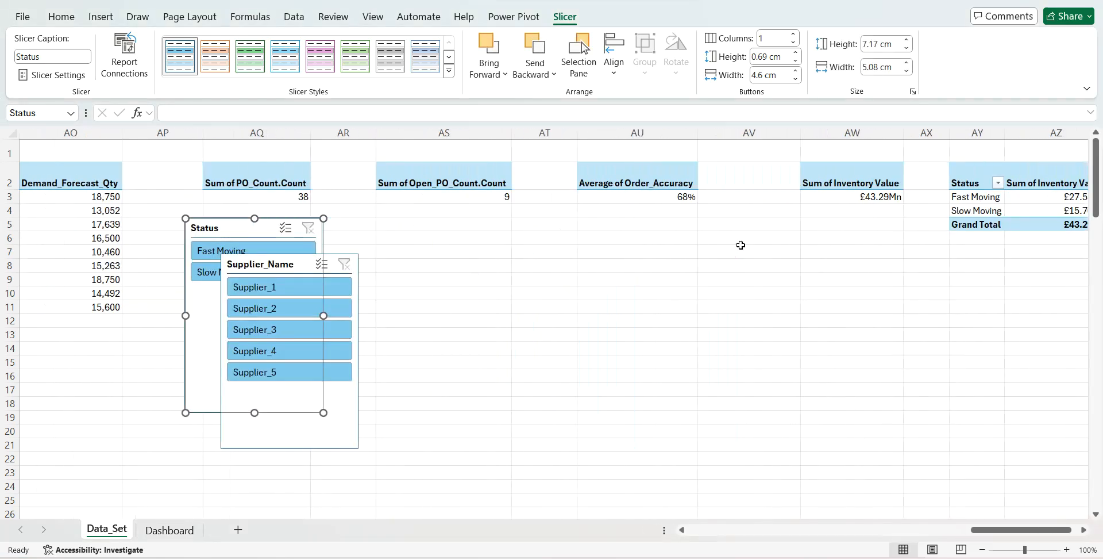
scroll(741, 244, "right", 2)
left_click(768, 211)
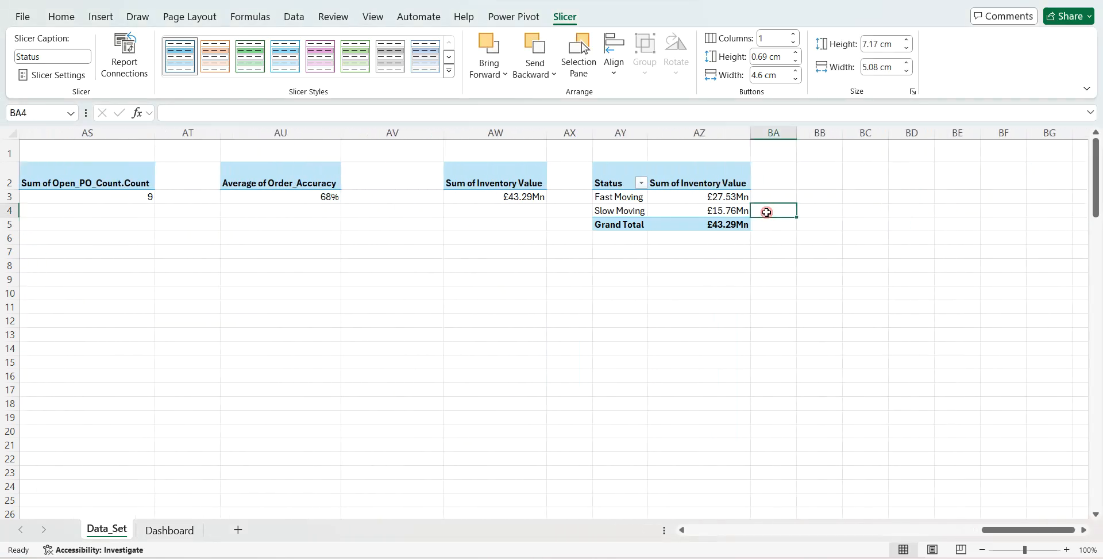
type("=AZ4")
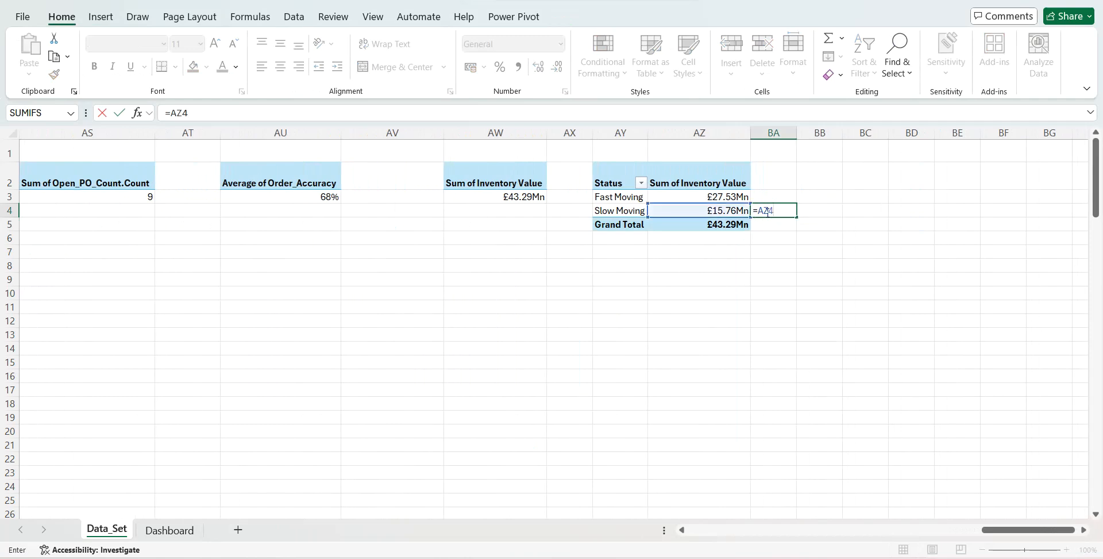
type("/AZ5")
key("Return")
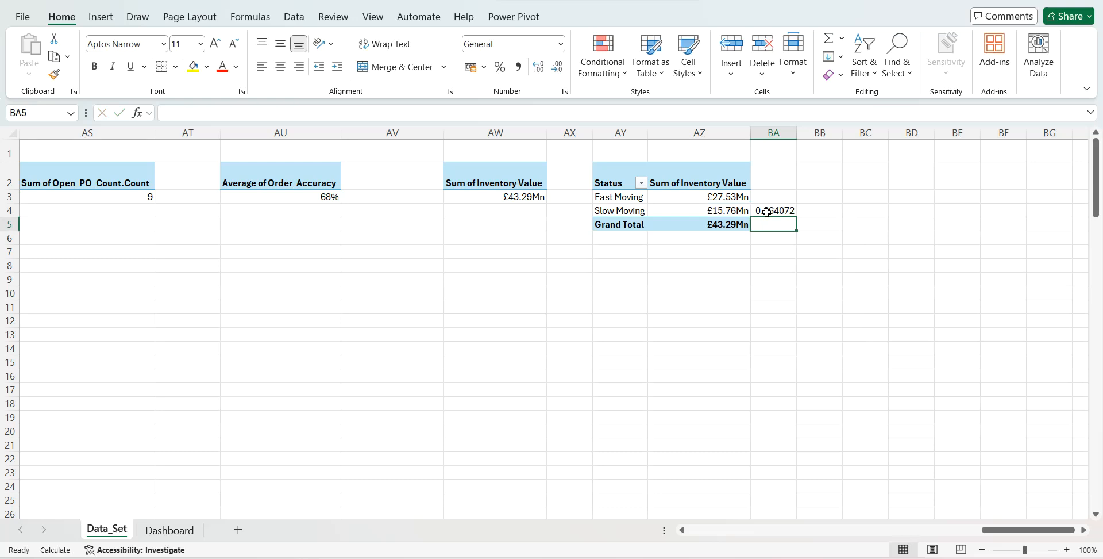
- In BA5, build the text formula ="This inventory includes"&" "&BA4&"%"&" "&"of slove moving inventory value"
type("=\"This in")
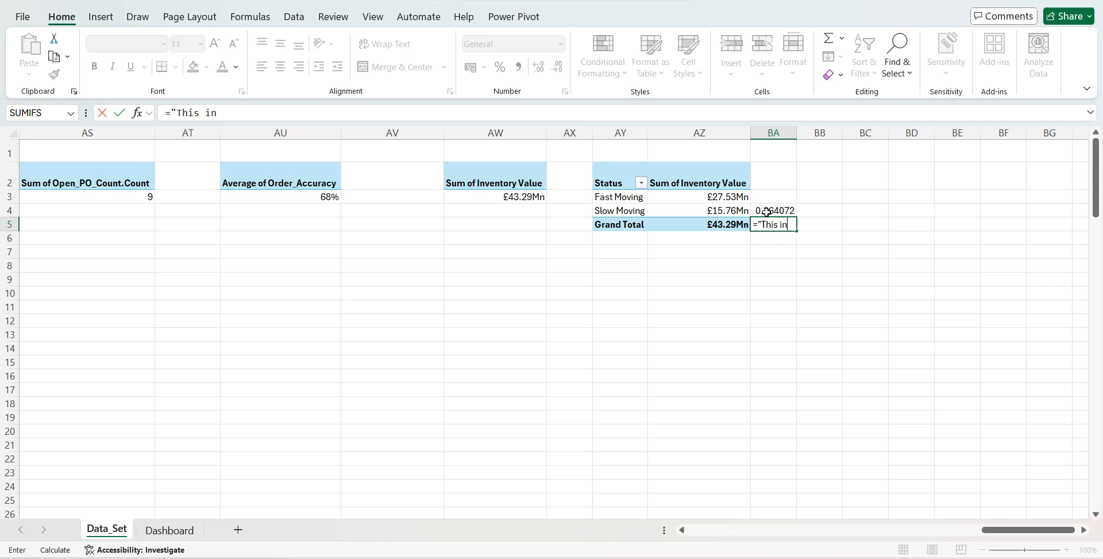
type("ventory includes")
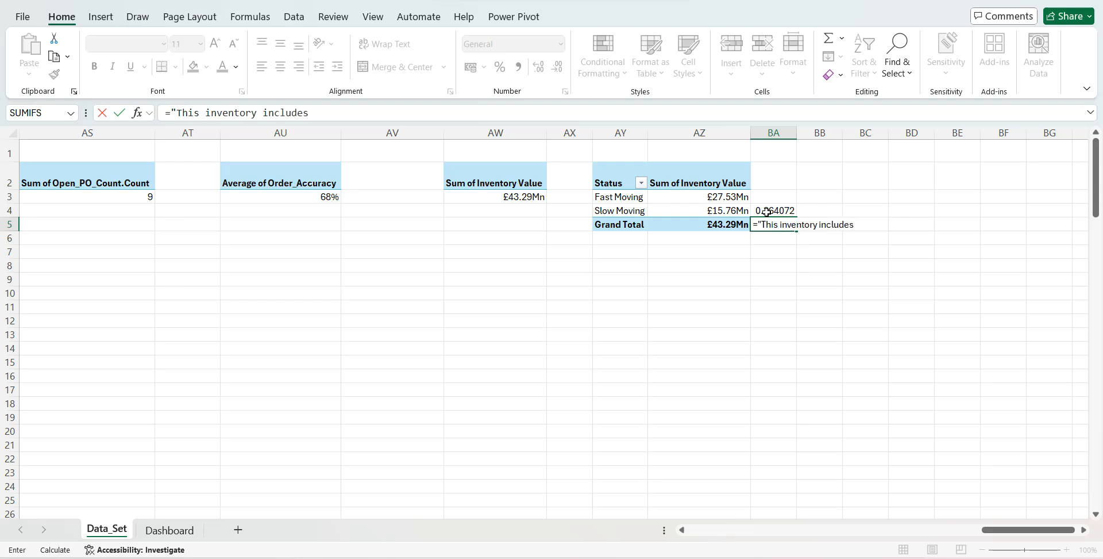
type("\"&\" \"&")
left_click(767, 211)
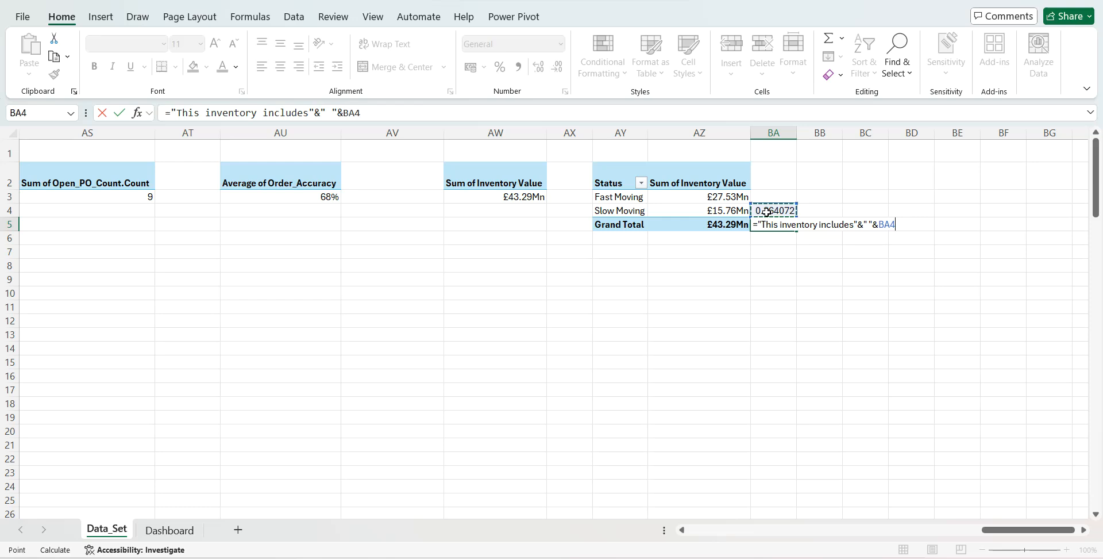
type("&\"%\"&\" \"&\"of")
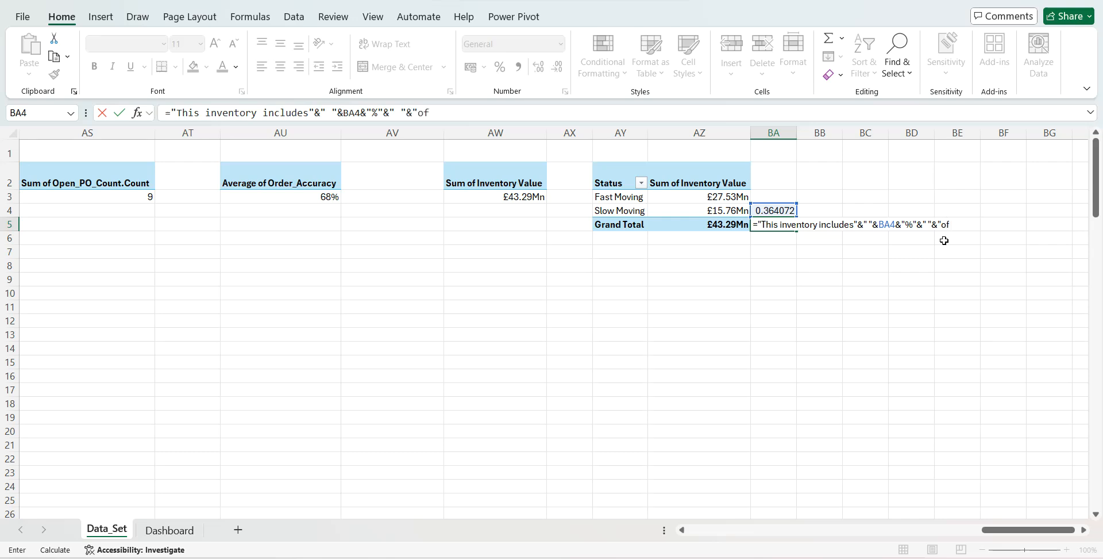
type(" slove moving inventory Va")
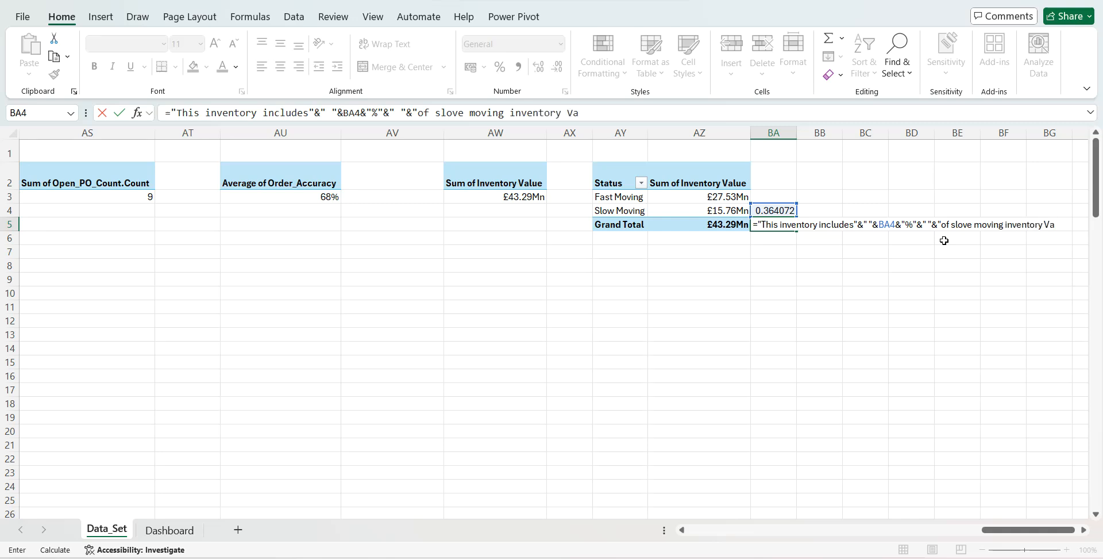
key("BackSpace")
key("BackSpace")
key("BackSpace")
type("value")
- Change the opening word of the sentence in the BA5 formula to "The" and commit the formula
left_click(777, 226)
key("BackSpace")
key("BackSpace")
type("e")
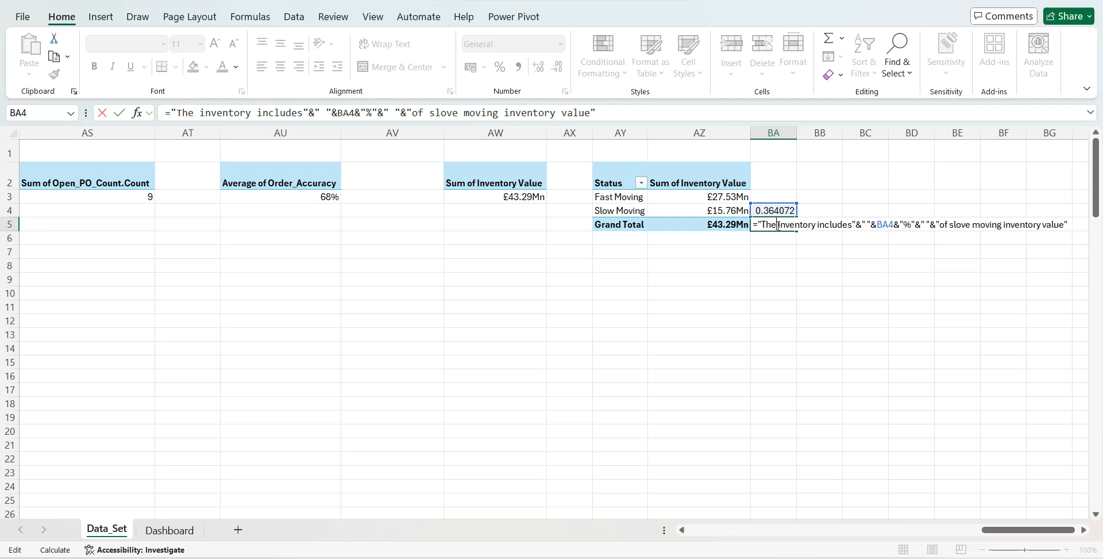
key("Return")
- Round the slow-moving share in BA4 to four decimals with =ROUND(AZ4/AZ5,4)
left_click(776, 225)
key("Up")
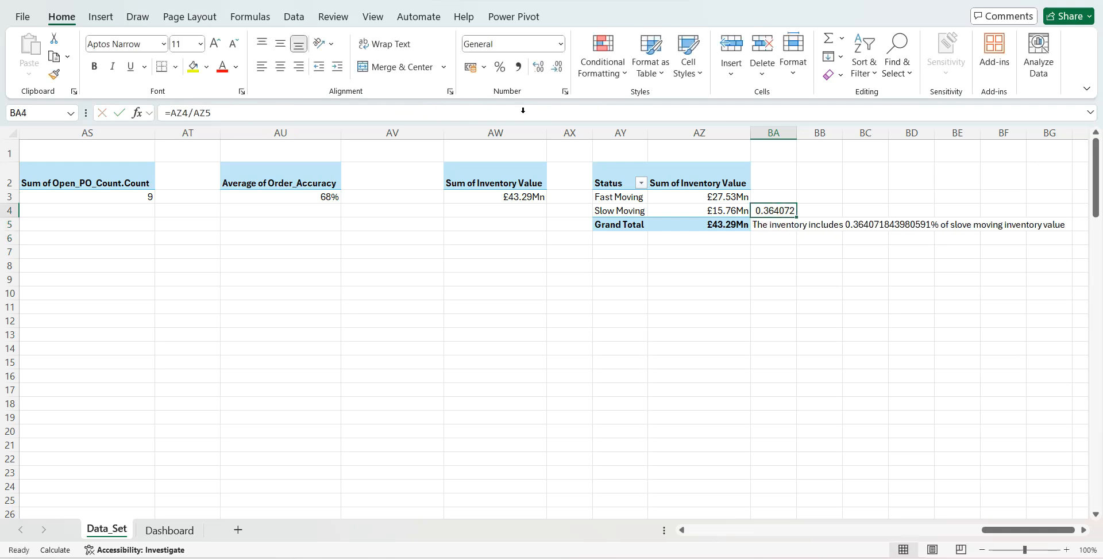
left_click(173, 114)
type("Ro")
type("u")
key("Tab")
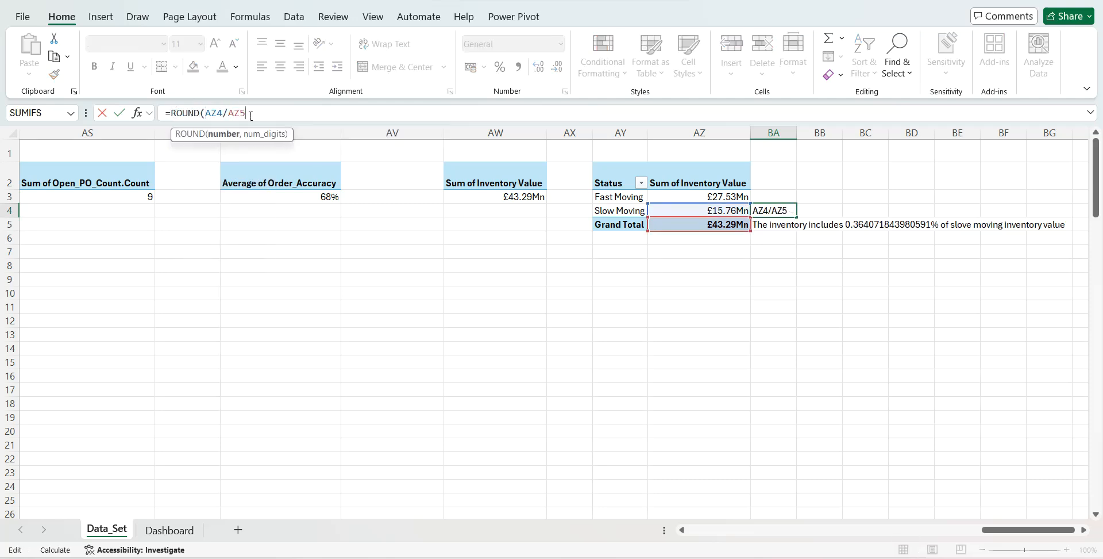
type(",4)")
key("Return")
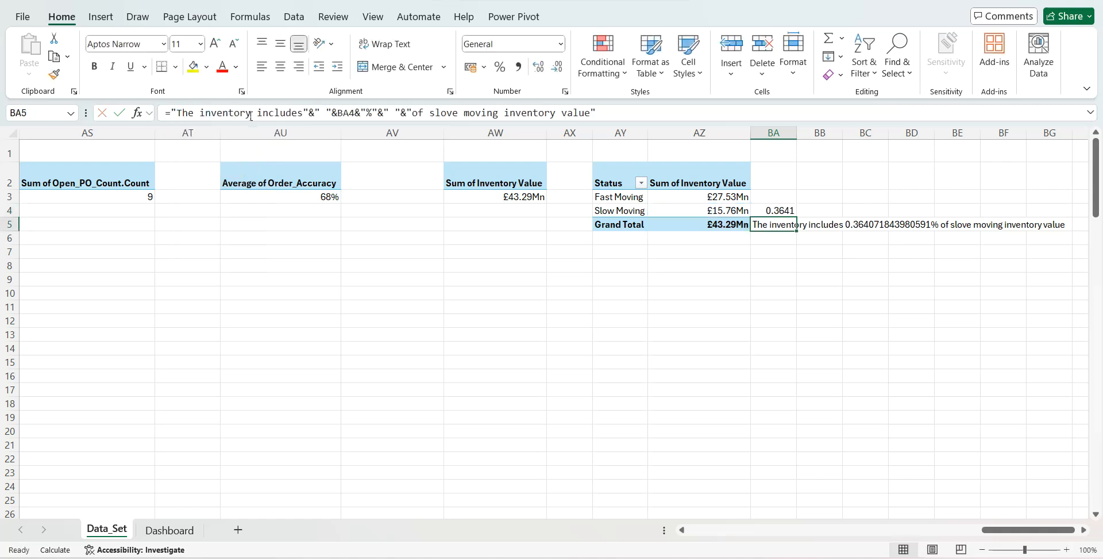
- Multiply the BA4 reference in the BA5 text formula by 100 to express the share as a percentage
key("Up")
key("Down")
left_click(357, 112)
type("*100")
key("Return")
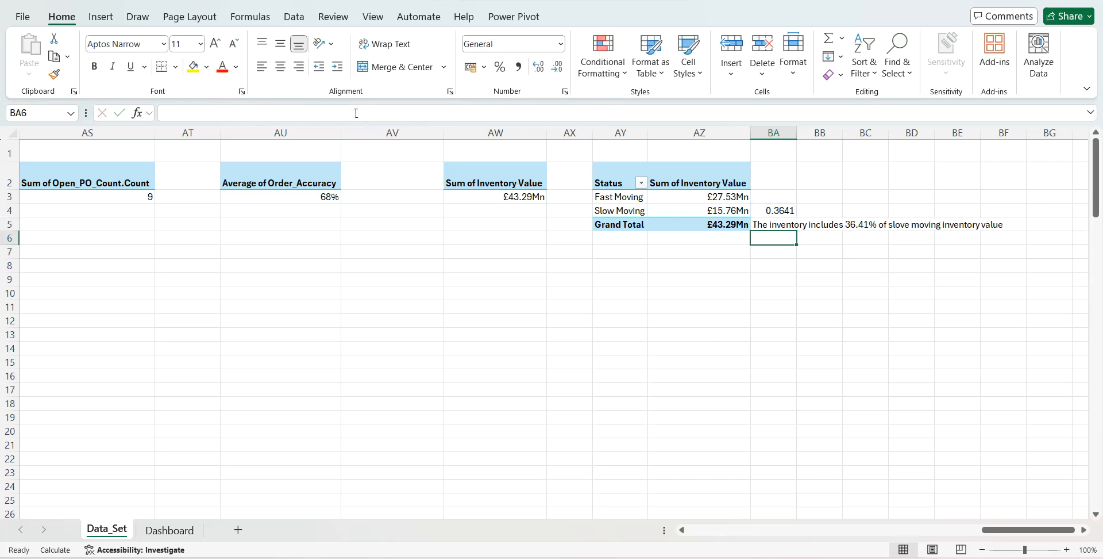
- On the Dashboard sheet, copy the linked inventory value text box and place the copy directly beneath it
left_click(171, 529)
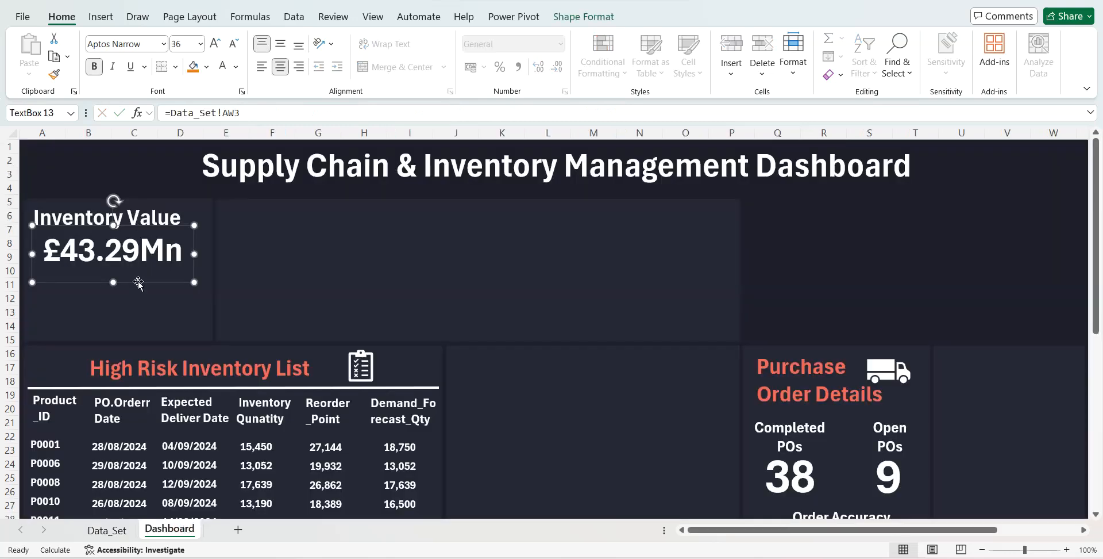
key("ctrl+c")
key("ctrl+v")
left_click_drag(140, 293, 127, 320)
- Try to point the copied text box's link at cell BA5 on the Data_Set sheet
double_click(229, 112)
key("BackSpace")
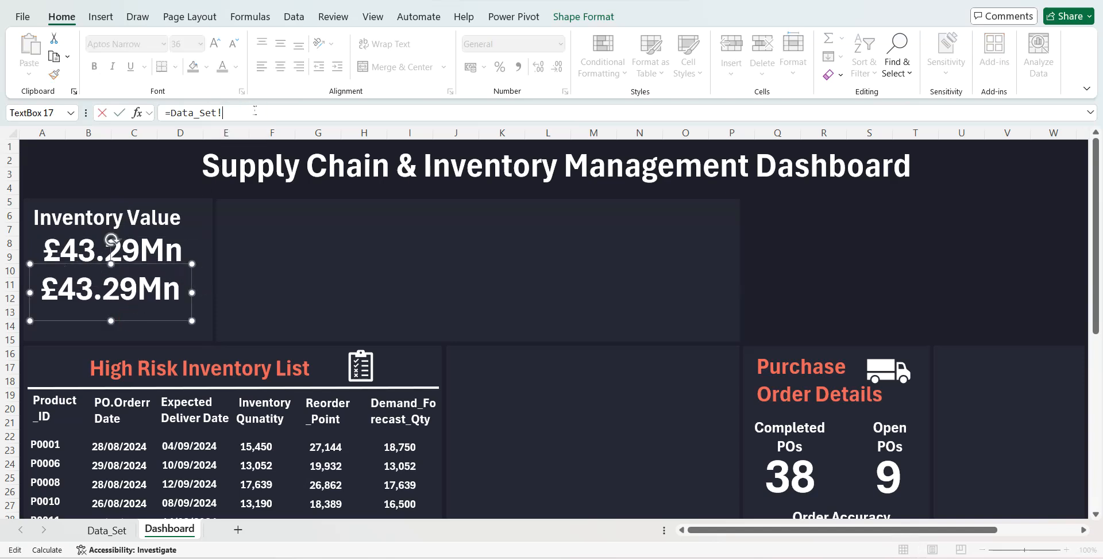
left_click(104, 529)
left_click(825, 224)
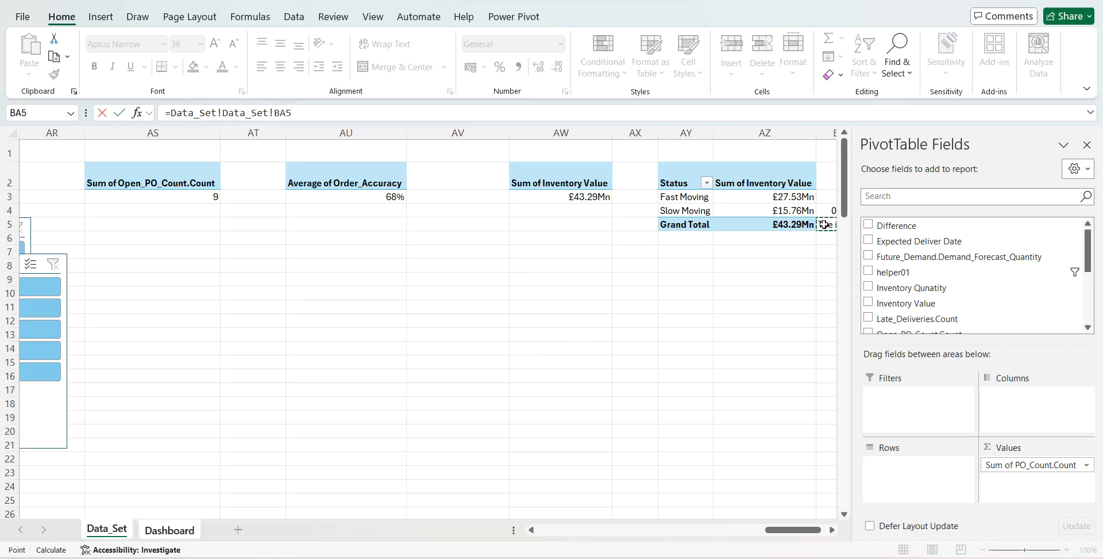
key("Return")
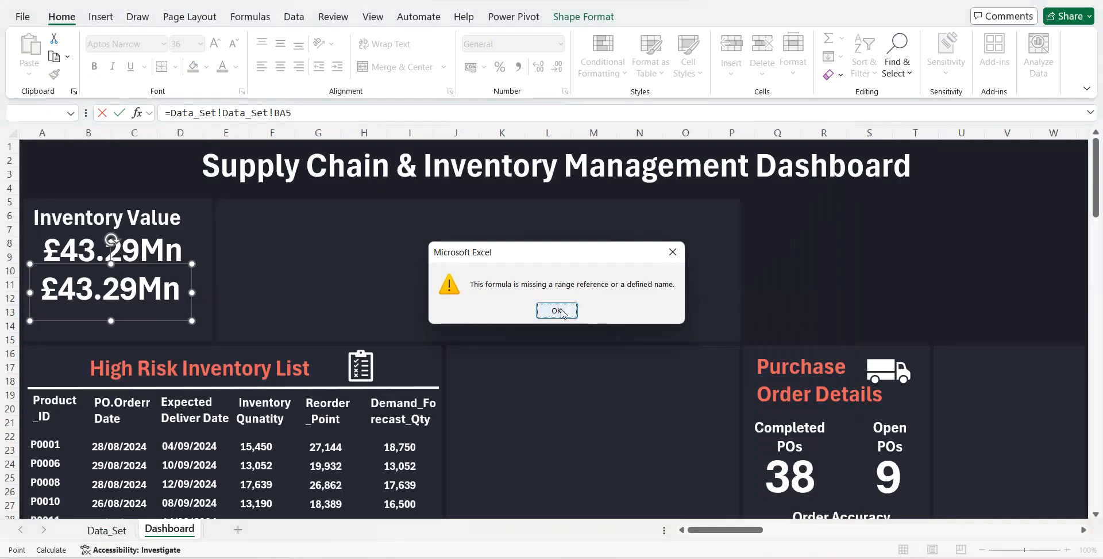
- Clear the faulty cell reference and link the copied text box to =Data_Set!BA5
left_click(558, 311)
left_click_drag(290, 113, 173, 113)
key("BackSpace")
left_click(107, 529)
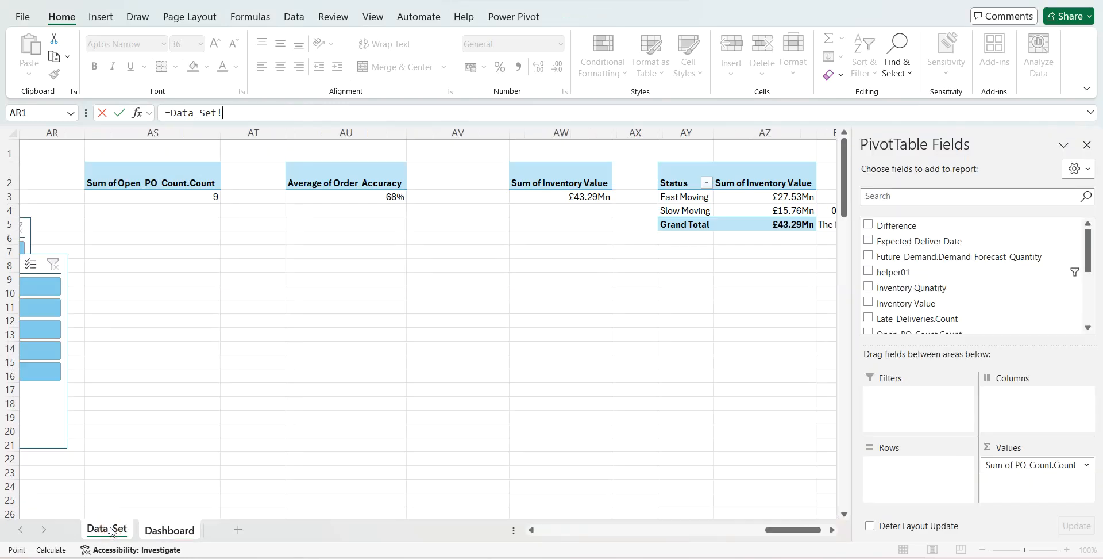
scroll(615, 359, "right", 3)
left_click(357, 227)
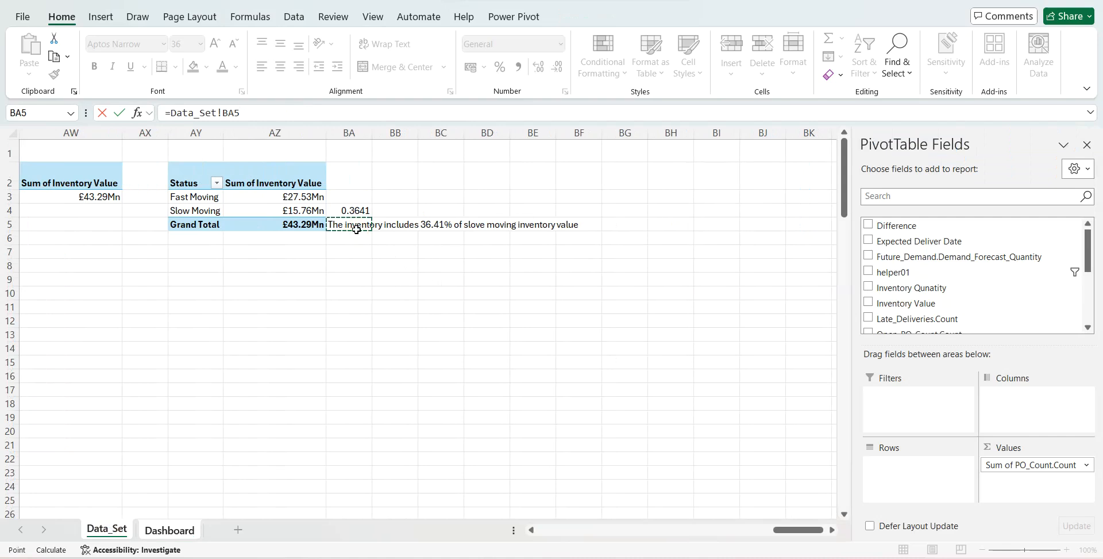
key("Return")
- Move the linked slow-moving sentence slightly lower and format it in white at font size 14
left_click_drag(163, 320, 162, 327)
left_click(223, 66)
left_click(214, 45)
left_click(214, 45)
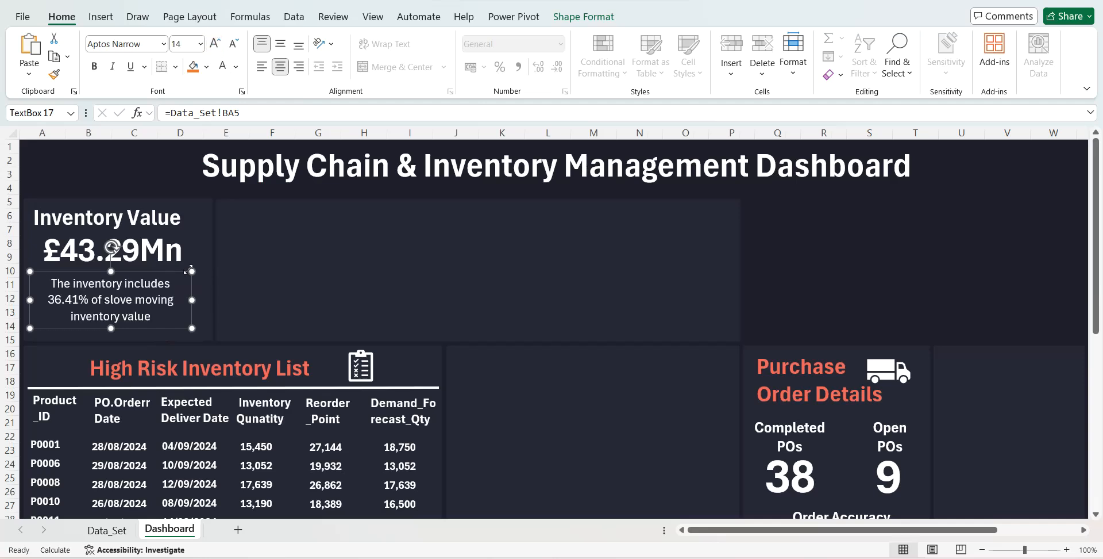
- Duplicate the Inventory Value heading and place the copy near the upper edge of the wide panel beside it
left_click(151, 164)
left_click(136, 217)
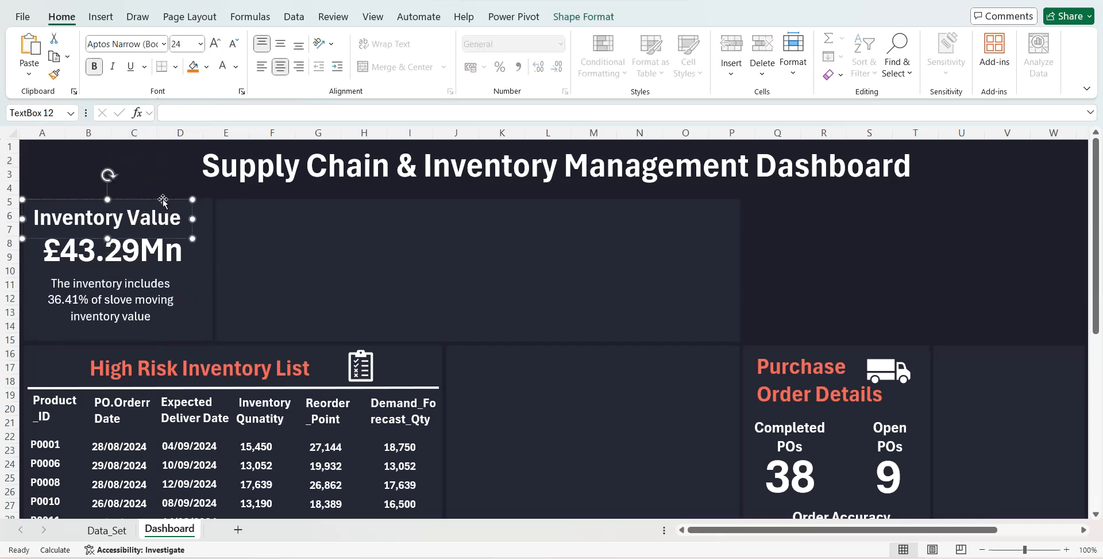
key("ctrl+d")
left_click_drag(180, 212, 261, 228)
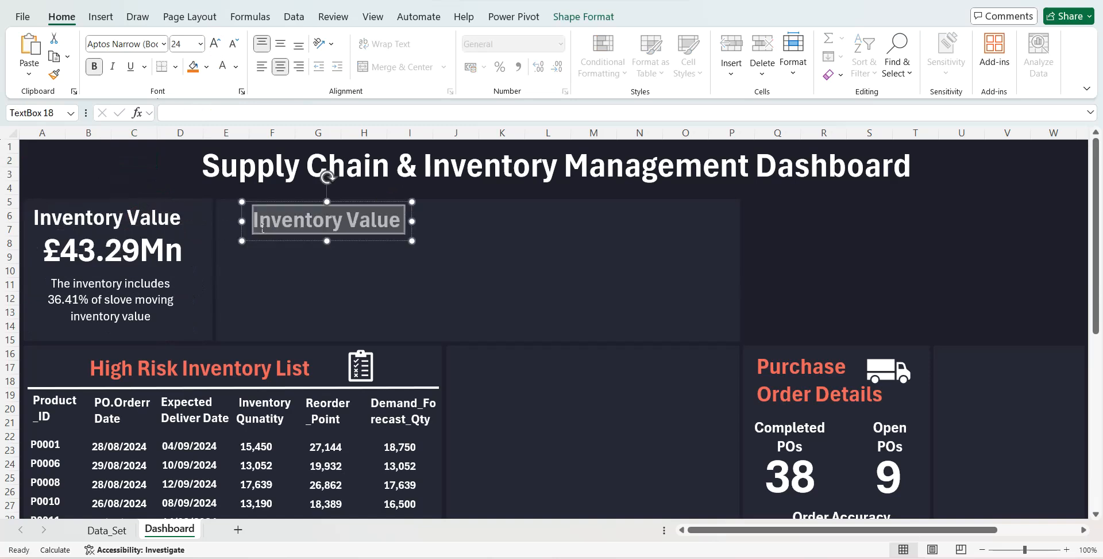
- Change the duplicated heading's text to "Snapshot onInventory" and widen its text box so it fits on one line
type("Sb")
key("BackSpace")
type("na")
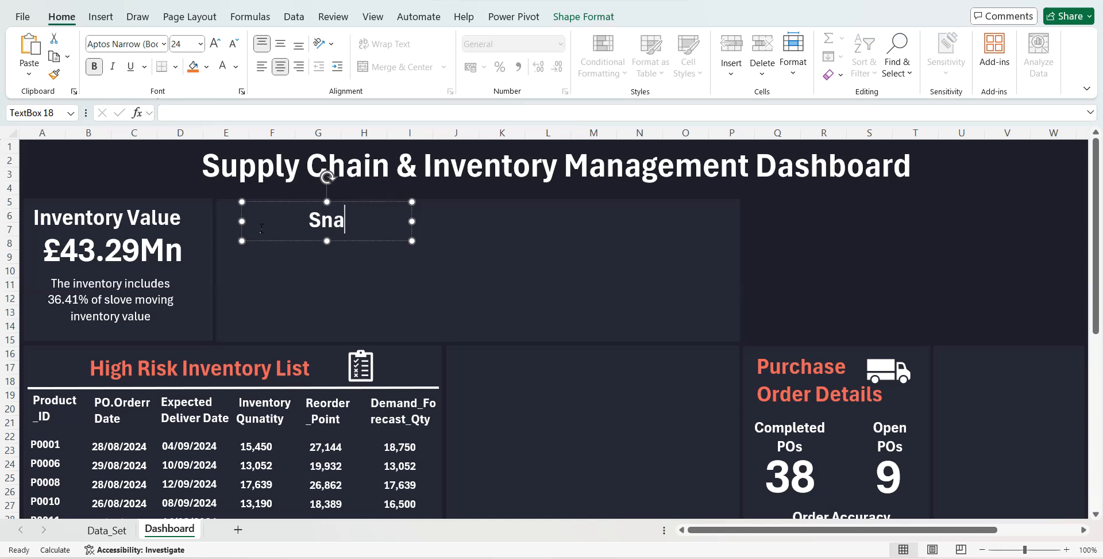
type("pshot")
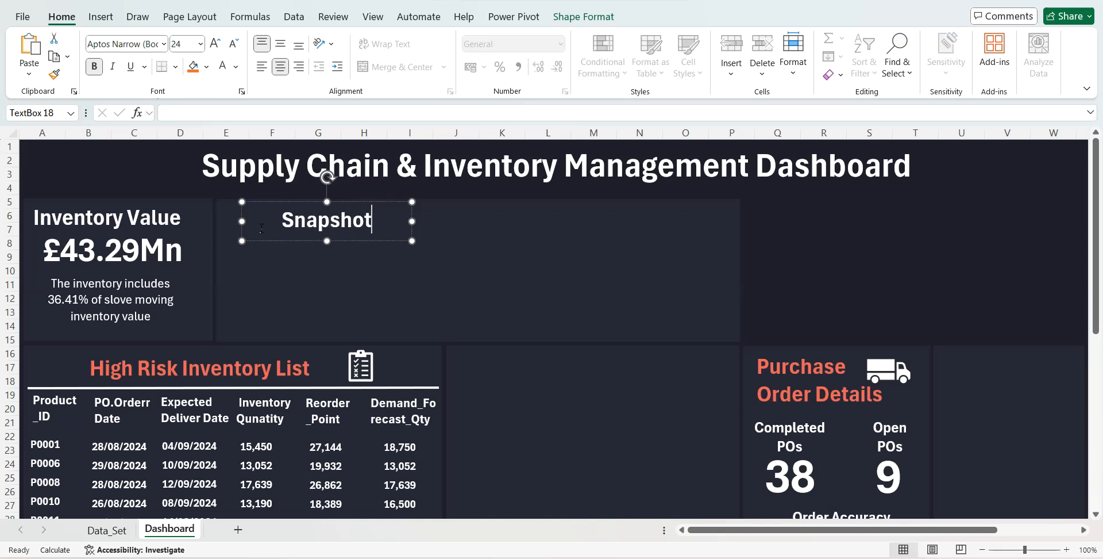
type(" in")
key("BackSpace")
key("BackSpace")
type("onInven")
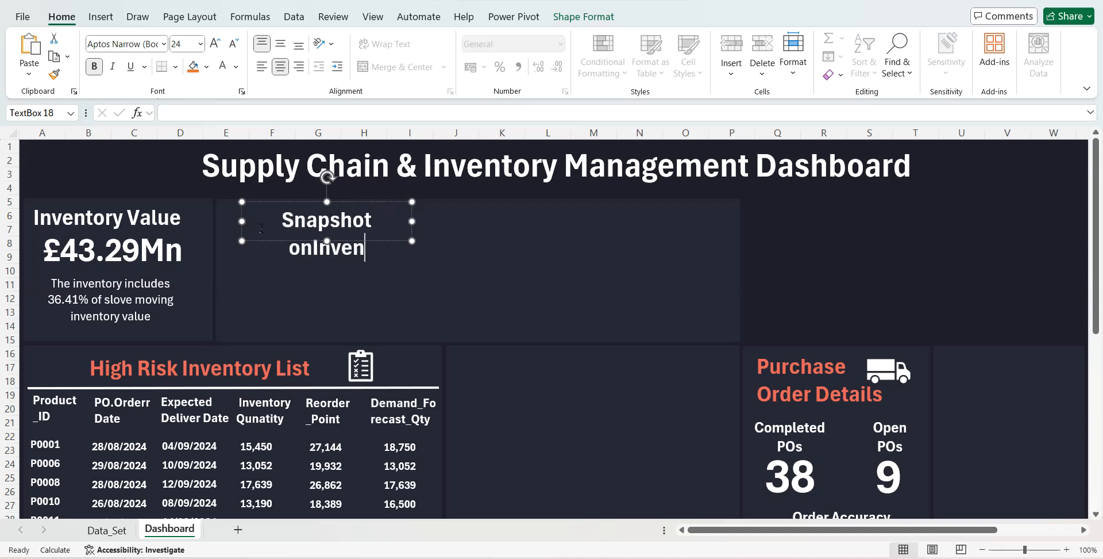
type("tory")
left_click_drag(409, 220, 500, 220)
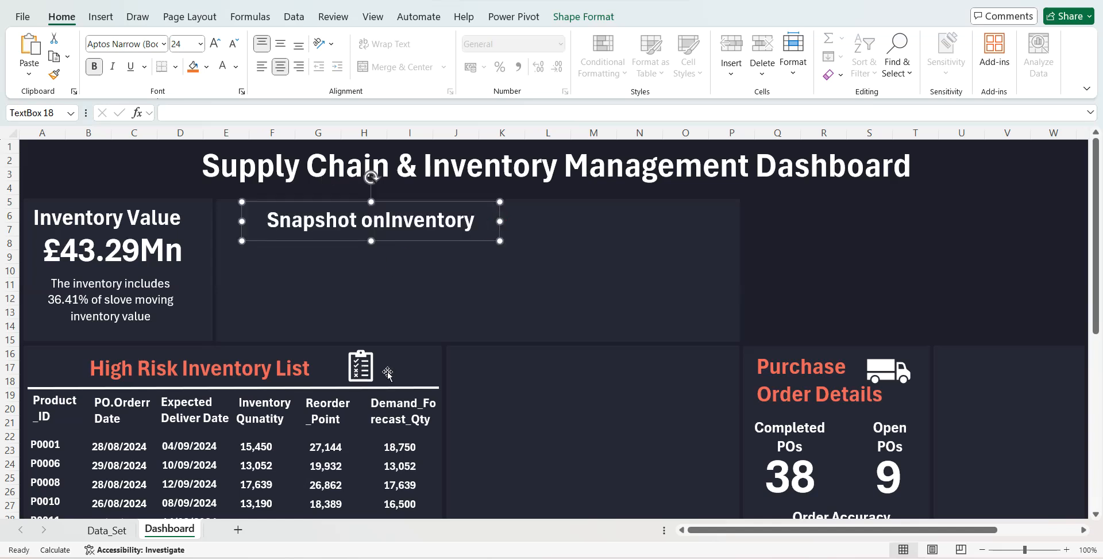
- Duplicate the Completed POs label, place the copy below the snapshot heading, and change its text to "Number of Inventory Items"
left_click(781, 426)
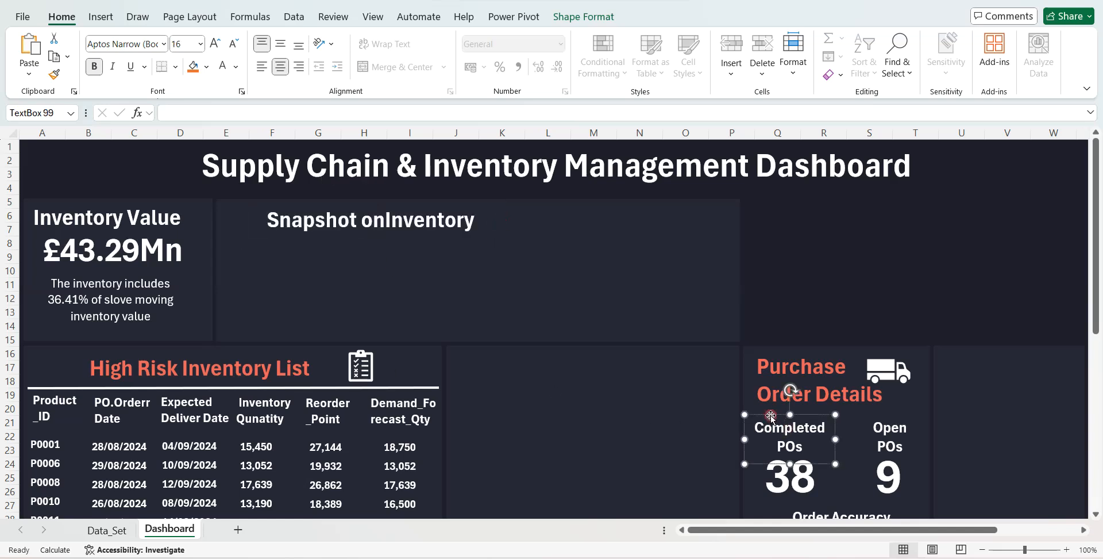
key("ctrl+d")
left_click_drag(833, 428, 295, 246)
triple_click(271, 281)
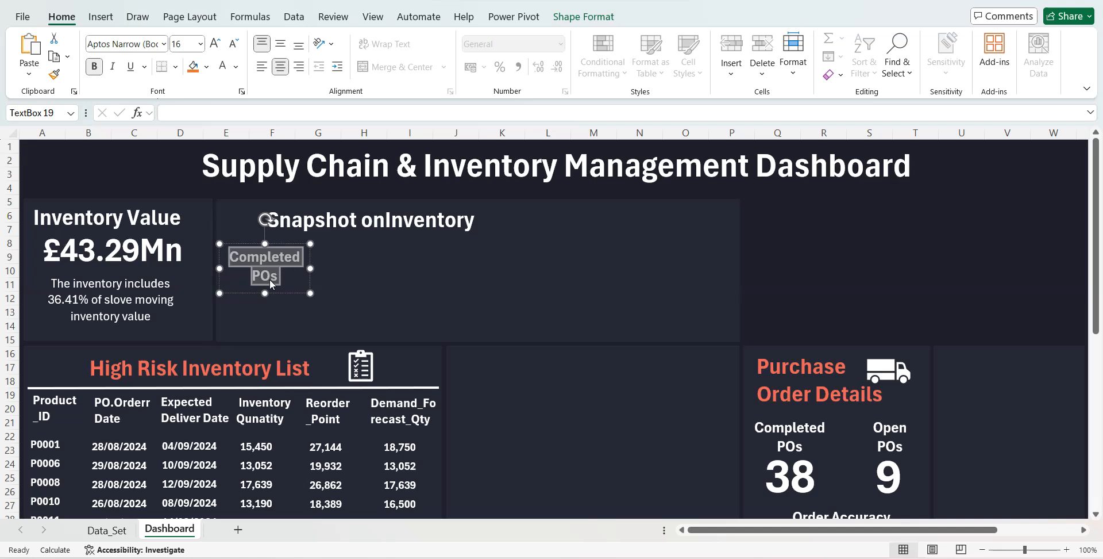
type("Number of In")
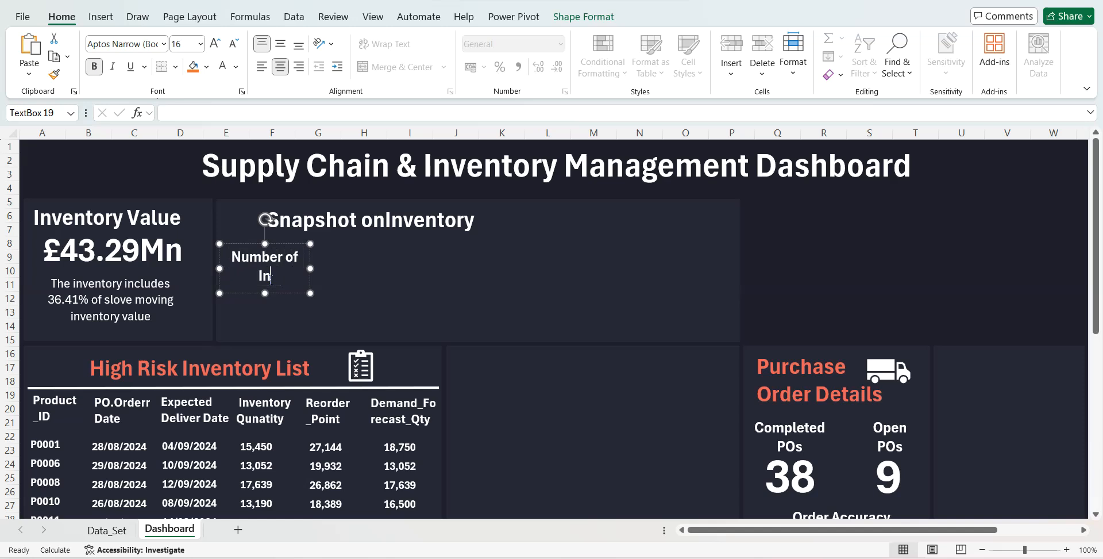
type("ventory Items")
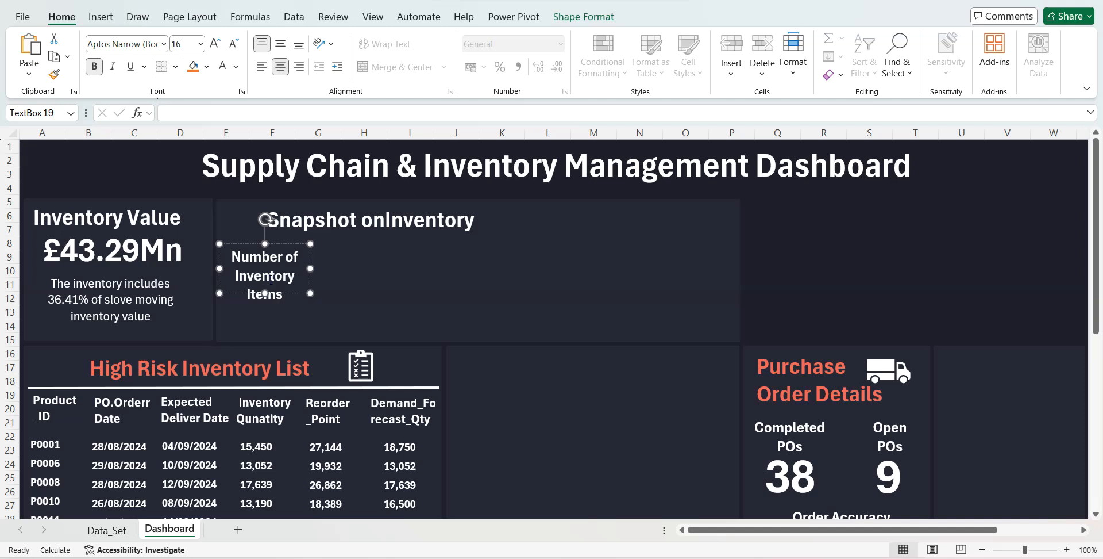
key("BackSpace")
key("BackSpace")
key("BackSpace")
key("BackSpace")
key("BackSpace")
- Format the Number of Inventory Items label left-aligned at font size 14 and resize its box to fit one line
left_click_drag(311, 268, 370, 267)
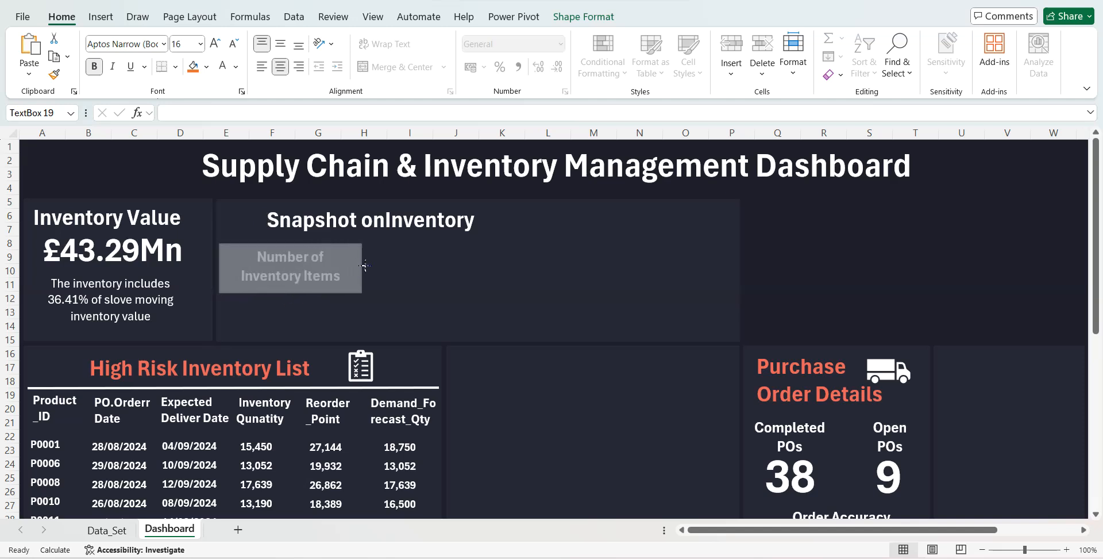
left_click(233, 50)
left_click(233, 50)
left_click(262, 68)
left_click_drag(295, 294, 294, 270)
left_click(215, 44)
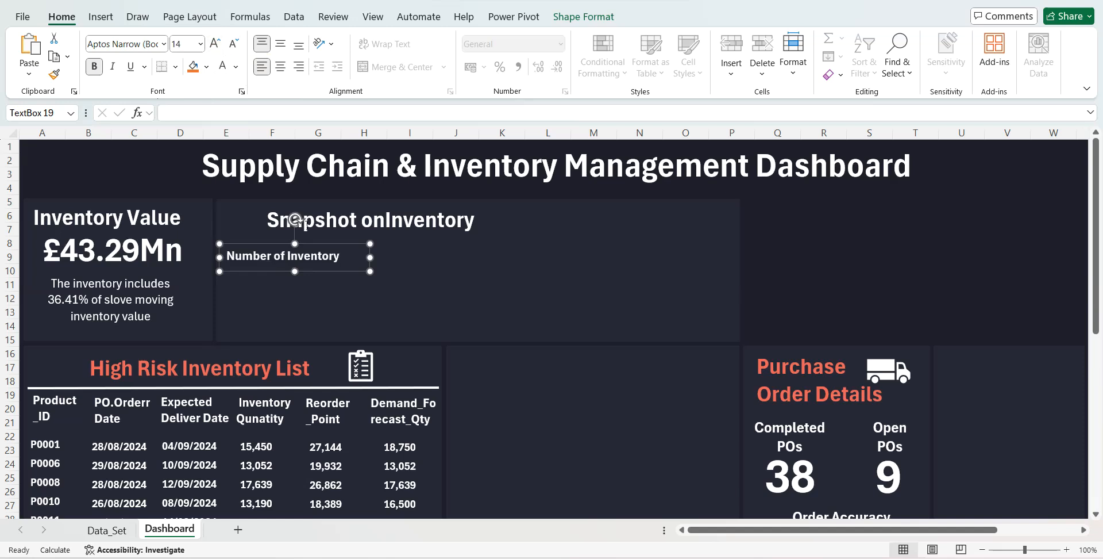
left_click_drag(375, 257, 345, 299)
- Duplicate the label directly below, change its text to "Number of Slow moving Items", and make its box taller for two lines
key("ctrl+d")
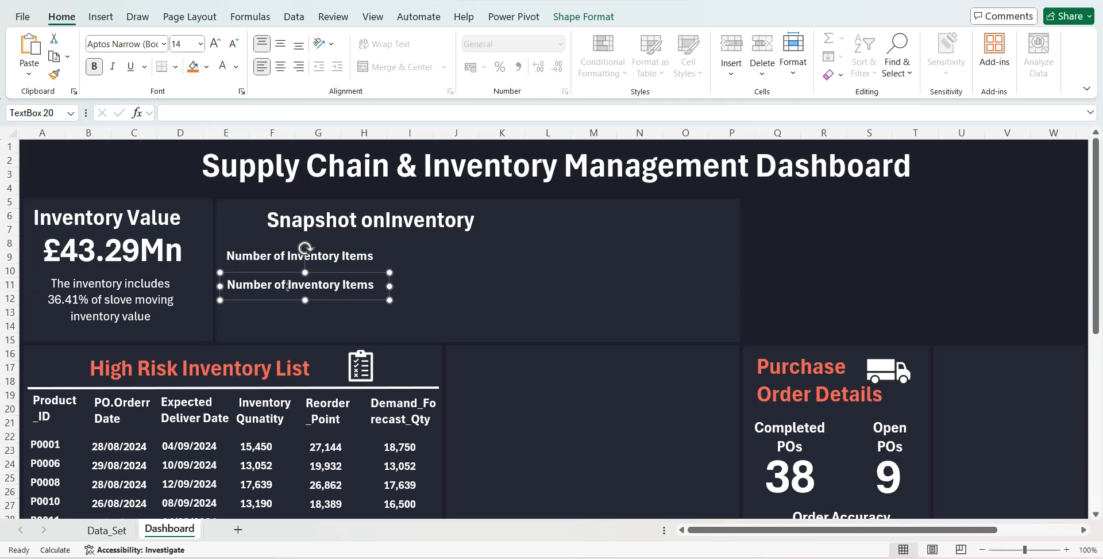
left_click(287, 285)
key("Delete")
key("Delete")
key("Delete")
key("Delete")
key("Delete")
key("Delete")
key("Delete")
key("Delete")
key("Delete")
key("Delete")
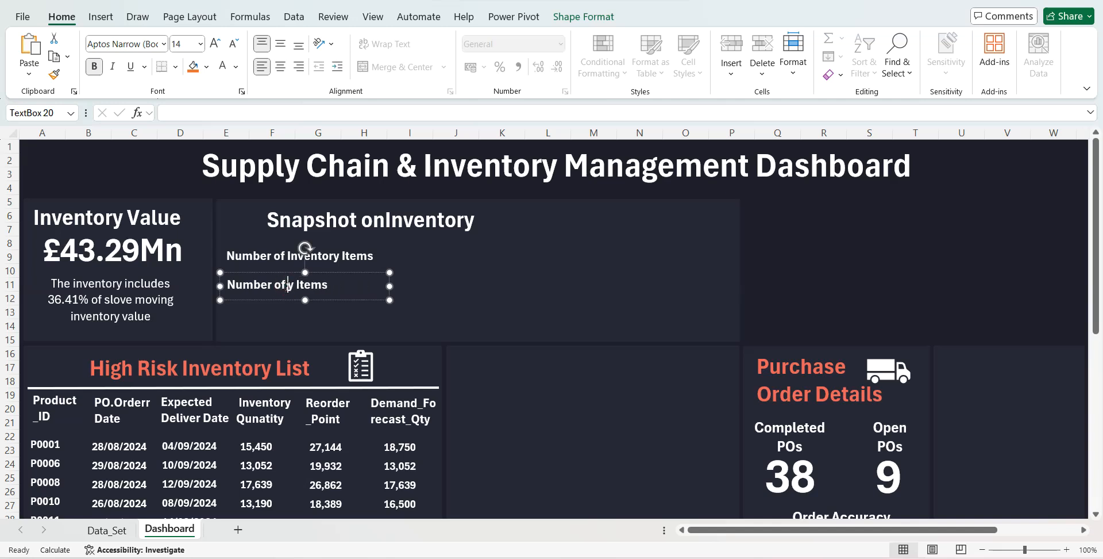
type("Slow ")
type("moving")
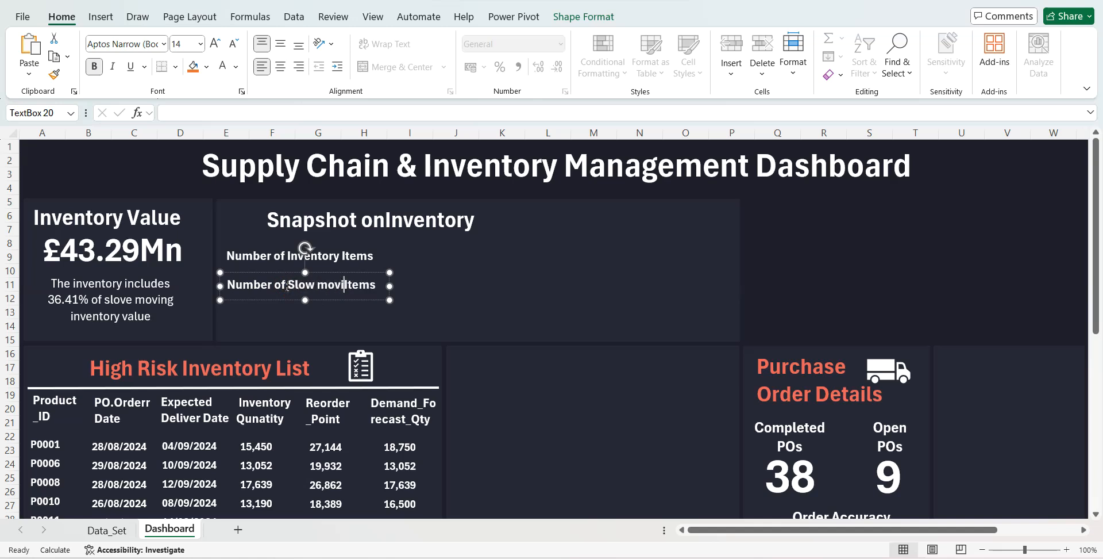
key("Delete")
key("Delete")
key("Delete")
key("Delete")
key("Delete")
left_click_drag(305, 300, 303, 317)
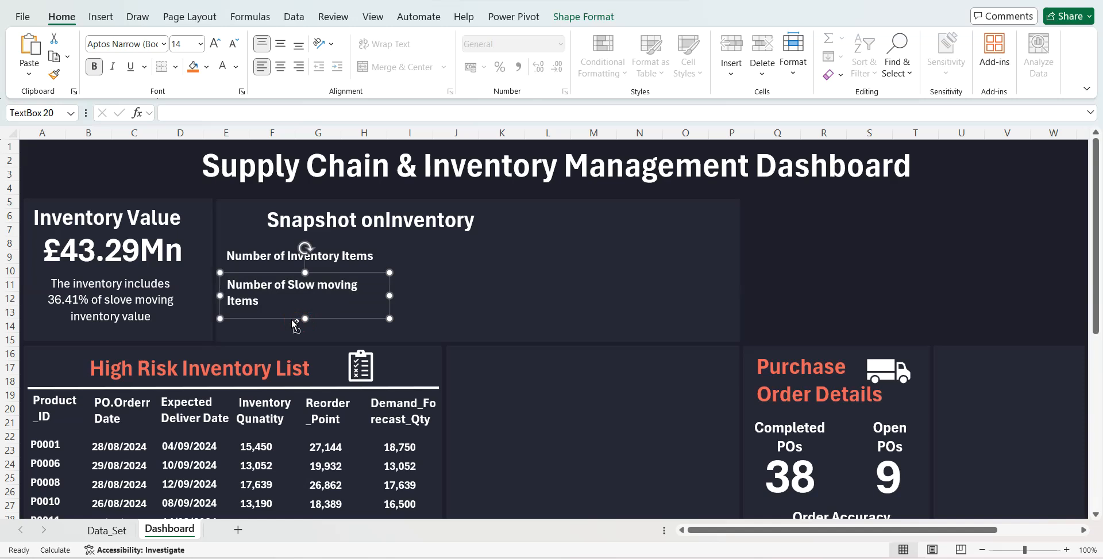
- Duplicate the slow moving label, change the copy to "Number of High RiskItems", and place it just below the second label
key("ctrl+d")
left_click_drag(293, 327, 320, 317)
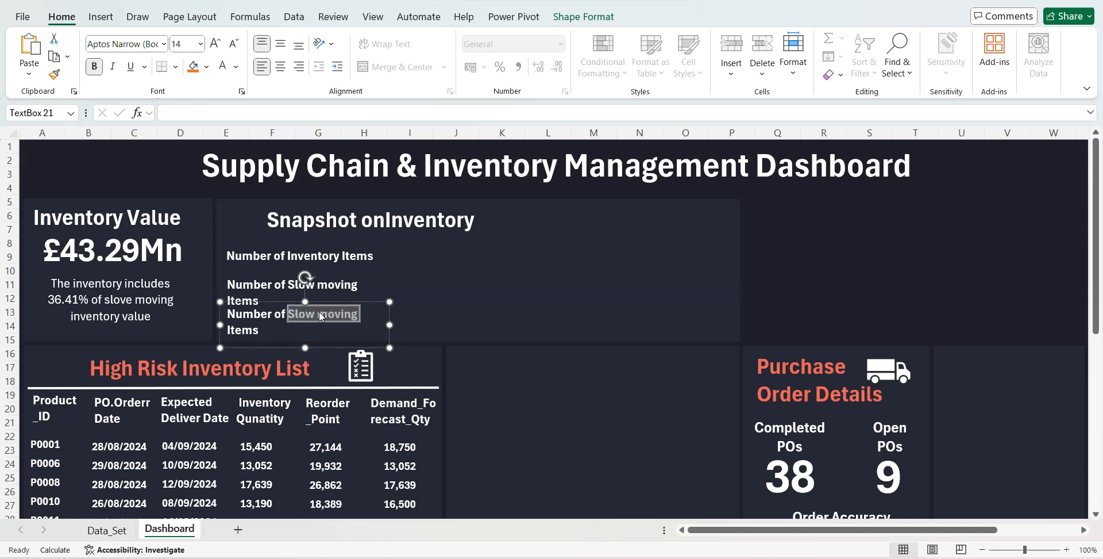
type("High Risk")
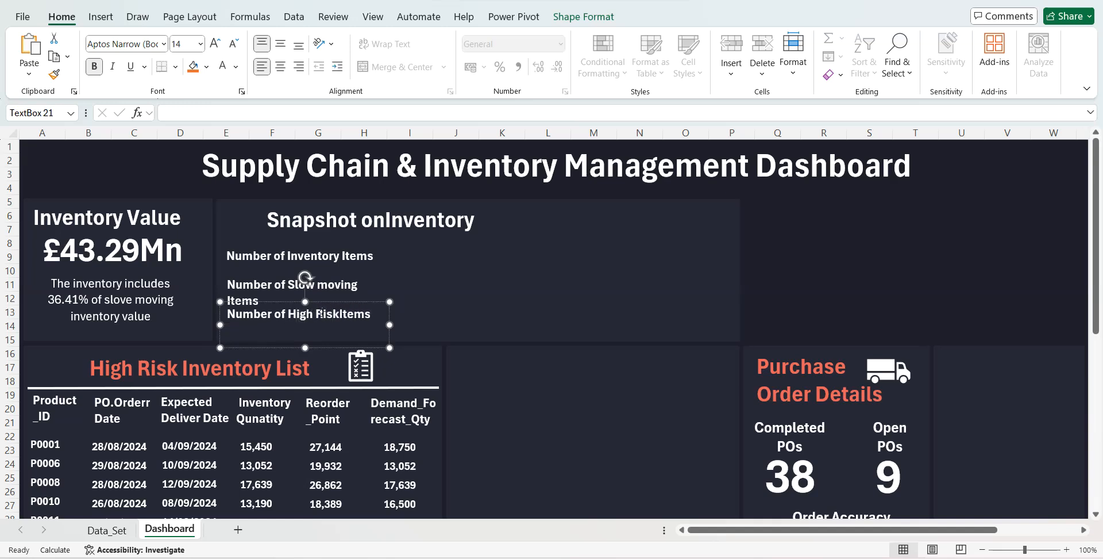
left_click_drag(331, 303, 331, 311)
- Duplicate the three inventory labels together and place the copies as a second column in the snapshot panel
left_click(320, 257)
left_click(323, 244)
left_click(306, 281, "ctrl")
left_click(286, 325, "ctrl")
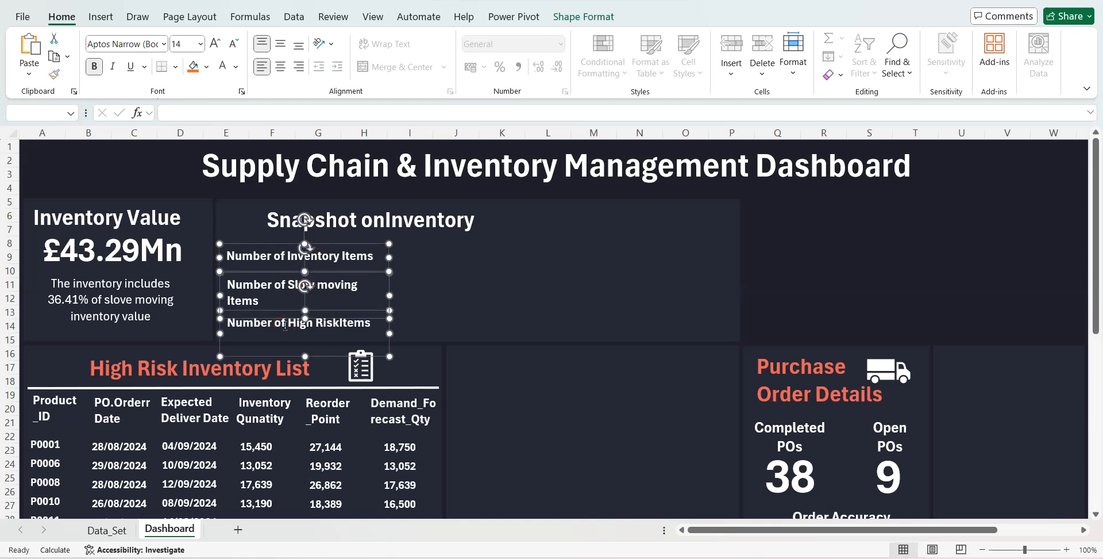
key("ctrl+d")
left_click_drag(341, 370, 578, 357)
- Change the first label of the second column to "Inventory Items' Value"
left_click(497, 263)
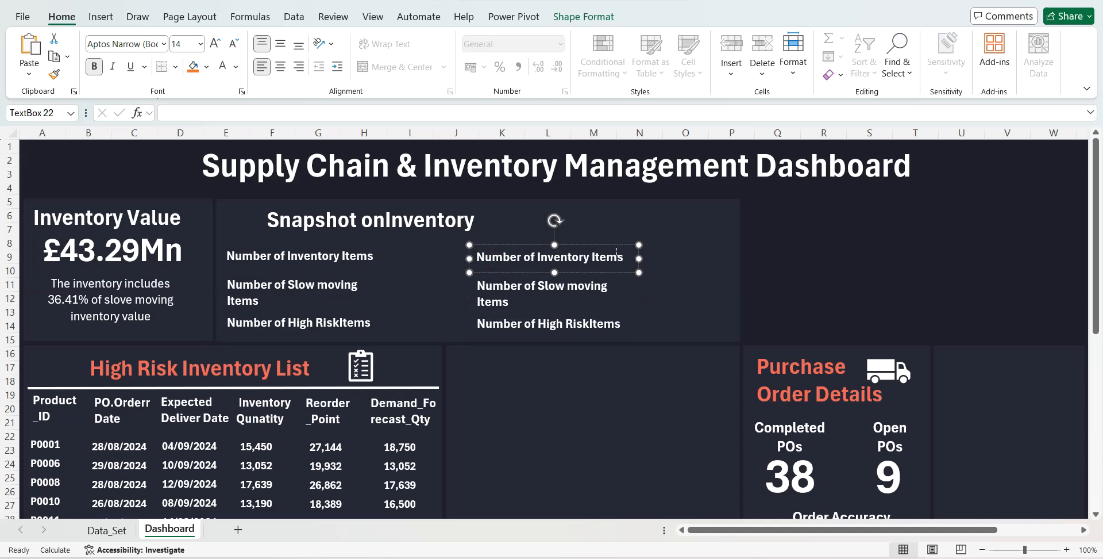
left_click_drag(538, 253, 476, 257)
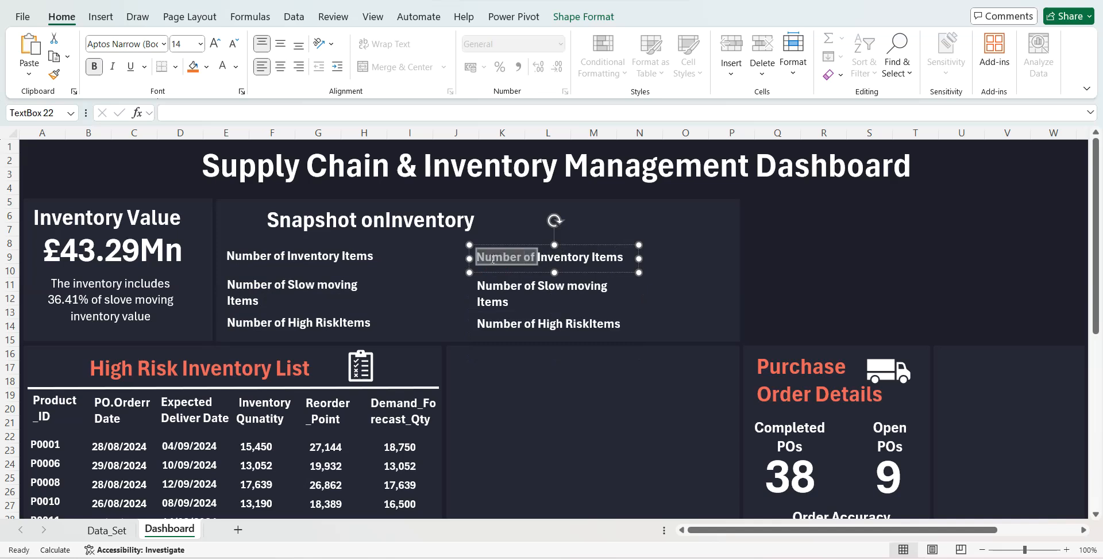
key("BackSpace")
left_click(575, 258)
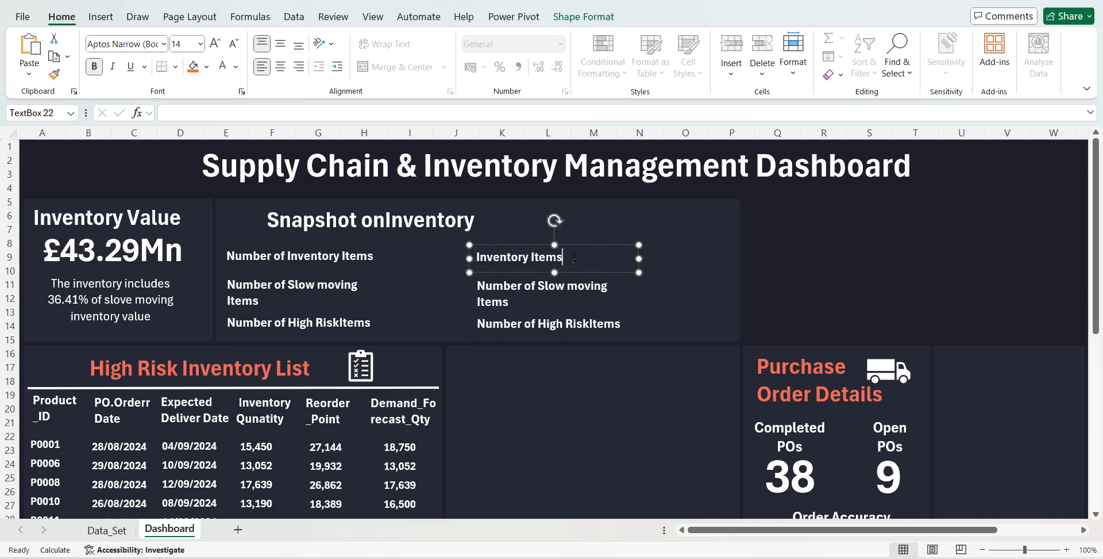
type("' Value")
- Change the second label of the second column to "Slow moving Items' Value"
left_click(561, 302)
left_click_drag(541, 285, 476, 285)
key("BackSpace")
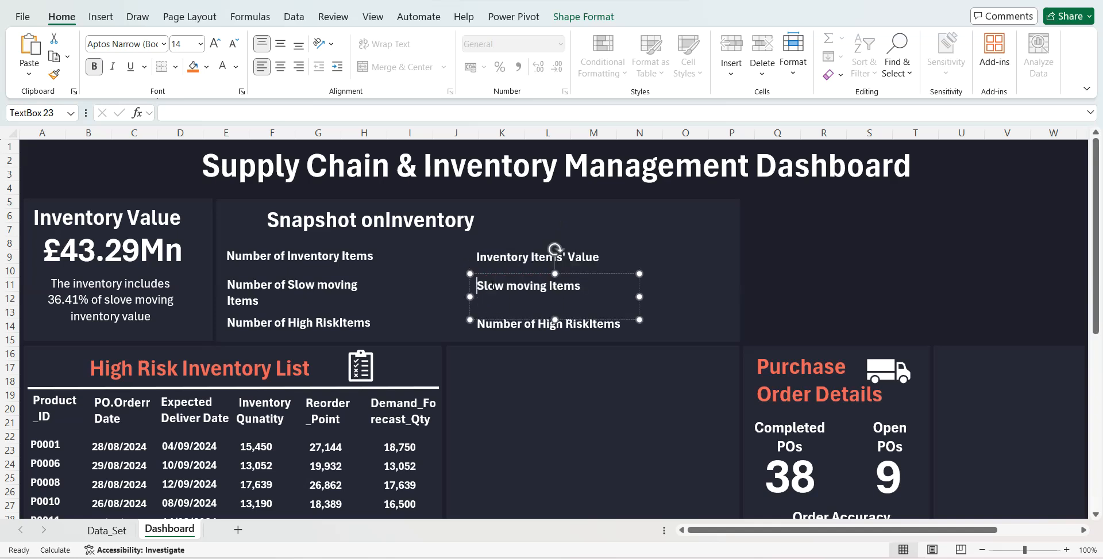
left_click(587, 289)
type("' Value")
- Change the third label of the second column to "High Risk Items' Value" and shorten its box to the panel's lower edge
left_click(561, 332)
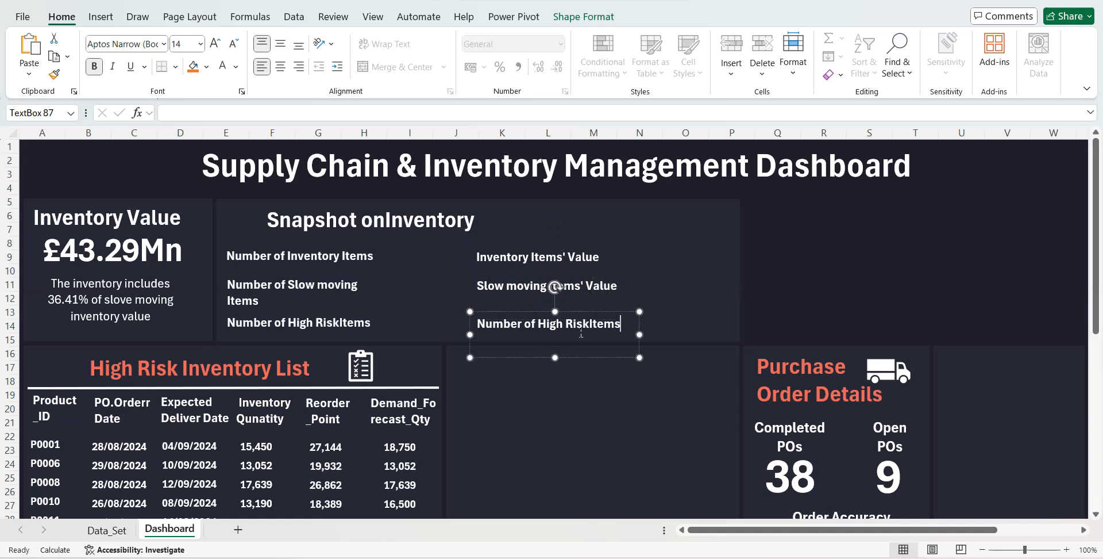
left_click_drag(539, 324, 473, 321)
key("BackSpace")
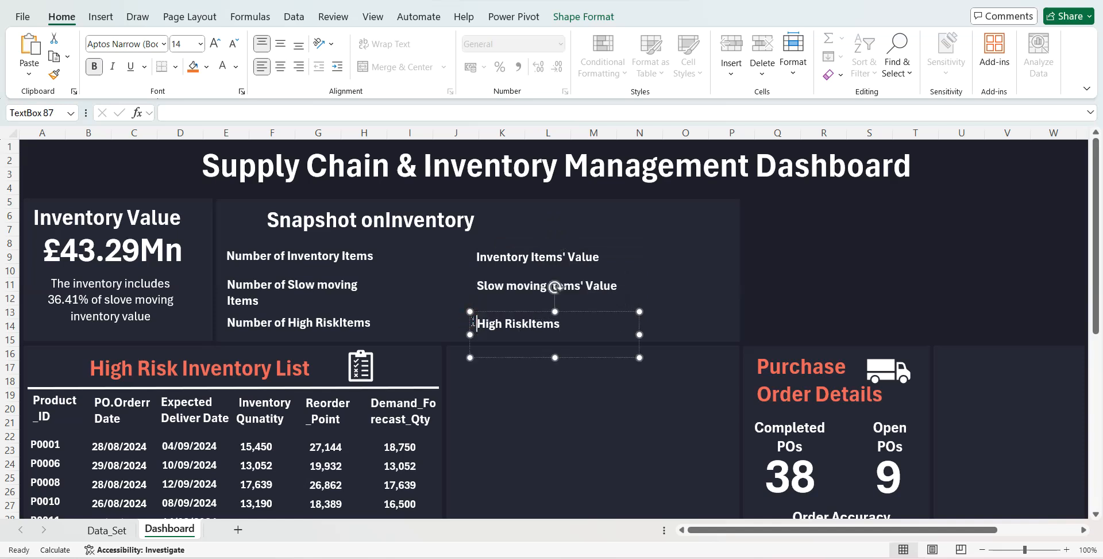
left_click(530, 325)
type("Items' Vak")
left_click_drag(555, 357, 544, 343)
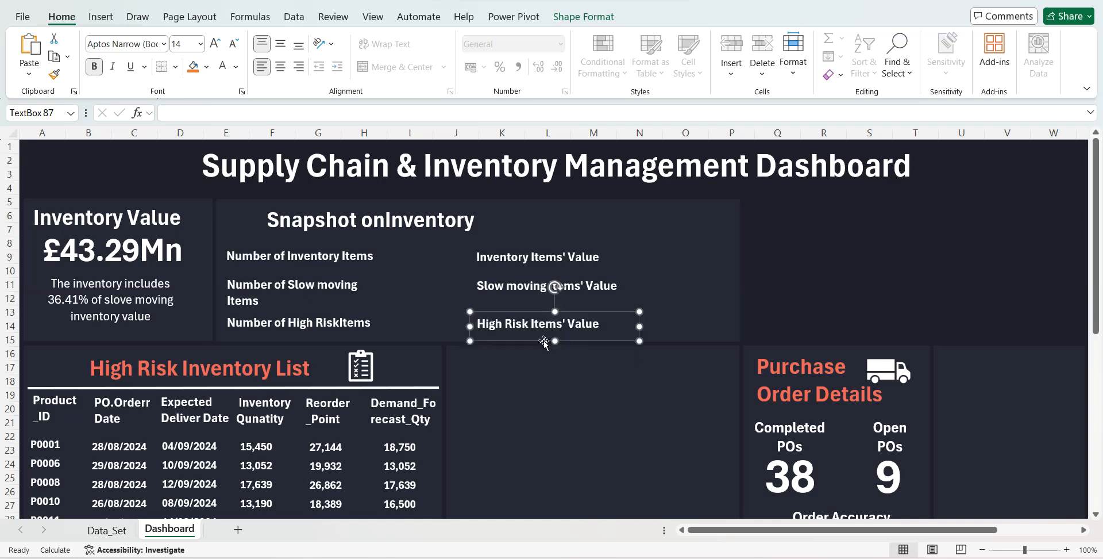
- Insert the missing spaces so the texts read "Number of High Risk Items" and "Snapshot on Inventory"
left_click(340, 325)
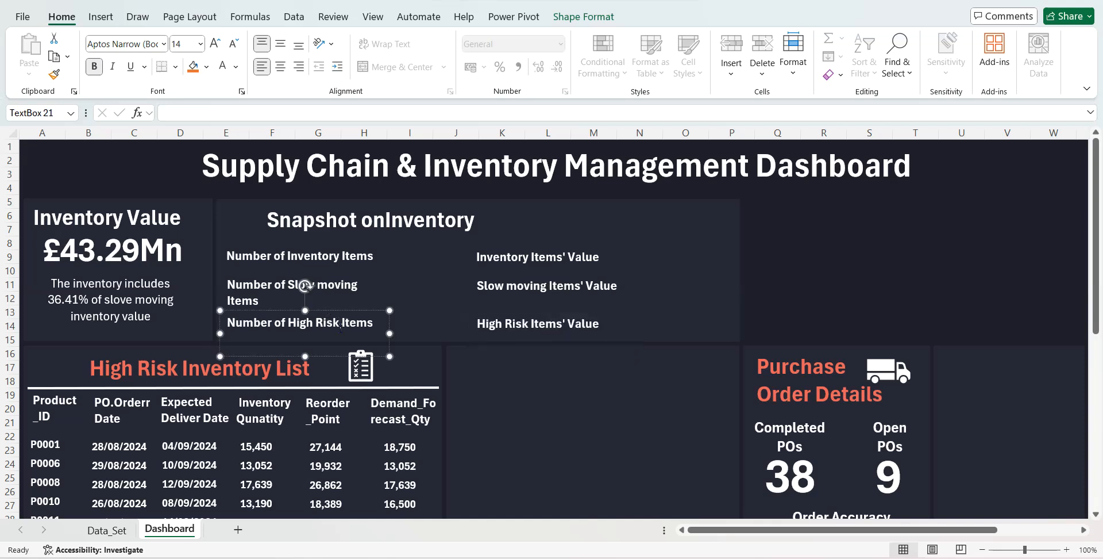
left_click(386, 223)
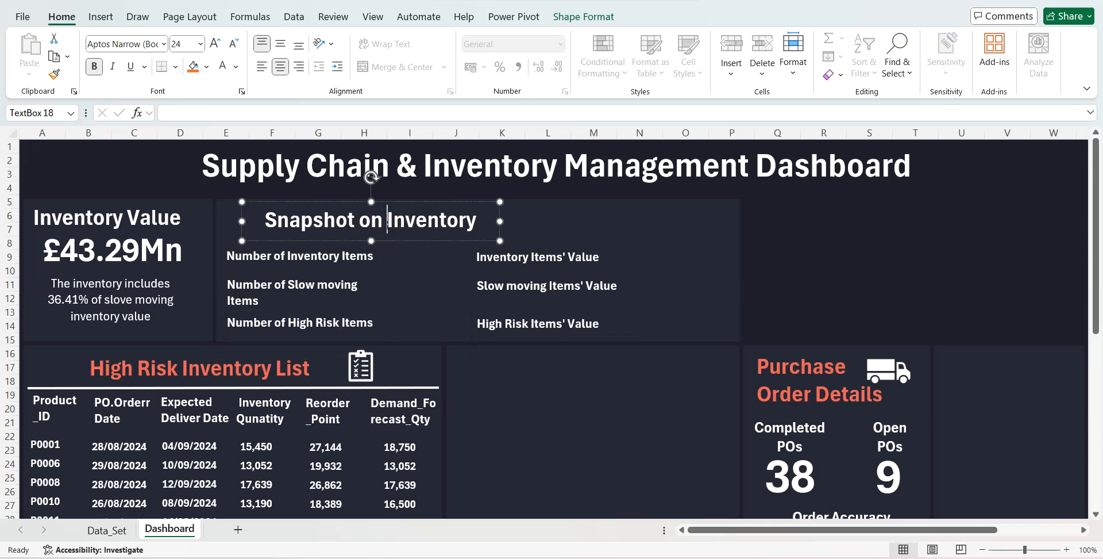
- Copy the Status inventory value pivot table on the Data_Set sheet and paste it at cell BC2
left_click(107, 530)
left_click_drag(189, 169, 271, 222)
key("ctrl+c")
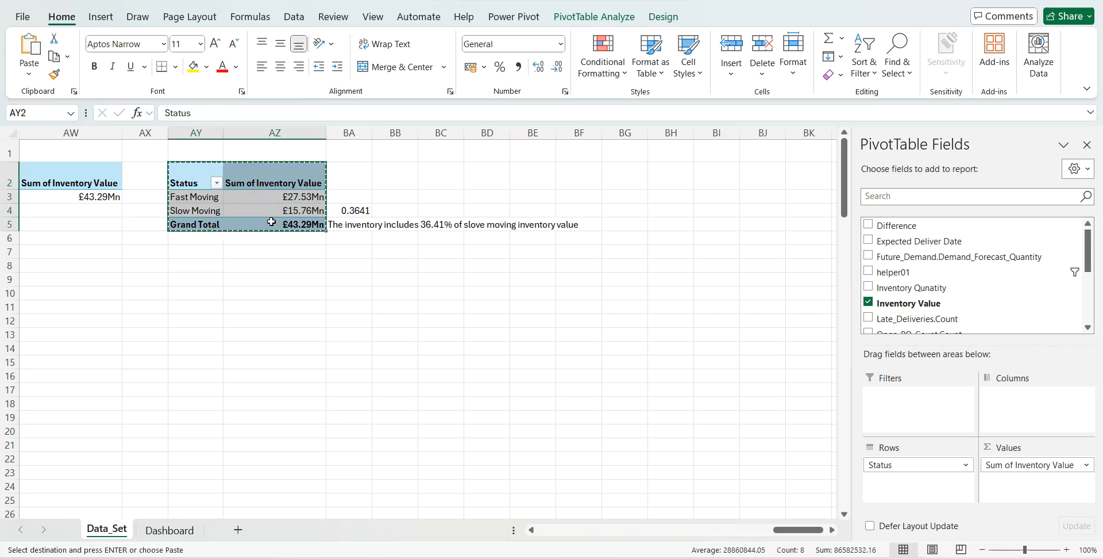
left_click(431, 182)
key("ctrl+v")
- Rebuild the pasted pivot table with helper01 above Status in the rows and the sums of Inventory Value and Inventory Qunatity as values
left_click(869, 302)
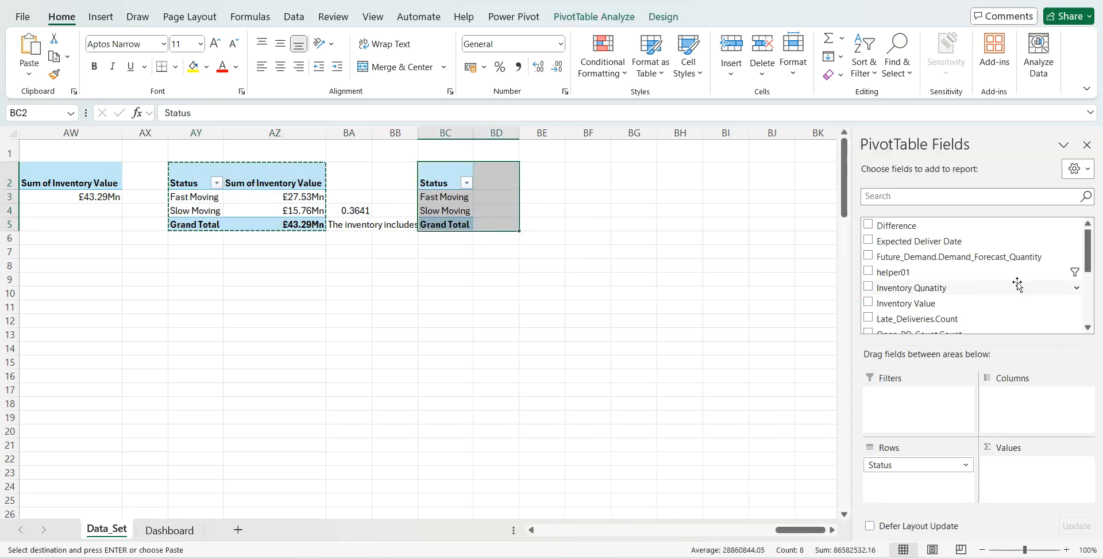
scroll(1095, 282, "down", 2)
scroll(1097, 281, "down", 1)
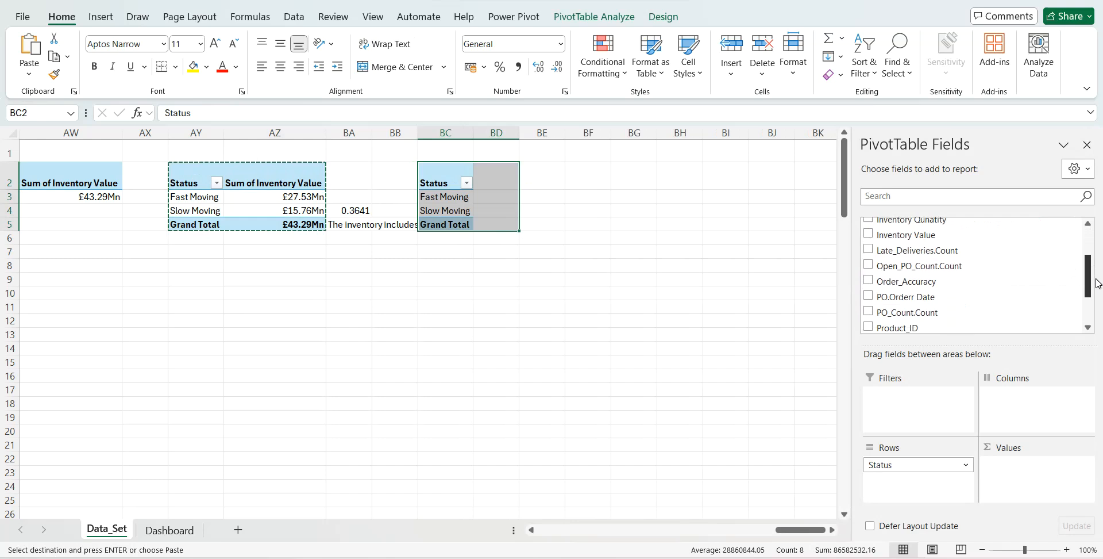
scroll(1097, 283, "up", 2)
left_click_drag(902, 254, 901, 463)
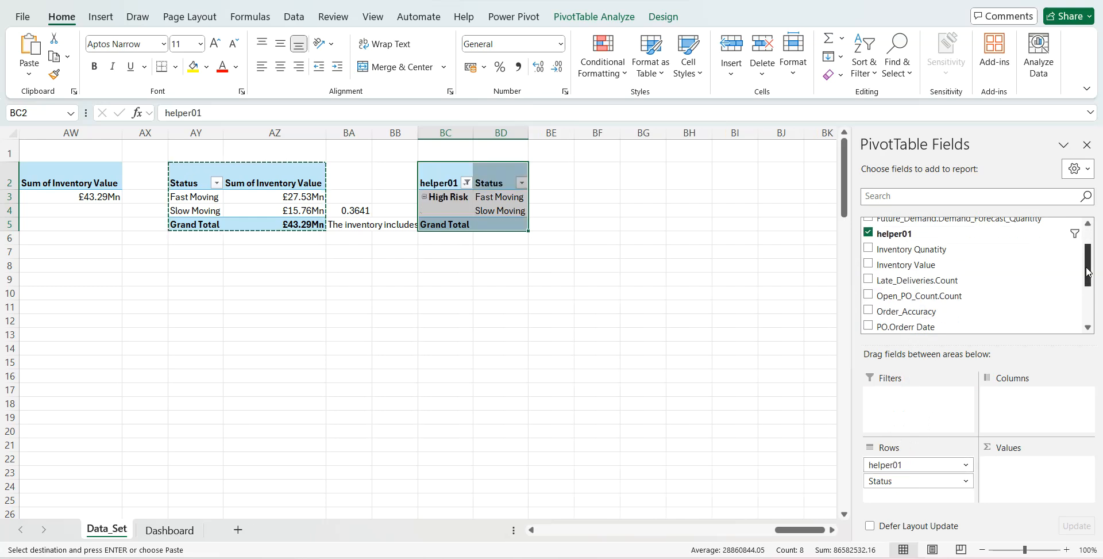
left_click_drag(1088, 273, 1088, 275)
left_click_drag(907, 262, 1024, 476)
left_click_drag(920, 249, 1009, 482)
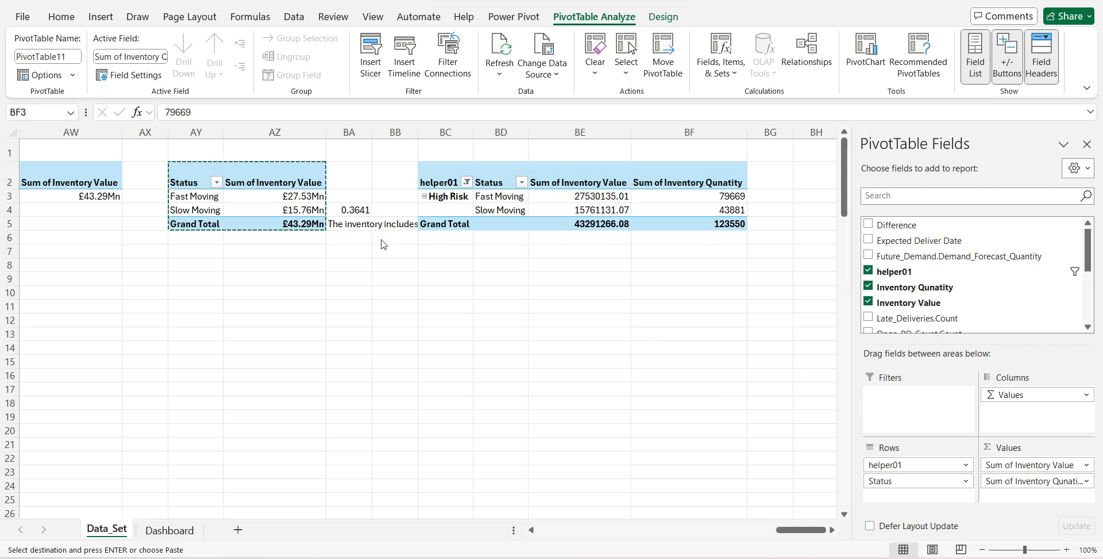
- Locate the helper01 slicer next to the product order pivot table and open its report connections
scroll(331, 284, "left", 10)
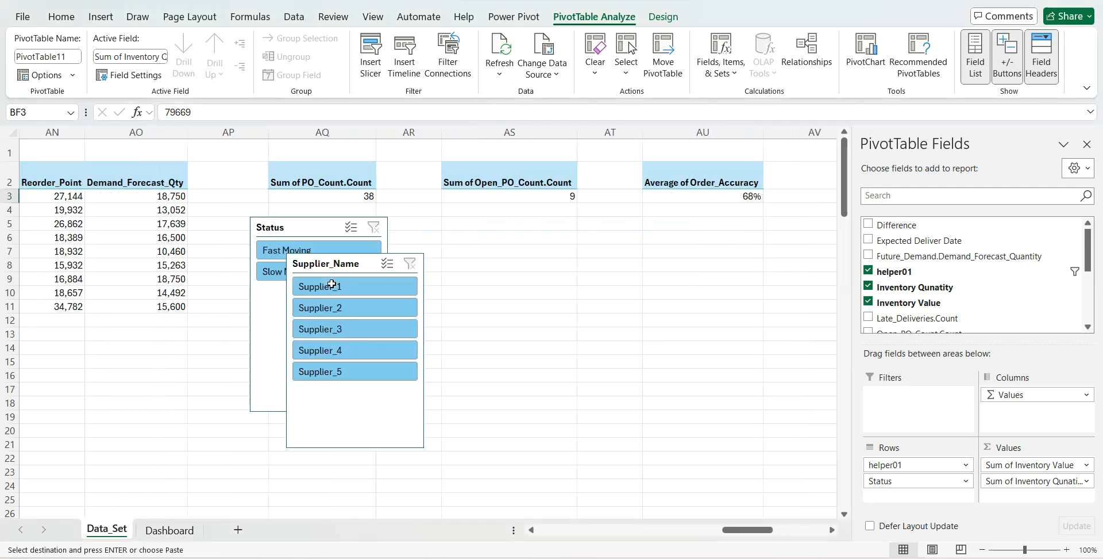
left_click(574, 260)
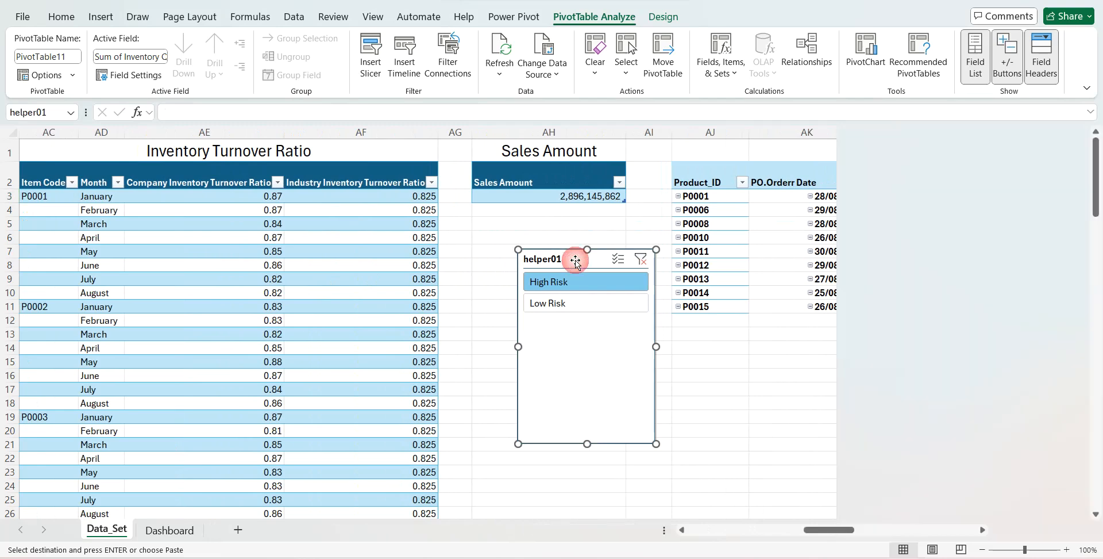
scroll(632, 295, "right", 5)
left_click(527, 251)
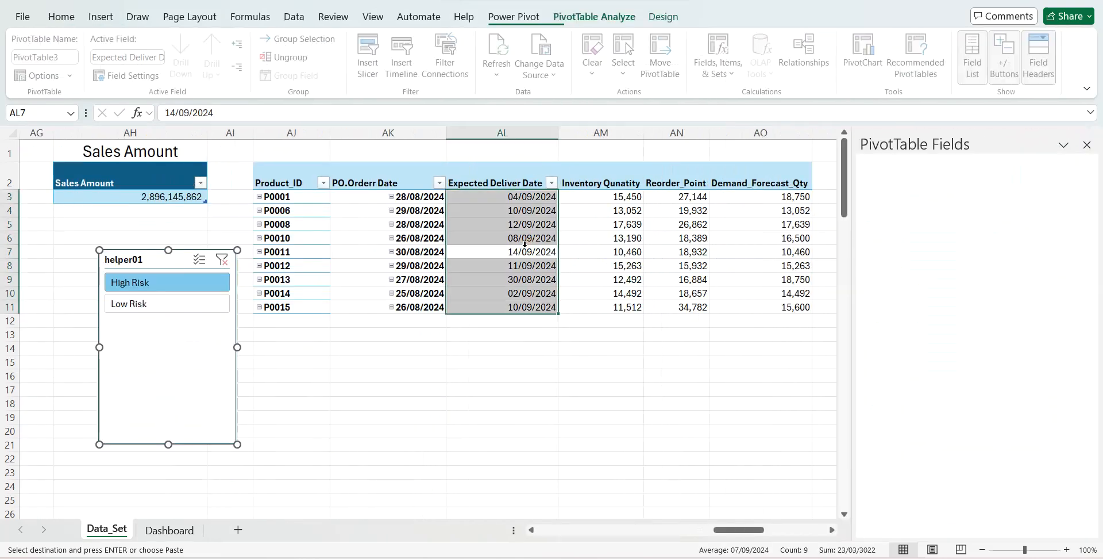
left_click(133, 274)
left_click(562, 18)
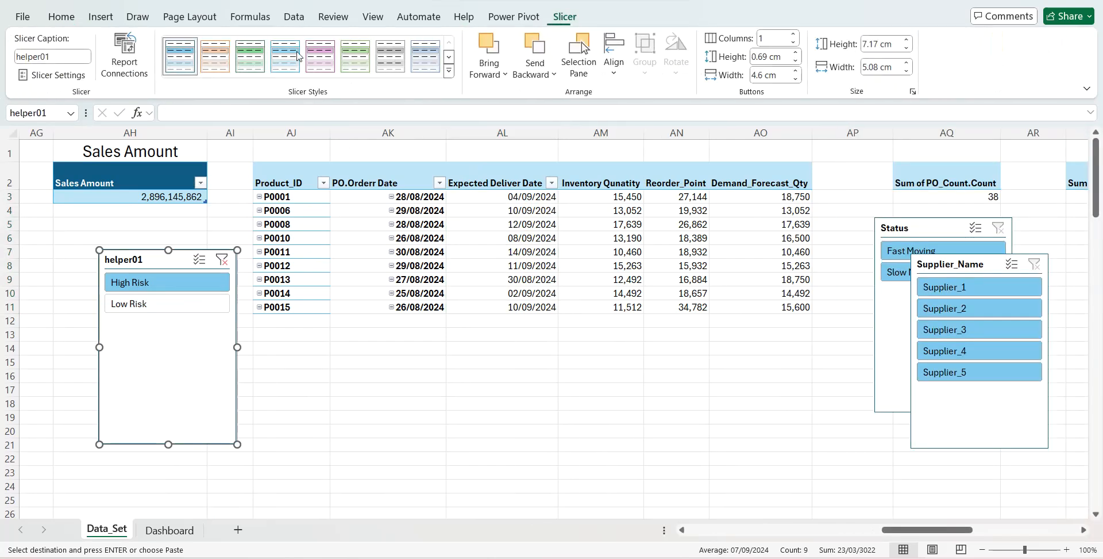
left_click(124, 53)
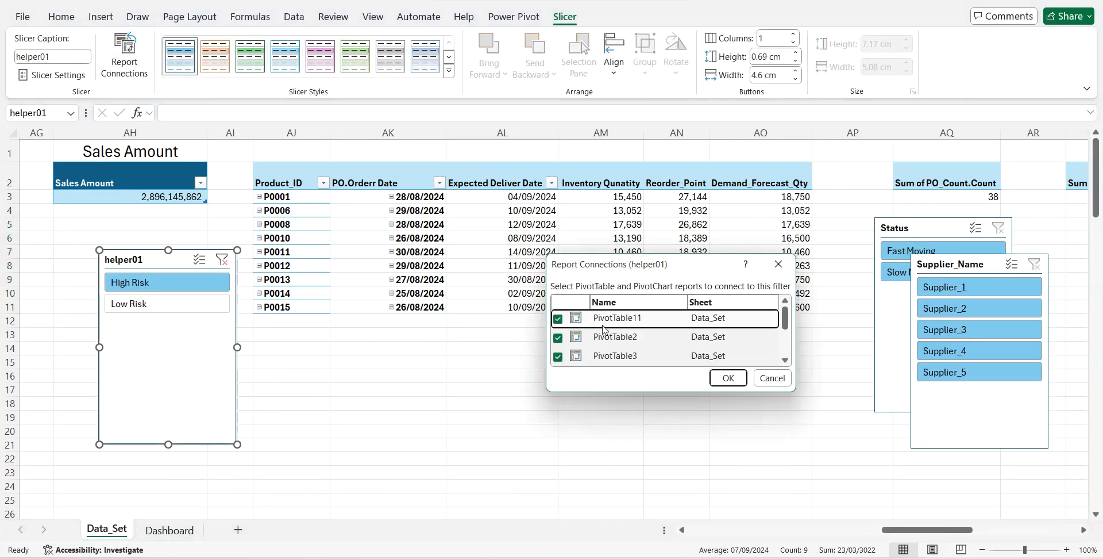
- Disconnect the helper01 slicer from all pivot tables except PivotTable3
left_click(559, 320)
left_click(560, 337)
scroll(779, 334, "down", 1)
left_click(558, 344)
left_click(558, 362)
scroll(787, 338, "down", 1)
left_click_drag(789, 338, 789, 348)
left_click(559, 338)
left_click(559, 357)
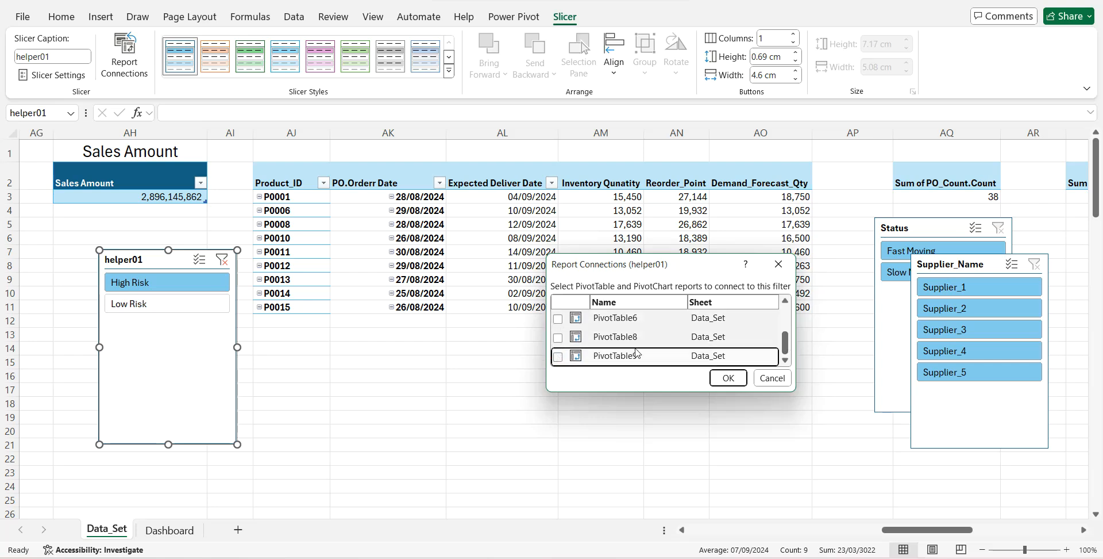
left_click(729, 377)
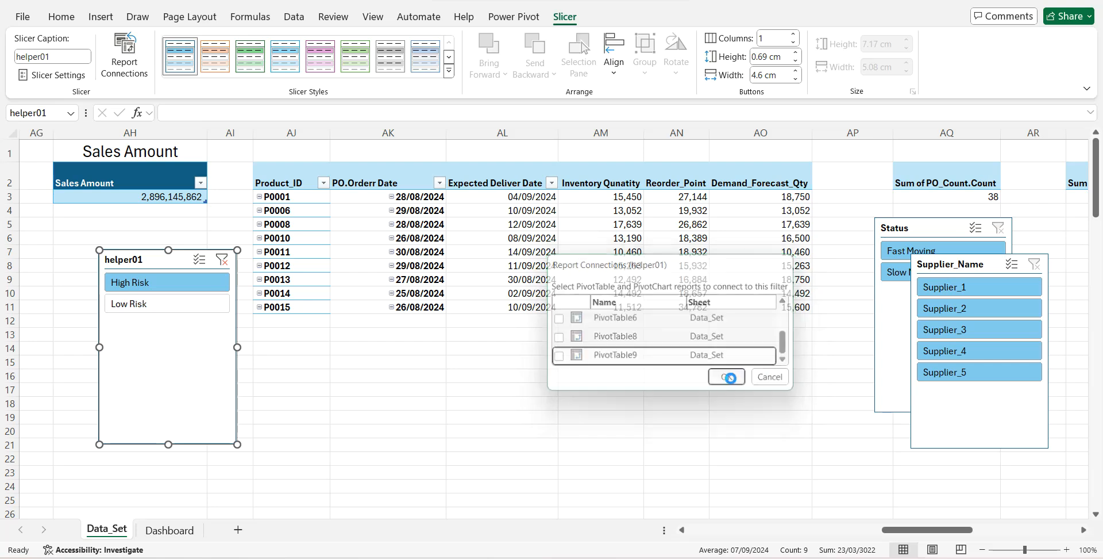
scroll(750, 377, "right", 6)
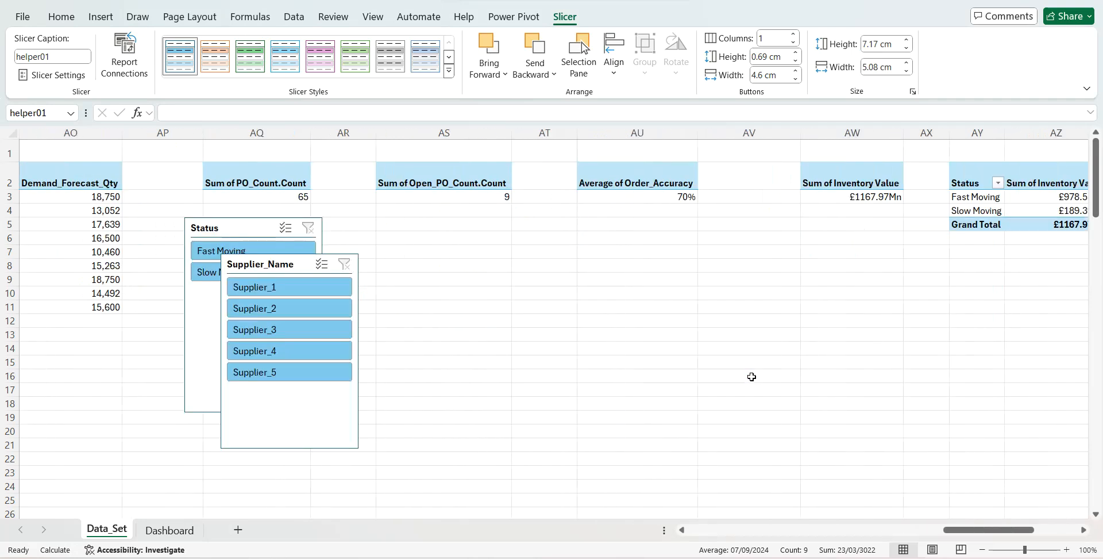
- Include Low Risk alongside High Risk in the helper01 filter of the risk and status pivot table
scroll(751, 376, "right", 2)
scroll(752, 376, "left", 1)
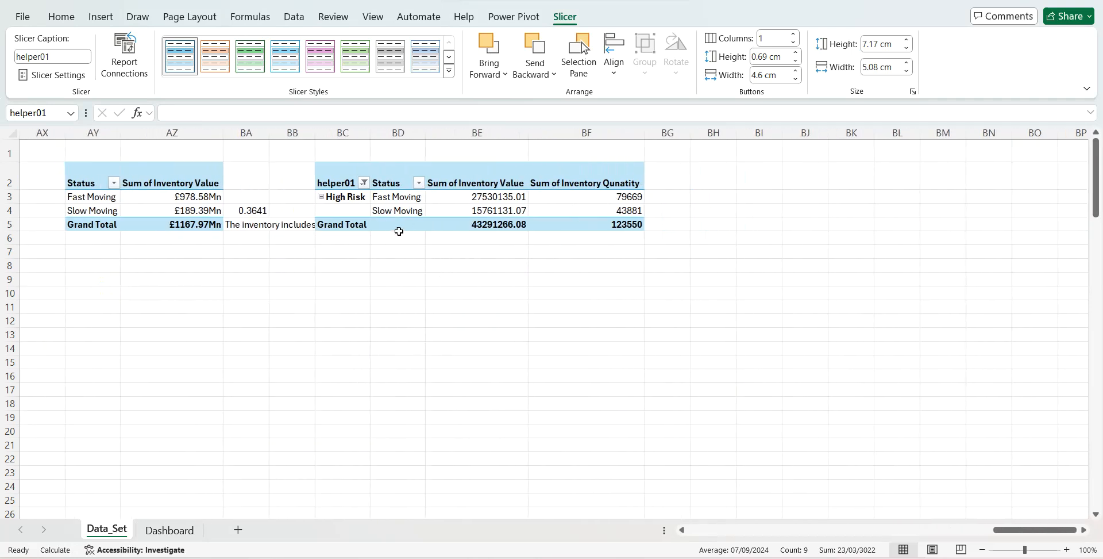
left_click(364, 182)
left_click(230, 371)
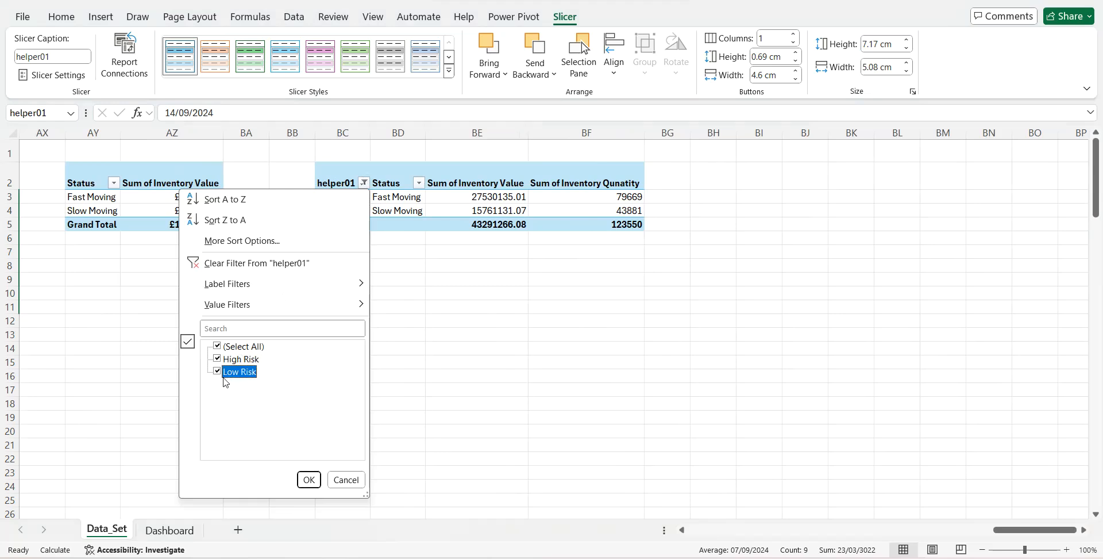
left_click(309, 480)
- Set the risk and status pivot table's report layout to repeat all item labels
left_click(396, 210)
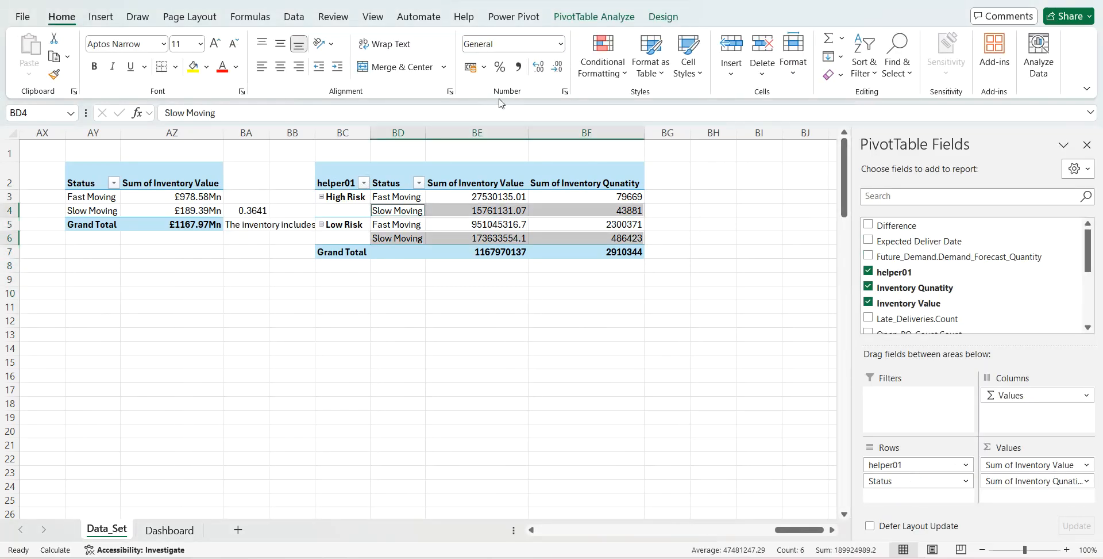
left_click(663, 16)
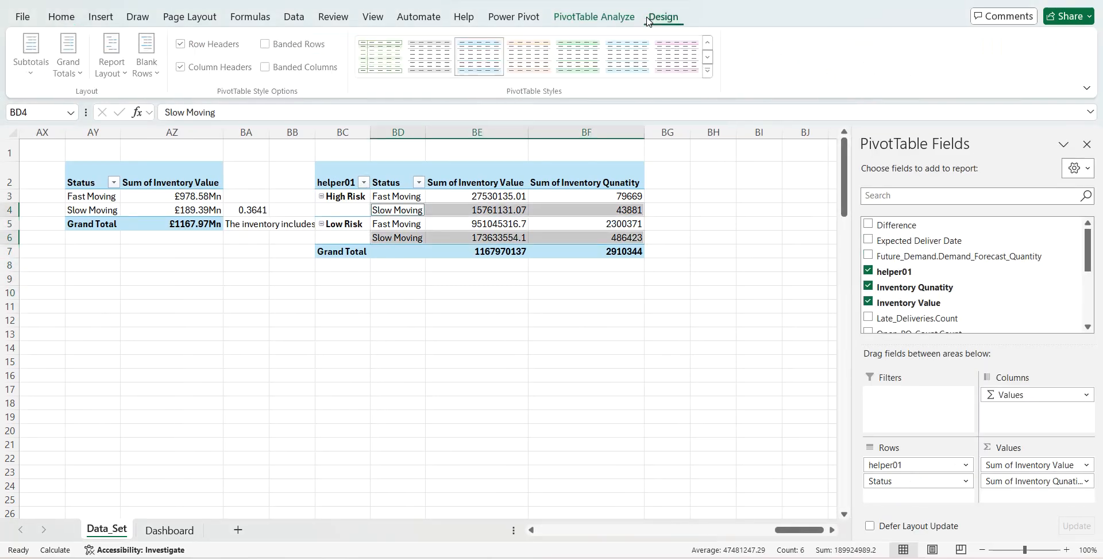
left_click(130, 74)
left_click(161, 189)
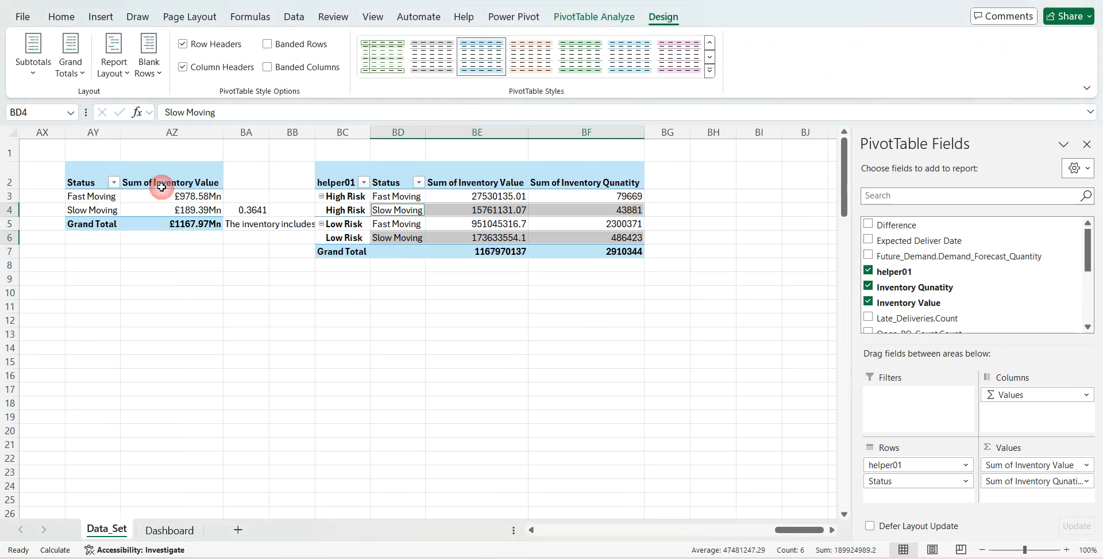
- Enter the row labels Grand Total, Slow Moving and High Risk in cells BH3 to BH5
scroll(575, 288, "right", 1)
left_click(647, 199)
type("Gran")
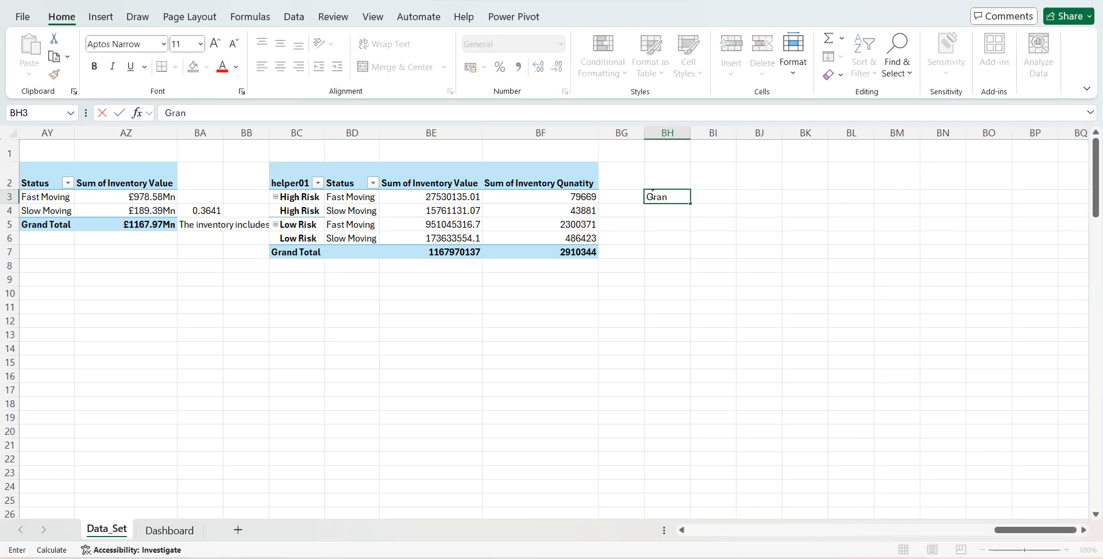
type("d Total")
key("Return")
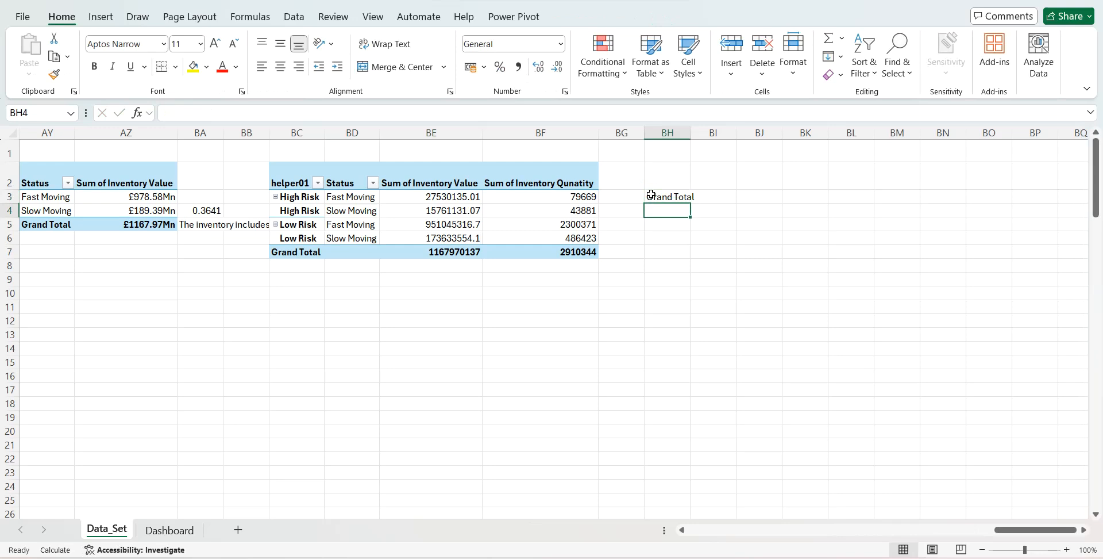
type("Slow Movi")
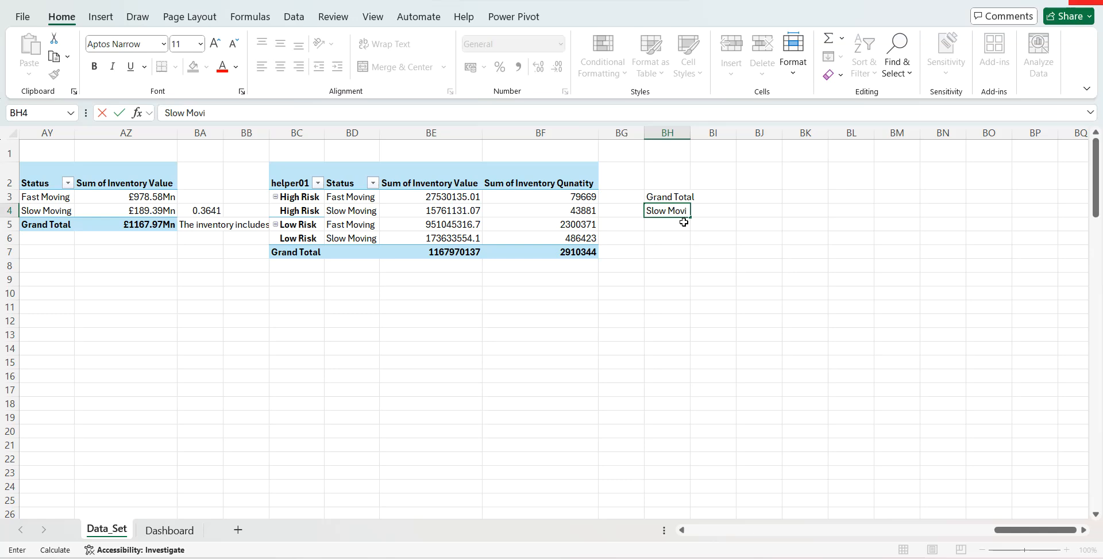
type("ng")
key("Return")
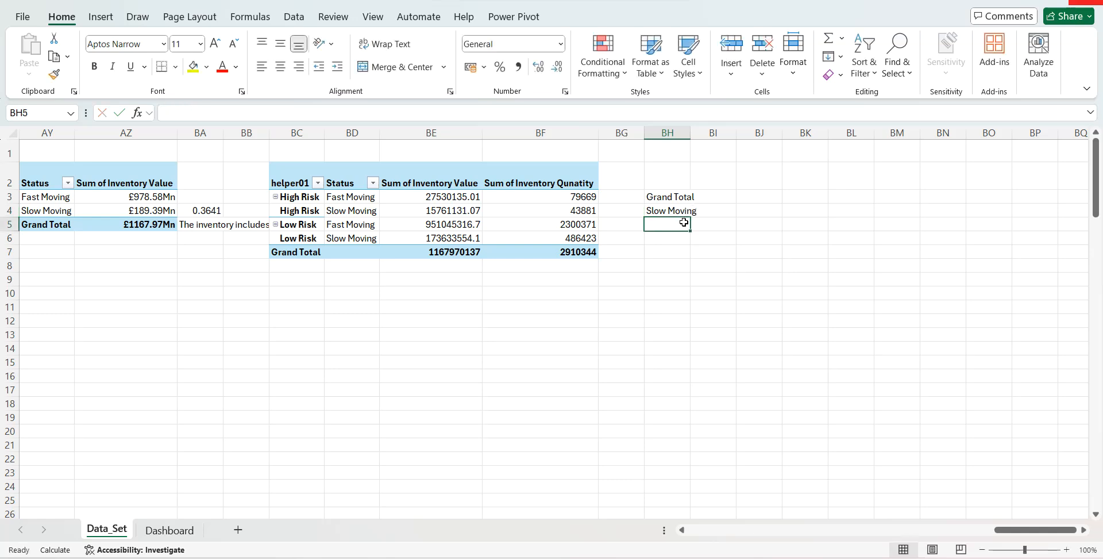
type("High R")
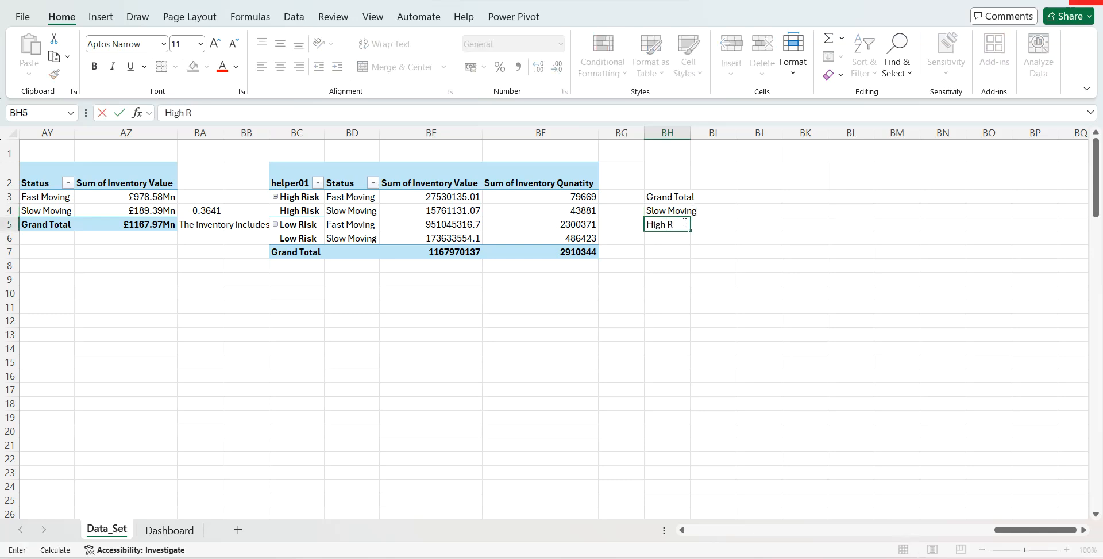
key("Tab")
- Enter the column headings Qty in BI2 and Value in BJ2
key("Up")
key("Up")
key("Up")
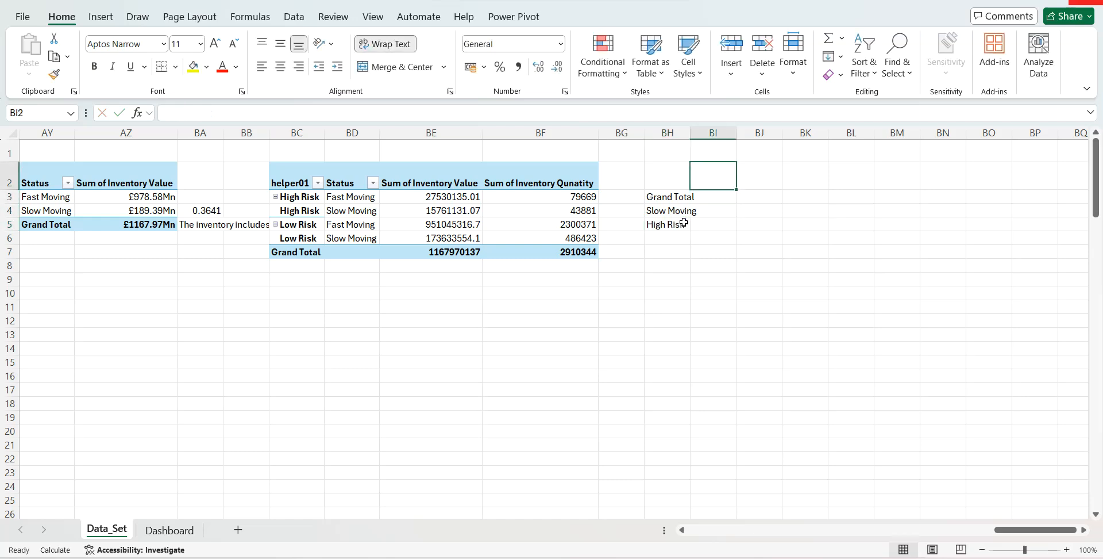
type("Qty")
key("Tab")
type("Value")
key("Return")
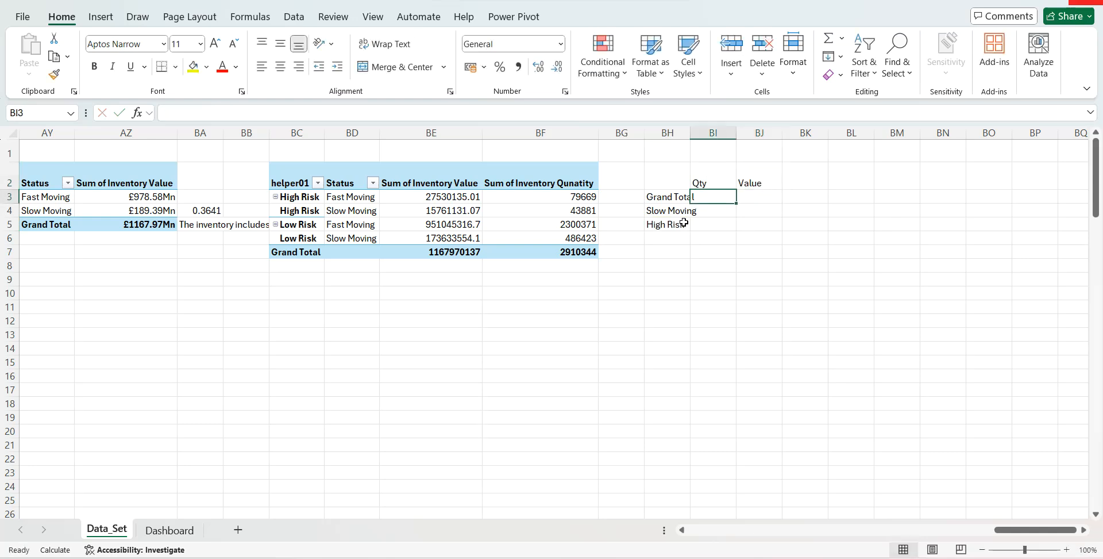
- Enter =VLOOKUP(BH3,BC:BE,3,FALSE) in BI3 to look up the Grand Total row
type("=vl")
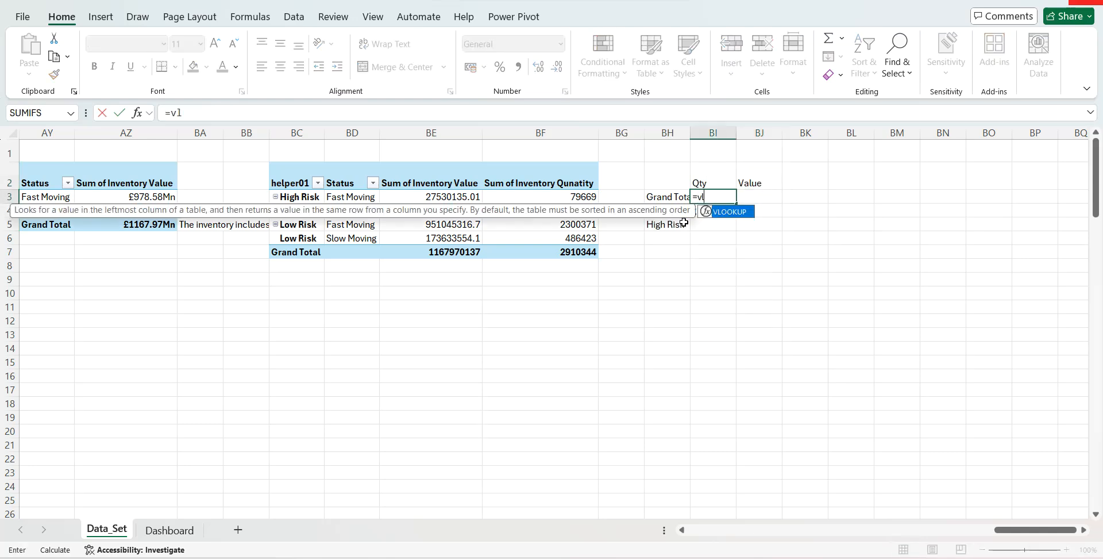
key("Tab")
type(",")
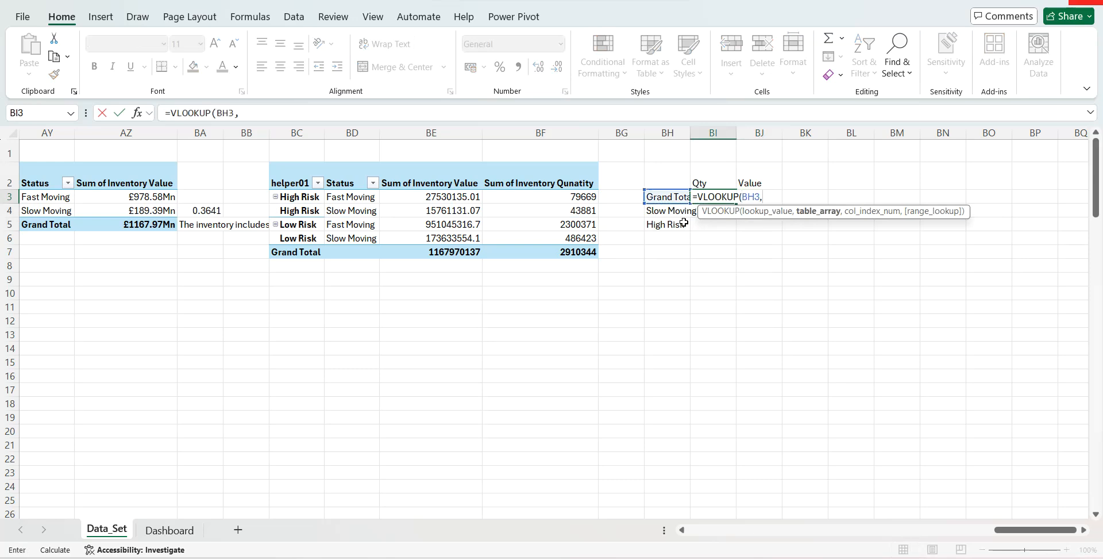
left_click_drag(319, 133, 406, 131)
type(",3,")
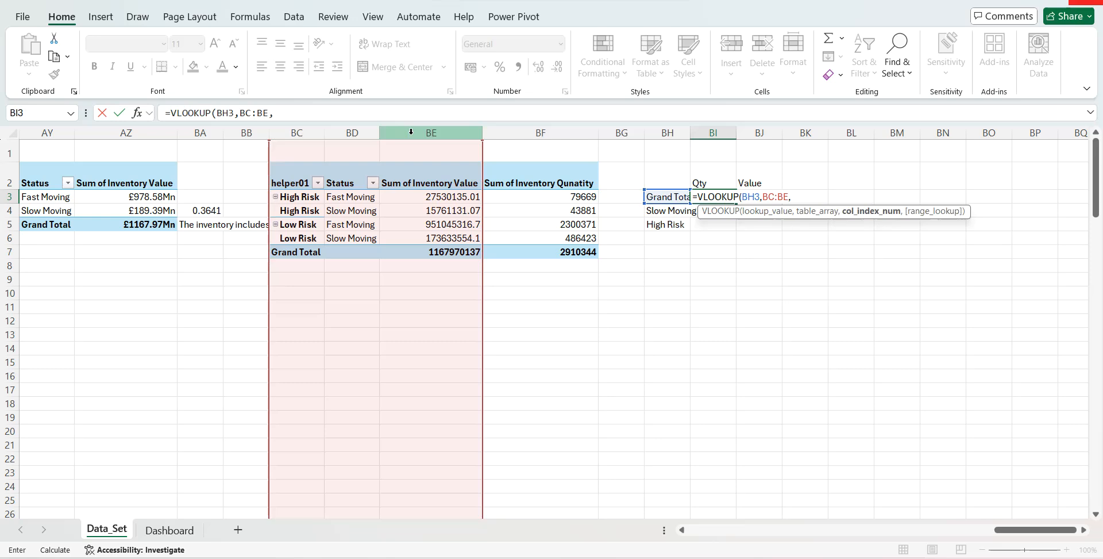
key("Down")
key("Tab")
key("Return")
- Change the lookup in BI3 to range BC:BF and column index 4 so it returns the inventory quantity
key("Up")
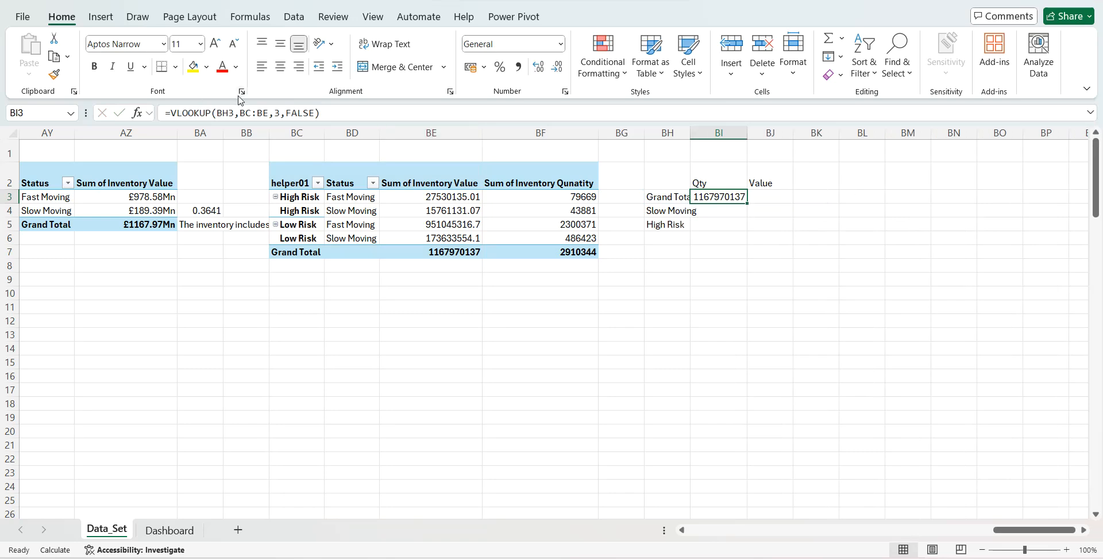
left_click(267, 110)
key("BackSpace")
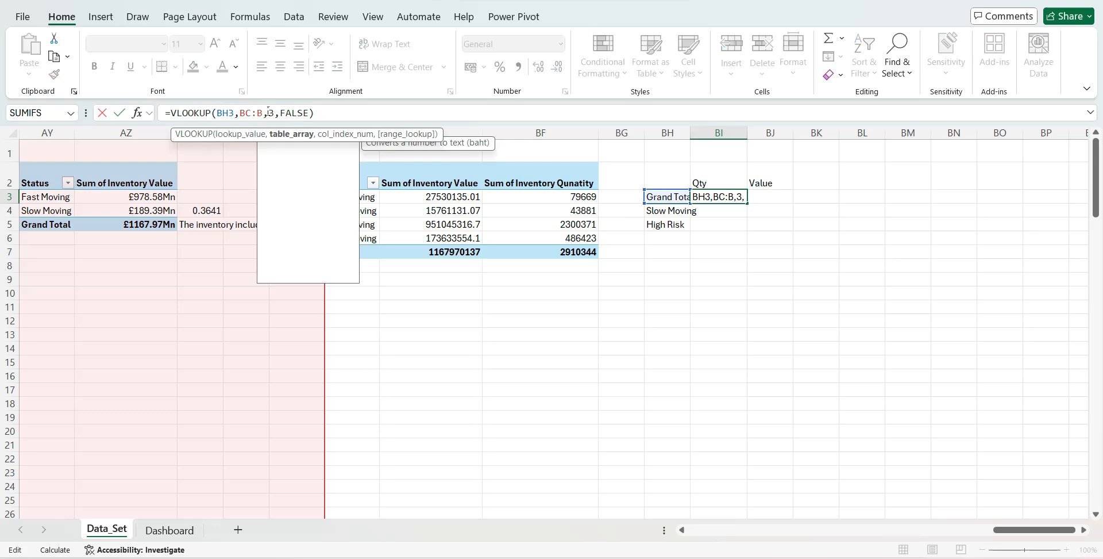
type("f")
left_click(282, 112)
key("BackSpace")
type("4")
key("Return")
- Enter =VLOOKUP(BH3,BC:BE,3,FALSE) in BJ3 to return the Grand Total inventory value
key("Up")
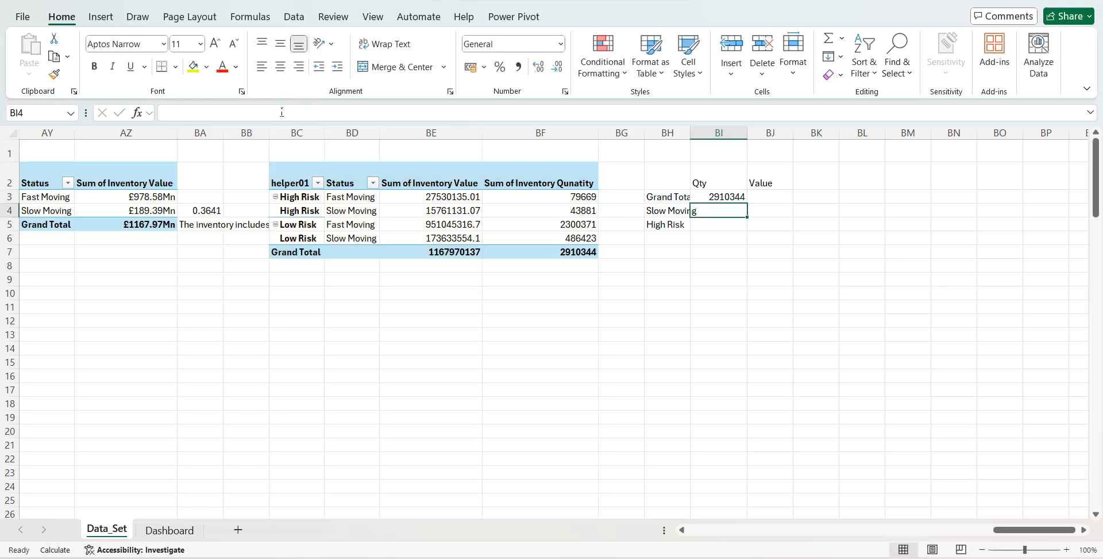
key("Right")
type("=vl")
key("Tab")
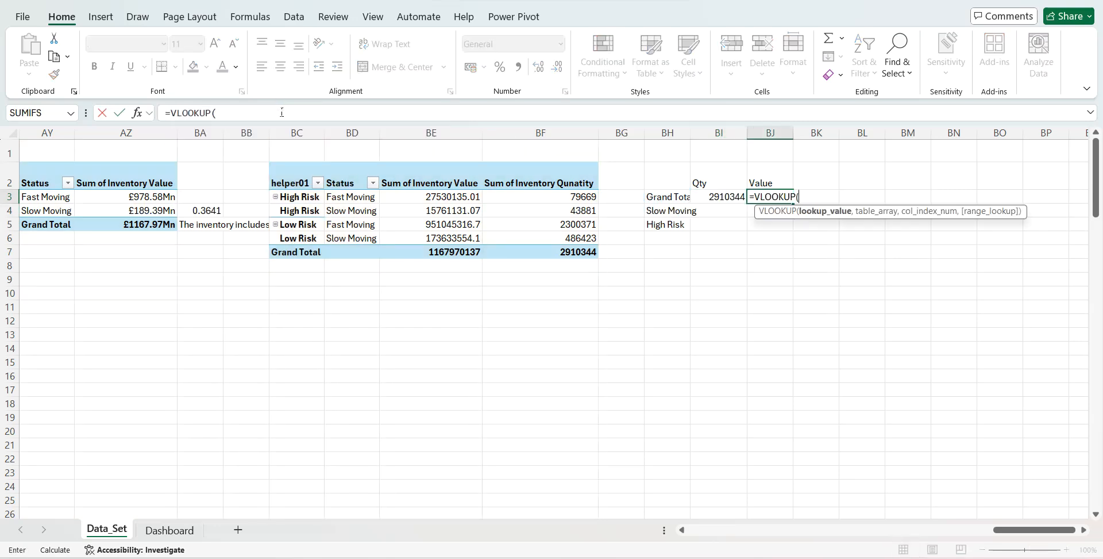
left_click(656, 192)
type(",")
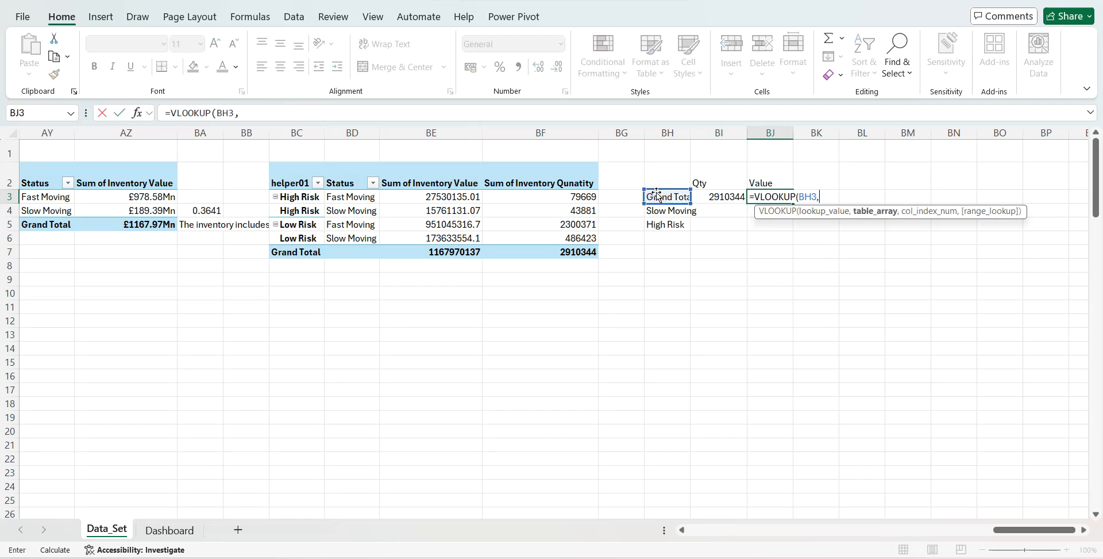
left_click_drag(314, 125, 474, 127)
type(",3,")
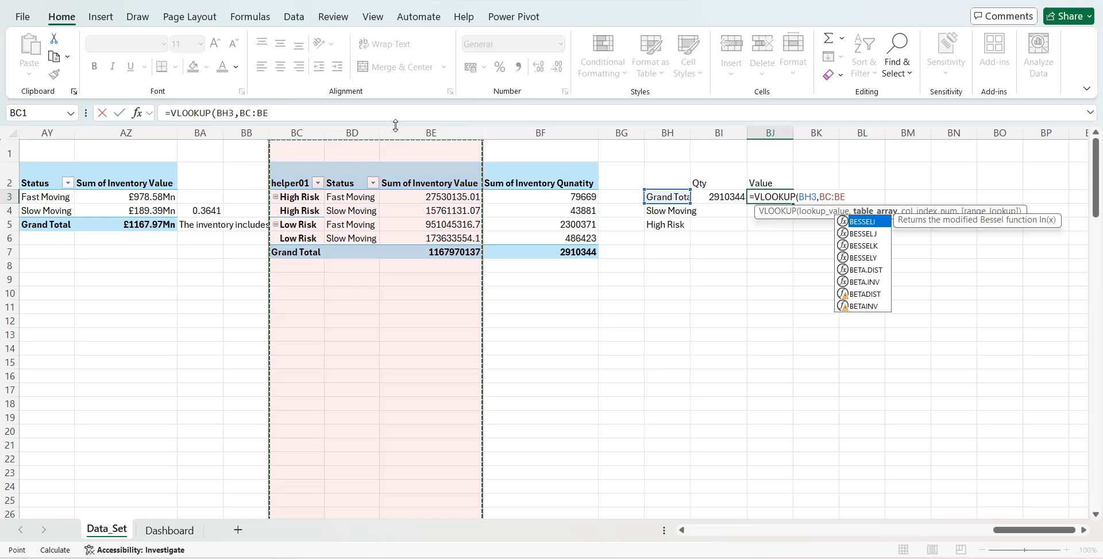
key("Down")
key("Return")
- Enter =SUMIF(BD:BF,BH4,BF:BF) in BI4 to total the Slow Moving quantity
left_click(718, 210)
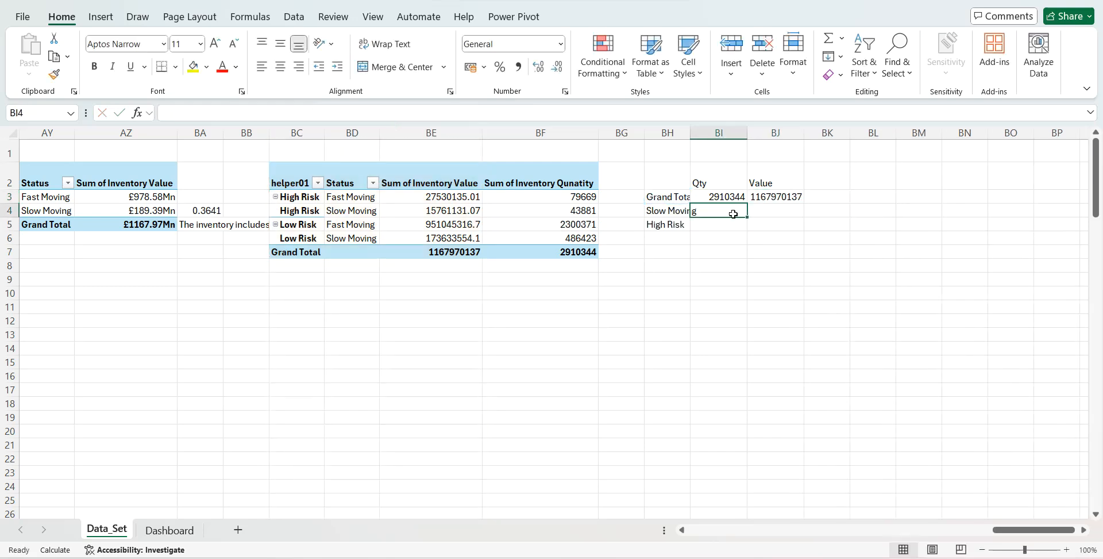
type("=sumif")
key("Tab")
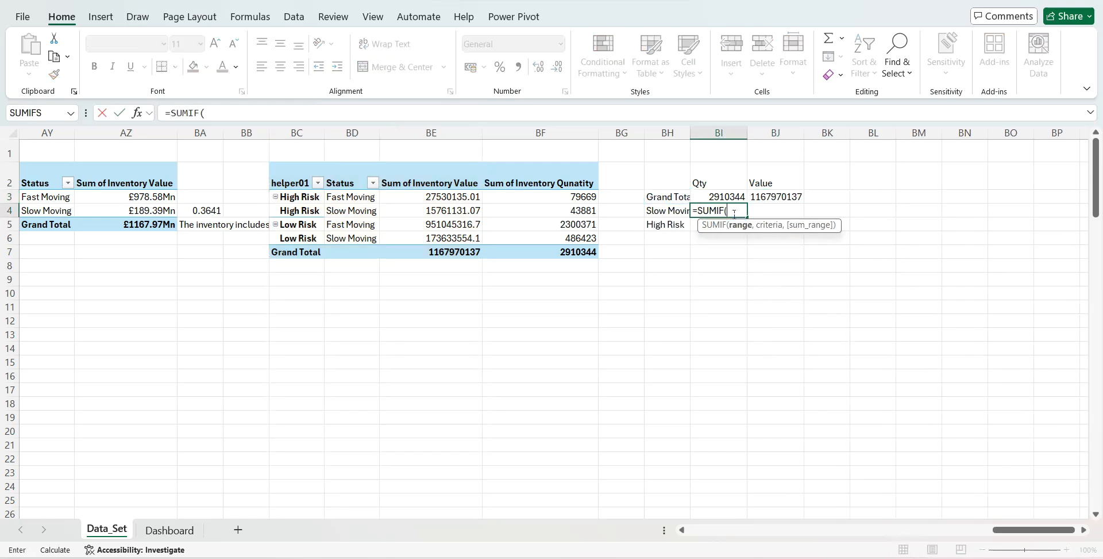
left_click_drag(356, 134, 484, 131)
type(",")
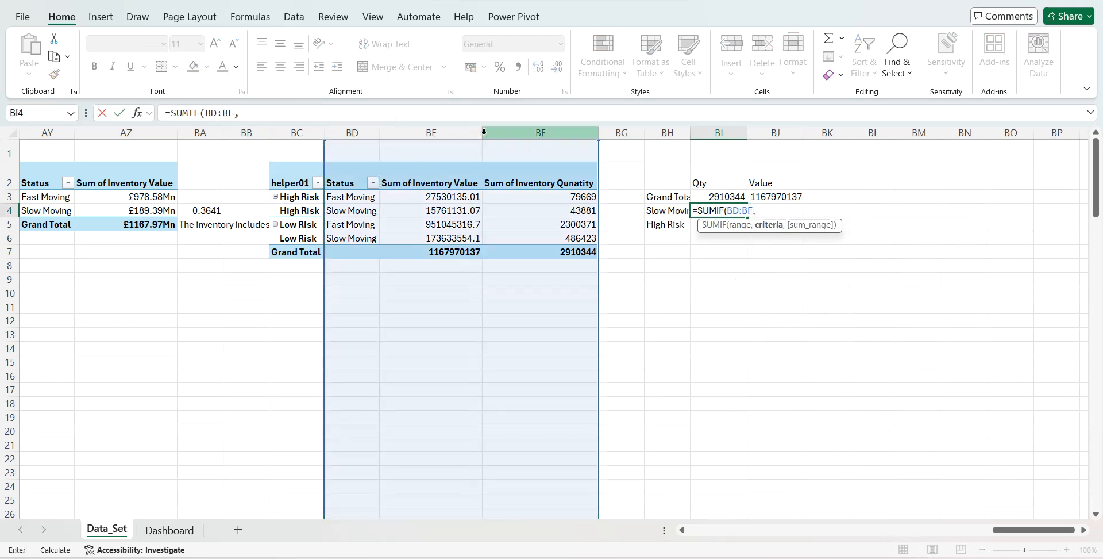
left_click(658, 212)
type(",")
left_click(557, 130)
key("Return")
- Enter =SUMIF(BD:BE,BH4,BE:BE) in BJ4 to total the Slow Moving inventory value
key("Up")
key("Right")
type("=sumi")
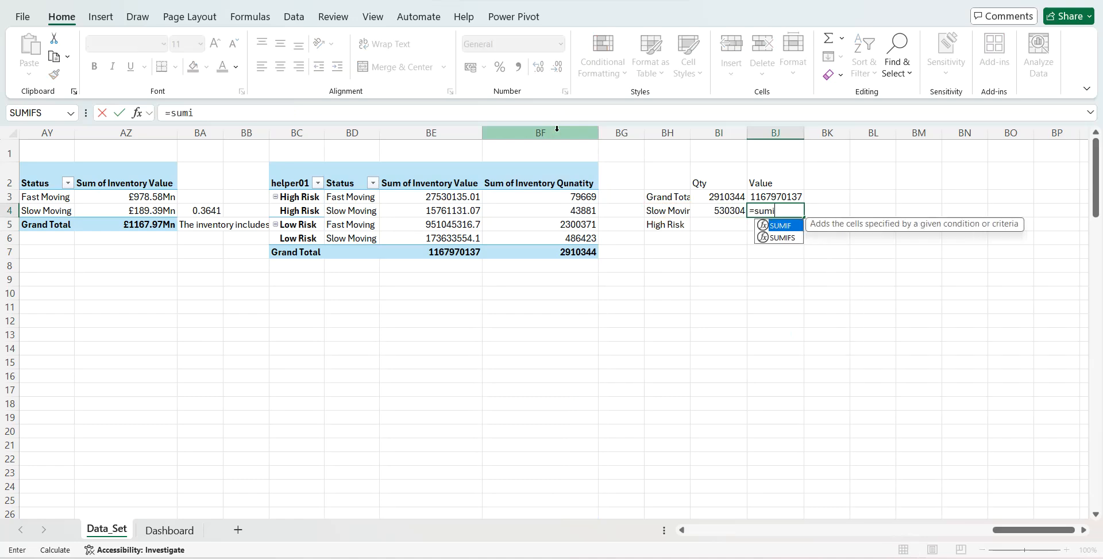
key("Tab")
left_click_drag(352, 131, 400, 131)
type(",")
left_click(661, 211)
type(",")
left_click(446, 130)
key("Return")
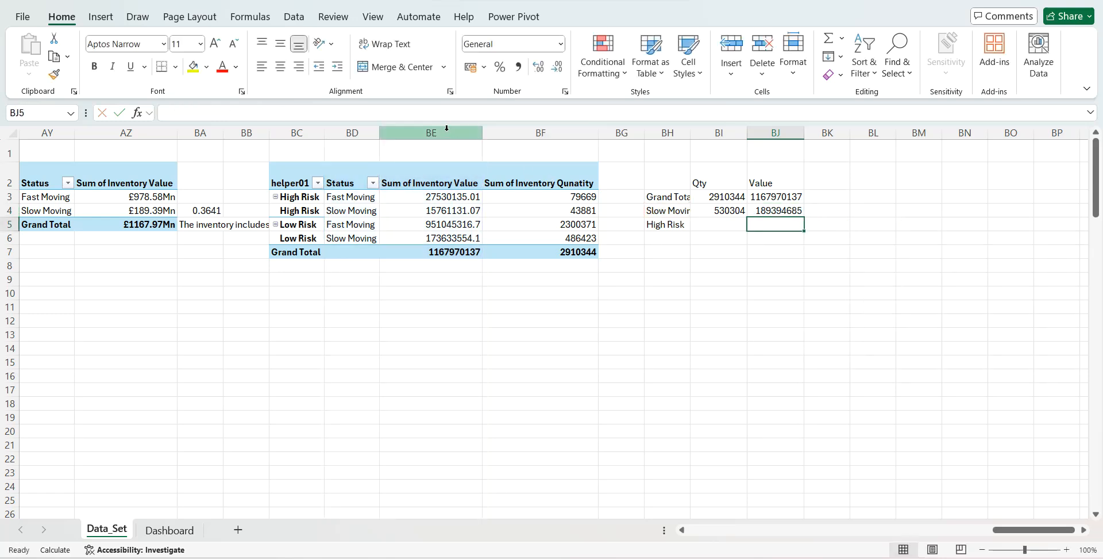
- Enter =SUMIF(BC:BF,BH5,BF:BF) in BI5 to total the High Risk quantity
key("Left")
type("=sumif")
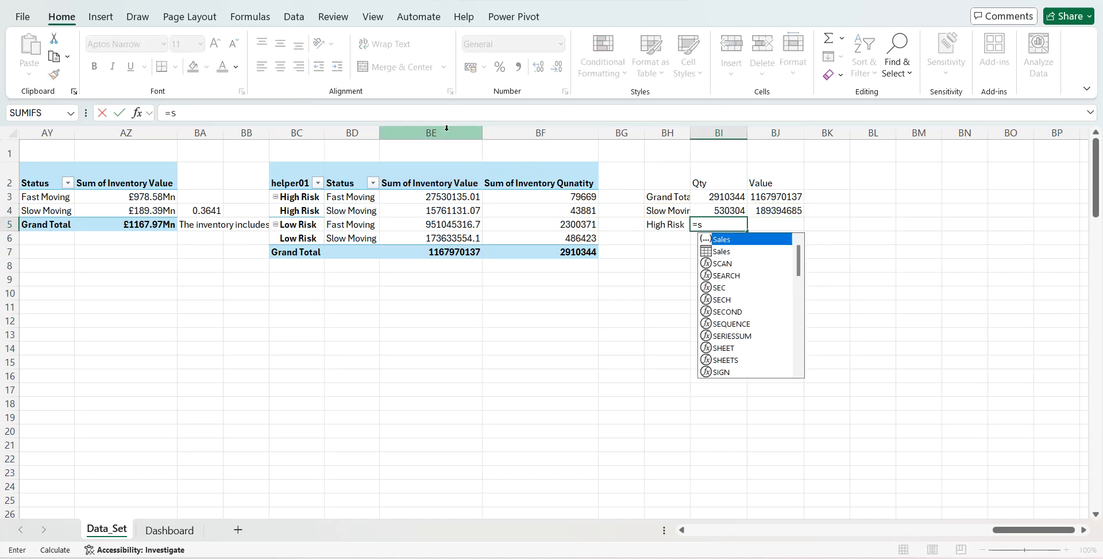
key("Tab")
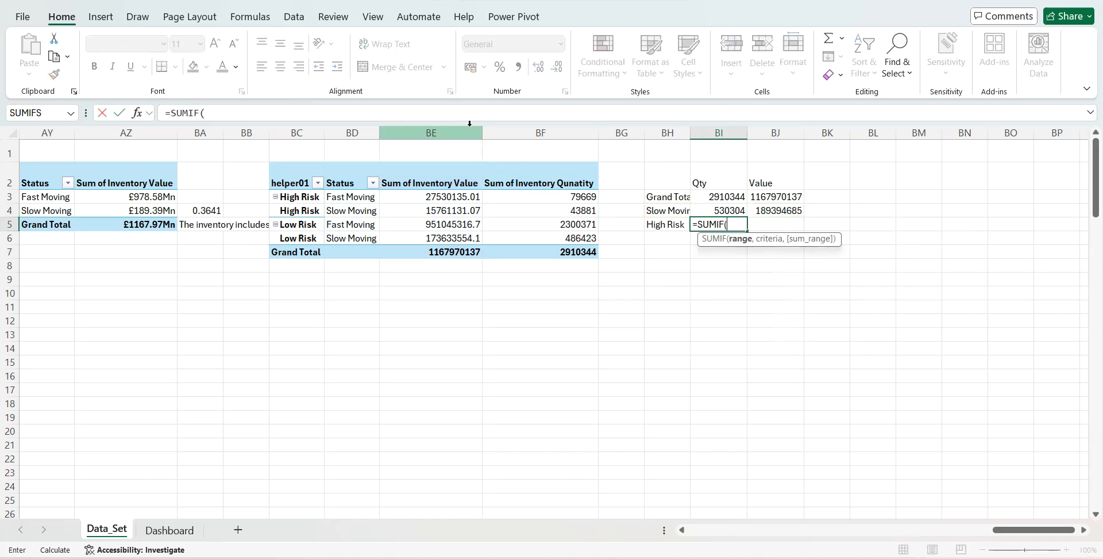
left_click_drag(301, 132, 517, 124)
type(",")
left_click(661, 223)
type(",")
left_click(519, 132)
key("Return")
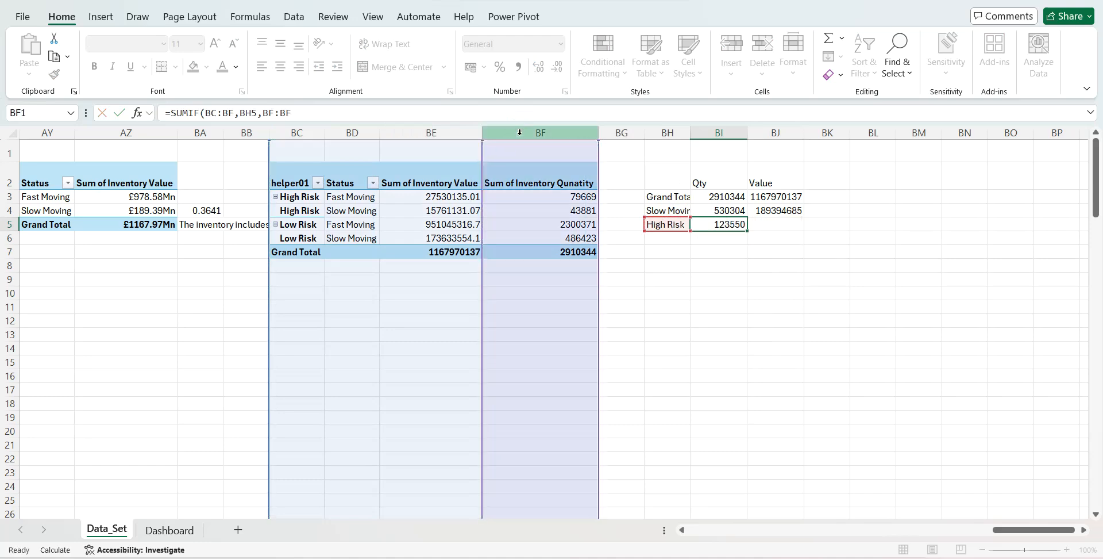
- Enter =SUMIF(BC:BE,BH5,BE:BE) in BJ5 to total the High Risk inventory value
key("Right")
type("=SUM(")
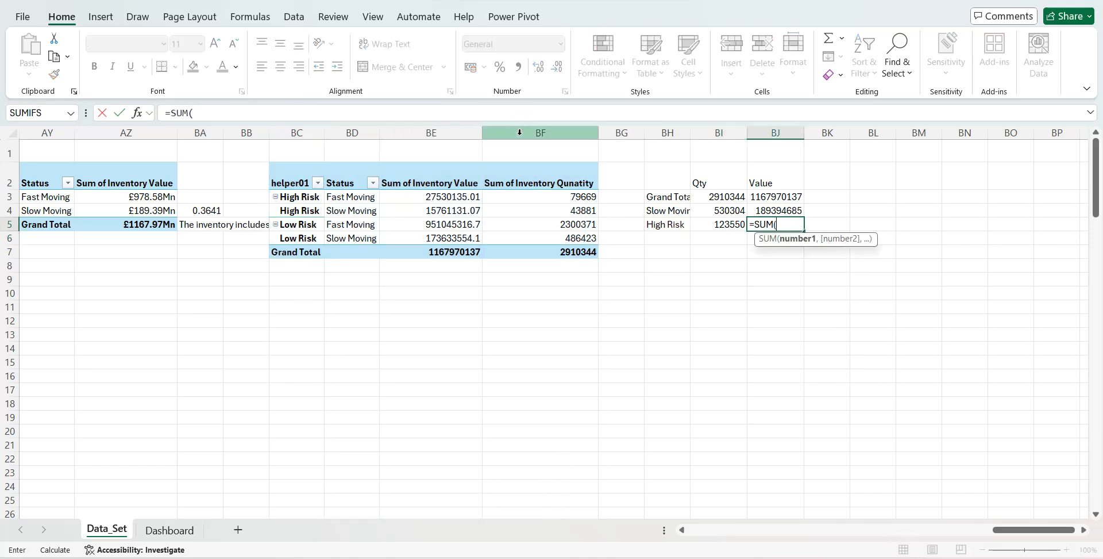
key("BackSpace")
type("IF(")
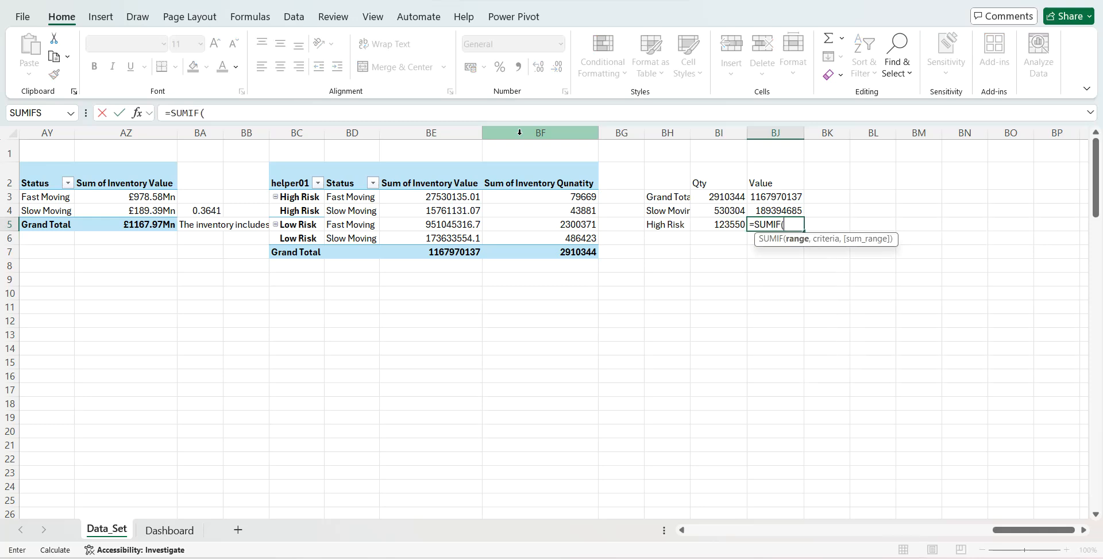
left_click_drag(294, 133, 394, 134)
type(",")
left_click(673, 224)
type(",")
left_click(424, 131)
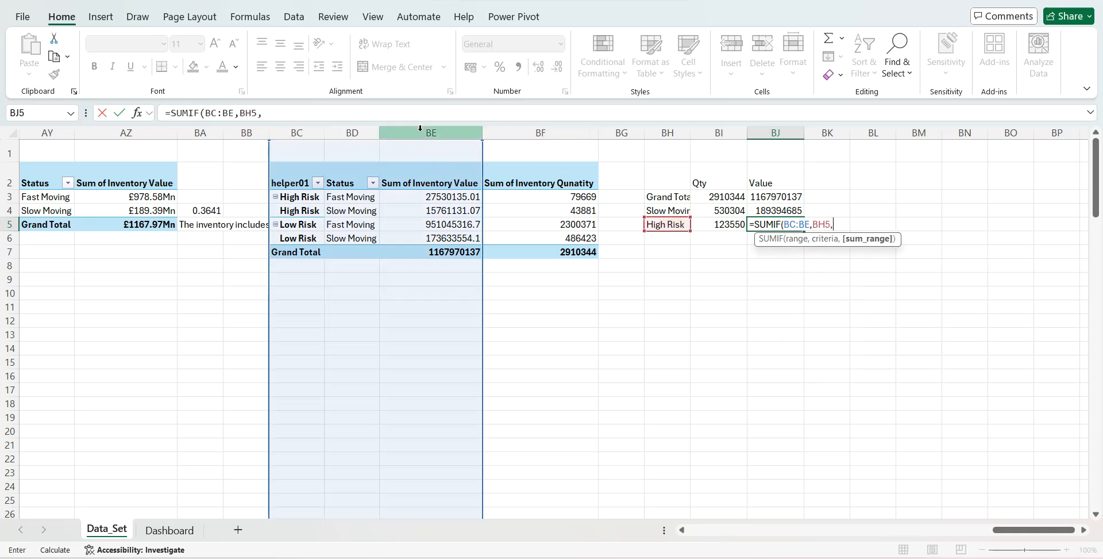
key("Return")
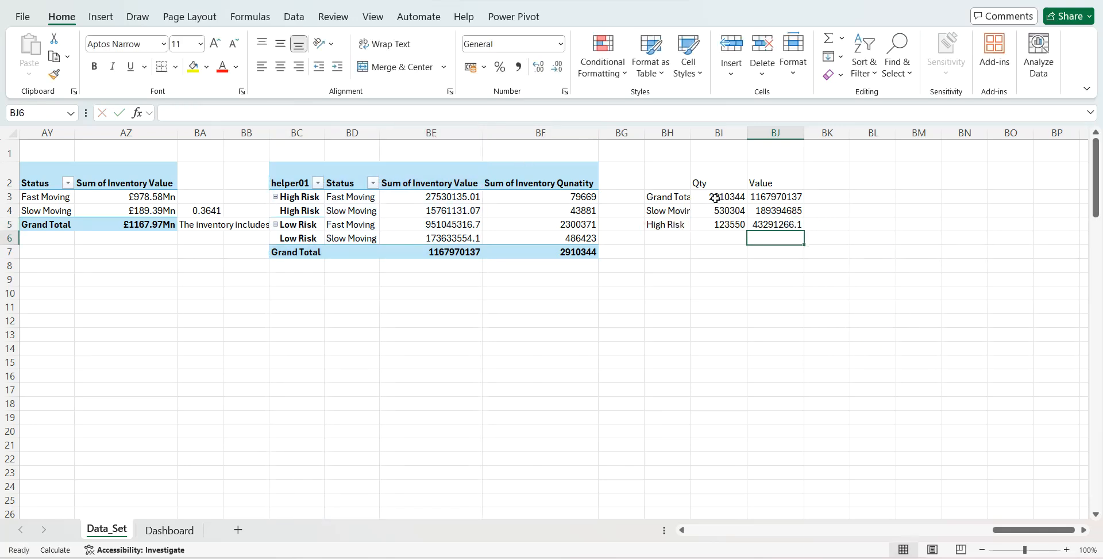
- Format the Qty figures in BI3:BI5 with thousands separators and no decimals
left_click_drag(715, 198, 716, 226)
left_click(519, 67)
left_click(558, 69)
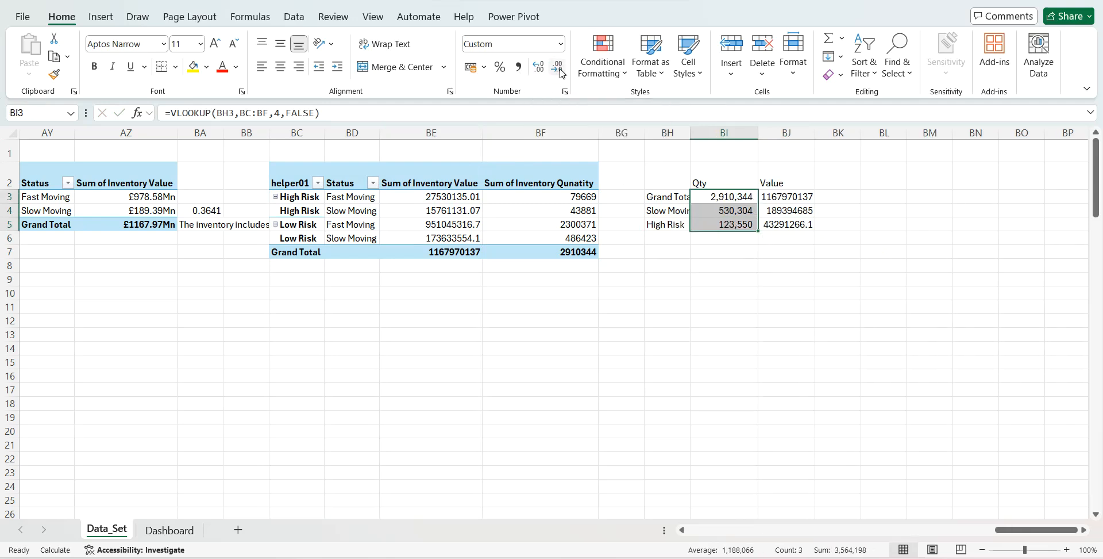
- Start a custom number format for the Value figures in BJ3:BJ5, adapting #,##0 with two trailing commas to scale to millions
left_click_drag(791, 196, 786, 226)
right_click(787, 226)
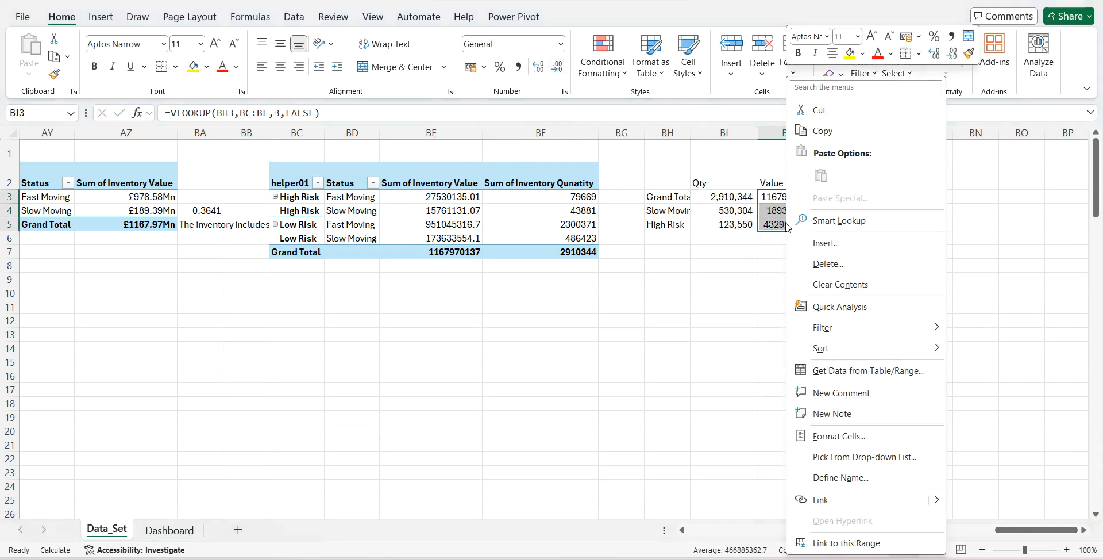
left_click(561, 44)
left_click(560, 44)
left_click(561, 44)
left_click(500, 409)
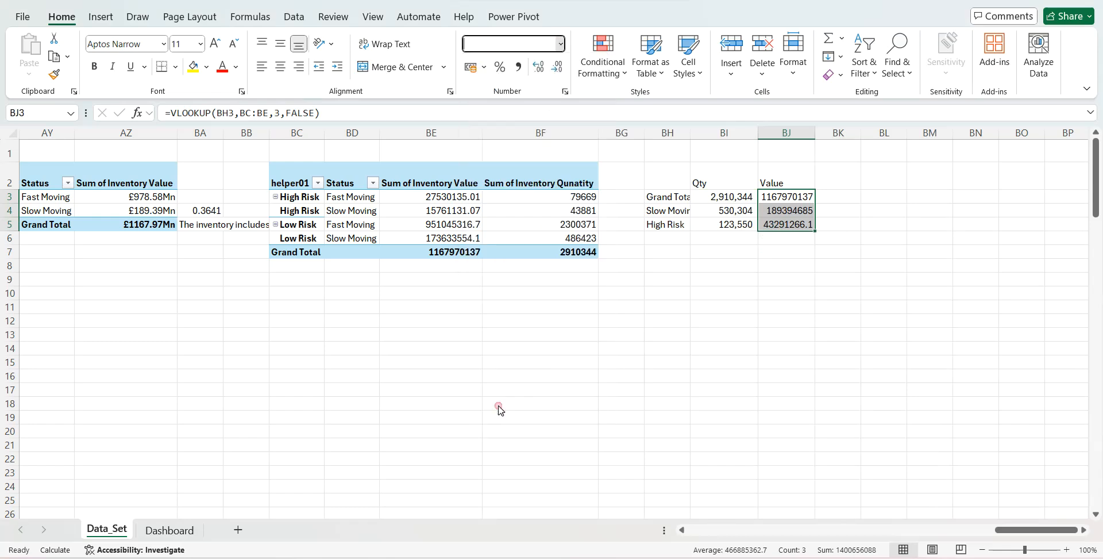
left_click(507, 293)
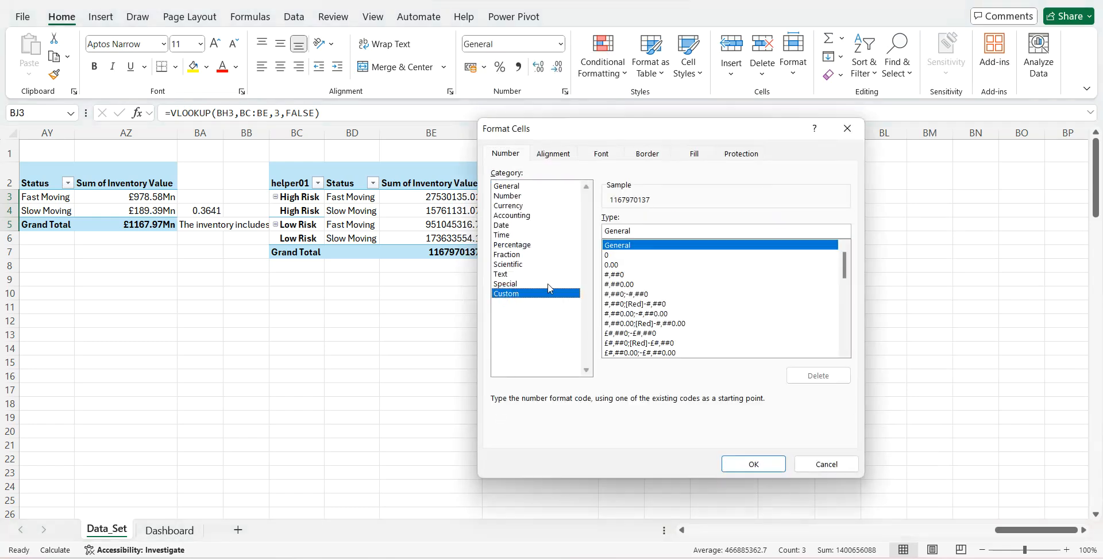
left_click(615, 275)
scroll(631, 296, "down", 8)
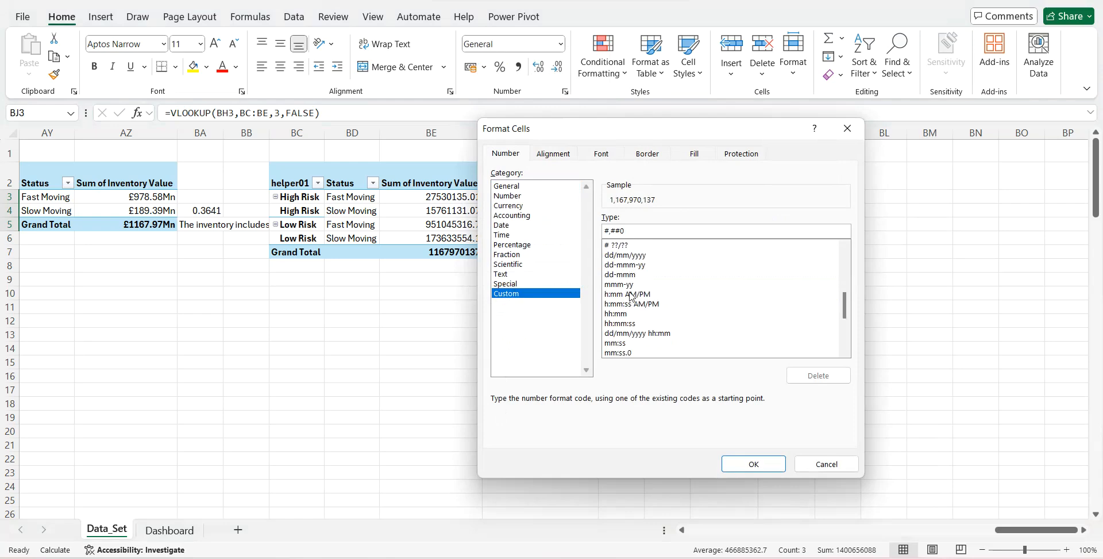
scroll(631, 296, "up", 8)
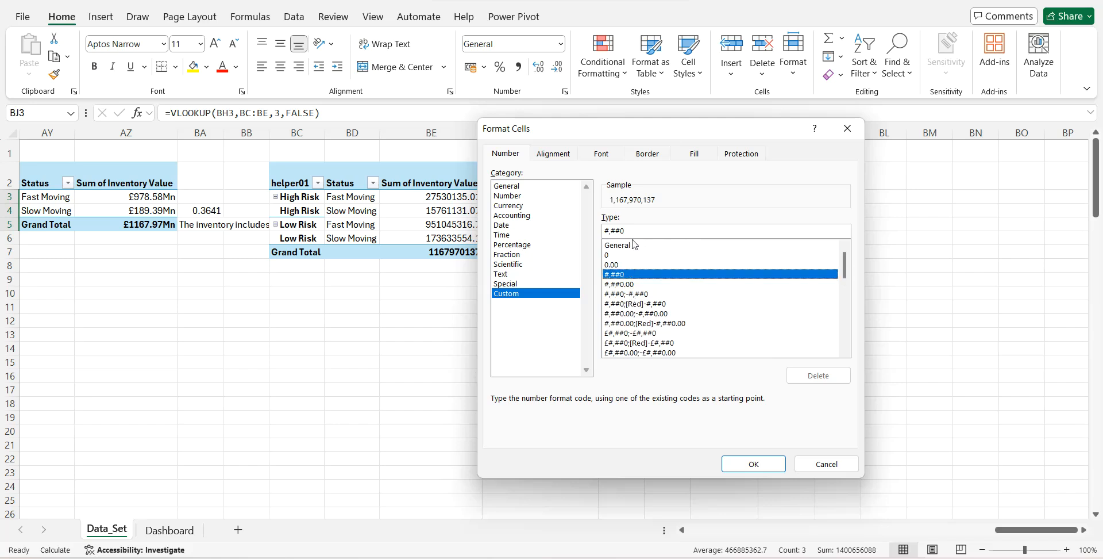
key("BackSpace")
type(",,\"Mn")
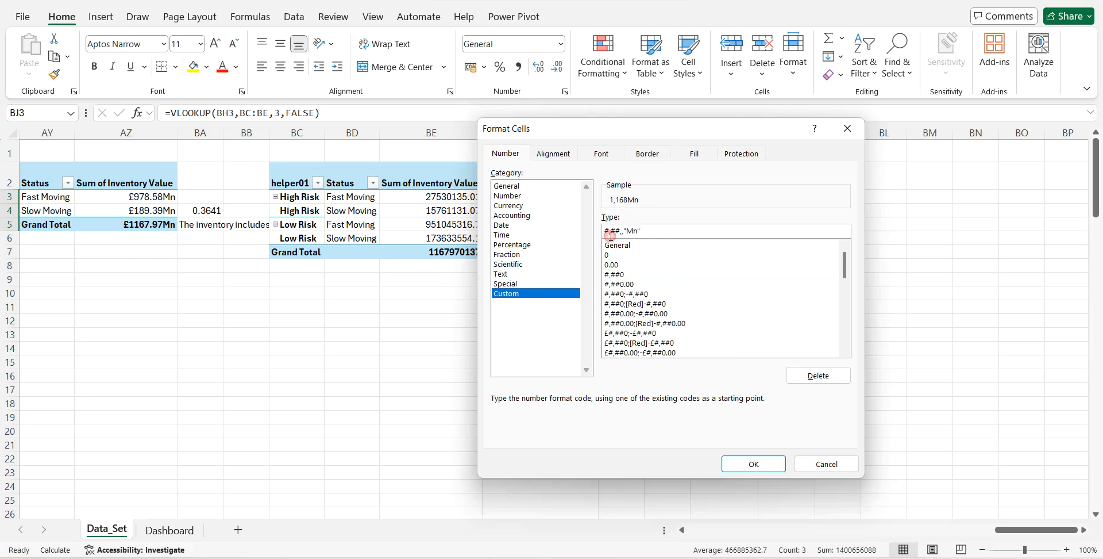
- Finish the custom format for BJ3:BJ5 so the values show in millions with two decimals and an "Mn" suffix
key("BackSpace")
type(".")
left_click(741, 460)
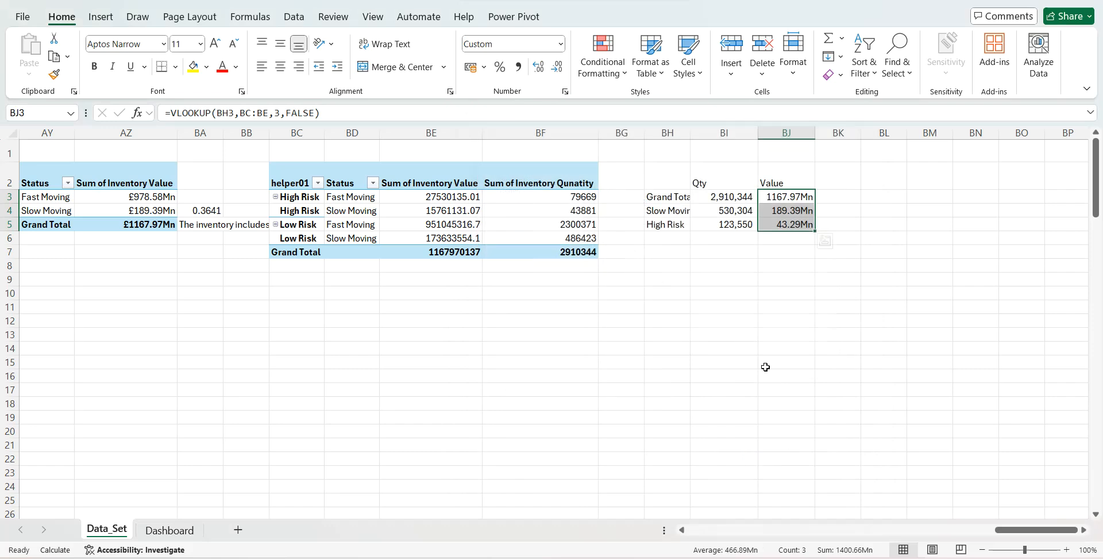
left_click(769, 317)
- On the Dashboard sheet, copy the Completed POs number box and place the copy beside "Number of Inventory Items"
left_click(169, 529)
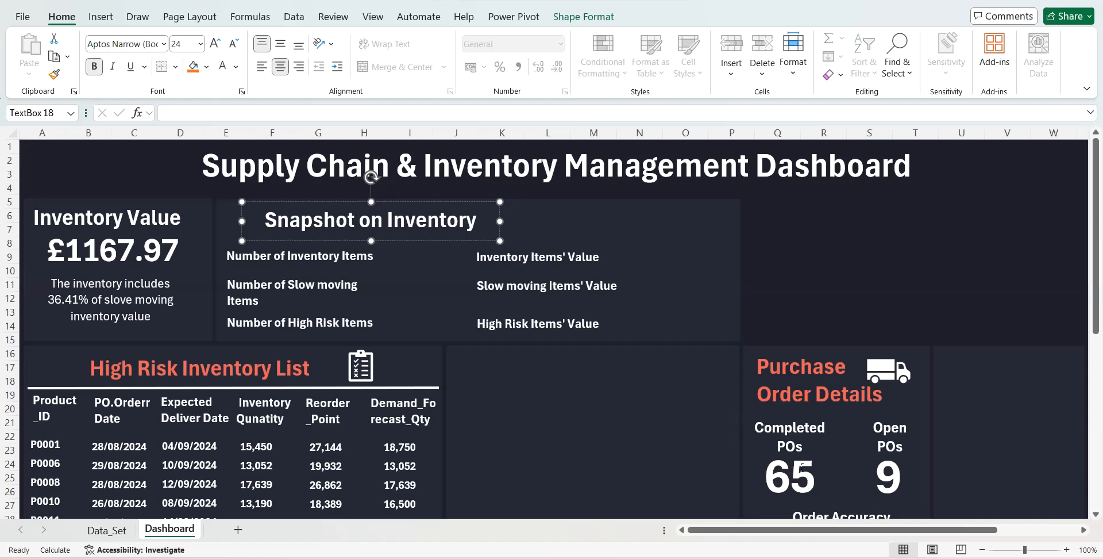
left_click(804, 474)
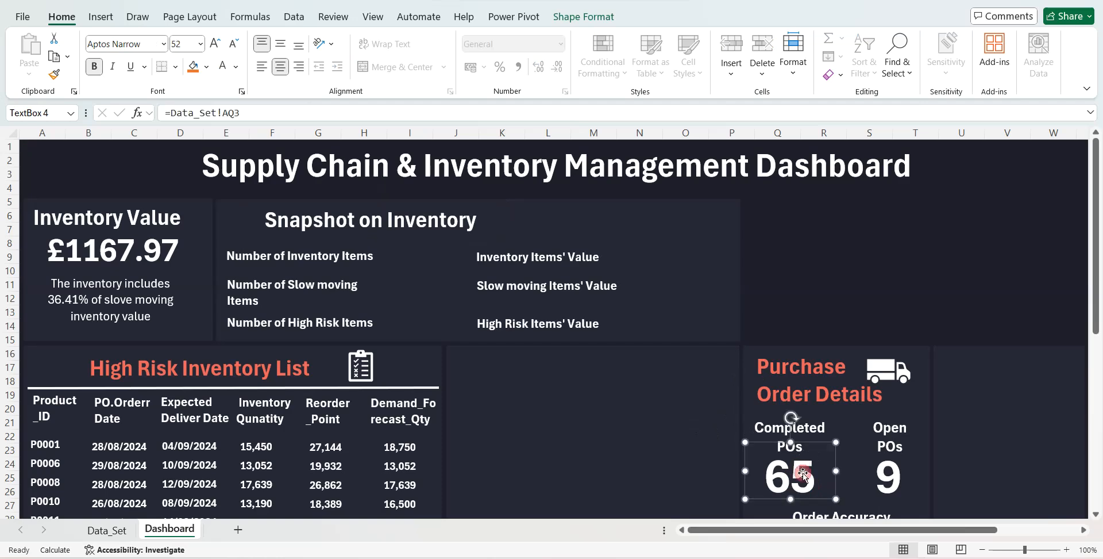
key("ctrl+c")
key("ctrl+v")
left_click_drag(823, 457, 445, 231)
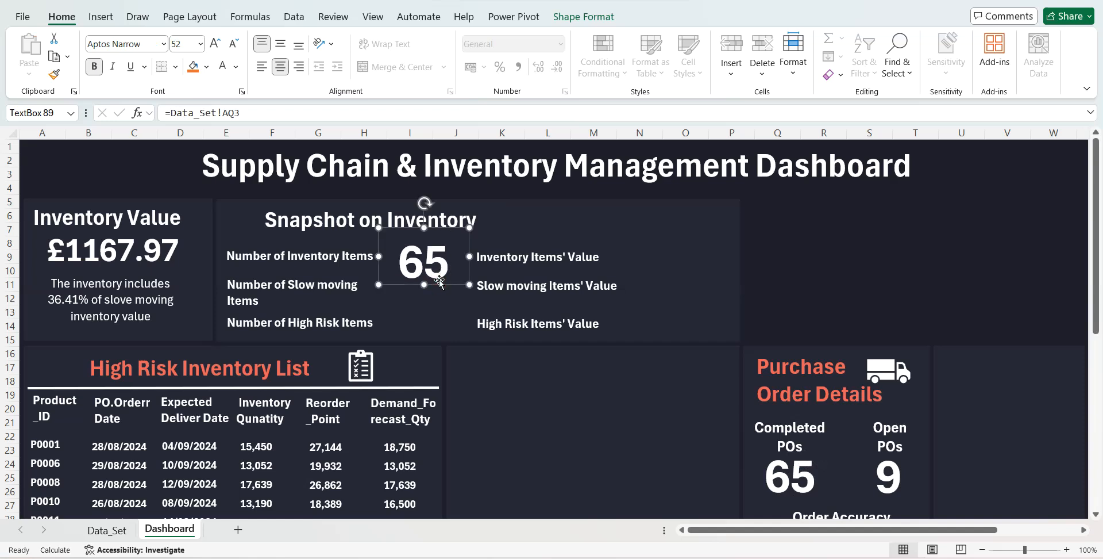
- Link the copied number box beside "Number of Inventory Items" to =Data_Set!BI3
left_click_drag(173, 113, 240, 114)
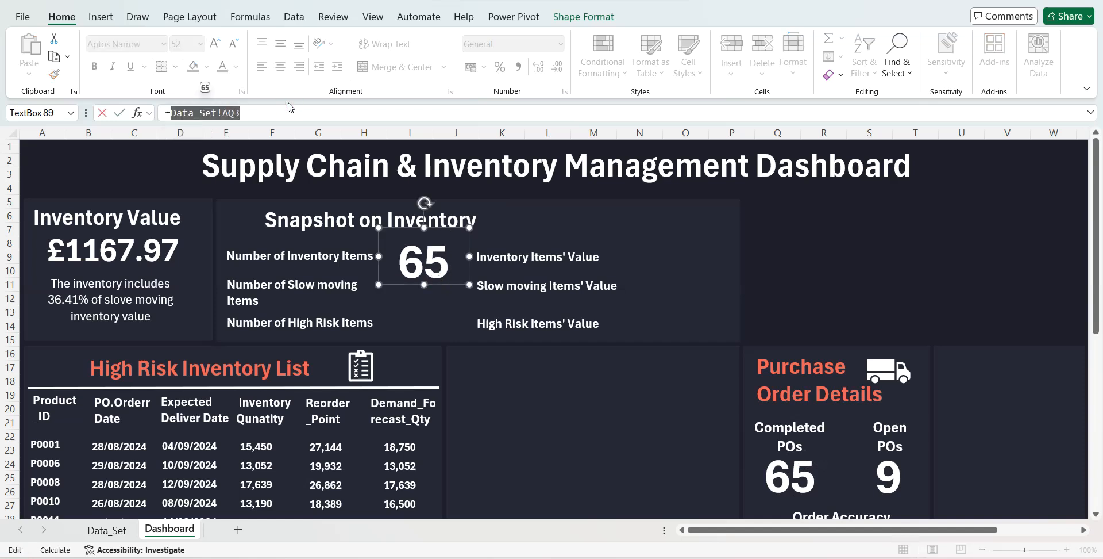
key("BackSpace")
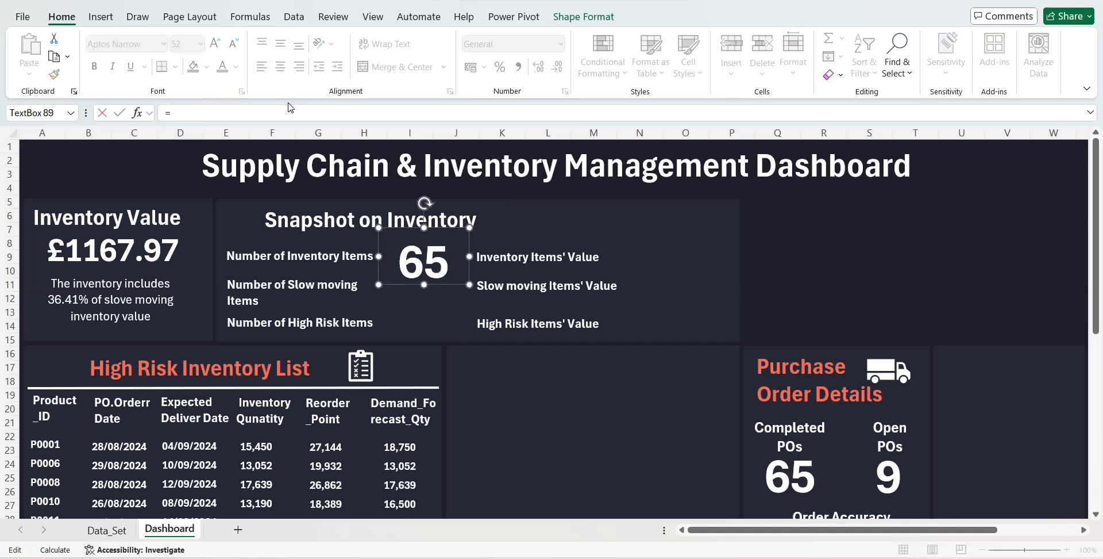
left_click(102, 533)
left_click(721, 202)
key("Return")
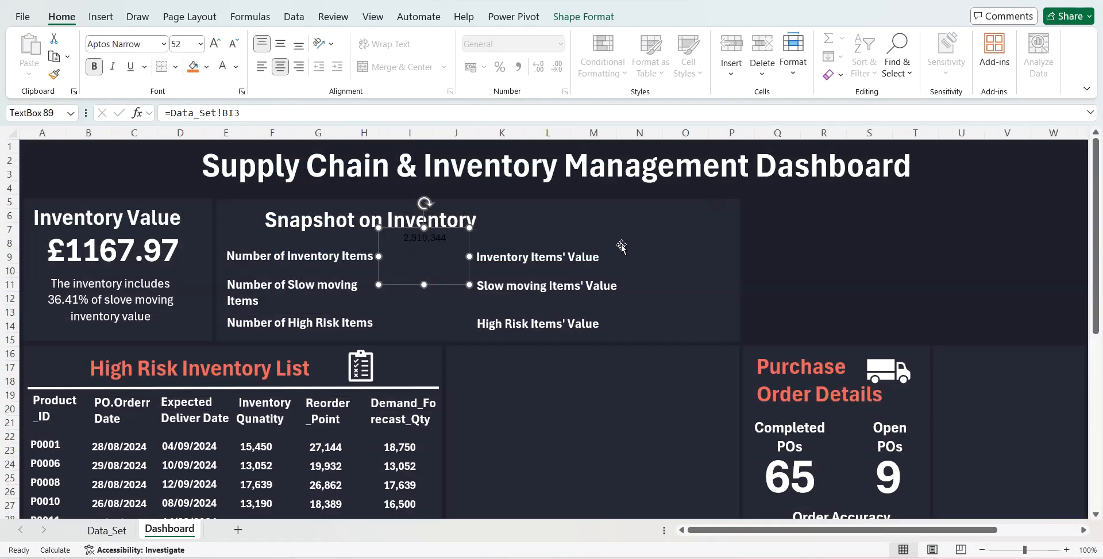
- Adjust the linked box to fit its row, copy it beside "Number of Slow moving Items", and link the copy to =Data_Set!BI4
mouse_move(424, 283)
left_mouse_down()
mouse_move(425, 250)
mouse_move(436, 260)
mouse_move(429, 298)
left_mouse_up()
key("ctrl+c")
key("ctrl+v")
left_click(245, 113)
key("BackSpace")
type("4")
key("Return")
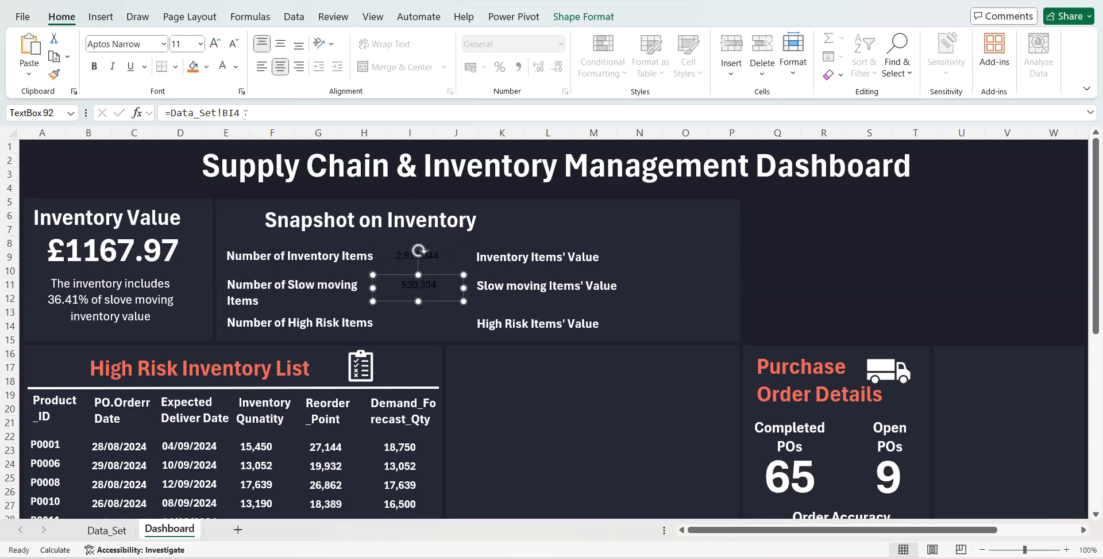
- Copy the slow moving quantity box beside "Number of High Risk Items" and link the copy to =Data_Set!BI5
key("ctrl+c")
key("ctrl+v")
left_click_drag(439, 305, 427, 328)
left_click(261, 115)
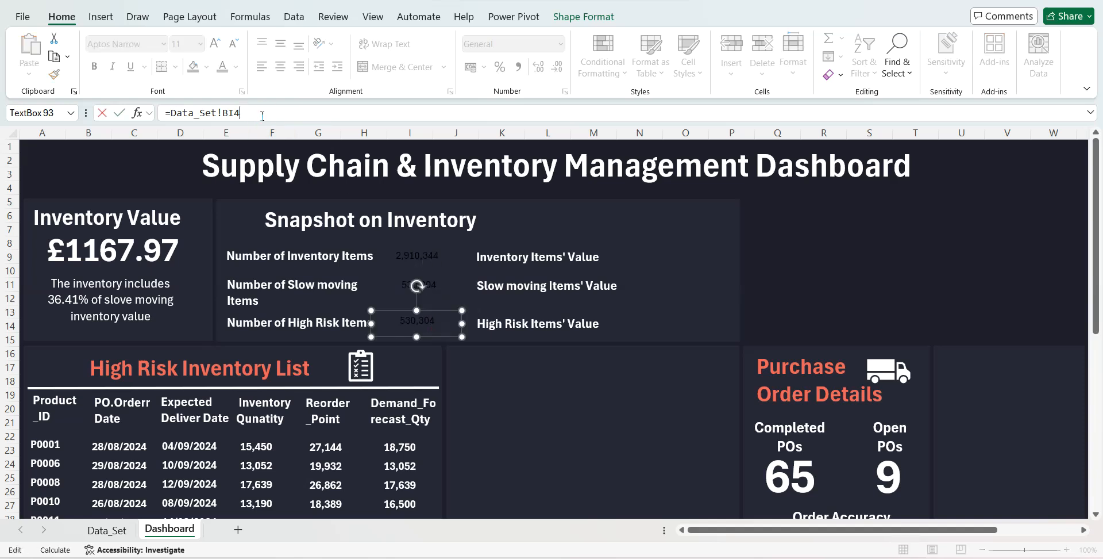
key("Return")
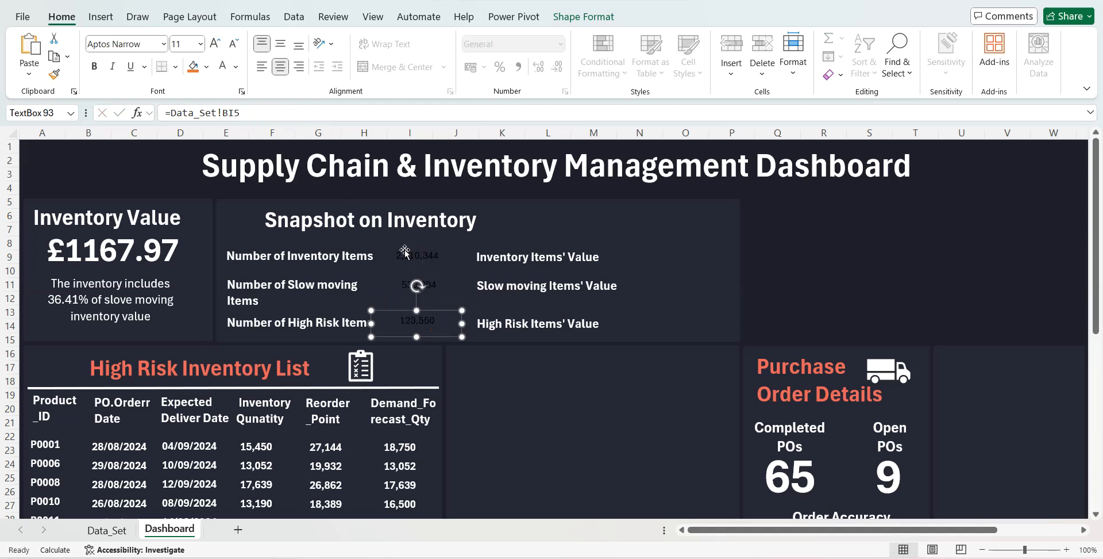
- Right-align and narrow the three quantity boxes, and format their text white, bold and size 12
left_click(436, 281, "shift")
left_click(437, 253, "shift")
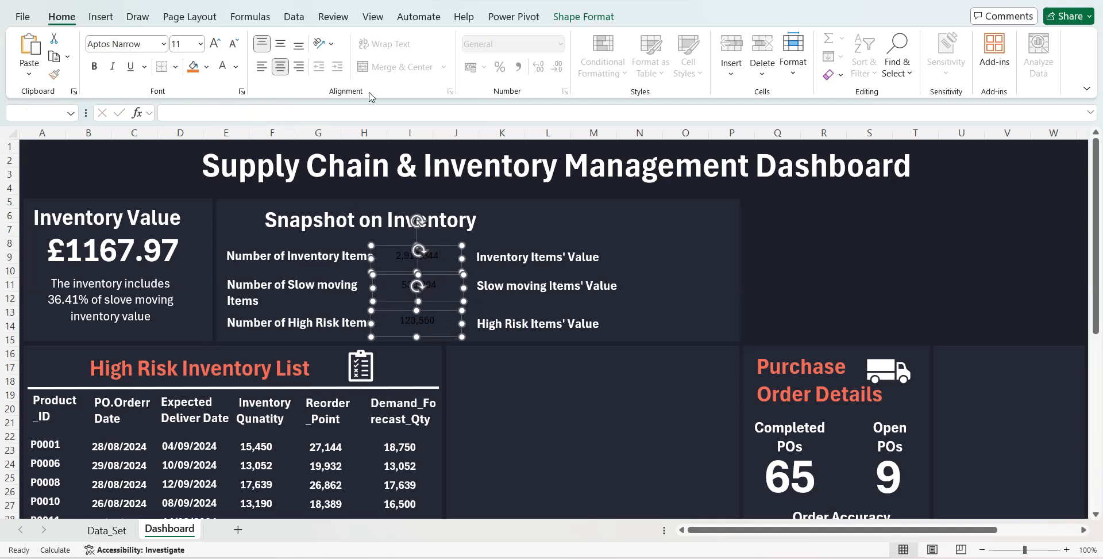
left_click(298, 68)
left_click_drag(373, 261, 400, 249)
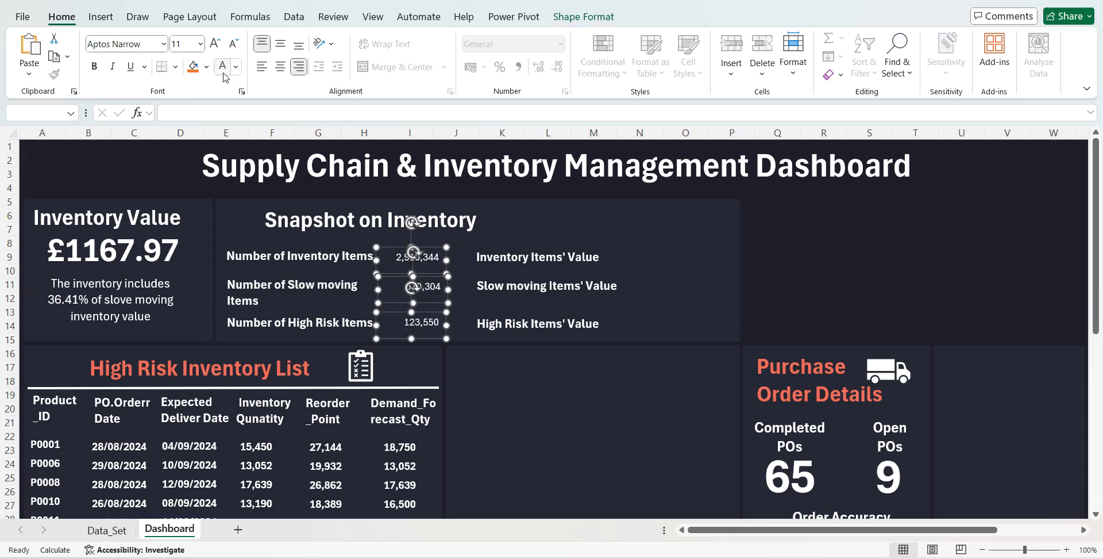
left_click(95, 67)
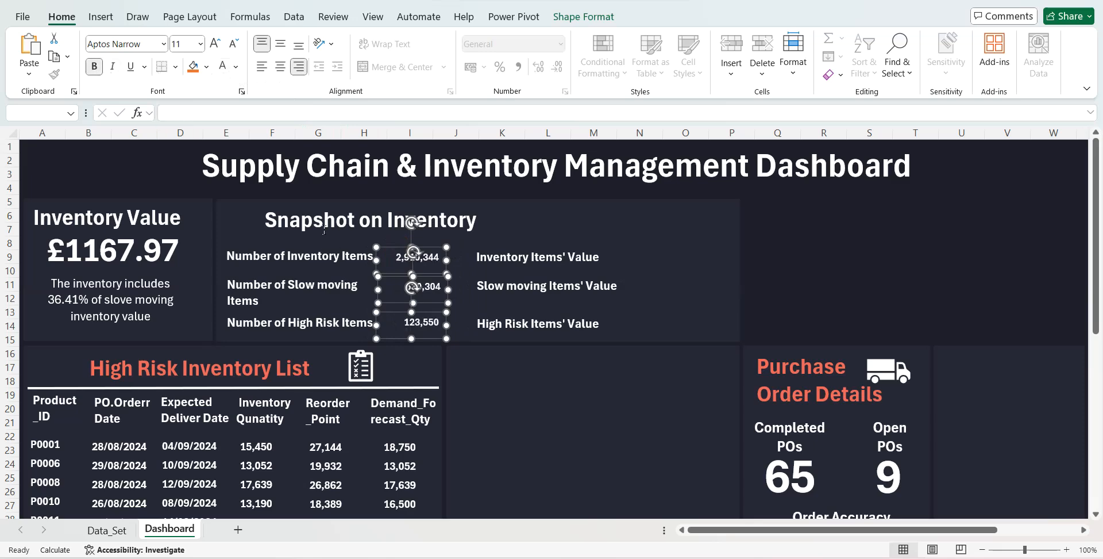
left_click(218, 48)
- Increase the font size of the three quantity figures to 14 to match their labels
left_click(343, 258)
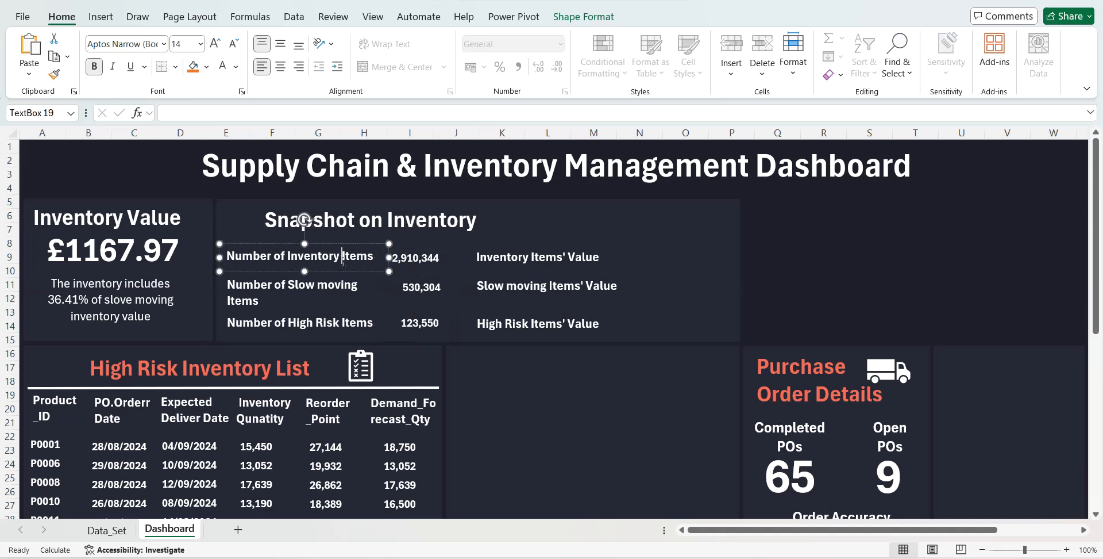
left_click(423, 257)
left_click(420, 287, "shift")
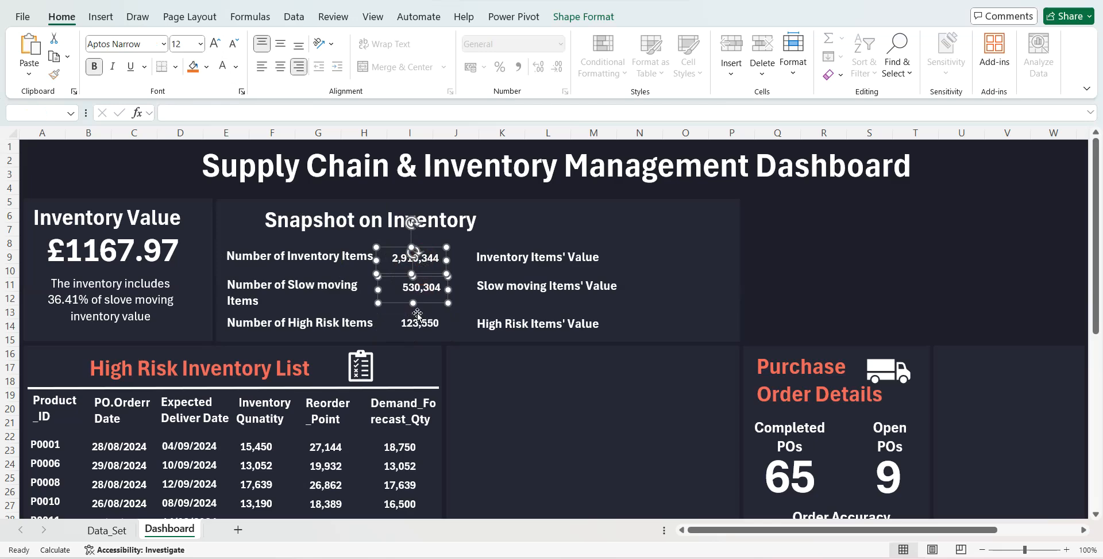
left_click(418, 320, "shift")
left_click(190, 39)
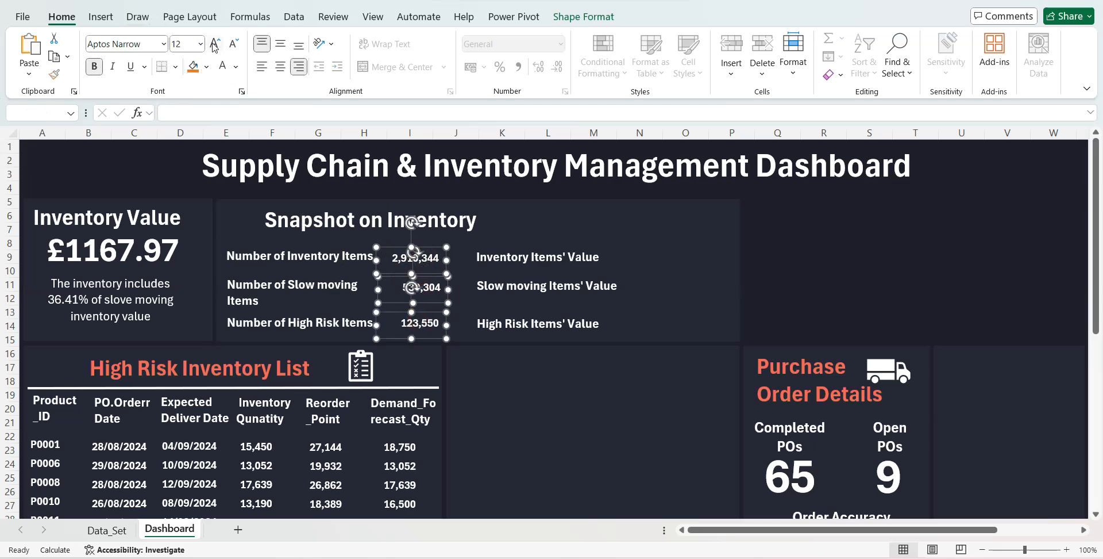
left_click(214, 45)
- Widen the three quantity boxes slightly and copy them beside the Inventory, Slow moving and High Risk value labels
left_click_drag(445, 261, 452, 260)
left_click_drag(428, 316, 693, 247)
left_click(688, 230)
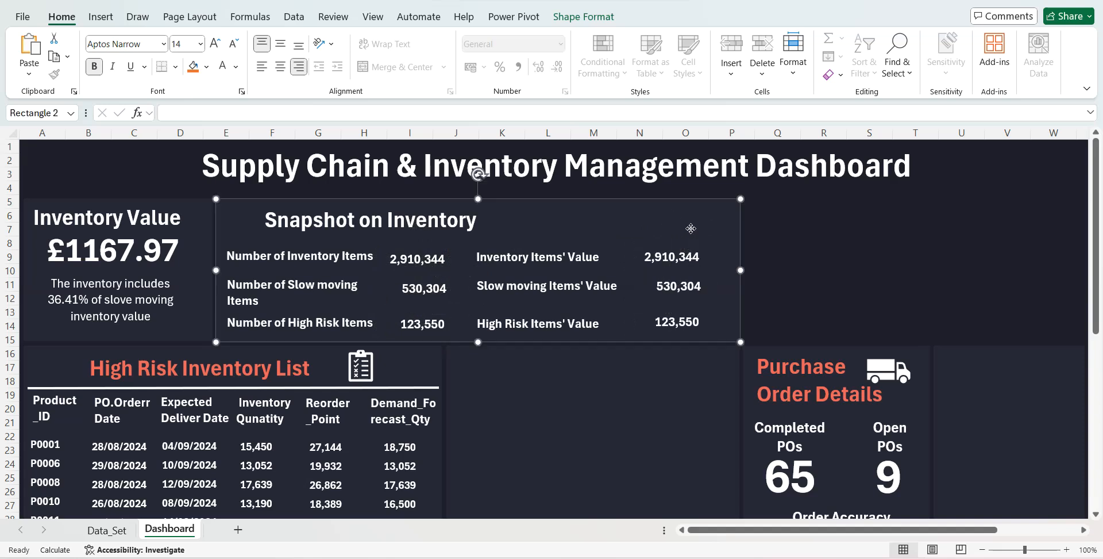
- Link the copied box beside "Inventory Items' Value" to =Data_Set!BJ3
left_click(680, 257)
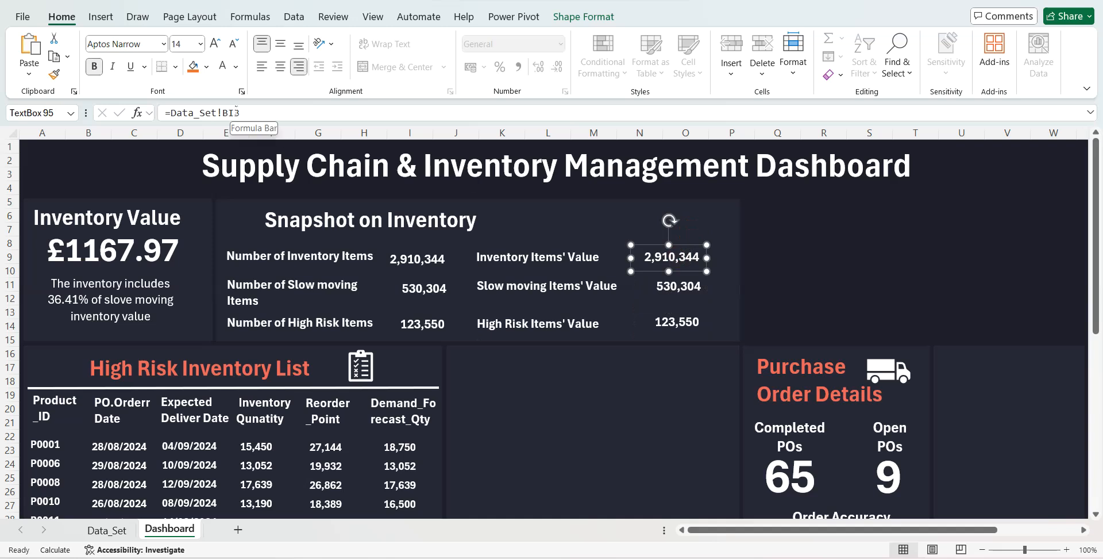
left_click(107, 529)
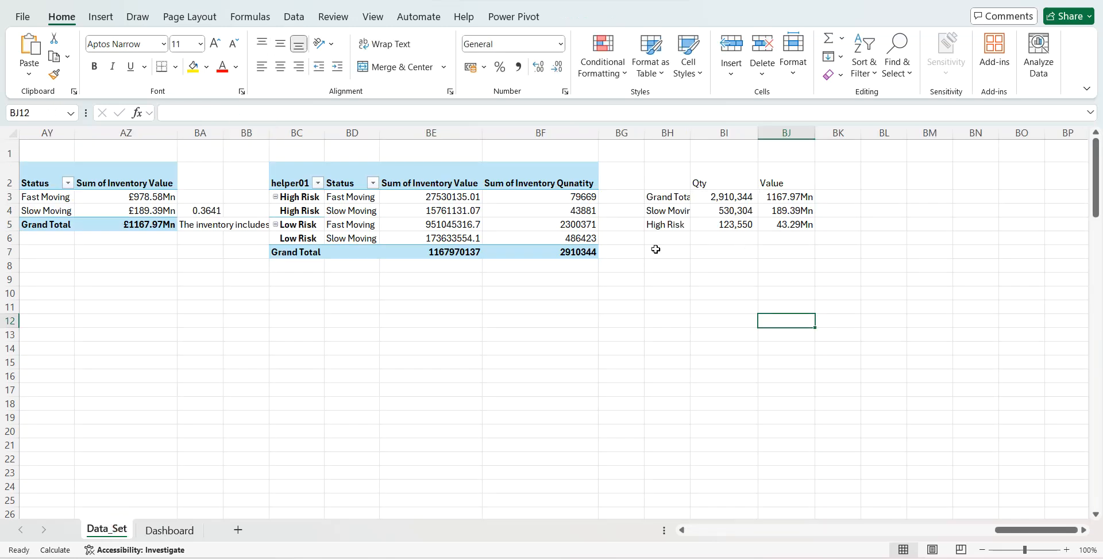
left_click(169, 529)
left_click(231, 113)
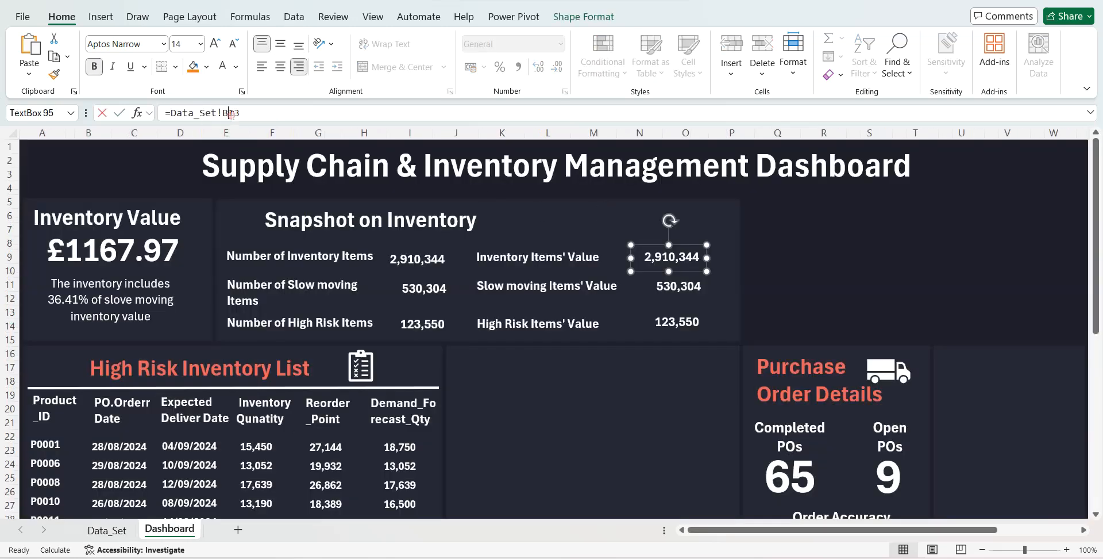
key("Return")
- Link the copied box beside "Slow moving Items' Value" to =Data_Set!BJ4
left_click(647, 281)
left_click(234, 113)
key("BackSpace")
type("I")
key("Return")
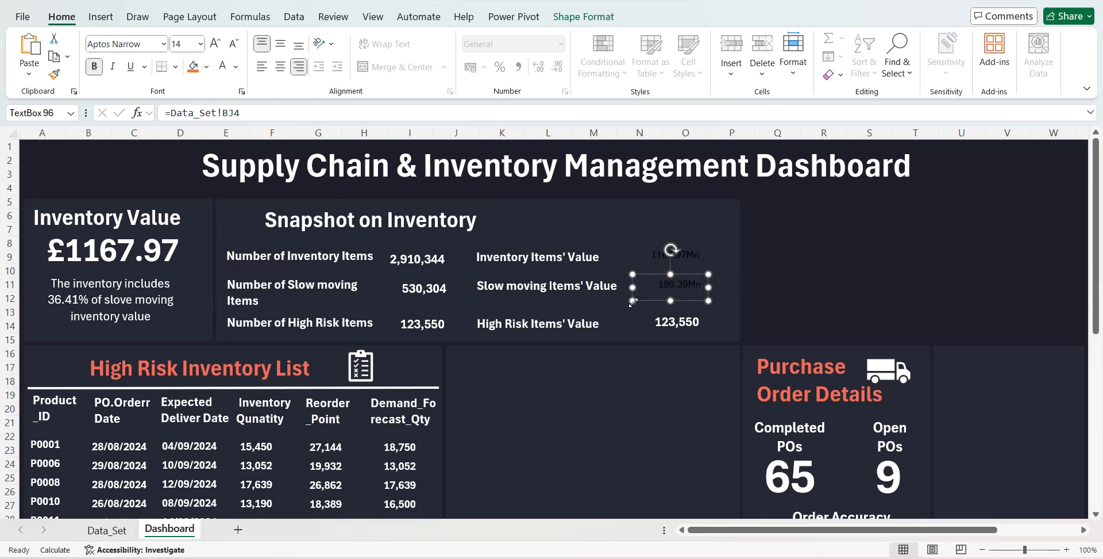
- Link the copied box beside "High Risk Items' Value" to =Data_Set!BJ5
left_click(664, 320)
left_click(233, 113)
key("BackSpace")
type("J")
key("Return")
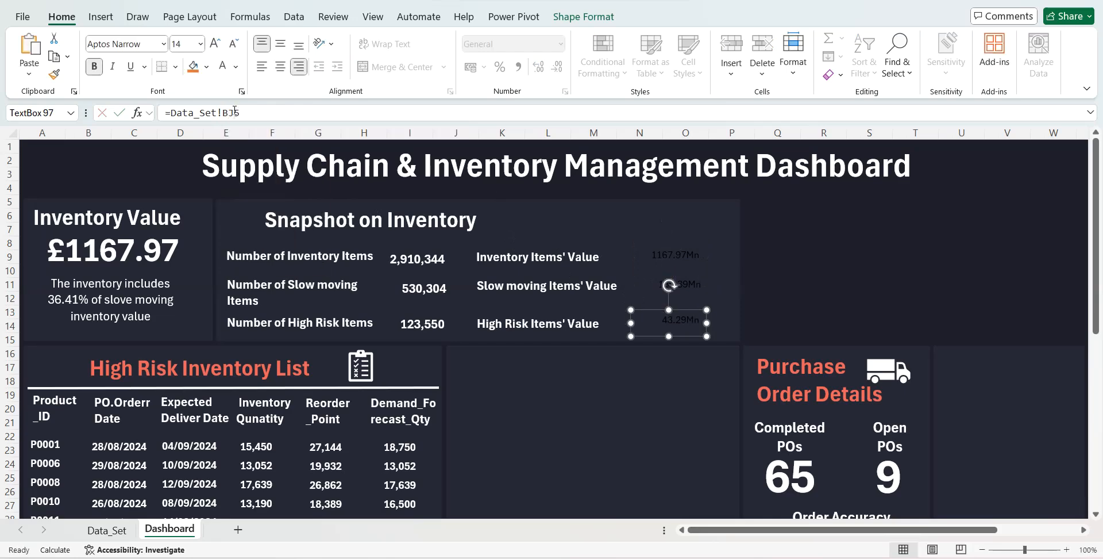
- Format the three inventory value figures in the snapshot as white, bold, size 14 text
left_click(692, 283, "shift")
left_click(659, 257, "shift")
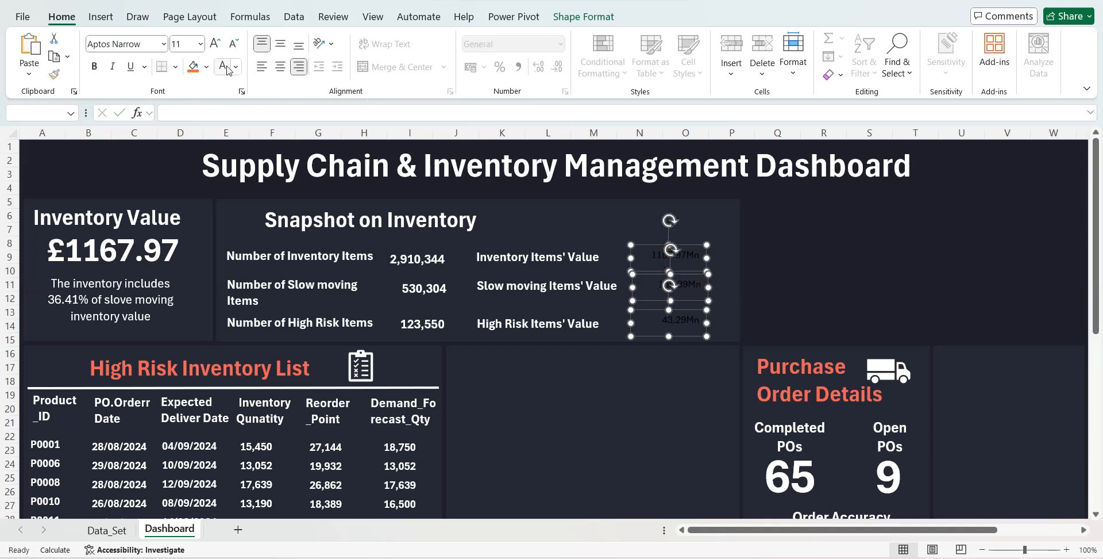
left_click(217, 46)
left_click(218, 46)
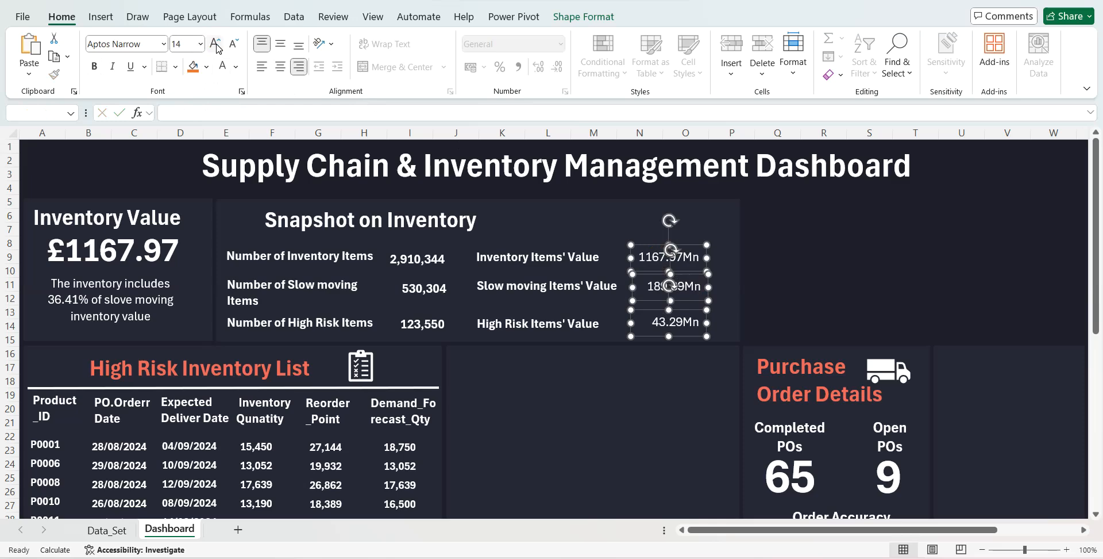
left_click(95, 66)
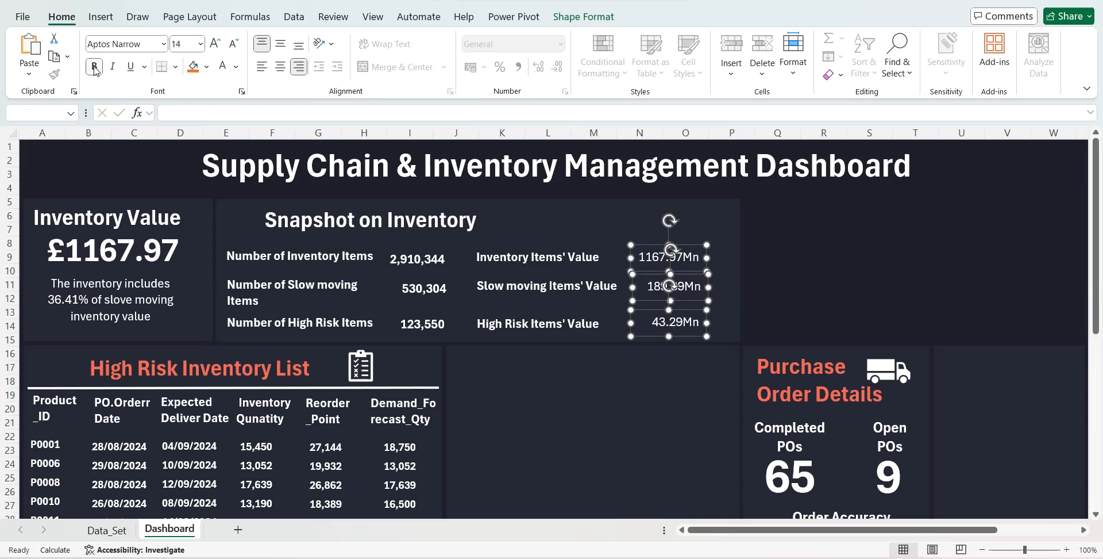
left_click(974, 198)
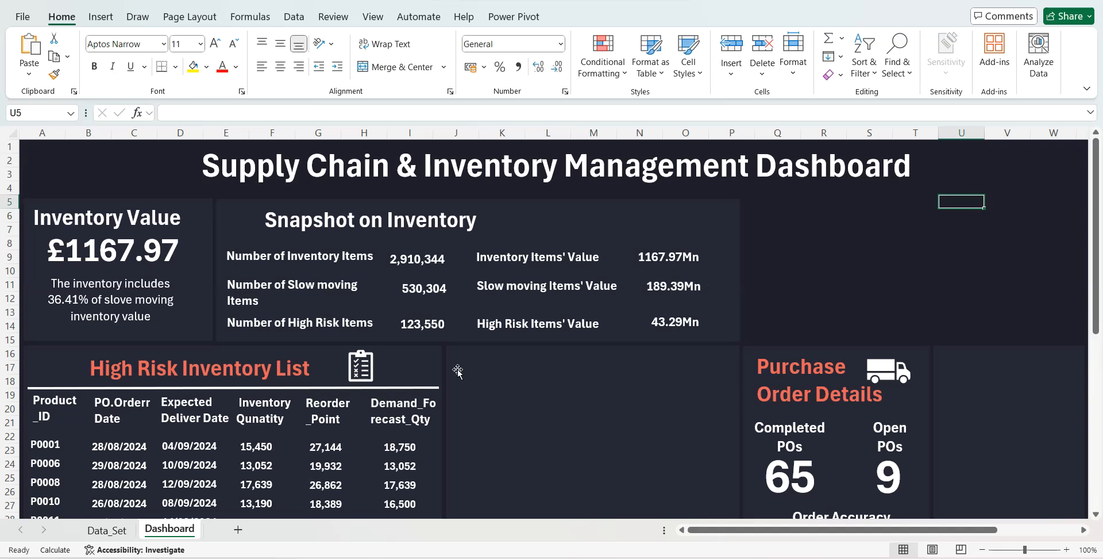
- Duplicate the "Purchase Order Details" heading into the empty middle panel and change its text to "Inventory Turnover Ratio"
left_click(767, 355)
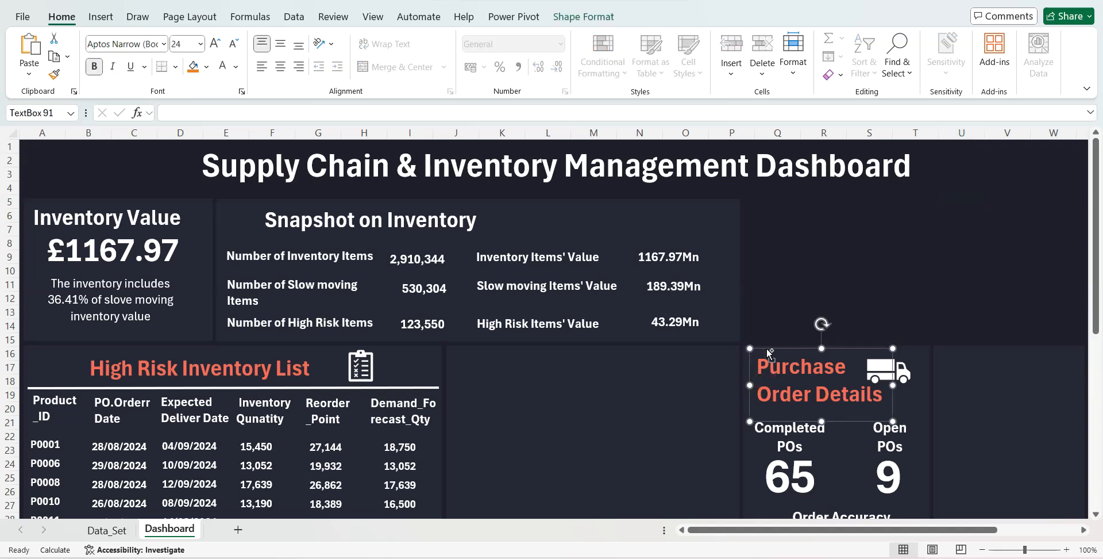
key("ctrl+d")
left_click_drag(859, 359, 559, 349)
left_click_drag(594, 394, 470, 369)
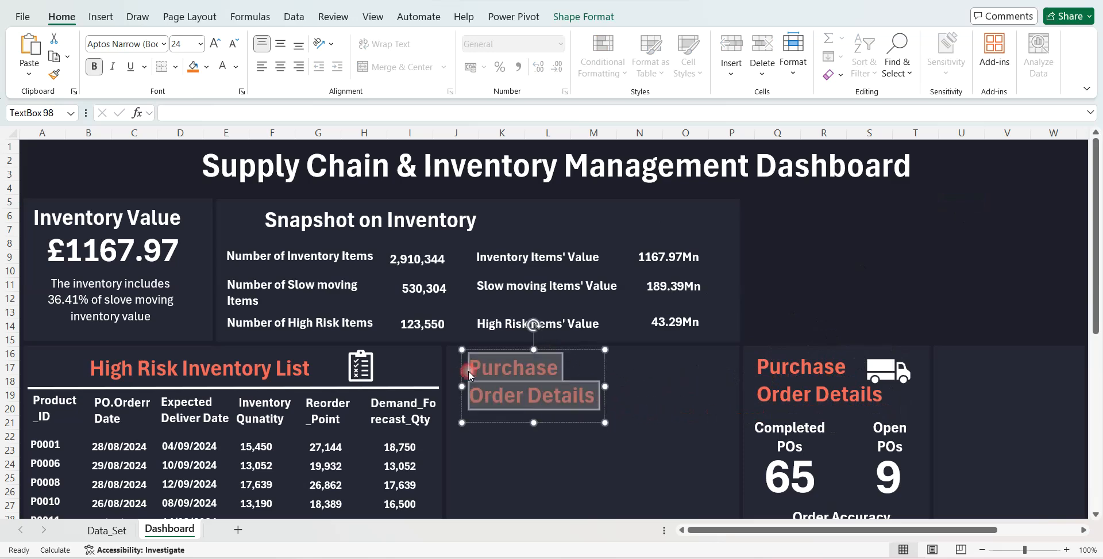
type("Inventor")
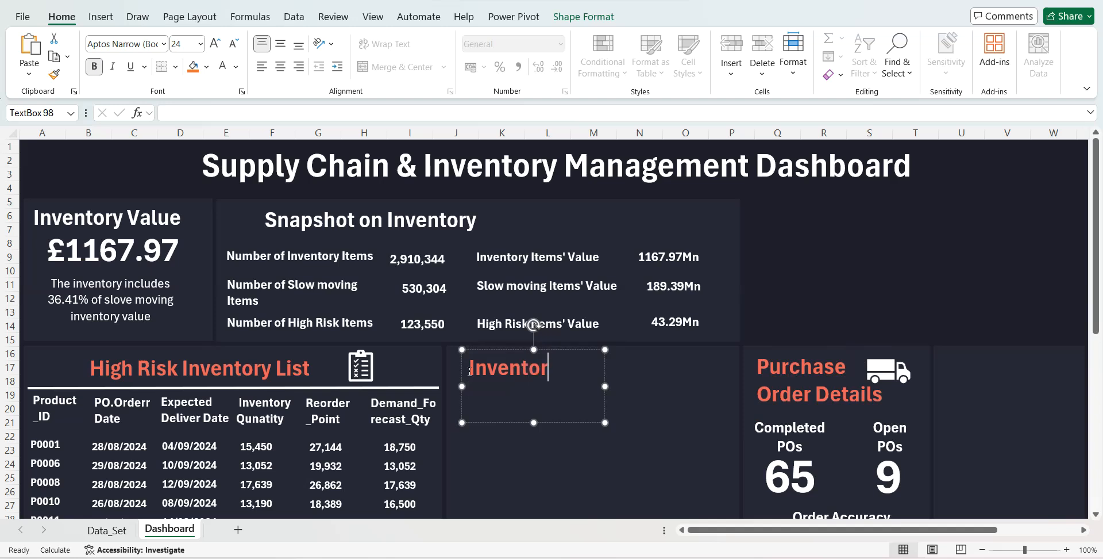
type("y Turn")
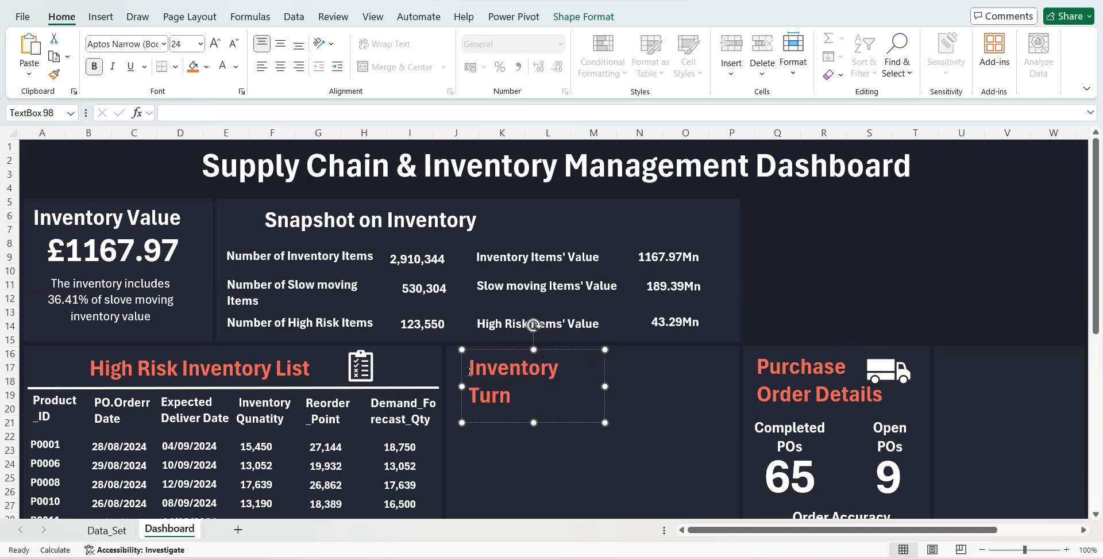
type("over Ratio")
- Widen the "Inventory Turnover Ratio" heading box and centre its text
left_click_drag(605, 385, 663, 386)
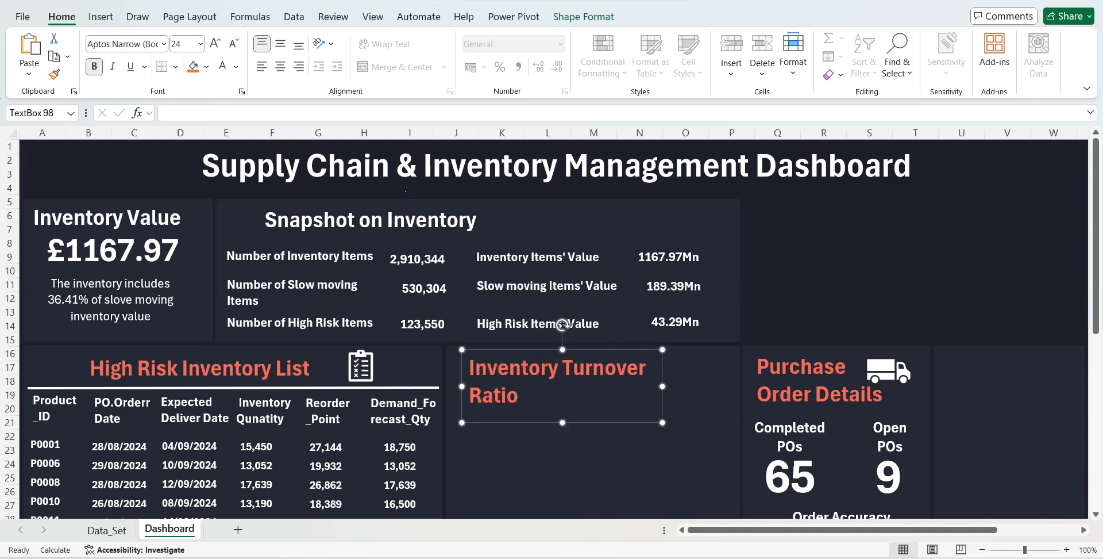
left_click(281, 66)
left_click(827, 283)
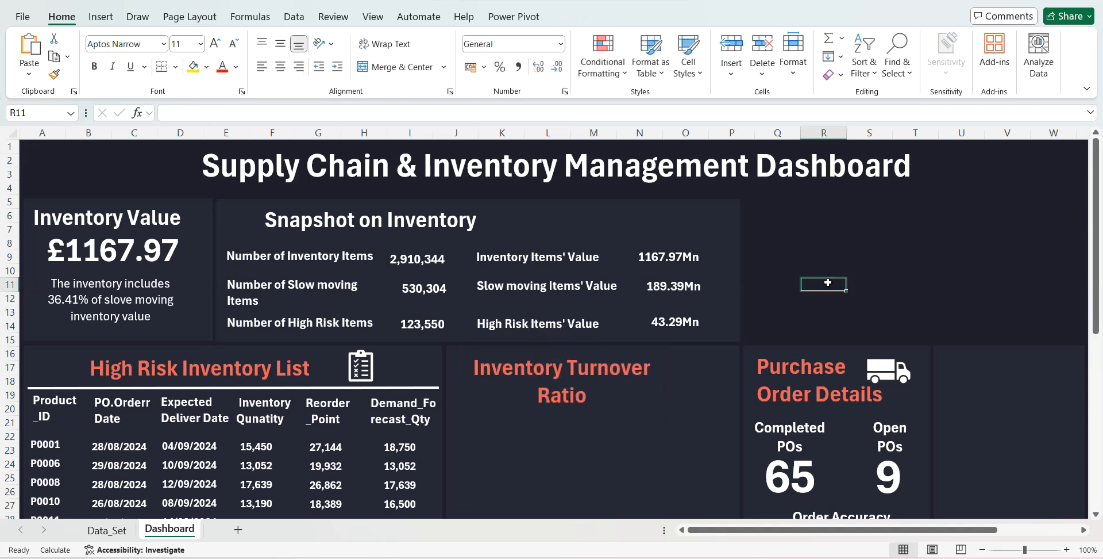
- Display the workbook's queries and open the Master Database query for editing in Power Query Editor
left_click(293, 17)
left_click(322, 39)
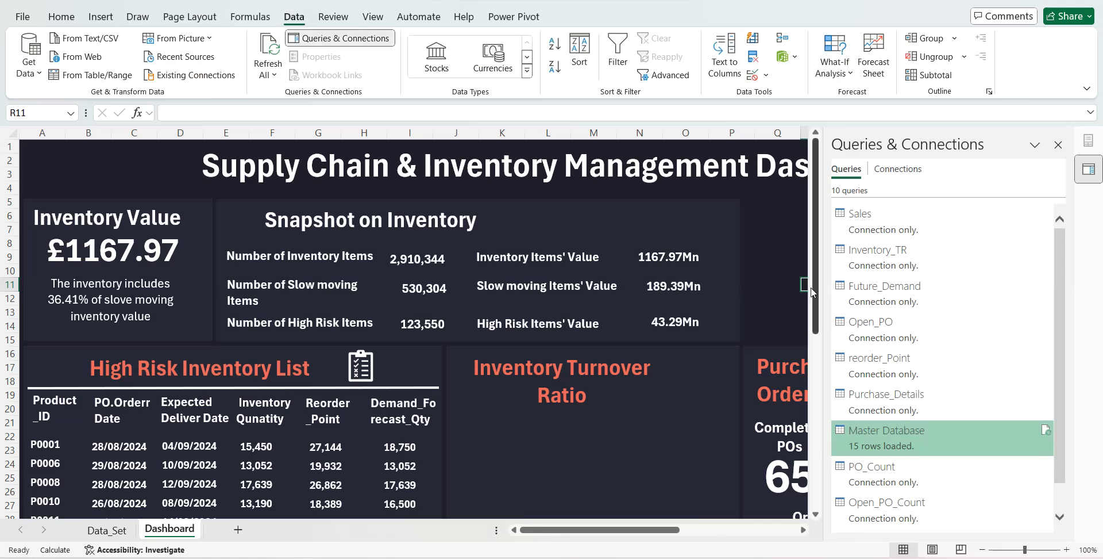
right_click(892, 435)
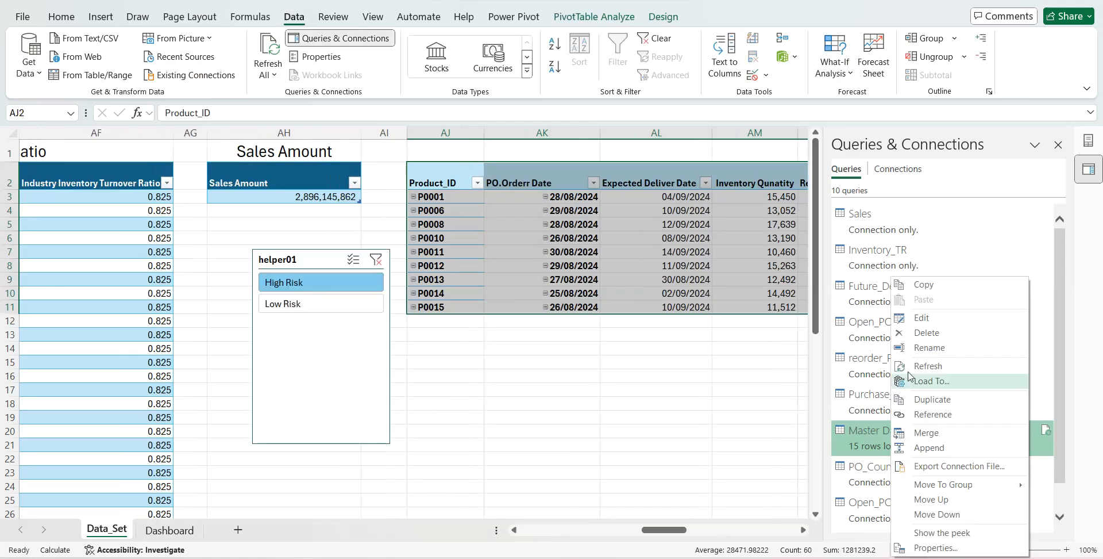
left_click(913, 322)
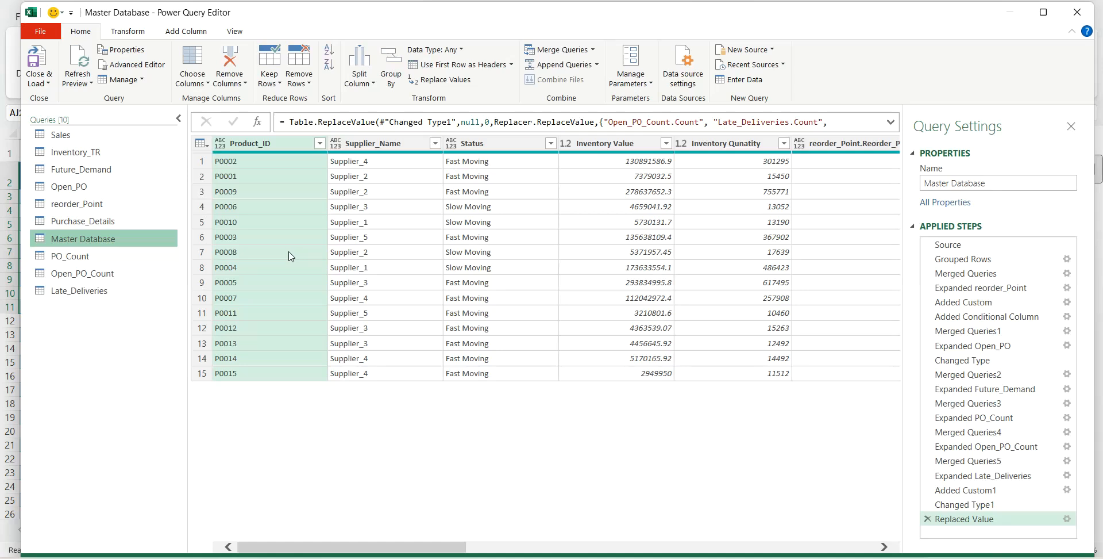
- Fill the blank Item Code cells downward in the Inventory_TR query, and close and load the changes
left_click(83, 153)
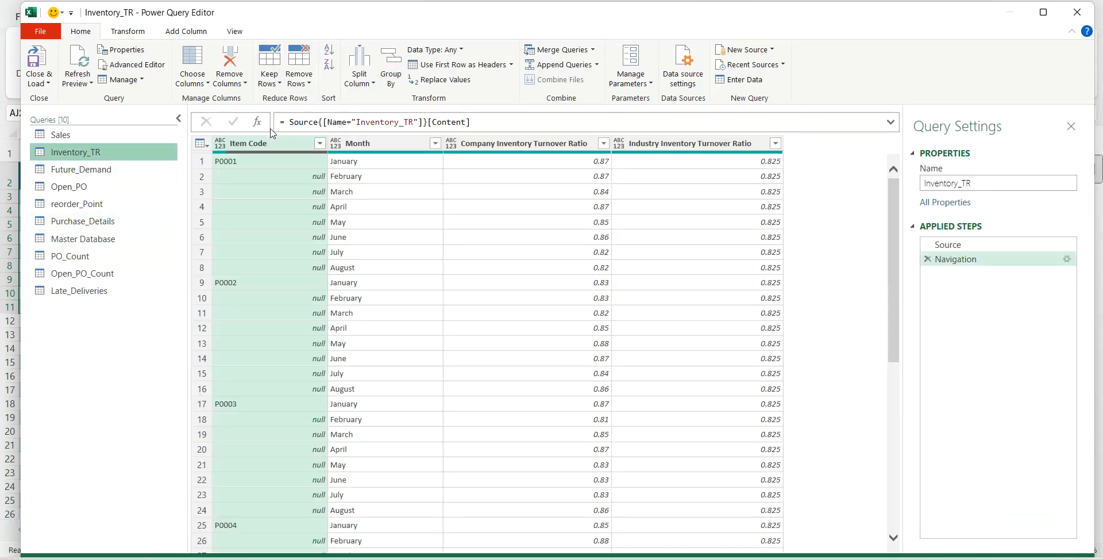
right_click(274, 146)
mouse_move(339, 282)
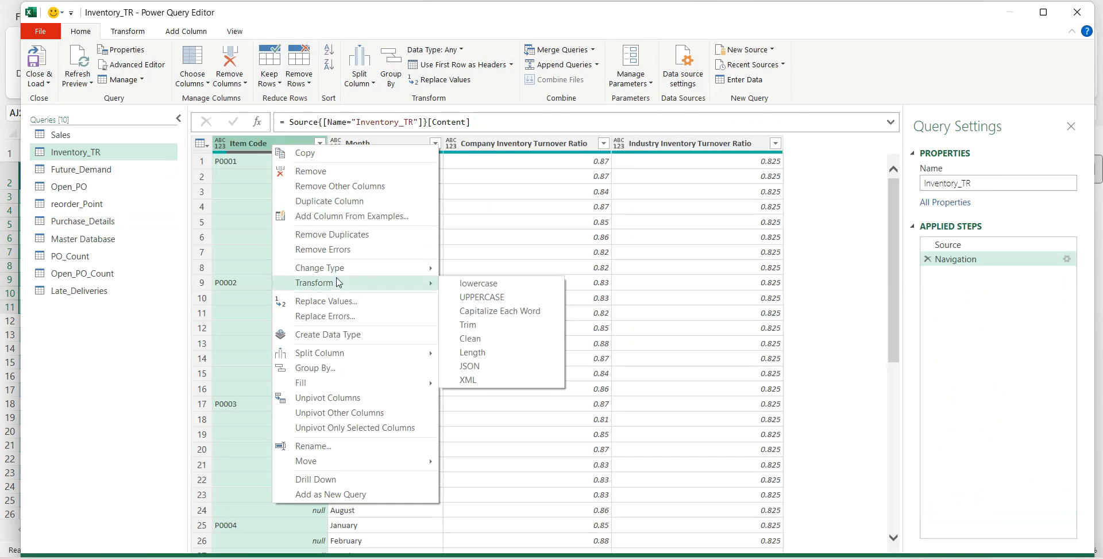
mouse_move(355, 384)
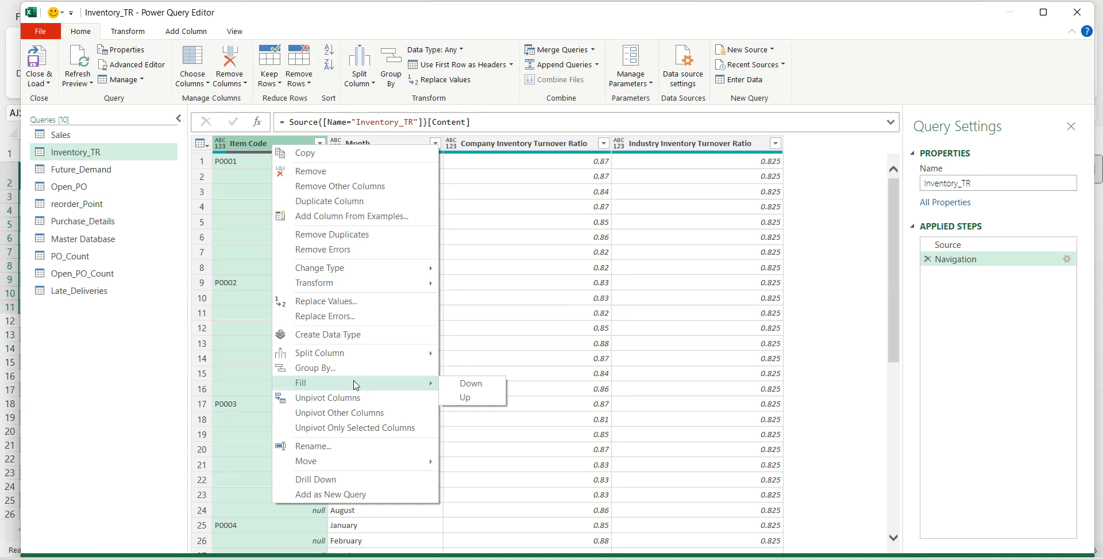
left_click(467, 384)
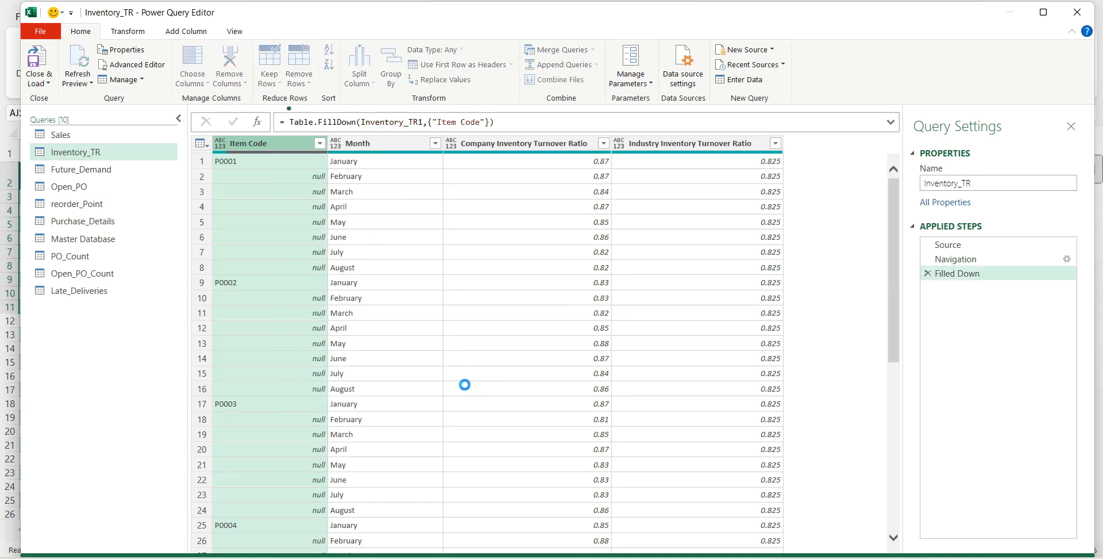
left_click(48, 86)
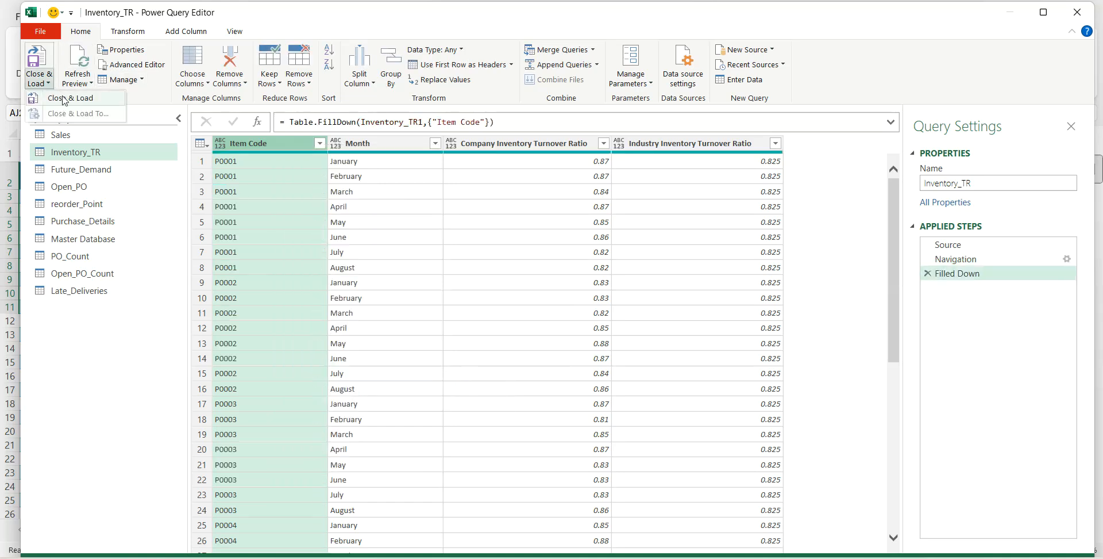
left_click(63, 100)
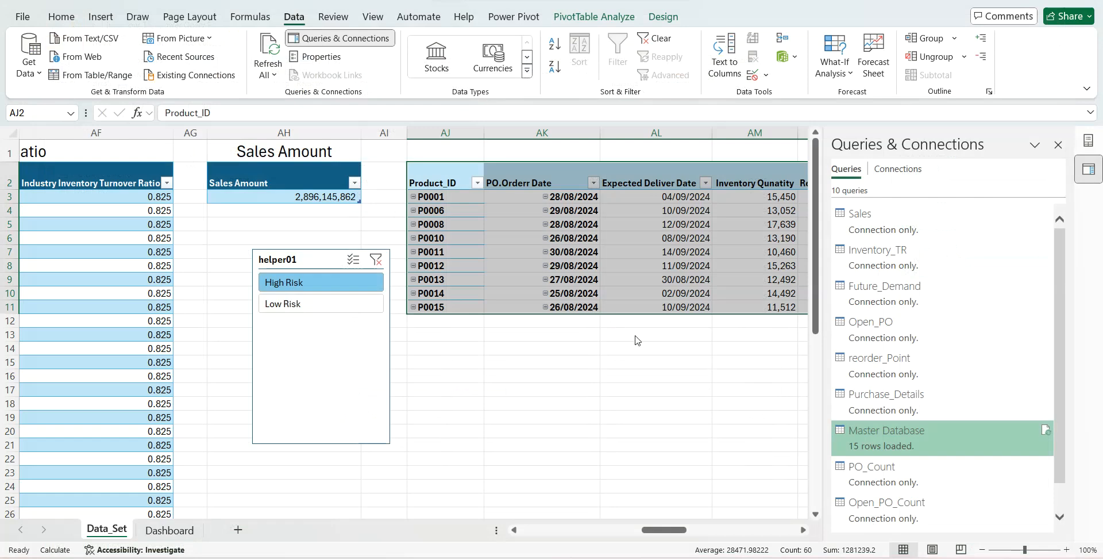
- Insert a PivotTable at cell BL2 of the Data_Set sheet using the Inventory_TR query connection as its source
scroll(637, 341, "right", 8)
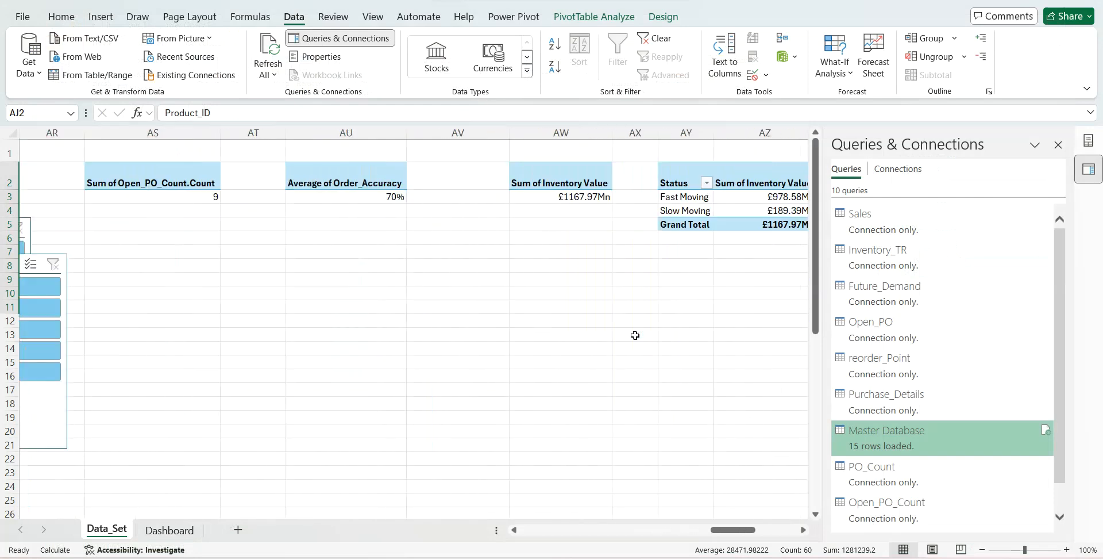
scroll(635, 335, "right", 3)
left_click(677, 178)
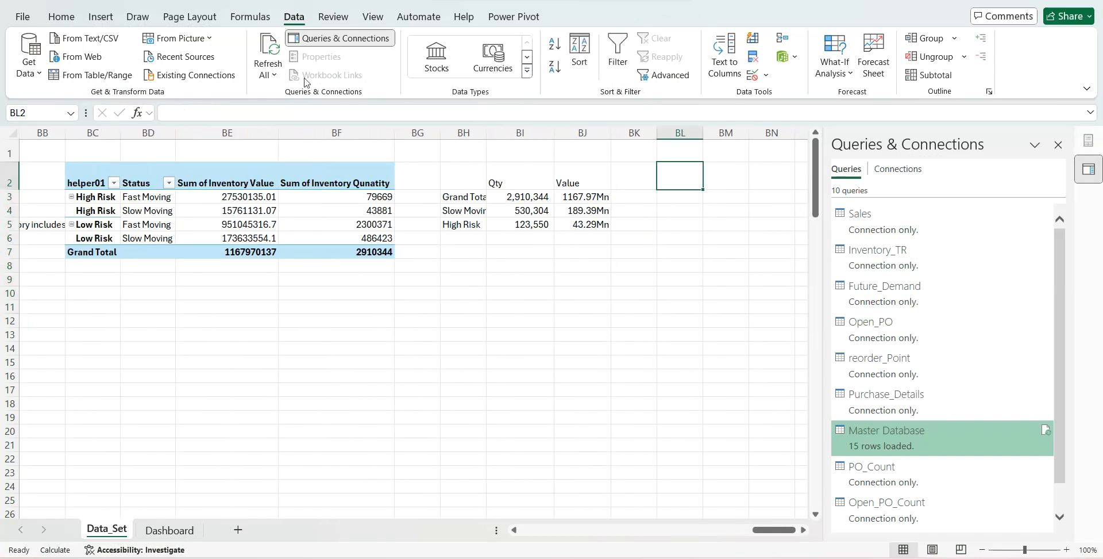
left_click(100, 17)
left_click(41, 72)
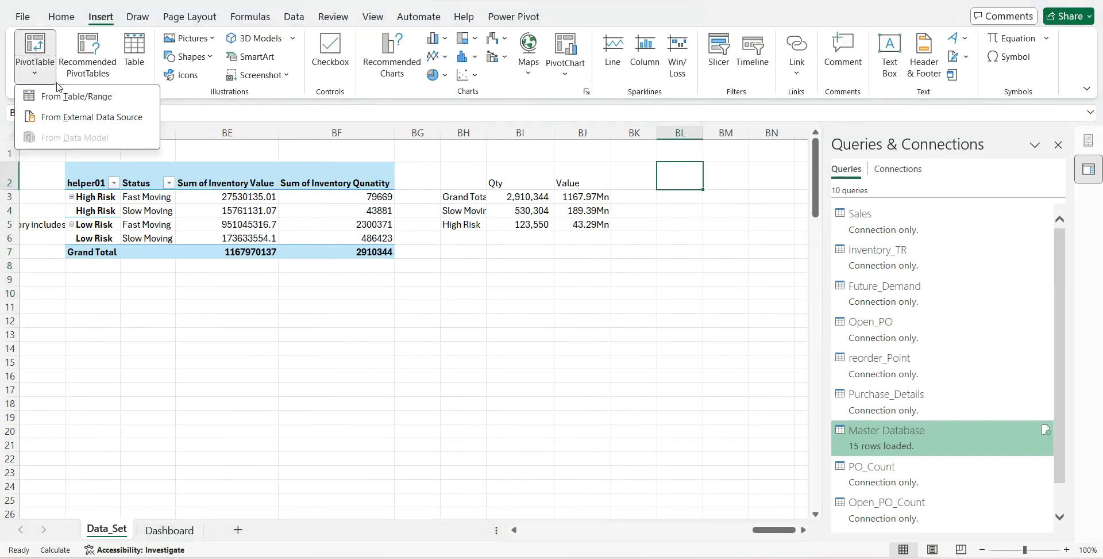
left_click(68, 117)
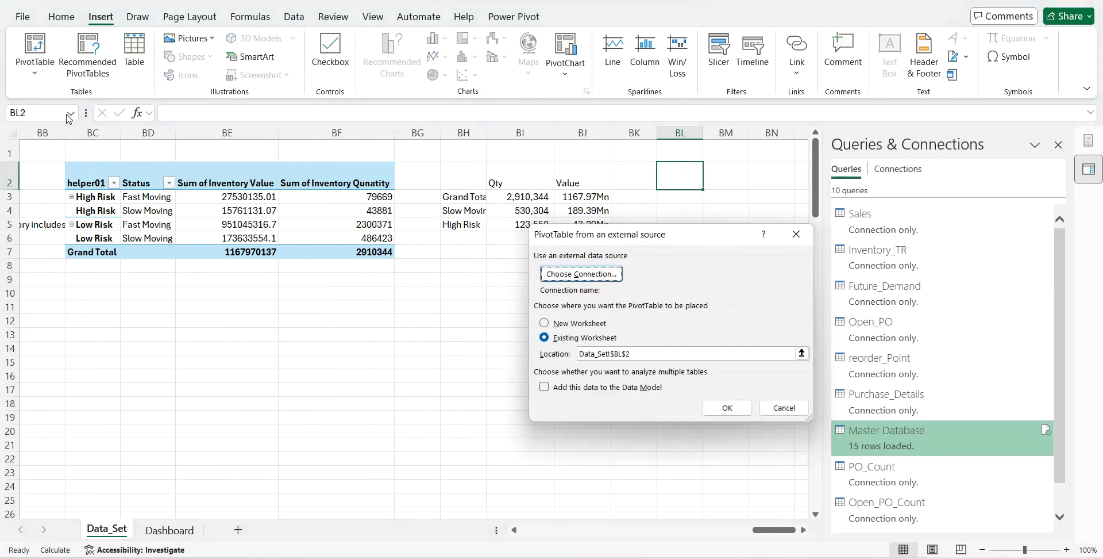
left_click(564, 274)
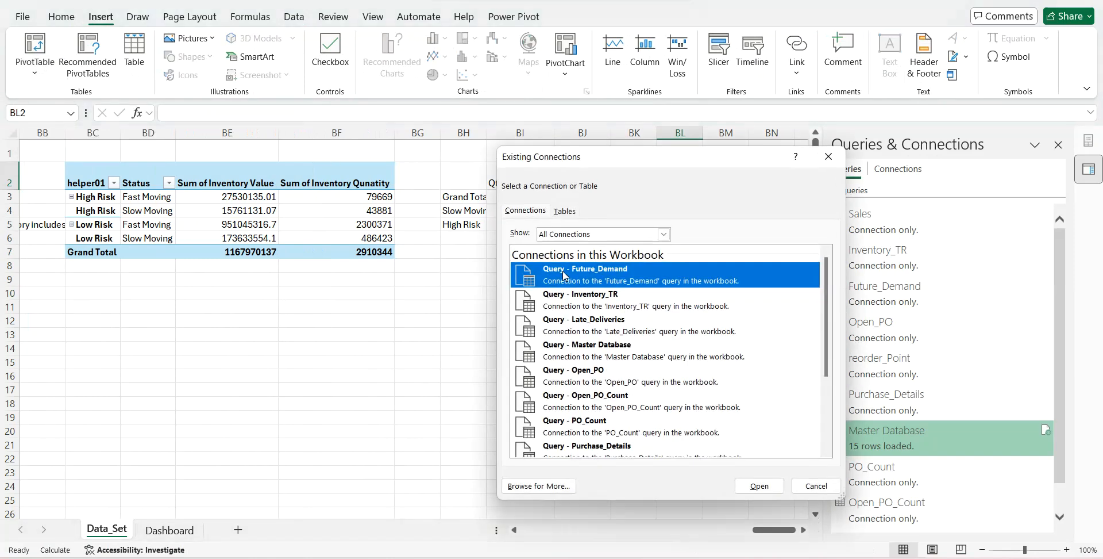
left_click(592, 298)
left_click(760, 485)
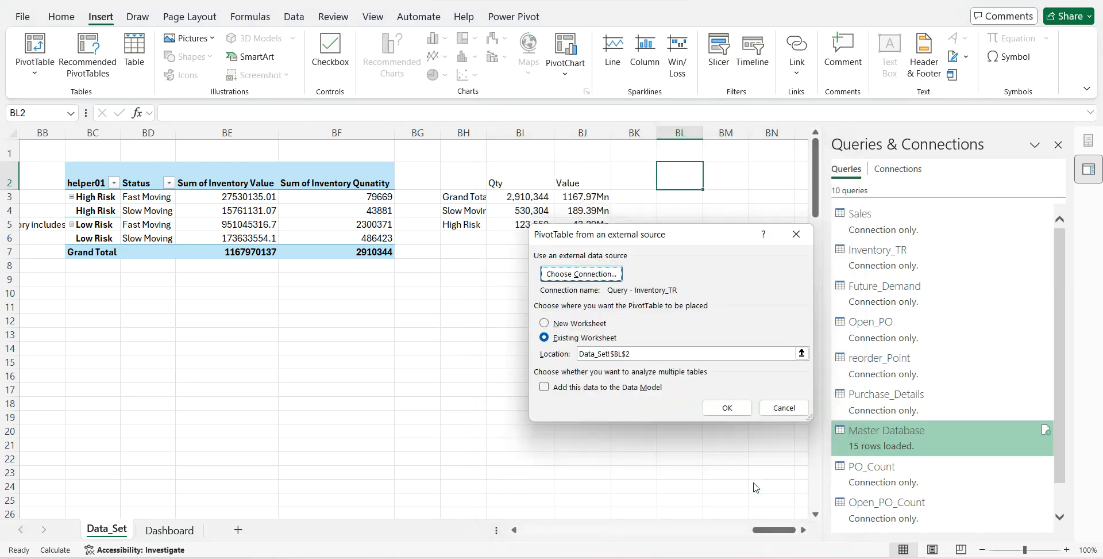
left_click(727, 408)
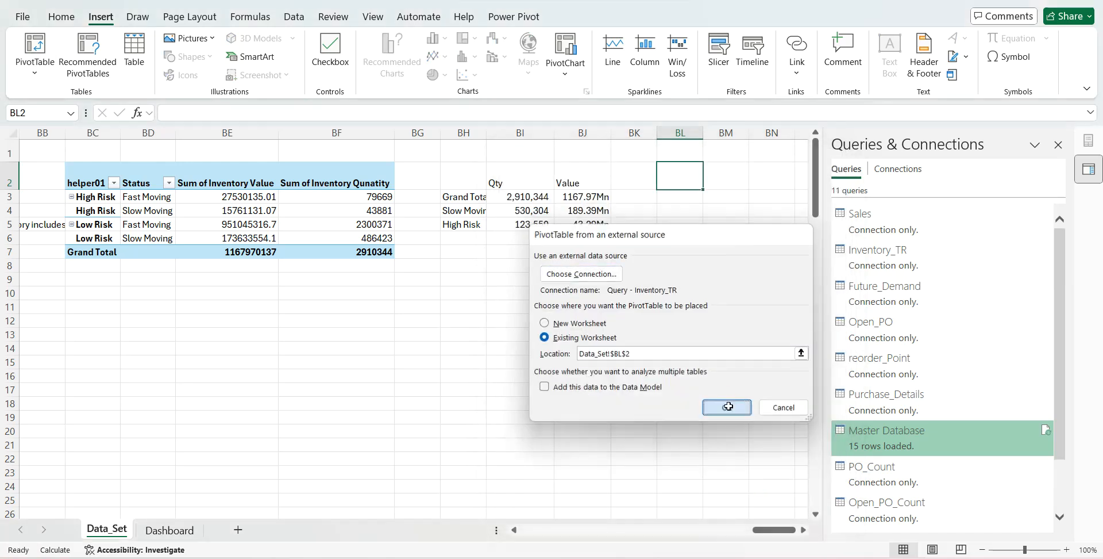
- Put Month in the PivotTable's rows and the Company and Industry Inventory Turnover Ratio fields in its values
scroll(732, 400, "right", 3)
left_click(865, 271)
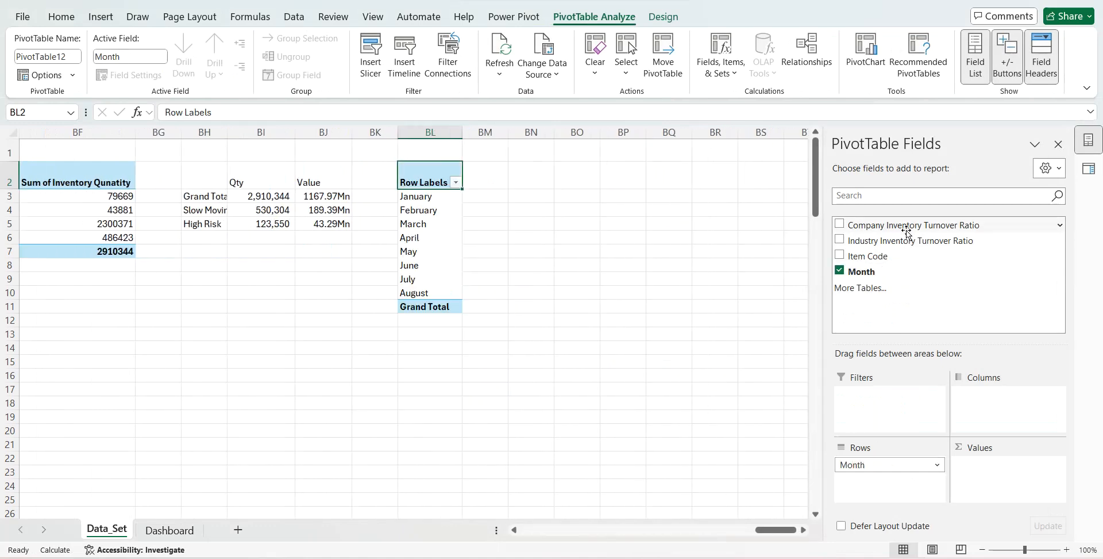
left_click_drag(906, 228, 983, 468)
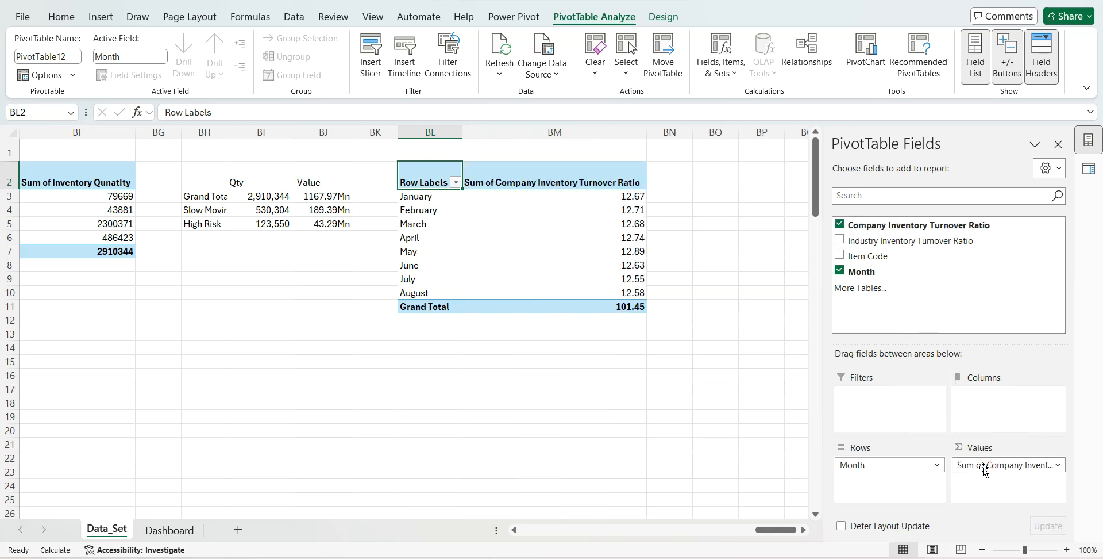
left_click_drag(919, 241, 1006, 495)
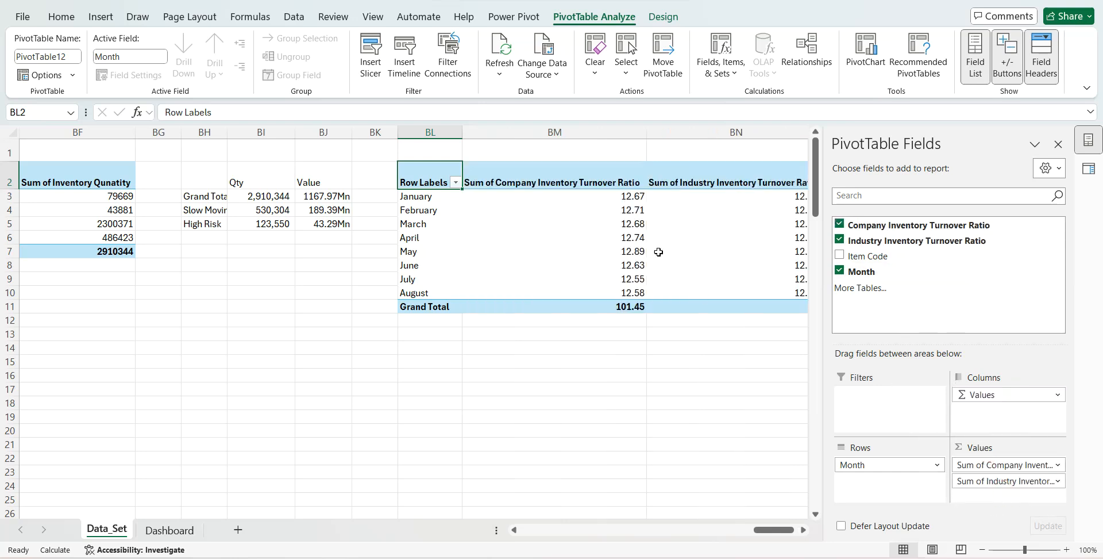
- Summarize the Company Inventory Turnover Ratio values by average
right_click(630, 229)
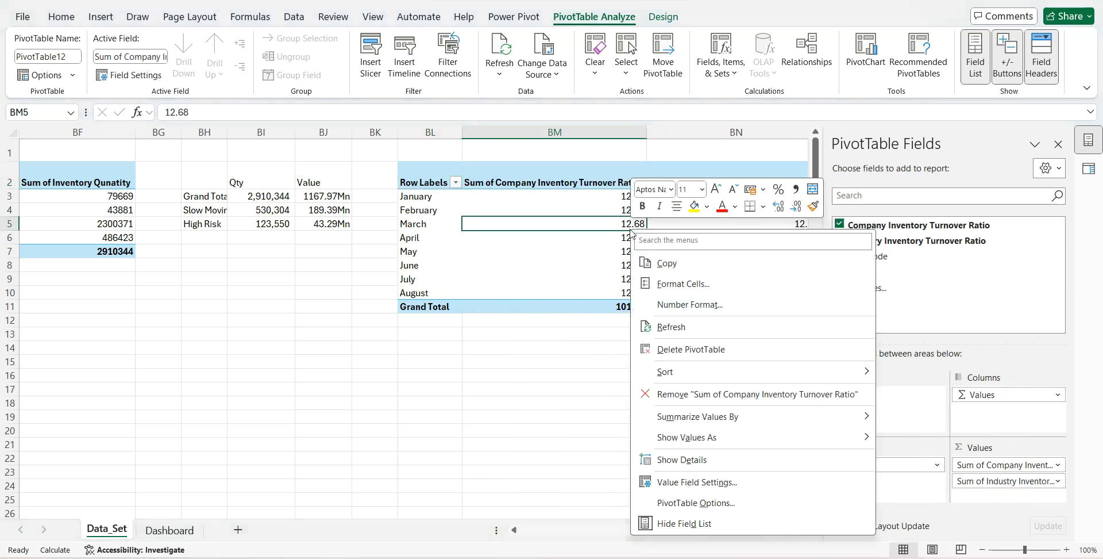
left_click(673, 486)
left_click(546, 468)
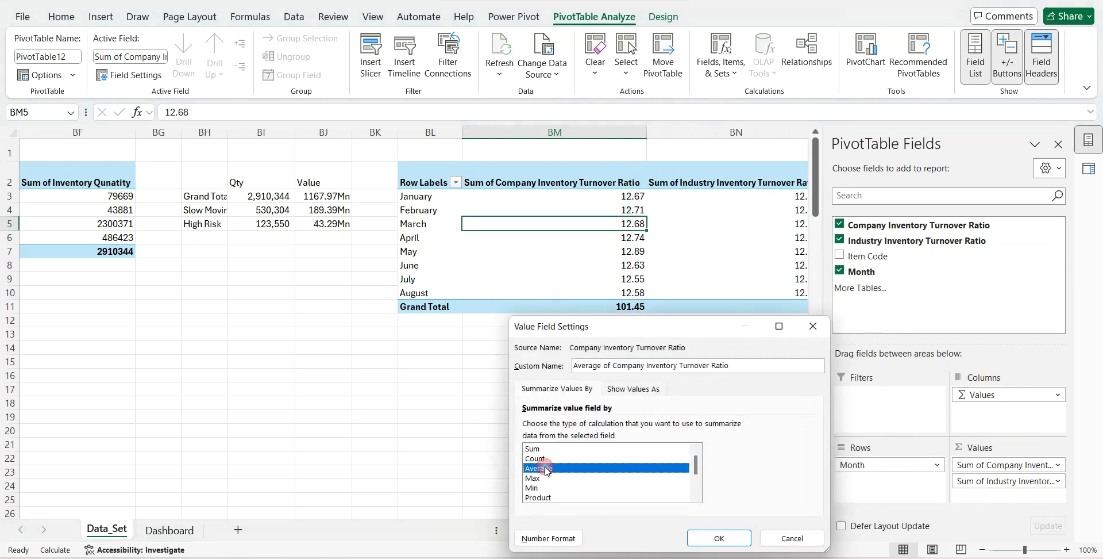
left_click(713, 538)
- Summarize the Industry Inventory Turnover Ratio values by average and format them as percentages with 0 decimal places
scroll(650, 443, "right", 3)
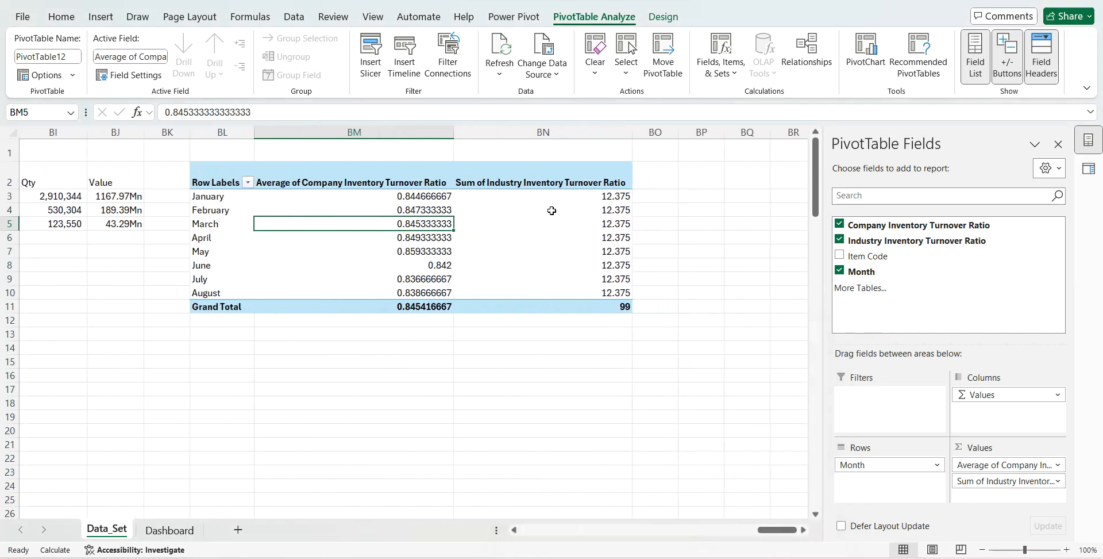
right_click(553, 210)
left_click(603, 464)
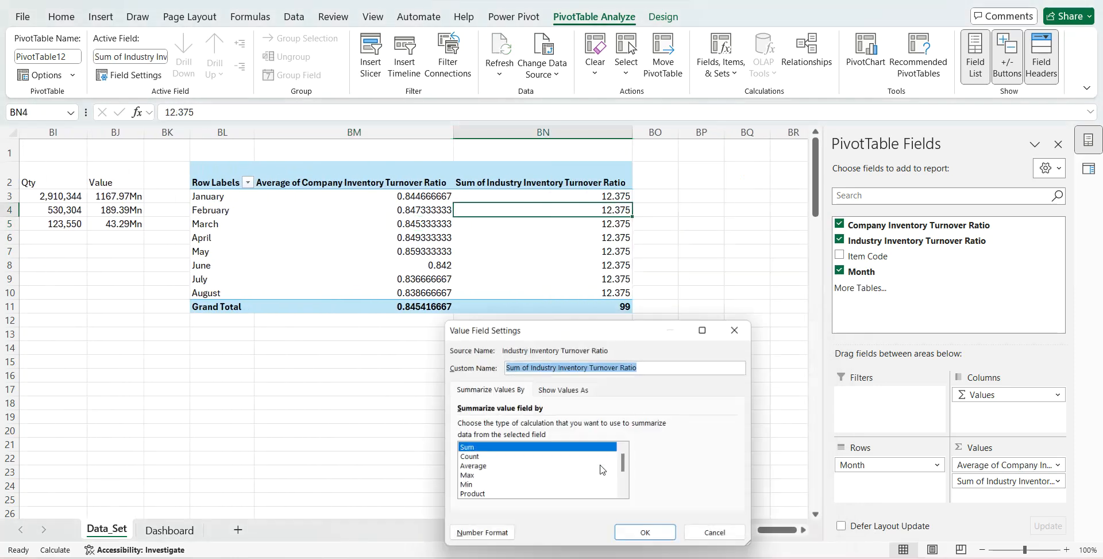
left_click(485, 538)
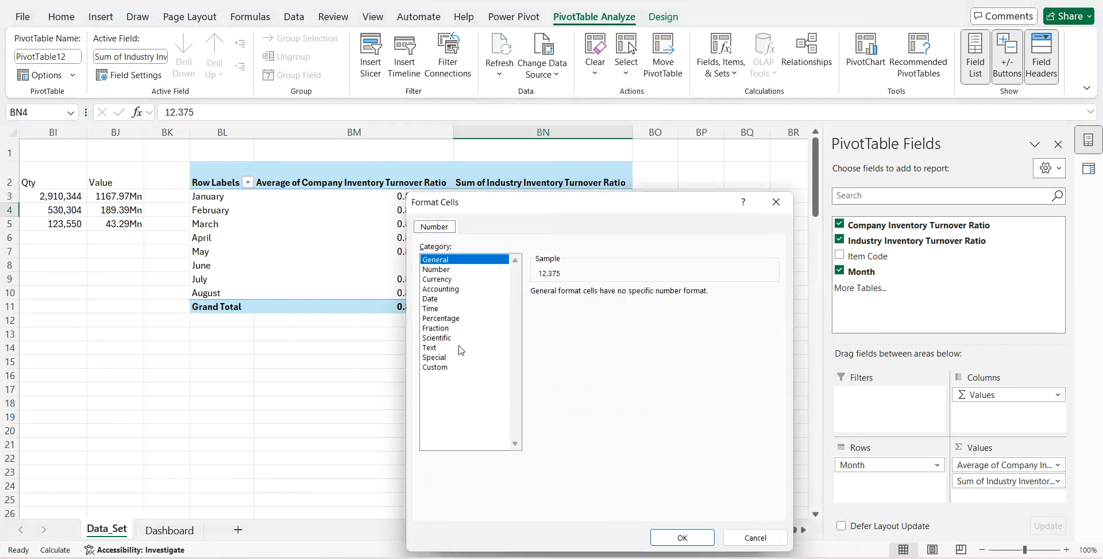
left_click(446, 318)
left_click(632, 296)
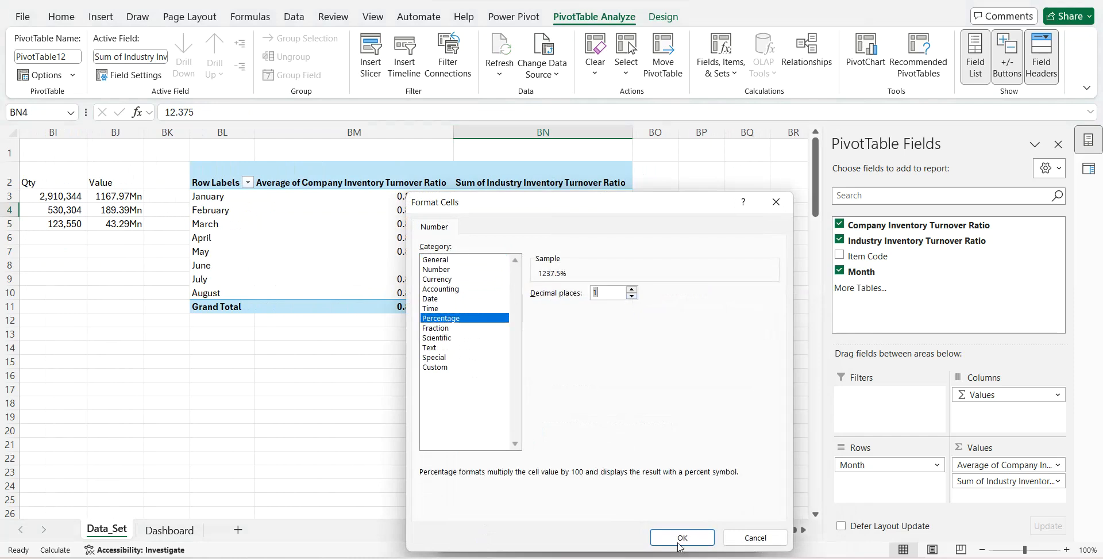
left_click(677, 536)
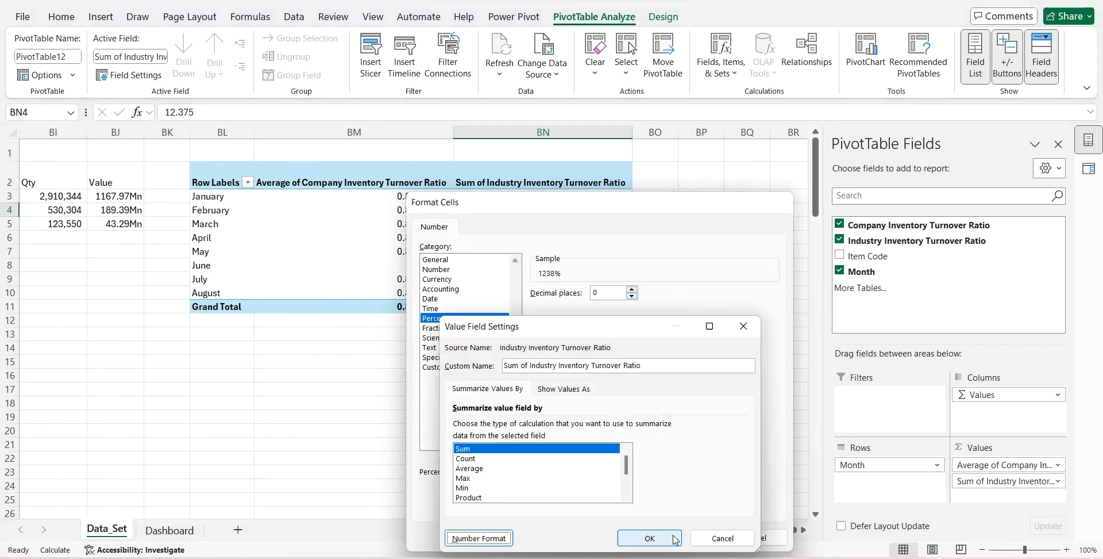
left_click(485, 471)
left_click(647, 533)
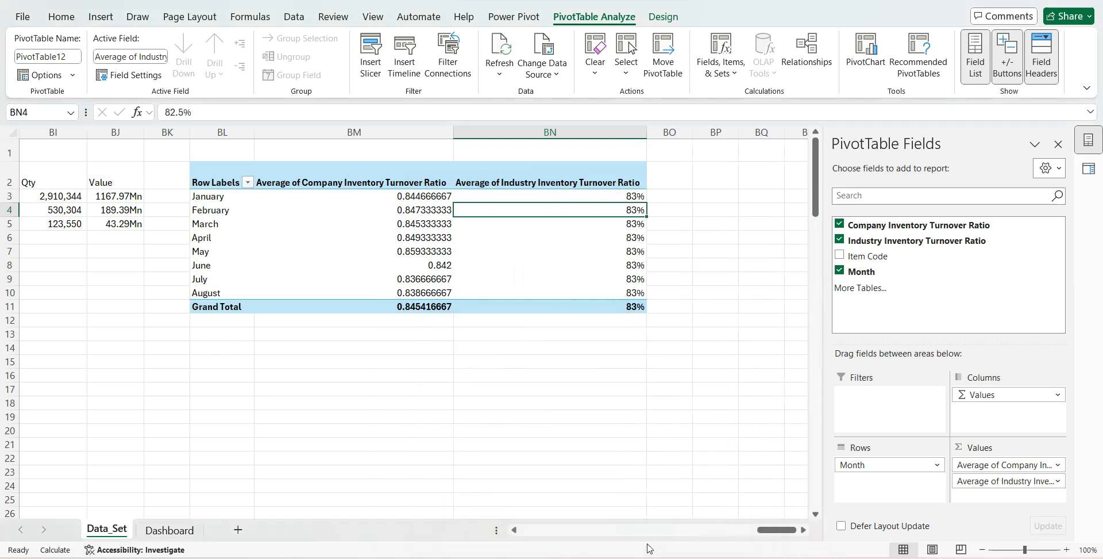
- Format the average Company Inventory Turnover Ratio values as percentages with 0 decimal places
right_click(436, 266)
left_click(500, 498)
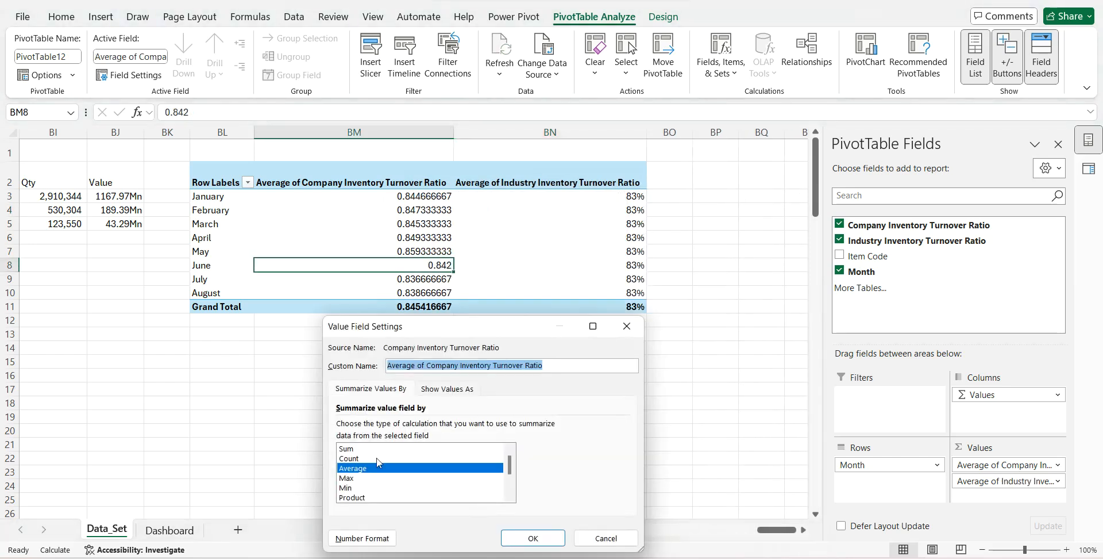
left_click(348, 533)
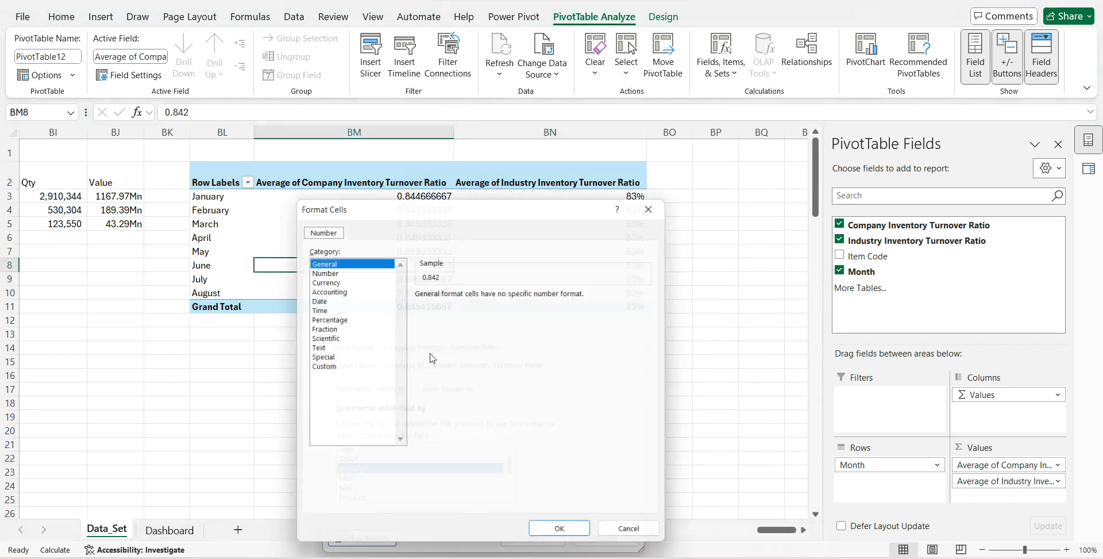
left_click(325, 318)
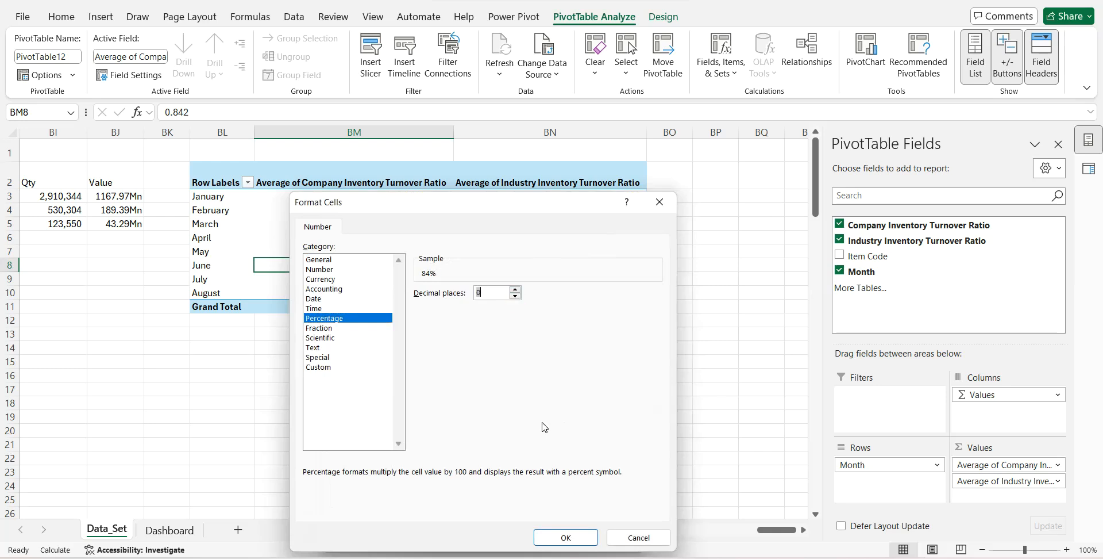
left_click(566, 536)
left_click(540, 538)
left_click_drag(453, 137, 393, 144)
left_click(346, 164)
key("ctrl+z")
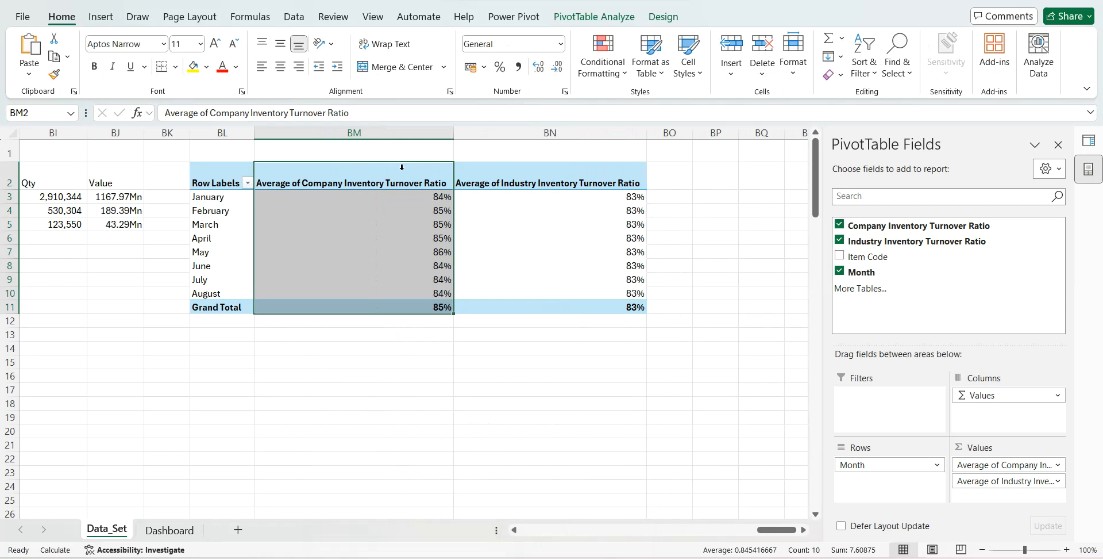
- Insert a Clustered Column - Line combo chart from the PivotTable, with company ratios as columns and industry ratios as a line
left_click(101, 17)
left_click(406, 52)
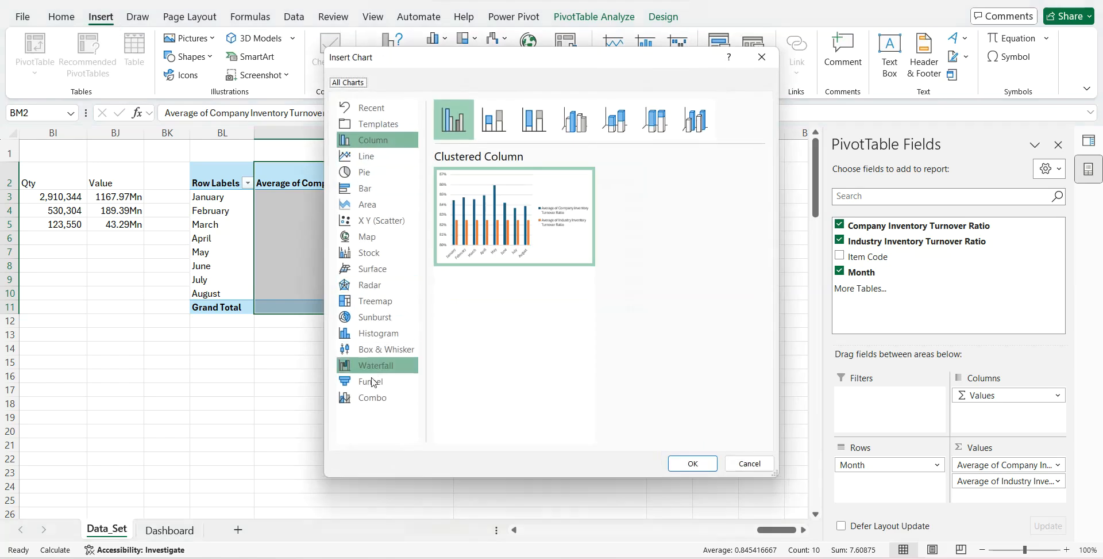
left_click(372, 399)
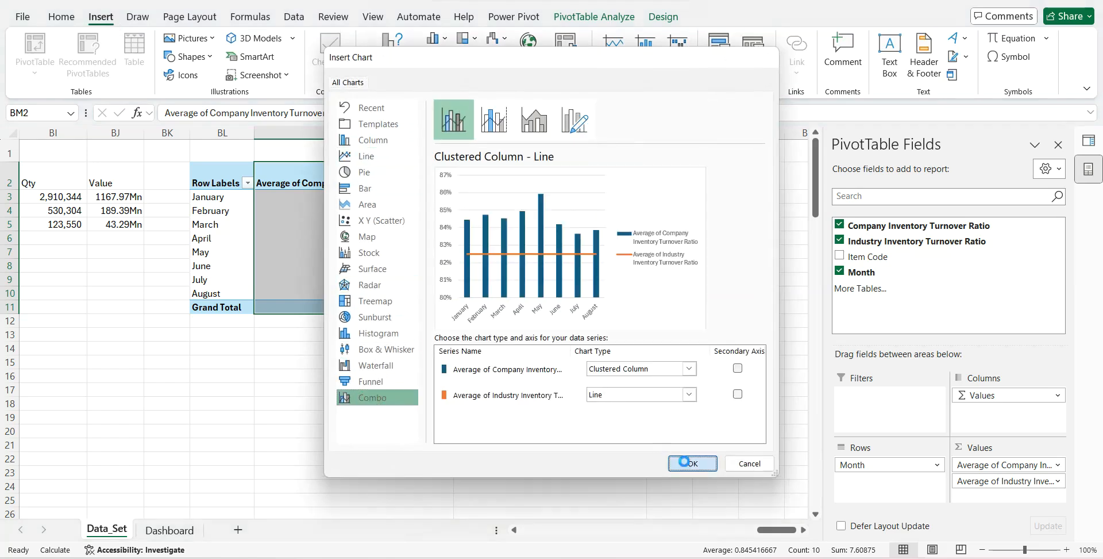
left_click(693, 463)
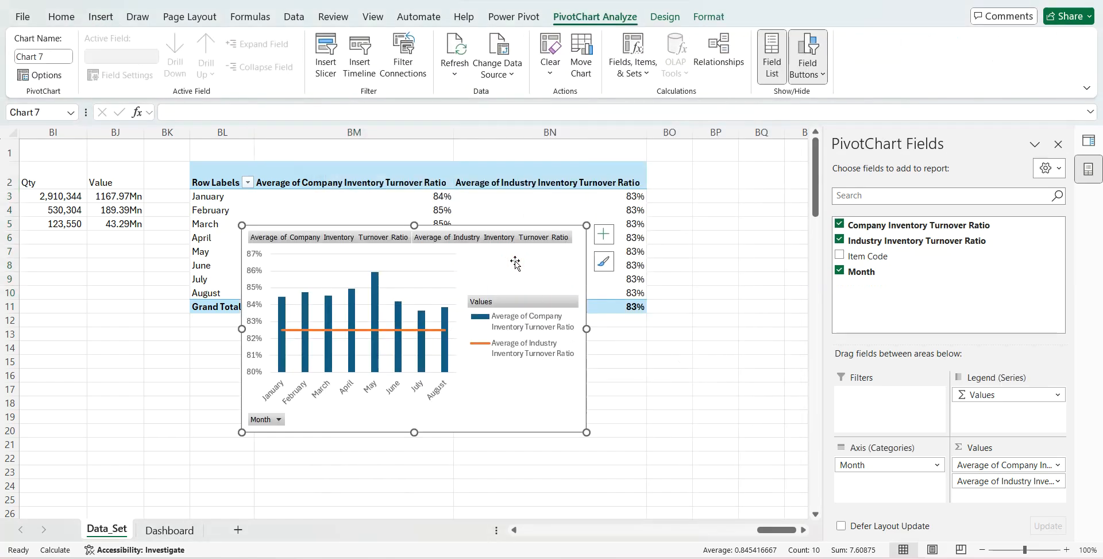
- Move the combo chart to the Inventory Turnover Ratio panel on the Dashboard sheet and hide all its field buttons
left_click(172, 529)
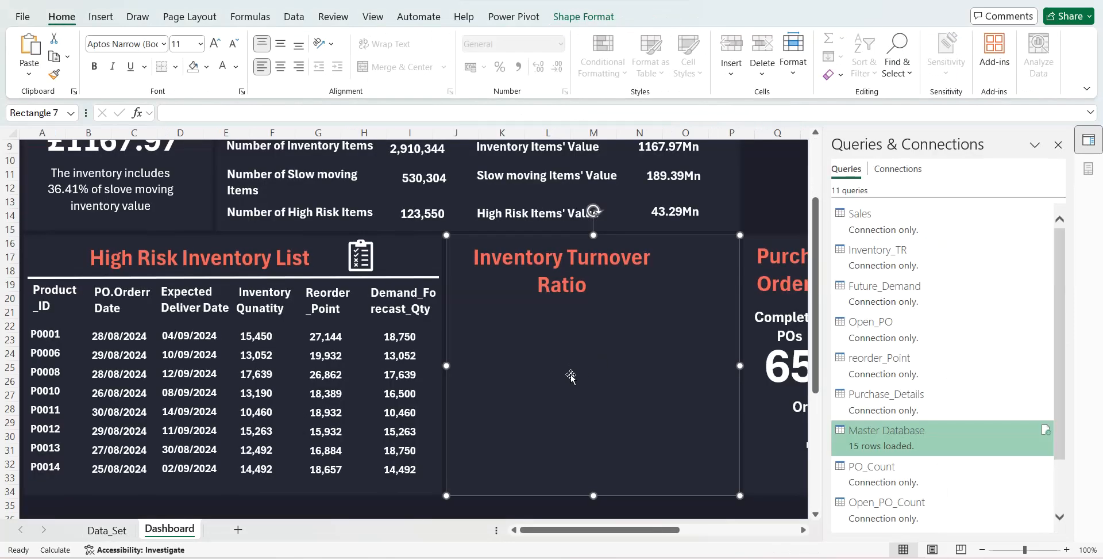
key("ctrl+v")
right_click(671, 249)
left_click(714, 408)
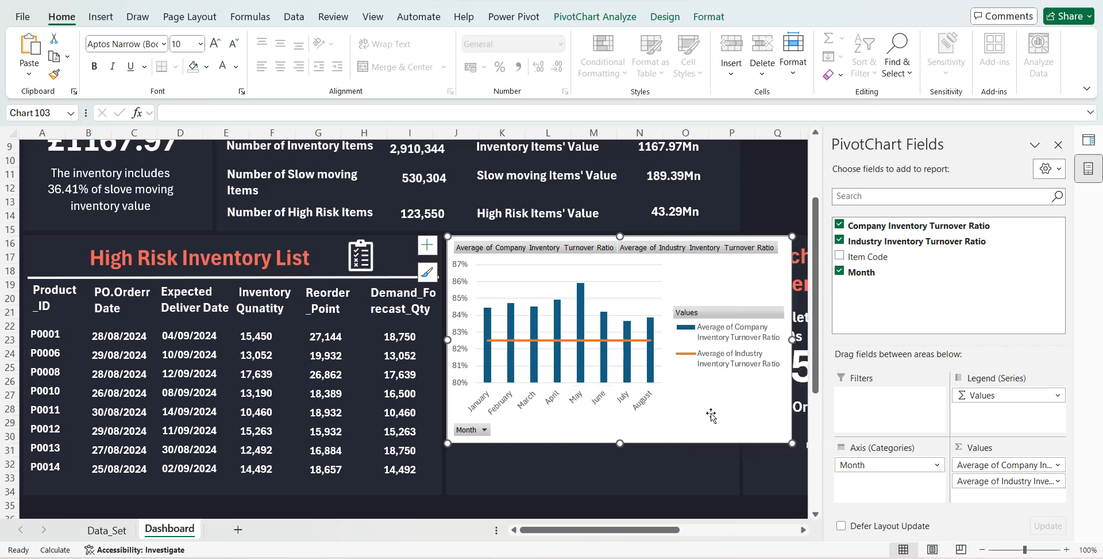
- Remove the inventory turnover chart's background fill and outline, and set its axis labels and legend text to white
left_click(714, 19)
left_click(540, 39)
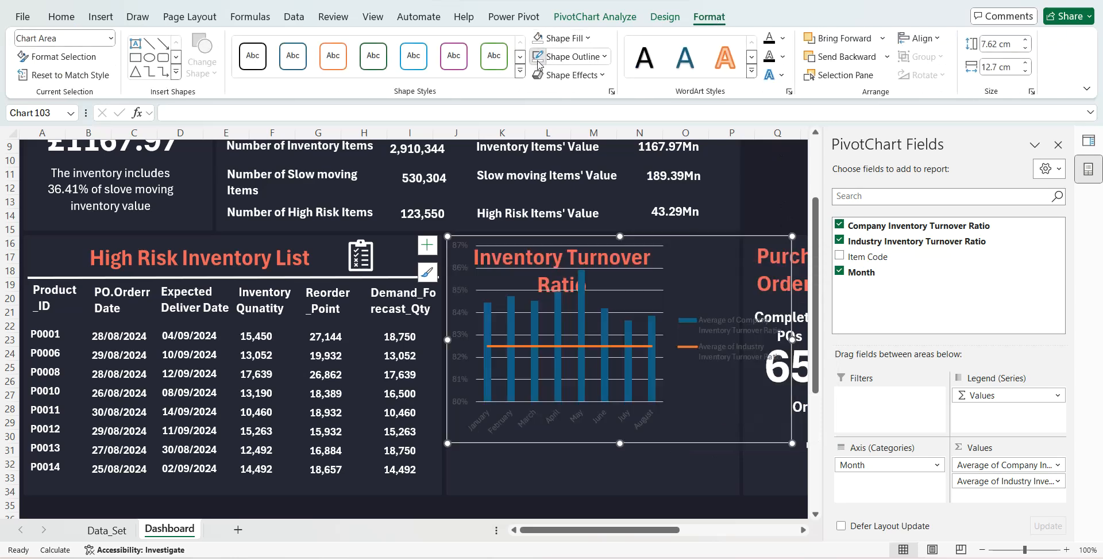
left_click(458, 270)
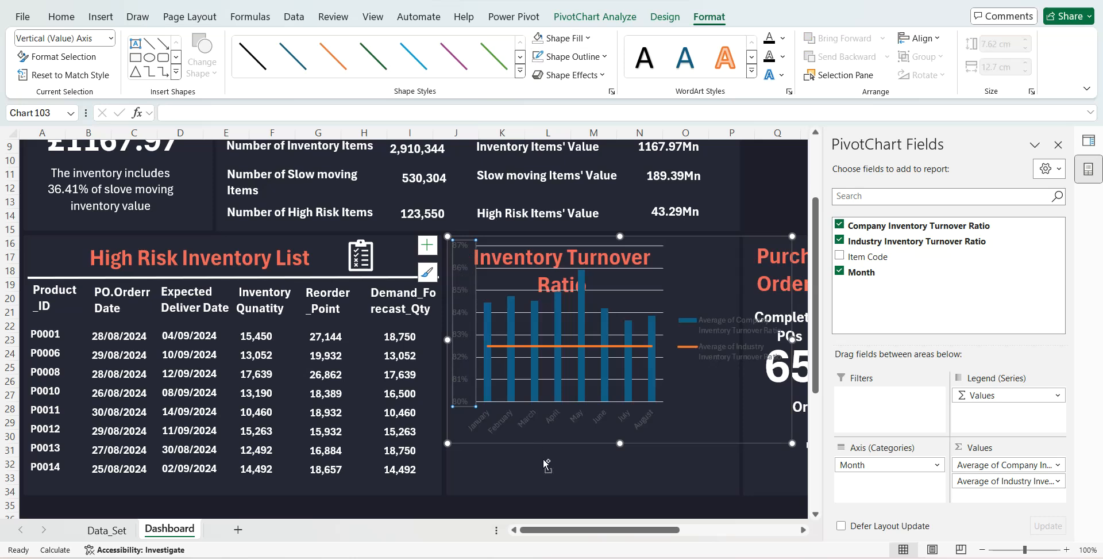
left_click(530, 423)
left_click(461, 402)
left_click(62, 16)
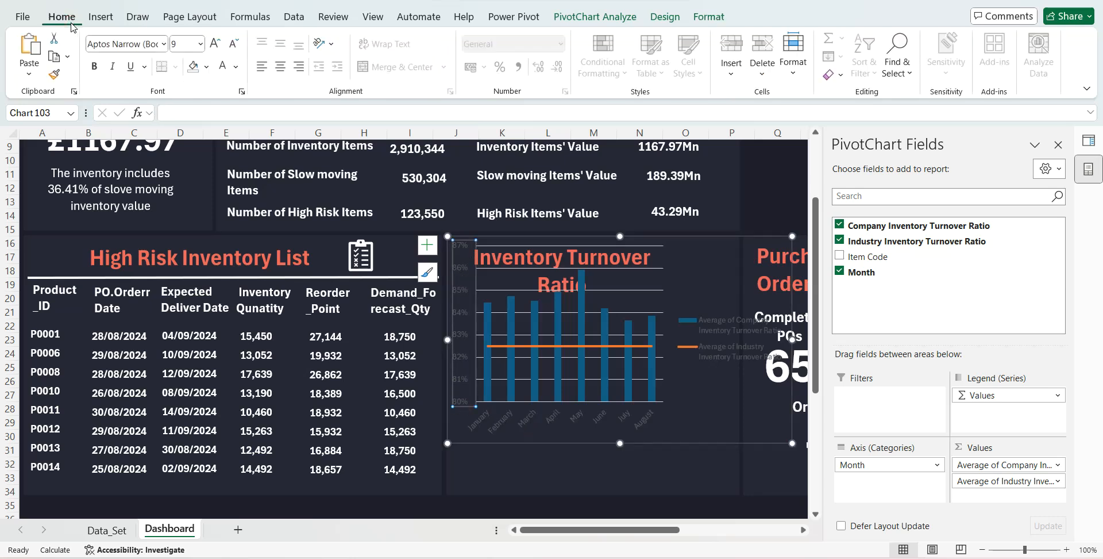
left_click(223, 66)
left_click(501, 419)
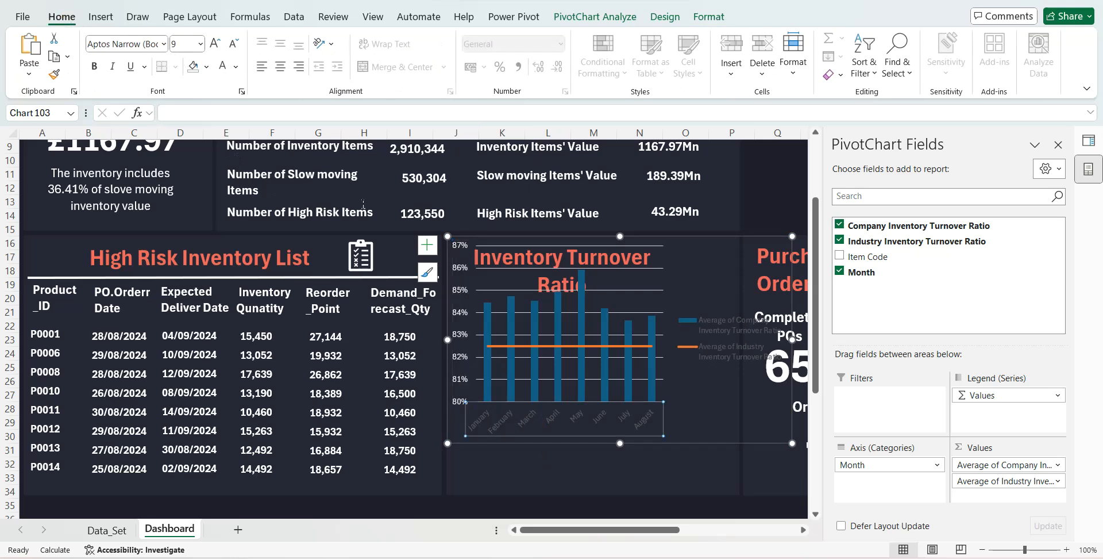
left_click(223, 66)
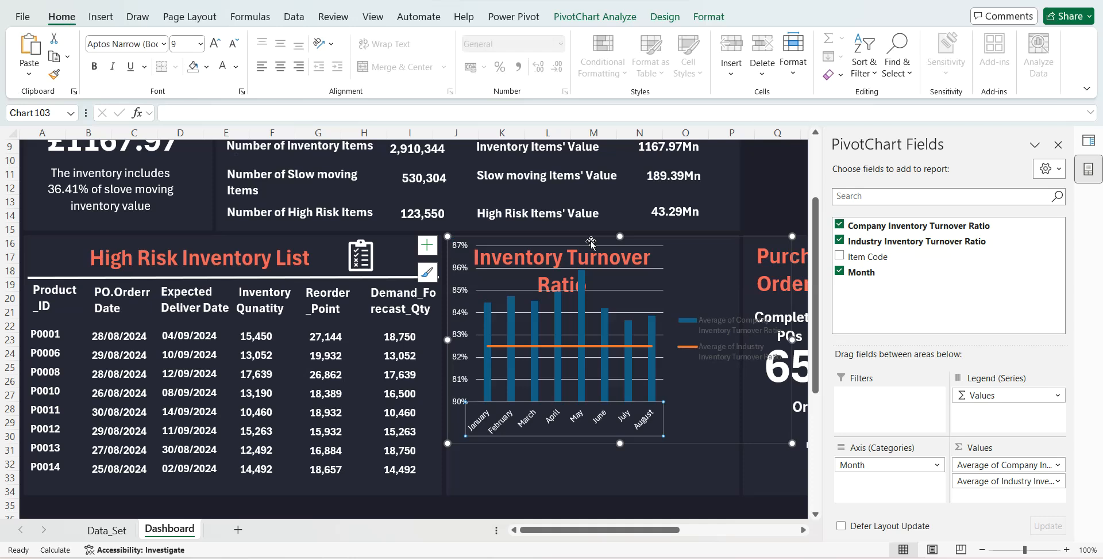
left_click(717, 336)
left_click(223, 66)
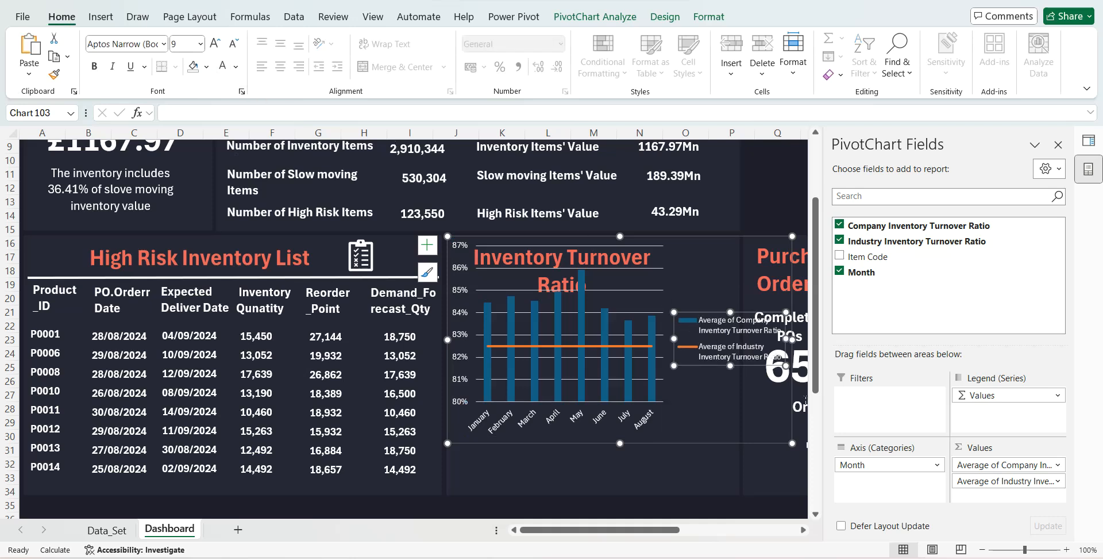
- Resize and reposition the chart and its legend to fit beneath the Inventory Turnover Ratio heading
left_click_drag(785, 346, 708, 421)
left_click_drag(792, 339, 759, 346)
left_click_drag(673, 447, 672, 501)
left_click_drag(604, 291, 604, 319)
left_click(695, 409)
left_click_drag(684, 384, 684, 342)
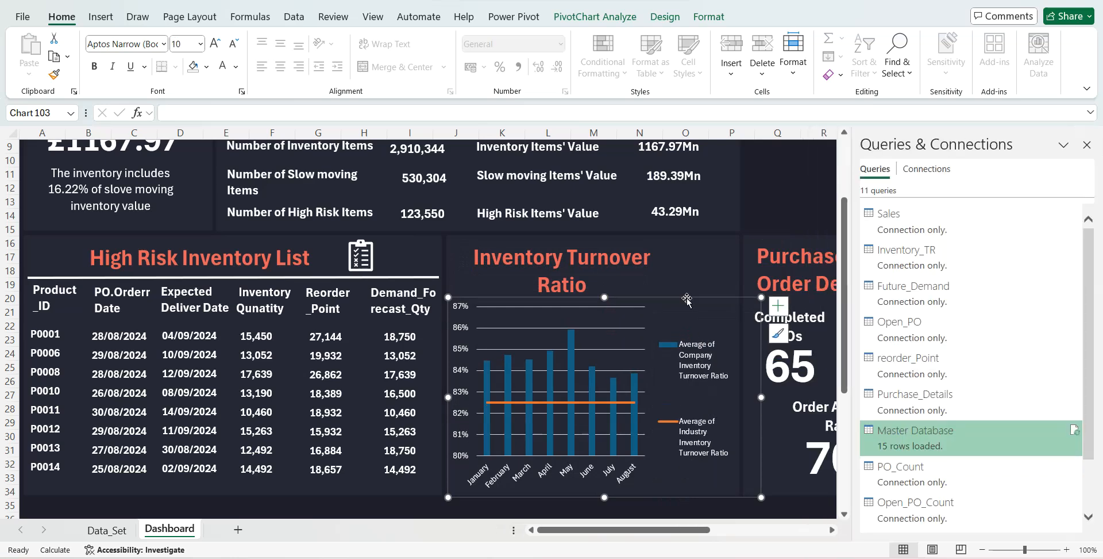
- Copy the Completed POs label into the empty panel beside Purchase Order Details and change its text to "Sales"
scroll(767, 352, "right", 3)
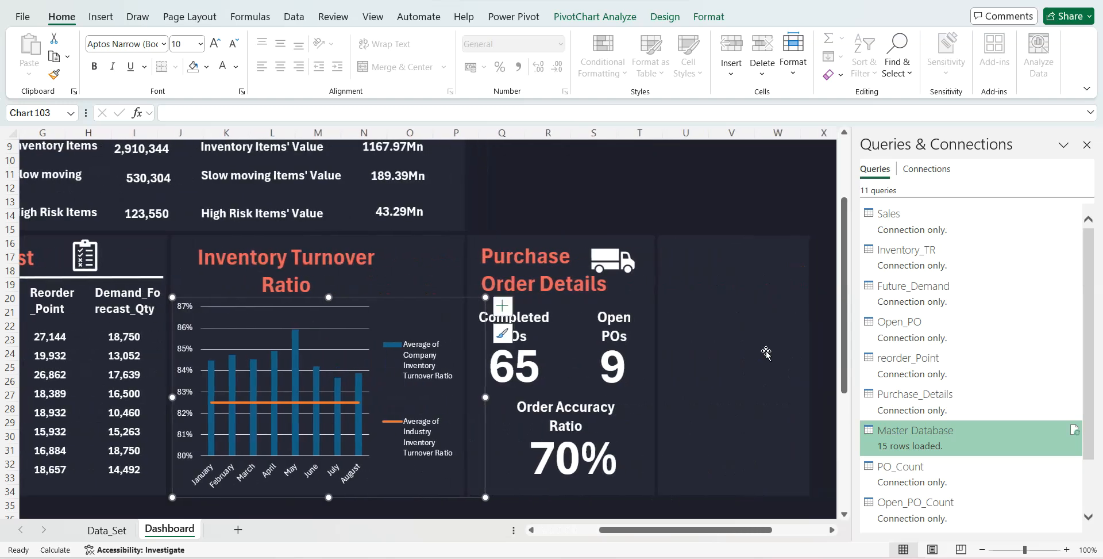
scroll(766, 352, "right", 1)
double_click(483, 318)
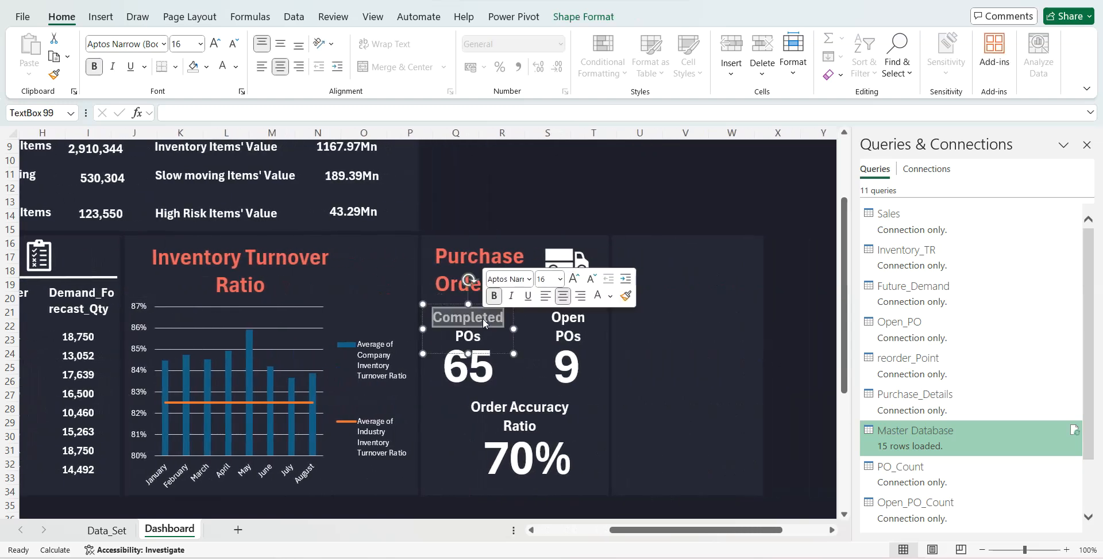
left_click(454, 304)
key("ctrl+c")
key("ctrl+v")
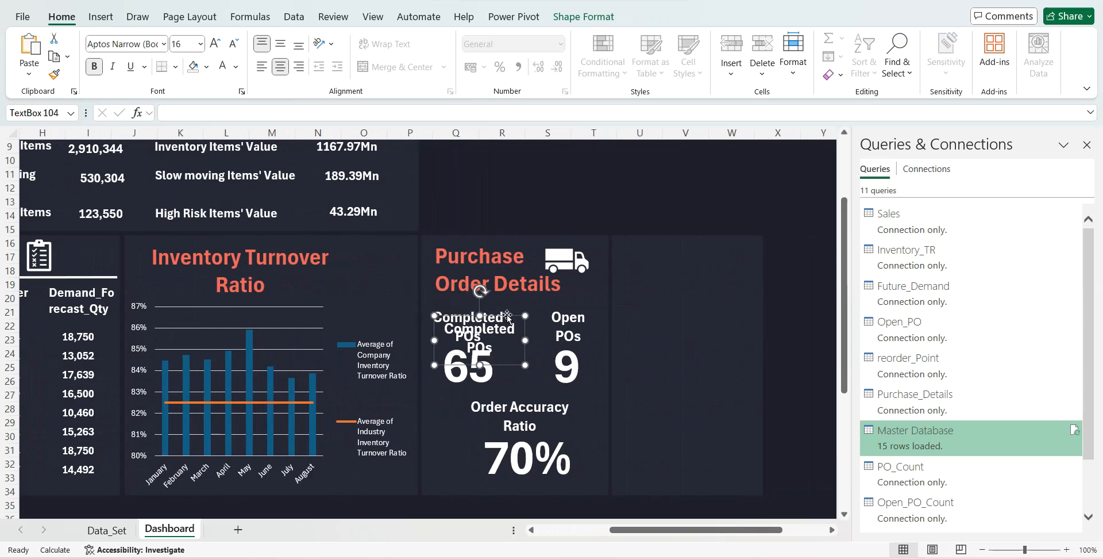
left_click_drag(507, 316, 704, 250)
left_click_drag(695, 283, 611, 187)
key("BackSpace")
type("Sales")
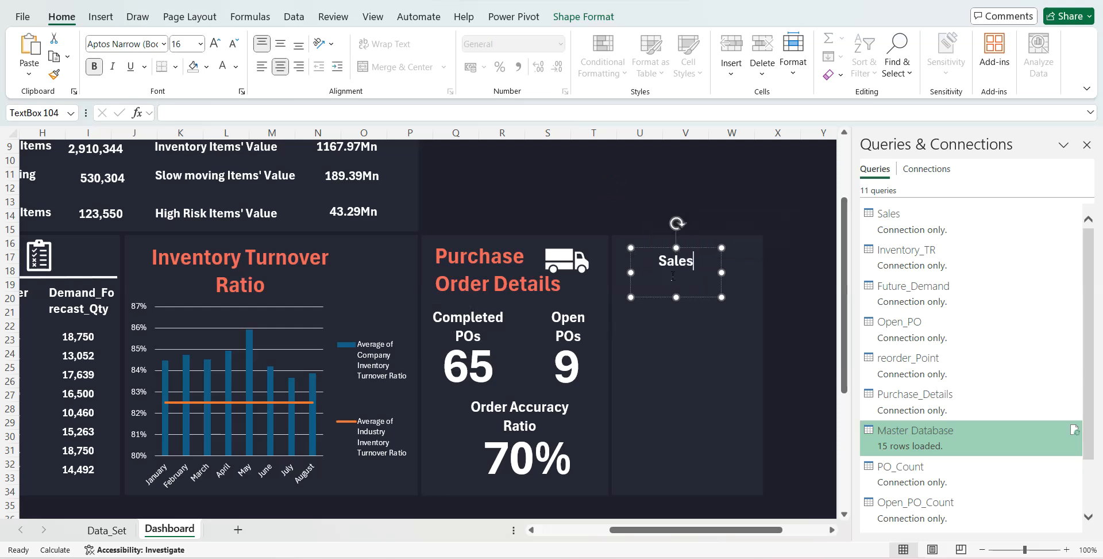
- Resize the Sales label's text box to a single line and increase its font size to 24
left_click_drag(676, 297, 706, 249)
left_click(215, 44)
left_click(215, 44)
left_click(215, 44)
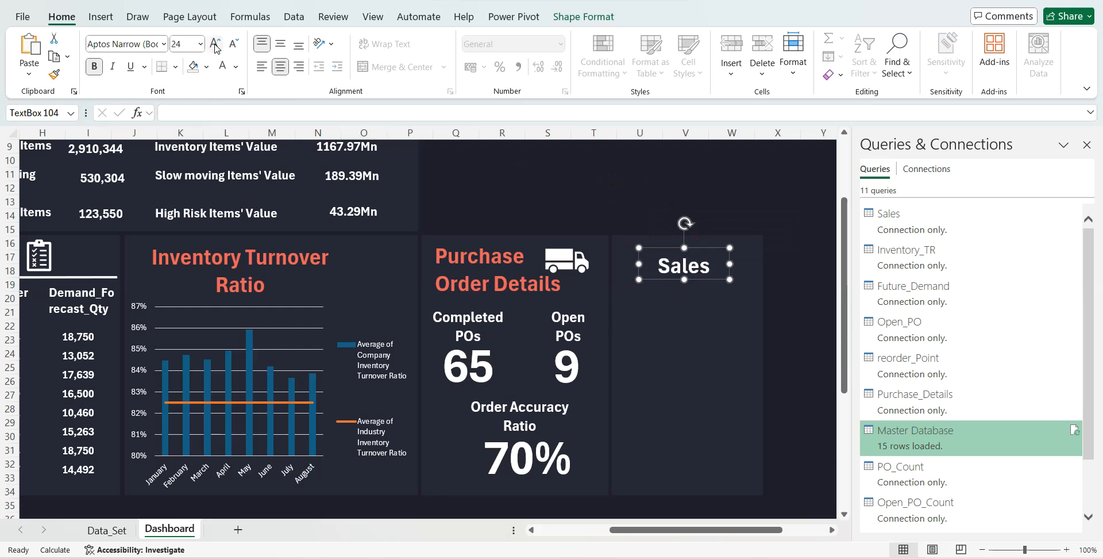
left_click_drag(684, 279, 684, 283)
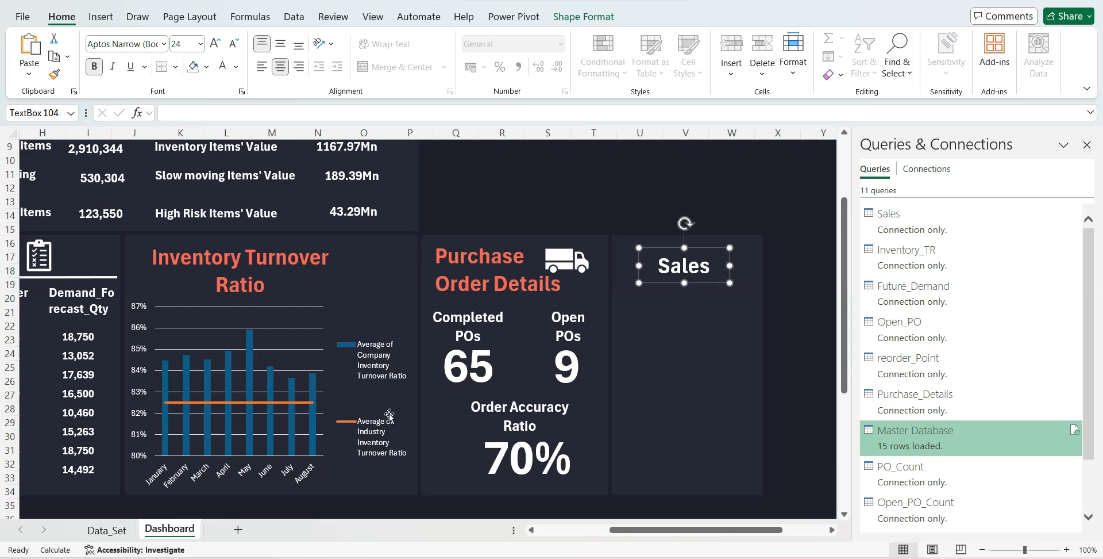
- Insert a PivotTable from the Sales query connection at Data_Set cell BP2 and sum Sales Amount as its value
left_click(108, 529)
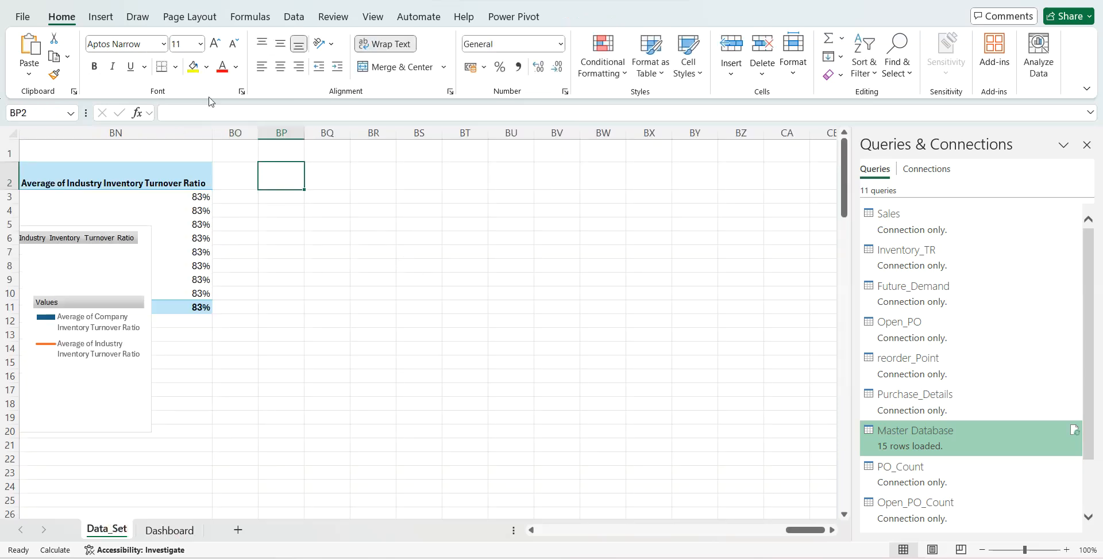
left_click(103, 19)
left_click(37, 65)
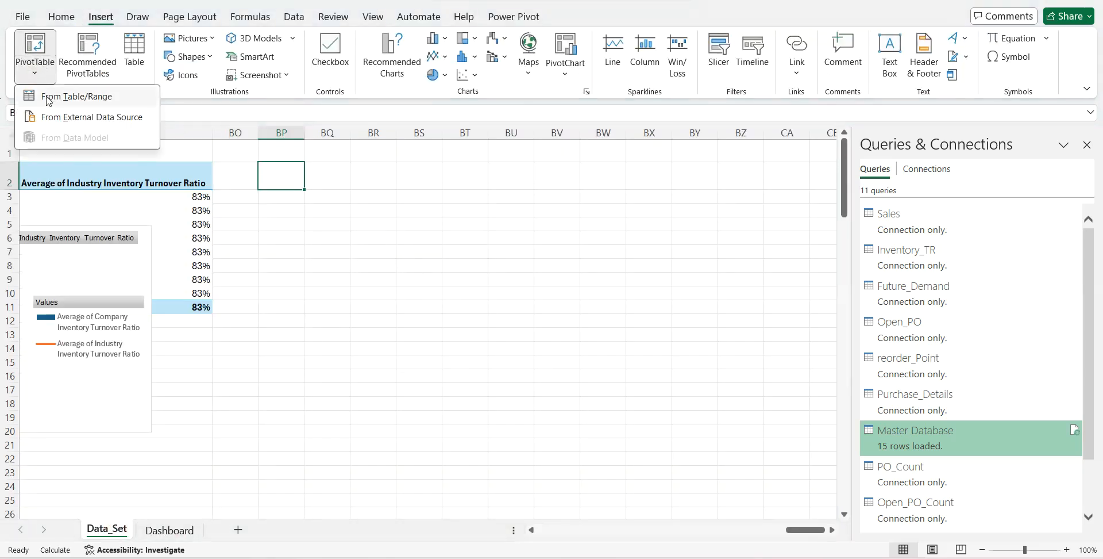
left_click(92, 117)
left_click(561, 273)
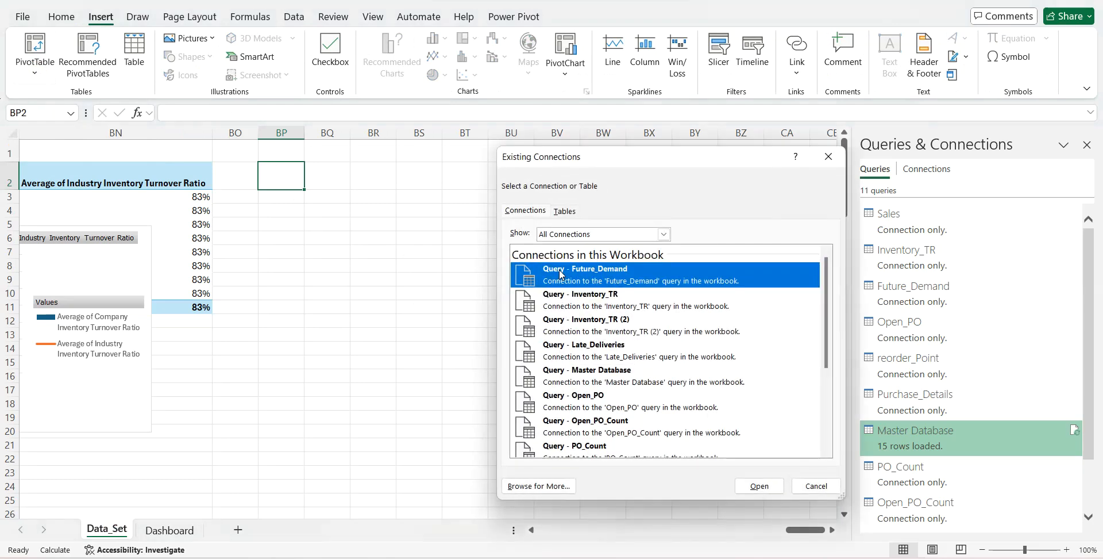
scroll(583, 347, "down", 3)
left_click(573, 400)
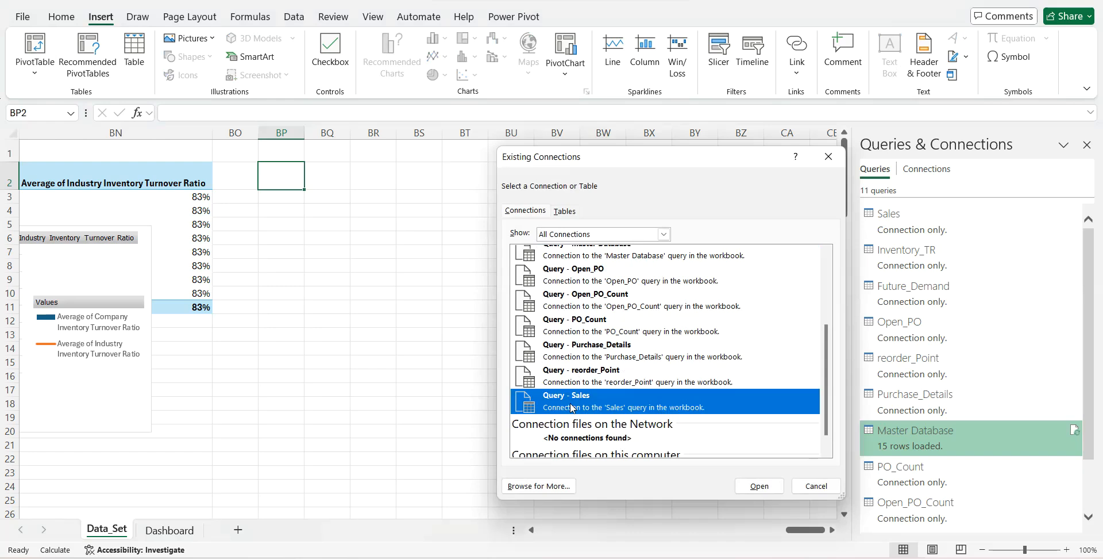
left_click(759, 486)
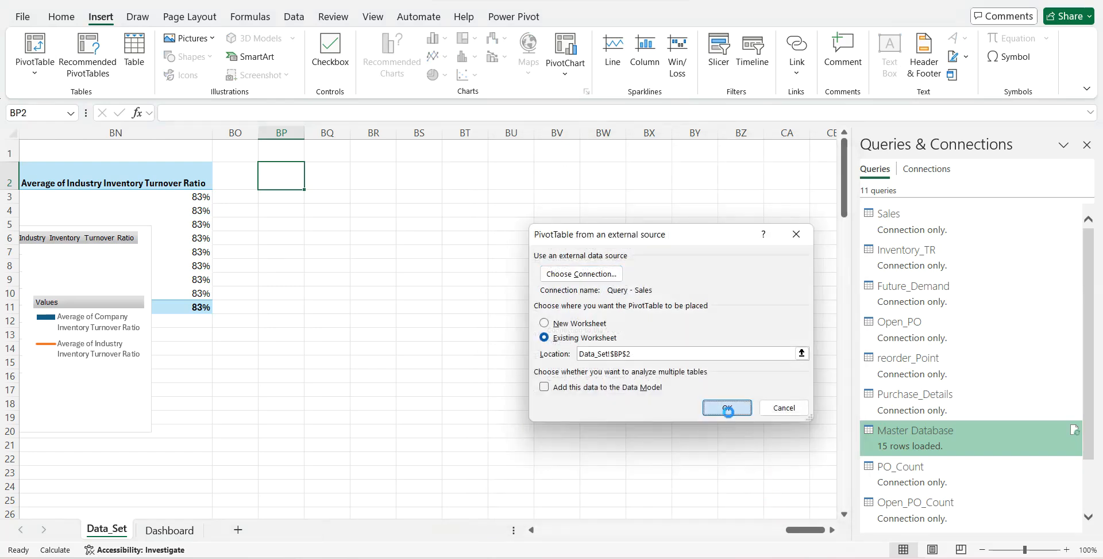
left_click(727, 408)
left_click_drag(869, 227, 1003, 480)
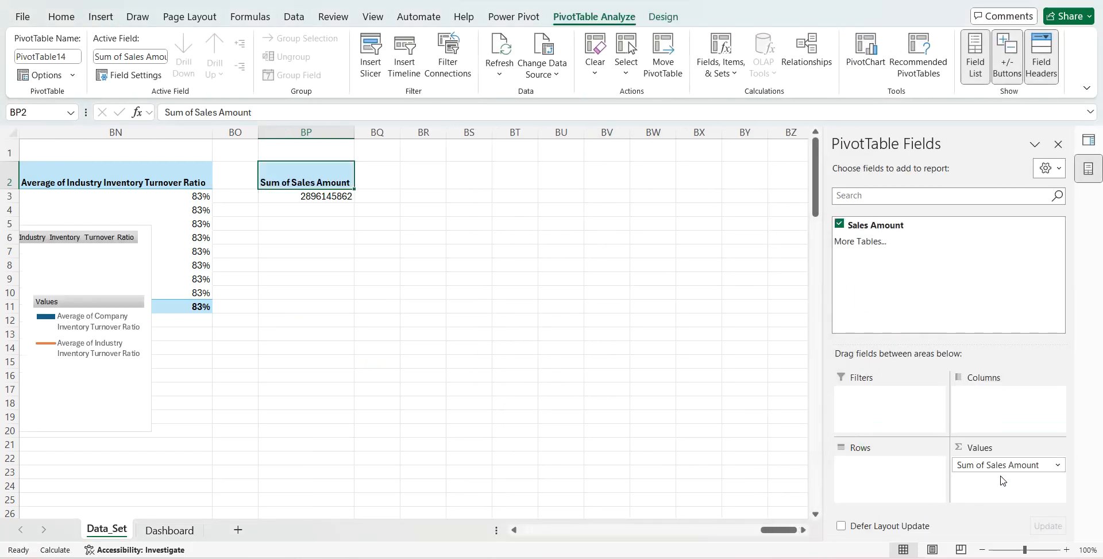
- Apply a custom number format to Sum of Sales Amount showing pounds in millions with two decimals and an "Mn" suffix
right_click(293, 196)
left_click(344, 451)
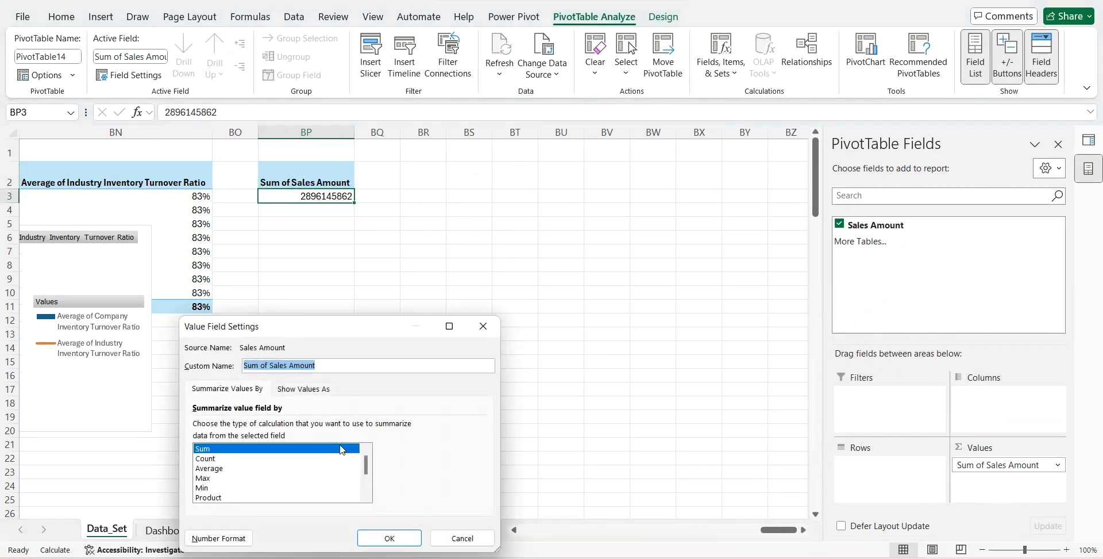
left_click(210, 538)
left_click(175, 366)
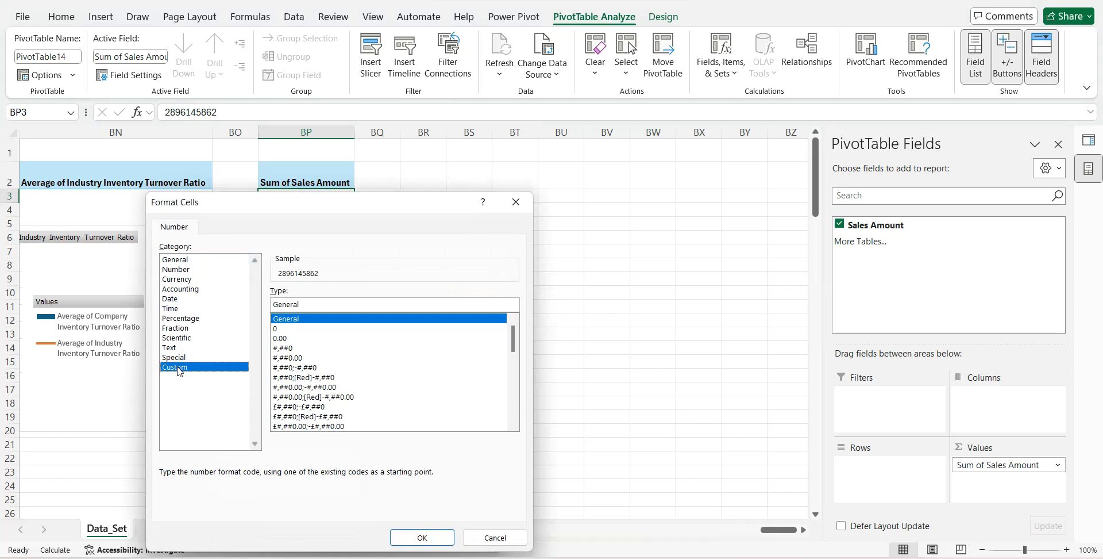
left_click(292, 348)
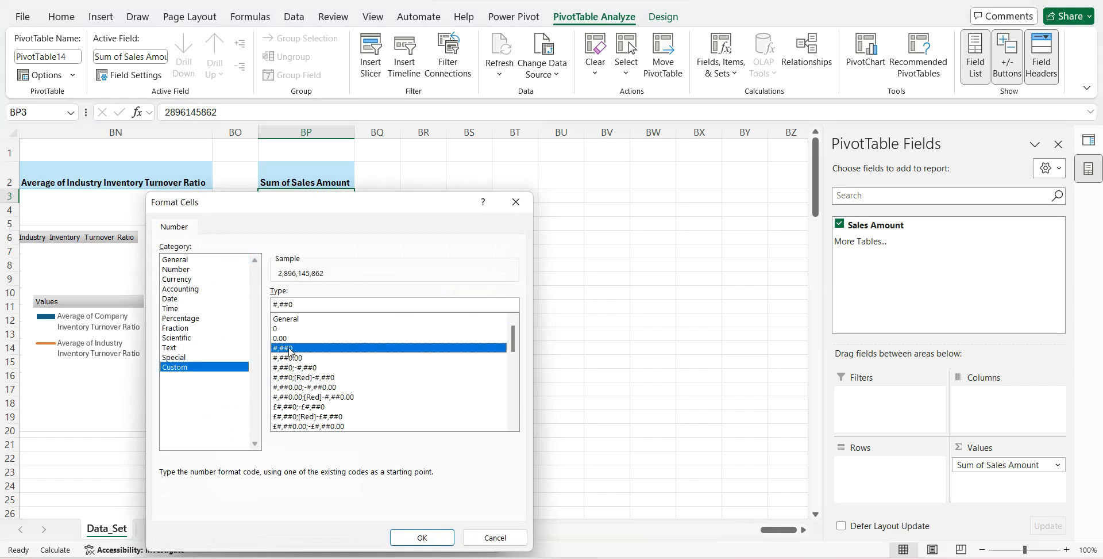
left_click(297, 305)
key("BackSpace")
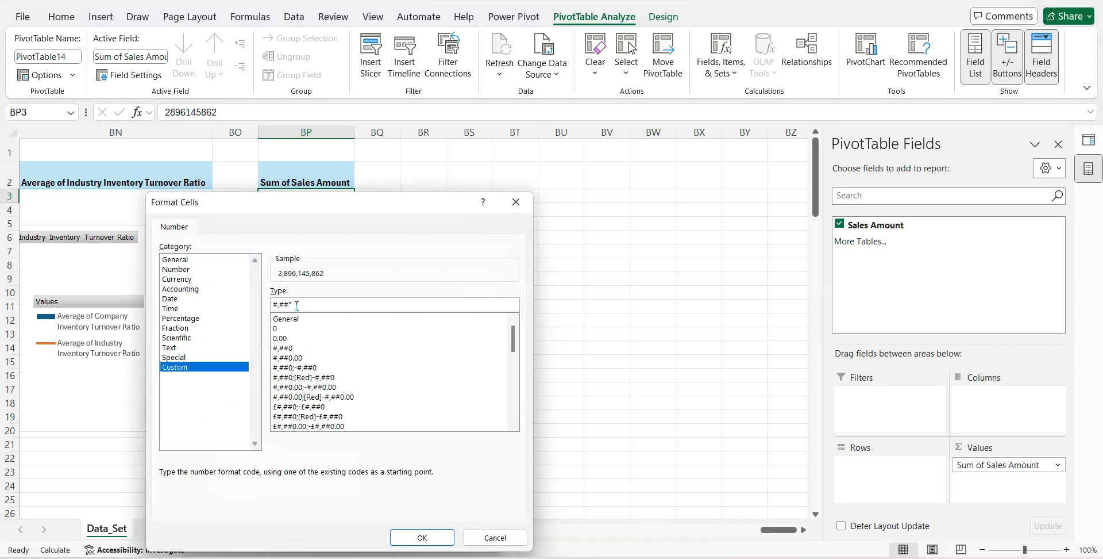
type(",,\"")
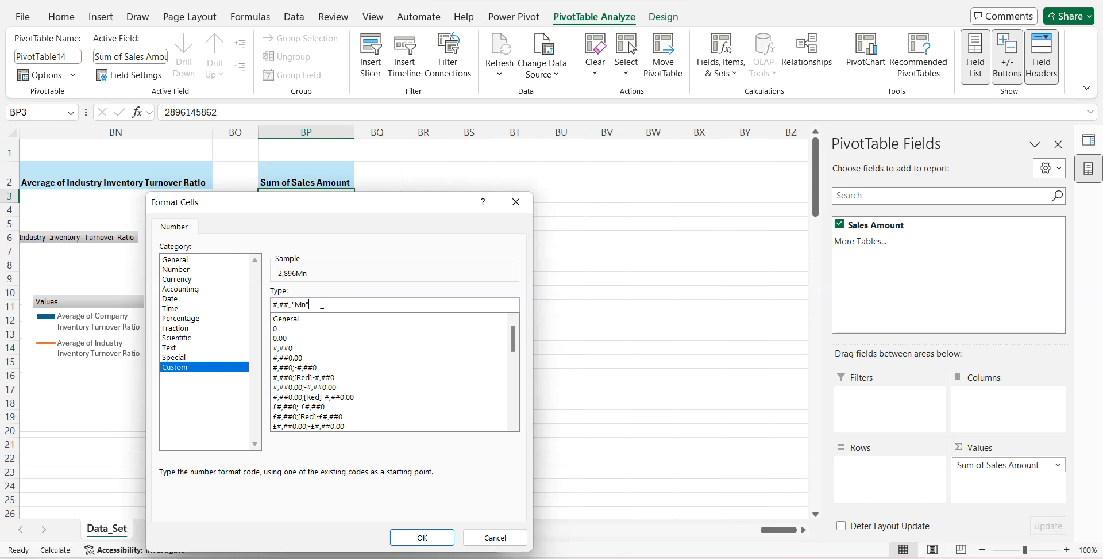
left_click(282, 305)
key("BackSpace")
type("£")
left_click(422, 536)
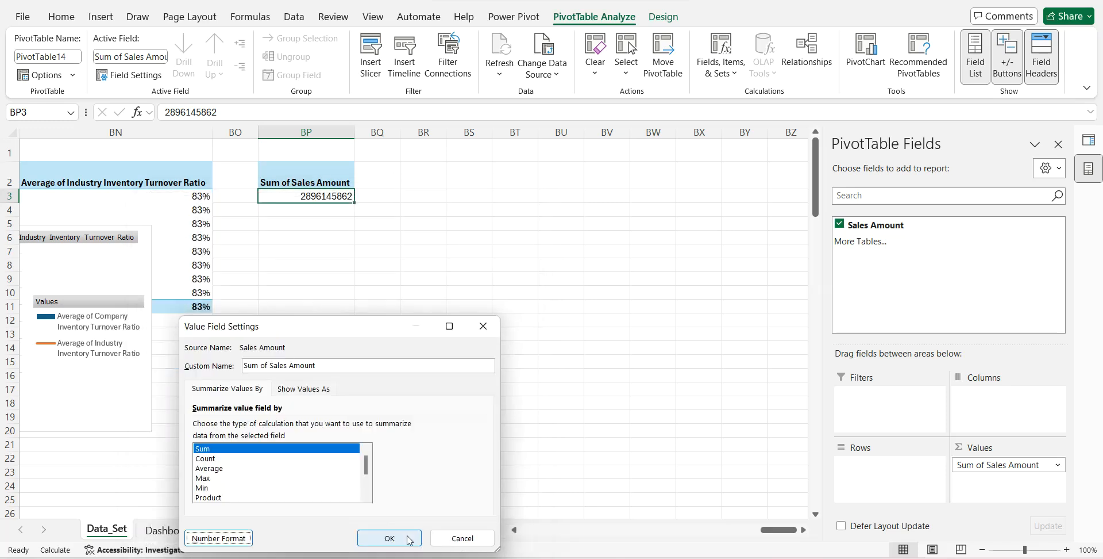
left_click(406, 538)
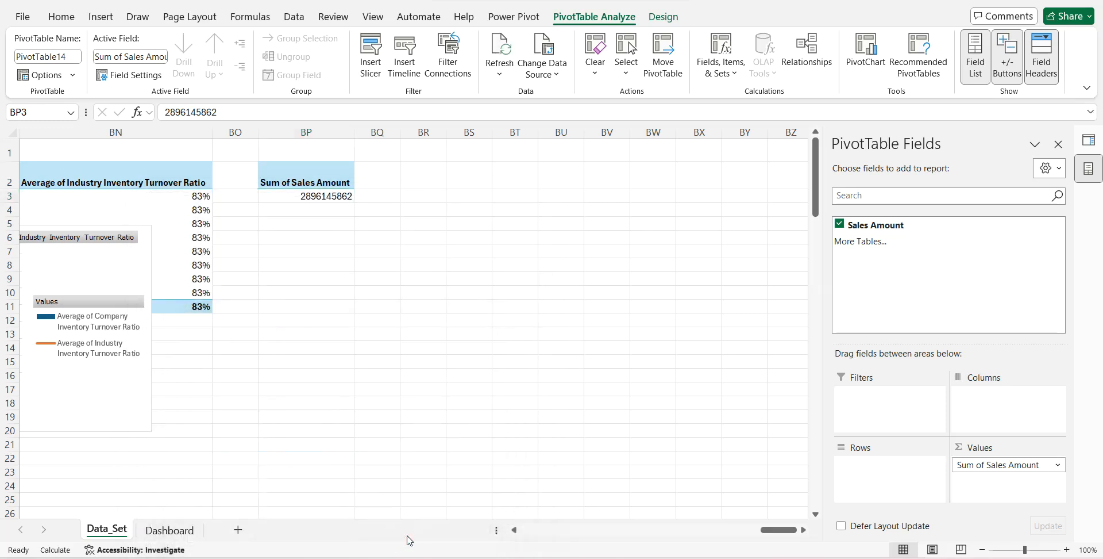
- Duplicate the Completed POs value text box on the Dashboard sheet and place the copy beneath the Sales label
left_click(156, 535)
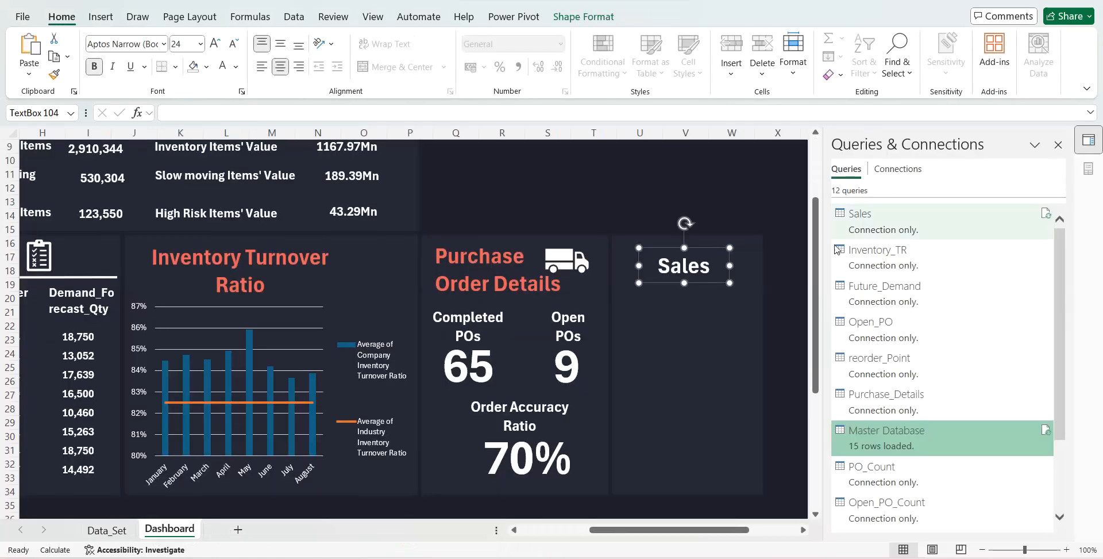
left_click(496, 363)
key("ctrl+d")
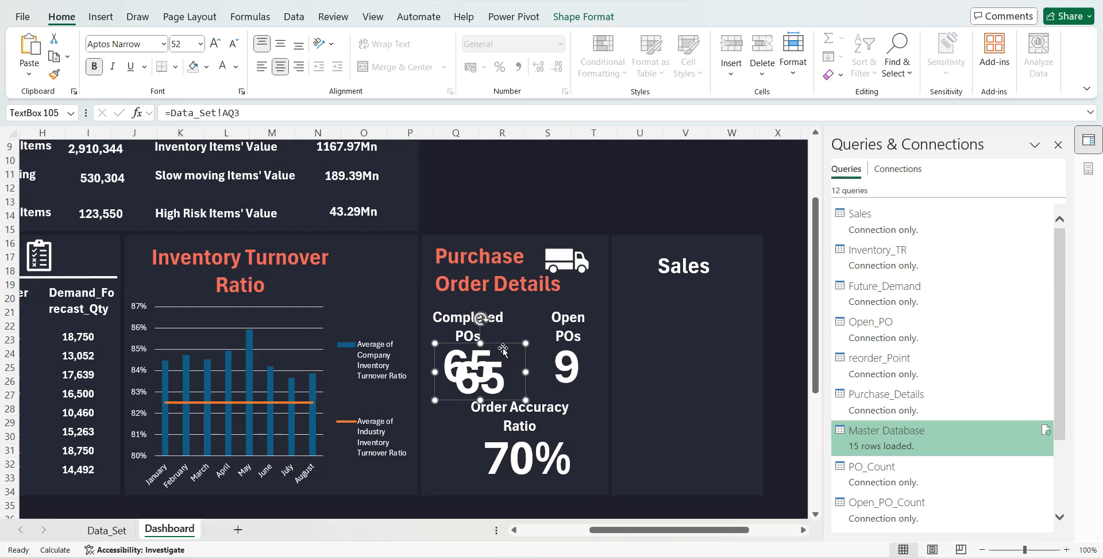
left_click_drag(509, 347, 710, 286)
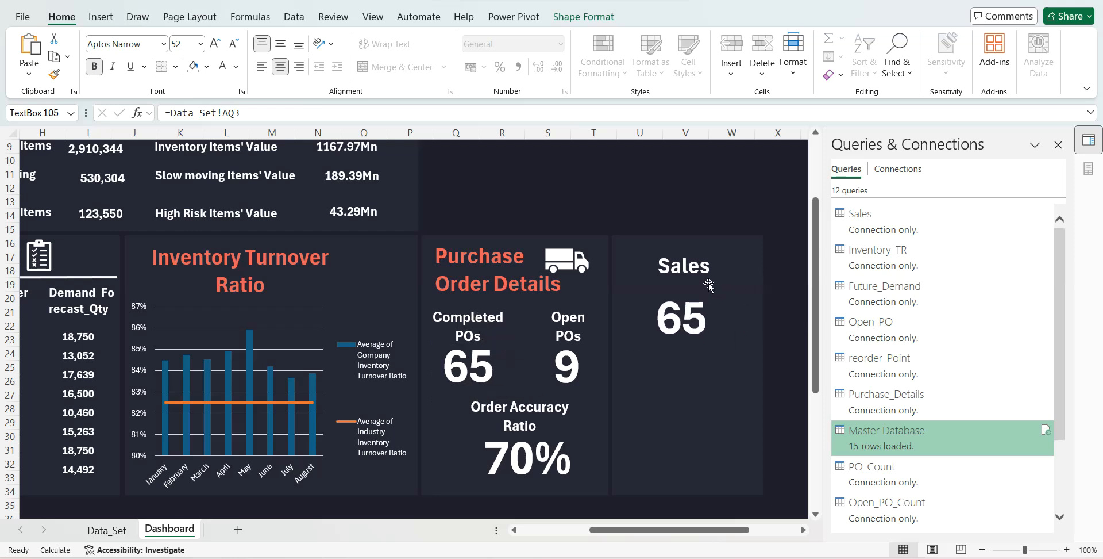
- Link the duplicated value text box to the sales total in Data_Set cell BP3
left_click_drag(240, 112, 172, 111)
key("BackSpace")
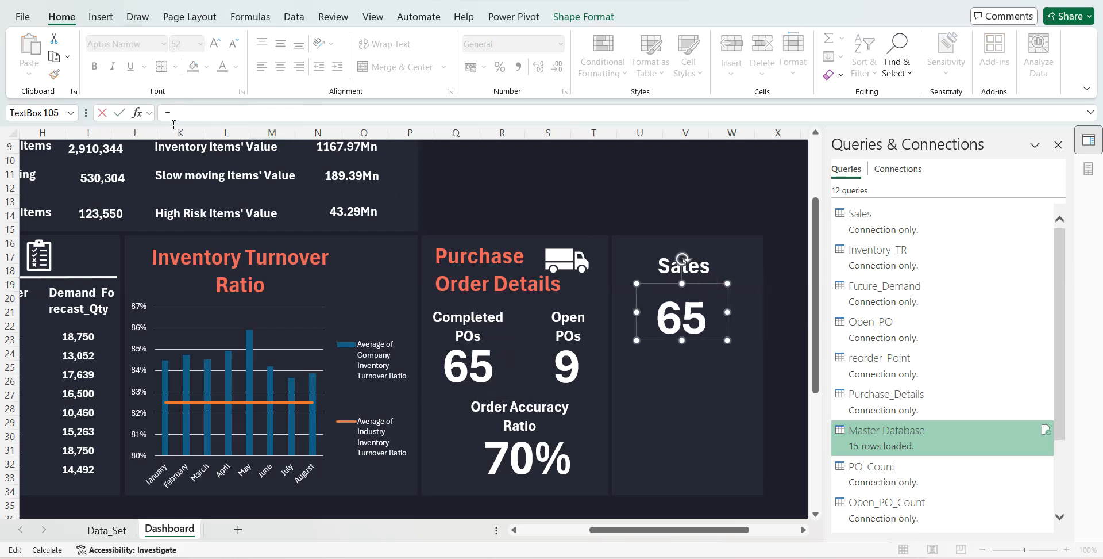
left_click(106, 530)
left_click(314, 210)
key("Up")
key("Return")
- Widen and shorten the sales value text box, and make its text white, bold and larger
left_click_drag(683, 340, 623, 298)
left_click_drag(727, 298, 683, 326)
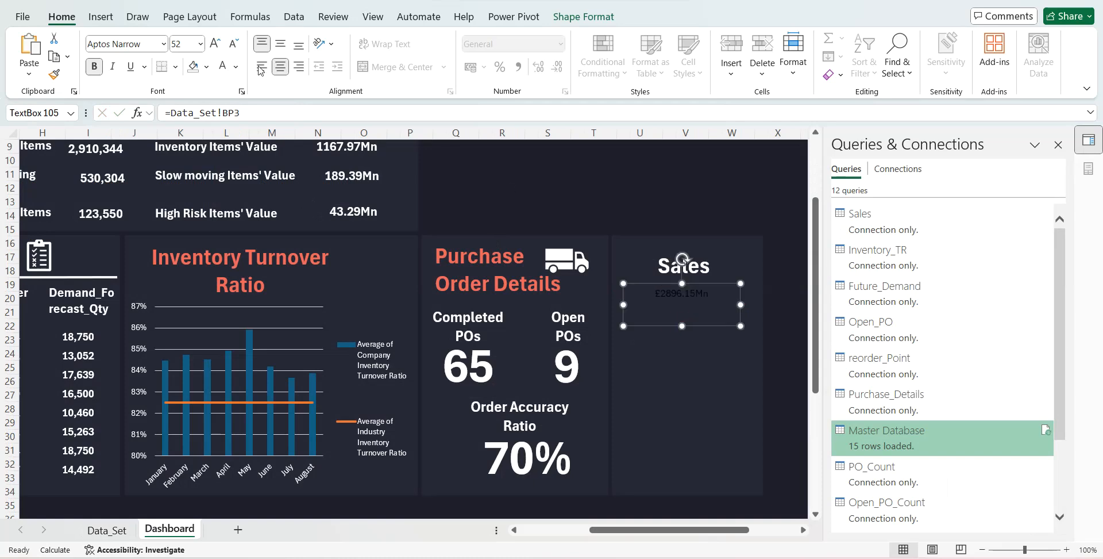
left_click(222, 66)
left_click(95, 66)
left_click(214, 48)
left_click(215, 49)
left_click(214, 48)
left_click(214, 49)
left_click(214, 48)
left_click(214, 48)
left_click(214, 49)
left_click_drag(741, 304, 760, 305)
- Duplicate the Sales label below the sales value and change the copy's text to "Inventory Health"
left_click(673, 270)
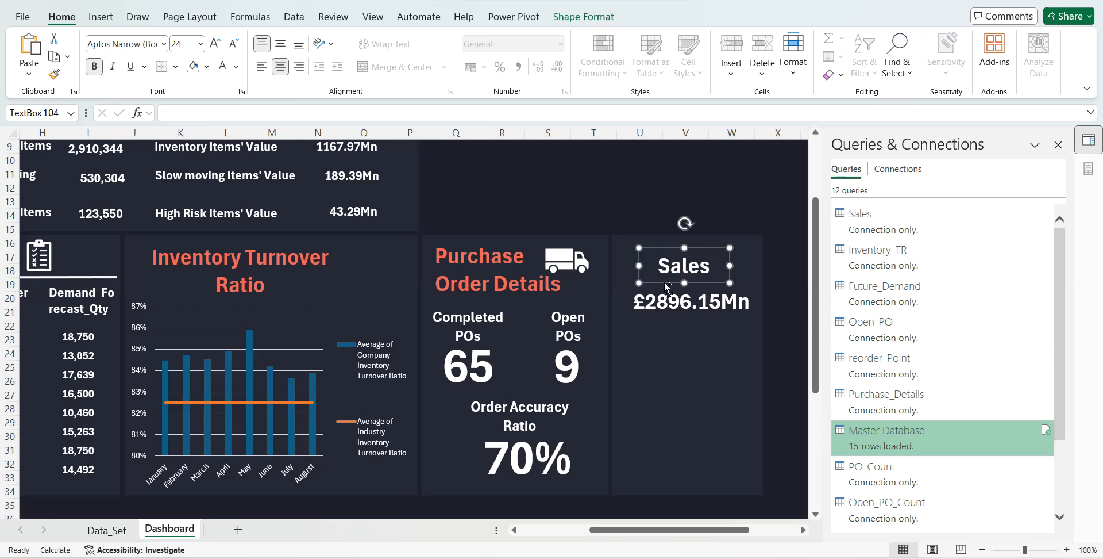
key("ctrl+d")
left_click_drag(662, 276, 650, 372)
double_click(650, 373)
type("Inve")
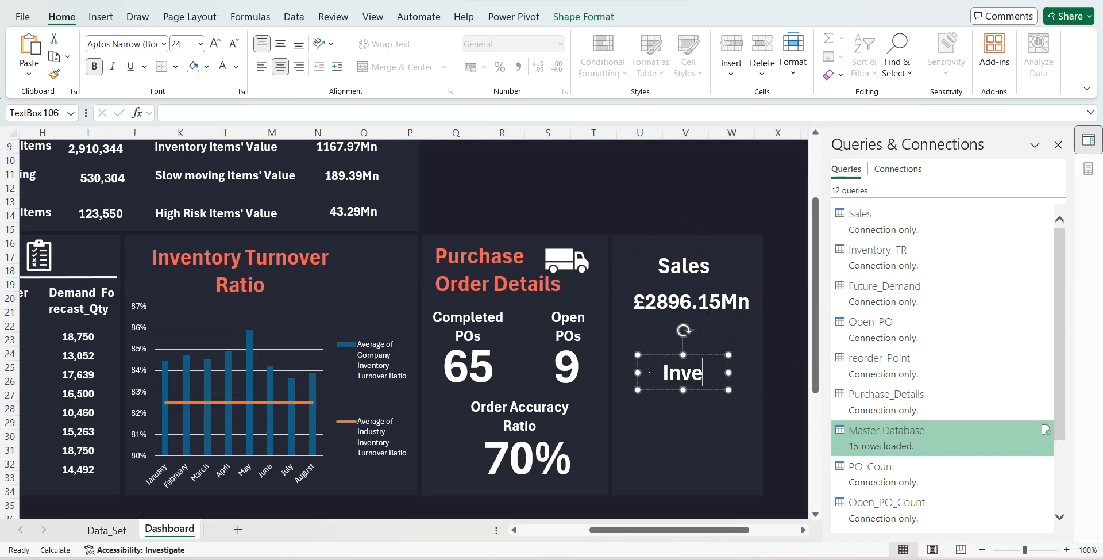
type("ntory Hea")
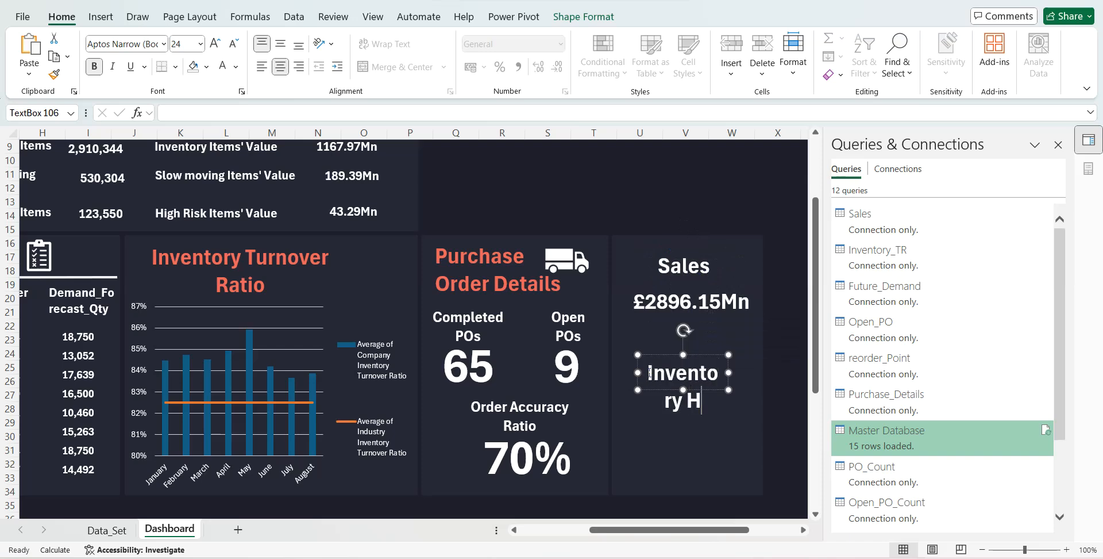
type("thy")
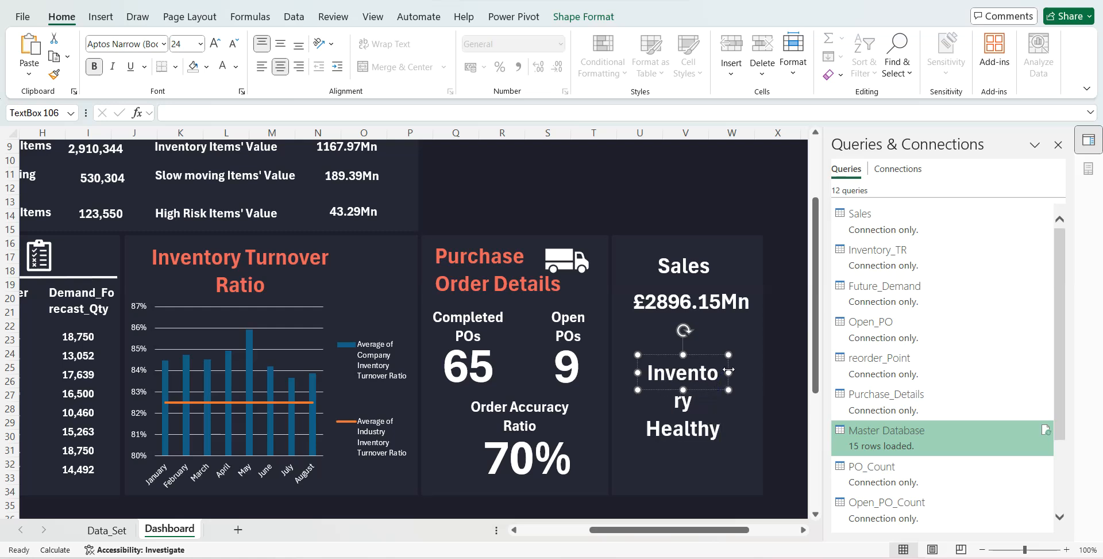
- Resize the Inventory Health label's text box to fit two lines and change its text to "Inventory Healthy"
mouse_move(729, 372)
left_mouse_down()
mouse_move(753, 372)
mouse_move(711, 359)
left_mouse_up()
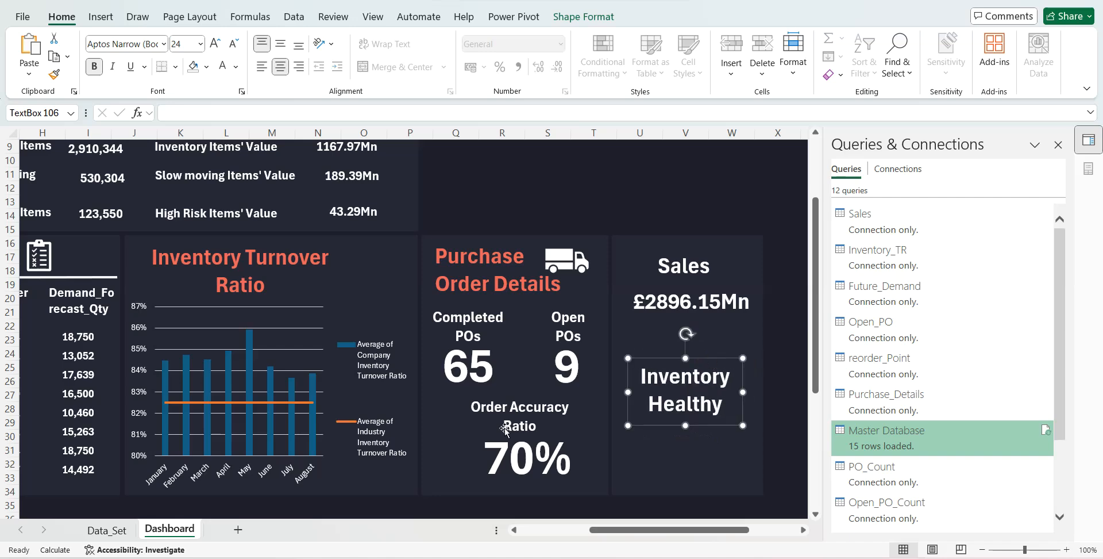
- Create a query that references Master Database in the Power Query Editor and rename it Inventory_Heakth
left_click(110, 529)
left_click(421, 177)
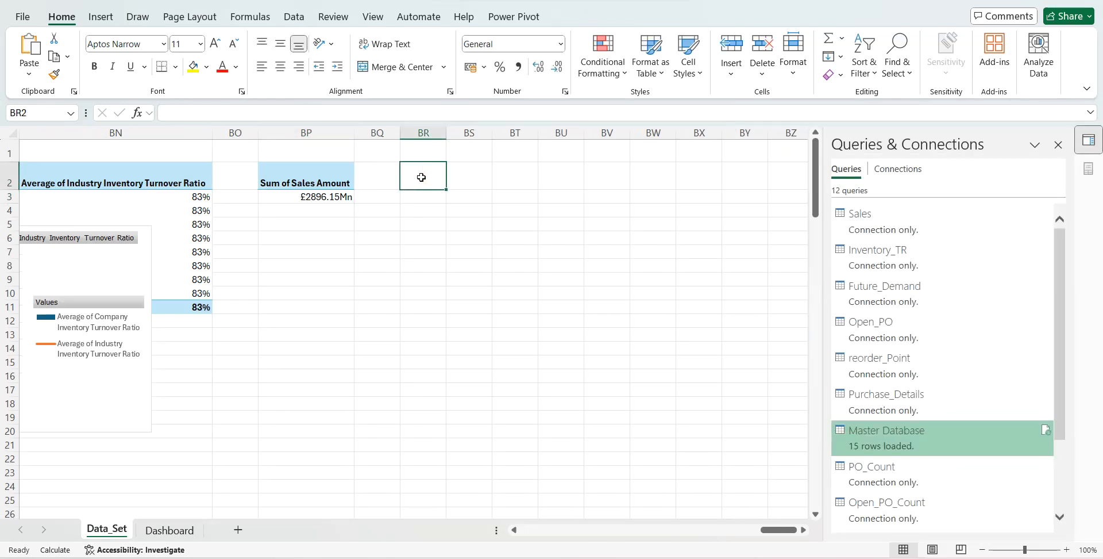
right_click(884, 432)
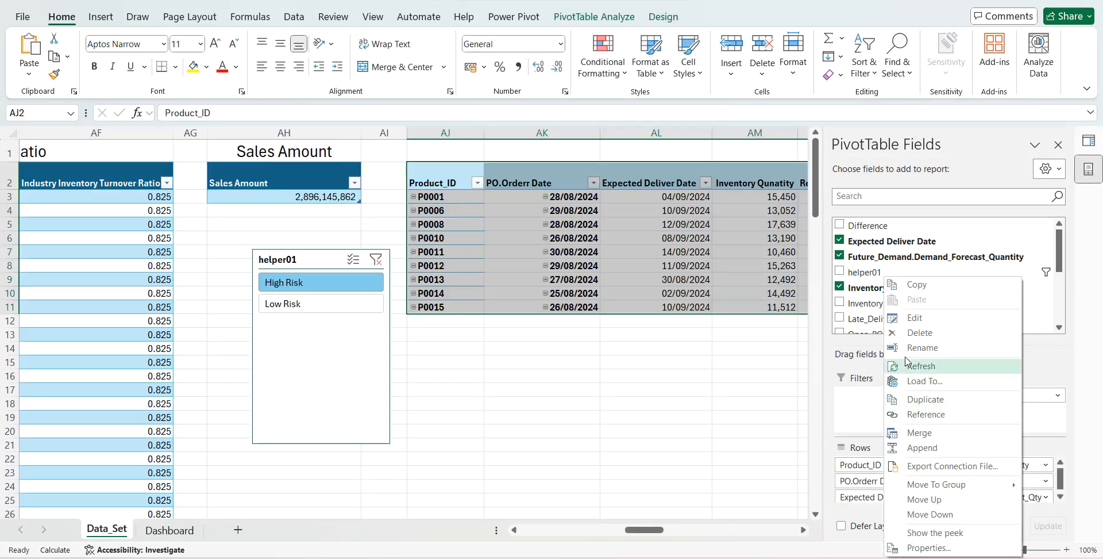
left_click(914, 318)
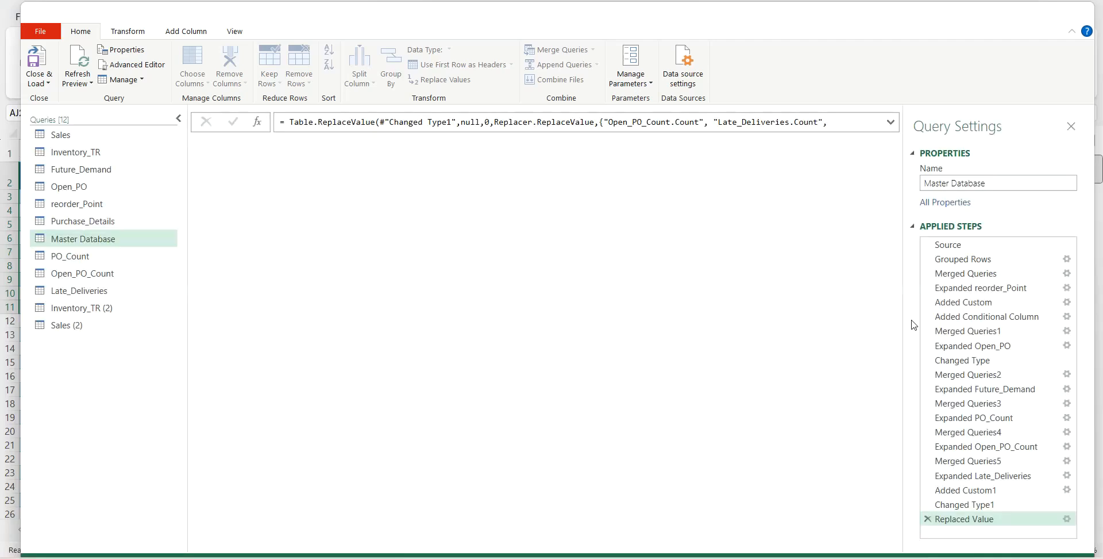
right_click(99, 240)
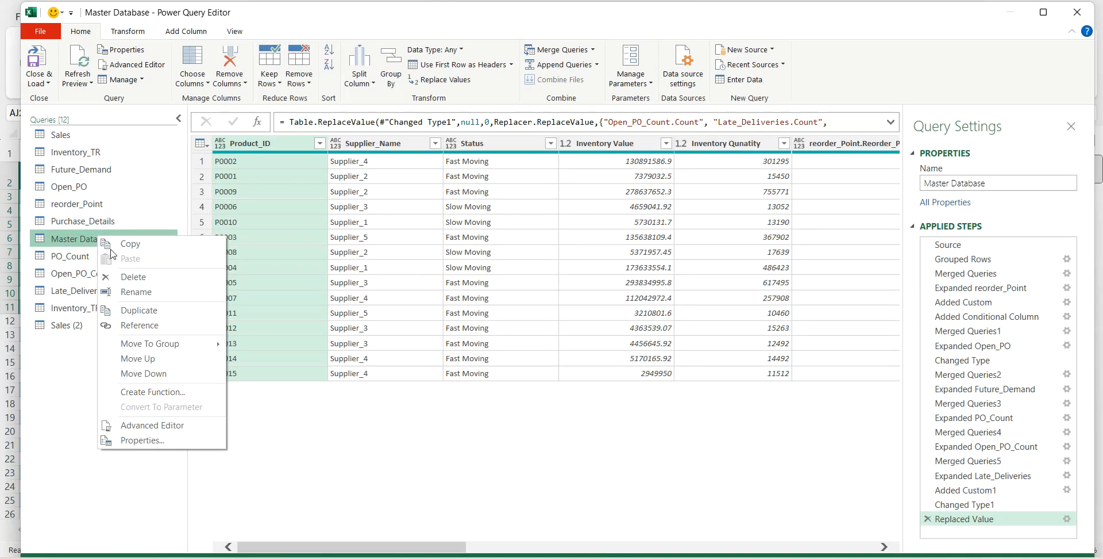
left_click(130, 325)
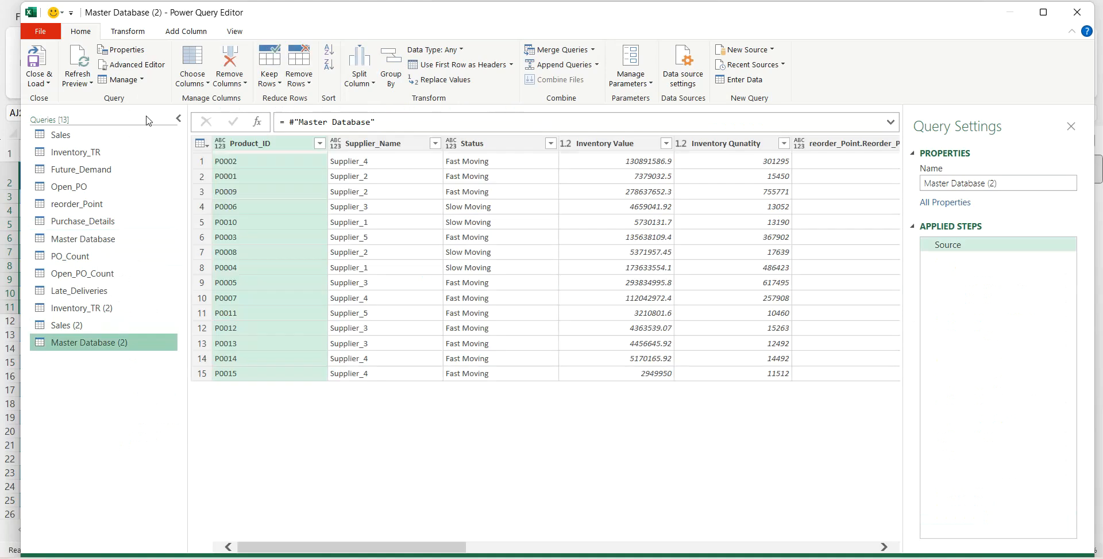
double_click(127, 344)
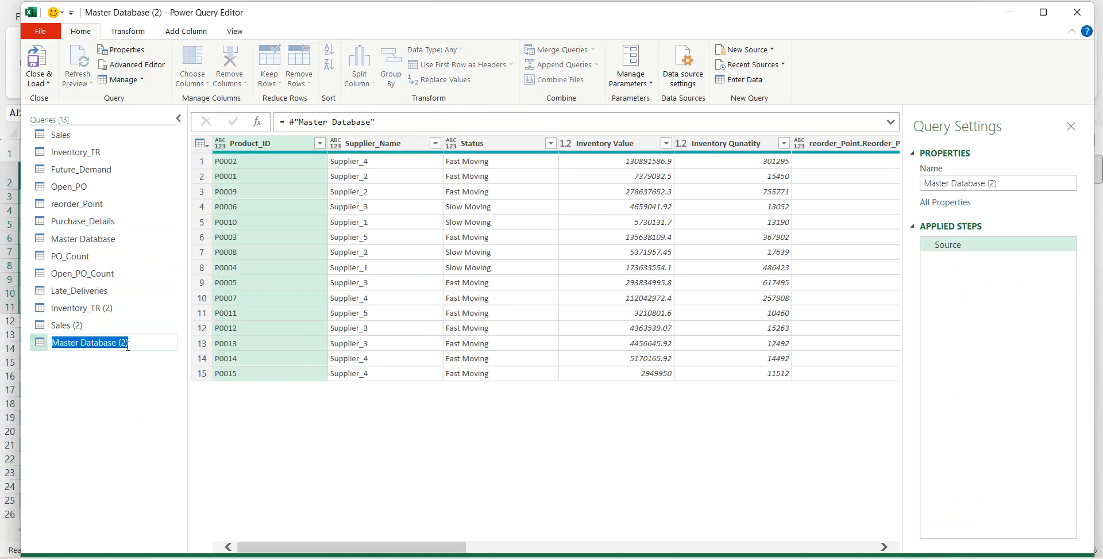
key("BackSpace")
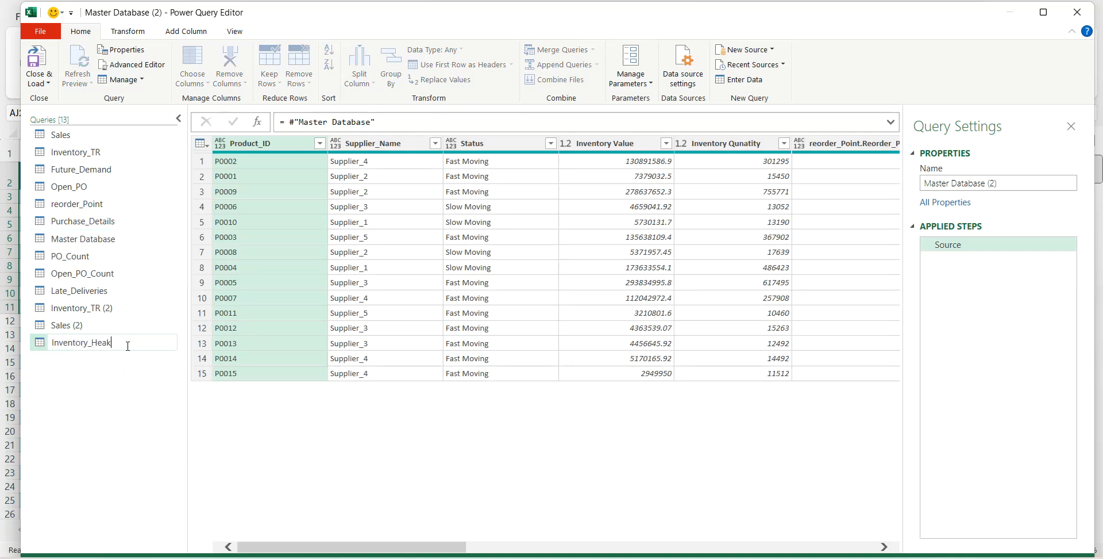
key("Return")
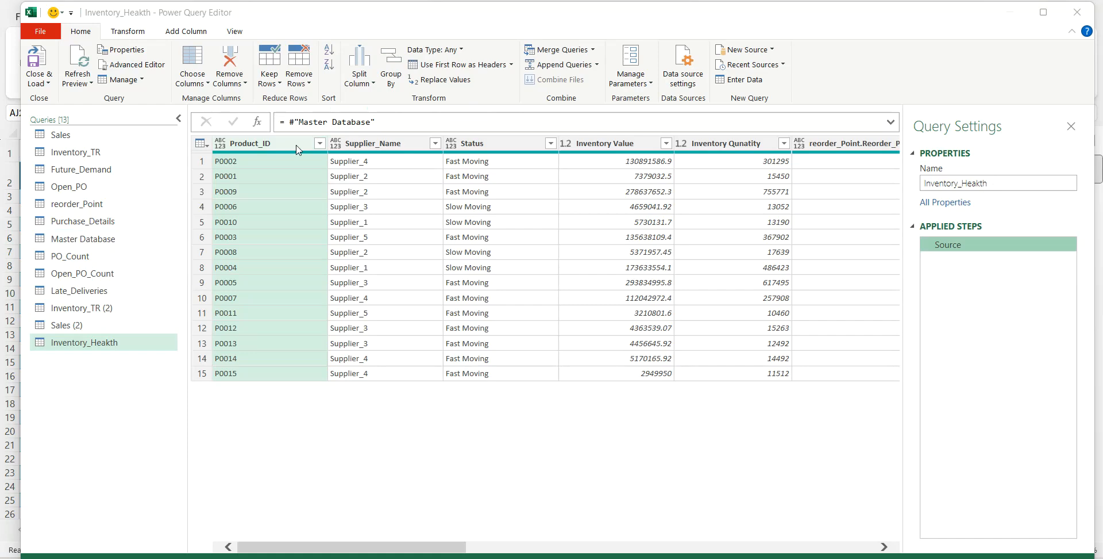
- Keep only the Product_ID and Inventory Qunatity columns in the Inventory_Heakth query and remove all others
left_click(702, 143, "ctrl")
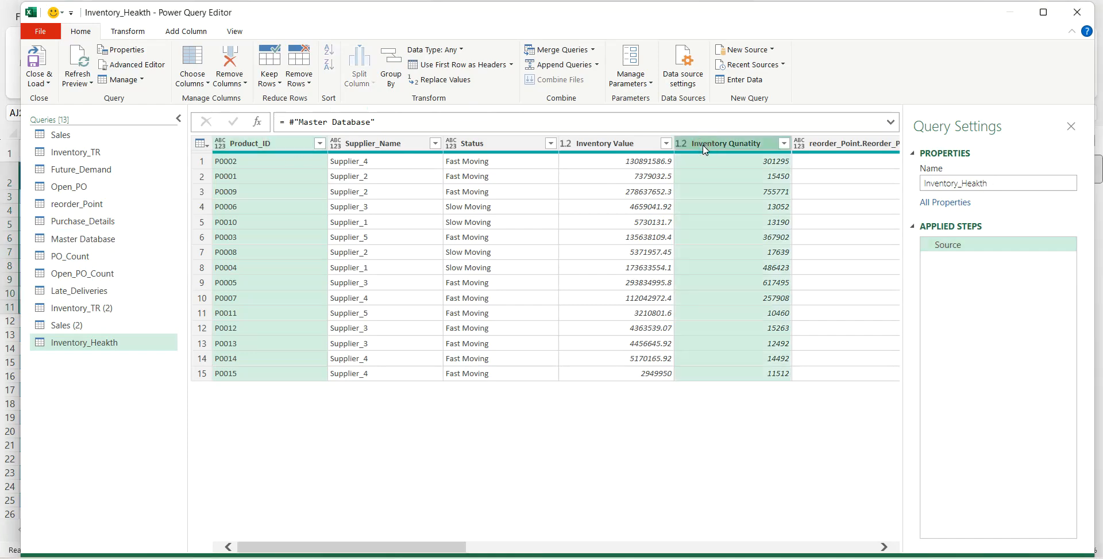
left_click(244, 84)
left_click(254, 113)
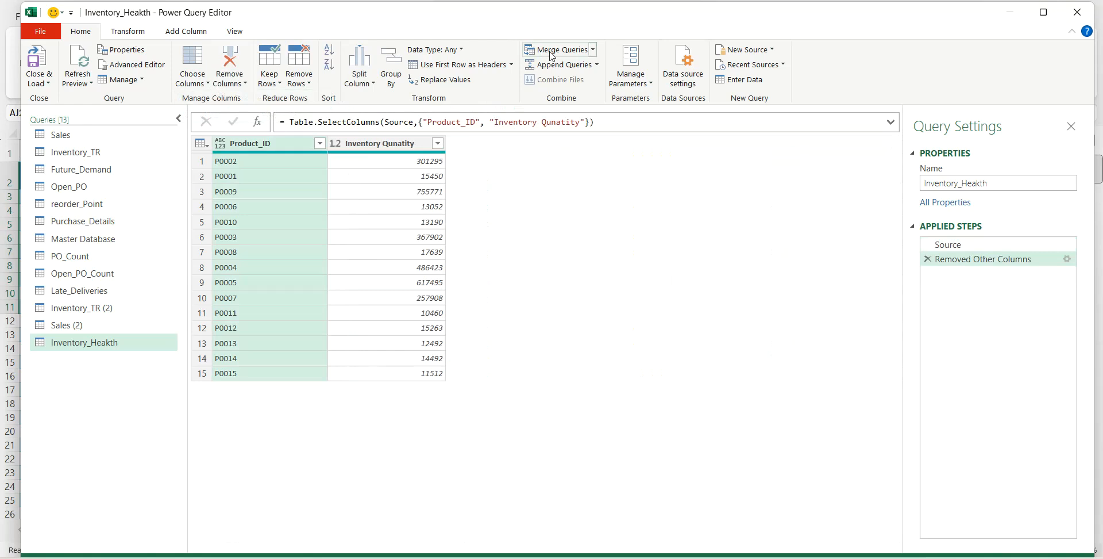
- Merge Inventory_Heakth with the Future_Demand query, matching on Product_ID with a left outer join
left_click(554, 50)
left_click(413, 254)
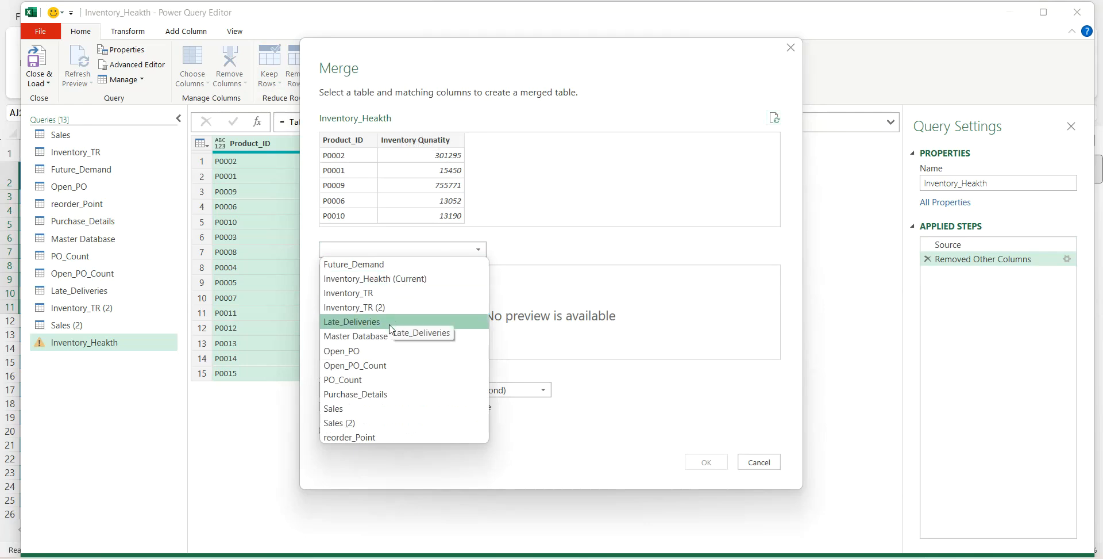
left_click(386, 264)
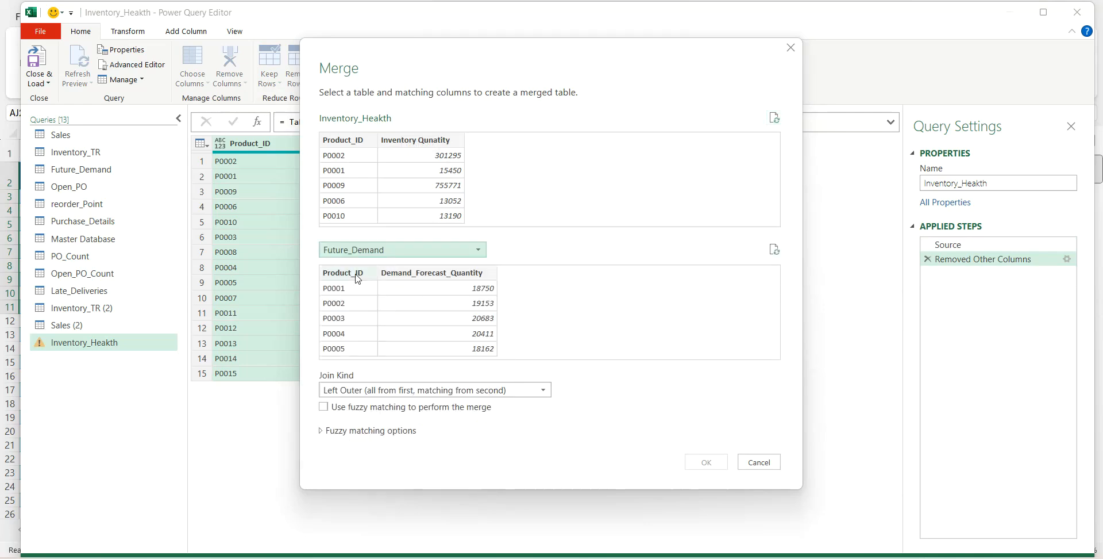
left_click(343, 140)
left_click(706, 462)
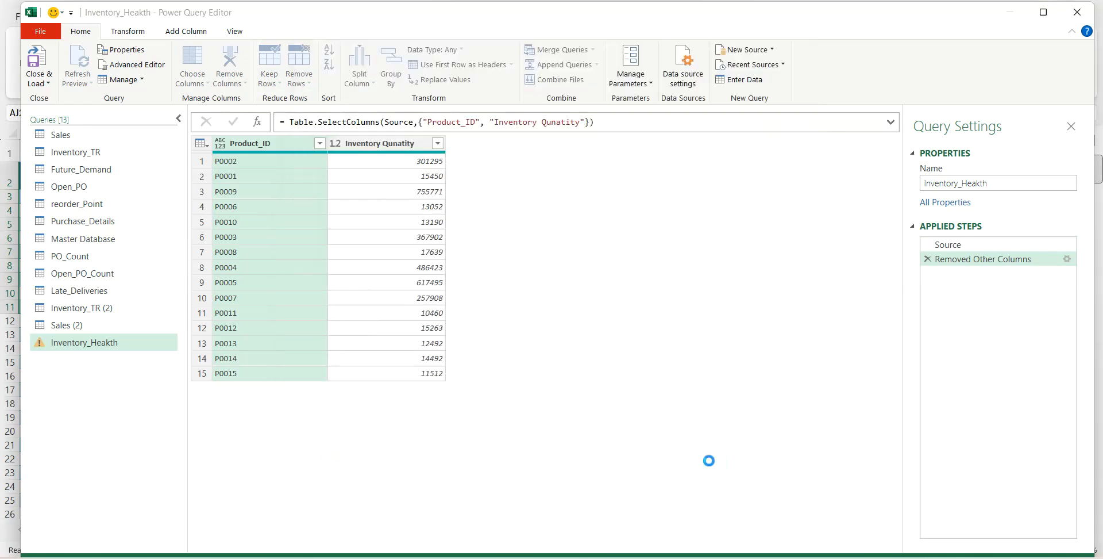
- Expand the merged Future_Demand column to include only Demand_Forecast_Quantity
left_click(553, 143)
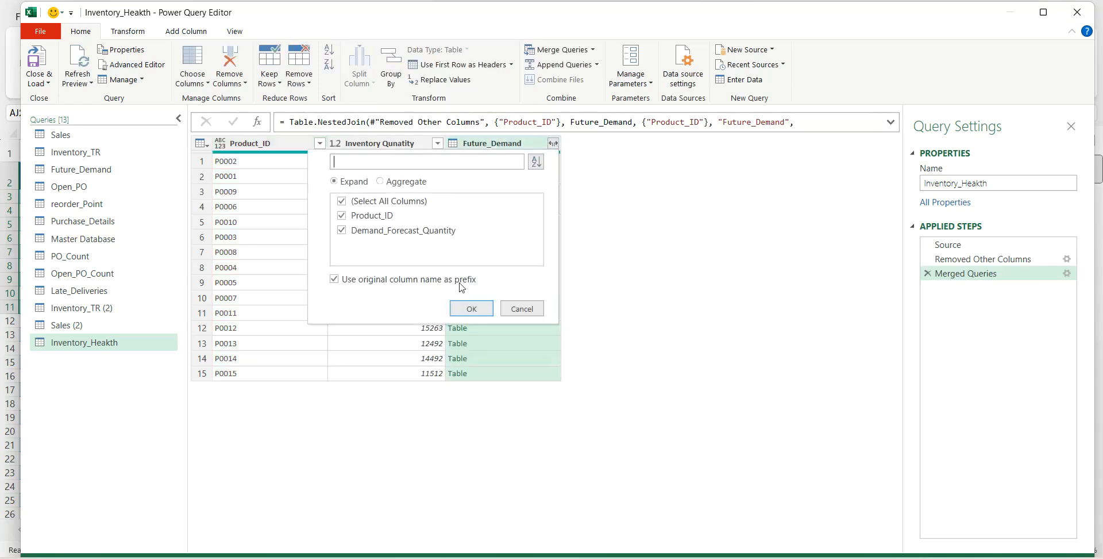
left_click(342, 215)
left_click(471, 308)
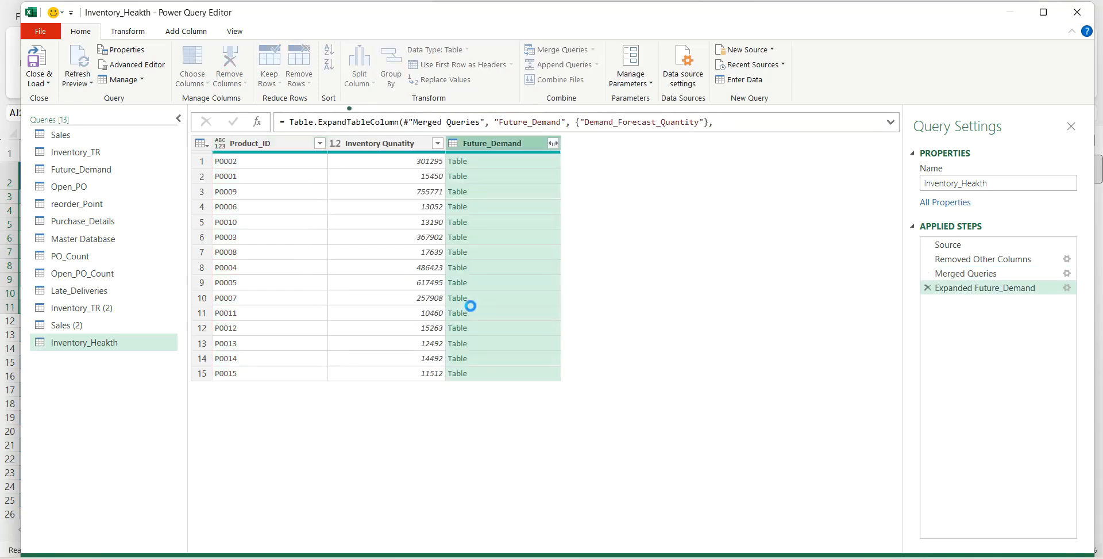
- Add a custom column named Diff that subtracts Future_Demand.Demand_Forecast_Quantity from Inventory Qunatity
left_click(177, 33)
left_click(87, 63)
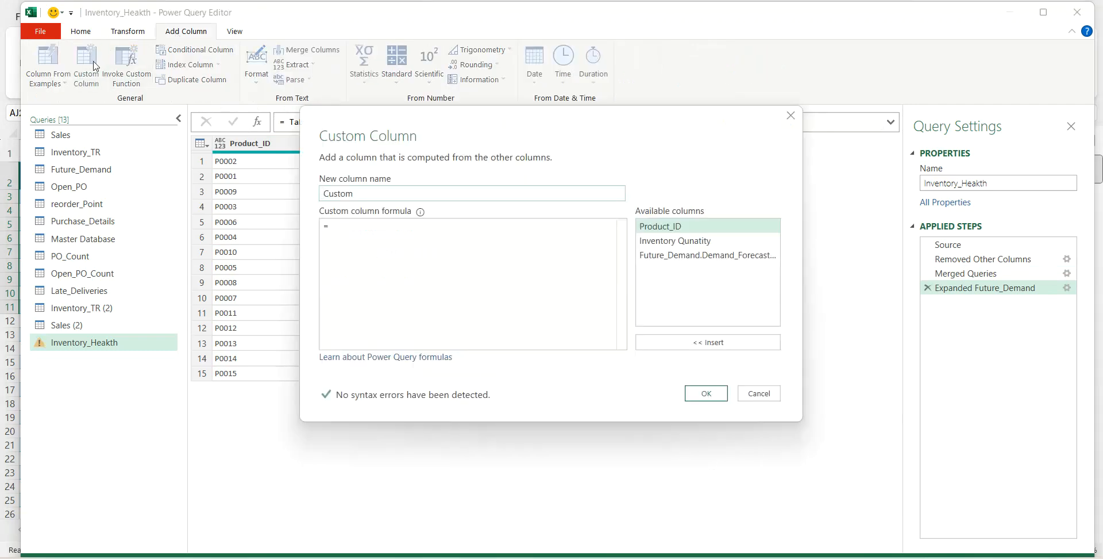
double_click(321, 195)
type("Diff")
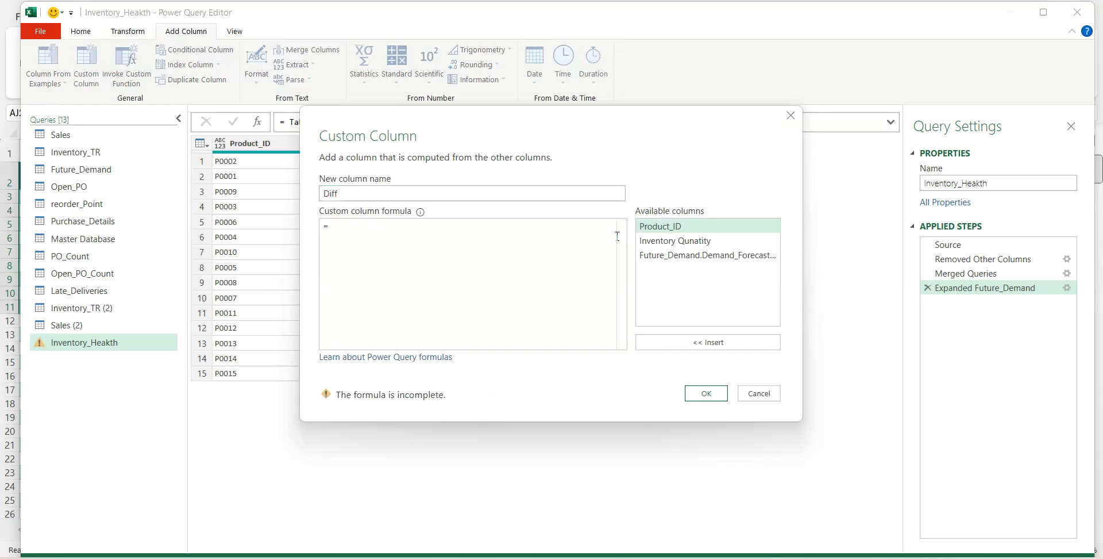
left_click(675, 241)
left_click(674, 343)
type("-")
left_click(702, 255)
left_click(675, 343)
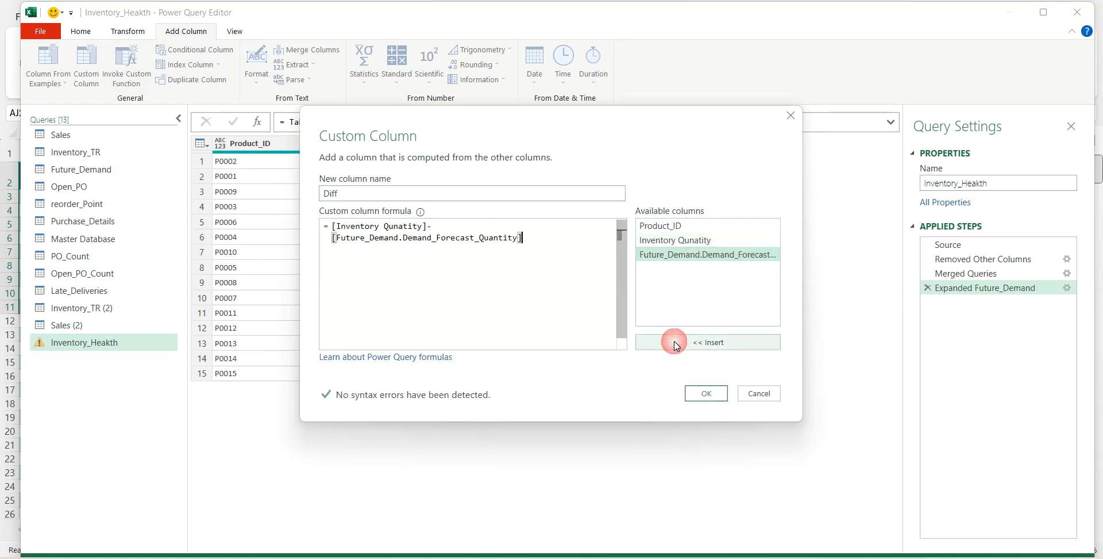
left_click(703, 393)
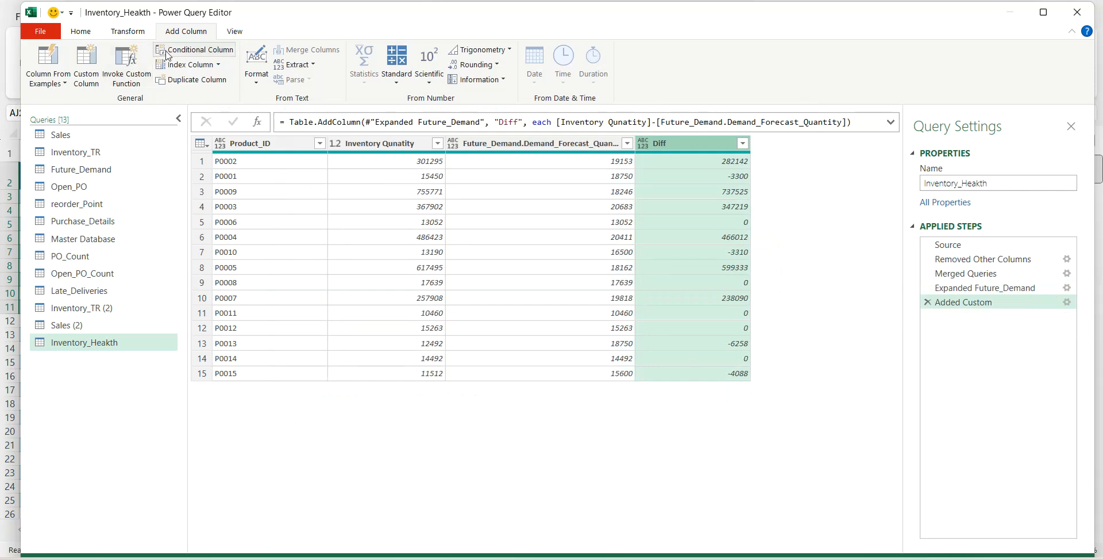
- Add a conditional column named Healthy Level that outputs "Not Healthy" when Diff is less than 0, otherwise "Healthy"
left_click(183, 54)
left_click_drag(314, 211, 234, 215)
type("Healthy Level")
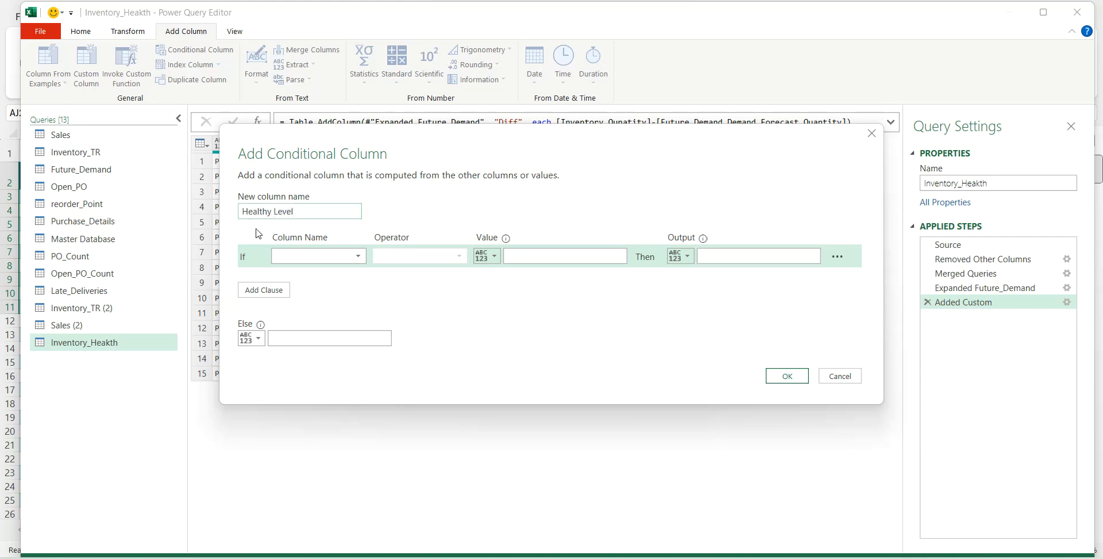
left_click(291, 257)
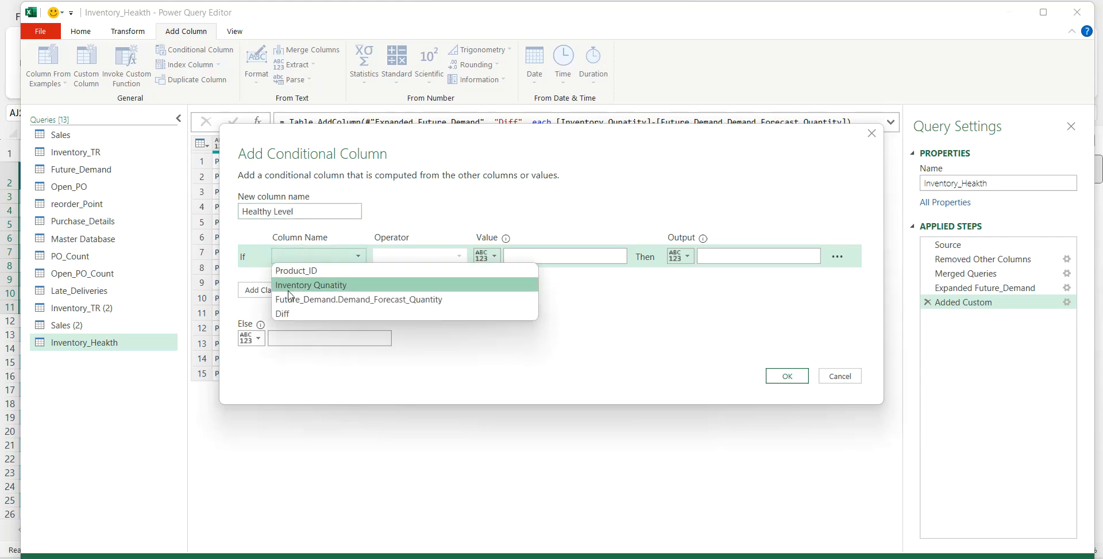
left_click(291, 316)
left_click(397, 256)
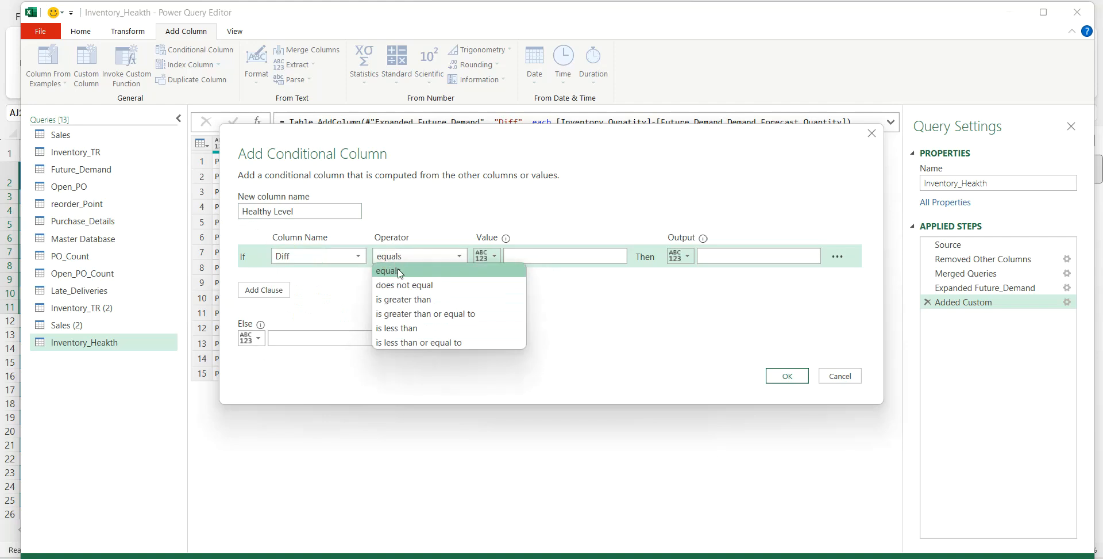
left_click(402, 332)
left_click(516, 259)
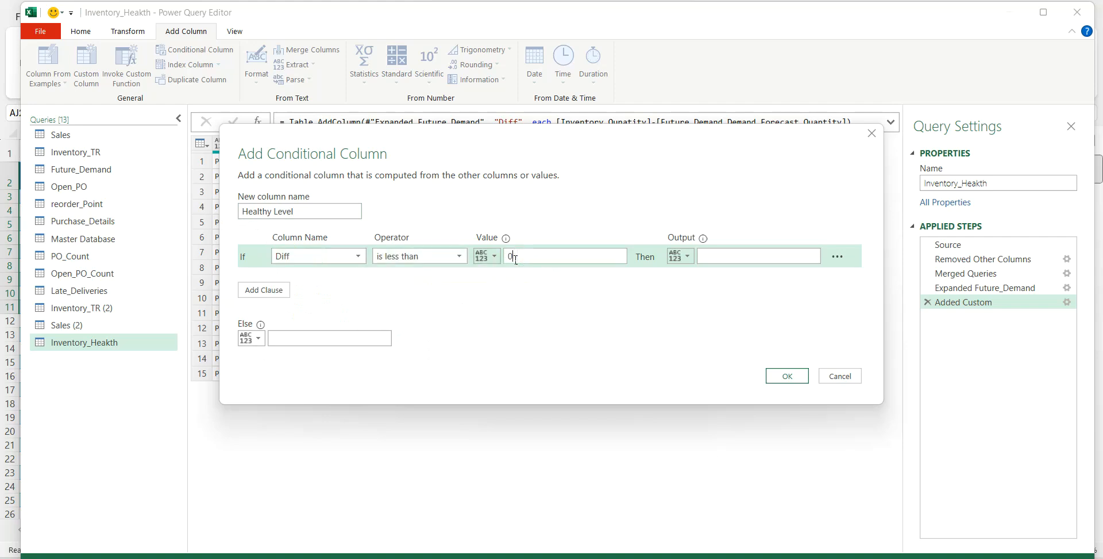
left_click(706, 255)
left_click(334, 338)
type("Healthy")
left_click(781, 375)
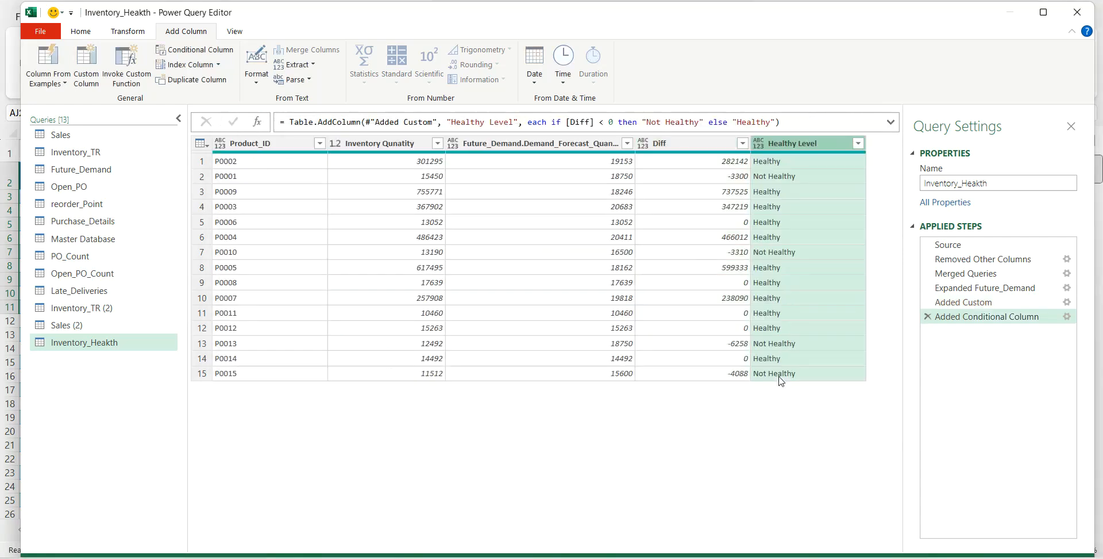
- Close the Power Query Editor and load the new query as a connection only
left_click(80, 31)
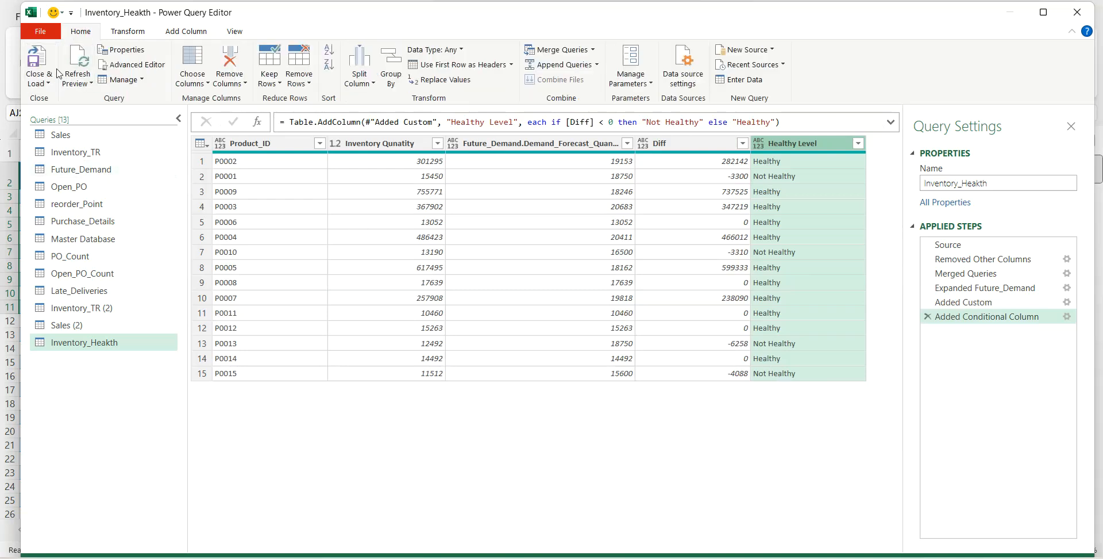
left_click(48, 84)
left_click(77, 113)
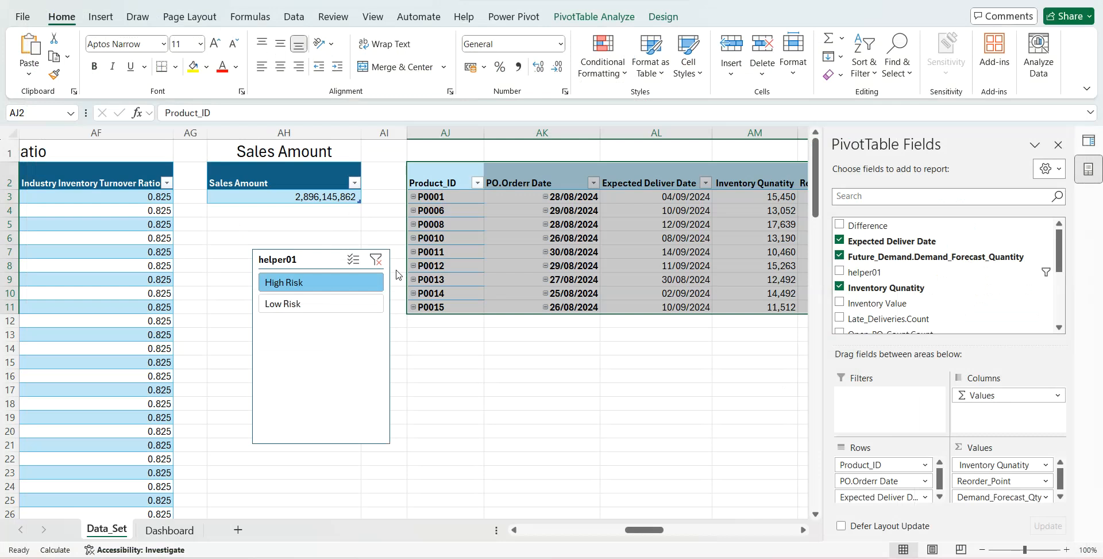
left_click(608, 286)
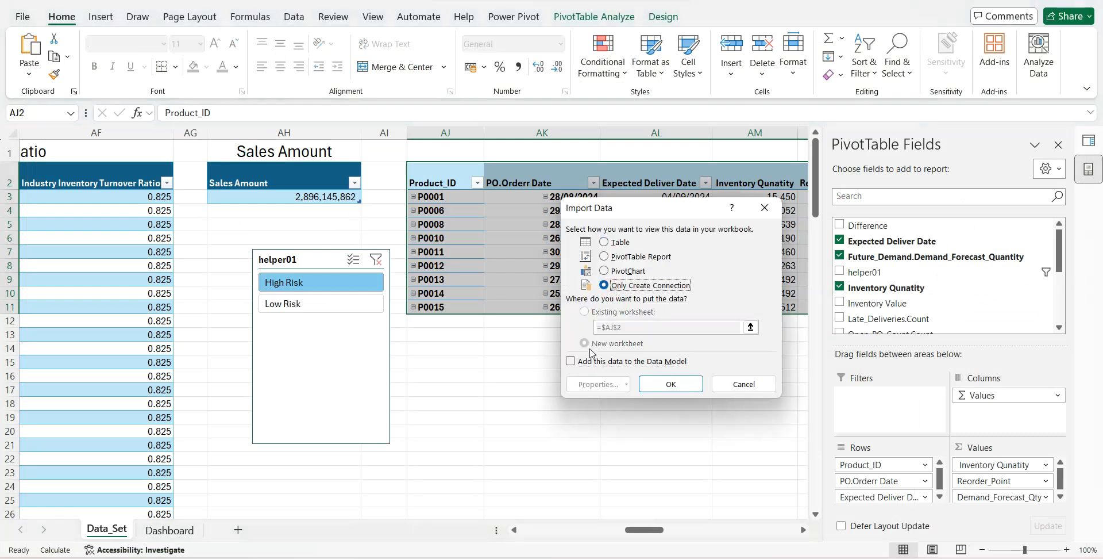
left_click(644, 383)
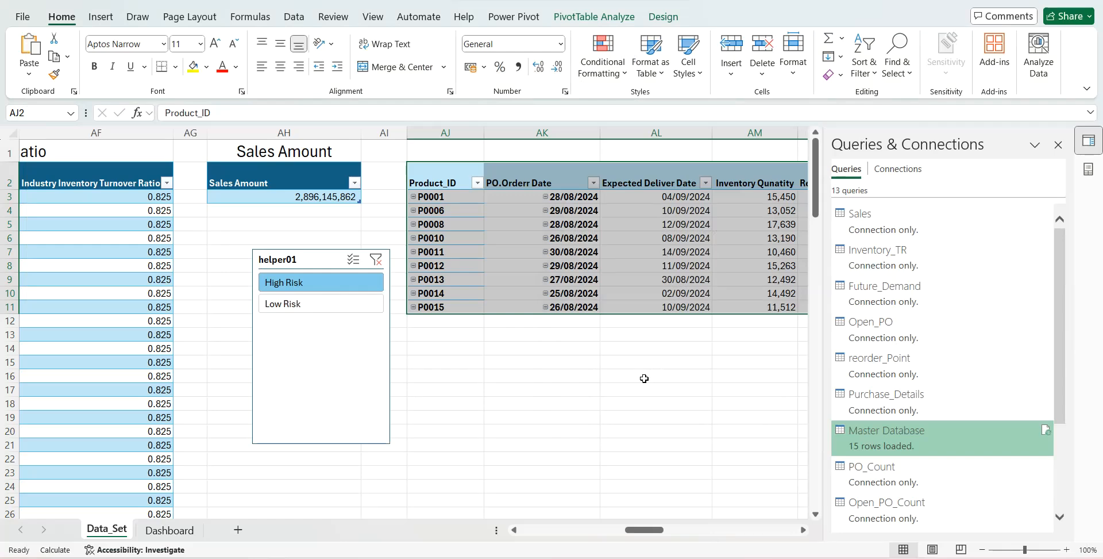
- Load the Inventory_Heakth query as a PivotTable at Data_Set cell BR2, with Healthy Level as rows and summed Future_Demand.Demand_Forecast_Quantity as values
scroll(697, 376, "right", 15)
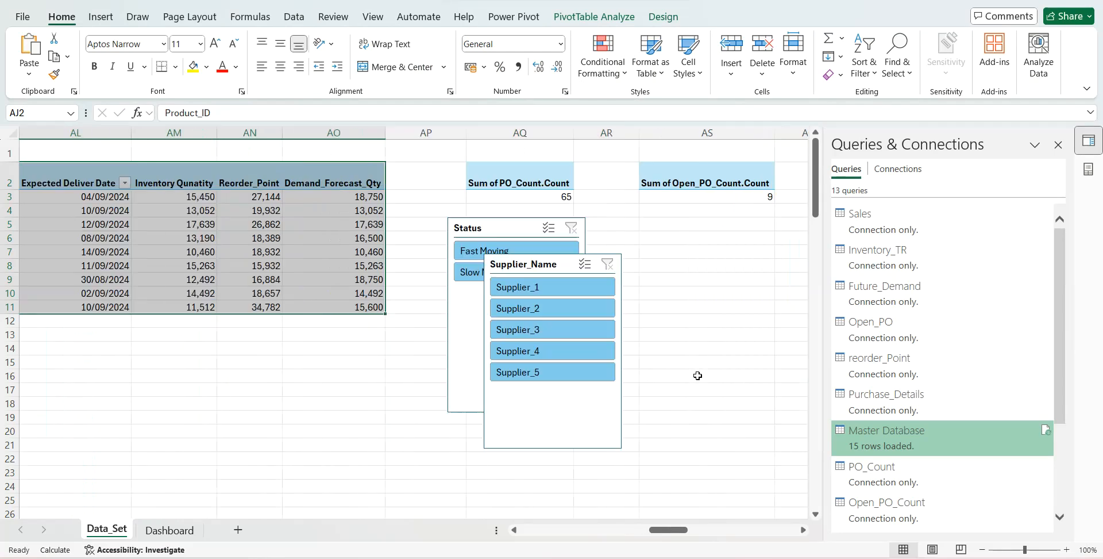
scroll(697, 375, "right", 10)
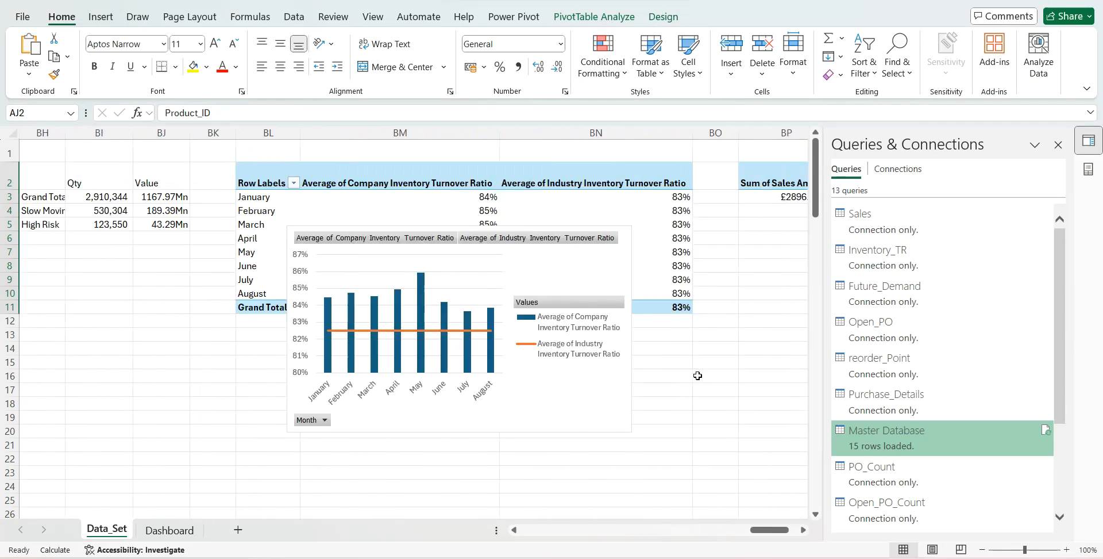
left_click(238, 176)
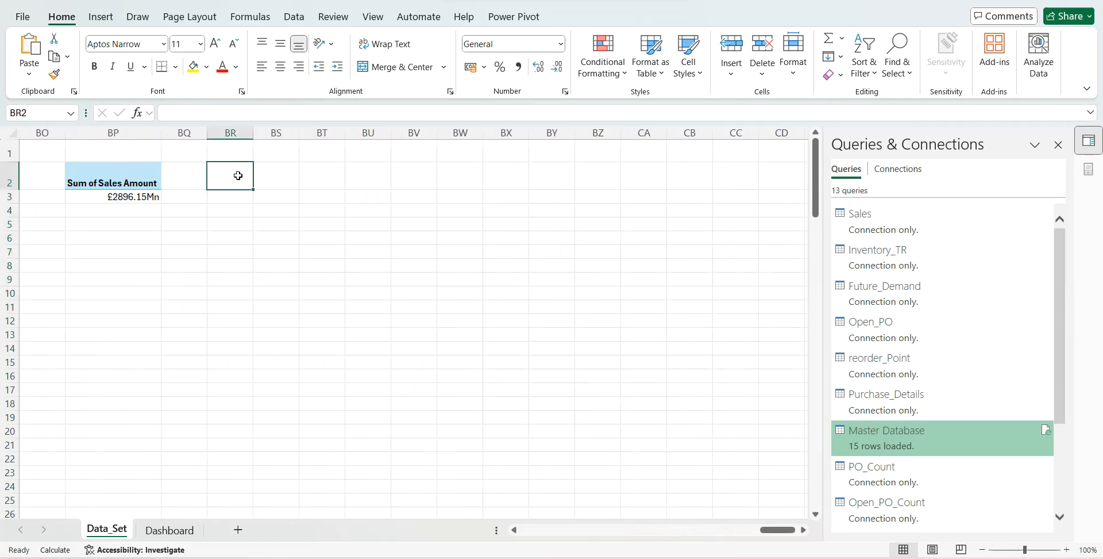
scroll(887, 430, "down", 3)
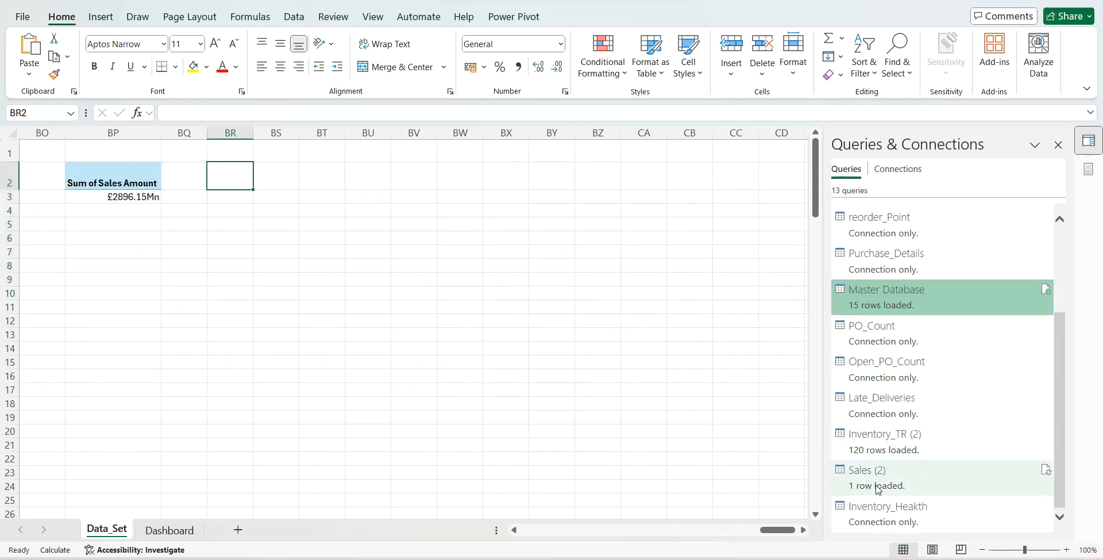
right_click(872, 509)
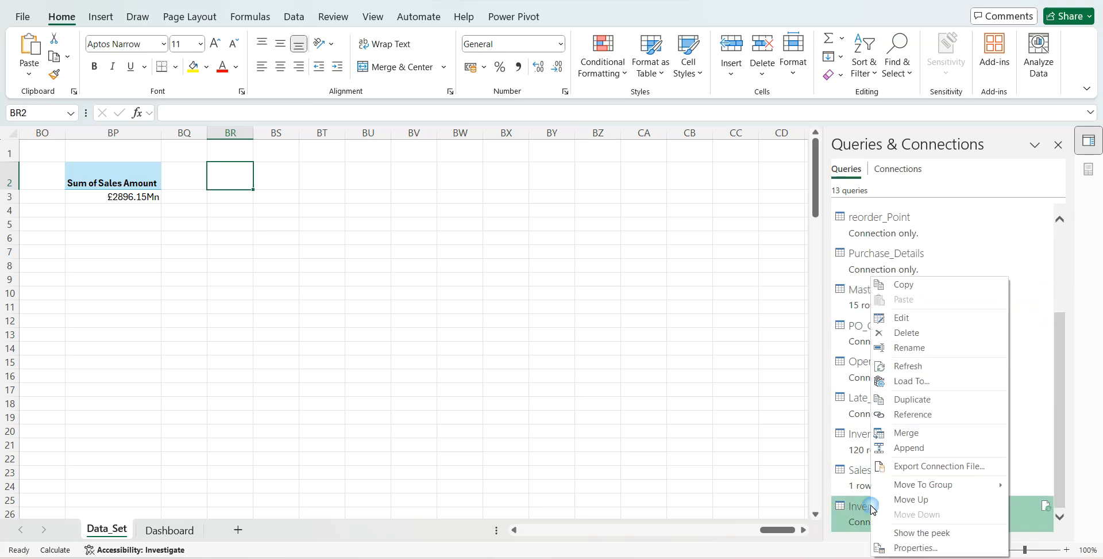
left_click(902, 381)
left_click(604, 256)
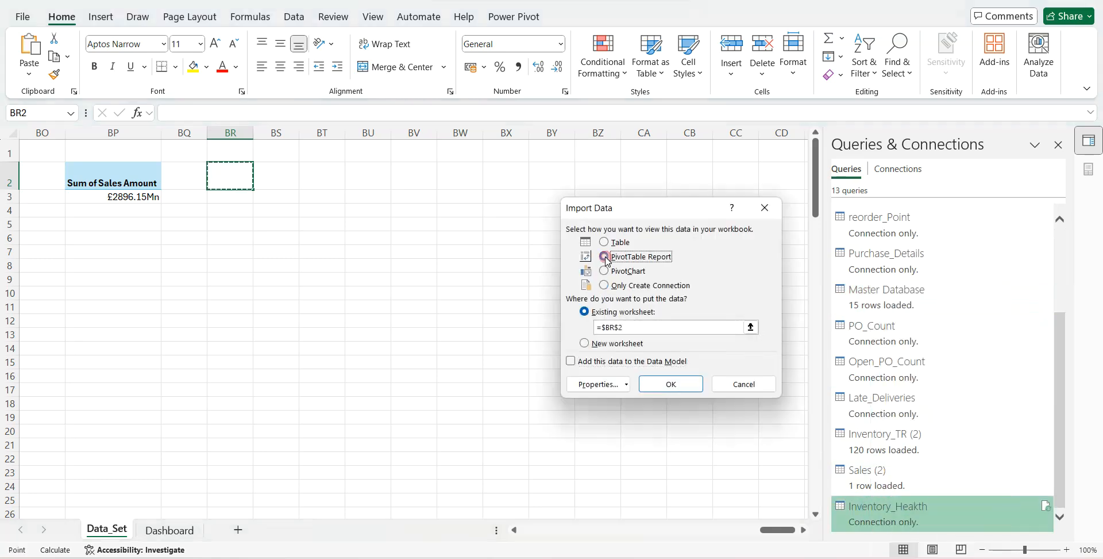
left_click(668, 385)
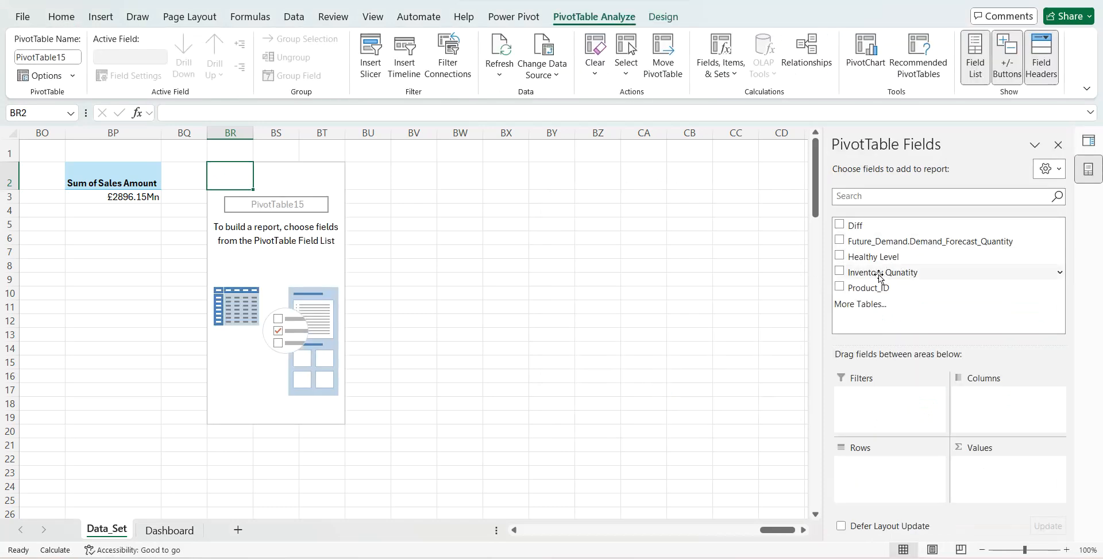
left_click_drag(861, 260, 870, 467)
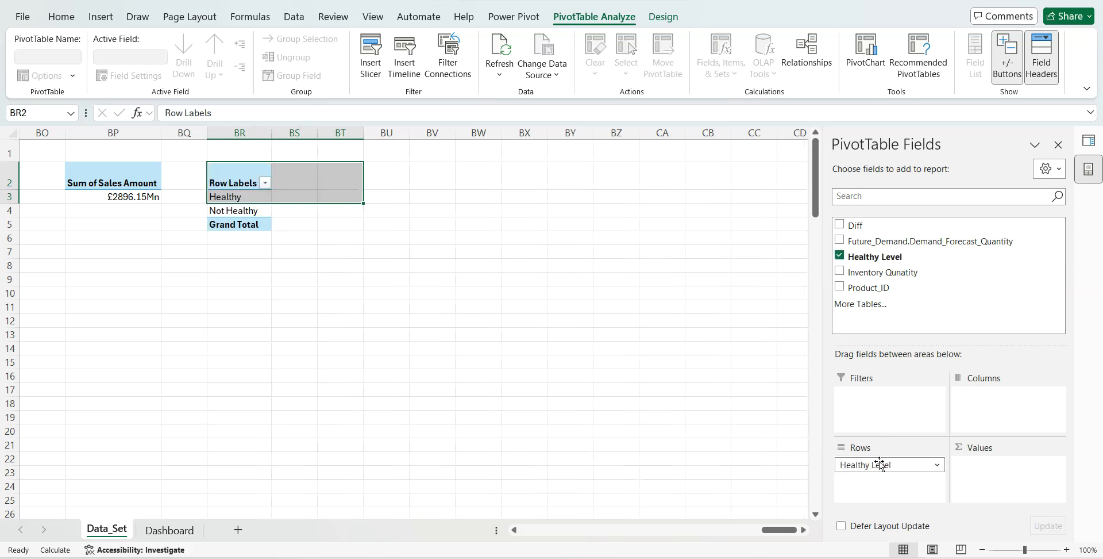
left_click_drag(892, 243, 983, 474)
- Calculate the Not Healthy share of the total forecast in BT4 with =BS4/BS5
left_click(525, 209)
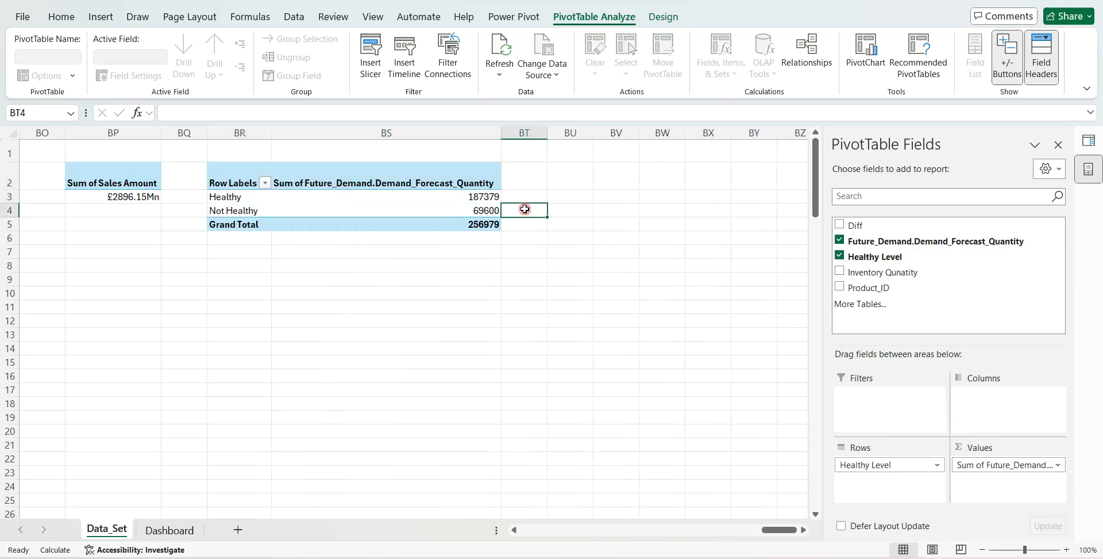
type("=BS4/BS5")
key("Return")
- Change the BT4 formula to =BS3/BS5 and format the cell as a percentage without decimals
left_click(525, 209)
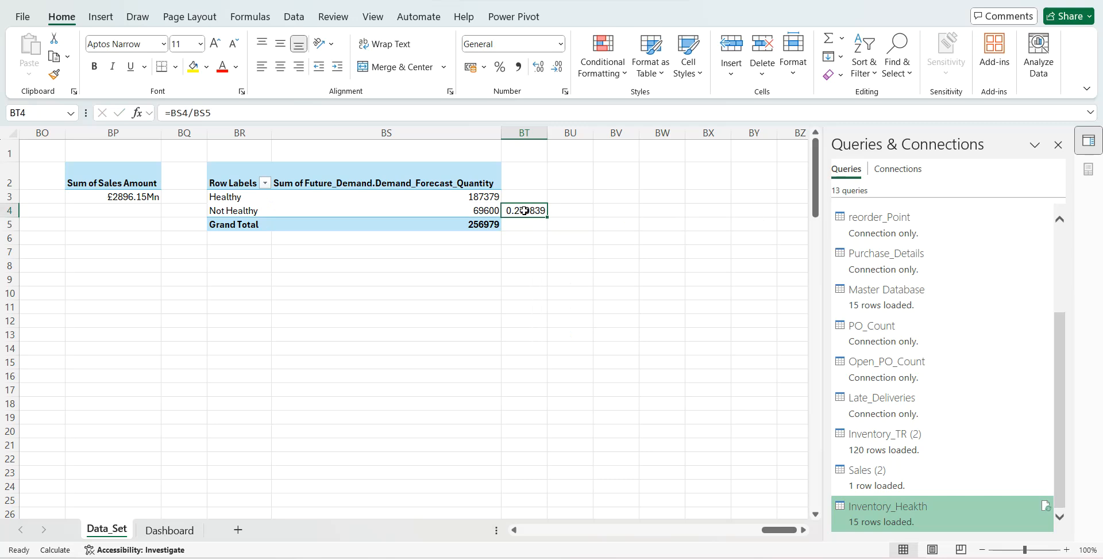
double_click(525, 210)
key("BackSpace")
type("3")
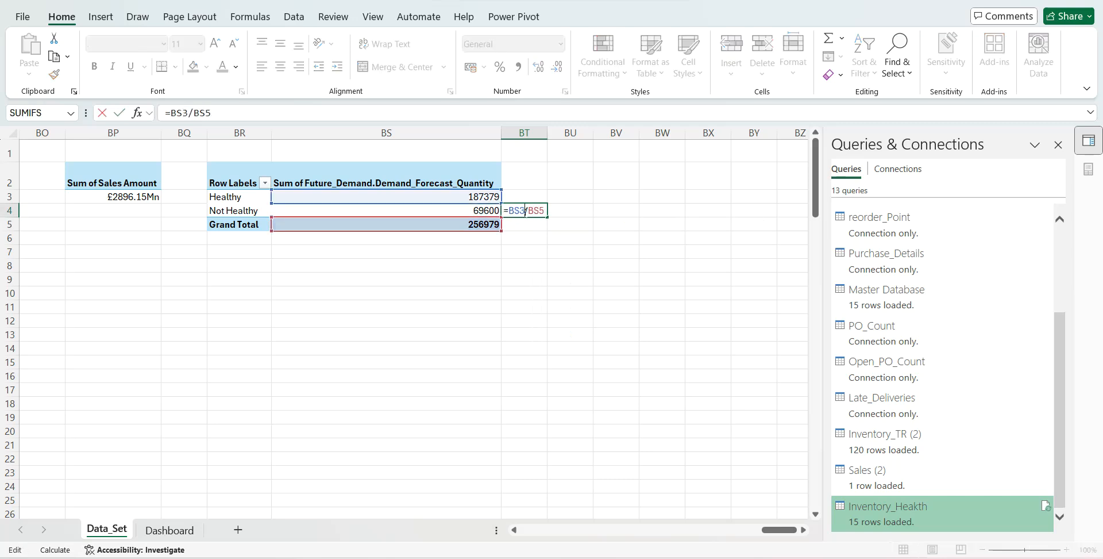
key("Return")
left_click(525, 210)
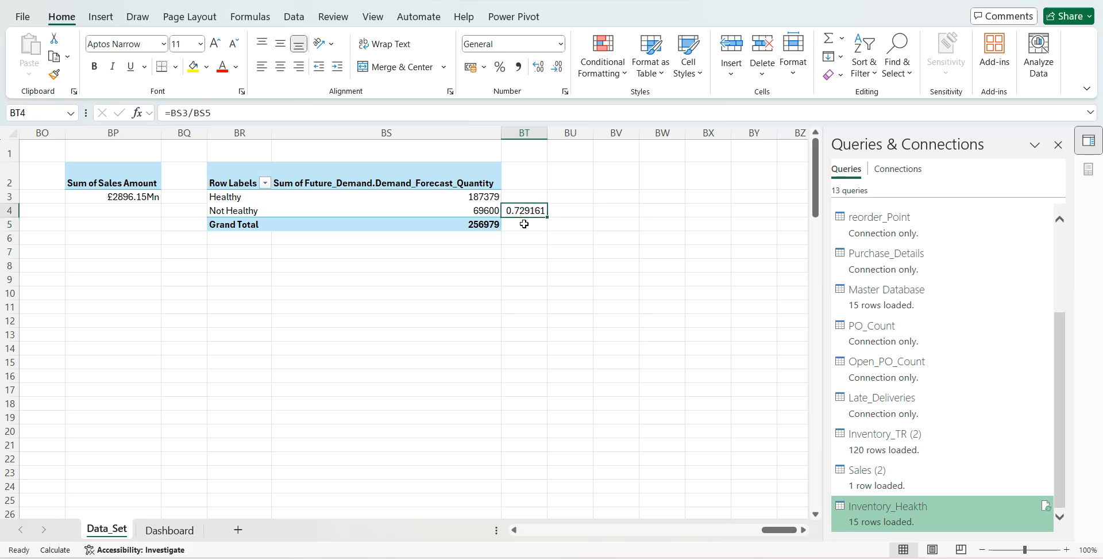
left_click(501, 68)
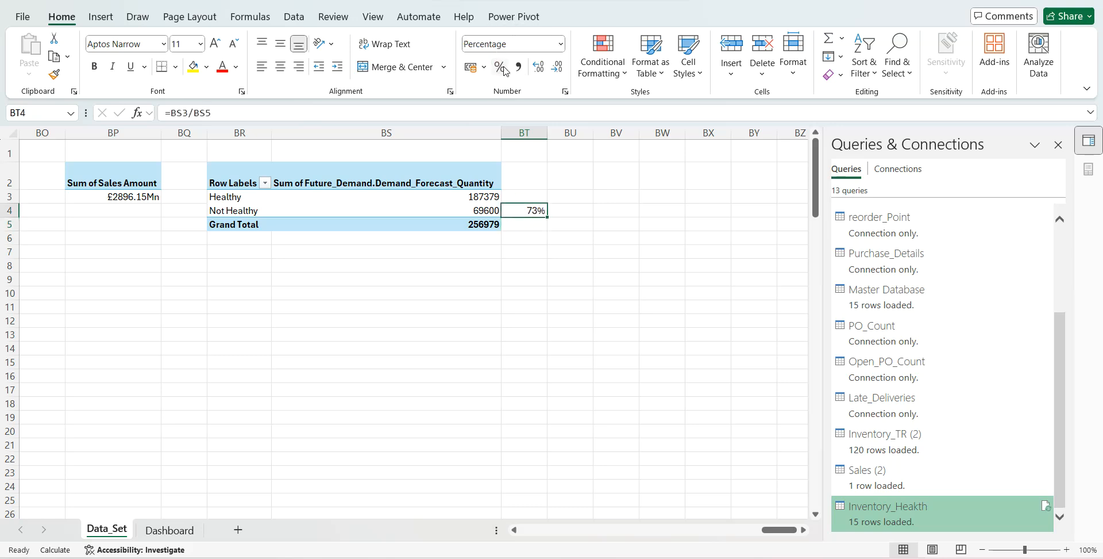
left_click(538, 71)
left_click(560, 75)
- On the Dashboard sheet, duplicate the Order Accuracy Ratio percentage text box beneath the Inventory Healthy title and link the copy to Data_Set!BT4
left_click(170, 530)
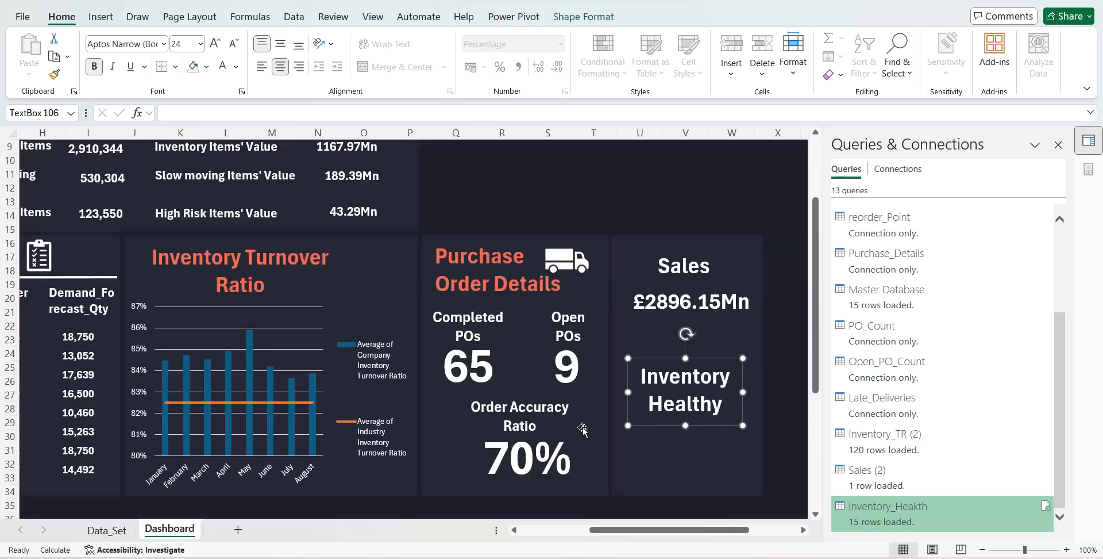
left_click(557, 445)
key("ctrl+c")
key("ctrl+v")
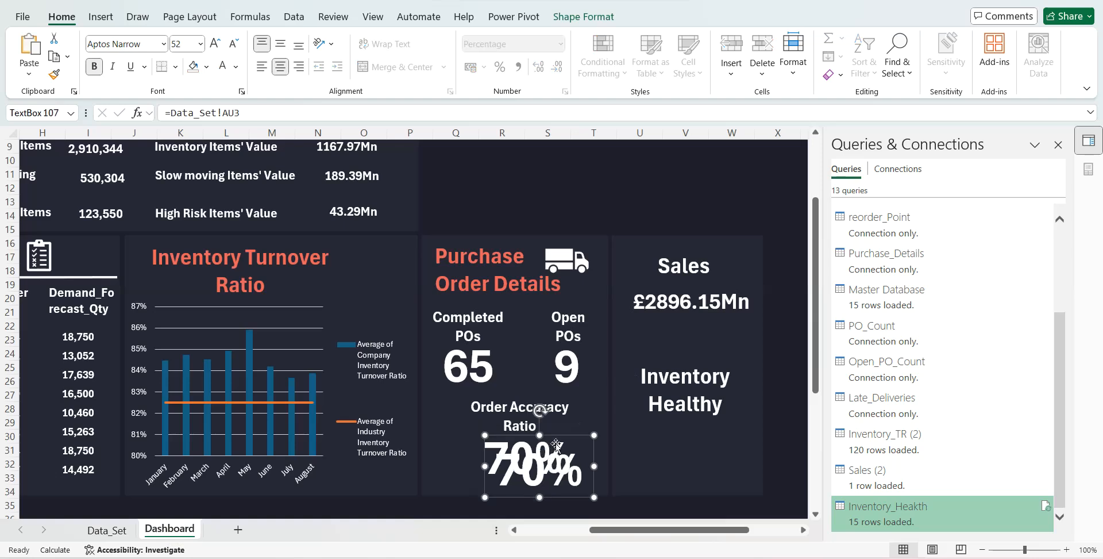
left_click_drag(557, 445, 708, 423)
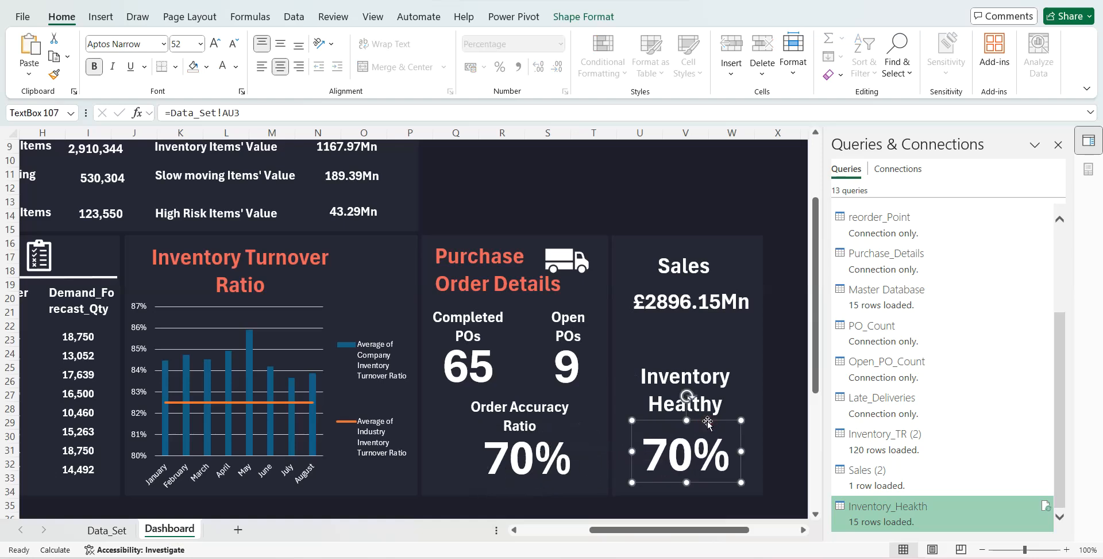
left_click_drag(240, 113, 222, 112)
type("BT4")
key("Return")
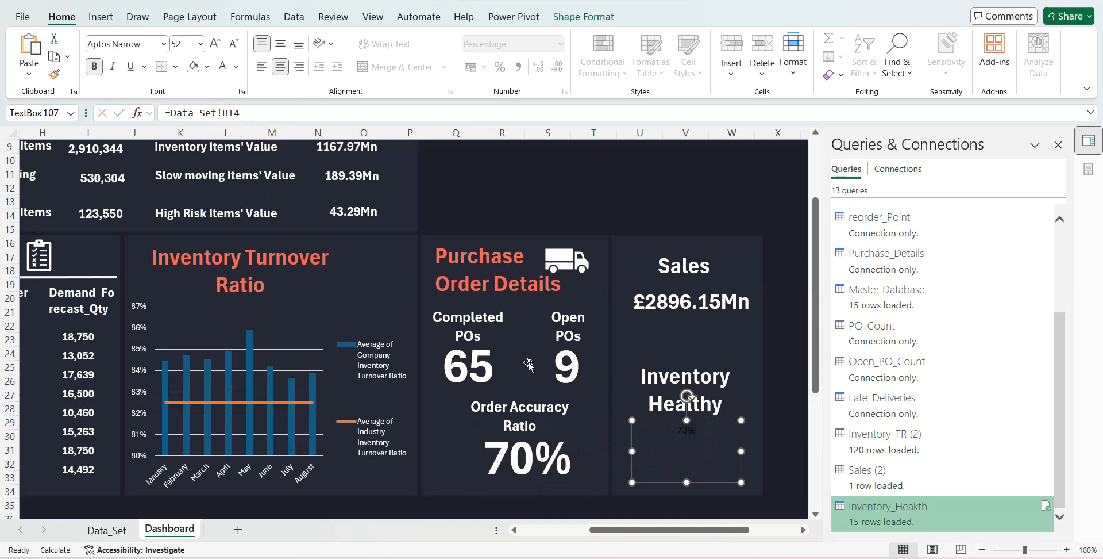
- Format the Inventory Healthy percentage as white, bold text at font size 55
left_click(550, 449)
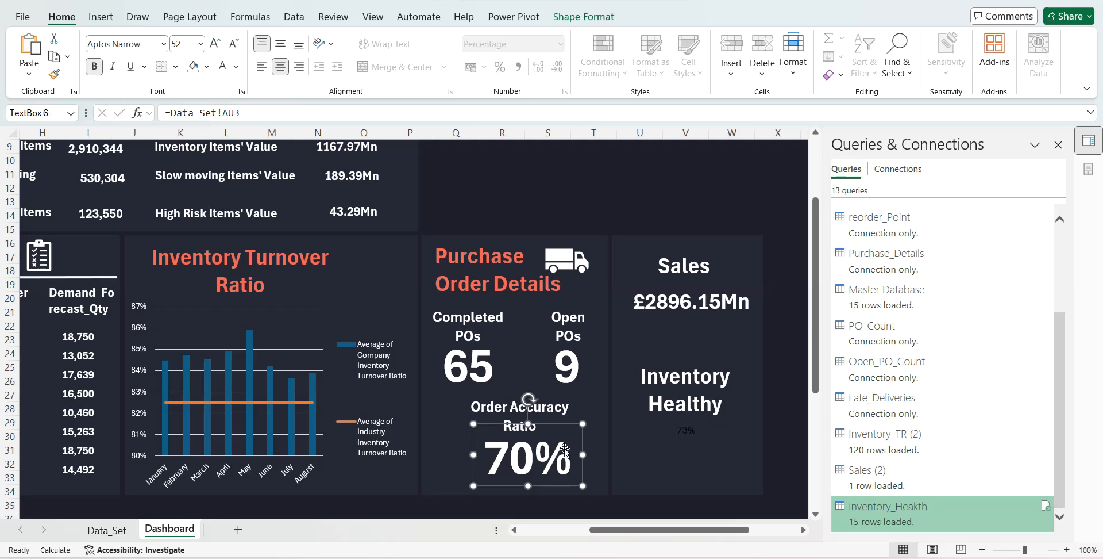
left_click(661, 440)
left_click(223, 66)
left_click(190, 45)
type("55")
key("Return")
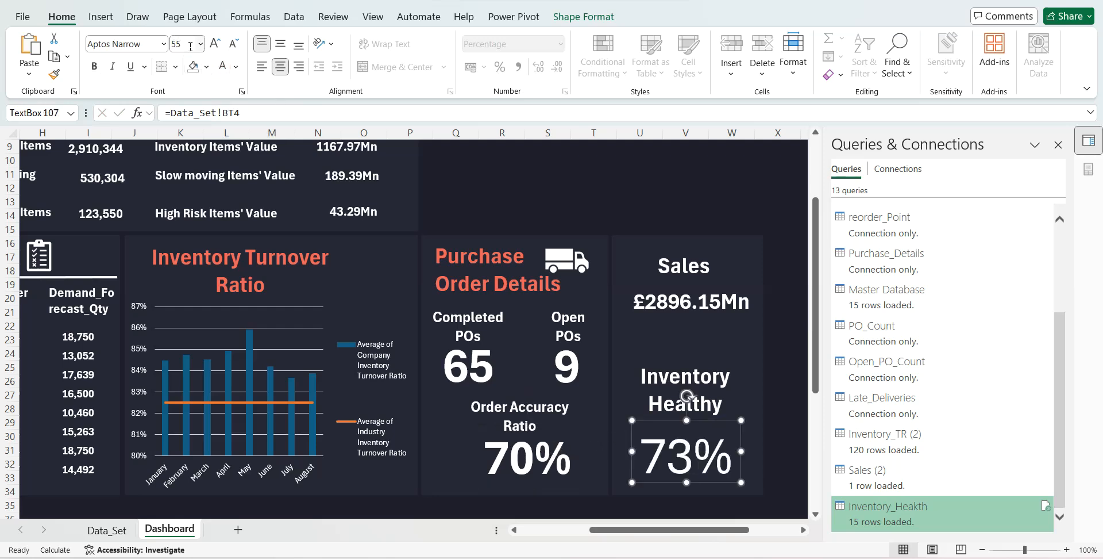
left_click(94, 66)
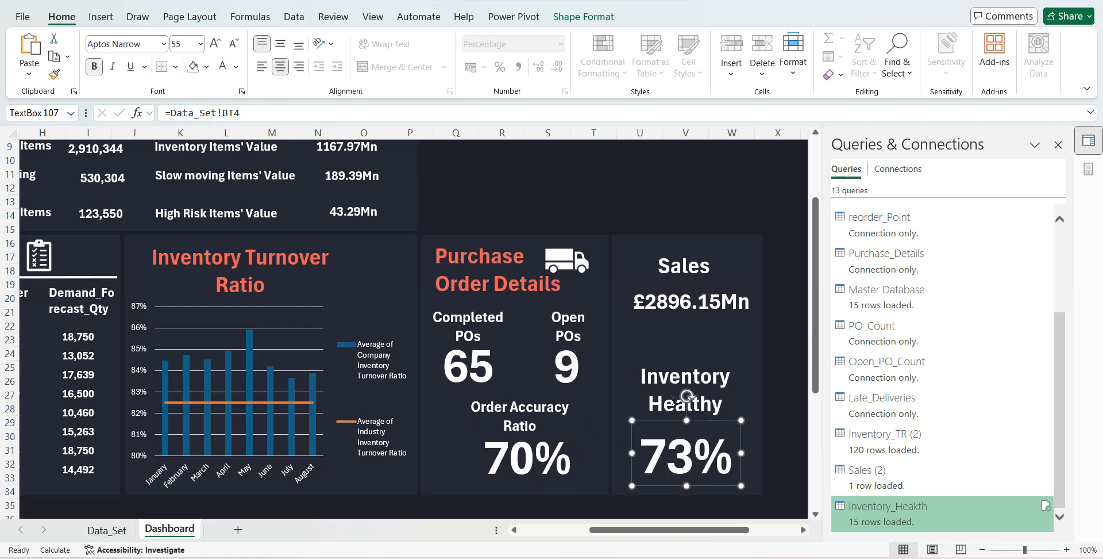
- Move the Inventory Healthy title and its percentage text box slightly up within the panel
left_click(679, 377)
left_click_drag(713, 359, 710, 339)
left_click(699, 453)
left_click_drag(700, 452, 703, 419)
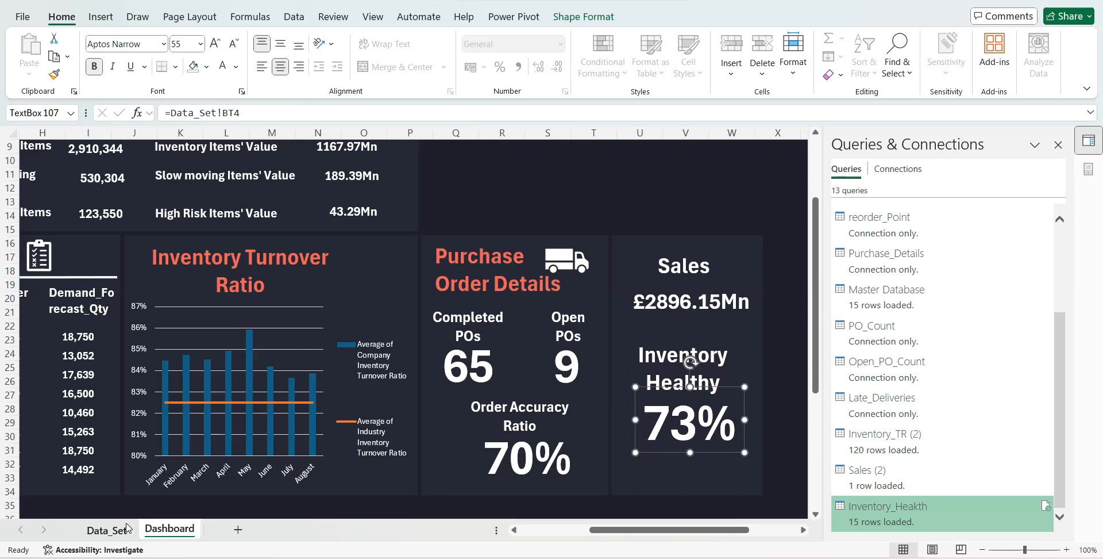
- Copy the inventory health PivotTable on Data_Set to BV2 and replace the copy's forecast values with the count of Product_ID
left_click(107, 530)
left_click_drag(262, 182, 382, 221)
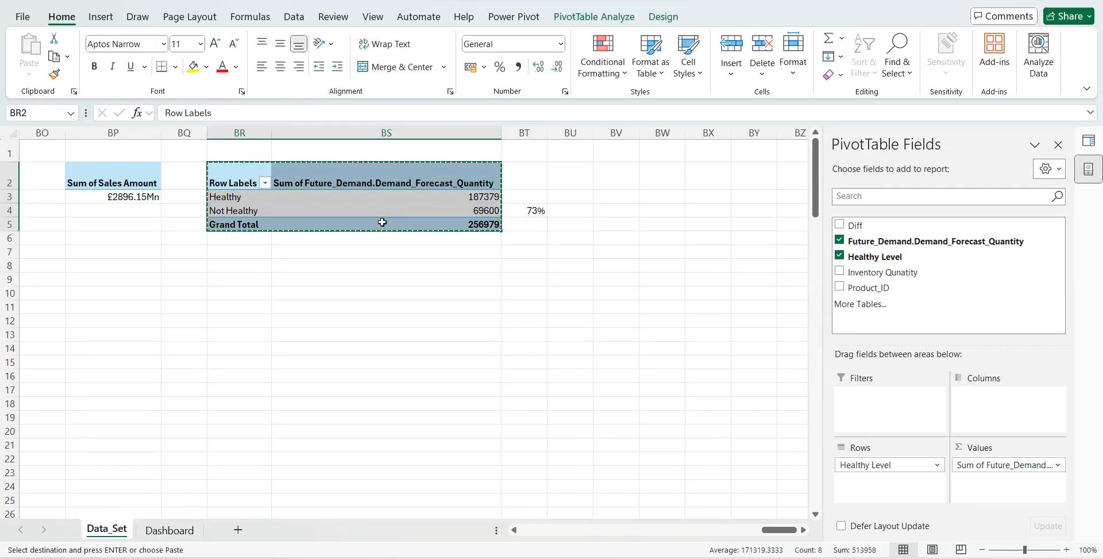
key("ctrl+c")
key("Right")
key("Right")
key("Right")
key("Right")
key("ctrl+v")
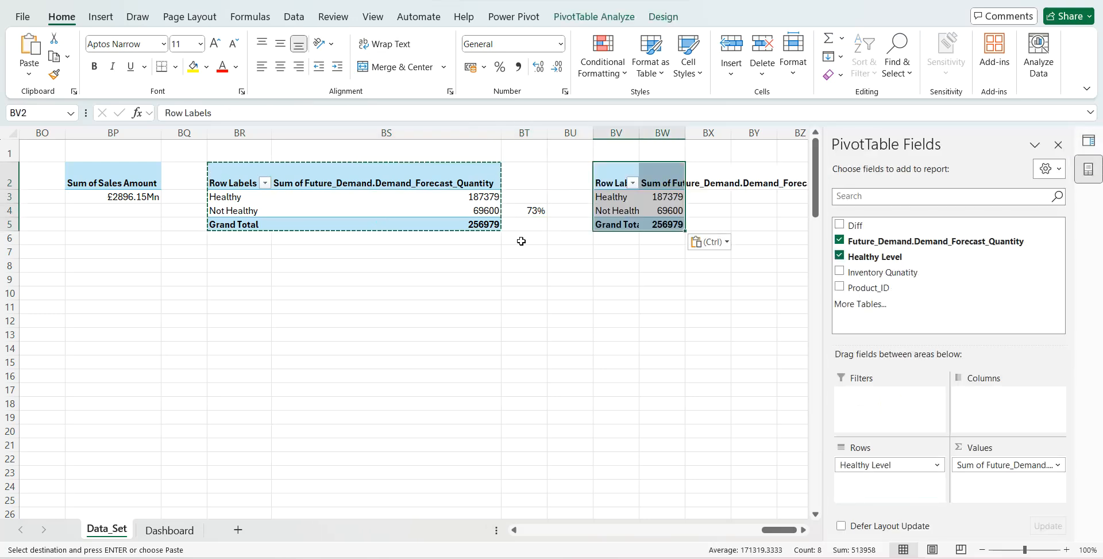
left_click(839, 241)
left_click_drag(869, 287, 989, 481)
- Enter the formula =BW4&" "&"Items are not in healthy level" in cell BX4
scroll(740, 316, "right", 2)
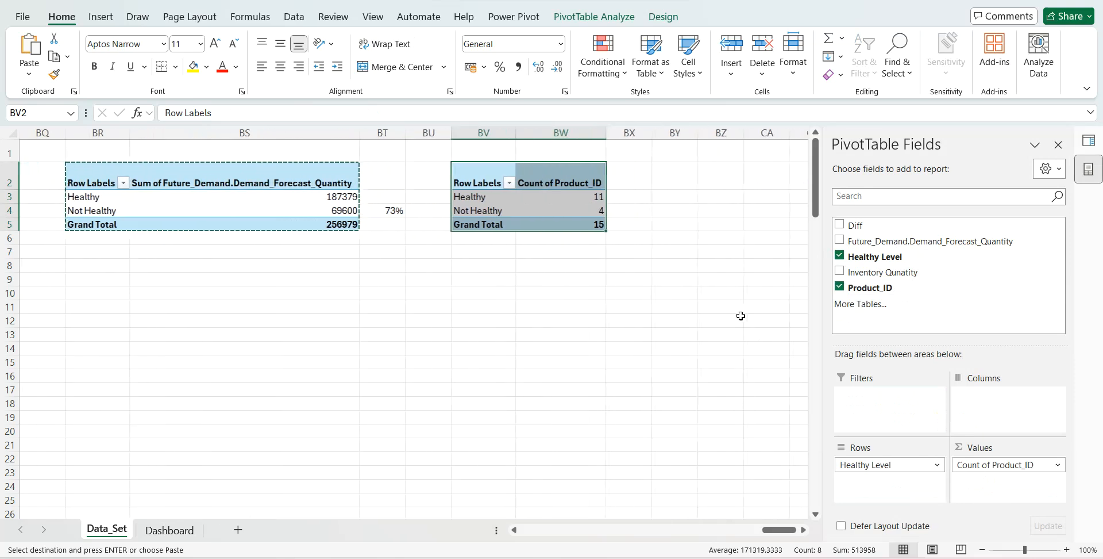
left_click(640, 208)
key("Escape")
type("=BW4&\" \"&")
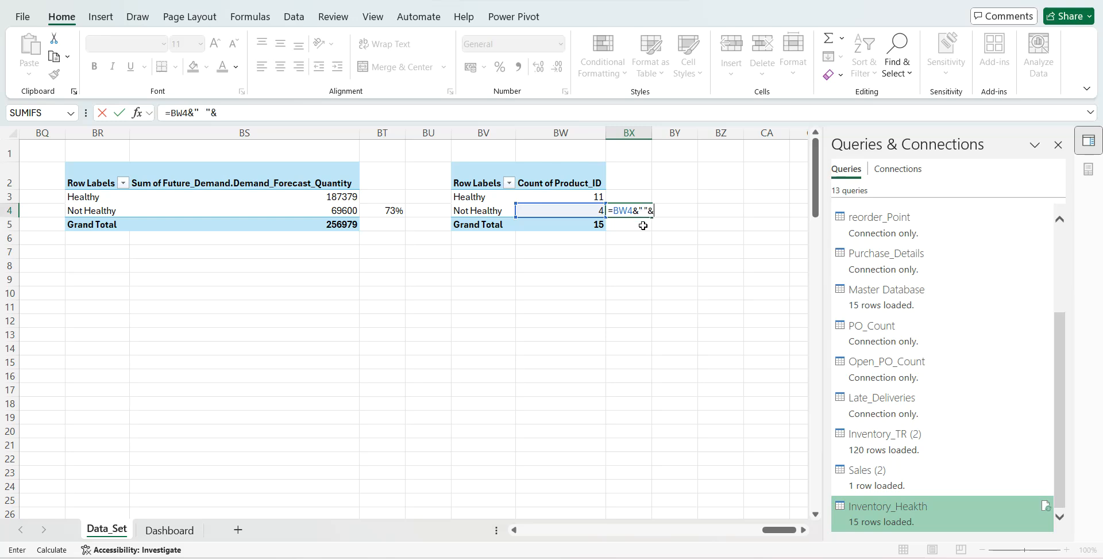
type("\"Items are no")
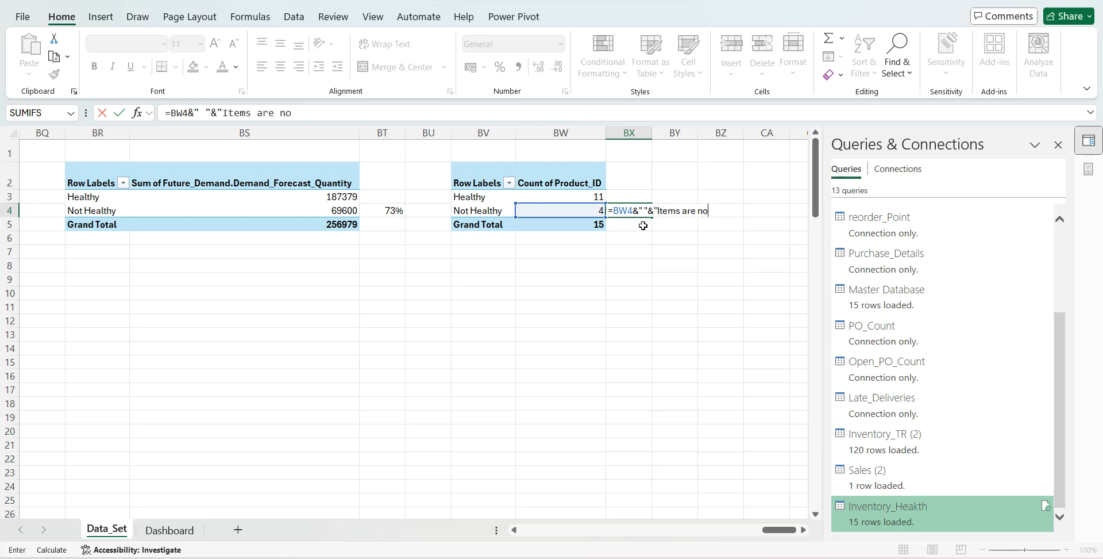
type("t in heal")
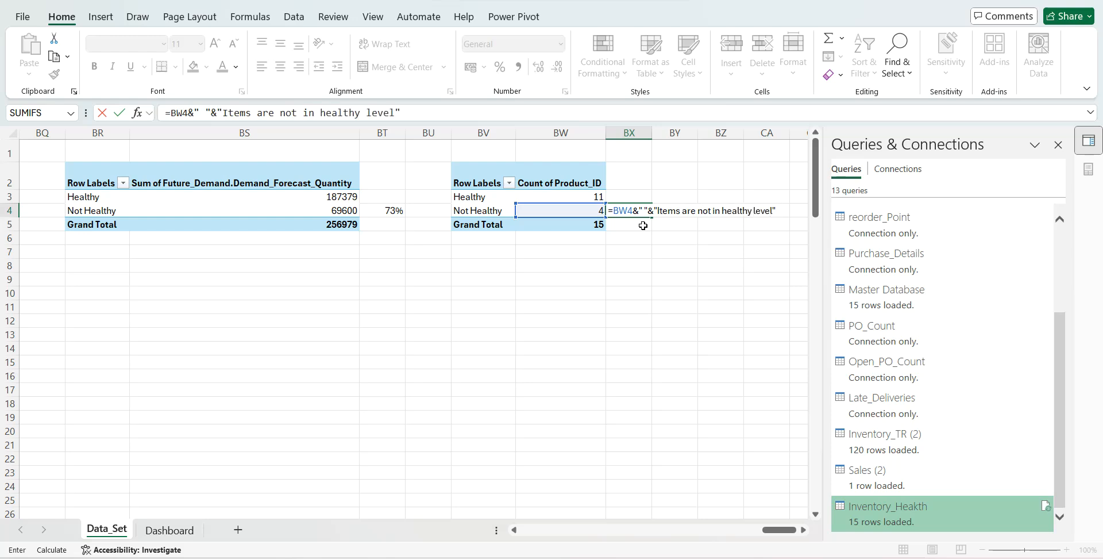
type("thy level\"")
key("Return")
- Duplicate the Inventory Healthy percentage text box on the Dashboard, place the copy below the original and link it to Data_Set!BX4
left_click(162, 531)
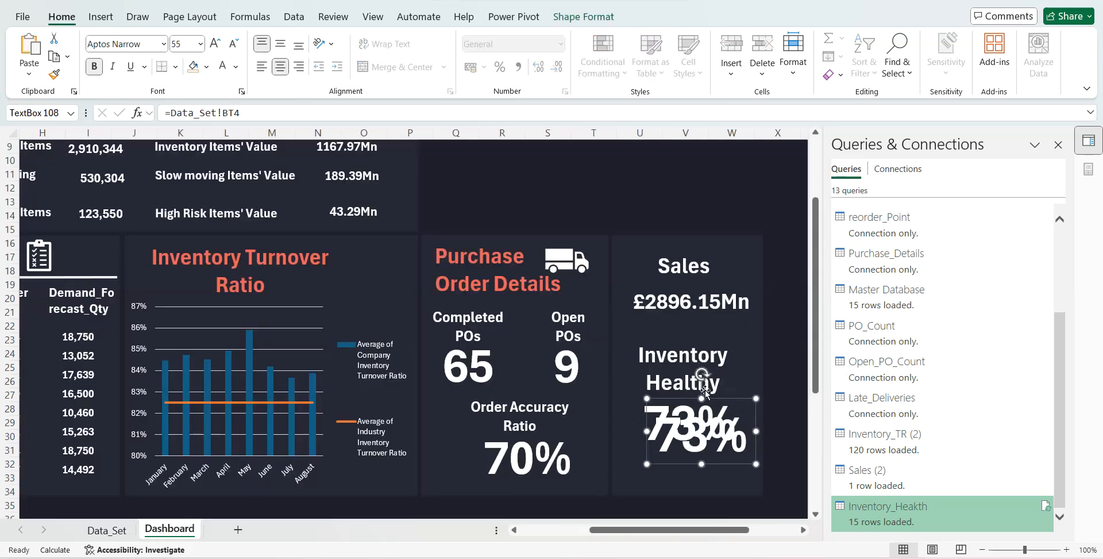
left_click_drag(719, 400, 704, 431)
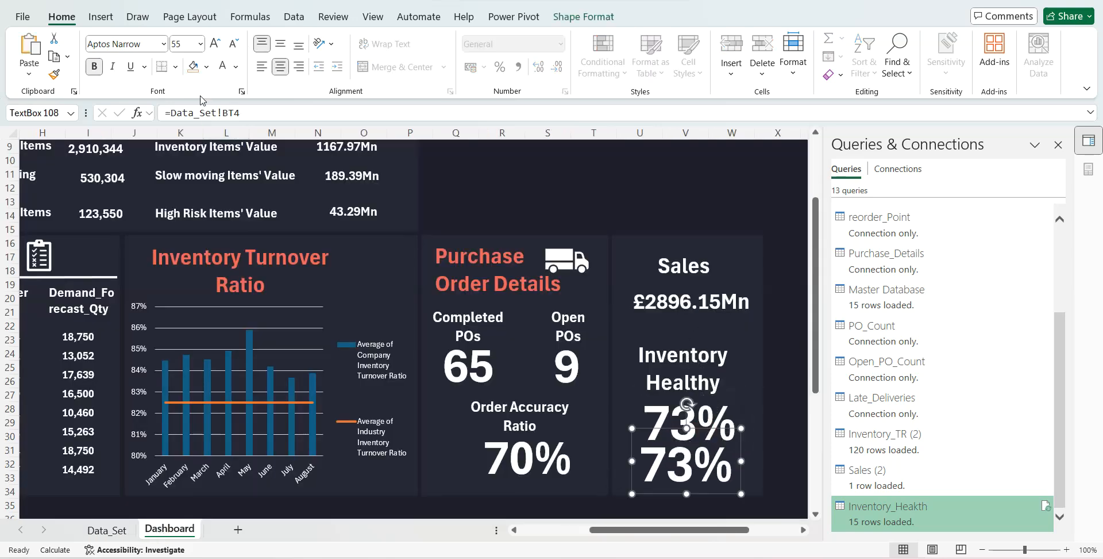
left_click_drag(172, 112, 285, 119)
key("BackSpace")
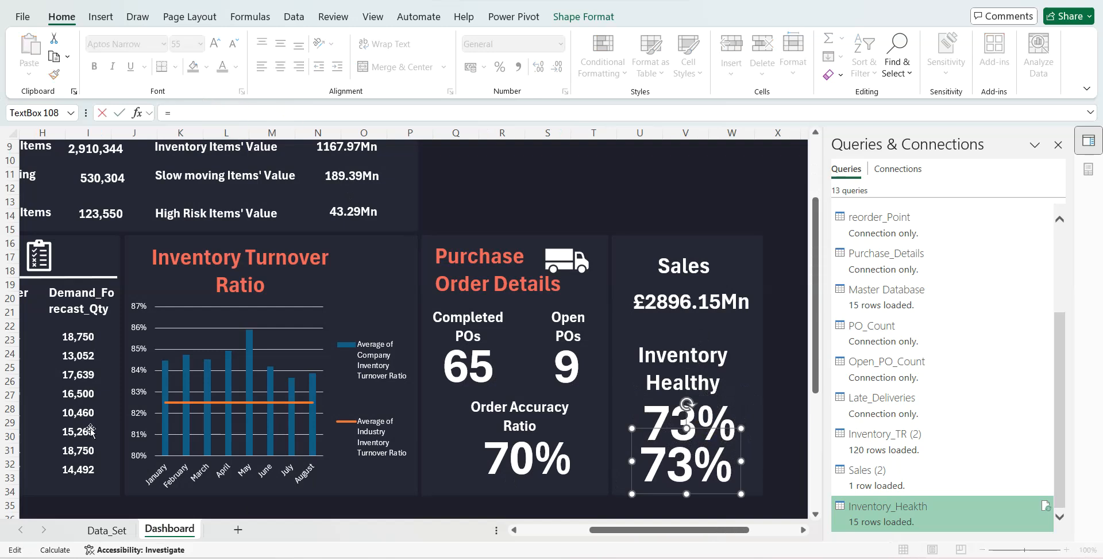
left_click(107, 528)
left_click(623, 210)
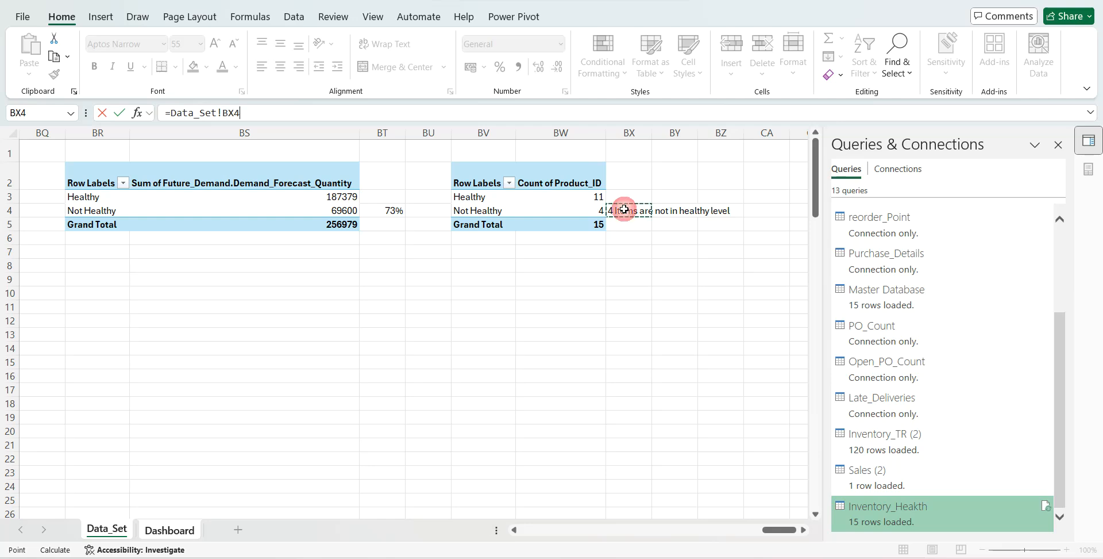
key("Return")
- Shrink the linked note's text box from its upper edge and set its text to white at font size 14
left_click_drag(687, 428, 688, 443)
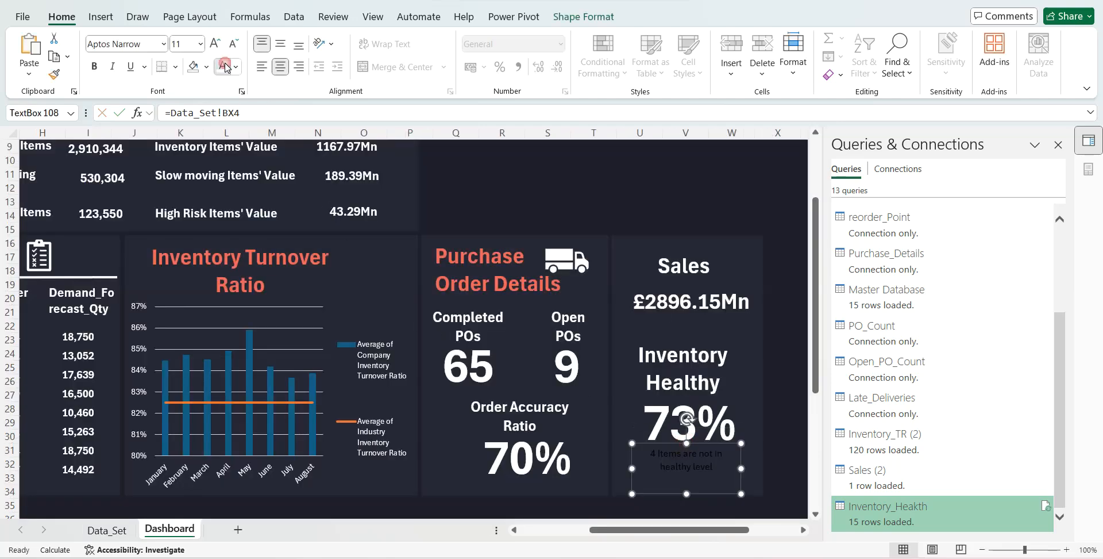
left_click(216, 44)
left_click(215, 44)
left_click(216, 44)
left_click(215, 46)
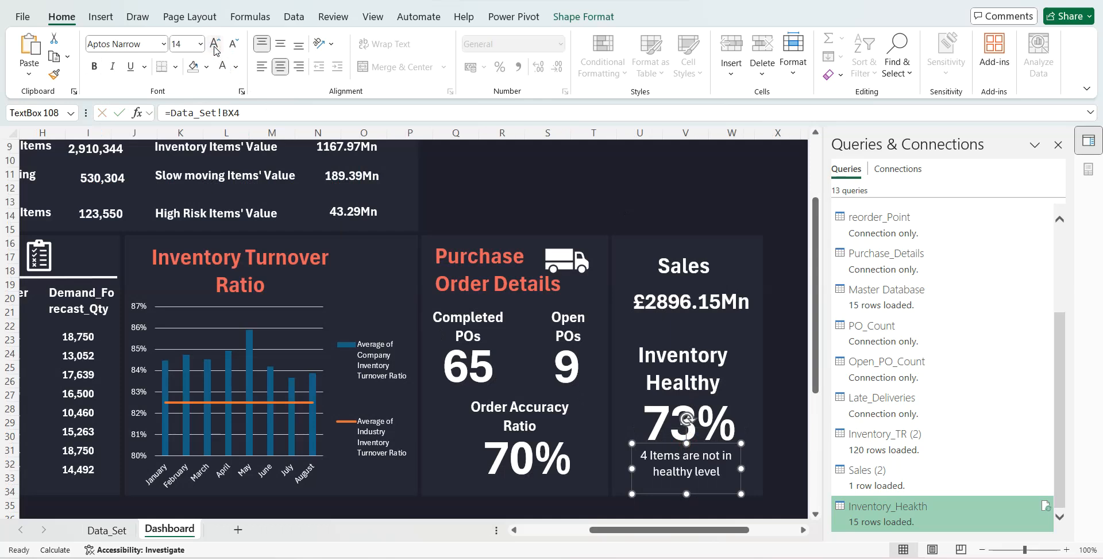
left_click(659, 184)
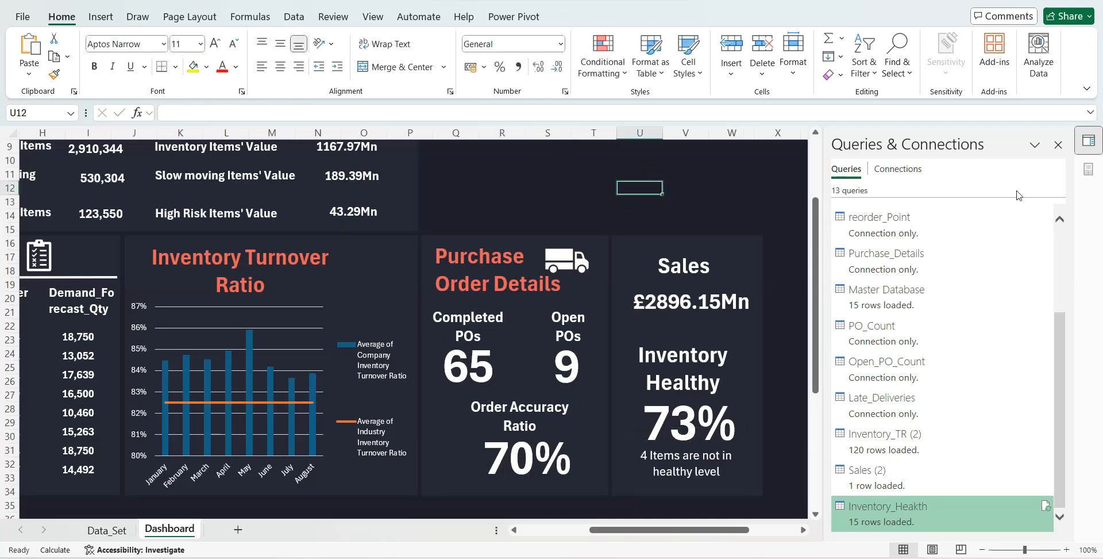
- Close the Queries & Connections pane and return to the Data_Set sheet
left_click(1058, 145)
left_click_drag(1098, 281, 1097, 225)
left_click(107, 530)
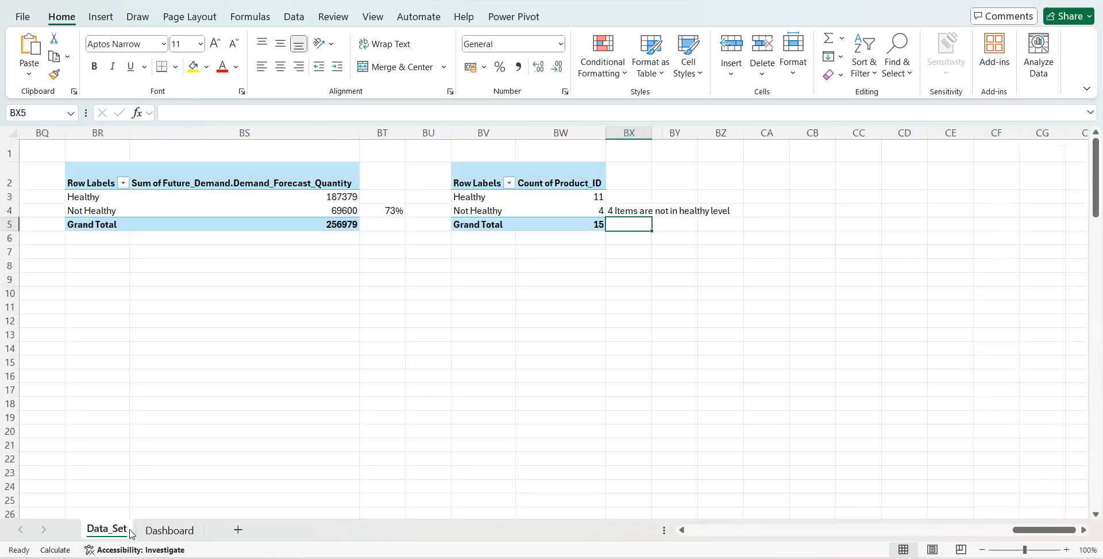
- Copy the Status and Supplier_Name slicers from Data_Set onto the Dashboard and move the Status slicer beside the inventory snapshot panel
scroll(321, 383, "left", 10)
scroll(322, 385, "left", 7)
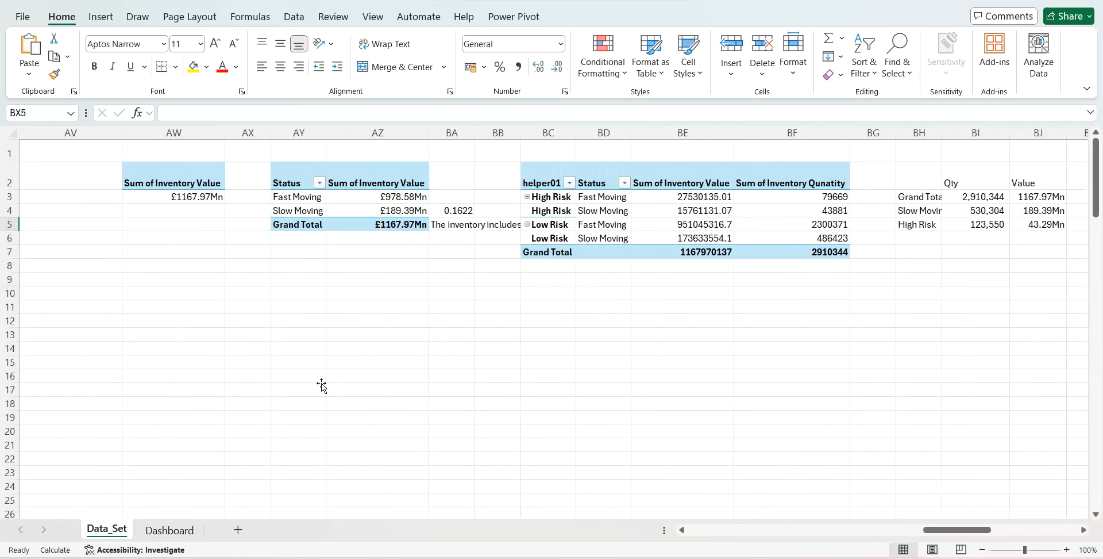
left_click(426, 264)
left_click(410, 227, "ctrl")
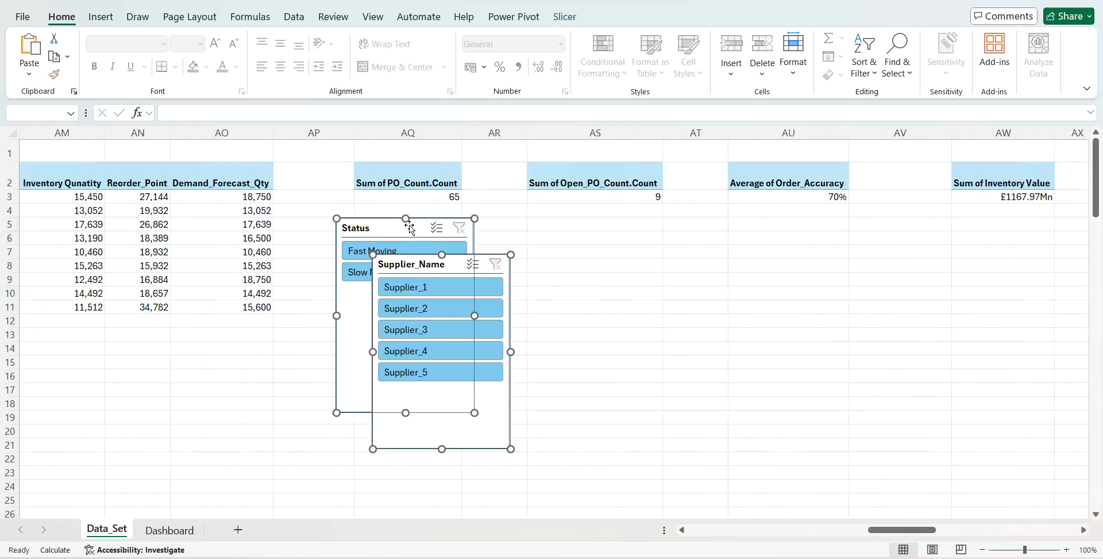
left_click(170, 530)
left_click(511, 243)
key("ctrl+v")
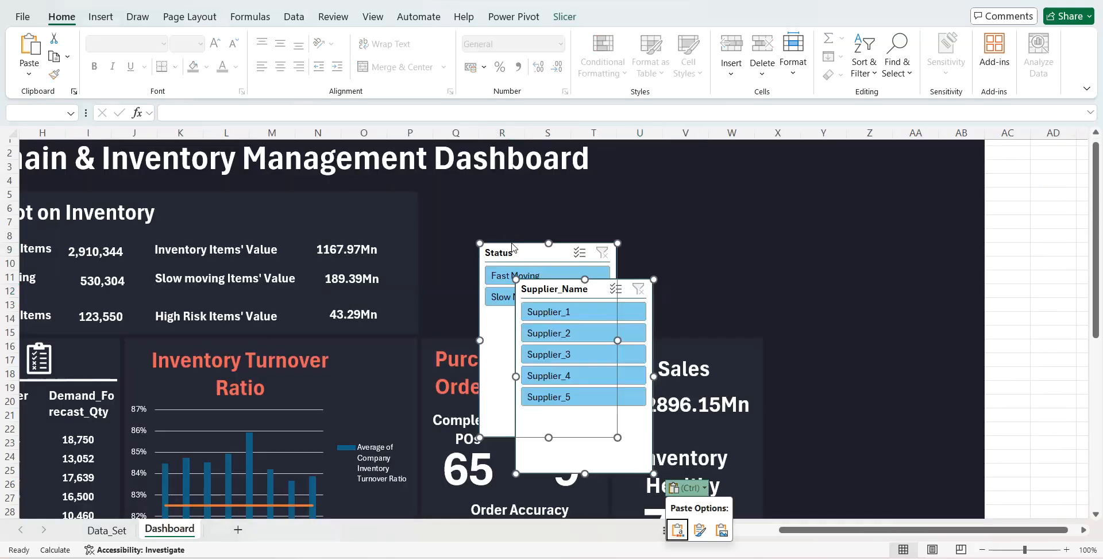
left_click(514, 251)
left_click_drag(514, 251, 459, 203)
- Create a new slicer style from the Status slicer, setting the Whole Slicer element's font to white and bold with no borders
left_click(565, 17)
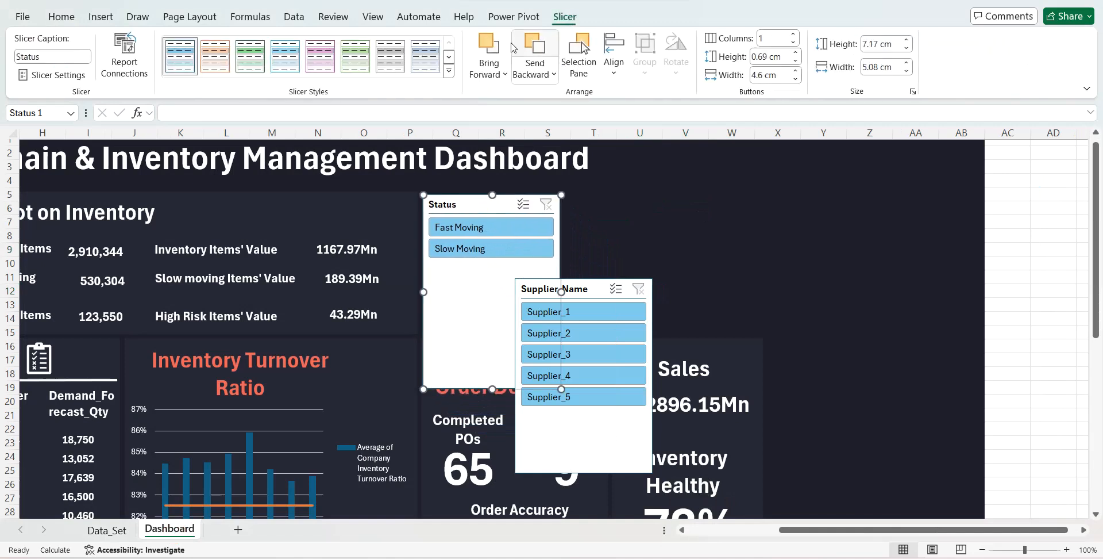
left_click(456, 79)
left_click(221, 180)
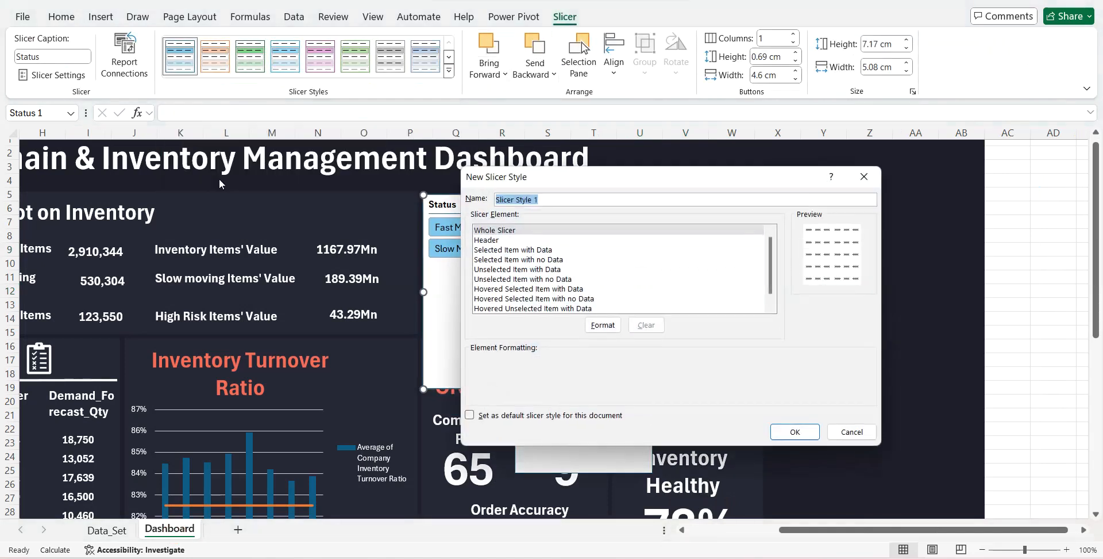
left_click(487, 230)
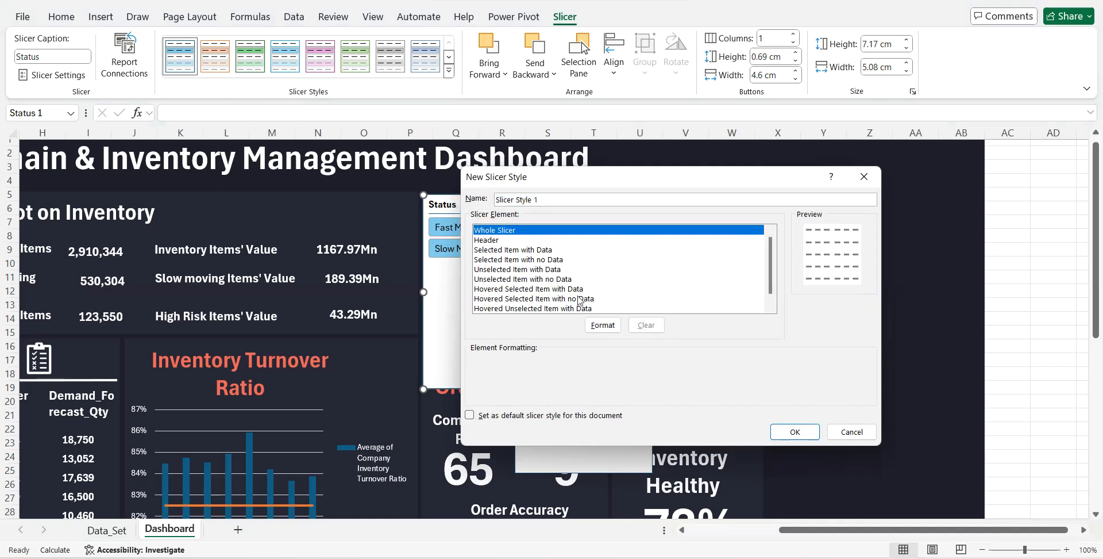
left_click(603, 325)
left_click(512, 143)
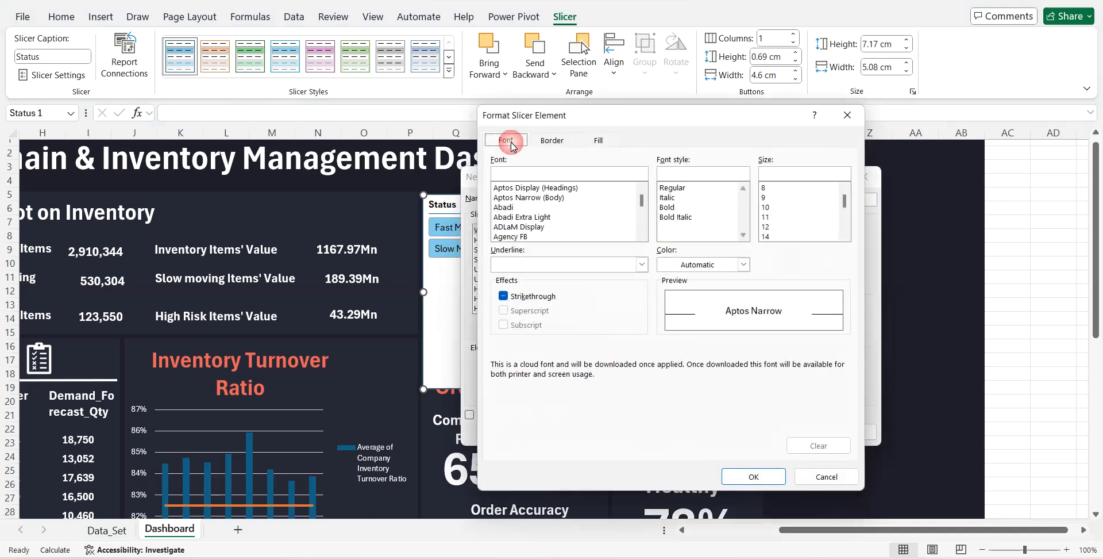
left_click(678, 266)
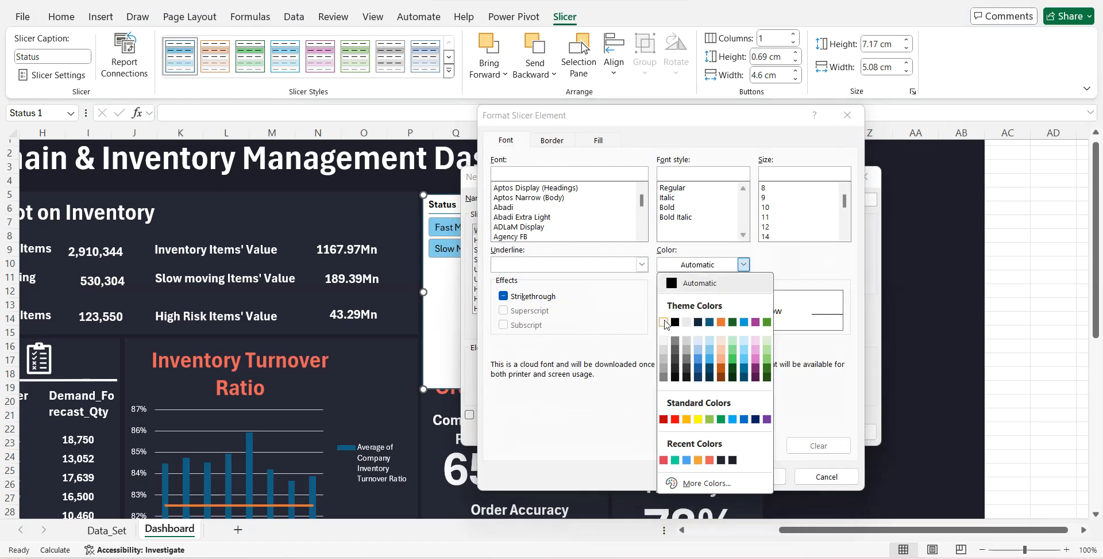
left_click(665, 322)
left_click(671, 208)
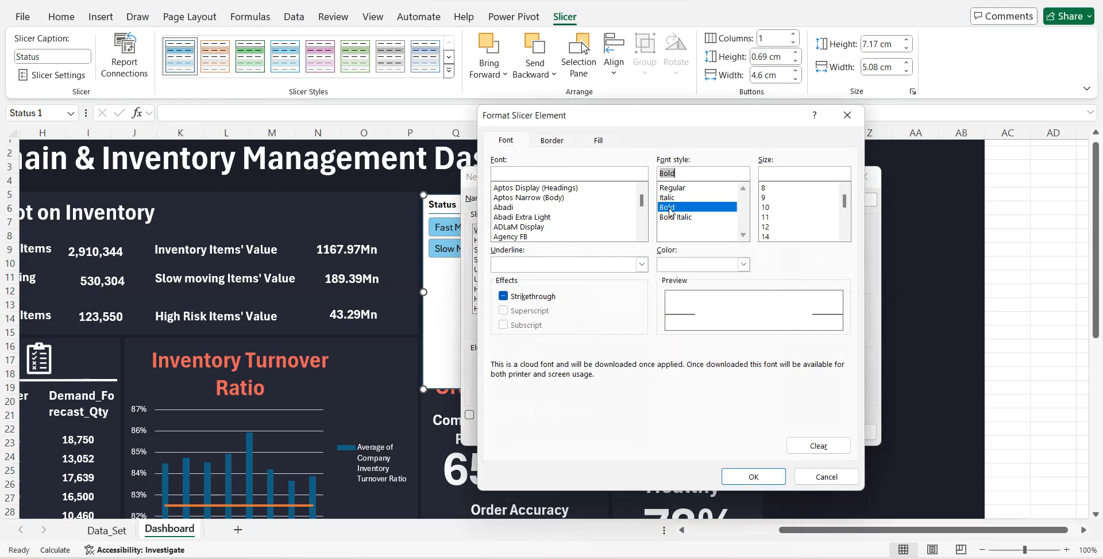
left_click(555, 141)
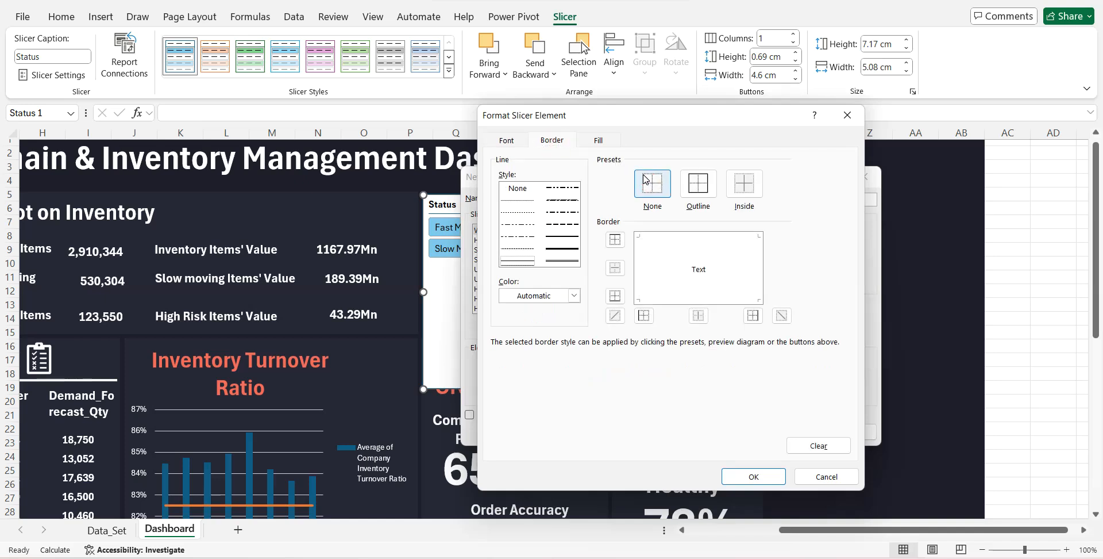
- Fill the Whole Slicer element with a custom dark navy colour matching the dashboard background
left_click(598, 141)
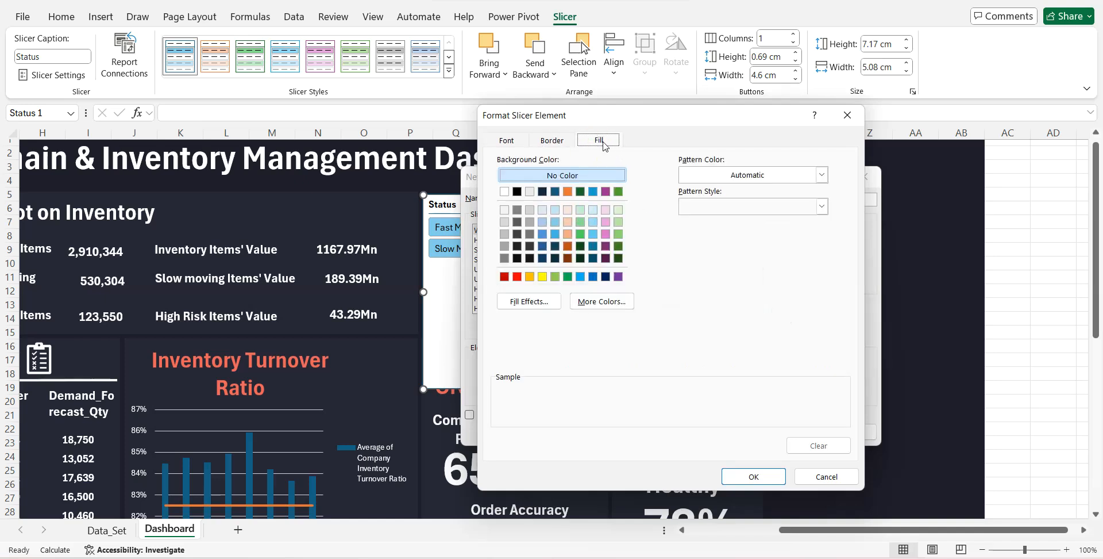
left_click(591, 300)
left_click(631, 212)
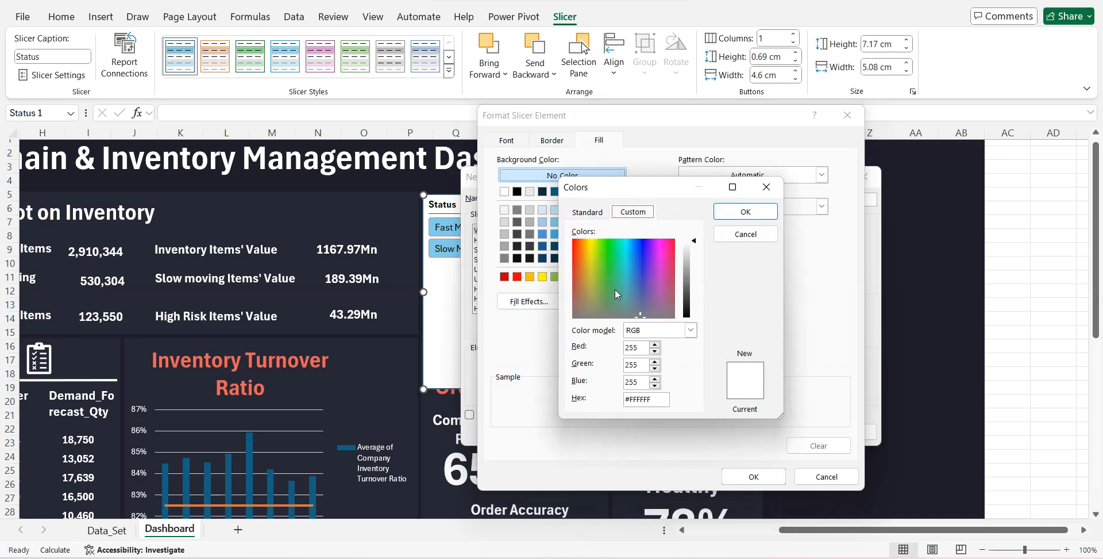
double_click(653, 398)
type("1")
type("B")
key("Return")
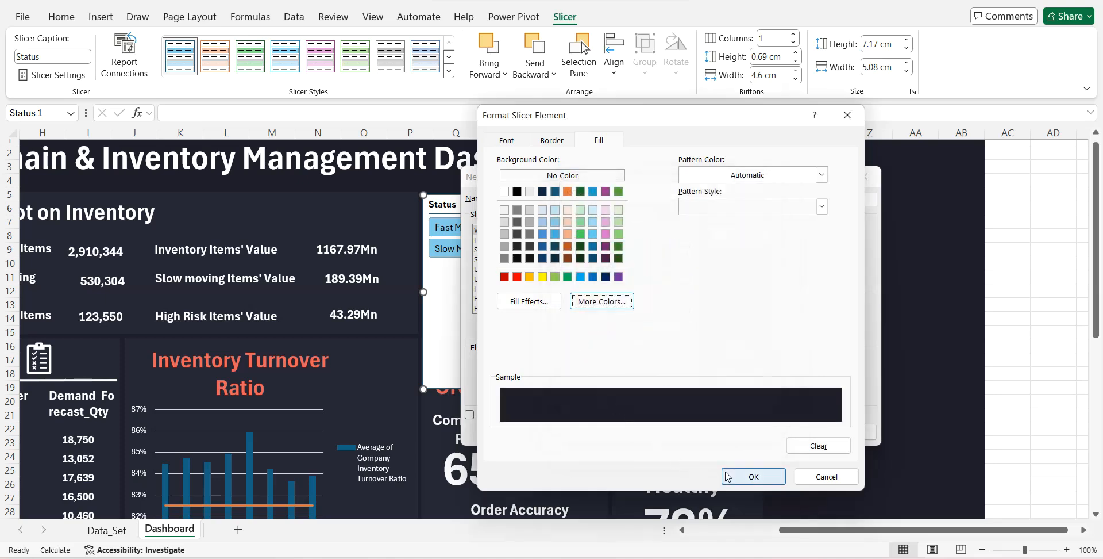
left_click(747, 476)
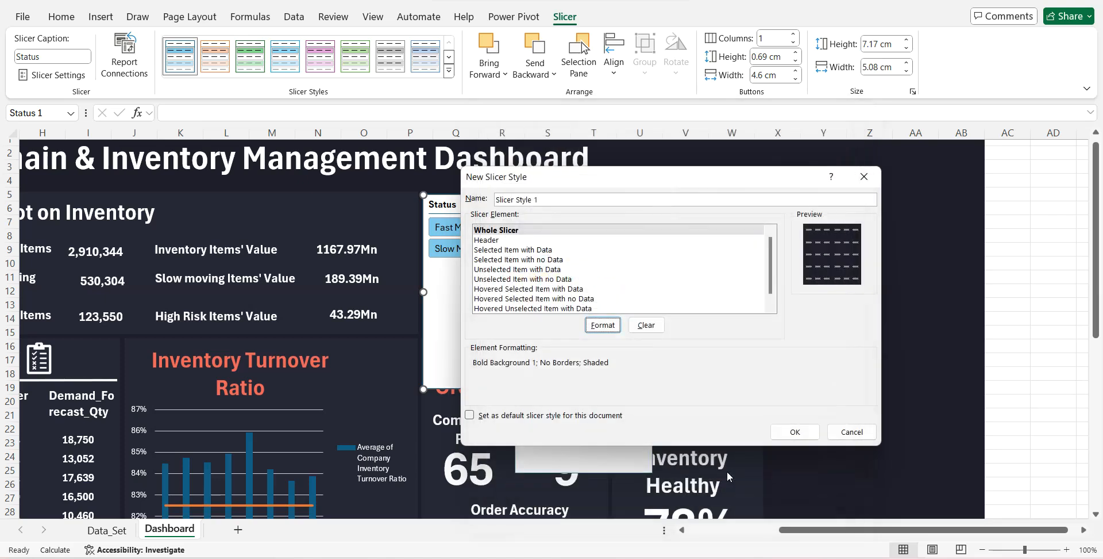
- Format the Header element of the slicer style with a white, bold font in a larger size
left_click(493, 241)
left_click(600, 325)
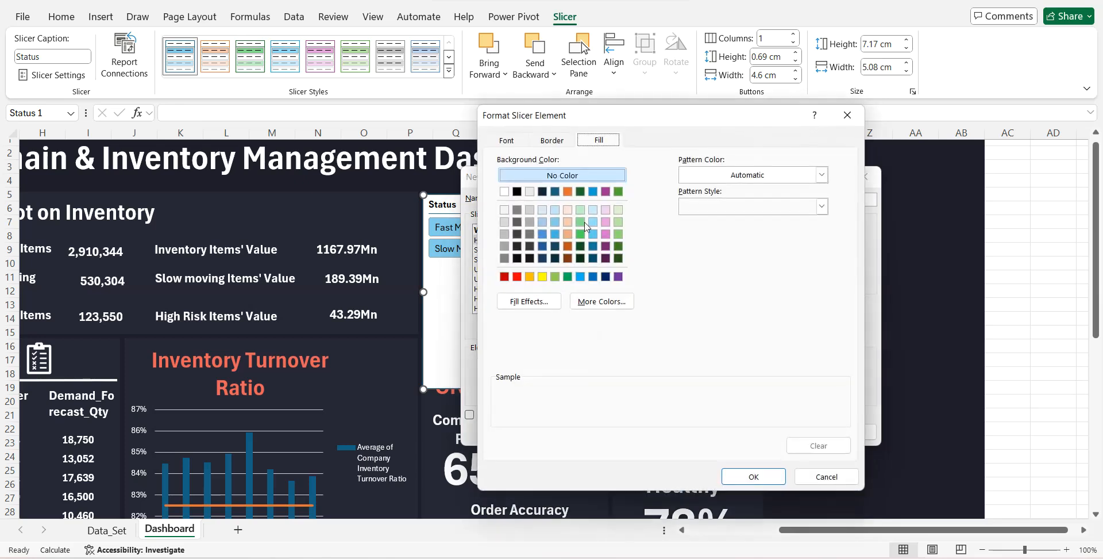
left_click(521, 141)
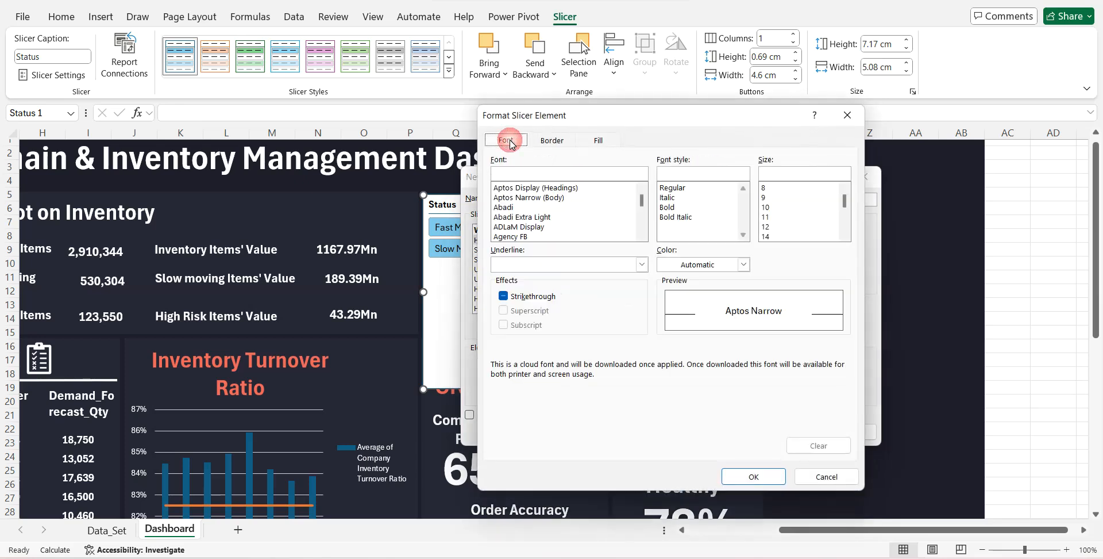
left_click(689, 266)
left_click(663, 322)
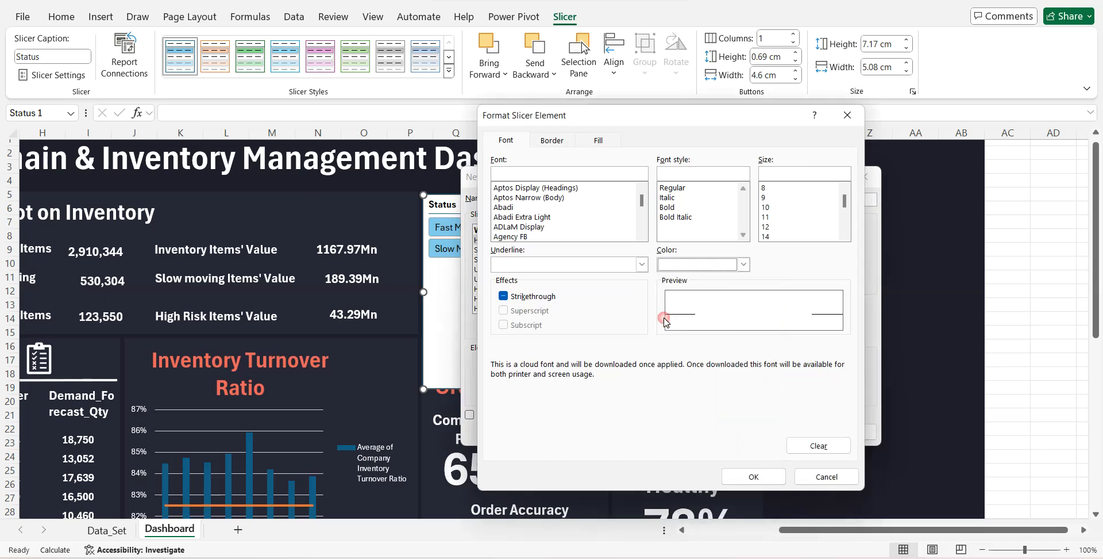
left_click(676, 207)
left_click(768, 236)
scroll(849, 222, "down", 2)
left_click(783, 227)
left_click(753, 476)
- Set the font of the Selected Item with Data element to white, bold and size 12
left_click(498, 253)
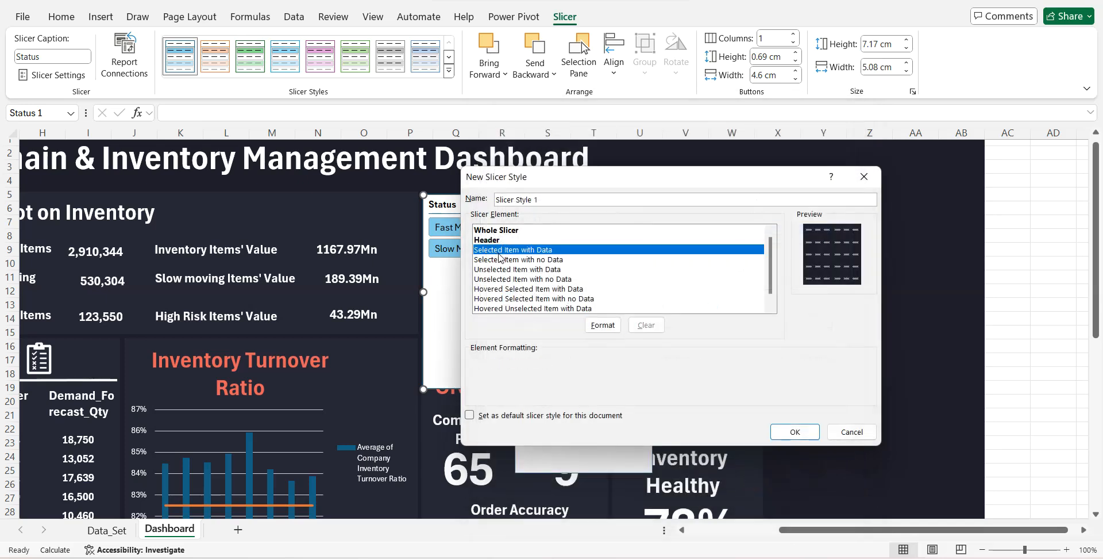
left_click(601, 325)
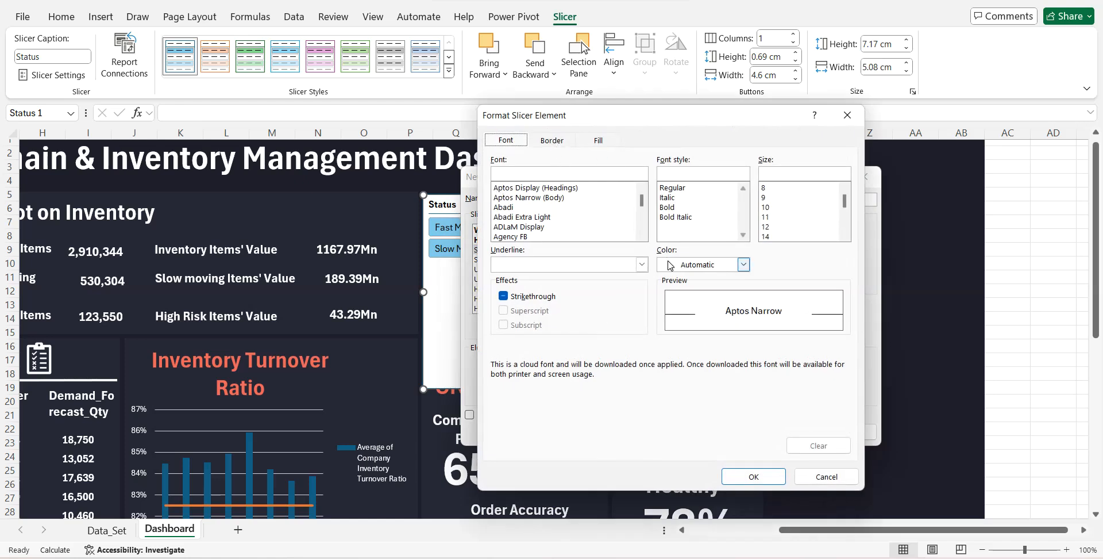
left_click(743, 264)
left_click(667, 322)
left_click(669, 208)
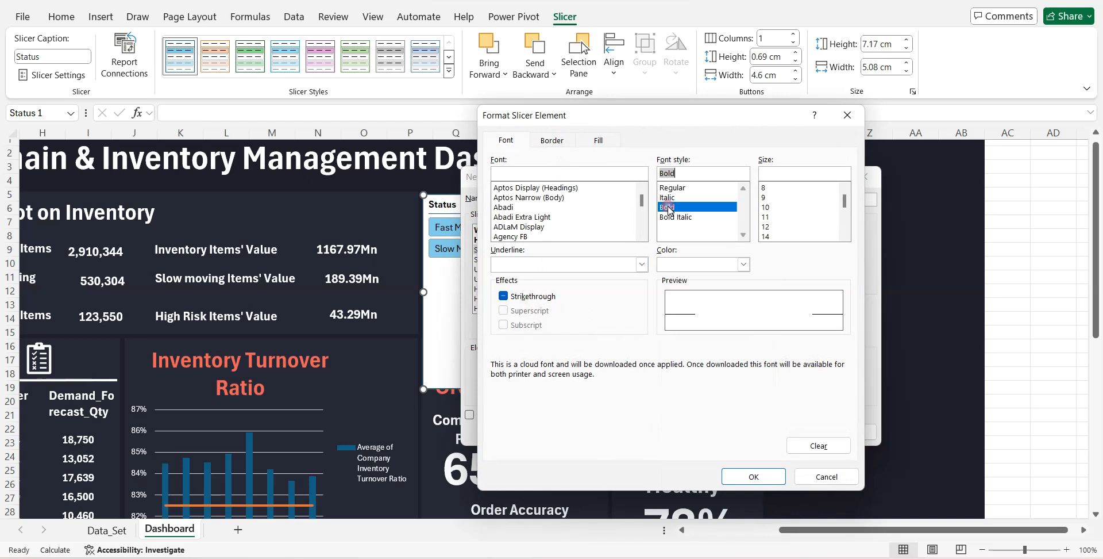
left_click(768, 227)
- Fill the Selected Item with Data element with a custom coral colour matching the dashboard headings
left_click(591, 142)
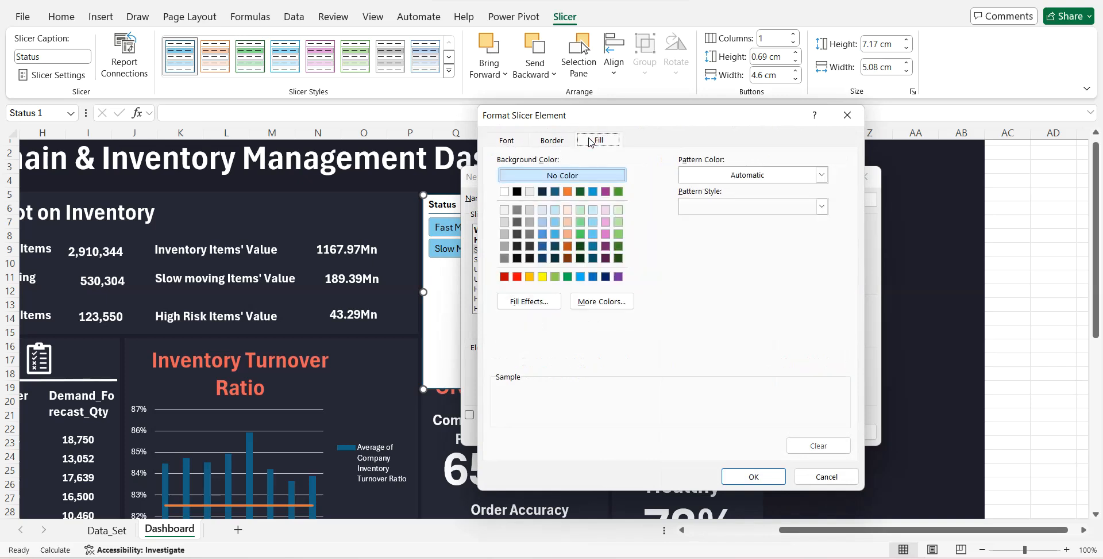
left_click(595, 303)
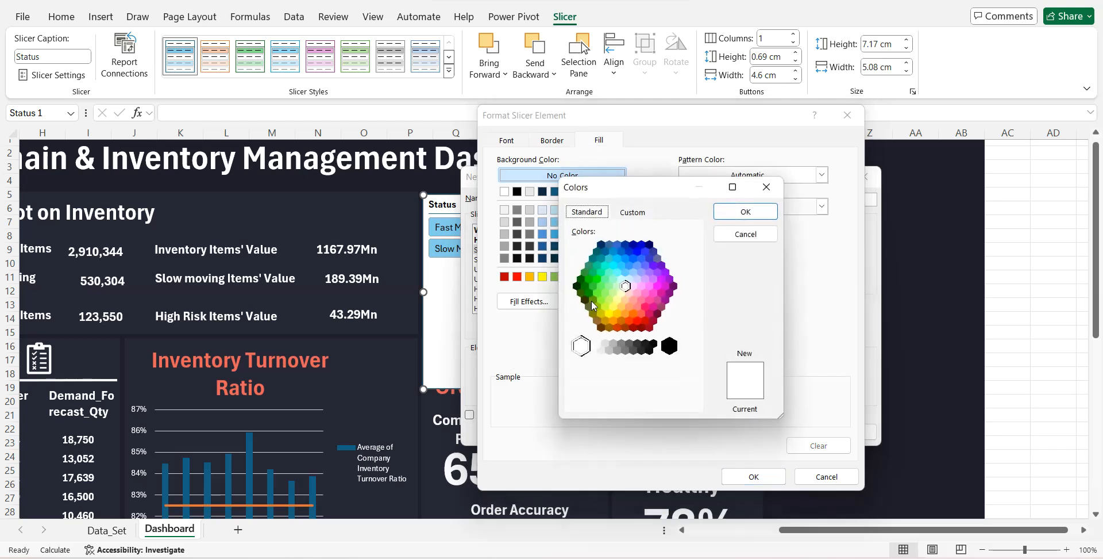
left_click(631, 217)
double_click(620, 400)
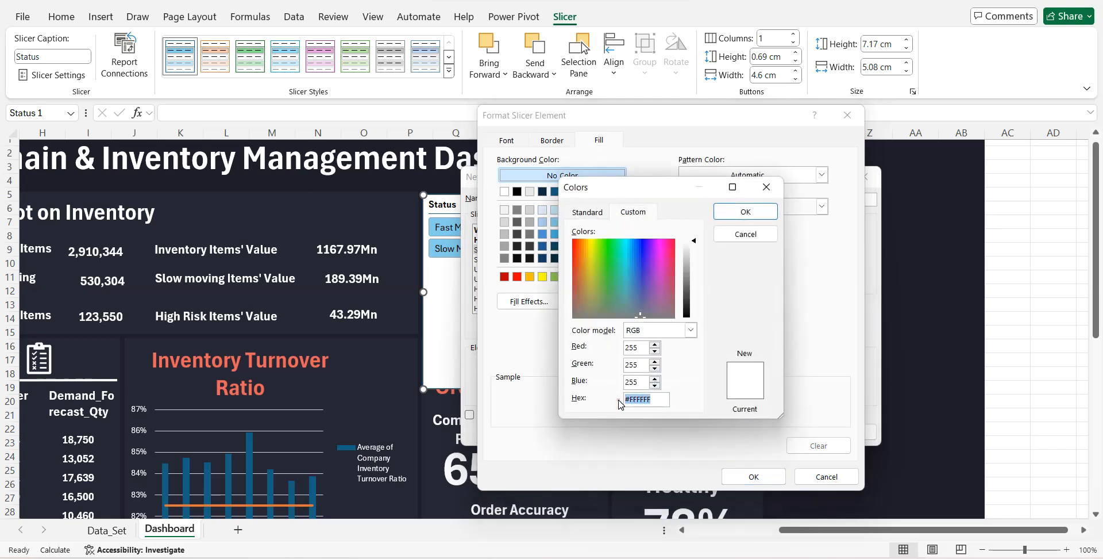
type("EC5F59")
key("Return")
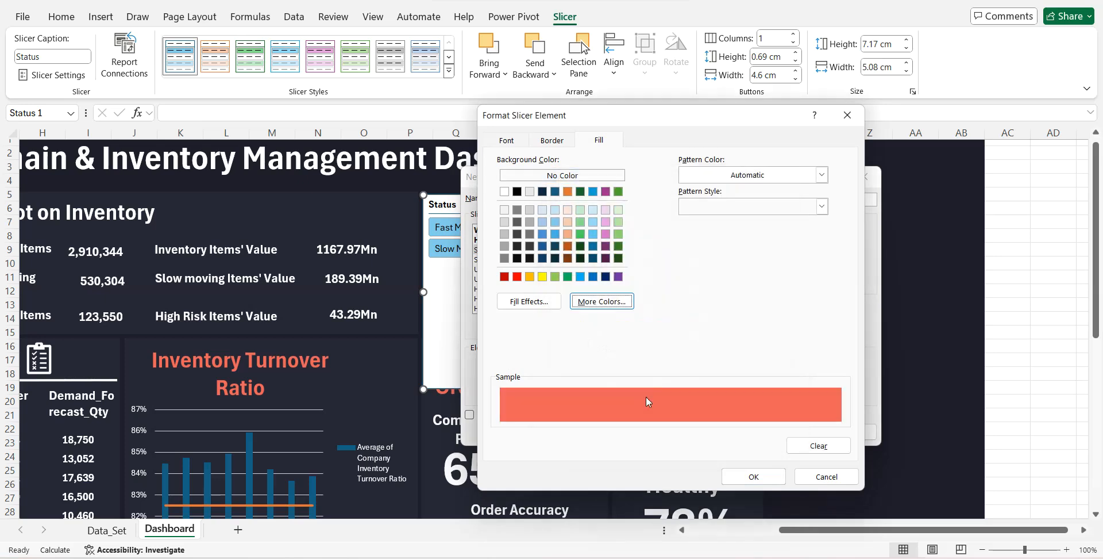
left_click(767, 481)
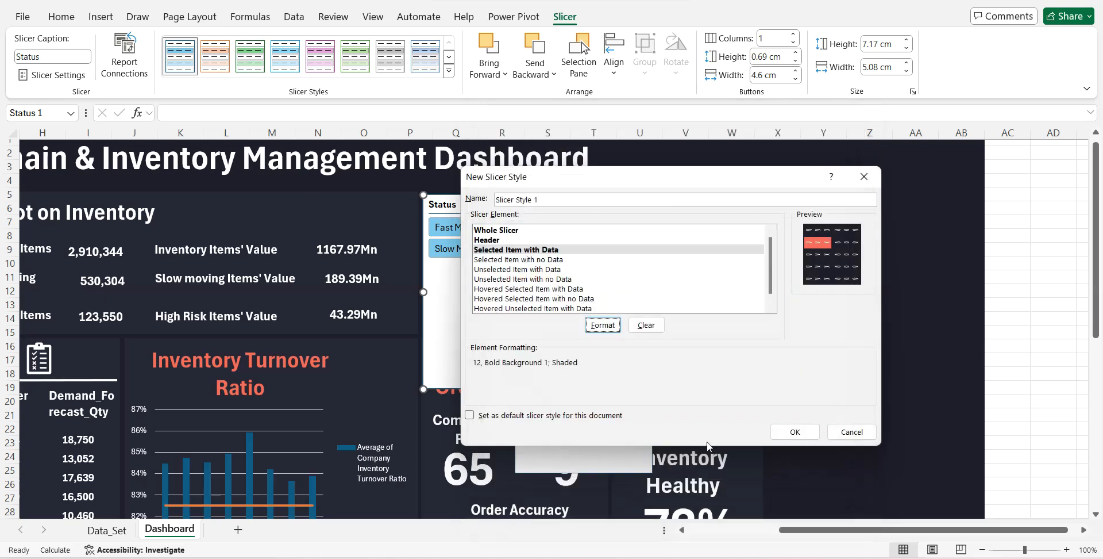
- Format the Unselected Item with Data element with a white, bold font at size 12
left_click(538, 269)
left_click(599, 325)
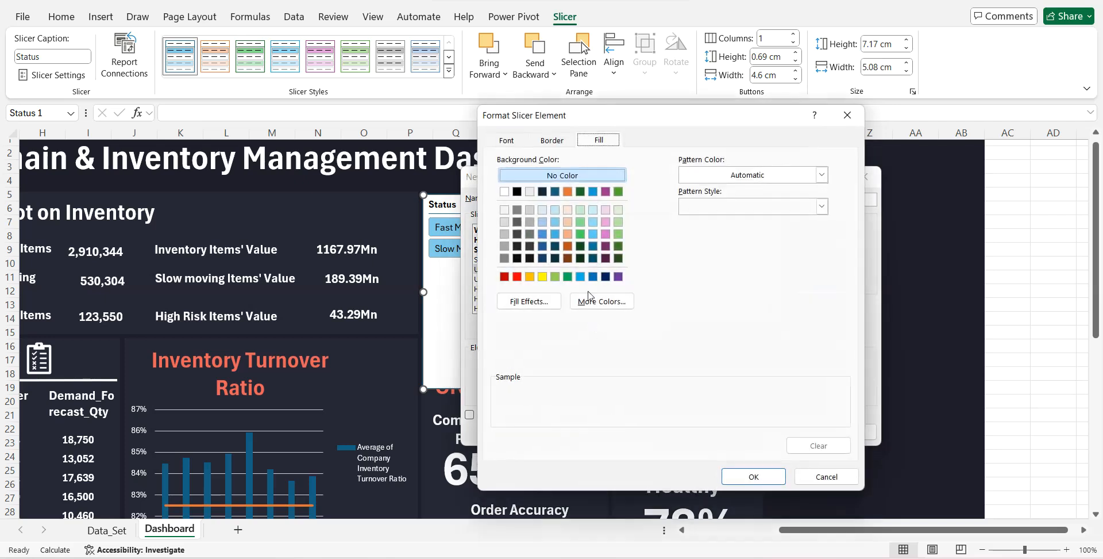
left_click(508, 141)
left_click(685, 265)
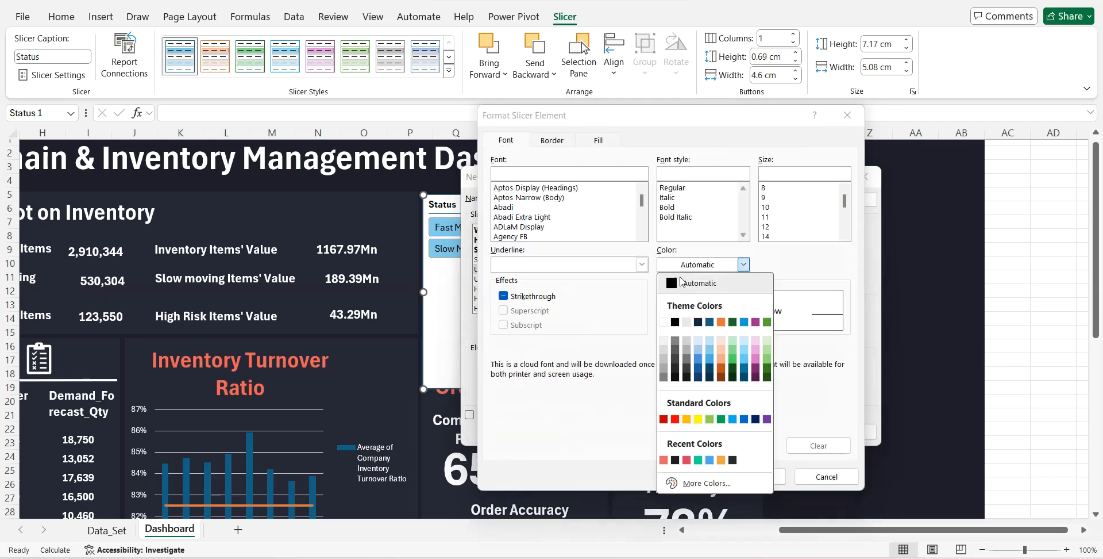
left_click(664, 321)
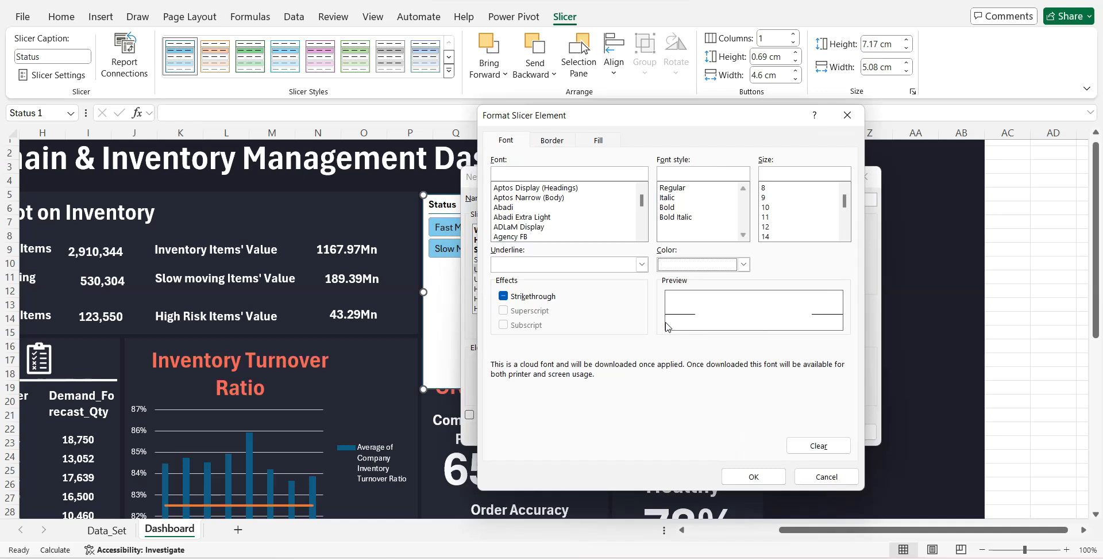
left_click(671, 208)
left_click(765, 226)
left_click(749, 477)
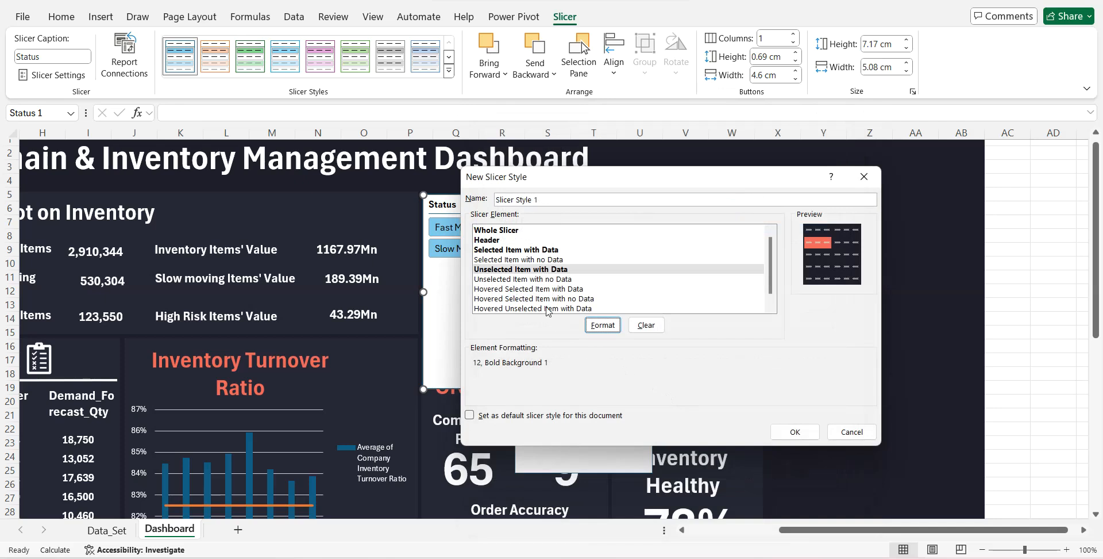
- Set the font of the Hovered Selected Item with Data element to bold, size 12 and white
left_click(534, 289)
left_click(599, 326)
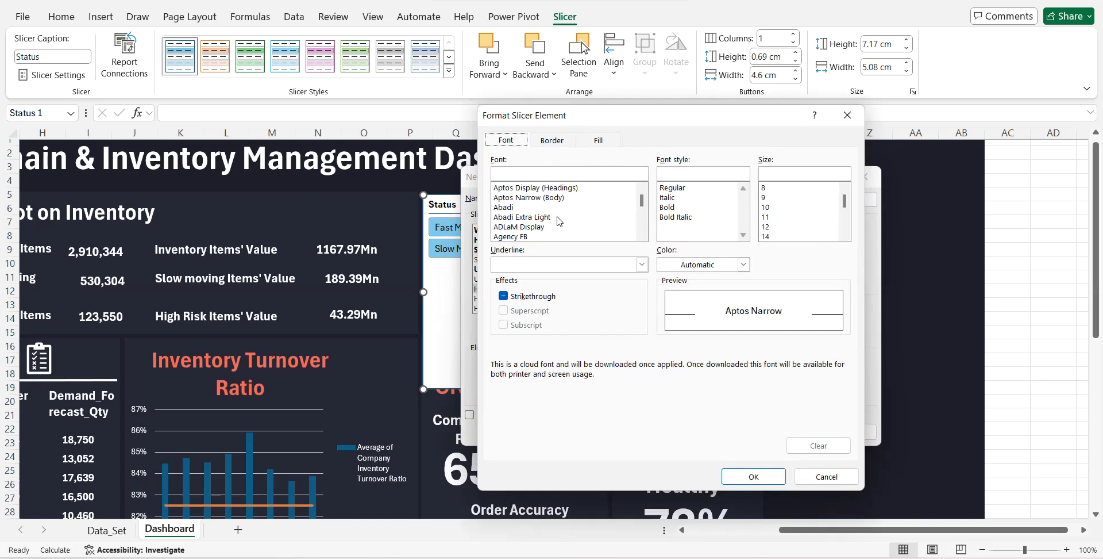
left_click(668, 208)
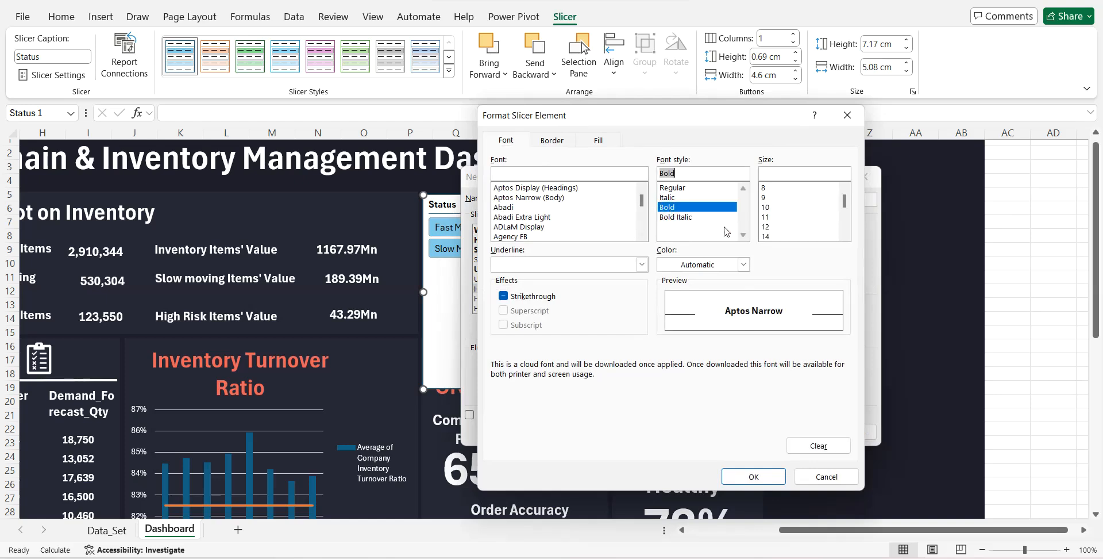
left_click(765, 227)
left_click(744, 264)
left_click(664, 322)
- Fill the Hovered Selected Item with Data element with the same custom coral as the selected items
left_click(598, 140)
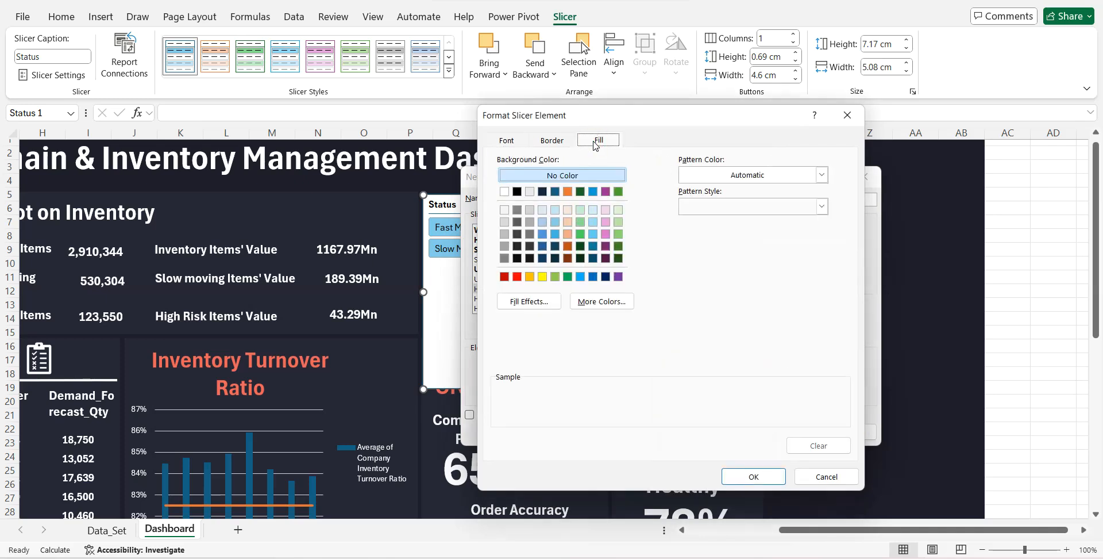
left_click(596, 301)
left_click(627, 213)
left_click_drag(649, 397, 619, 400)
type("EC5F59")
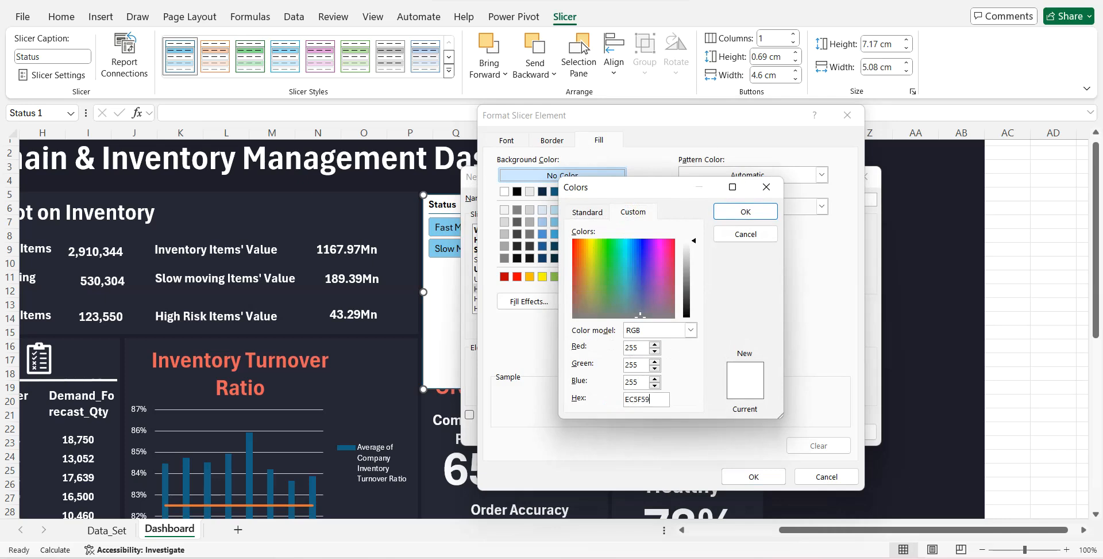
key("Return")
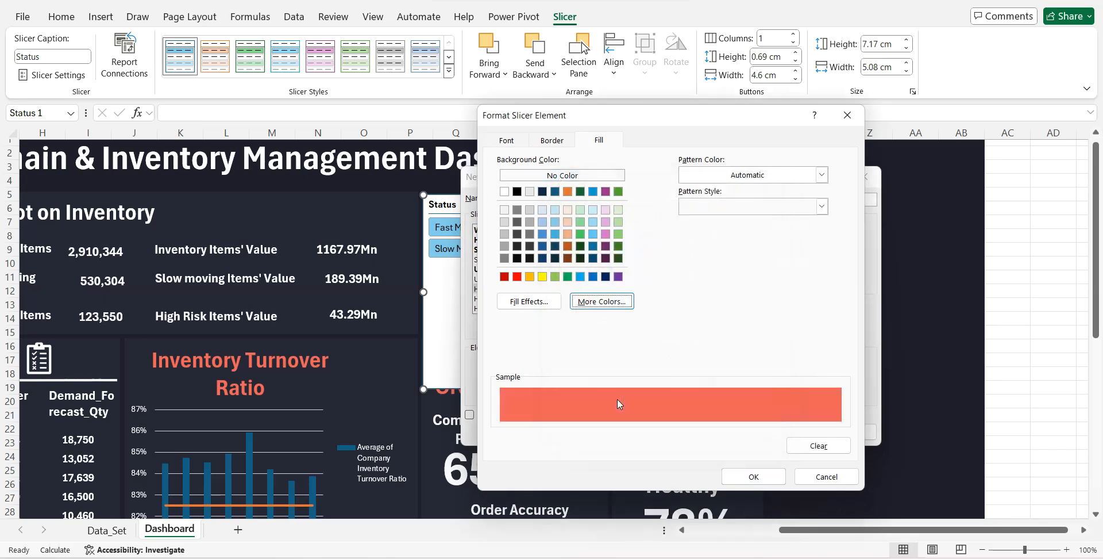
left_click(755, 478)
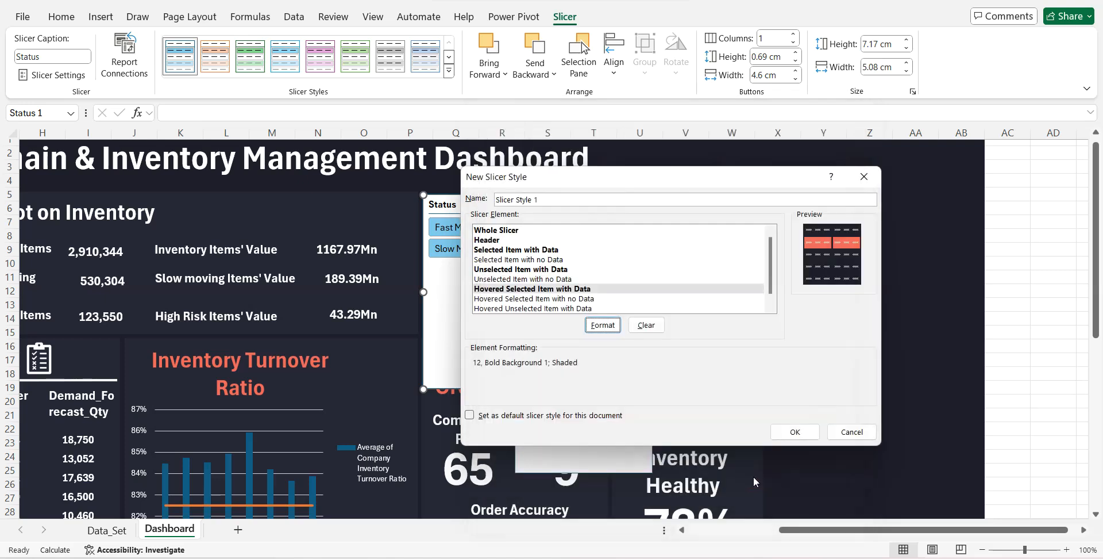
- Set the font of the Hovered Unselected Item with Data element to bold, size 12
left_click(549, 308)
left_click(602, 325)
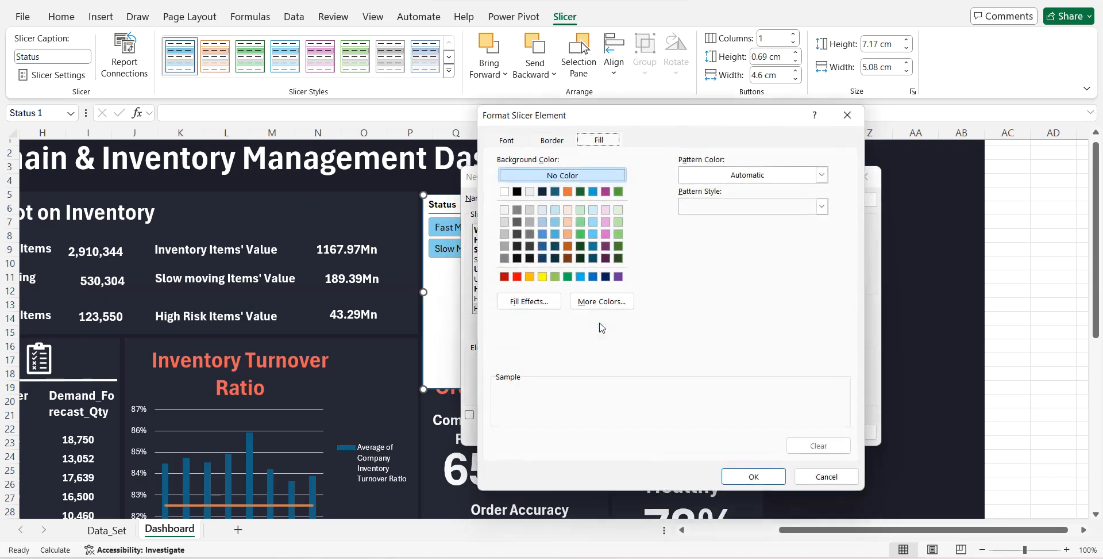
left_click(508, 141)
left_click(669, 208)
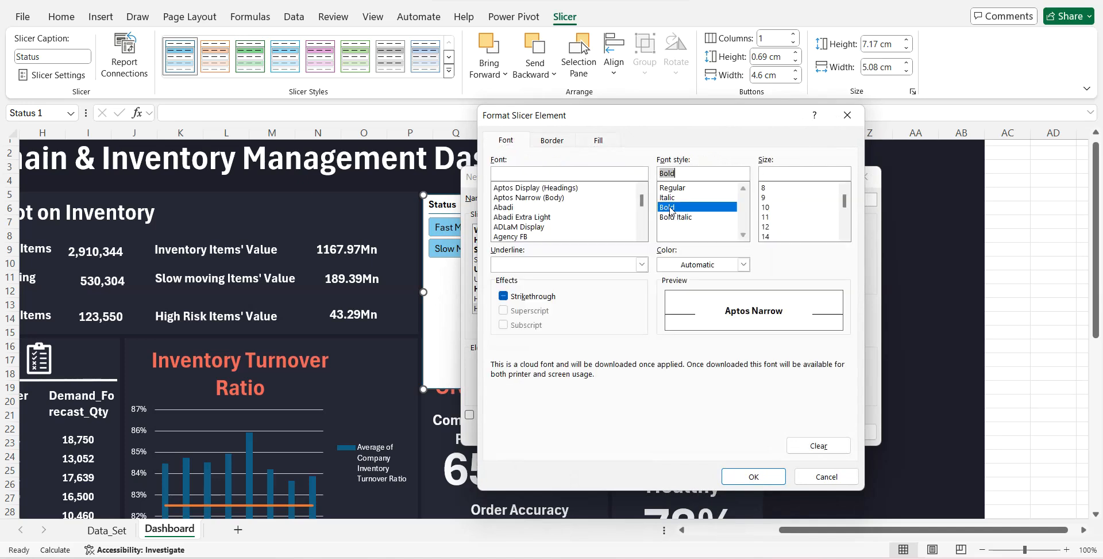
left_click(769, 226)
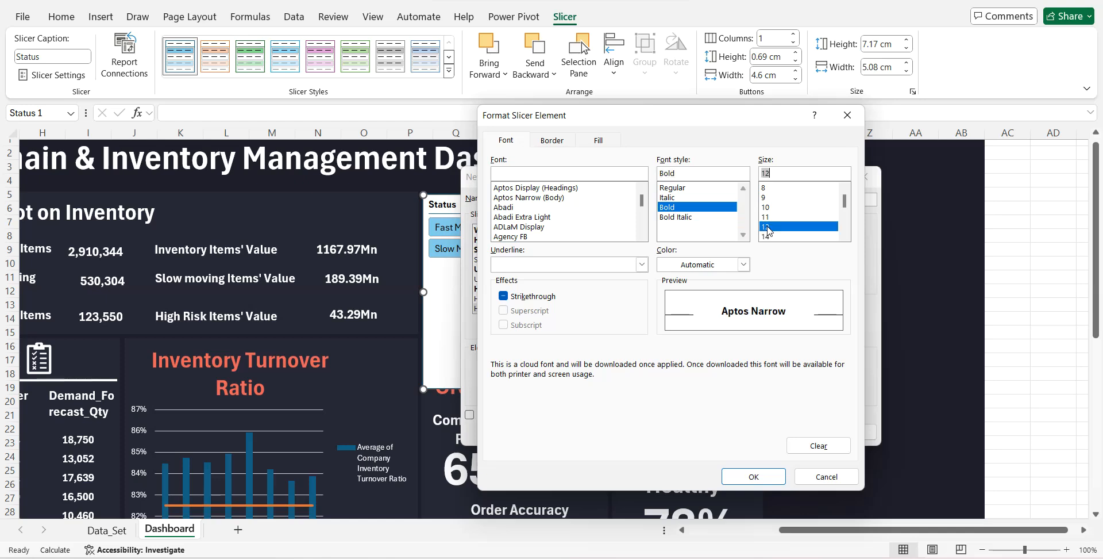
- Give the Hovered Unselected Item with Data element the custom blue font colour #4BA6EE
left_click(743, 264)
left_click(702, 482)
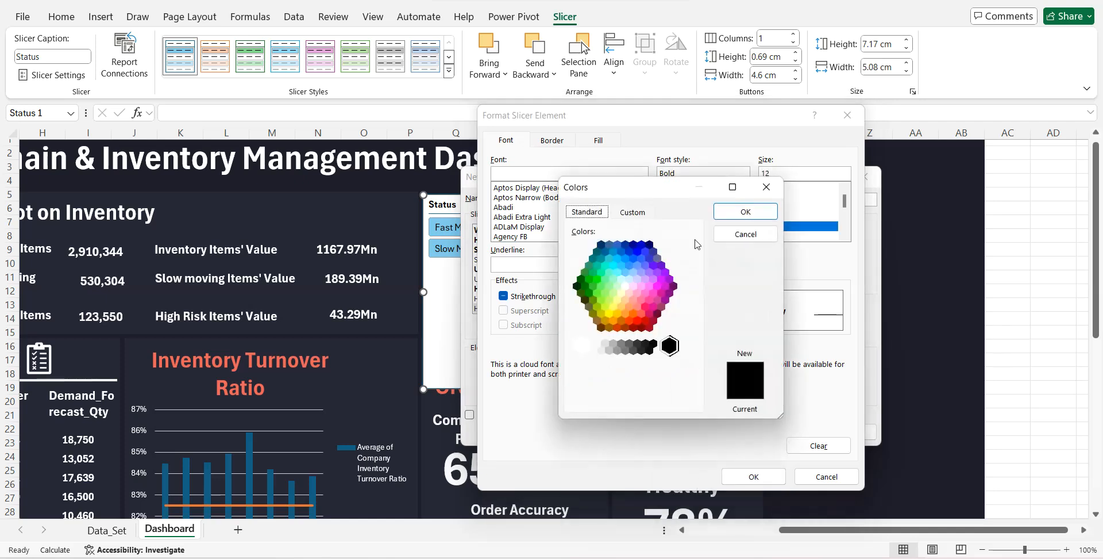
left_click(642, 218)
left_click_drag(659, 399, 597, 392)
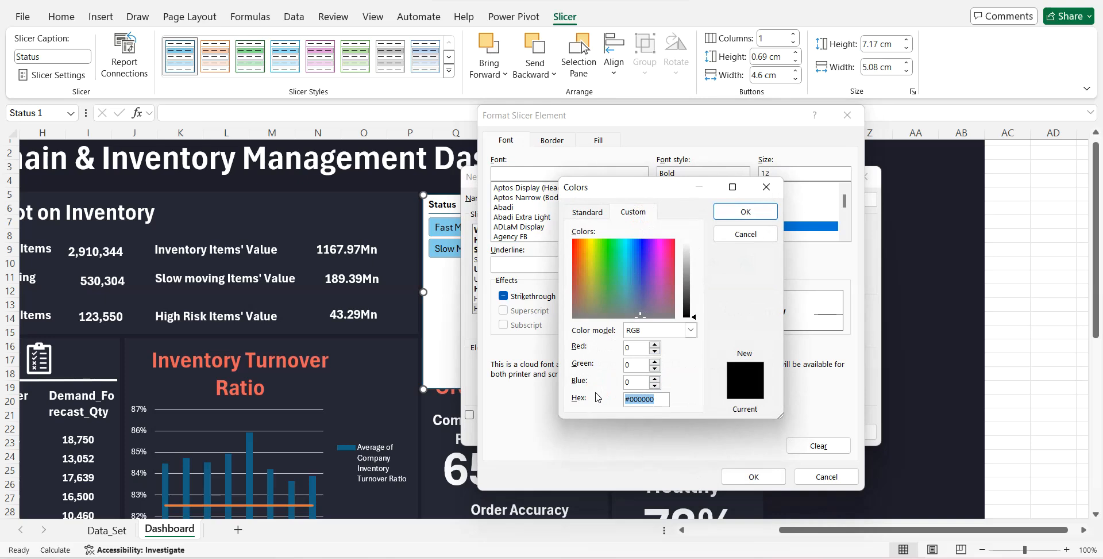
type("4BA6EE")
key("Return")
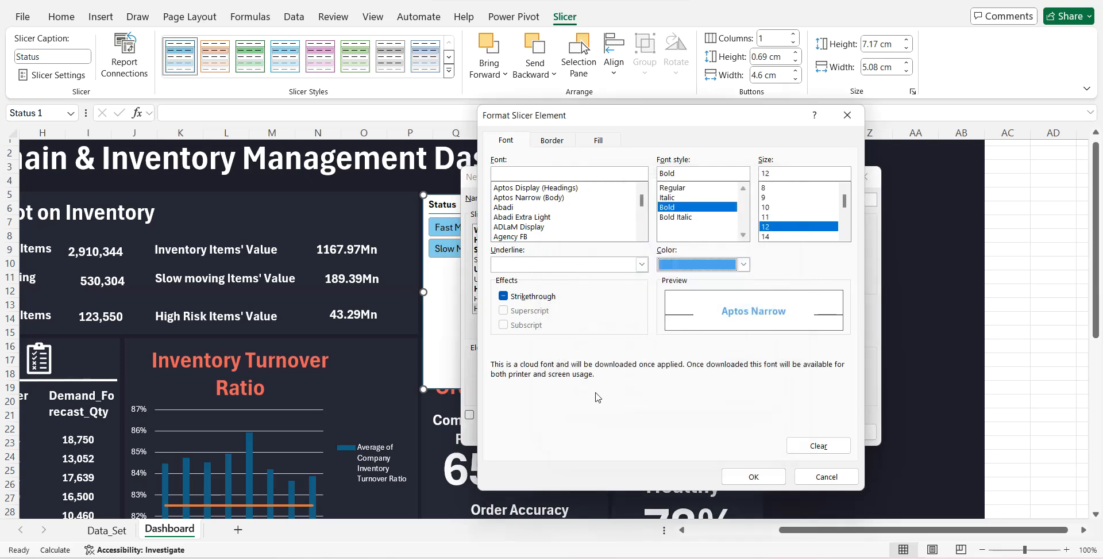
left_click(769, 476)
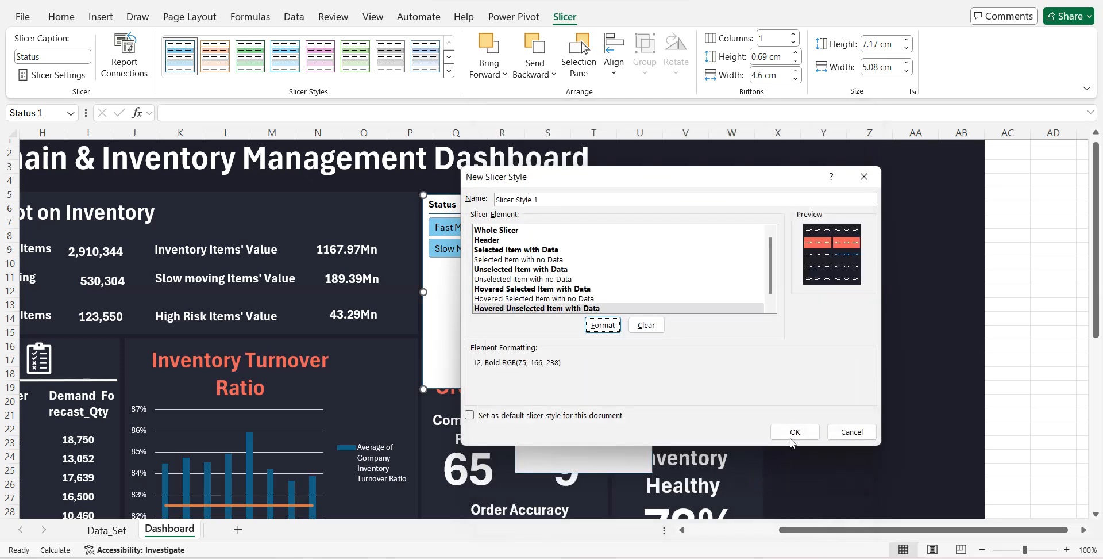
- Apply the finished custom slicer style to the Status slicer and shorten the slicer to about 3.75 cm high
left_click(791, 433)
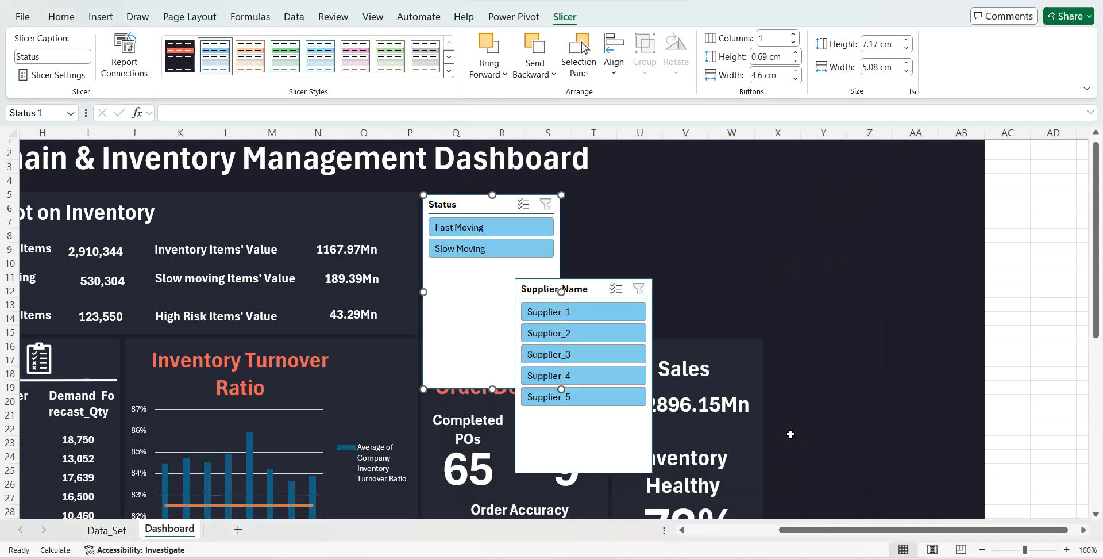
left_click(180, 55)
left_click_drag(493, 390, 483, 296)
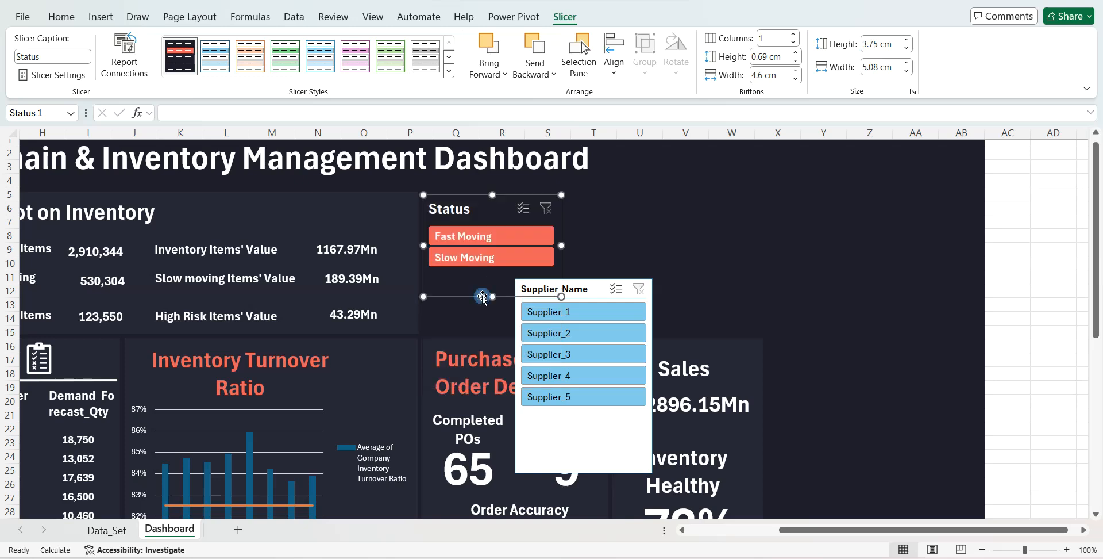
- Test the restyled Status slicer by switching between Fast Moving and Slow Moving, ending on Fast Moving
left_click(473, 239)
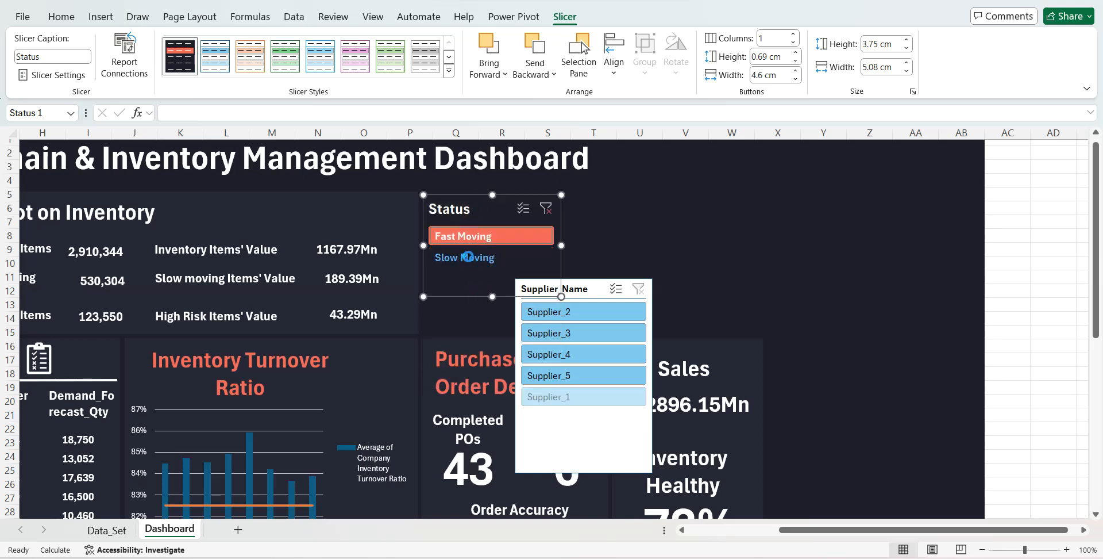
left_click(470, 256)
left_click(471, 236)
- Place the Supplier_Name slicer beside Status in the same custom style, resized to fit its buttons in two columns
left_click_drag(581, 284, 646, 196)
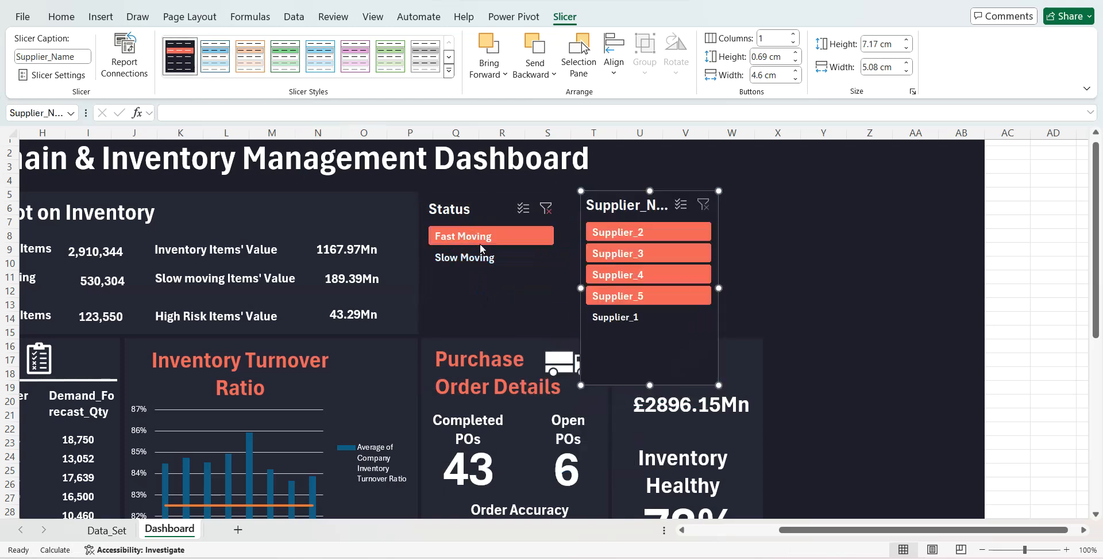
left_click(794, 34)
left_click_drag(652, 385, 650, 308)
left_click_drag(719, 248, 753, 246)
left_click(827, 260)
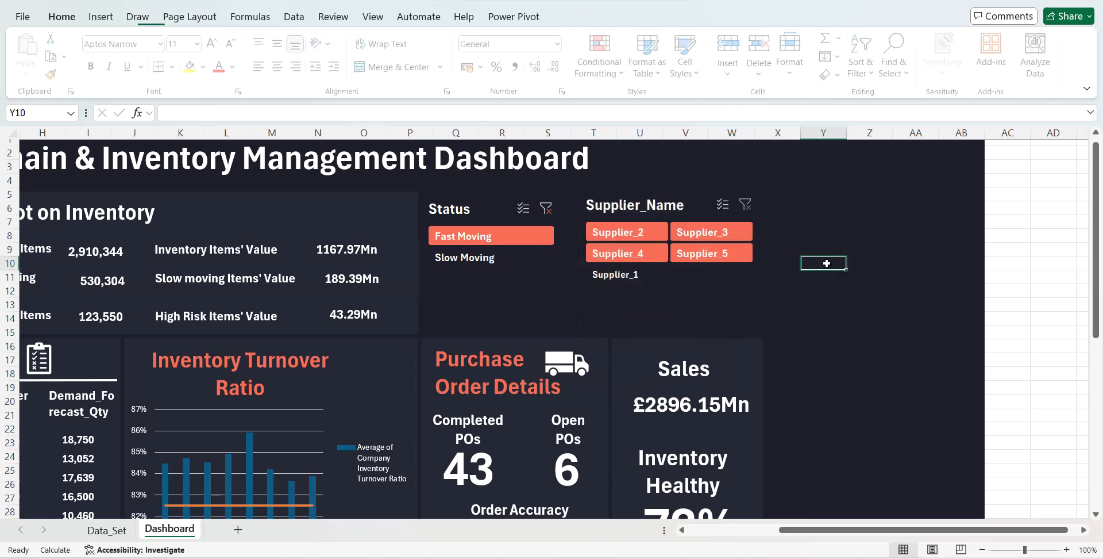
- Collapse the ribbon and hide the formula bar so that more of the dashboard fits on screen
left_click_drag(826, 527, 725, 535)
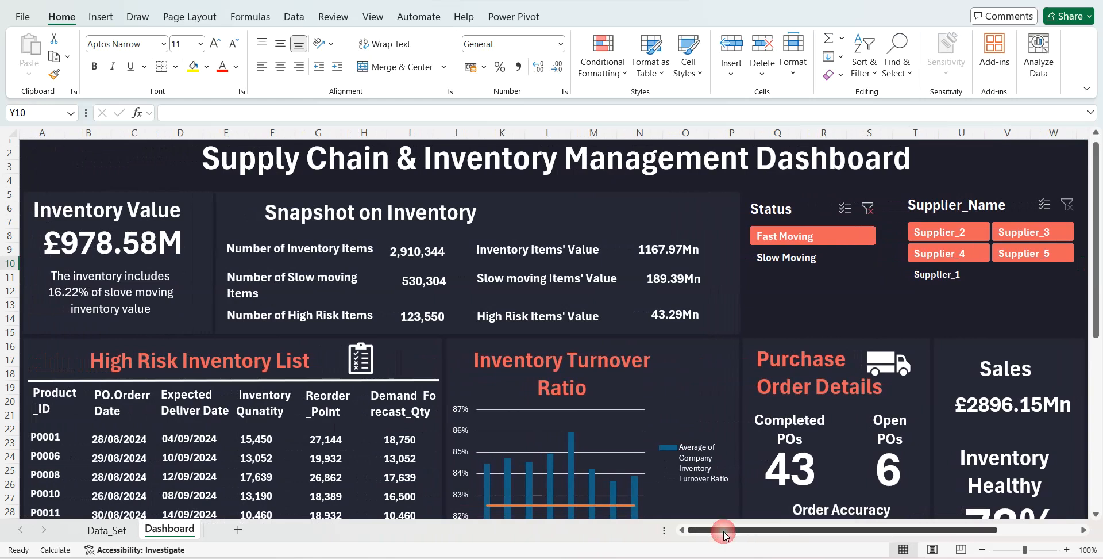
right_click(1084, 70)
left_click(1029, 117)
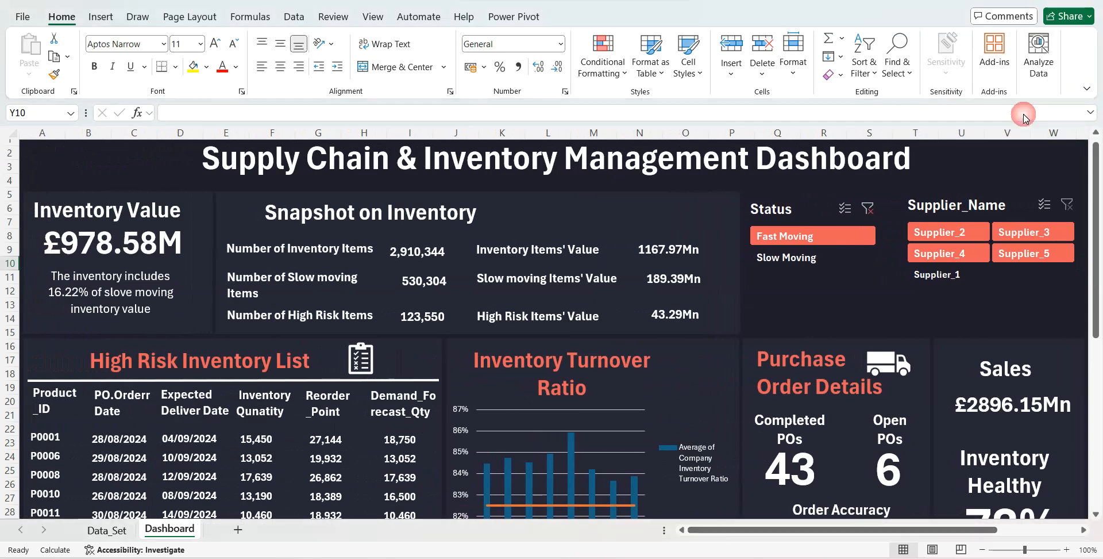
left_click(373, 17)
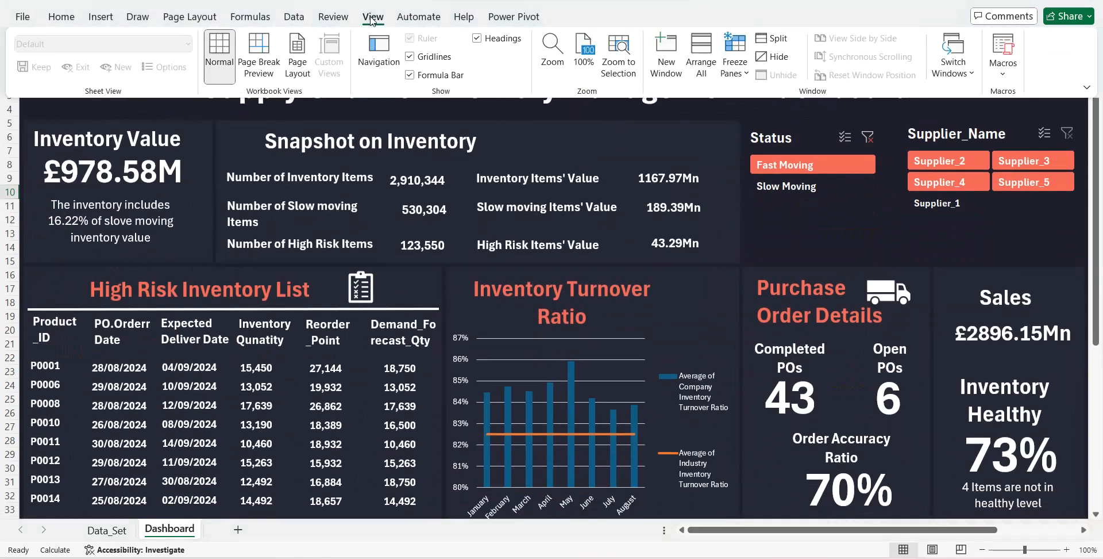
left_click(410, 76)
left_click(826, 209)
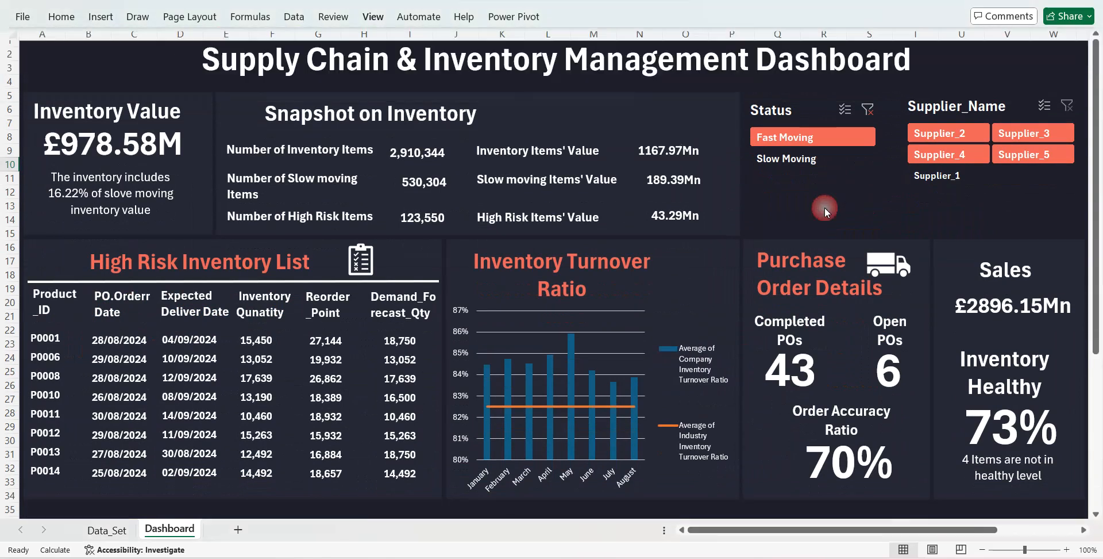
- Filter the dashboard by Fast Moving and by Slow Moving to check which sections respond
left_click(795, 145)
left_click(795, 146)
left_click(796, 163)
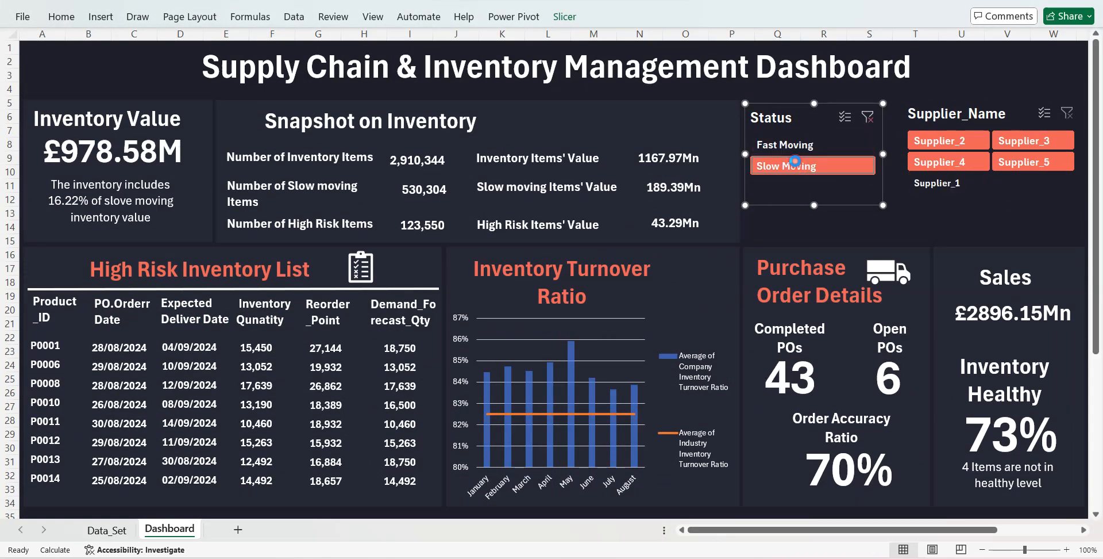
- Connect the Status slicer to PivotTable3 on Data_Set so it also filters the High Risk Inventory List
left_click(565, 17)
left_click(138, 49)
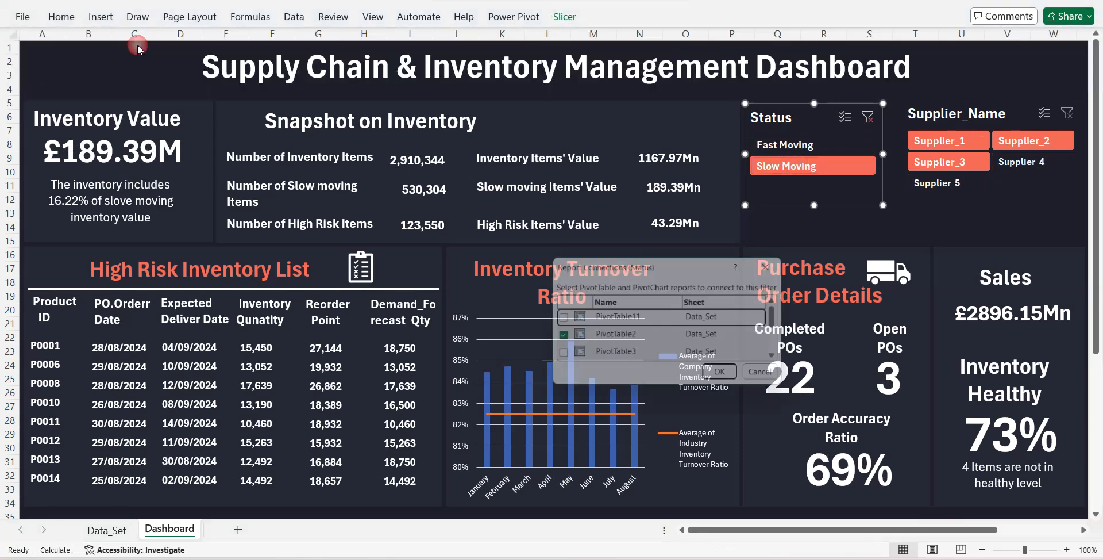
left_click(558, 357)
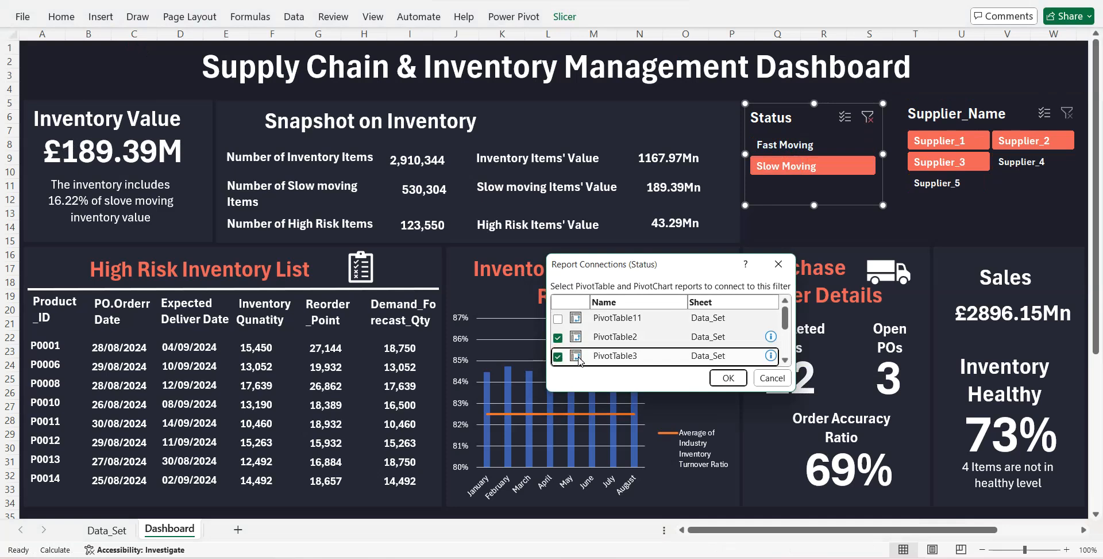
left_click(721, 378)
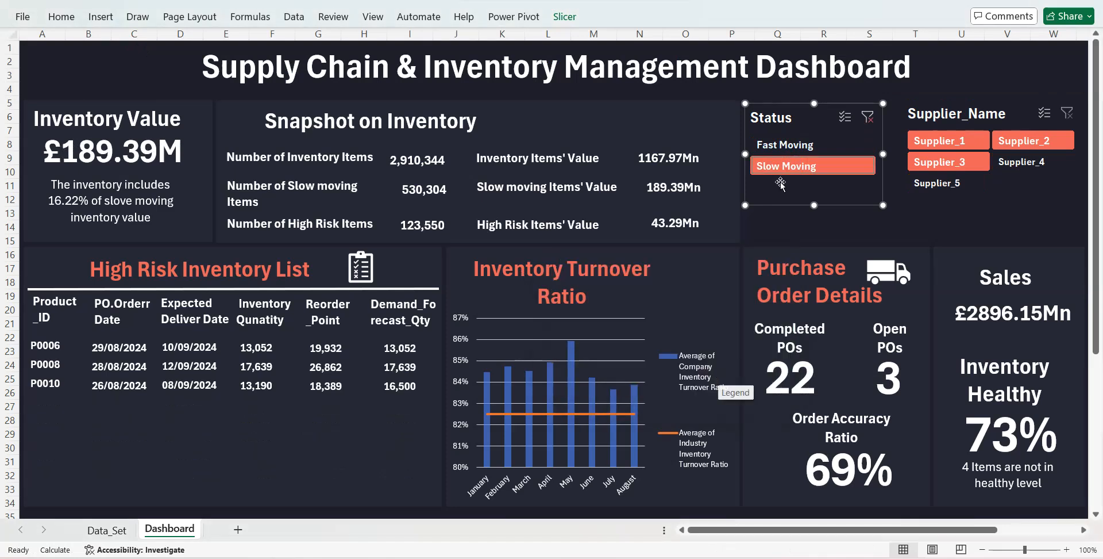
- Check the High Risk Inventory List under Fast Moving and Slow Moving, and clear the Status filter
left_click(782, 146)
left_click(790, 169)
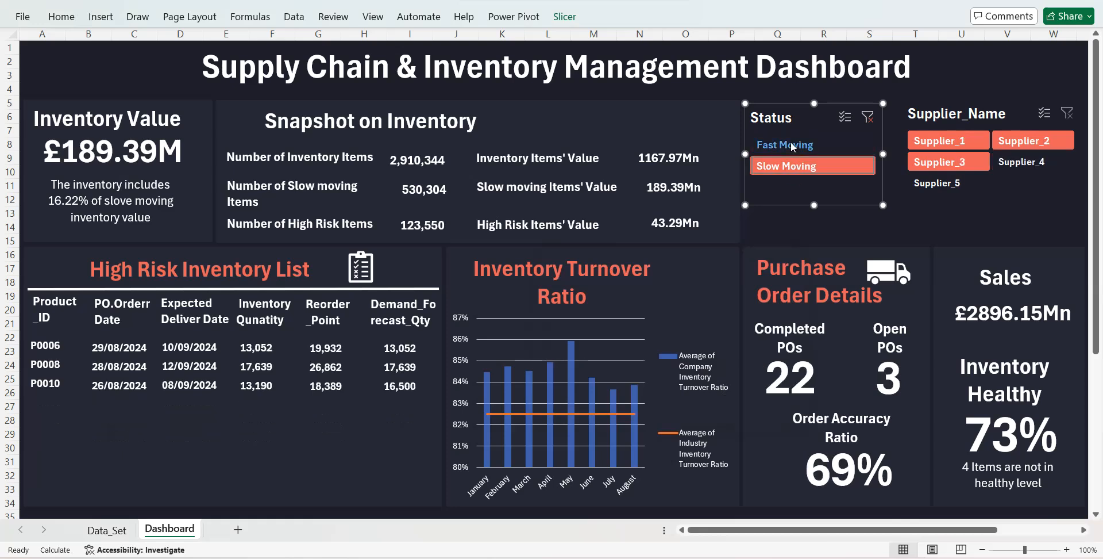
left_click(788, 144)
left_click(798, 167)
left_click(860, 122)
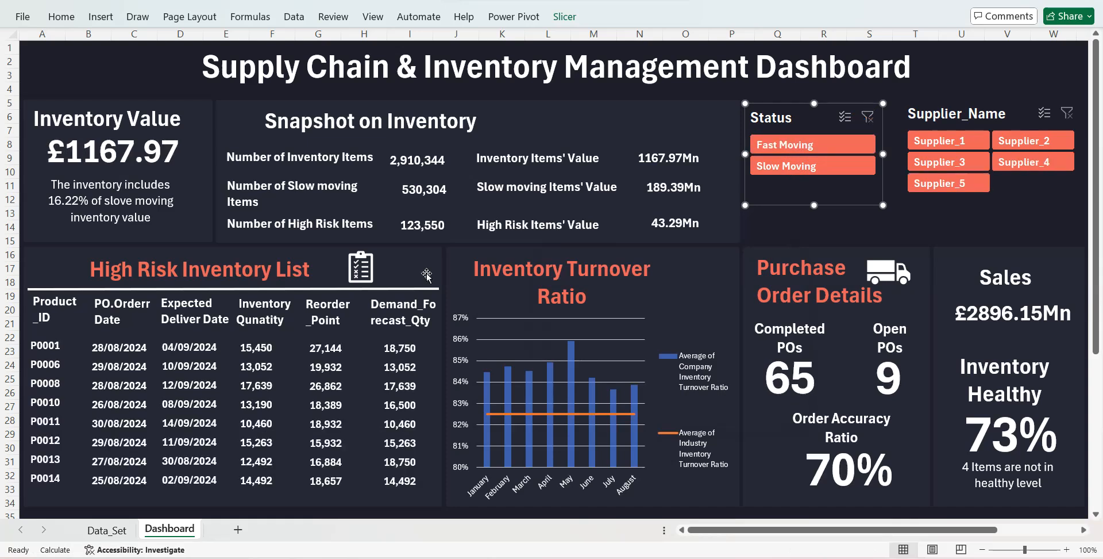
- Duplicate the white line above the High Risk Inventory List headers and place the copy just below the headers
left_click(382, 289)
key("ctrl+d")
left_click_drag(375, 303, 368, 332)
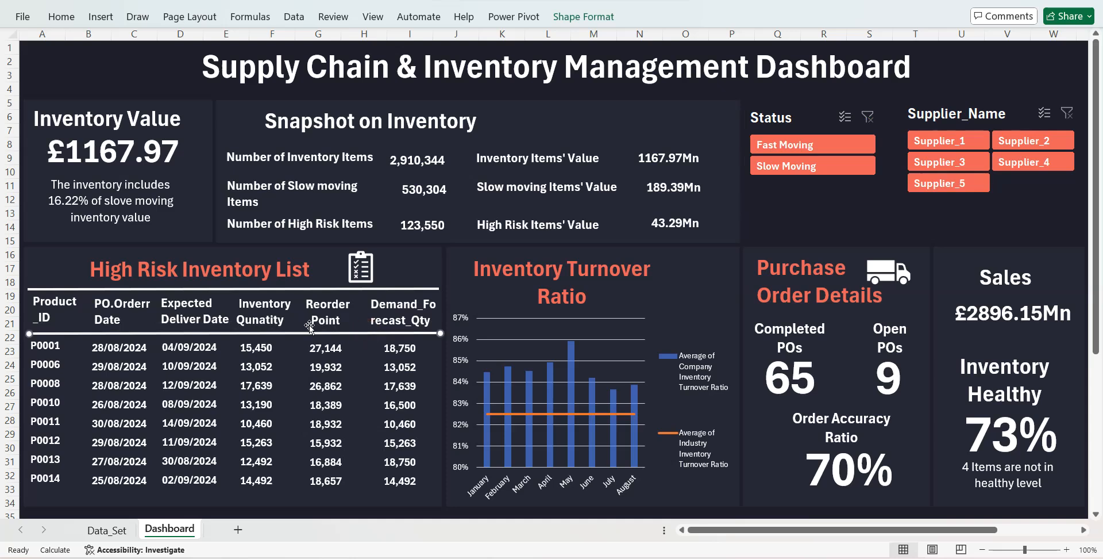
left_click(30, 332)
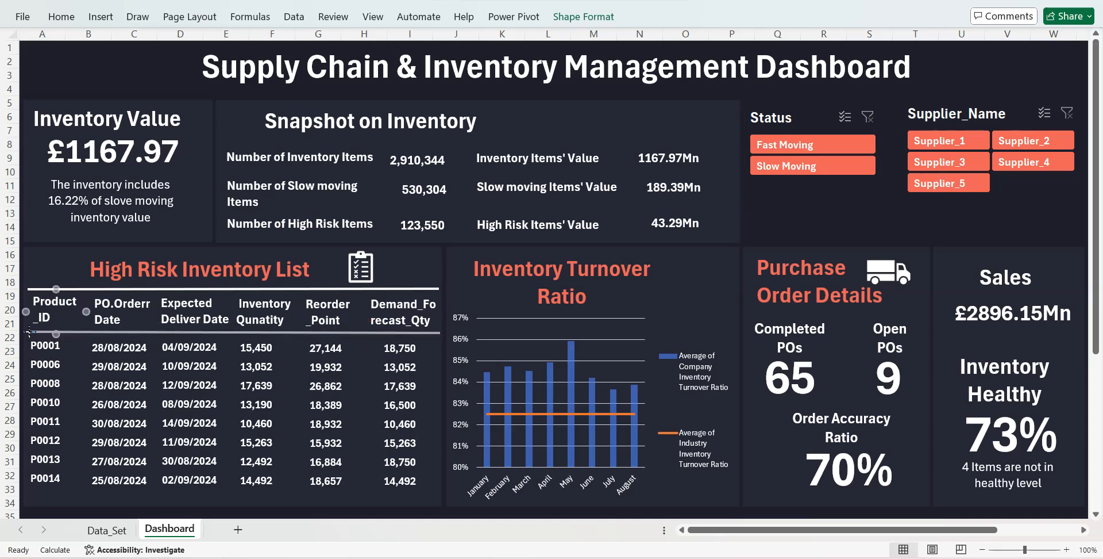
left_click(29, 332)
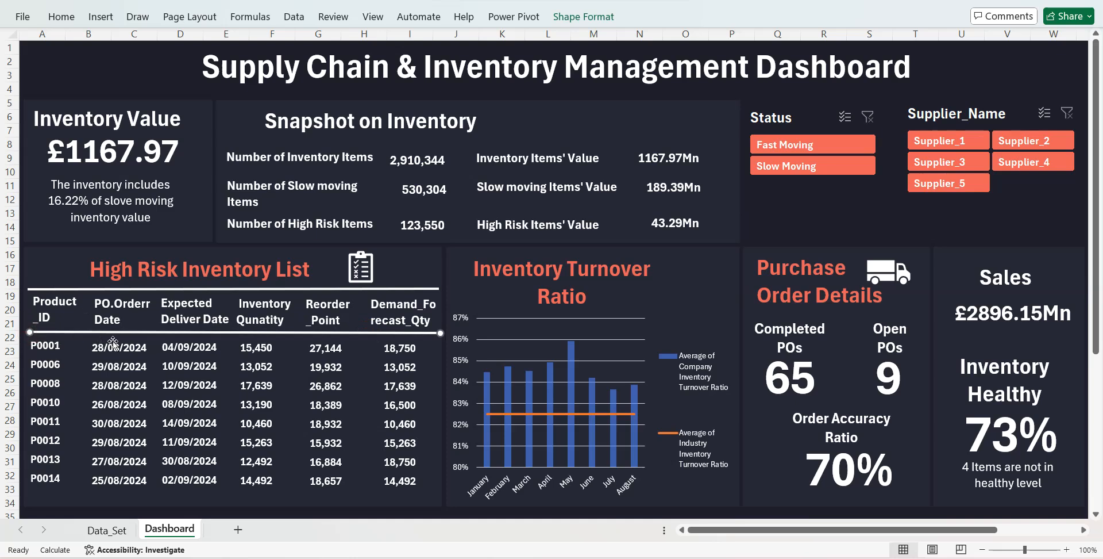
- Duplicate the white line again as a divider between Sales and Inventory Healthy, shortened to about 4.81 cm
left_click(142, 288)
key("ctrl+d")
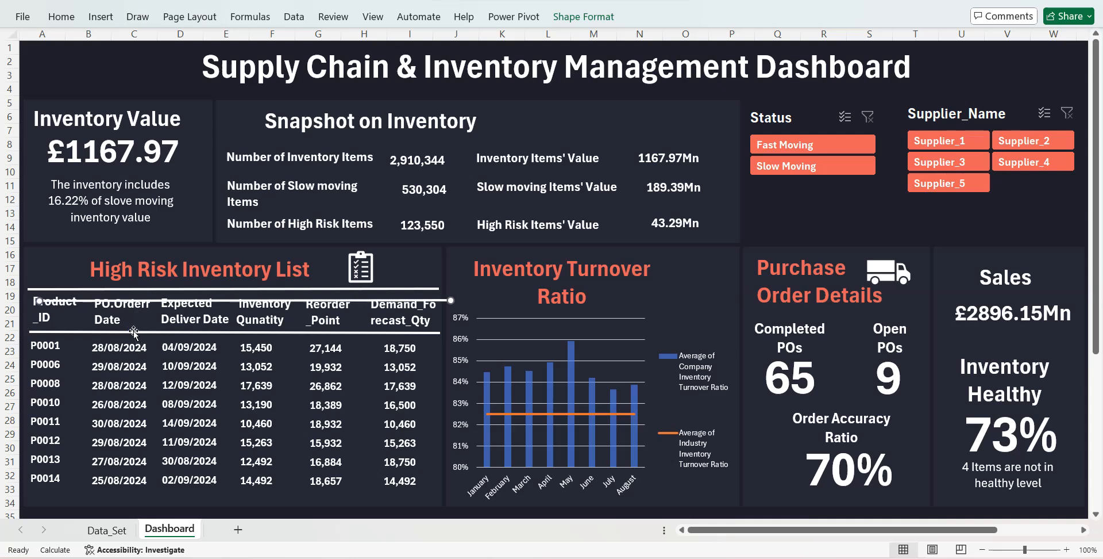
left_click_drag(141, 300, 769, 335)
left_click_drag(668, 336, 949, 335)
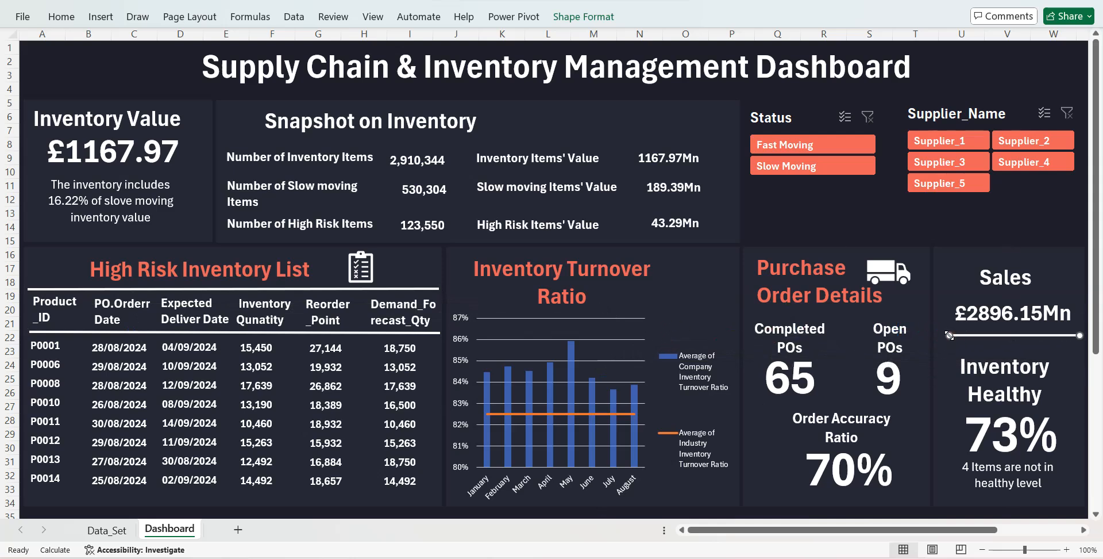
- Give the divider line below the Sales figure a dashed outline and close the PivotChart field list
left_click(559, 25)
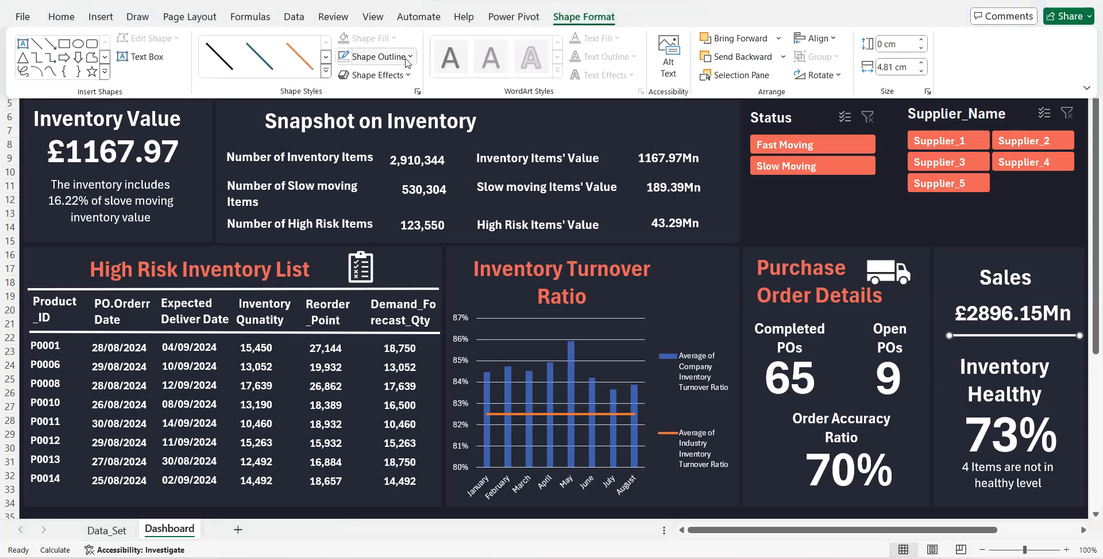
left_click(380, 56)
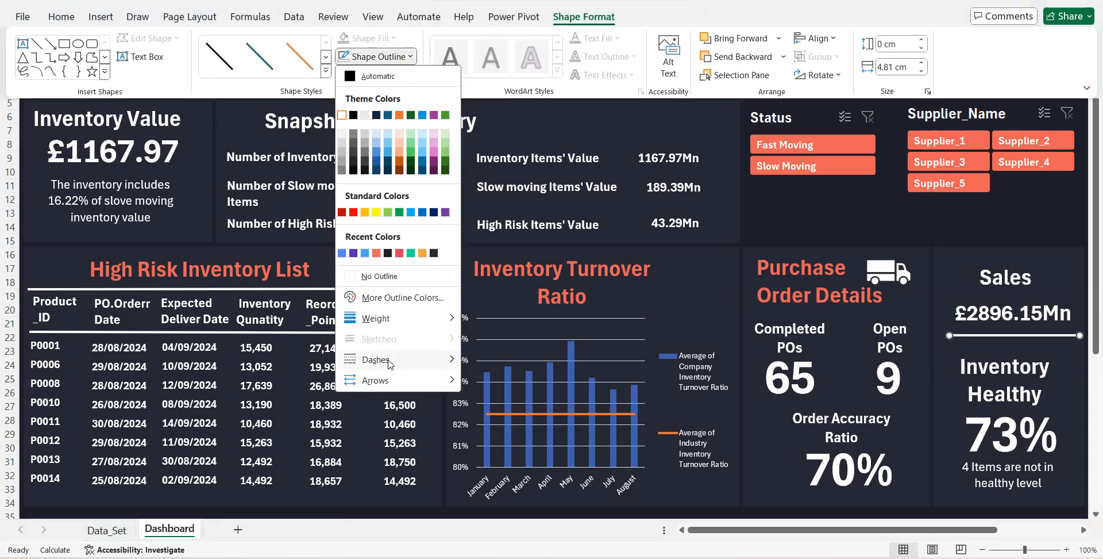
mouse_move(390, 361)
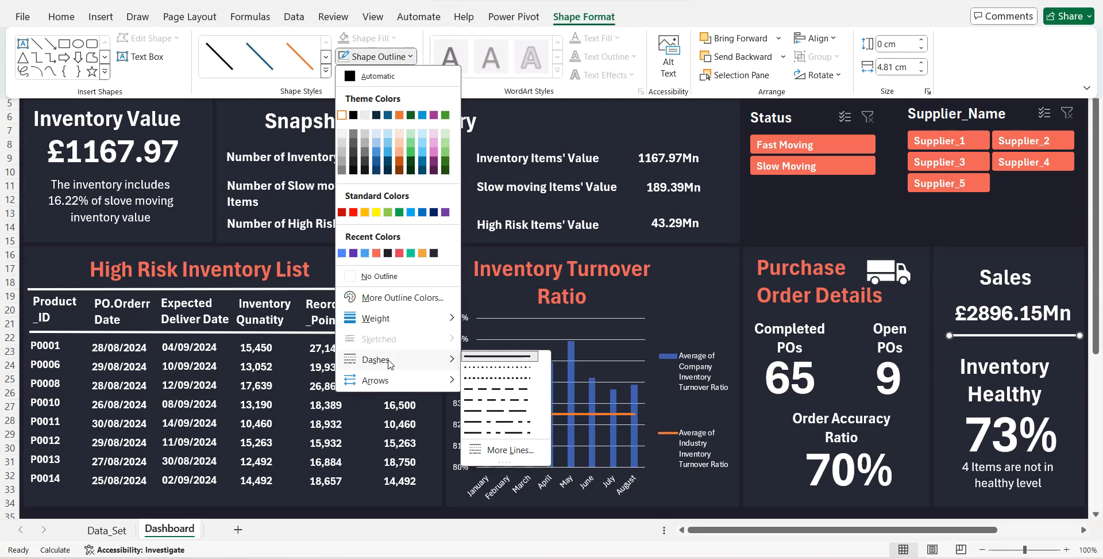
left_click(475, 379)
left_click(468, 377)
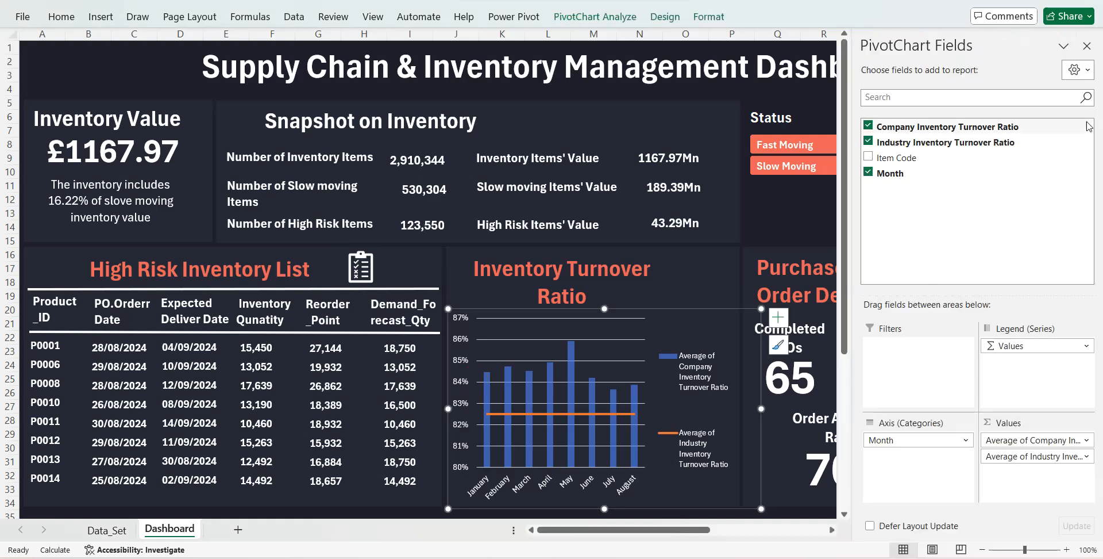
left_click(1087, 47)
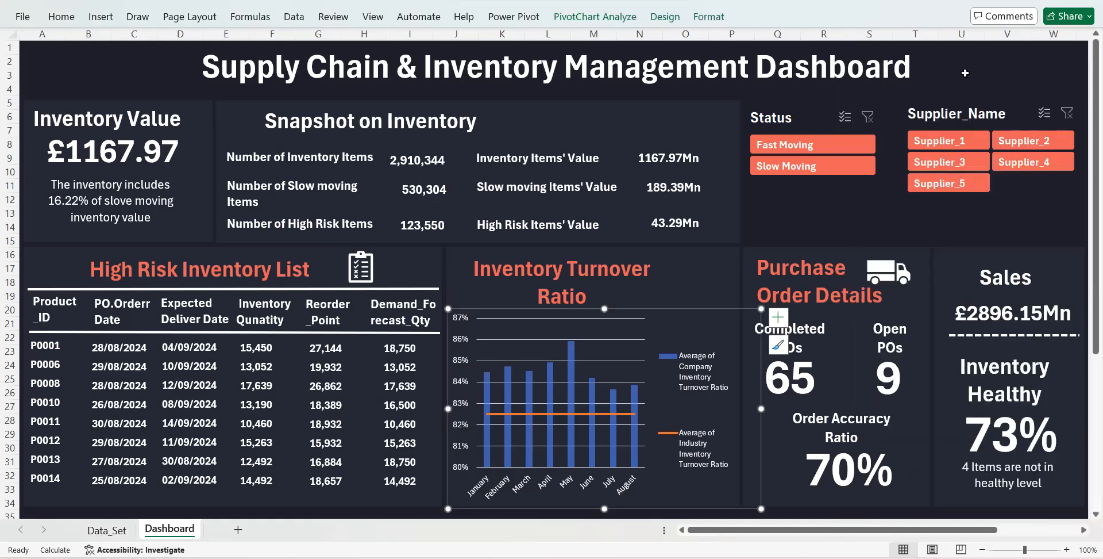
left_click(987, 64)
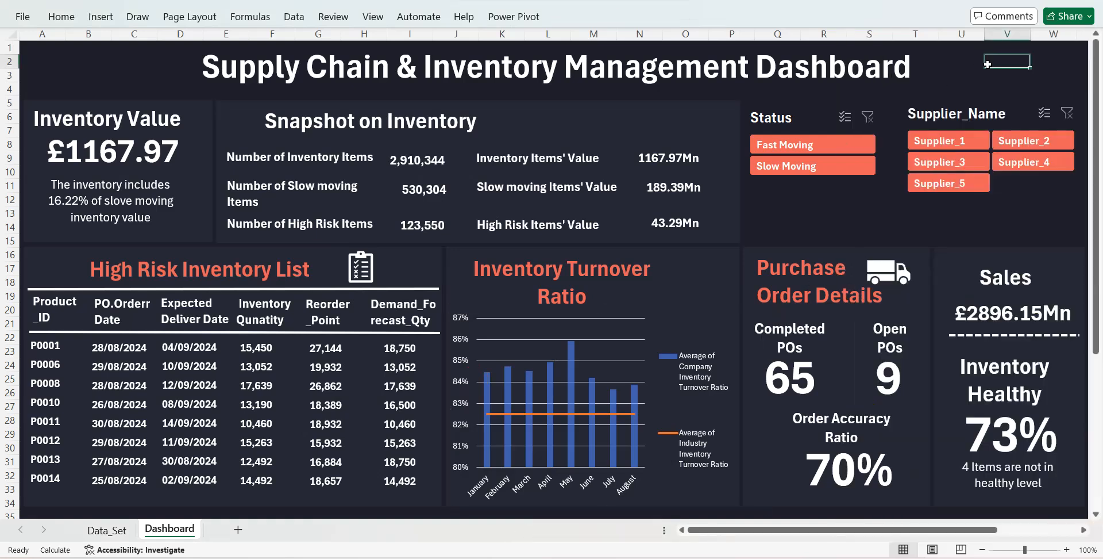
- Test the finished dashboard by switching the Status filter from Fast Moving to Slow Moving and back
left_click(836, 142)
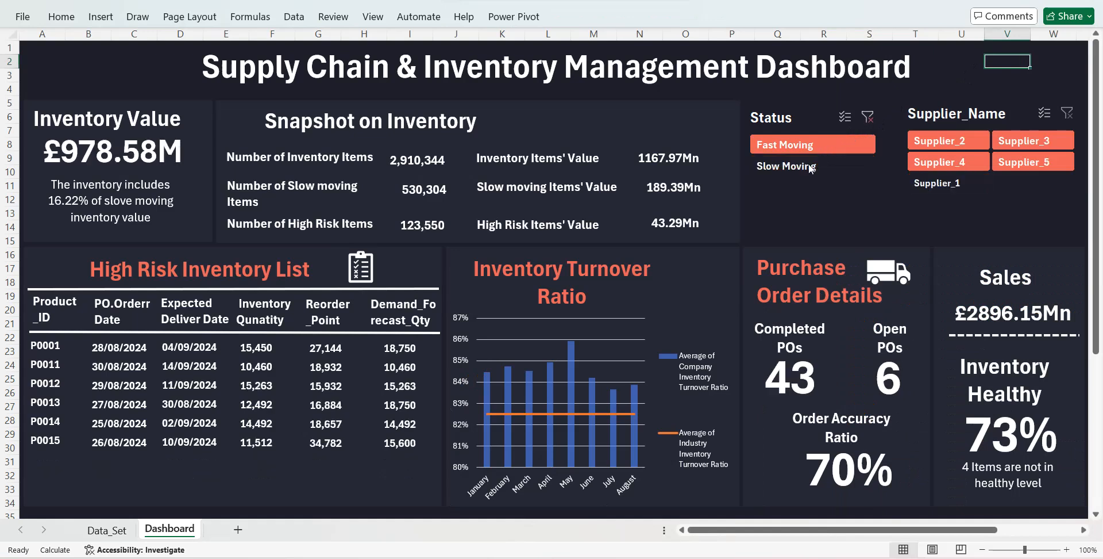
left_click(812, 167)
left_click(816, 148)
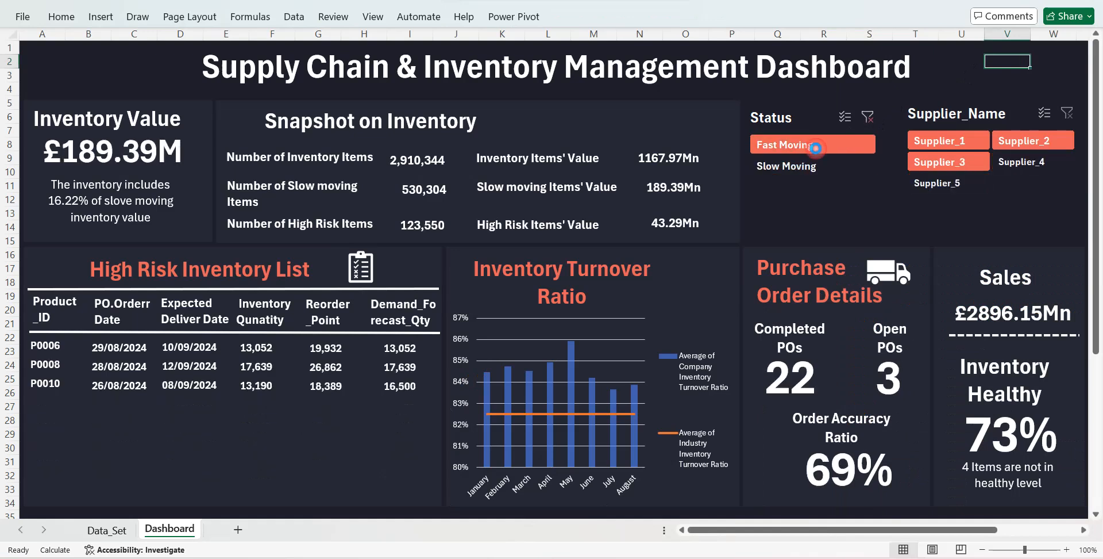
- Filter the dashboard to Slow Moving and check its figures for each of the five suppliers, finishing on Supplier_1
left_click(808, 165)
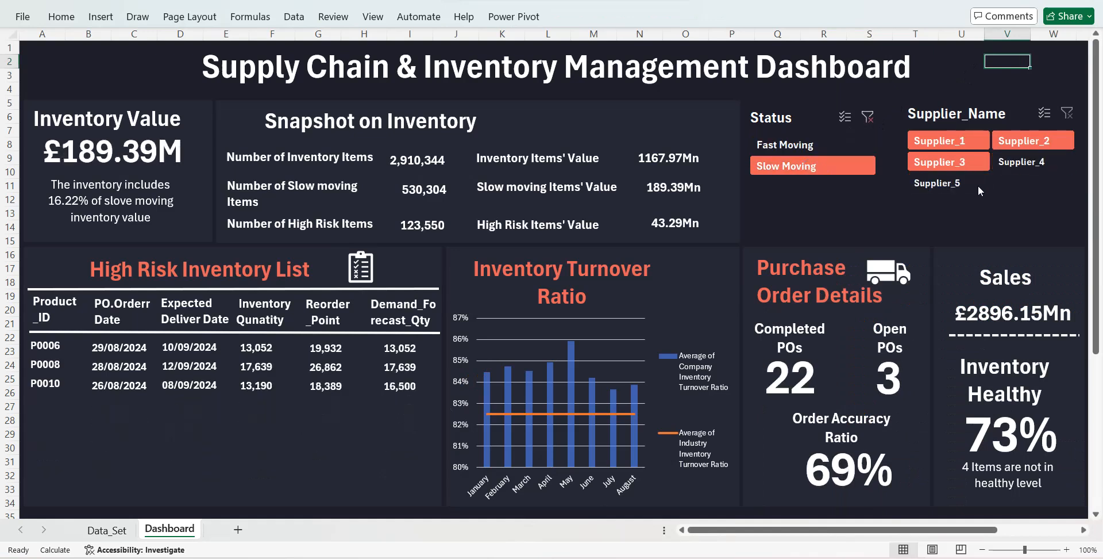
left_click(954, 184)
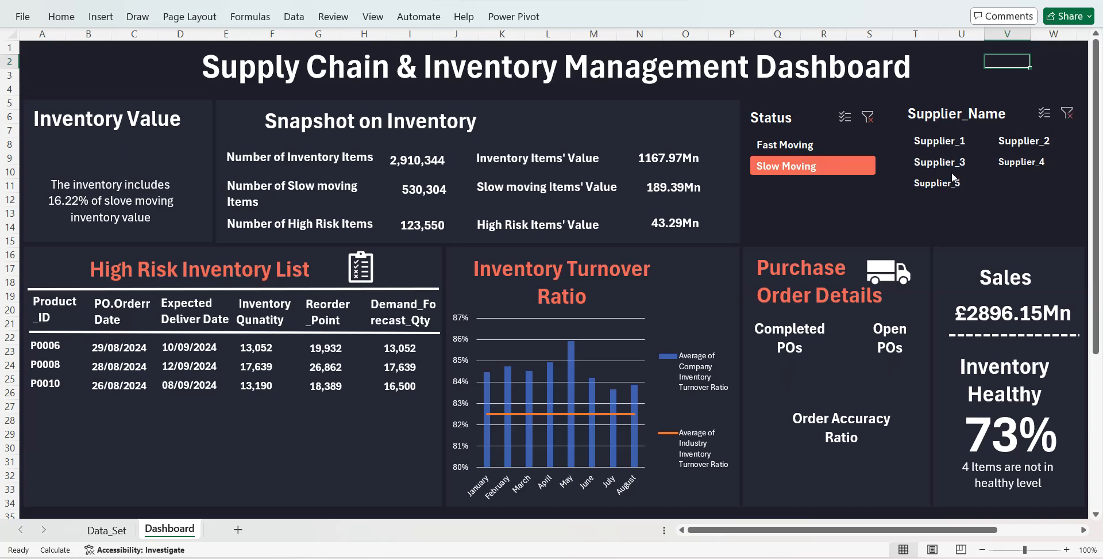
left_click(948, 164)
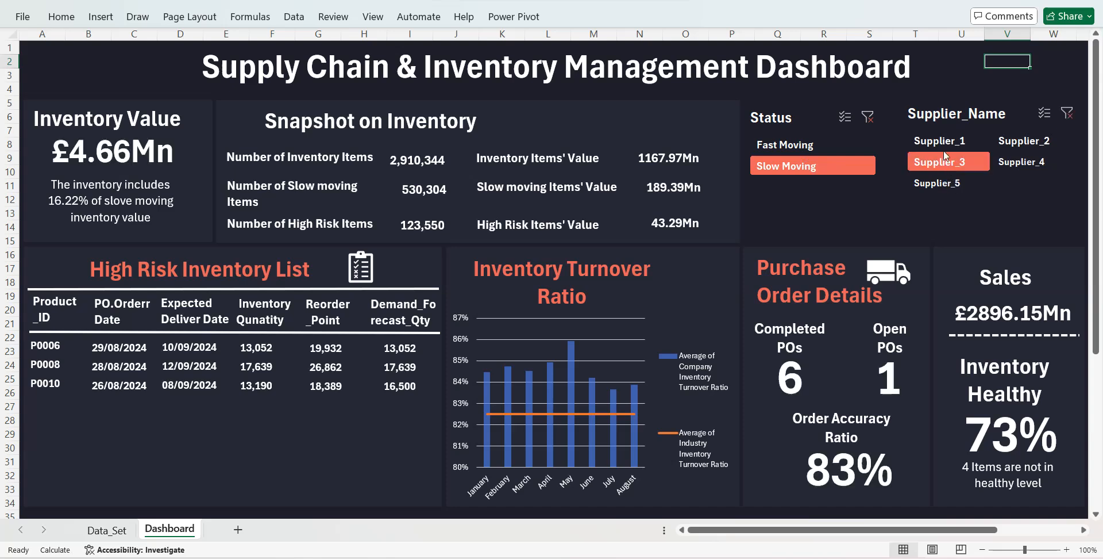
left_click(944, 143)
left_click(1015, 143)
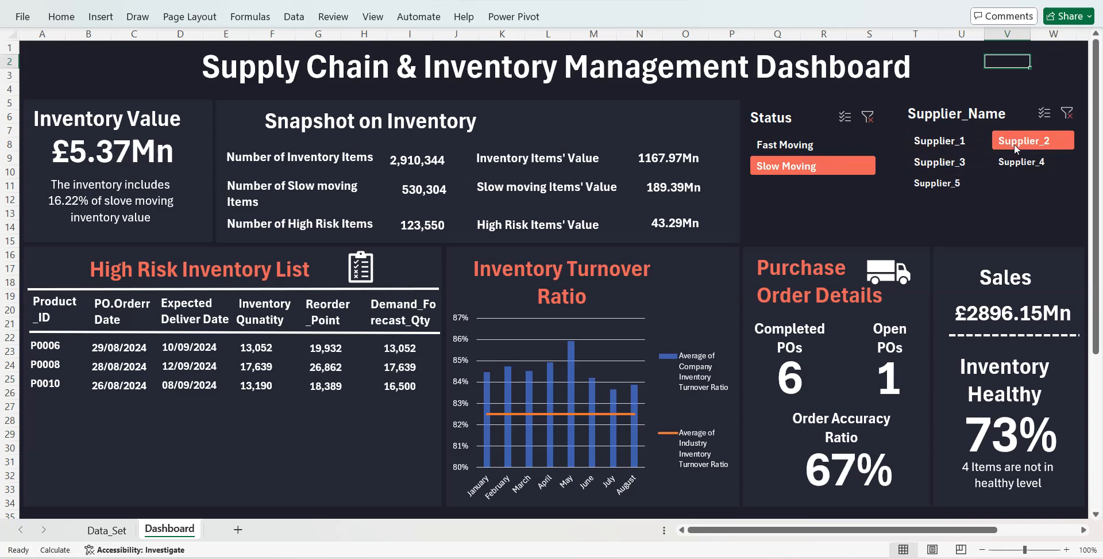
left_click(1025, 164)
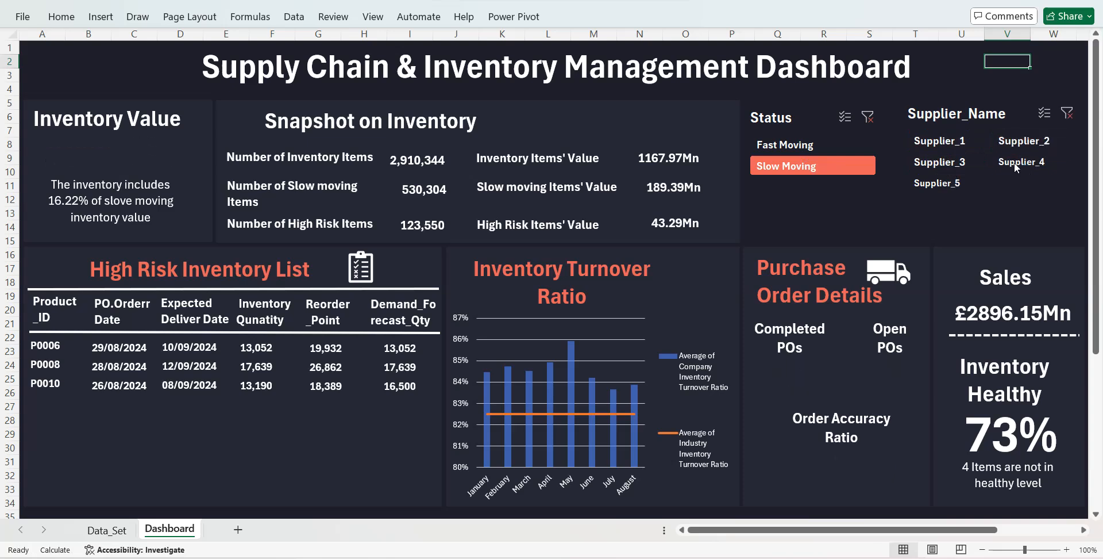
left_click(957, 146)
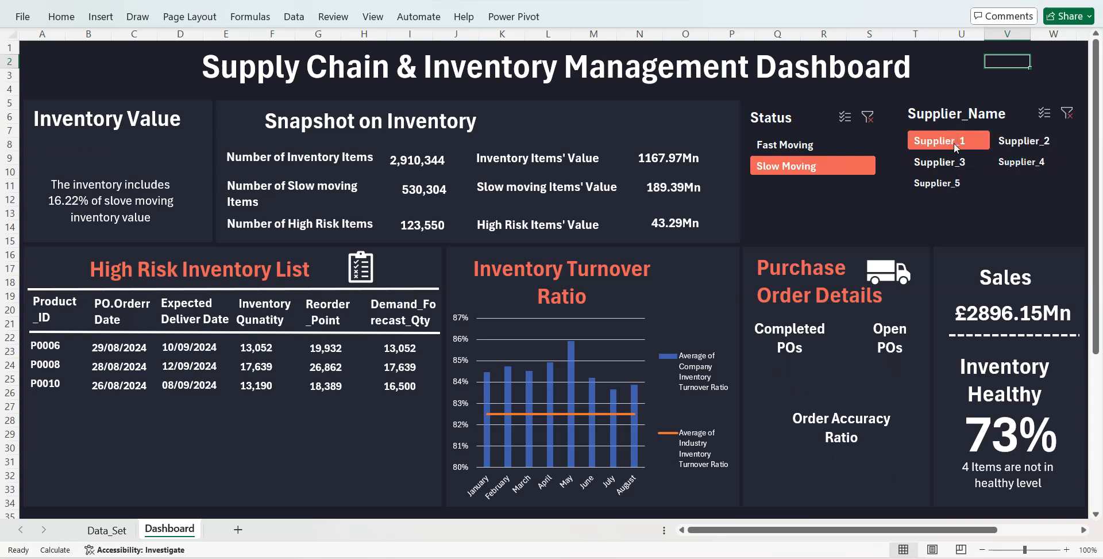
- Filter the dashboard to Fast Moving and compare its figures for Supplier_4, Supplier_2 and Supplier_3, finishing on Supplier_2
left_click(798, 145)
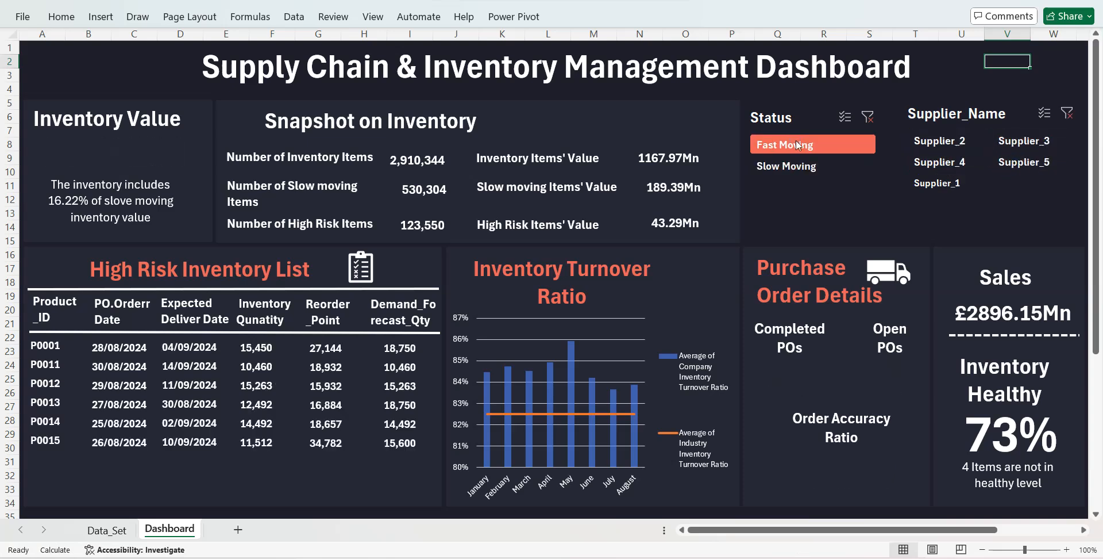
left_click(926, 163)
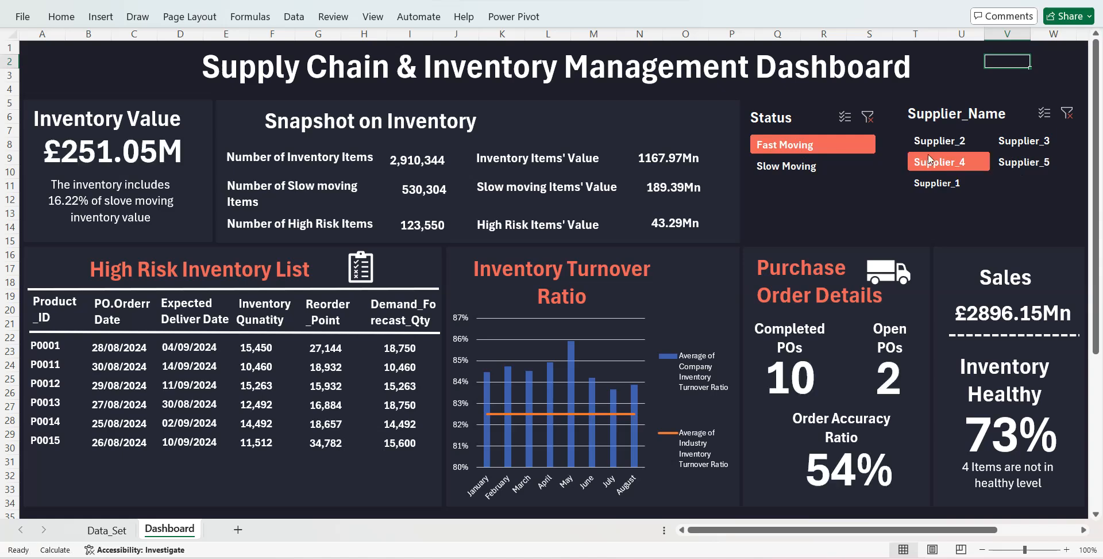
left_click(928, 147)
left_click(1011, 141)
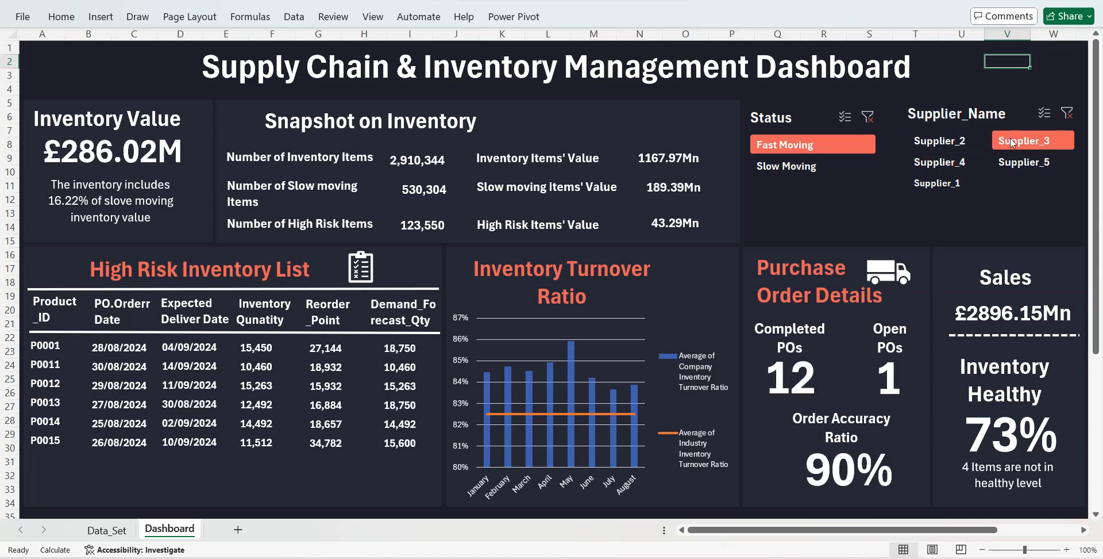
left_click(940, 162)
left_click(937, 141)
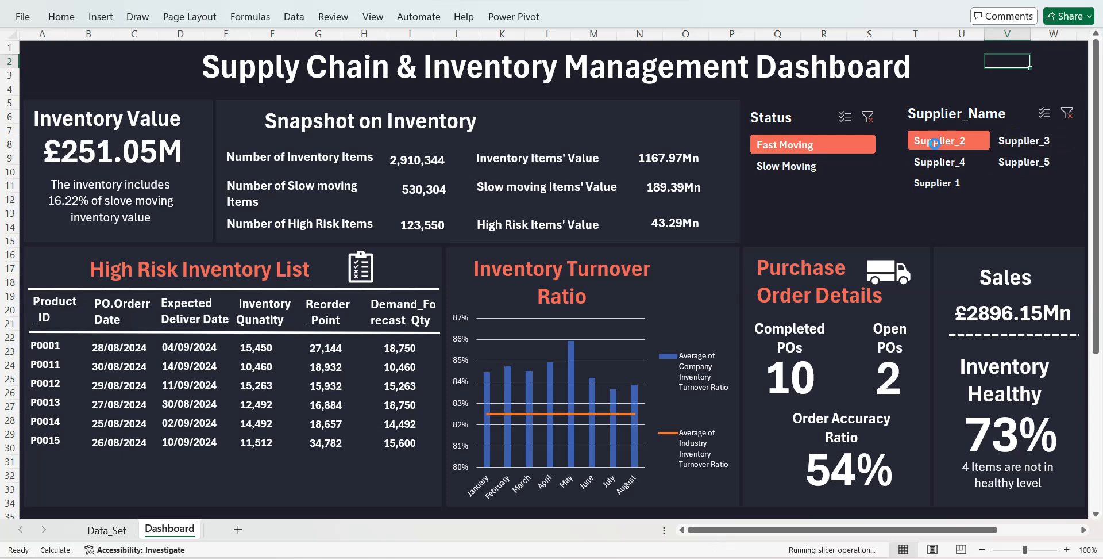
- Clear the Status filter and test the dashboard with each supplier in turn, leaving Supplier_4 selected
left_click(827, 168)
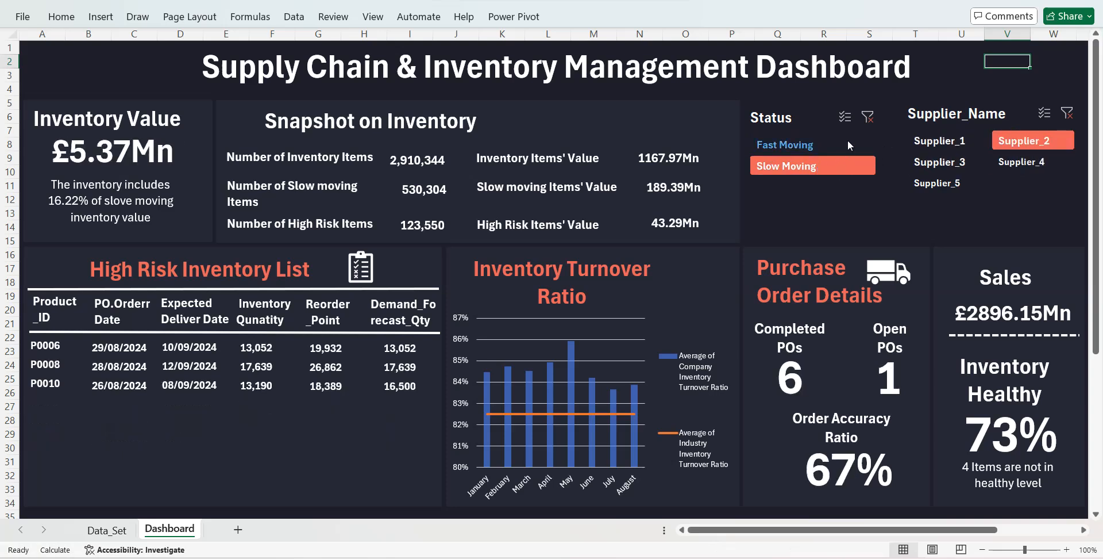
left_click(868, 117)
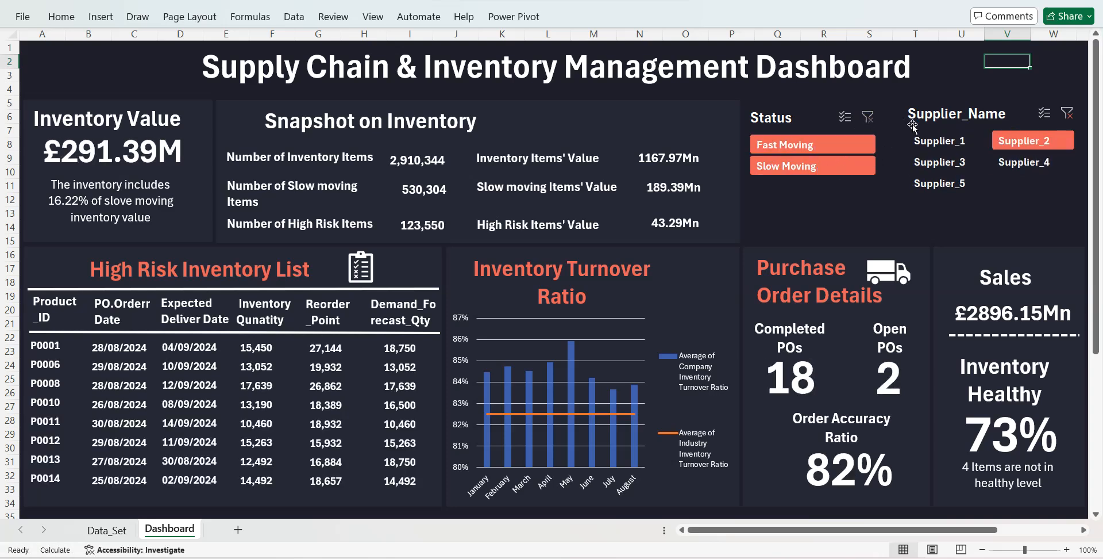
left_click(929, 140)
left_click(940, 163)
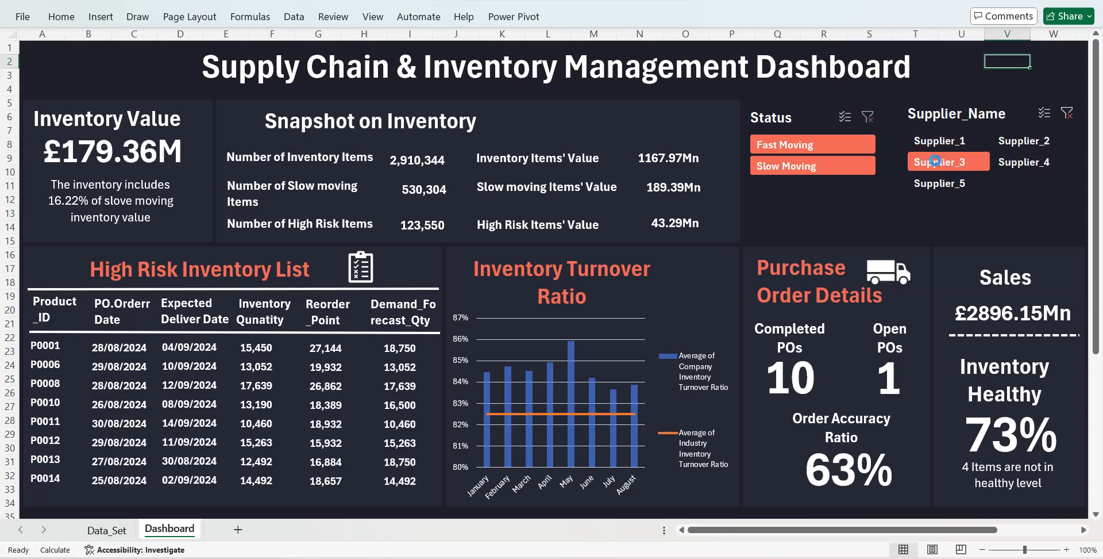
left_click(997, 165)
left_click(1012, 143)
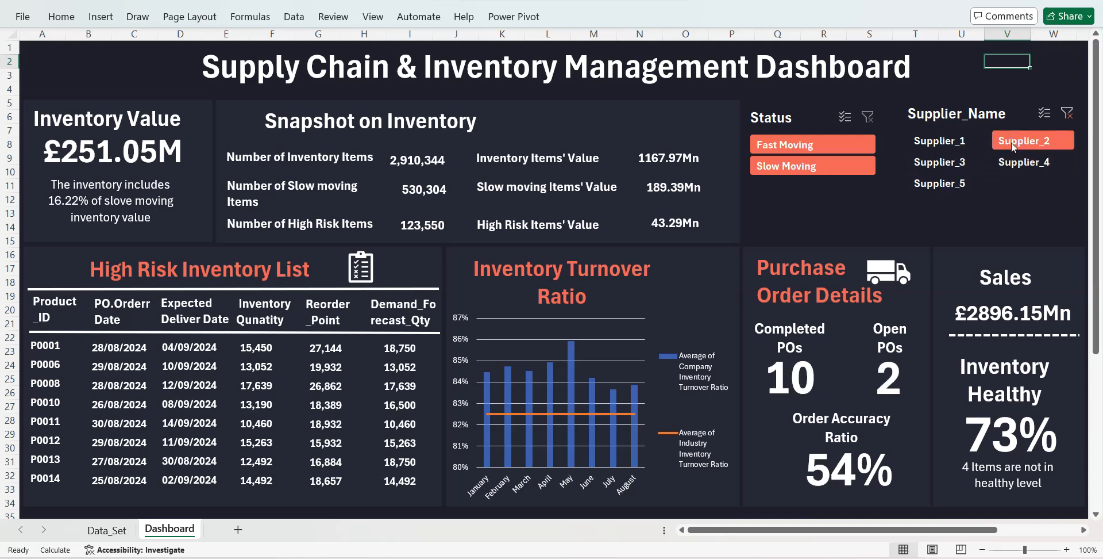
left_click(961, 144)
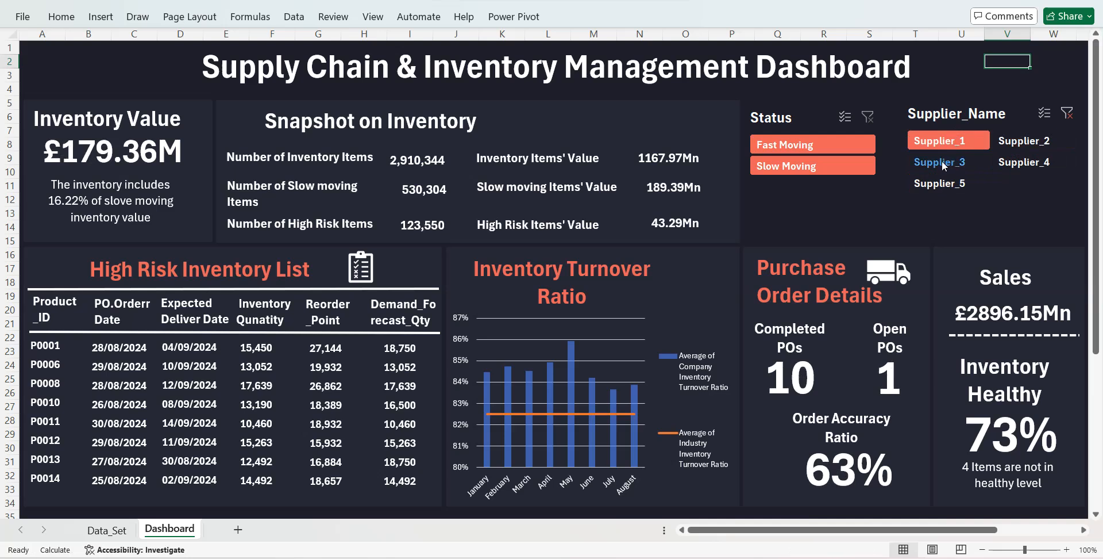
left_click(942, 163)
left_click(935, 184)
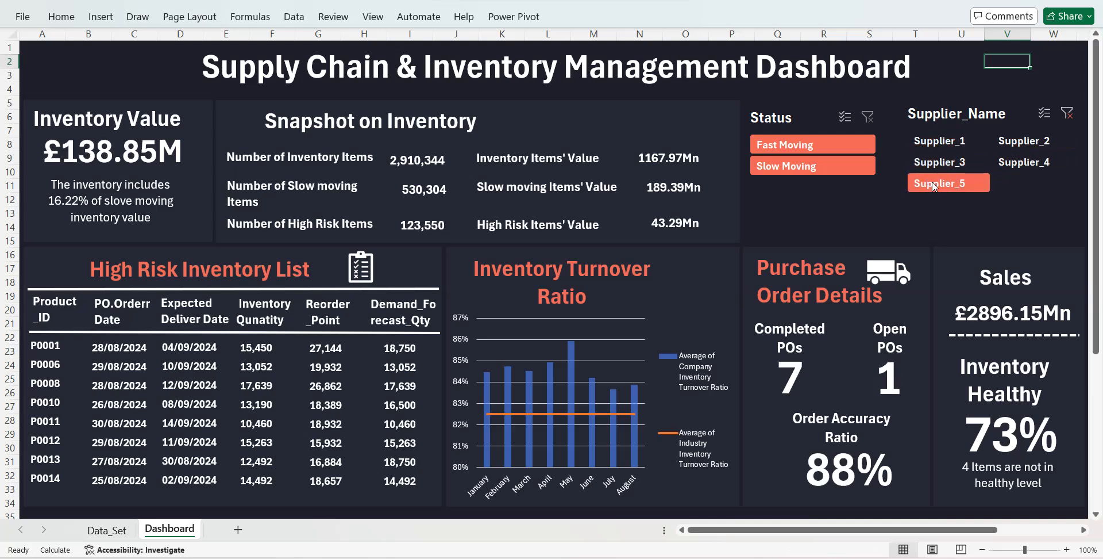
left_click(1015, 163)
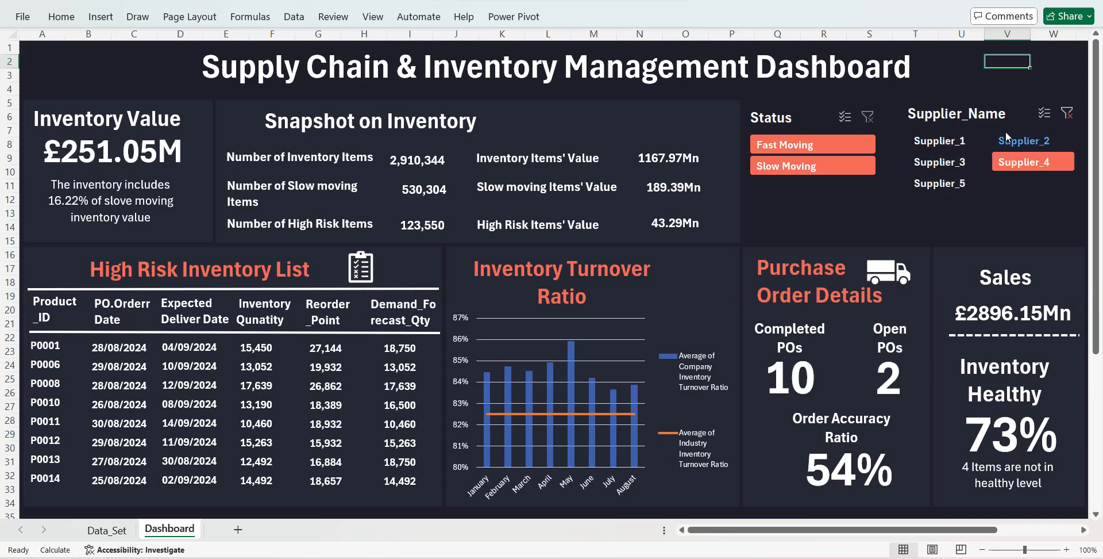
- Set the Supplier_Name slicer to hide items with no data and deselect the slicer
left_click(1005, 129)
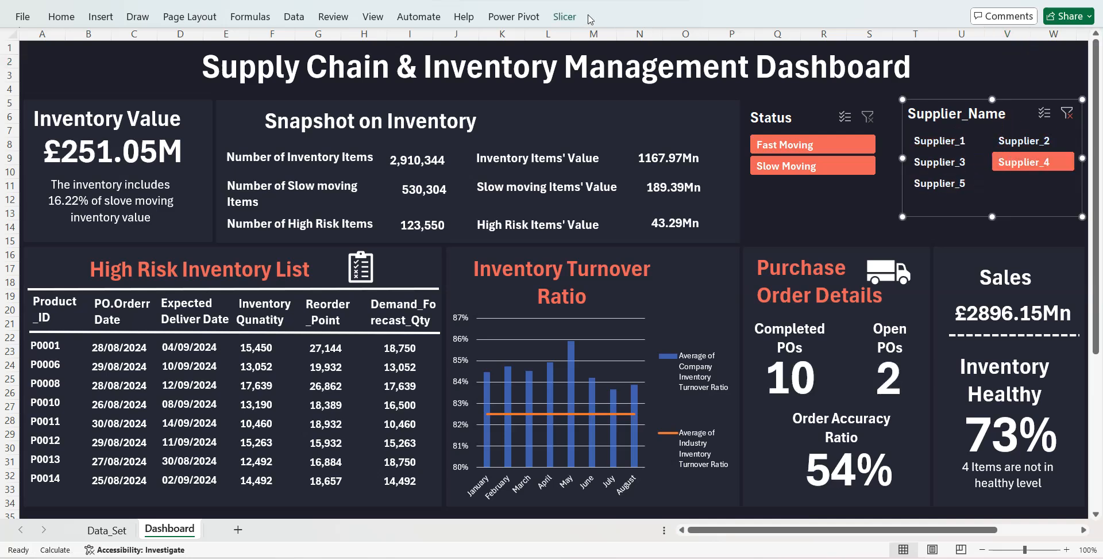
left_click(568, 17)
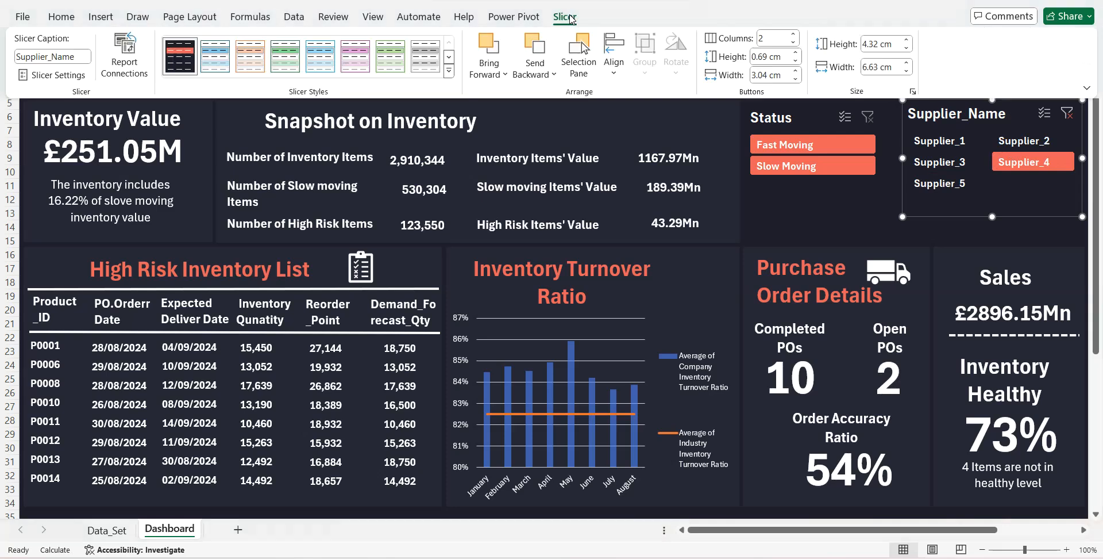
right_click(975, 130)
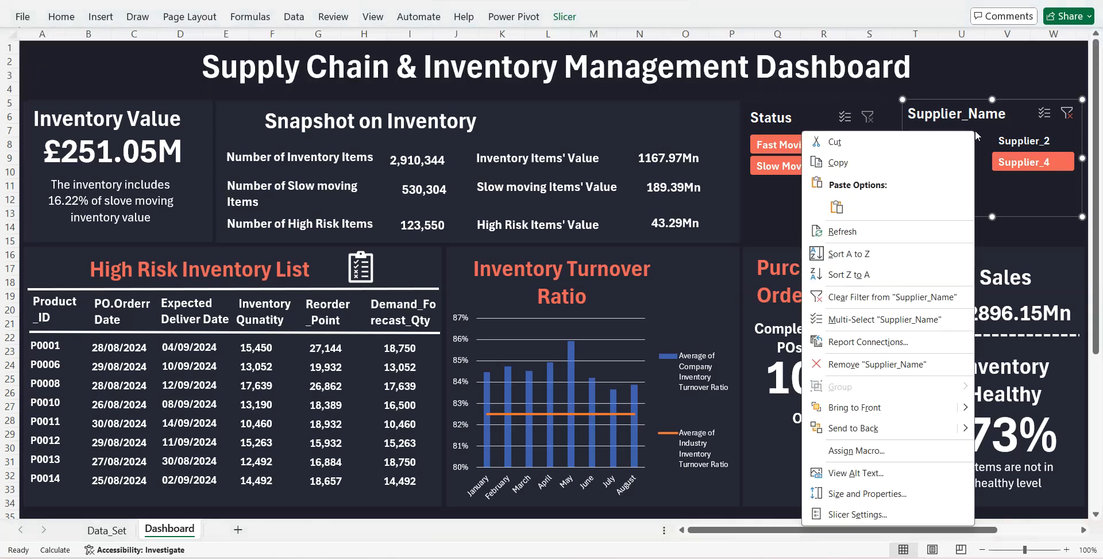
left_click(858, 514)
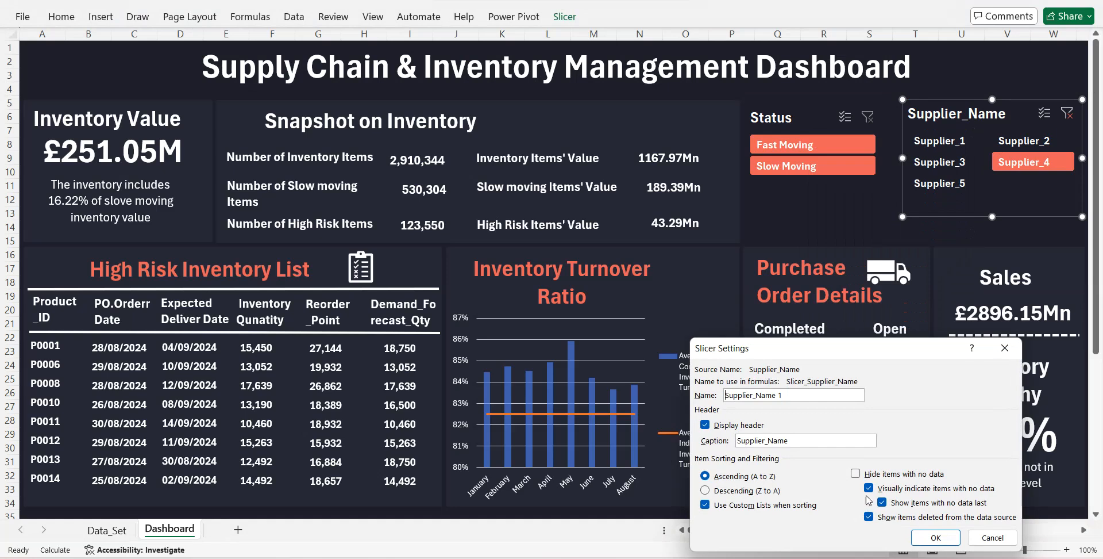
left_click(856, 473)
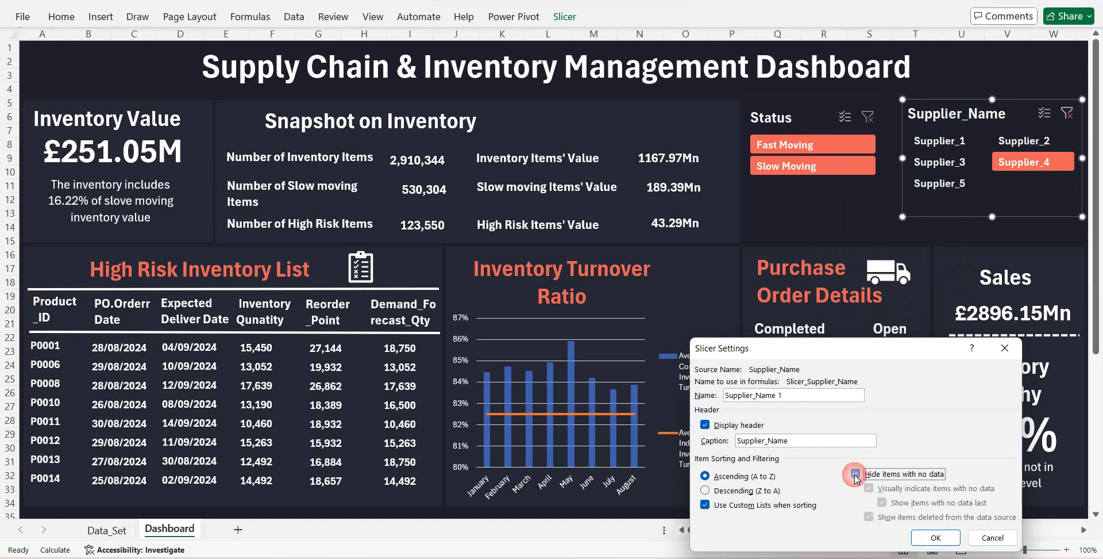
left_click(930, 537)
left_click(957, 76)
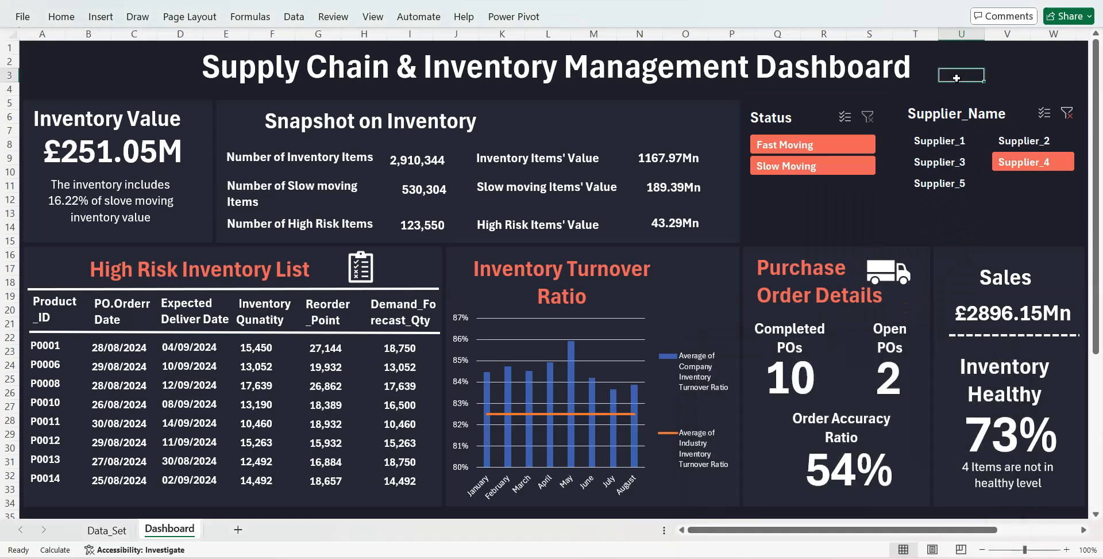